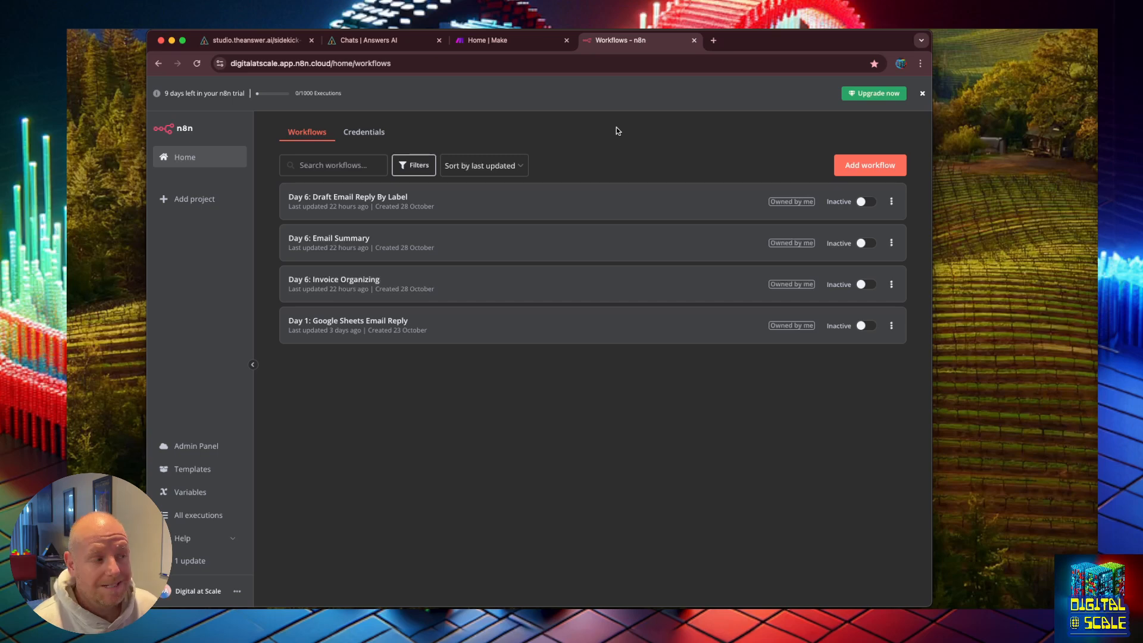
Step: Start a new credential for the Google Calendar OAuth2 API
click(361, 132)
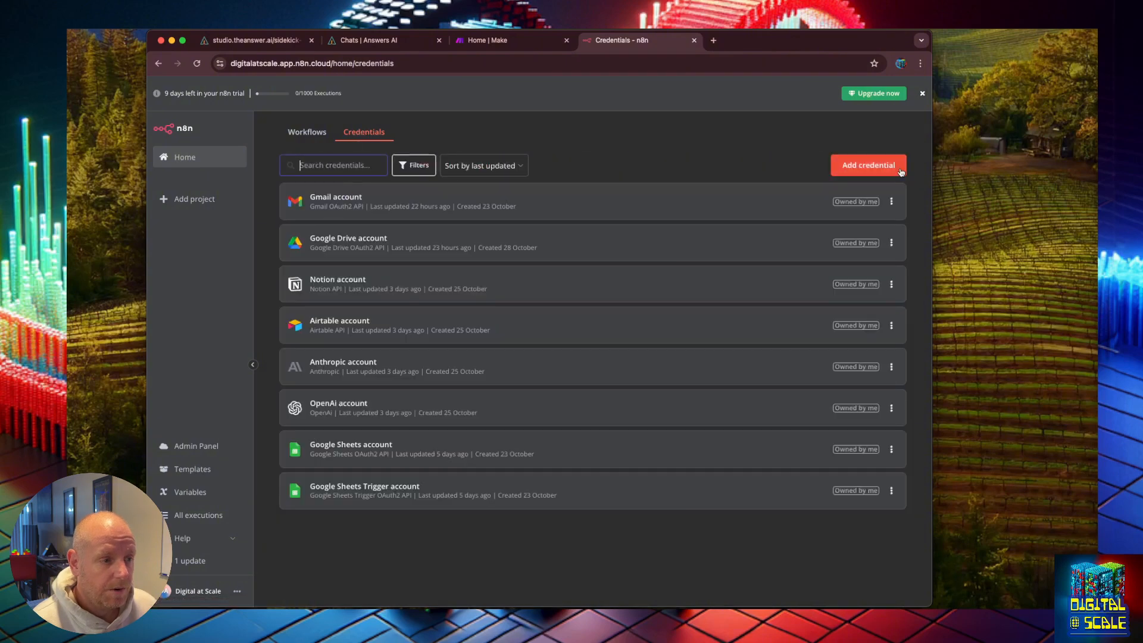
click(887, 166)
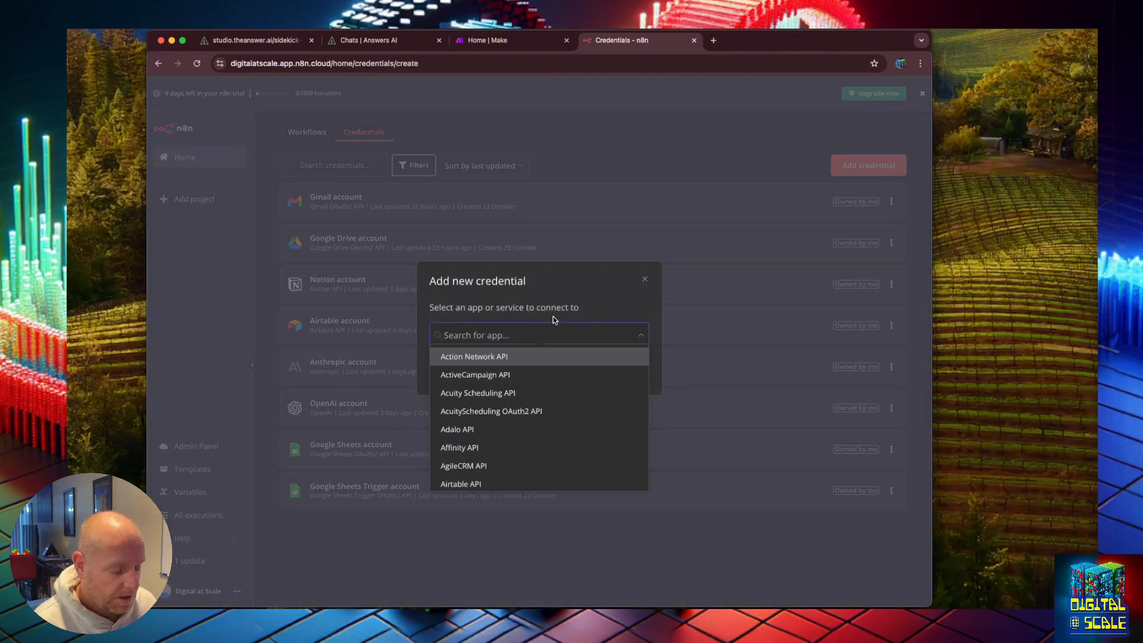
text(cale)
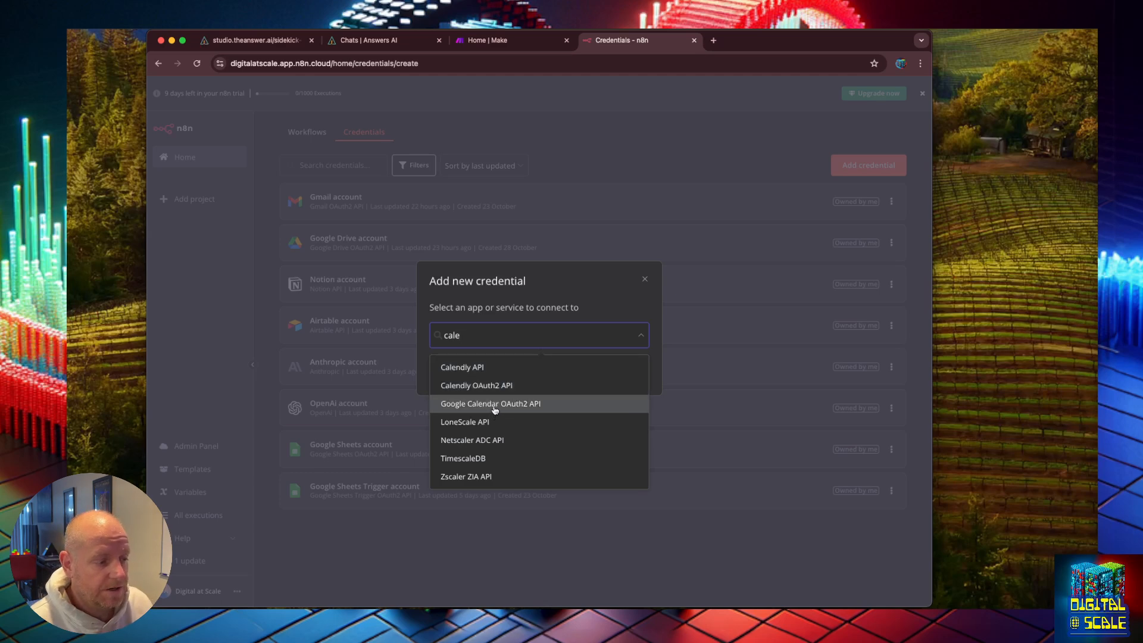
click(495, 405)
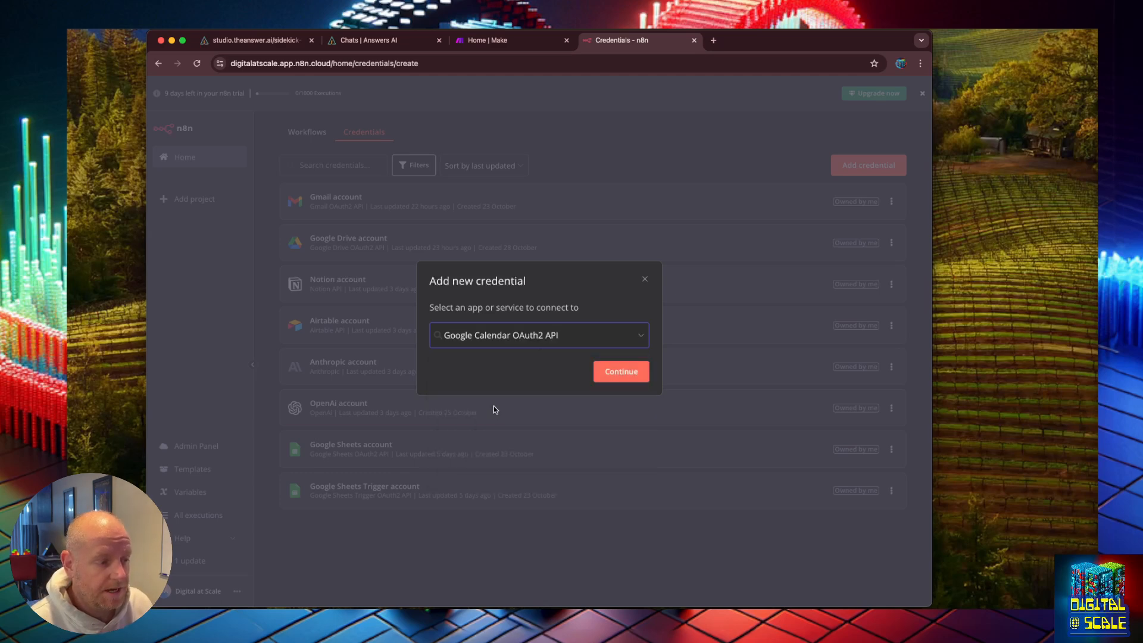
click(619, 376)
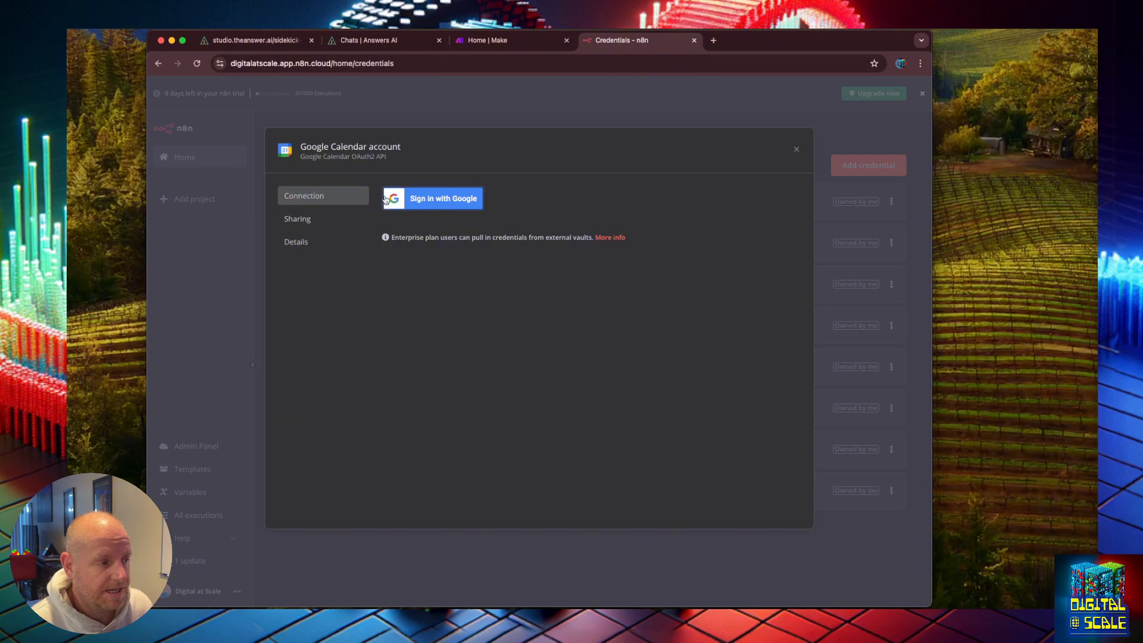
Step: Sign in with the Google account, grant both calendar permissions, and close the connected credential
click(454, 200)
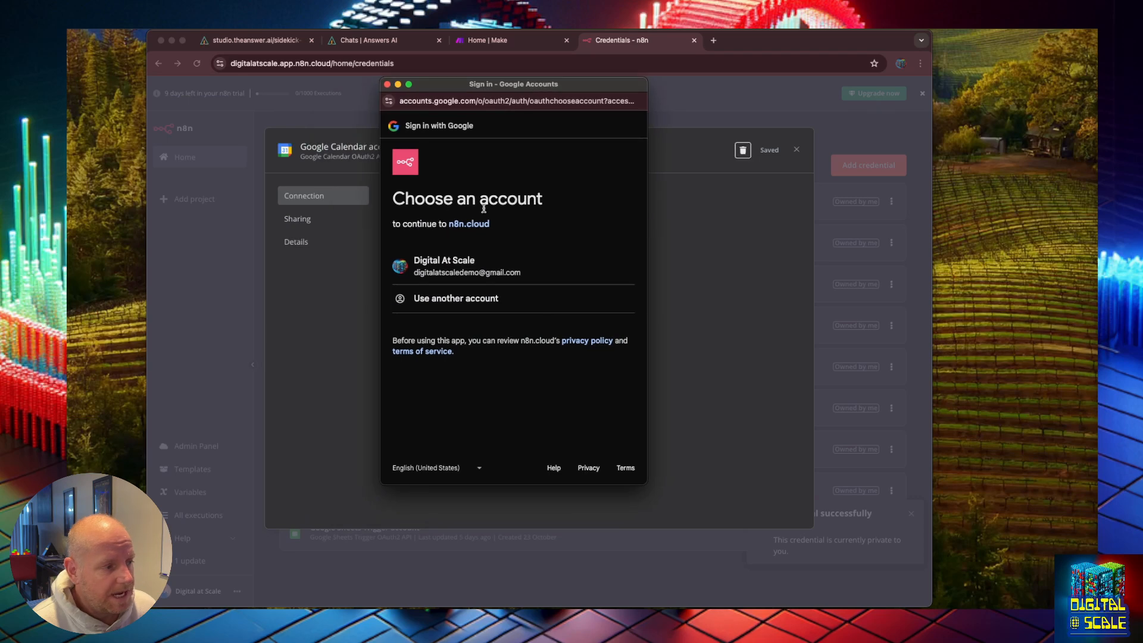
click(459, 273)
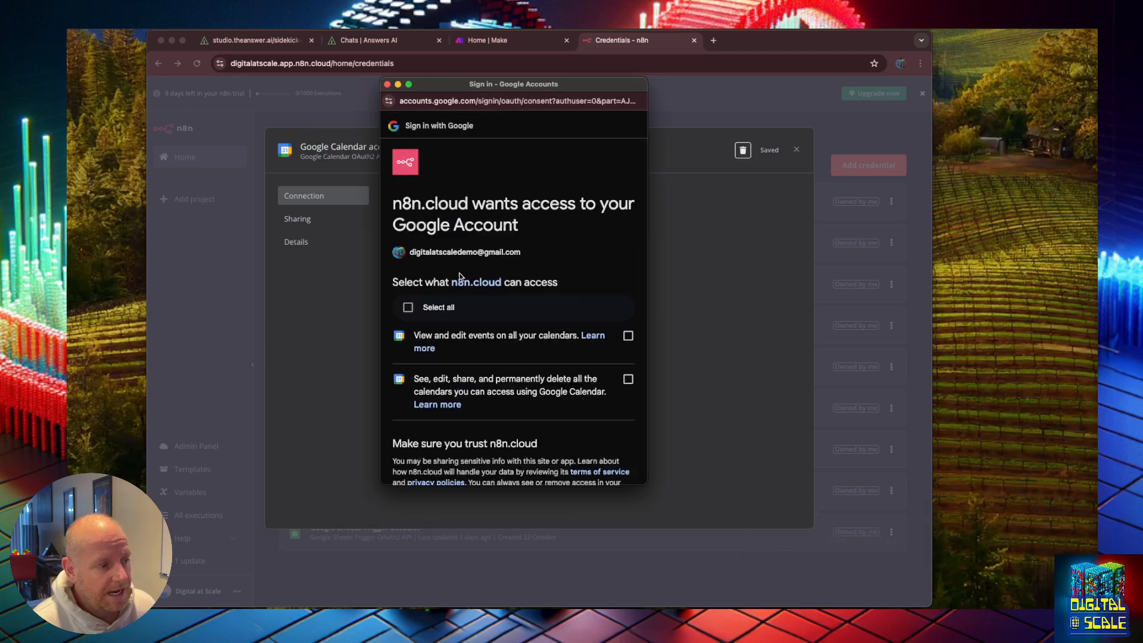
click(628, 379)
click(628, 335)
scroll(584, 442, down, 3)
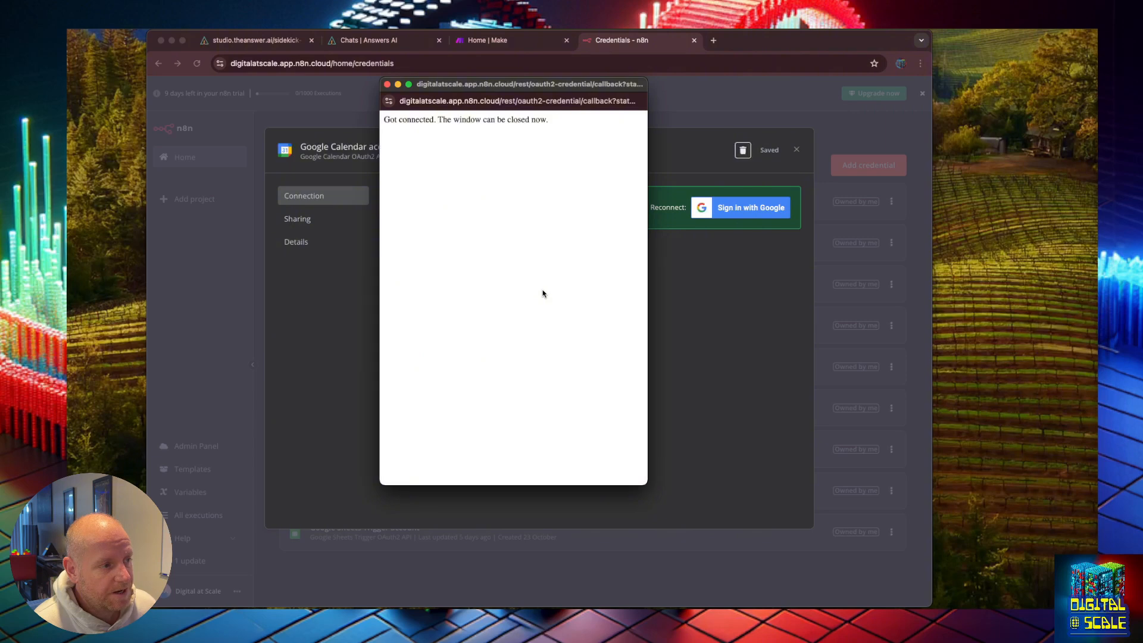
click(387, 84)
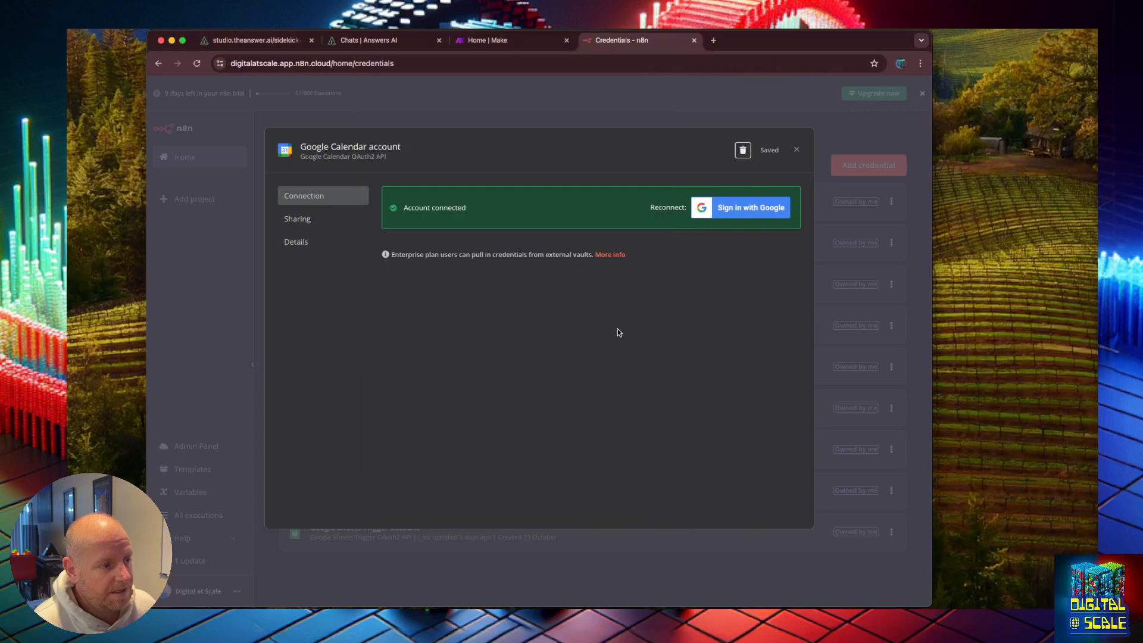
click(797, 152)
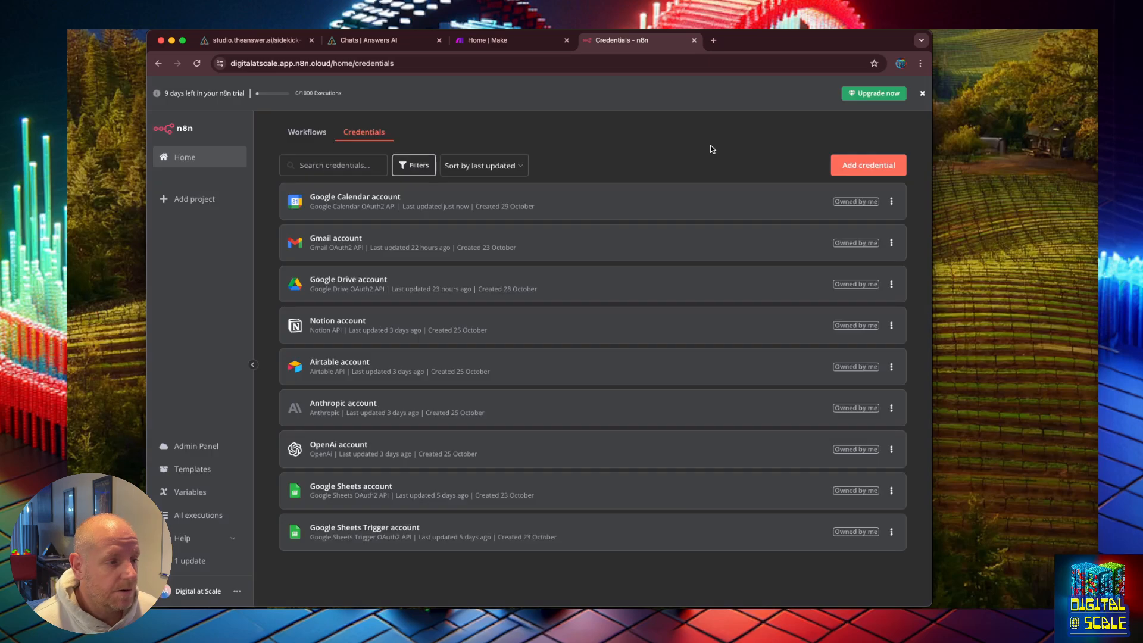
Step: Create a new workflow and rename it Day 7: Automating Your Calendar
click(191, 159)
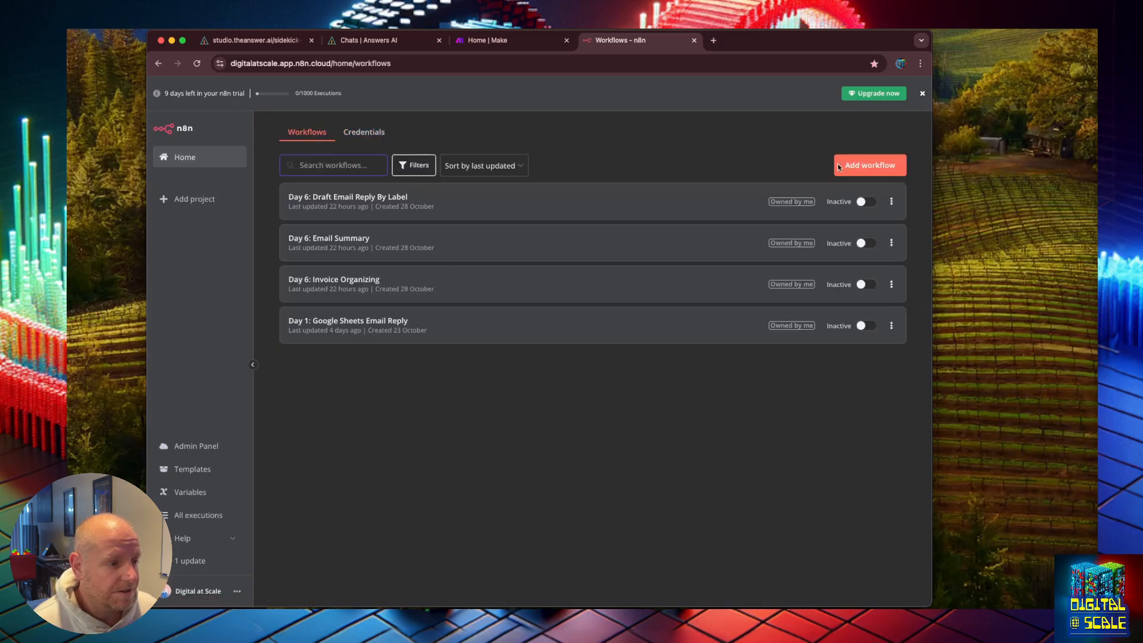
click(868, 167)
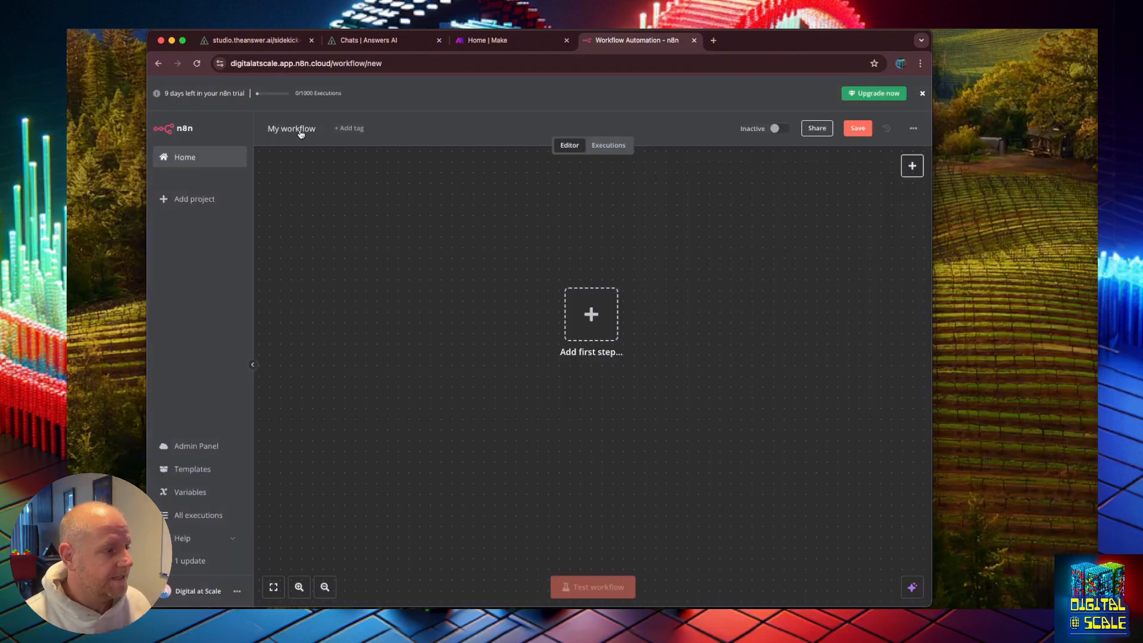
click(299, 128)
key(shift+alt+Left)
key(shift+alt+Left)
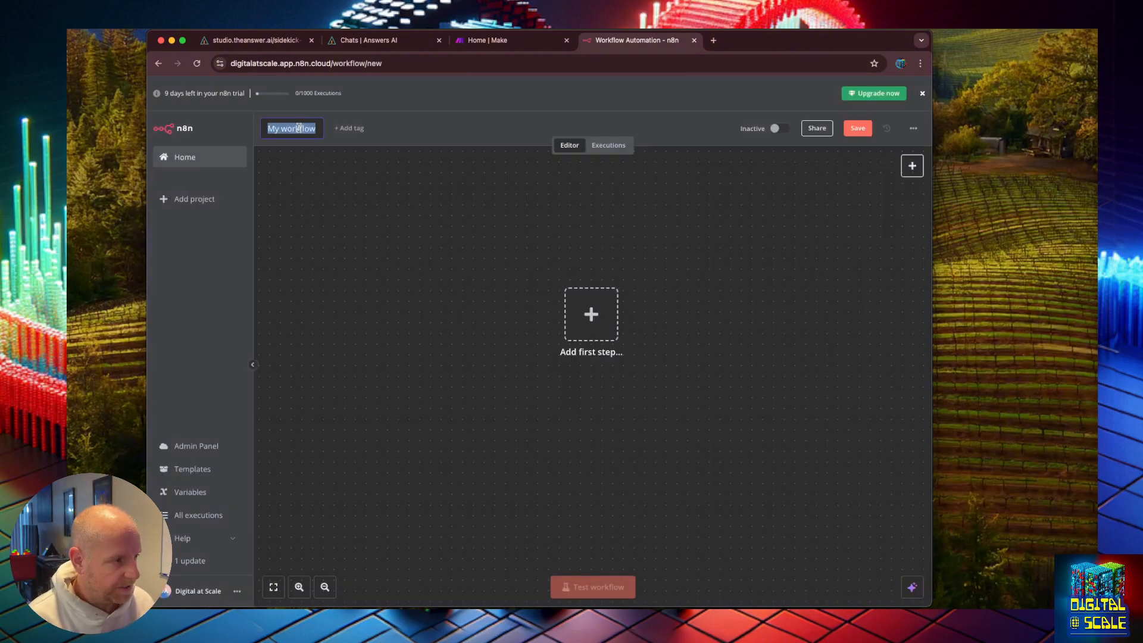
text(Day 7: Sum)
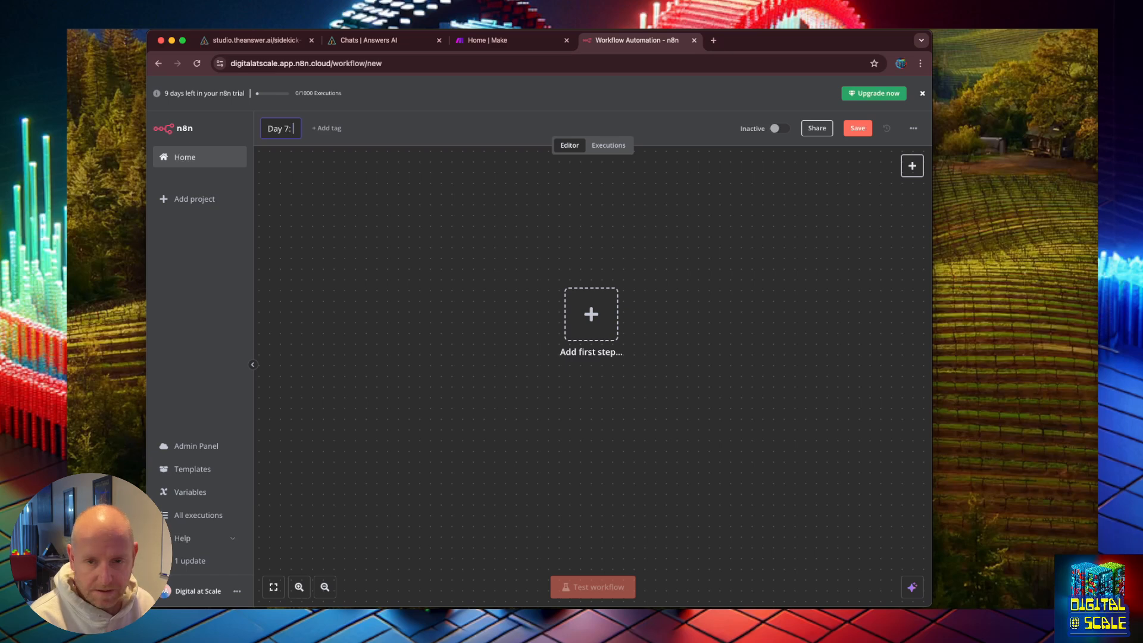
key(BackSpace)
key(BackSpace)
key(BackSpace)
text(Check Availabilit)
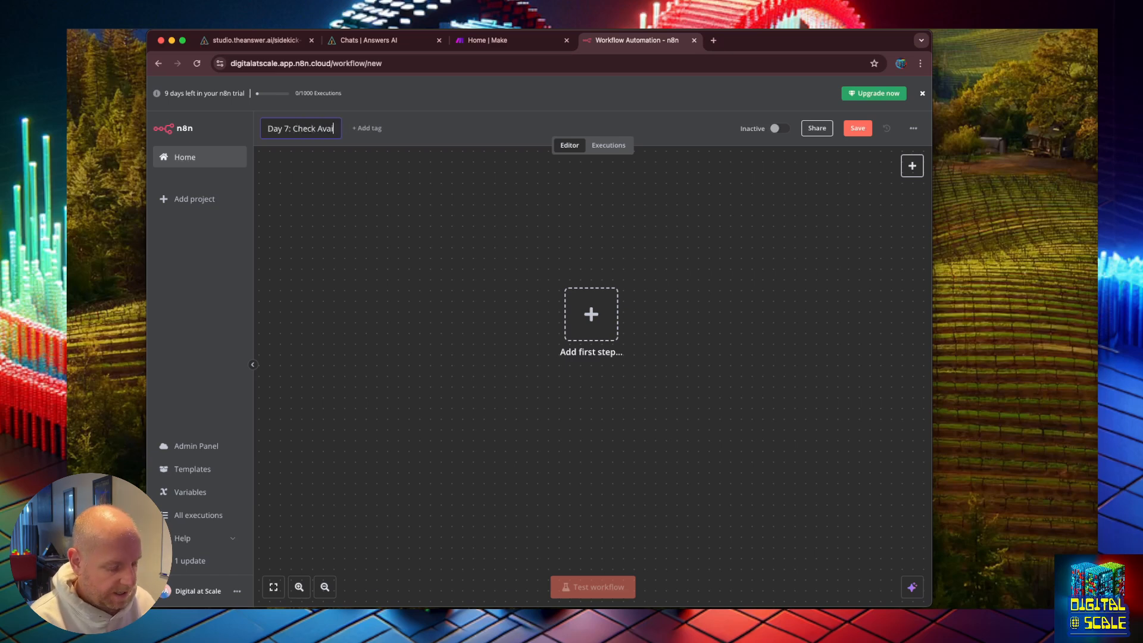
key(BackSpace)
key(BackSpace)
key(BackSpace)
key(BackSpace)
key(BackSpace)
key(BackSpace)
key(BackSpace)
key(BackSpace)
key(BackSpace)
key(BackSpace)
key(BackSpace)
key(BackSpace)
key(BackSpace)
key(BackSpace)
key(BackSpace)
key(BackSpace)
key(BackSpace)
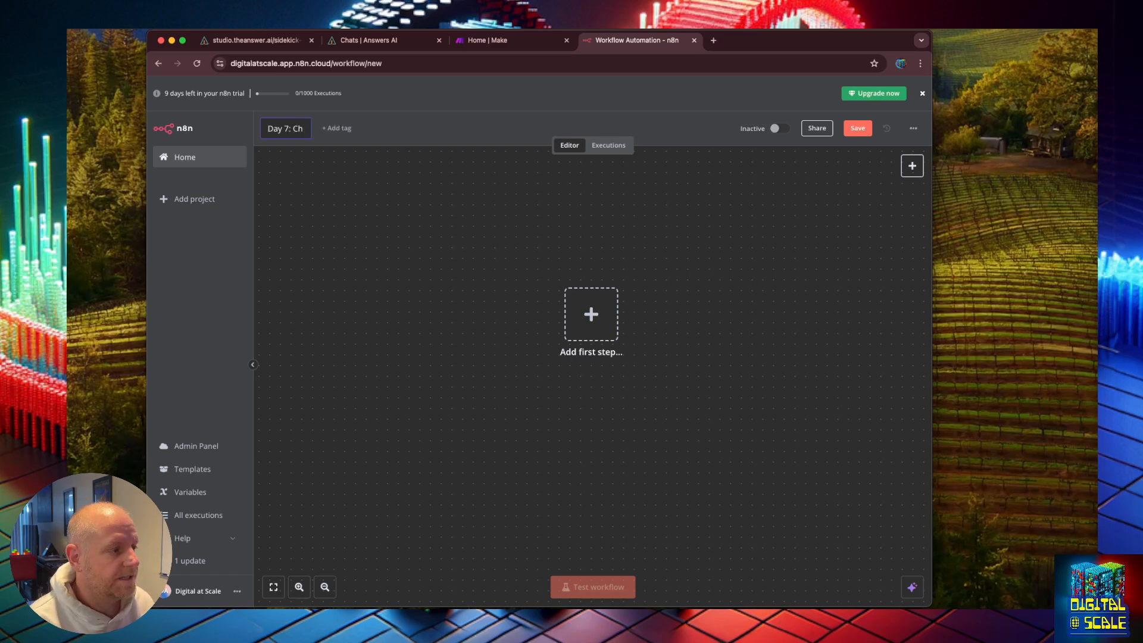
text(Automating Your Calendar)
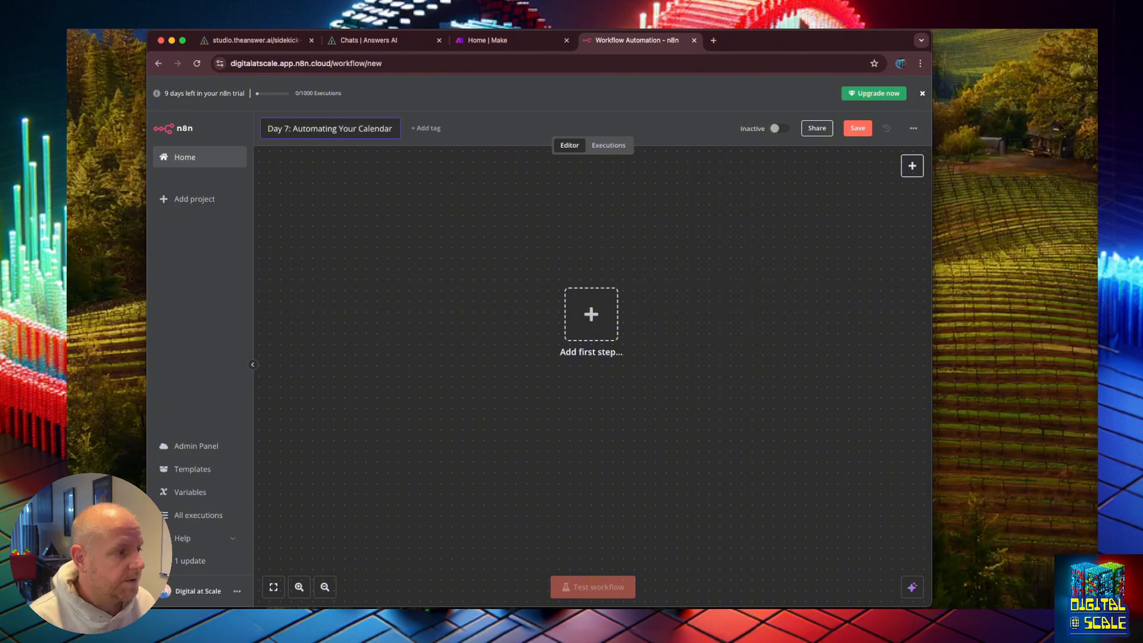
click(366, 253)
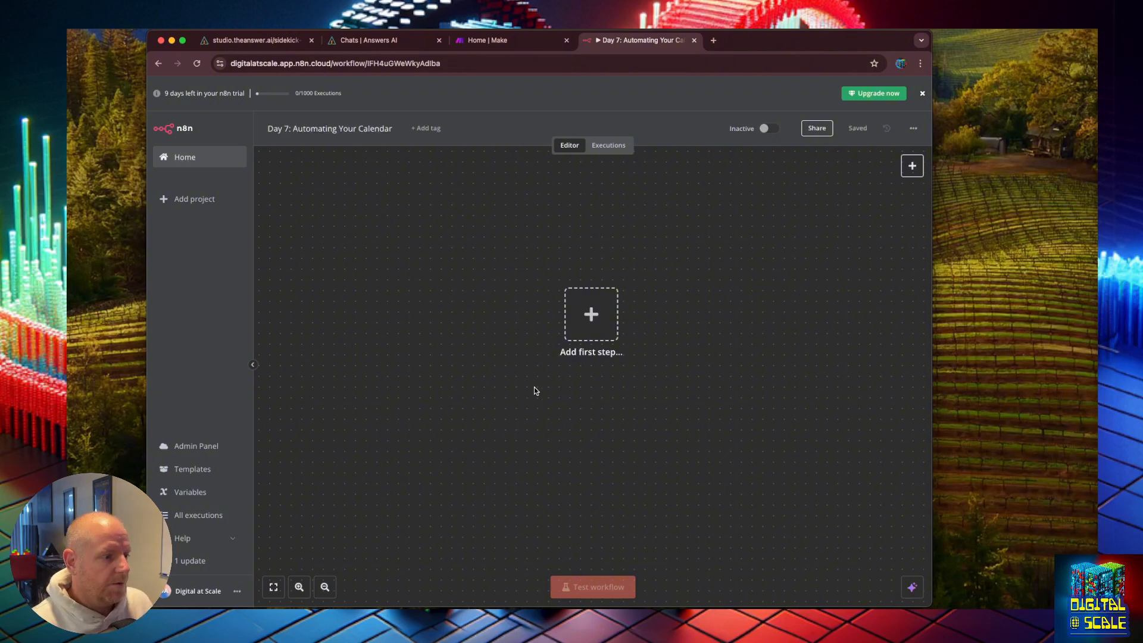
Step: Add a manual trigger as the workflow's first step
click(578, 315)
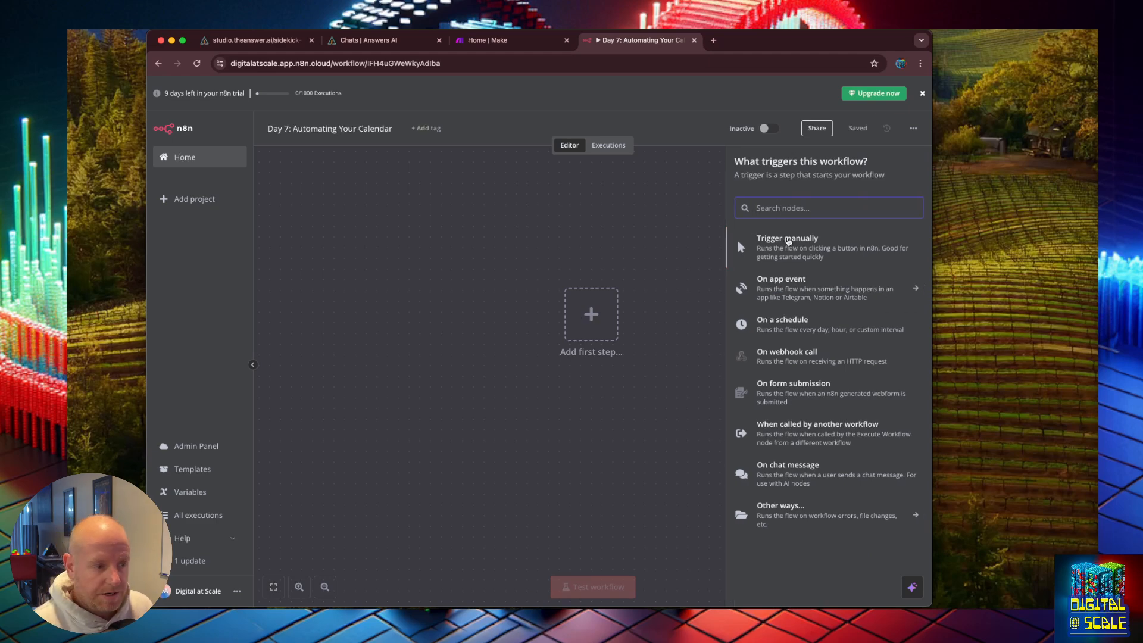
click(787, 240)
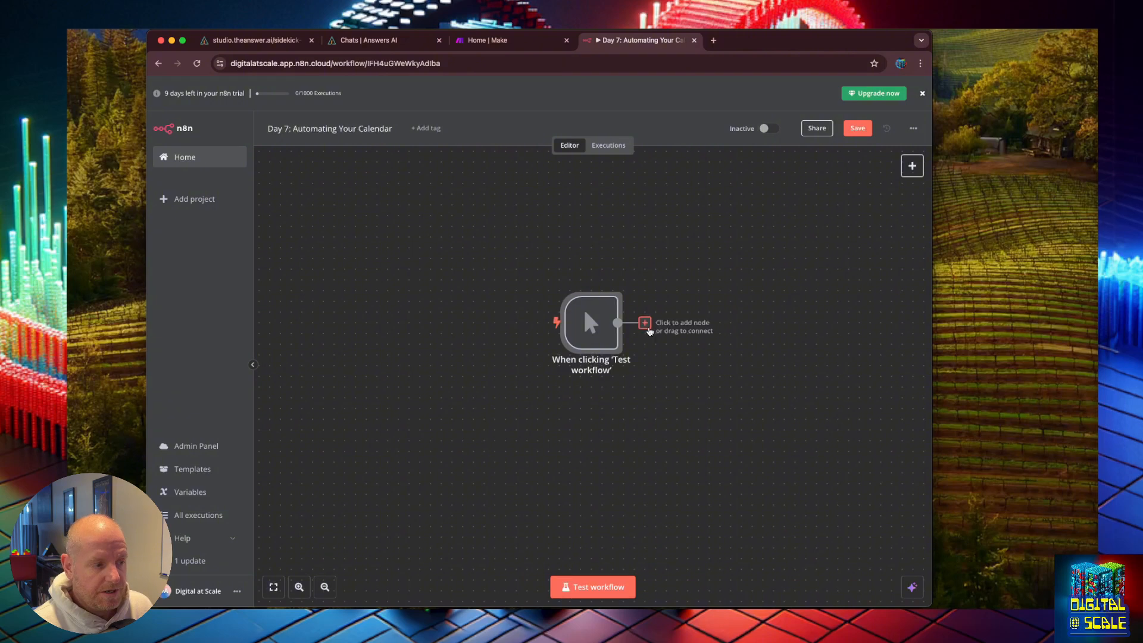
click(641, 375)
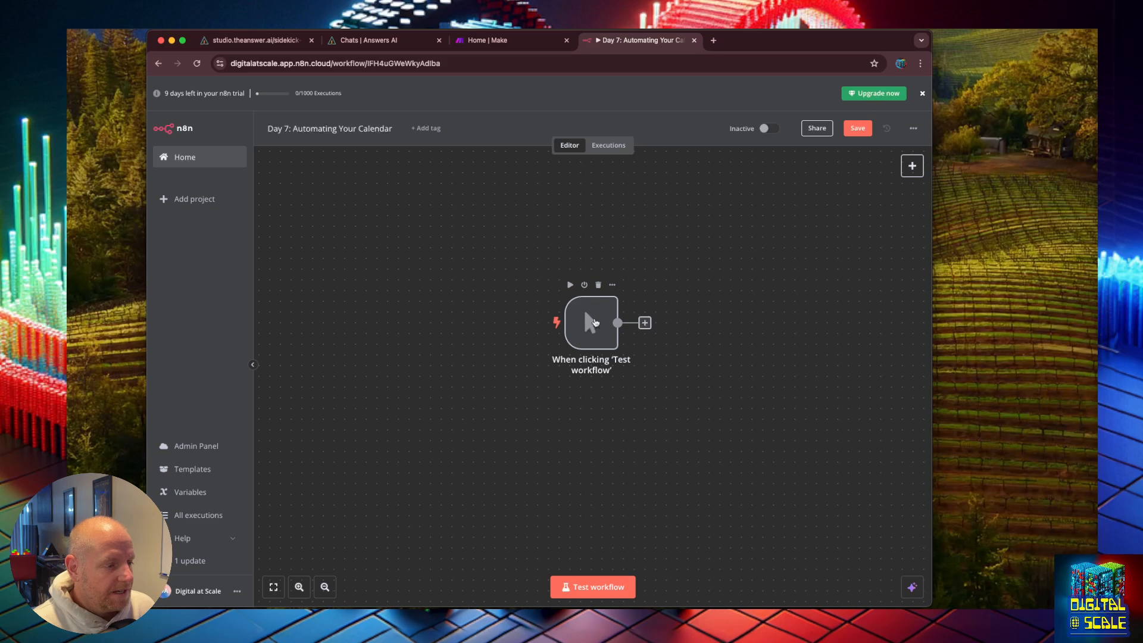
click(586, 332)
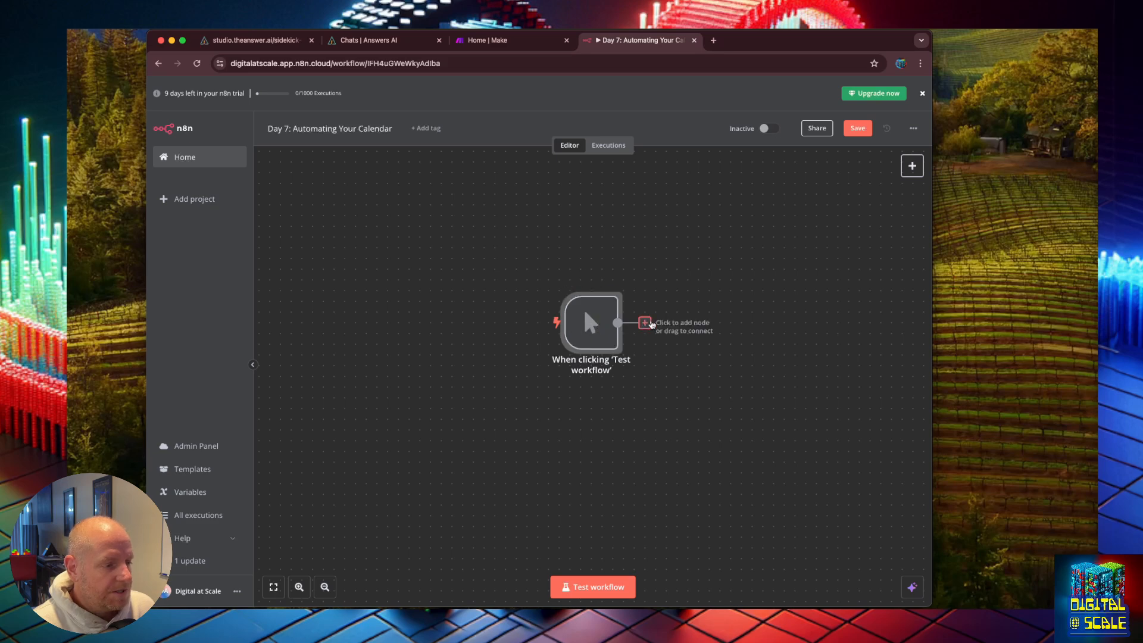
Step: Add a Google Calendar node after the trigger with the Get availability in a calendar action
click(645, 322)
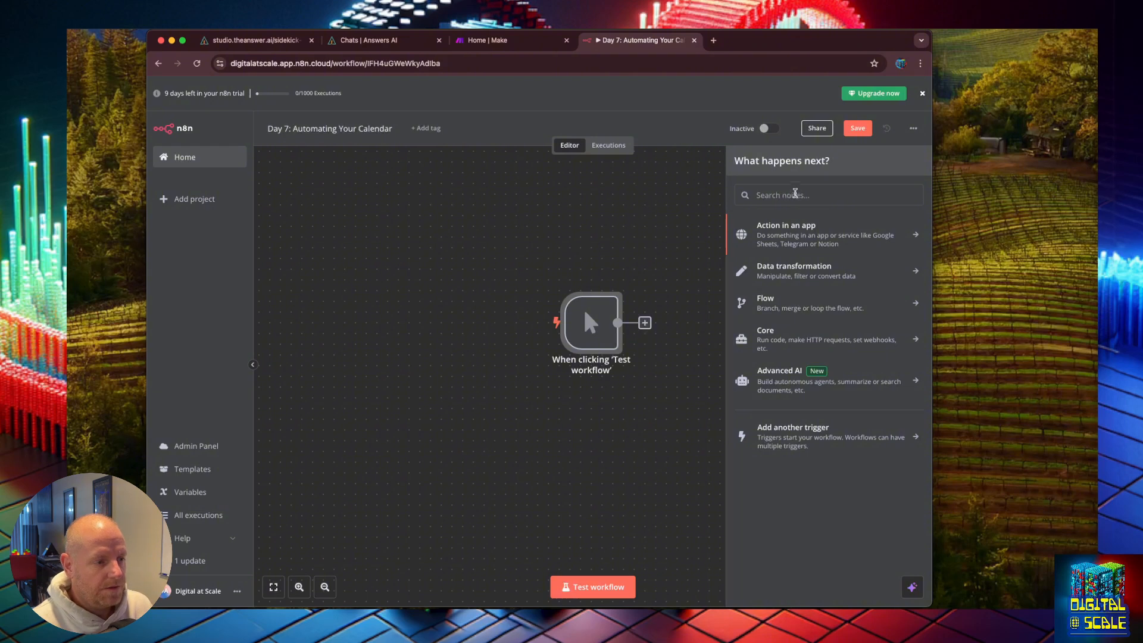
text(cal)
scroll(796, 326, down, 2)
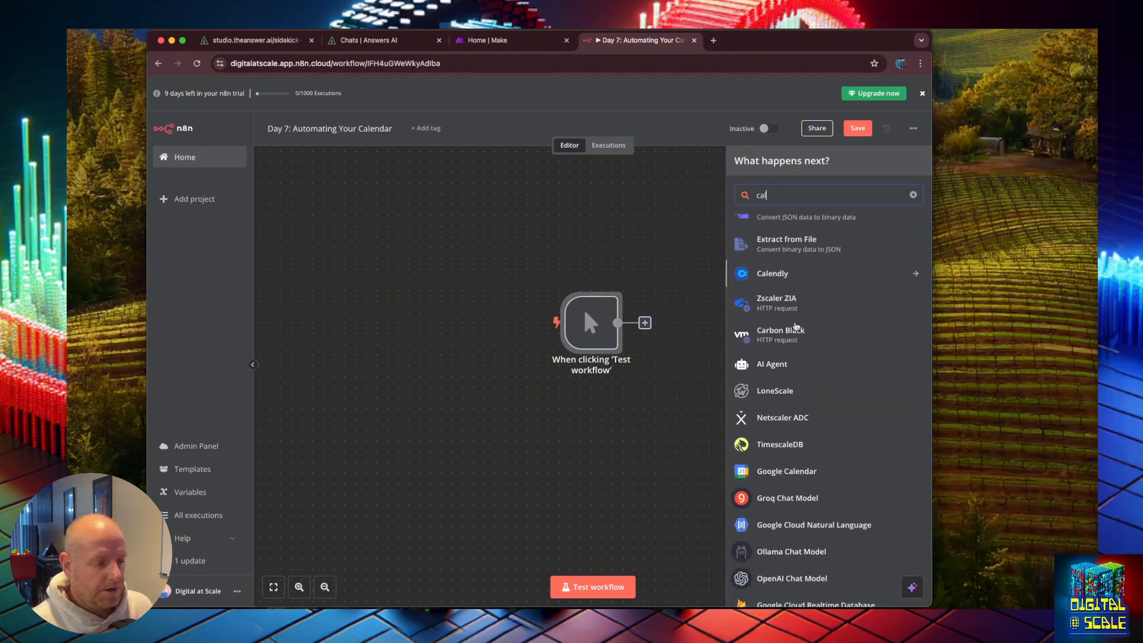
click(789, 454)
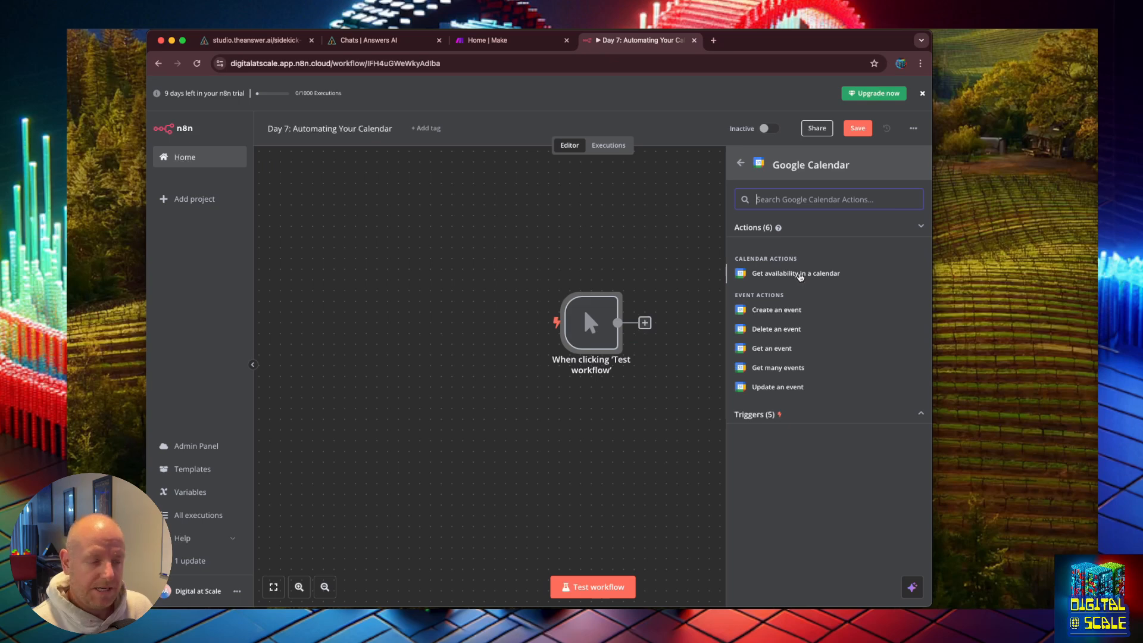
click(801, 275)
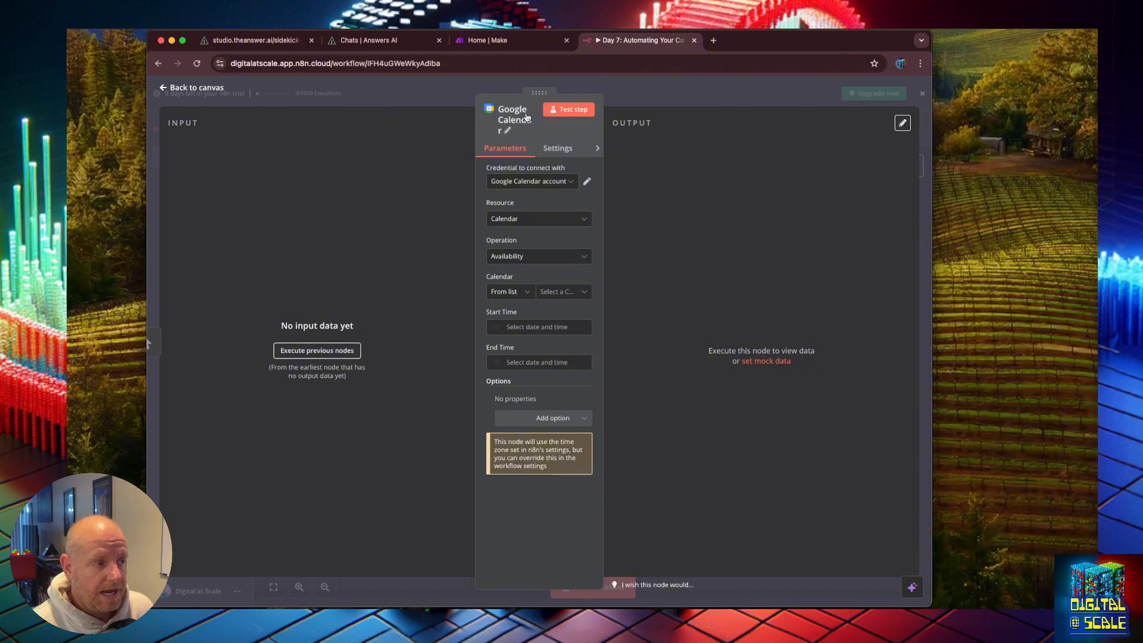
Step: Keep the Calendar resource and Availability operation, and choose the account's own Gmail calendar from the list
click(541, 182)
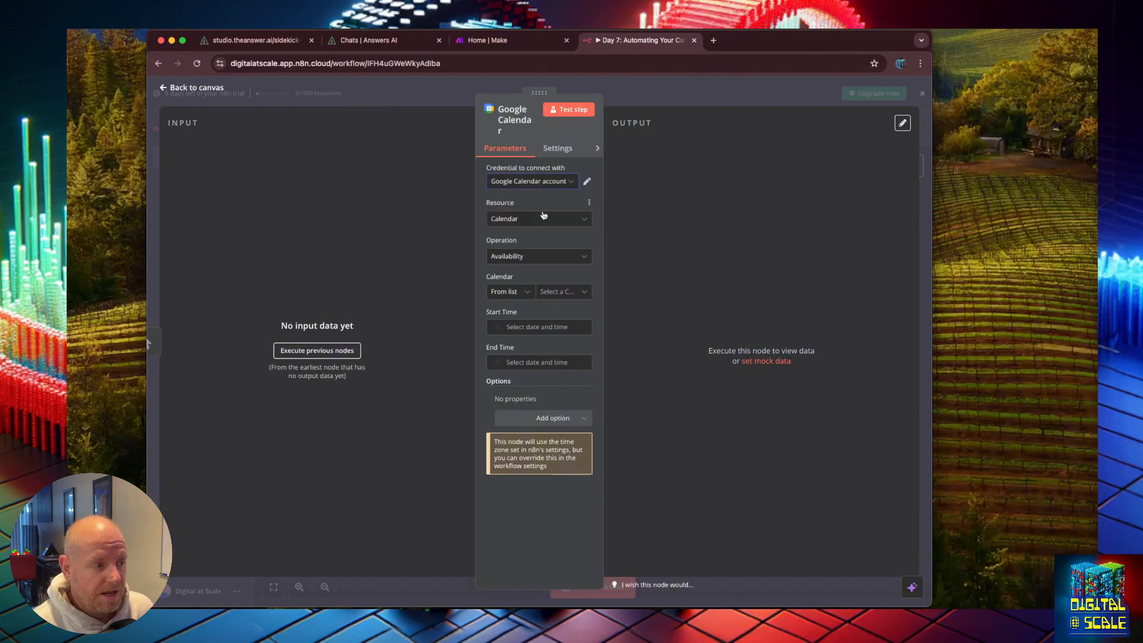
click(546, 218)
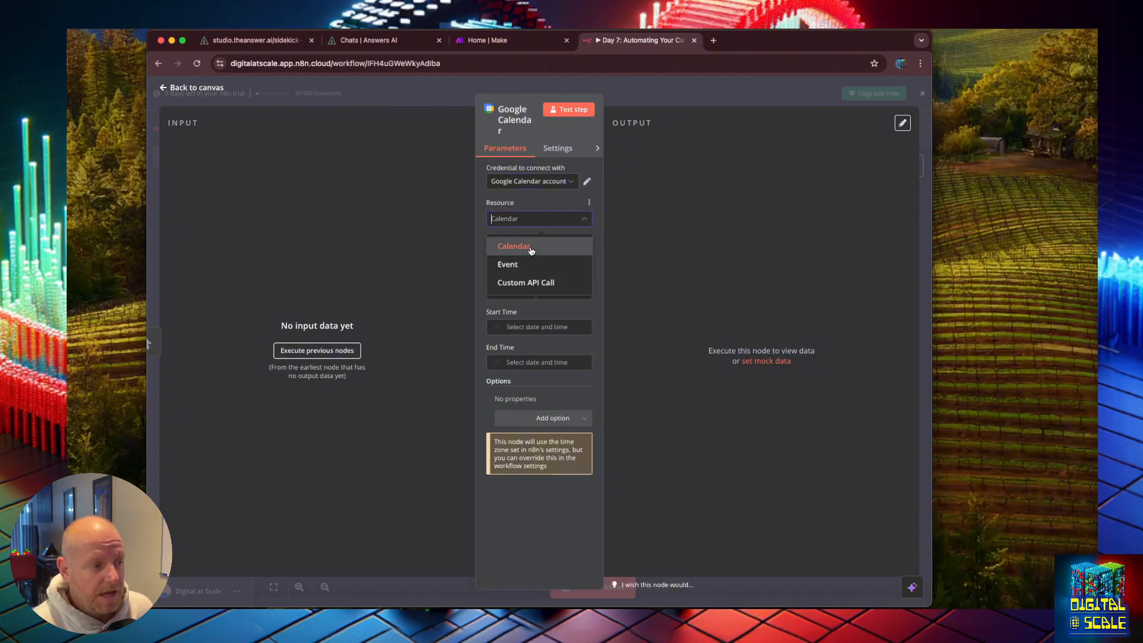
click(534, 204)
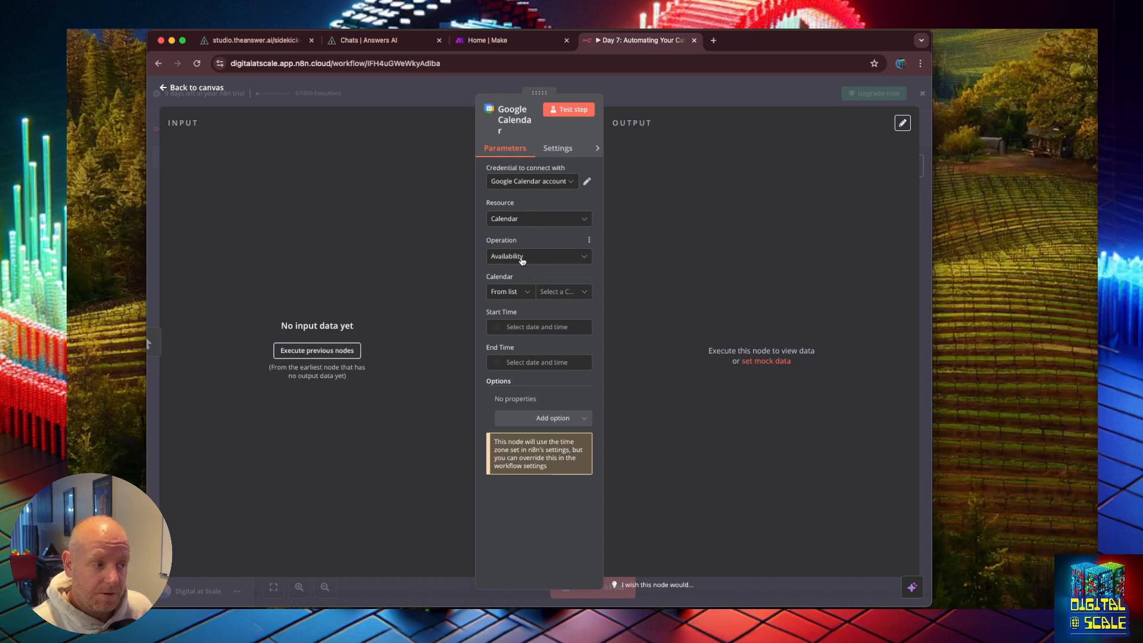
click(551, 294)
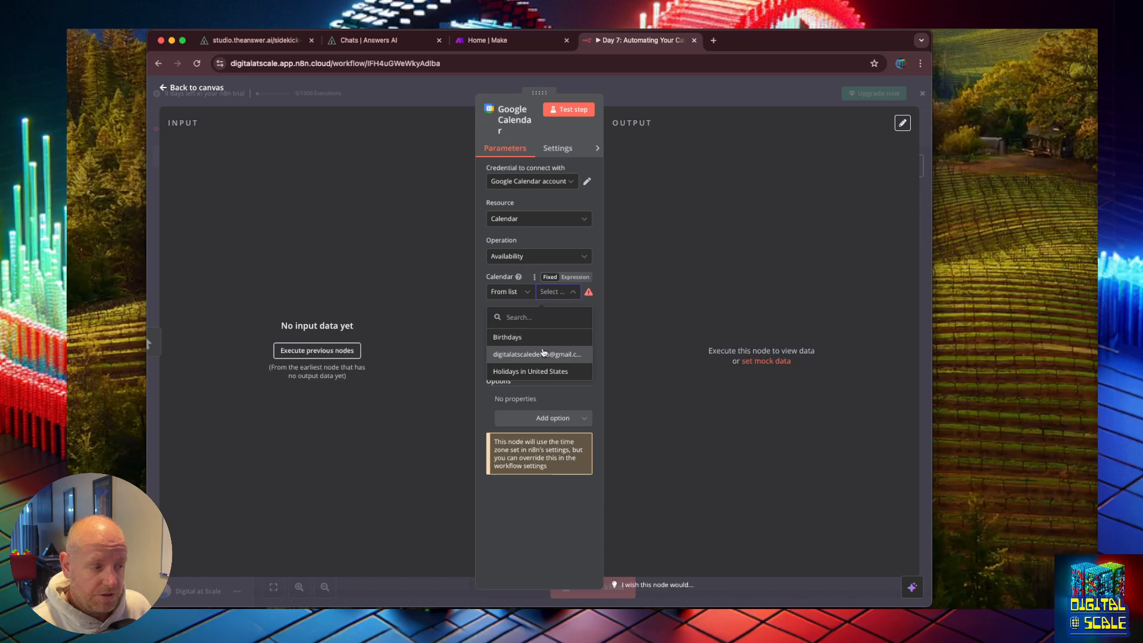
click(543, 353)
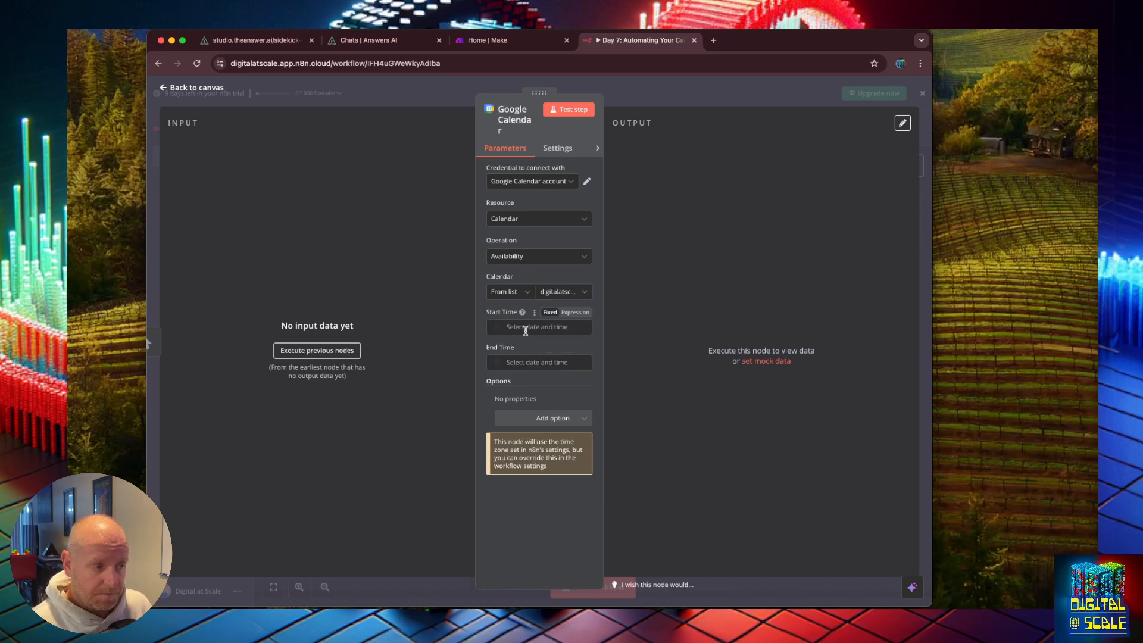
click(525, 329)
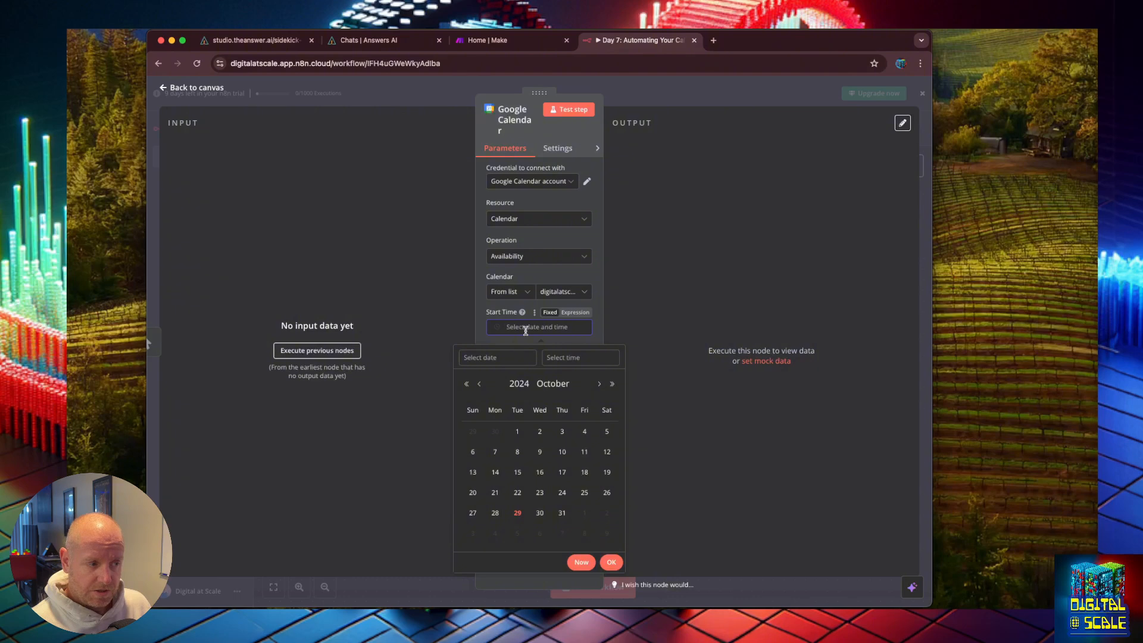
click(518, 431)
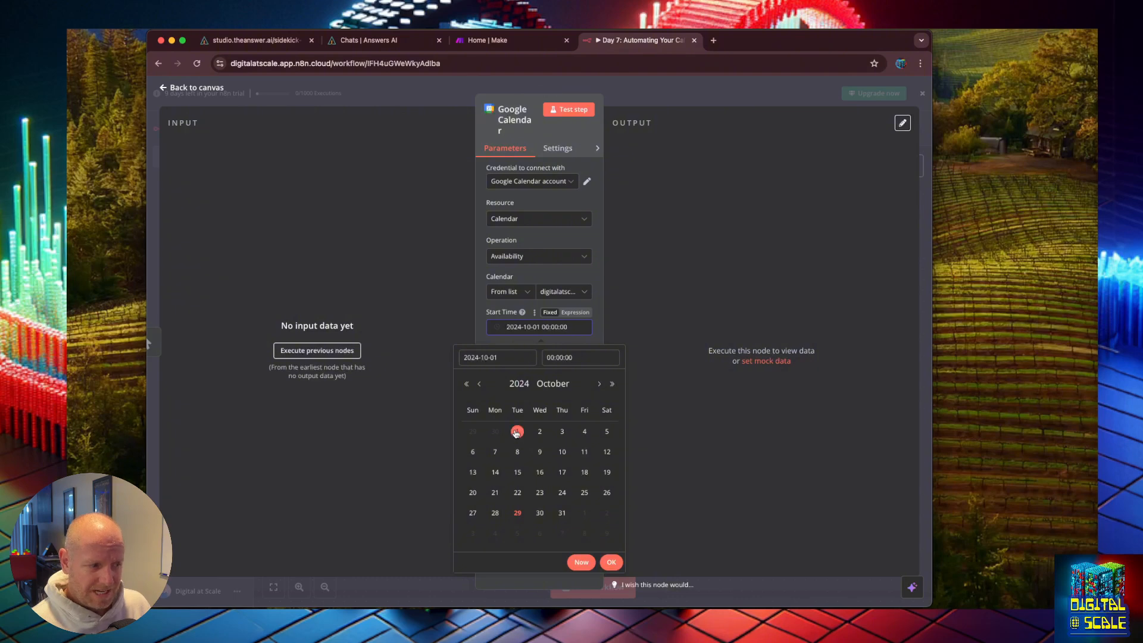
click(595, 336)
click(557, 363)
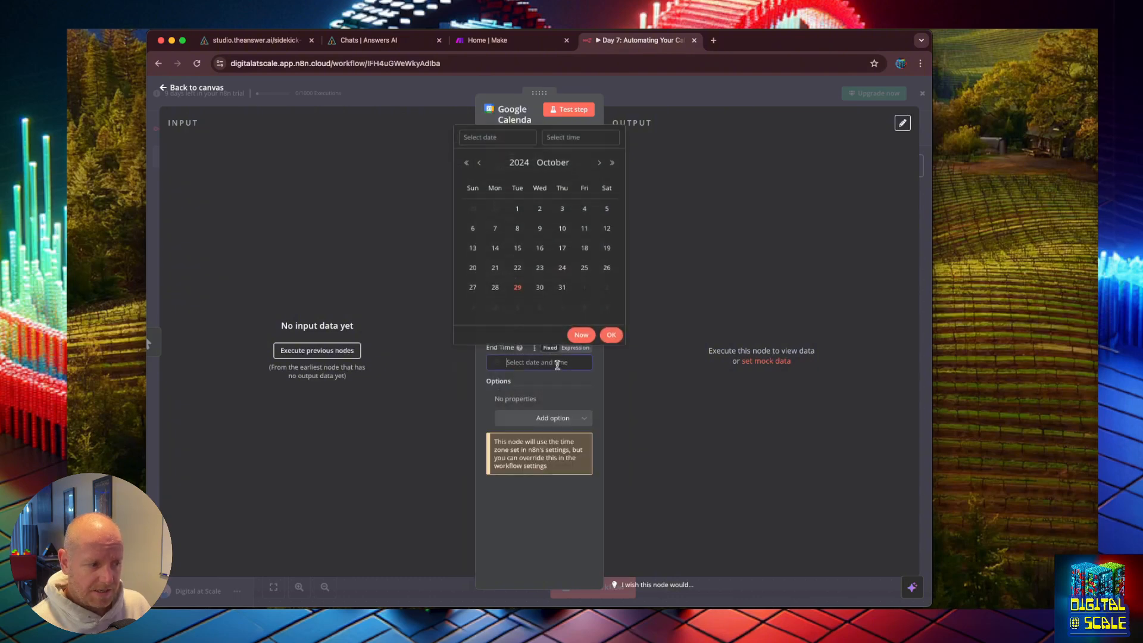
click(562, 287)
click(611, 335)
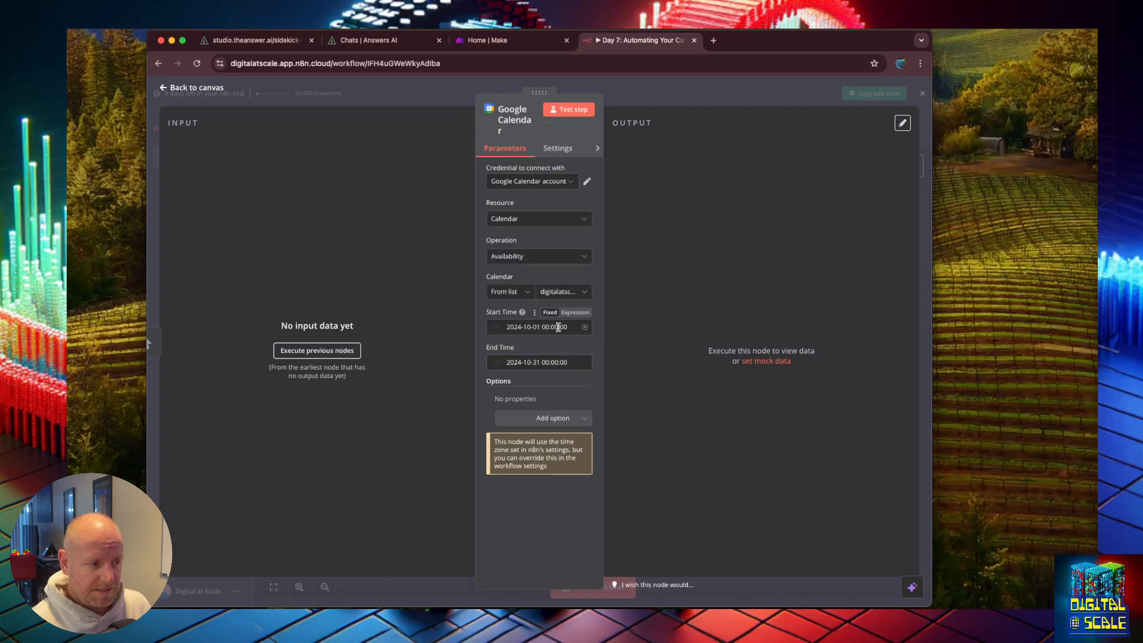
click(555, 327)
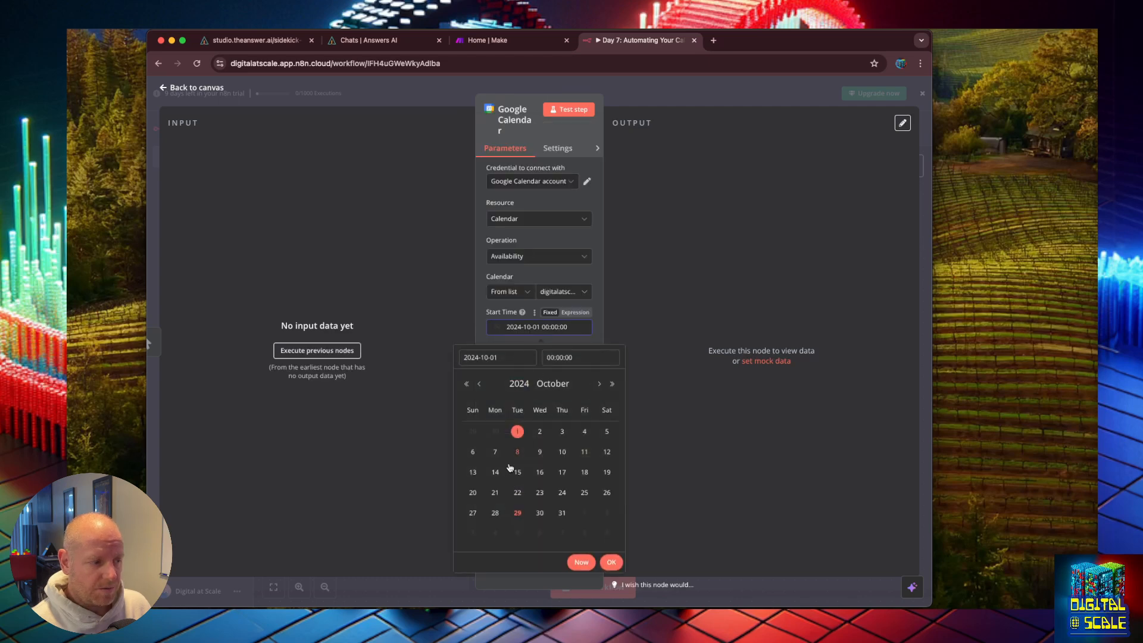
click(492, 510)
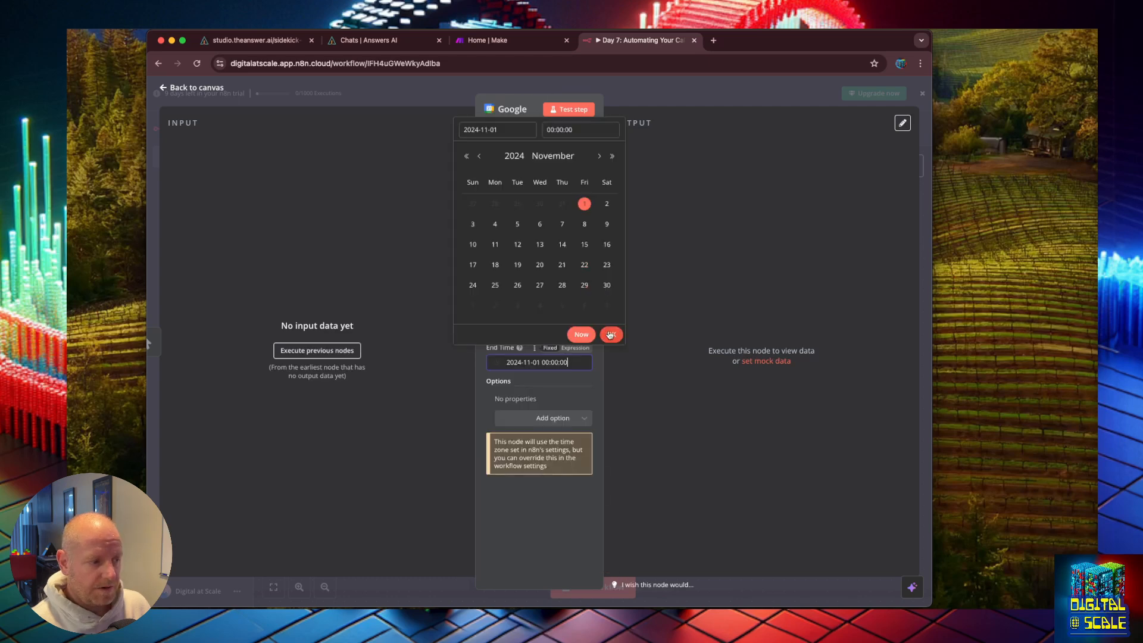
click(610, 334)
click(573, 110)
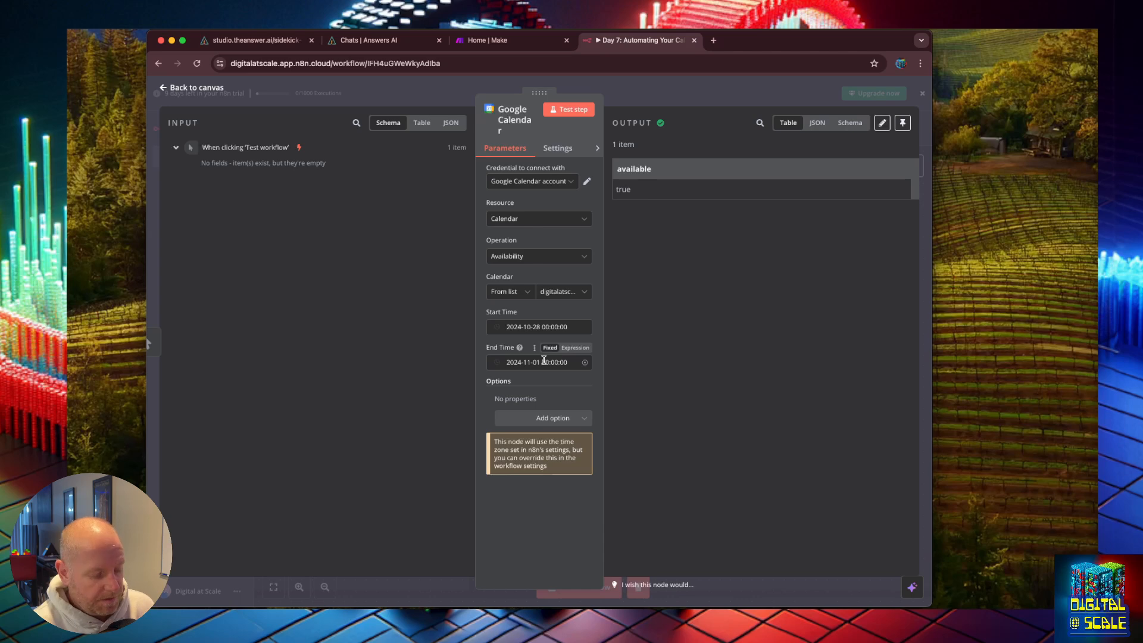
Step: Open Google Calendar in a new browser tab
key(super+t)
text(cal)
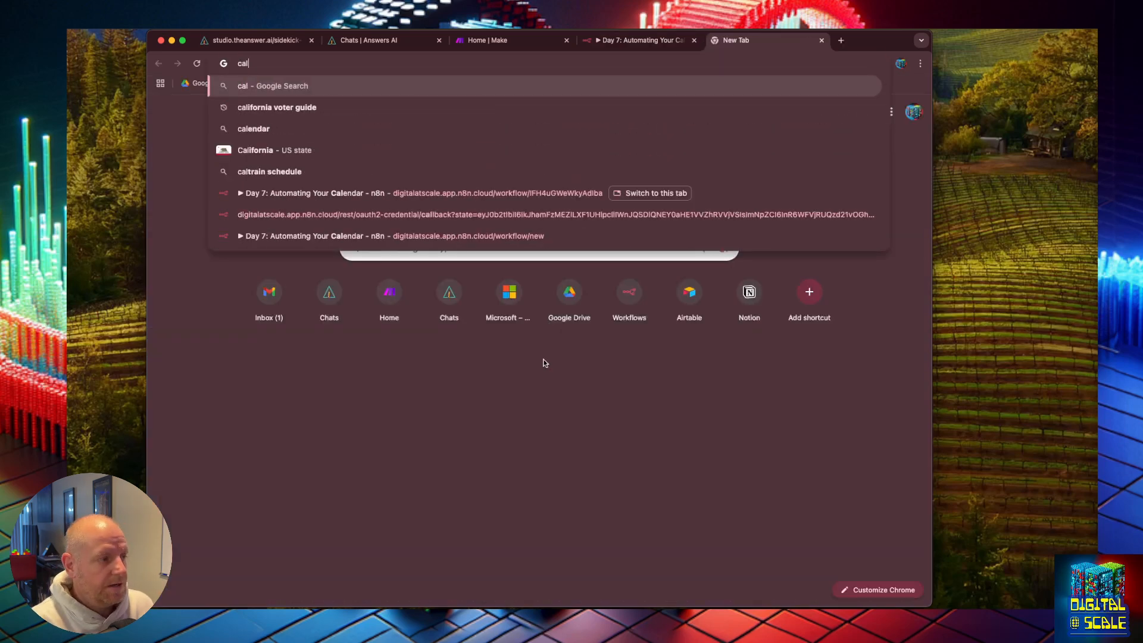
key(Return)
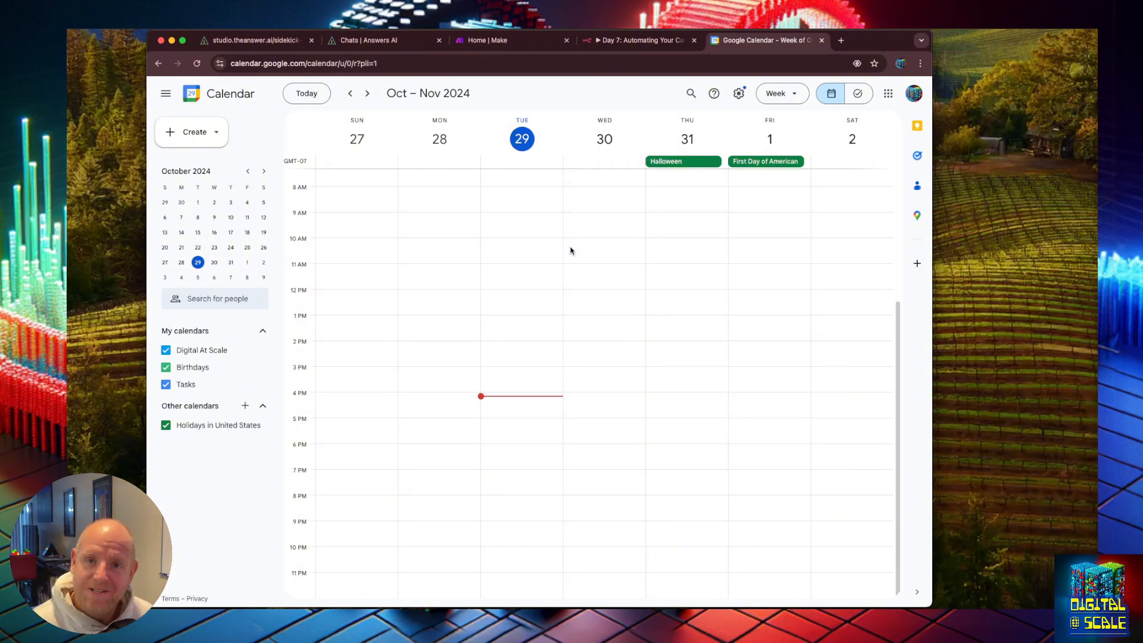
Step: Create a 'Call with Customer' event on Wednesday, October 30 from 10 to 11 am
scroll(589, 268, up, 2)
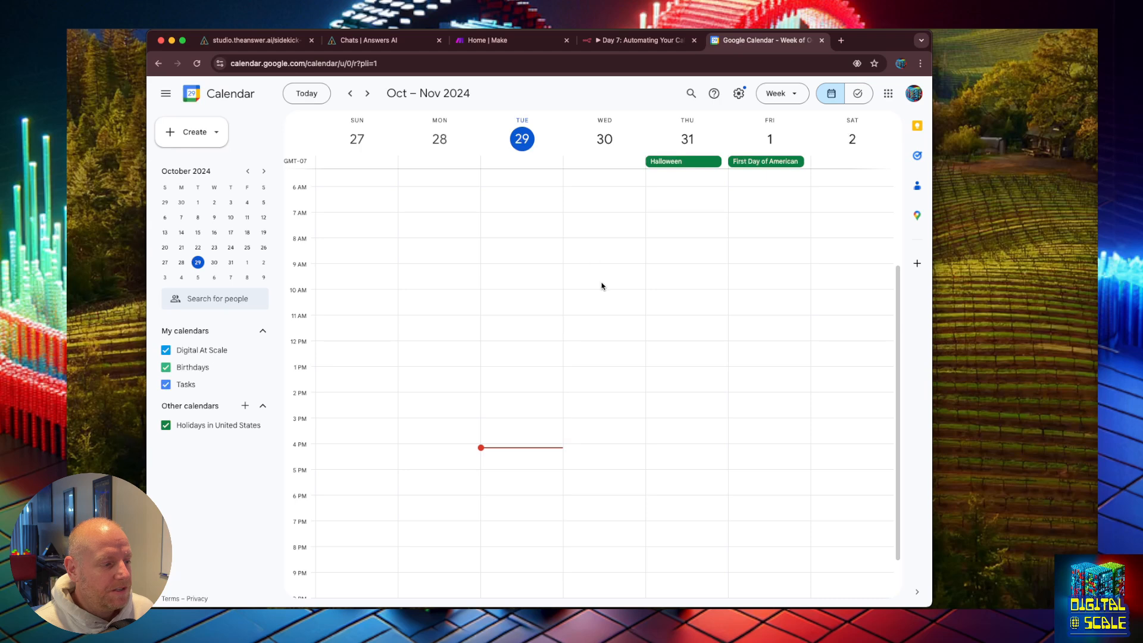
double_click(599, 294)
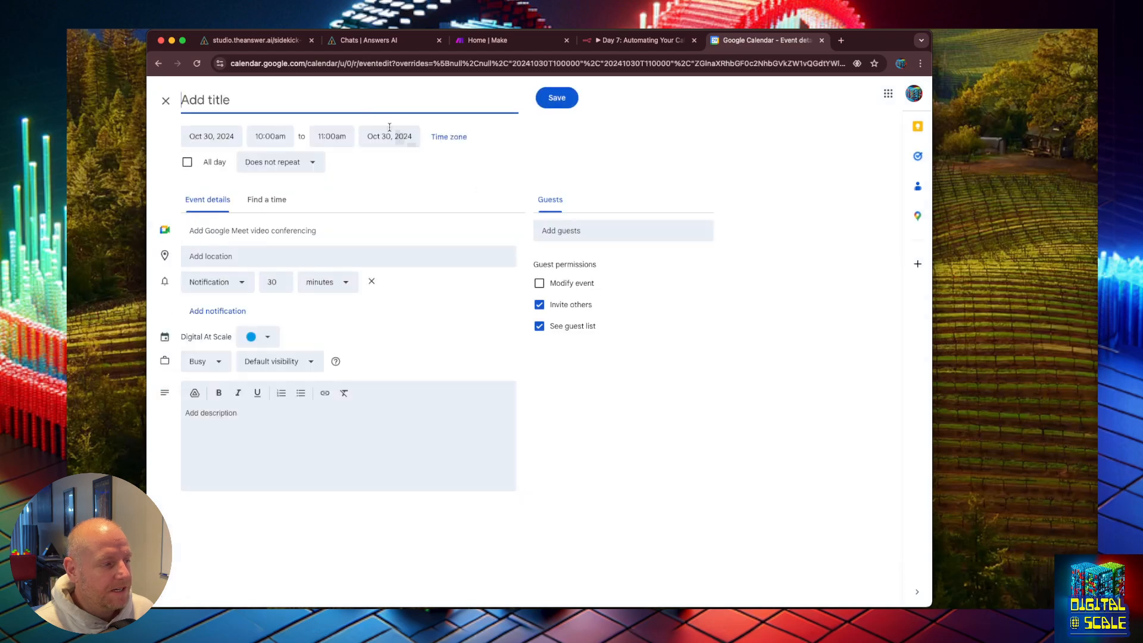
text(Call with )
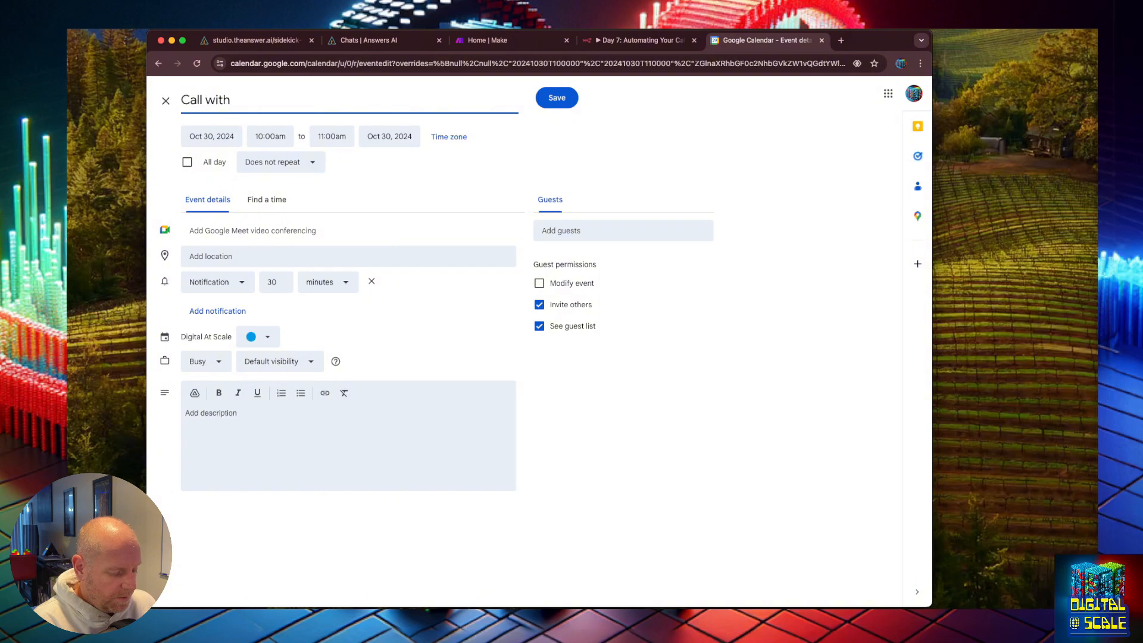
text(Customer)
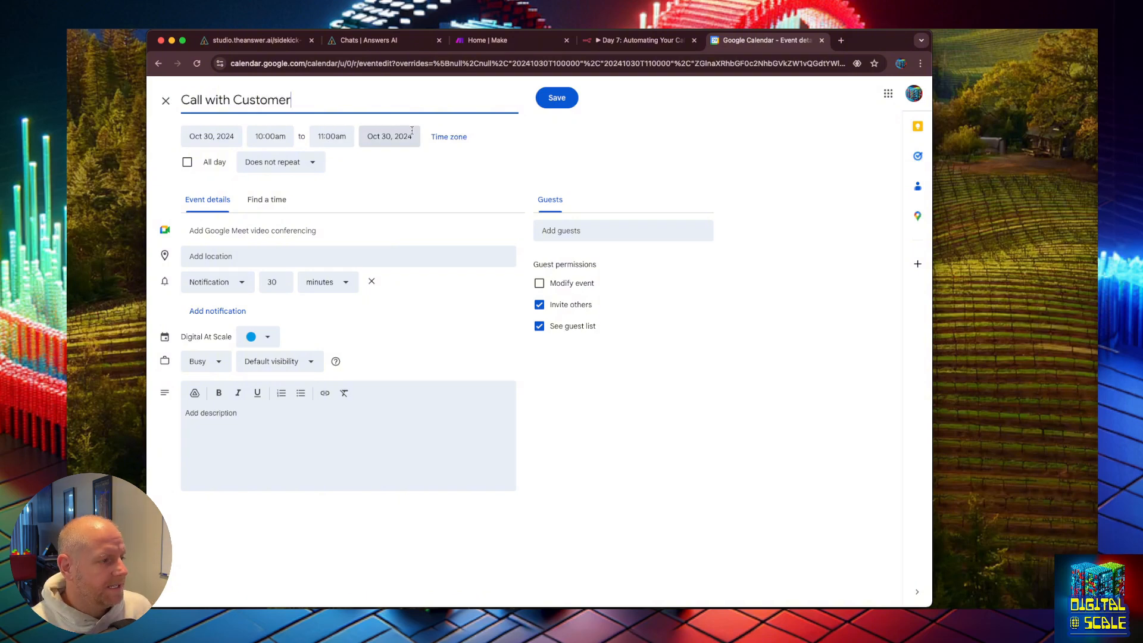
click(556, 105)
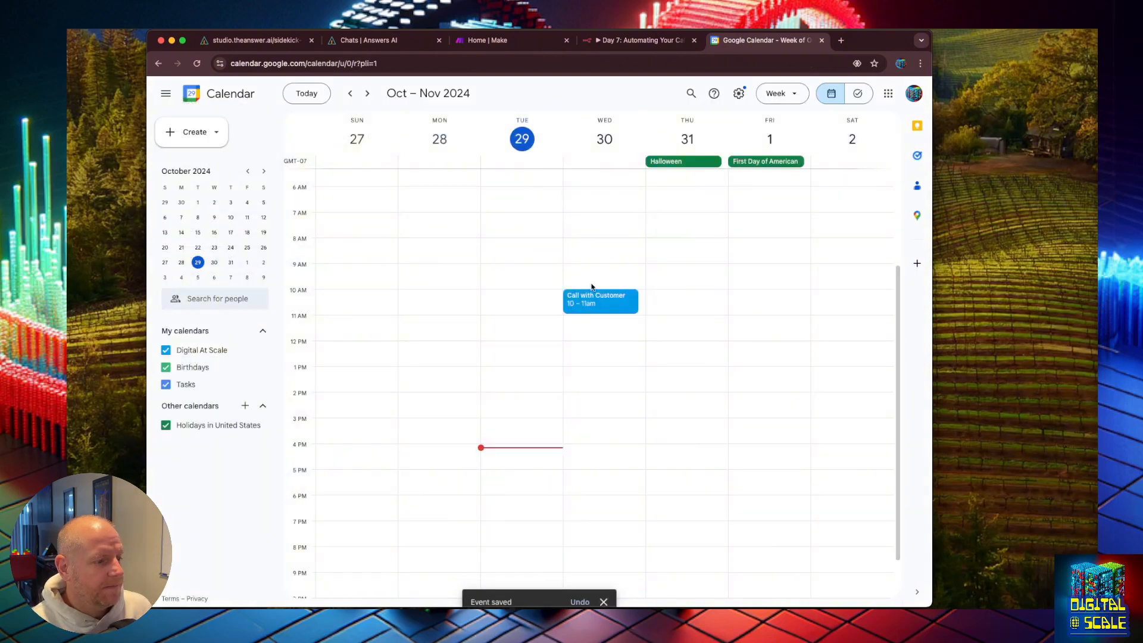
Step: Create a 12–1 pm event on October 30 titled '1:1 with' followed by a colleague's first name
click(589, 352)
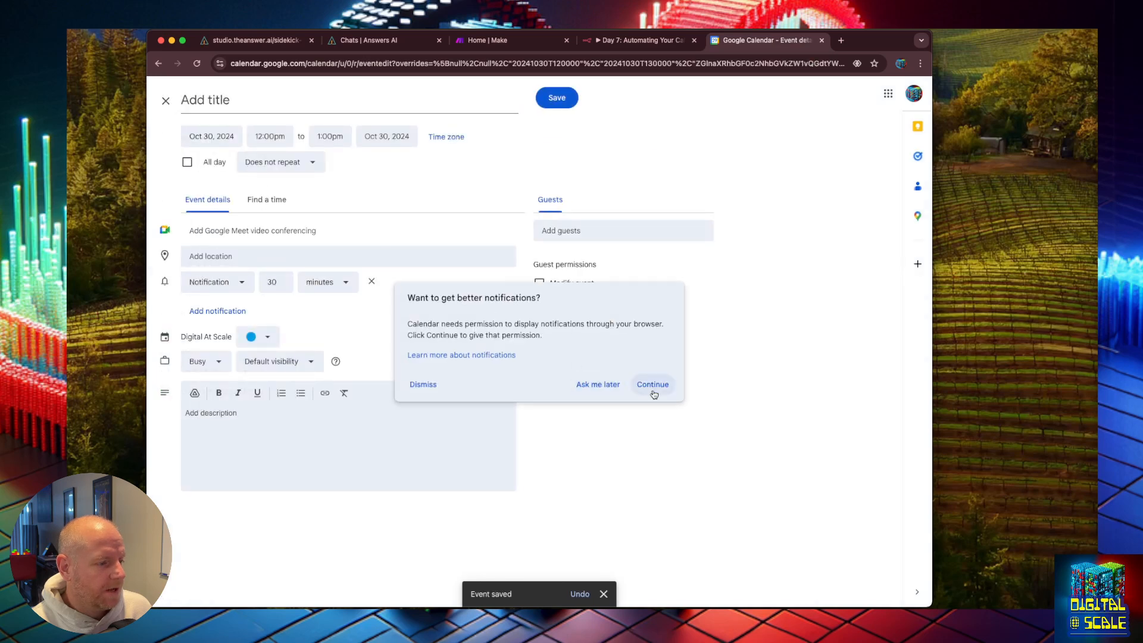
click(601, 385)
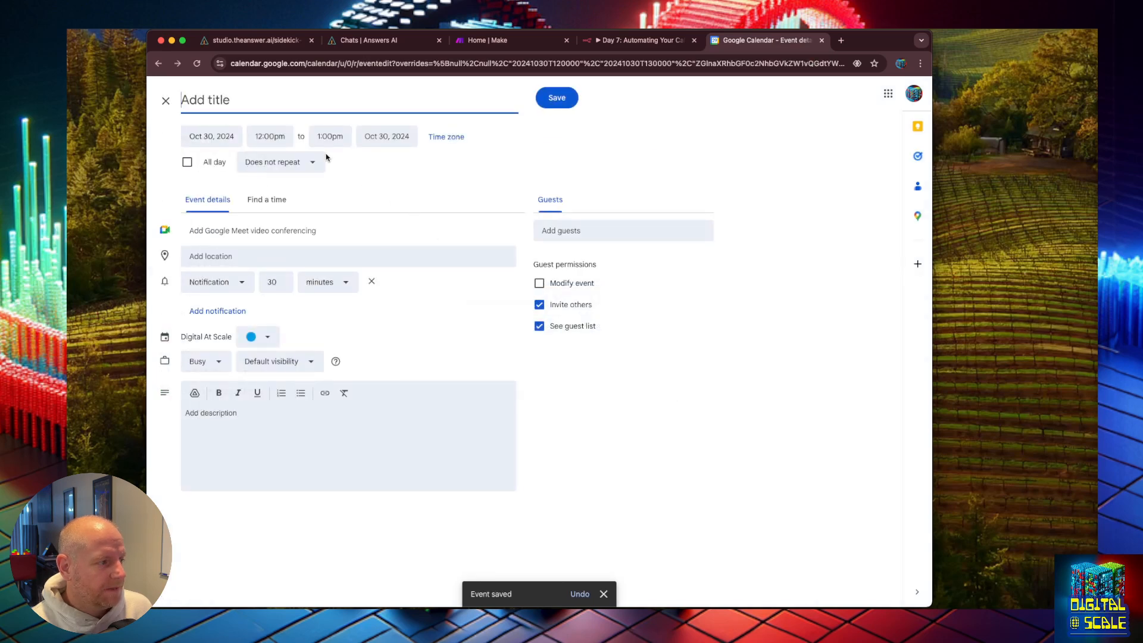
text(1:1)
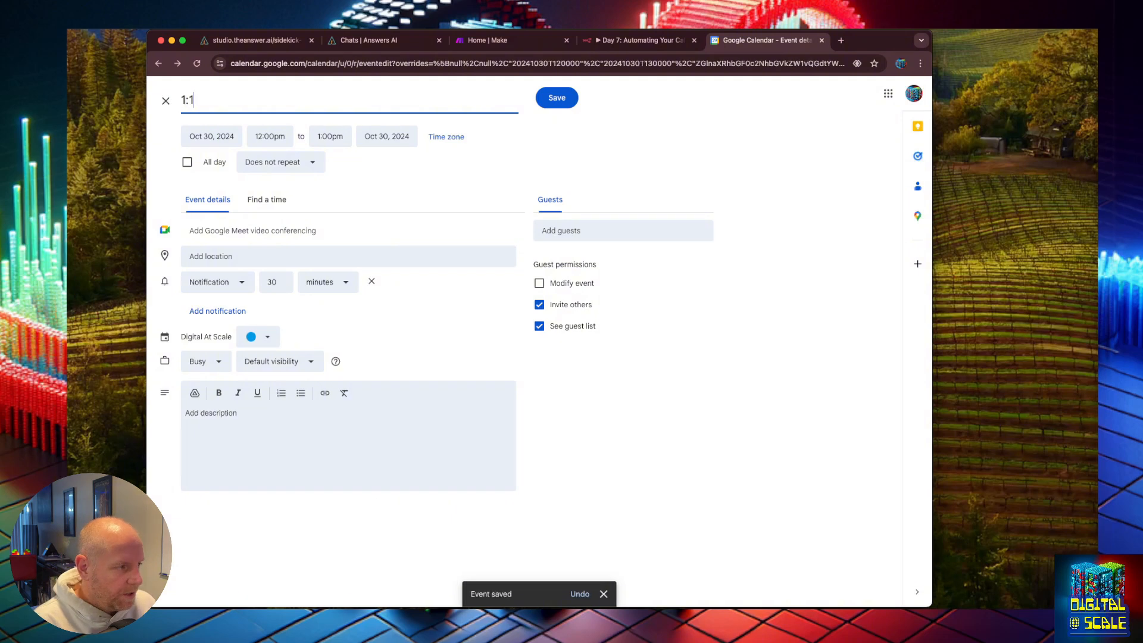
text( with Adam)
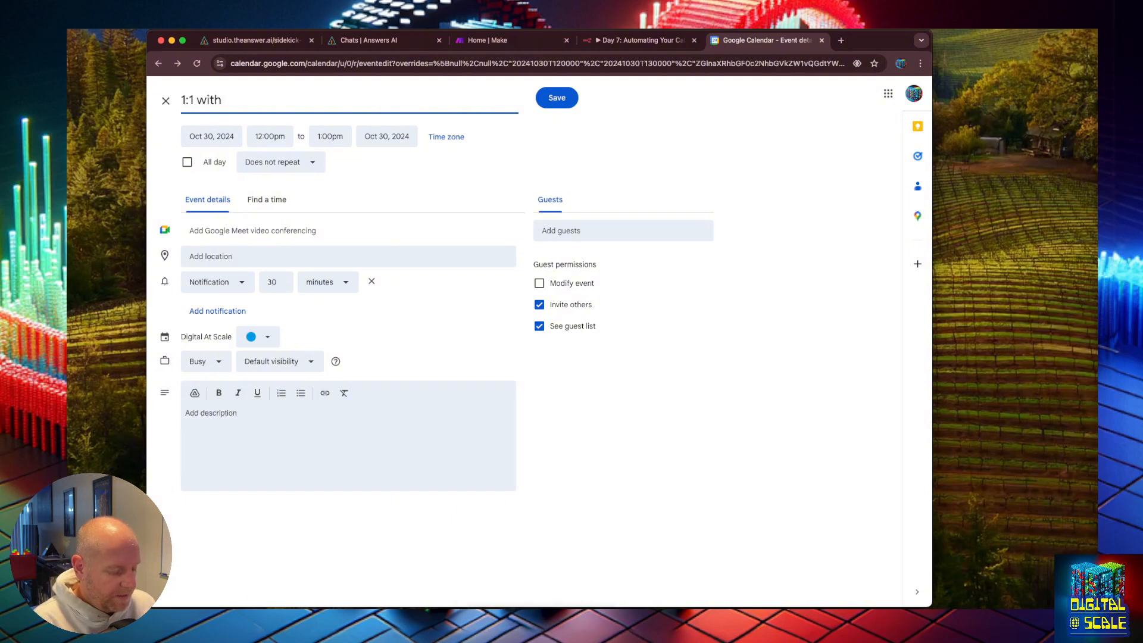
click(558, 98)
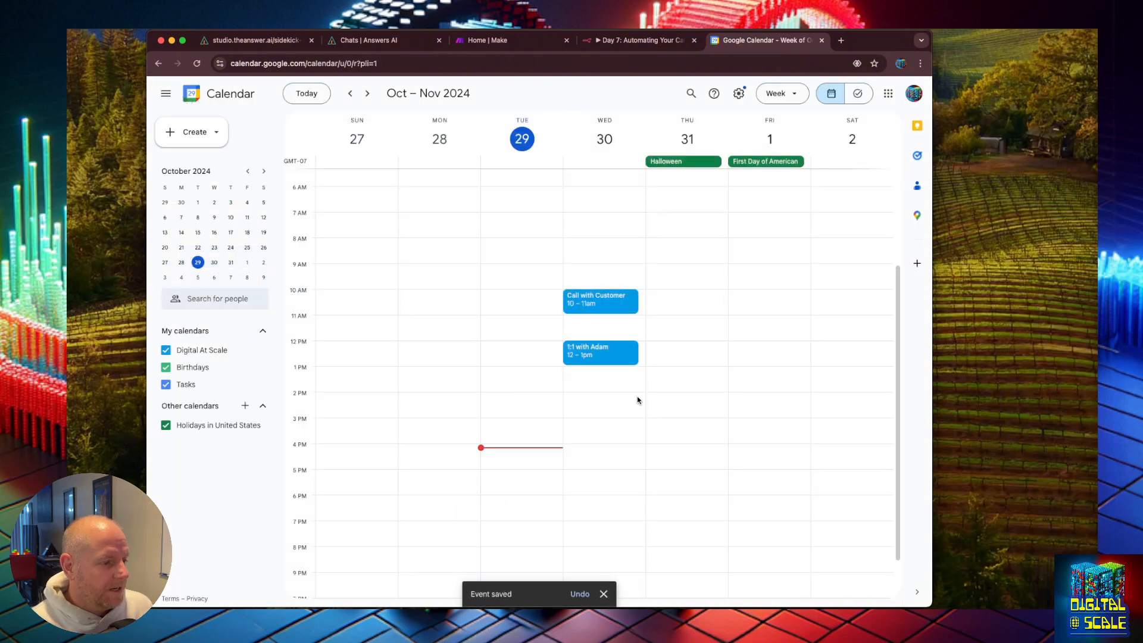
Step: Add a 'Halloween Party' event on Thursday, October 31 from 9 to 10 am
click(696, 274)
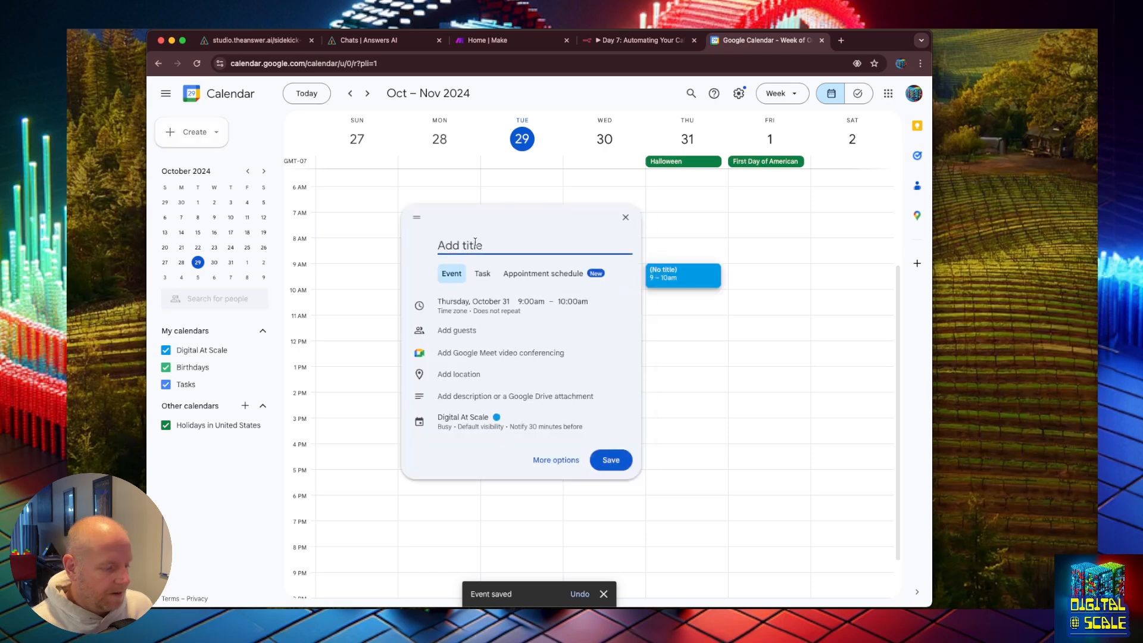
text(Halloween par)
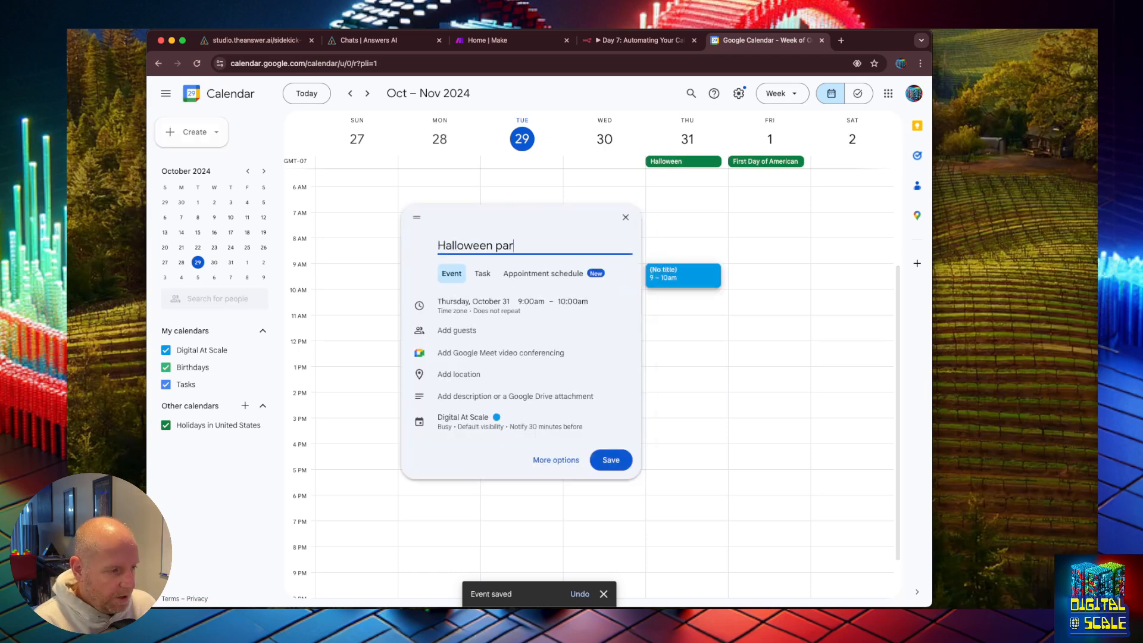
text(ty)
key(Return)
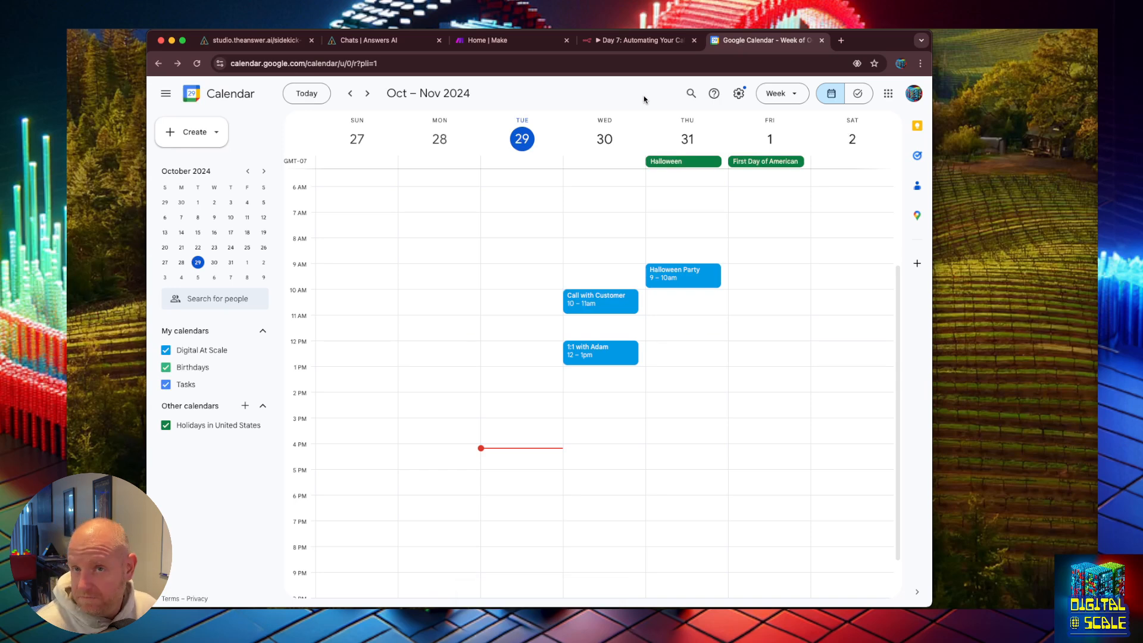
Step: Return to the n8n workflow and test the Google Calendar node again
click(627, 37)
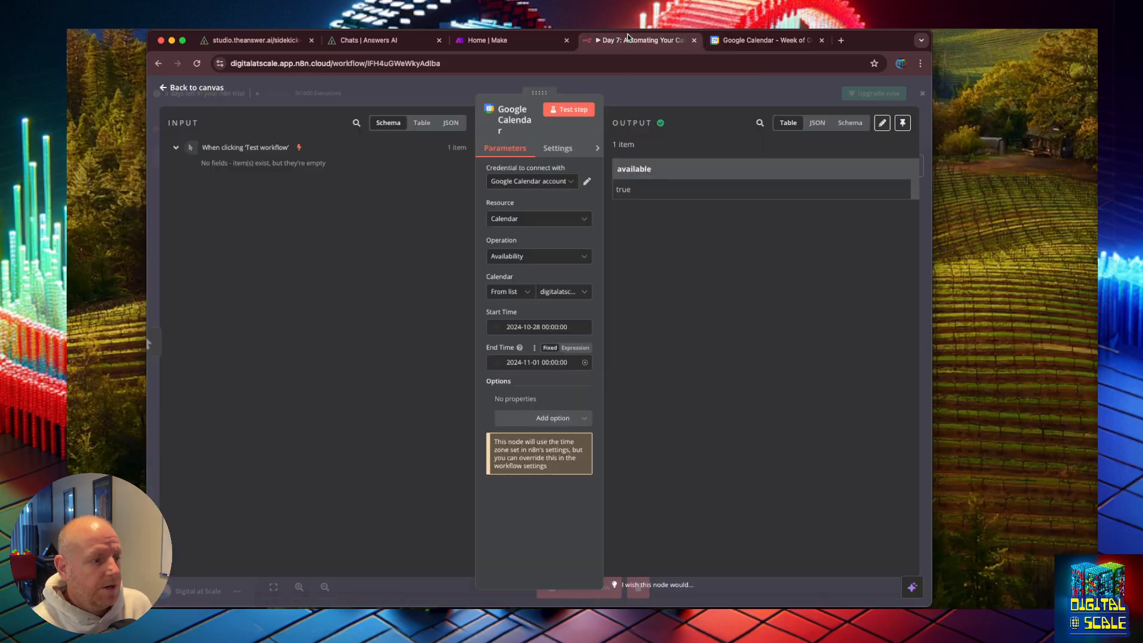
click(583, 113)
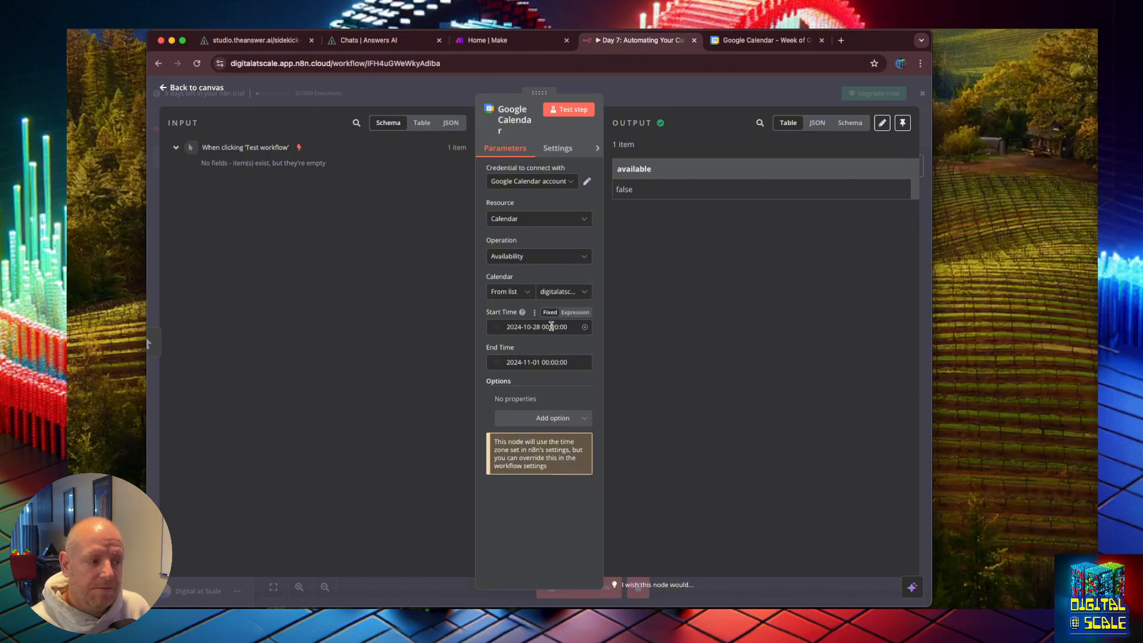
click(542, 362)
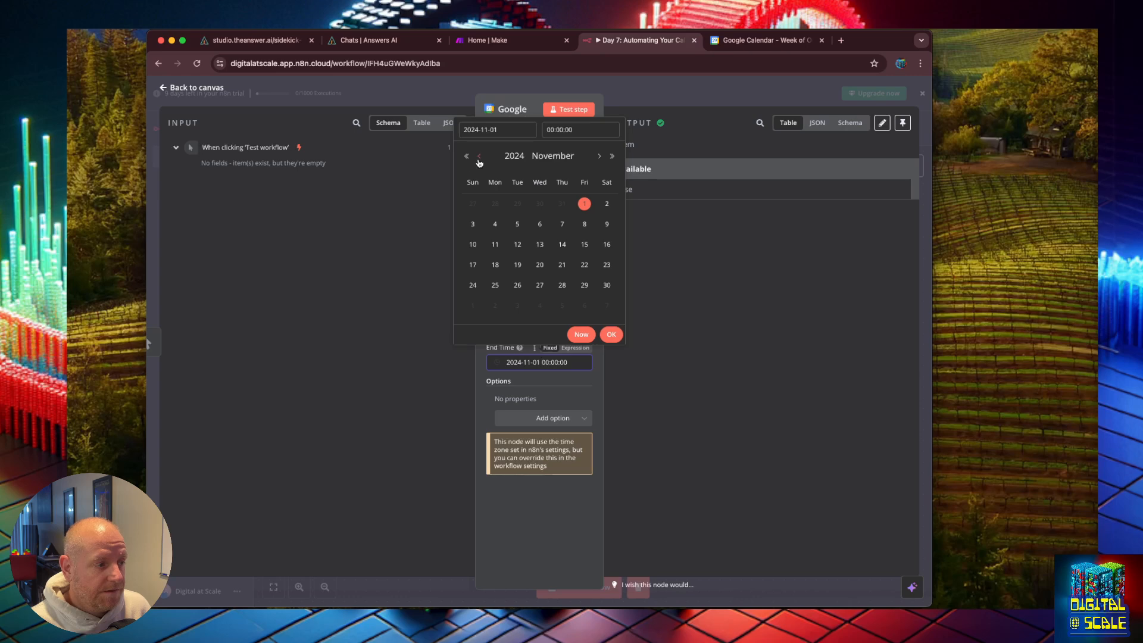
click(480, 156)
click(495, 285)
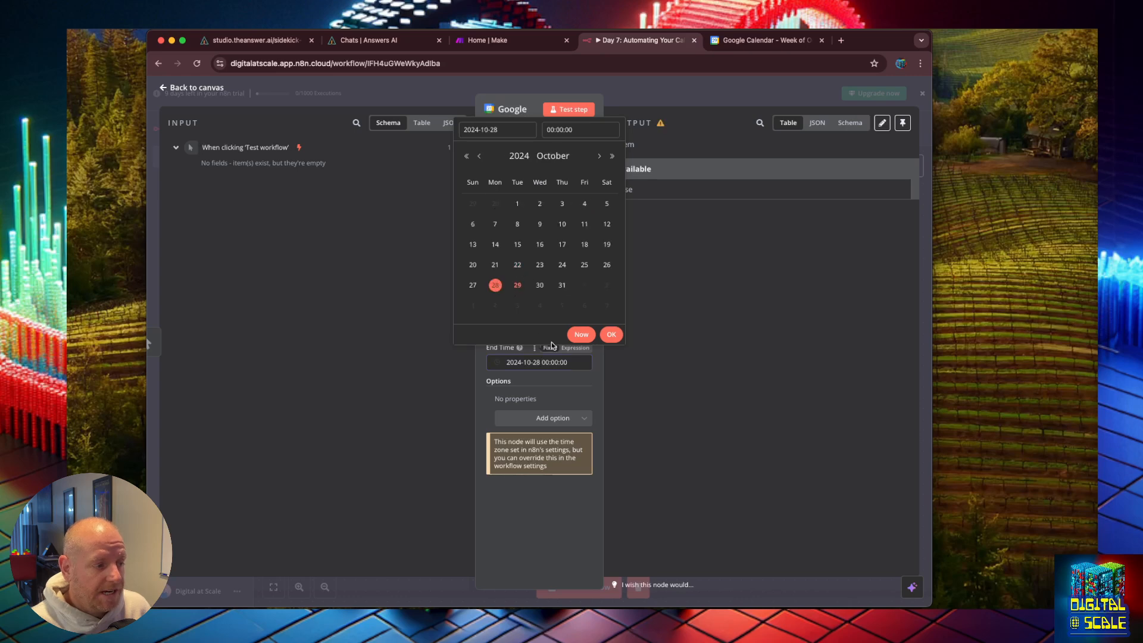
click(563, 374)
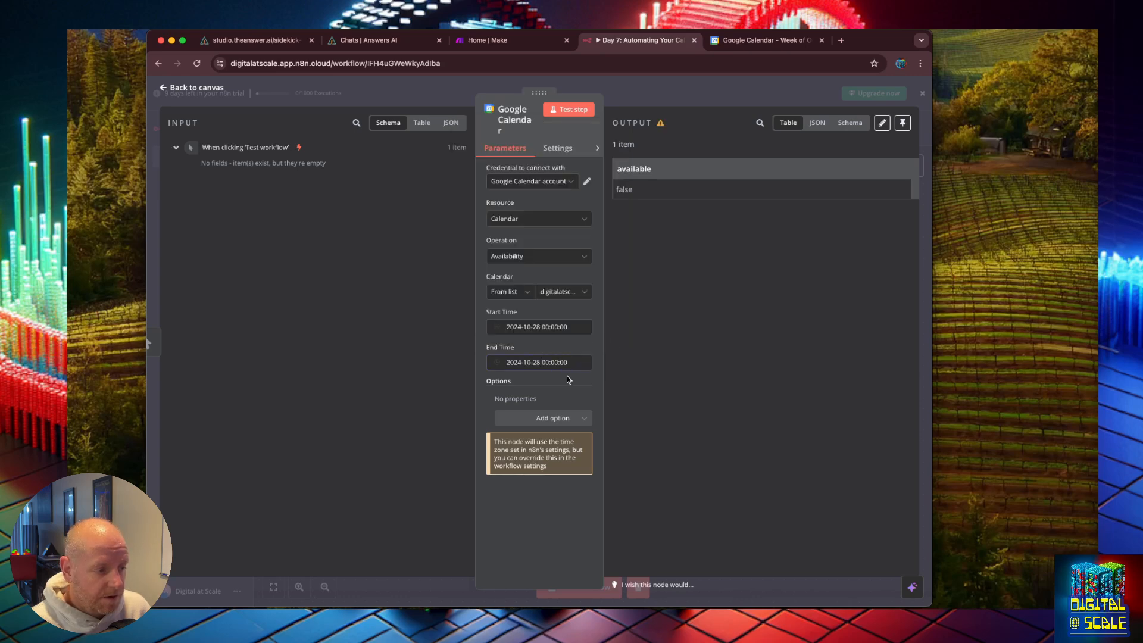
click(551, 363)
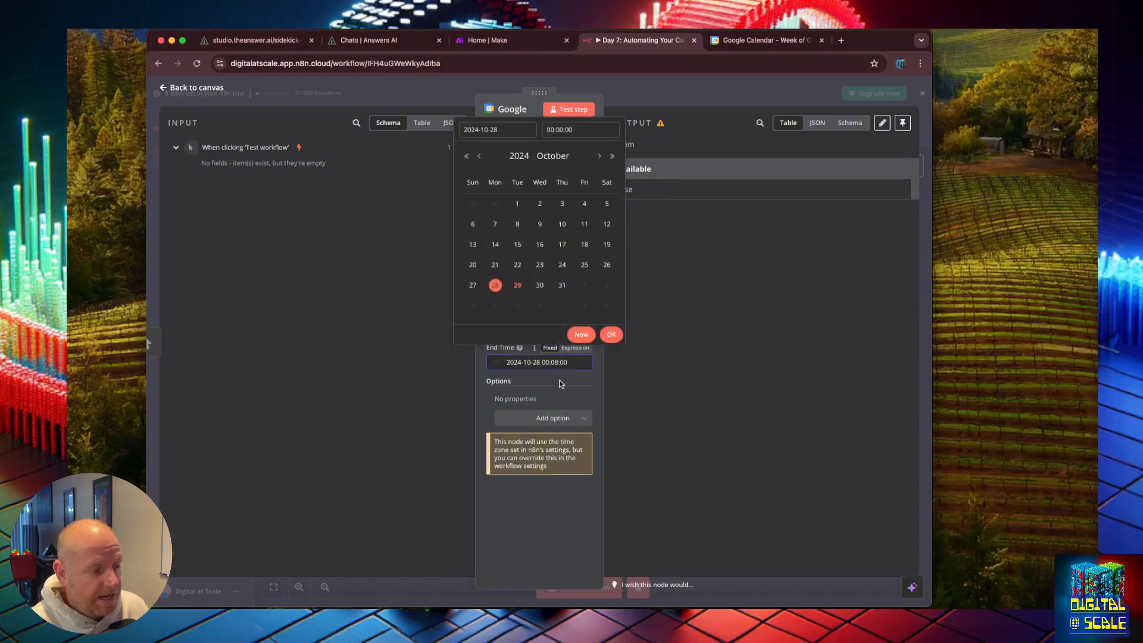
click(560, 384)
click(568, 111)
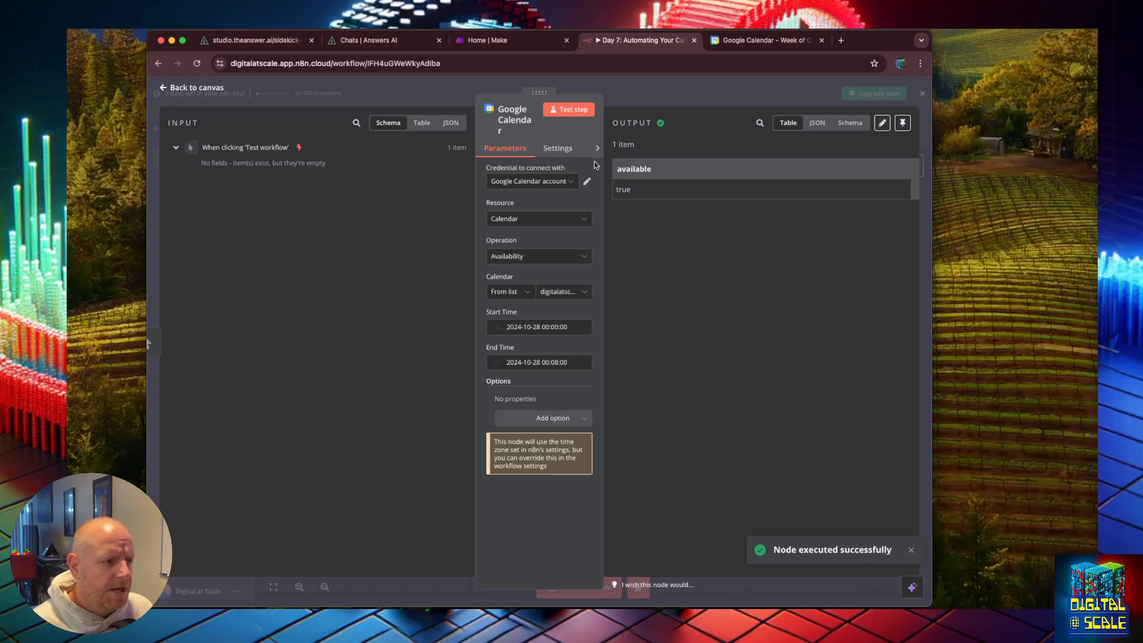
click(529, 327)
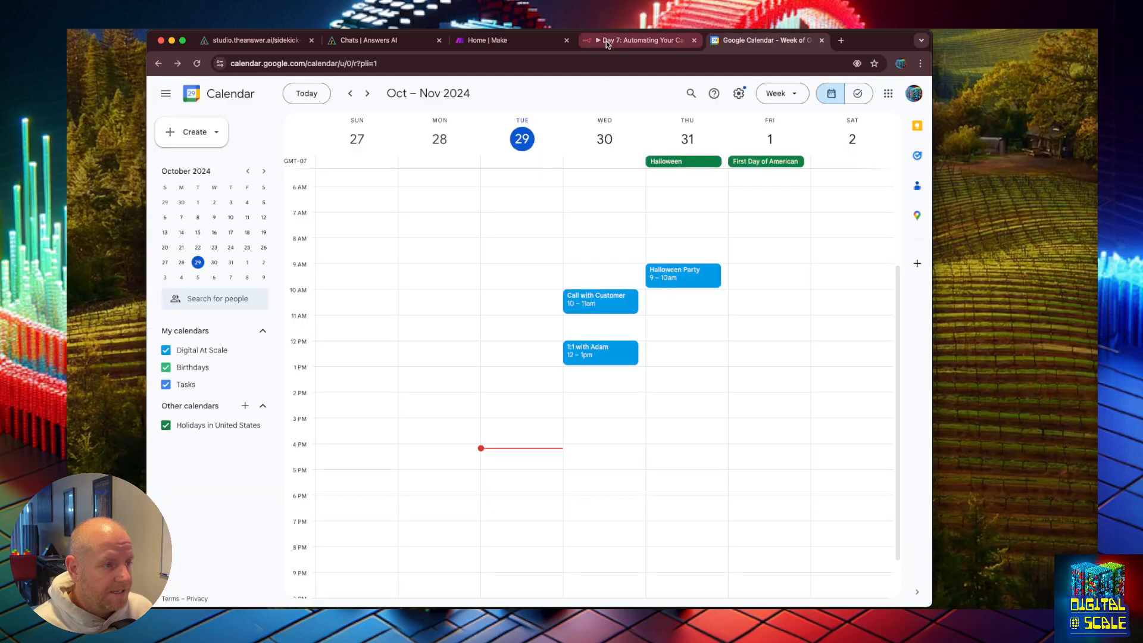
click(606, 41)
click(547, 327)
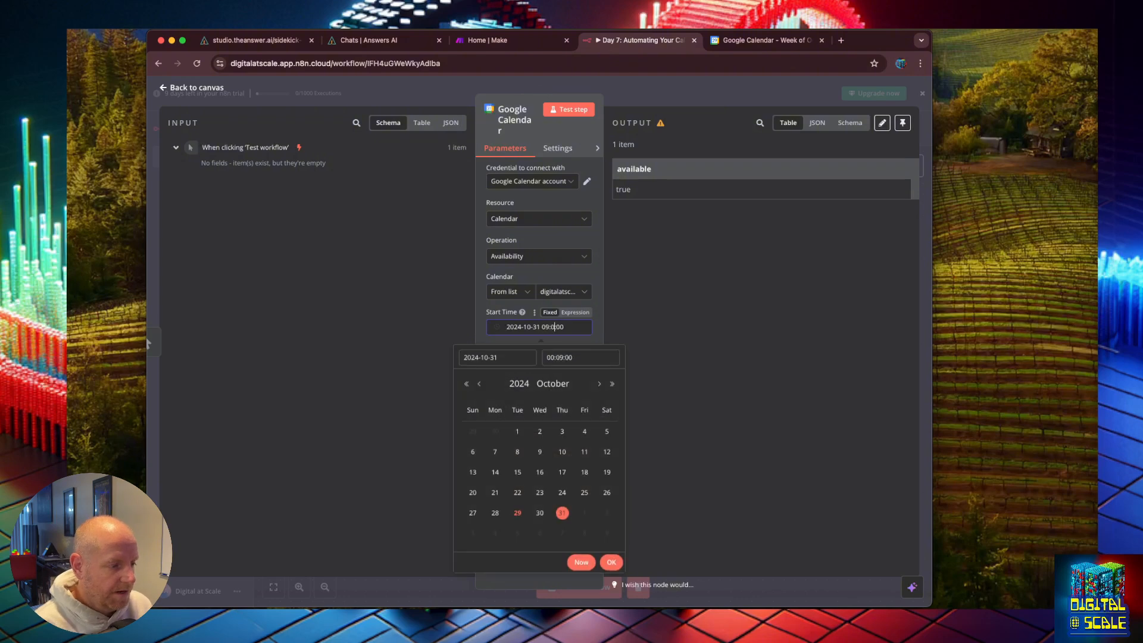
click(594, 331)
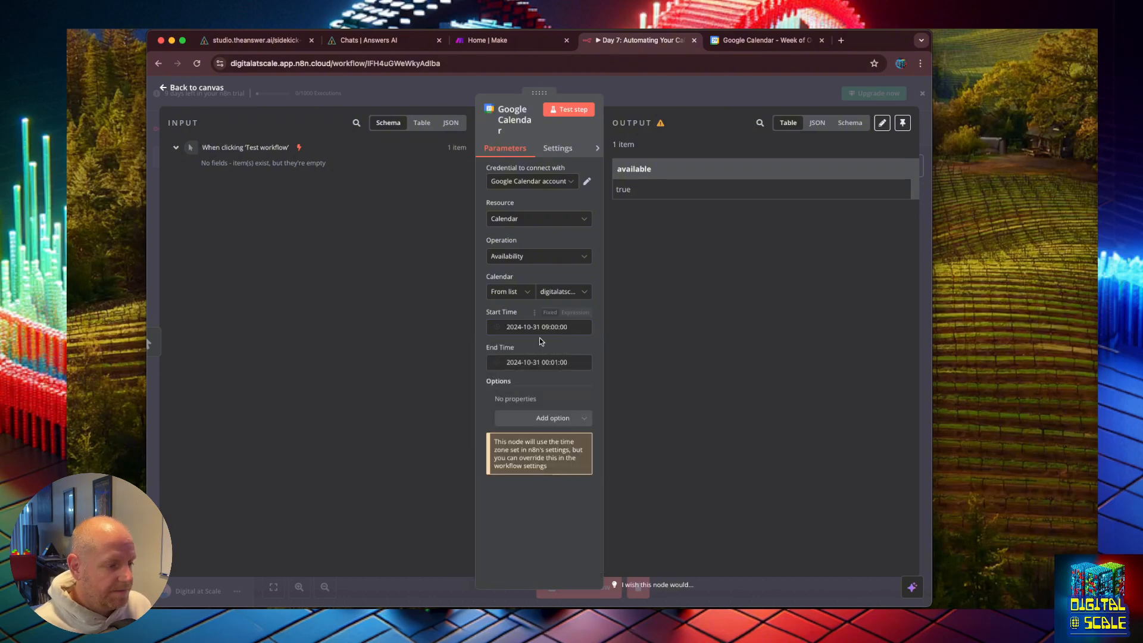
click(546, 362)
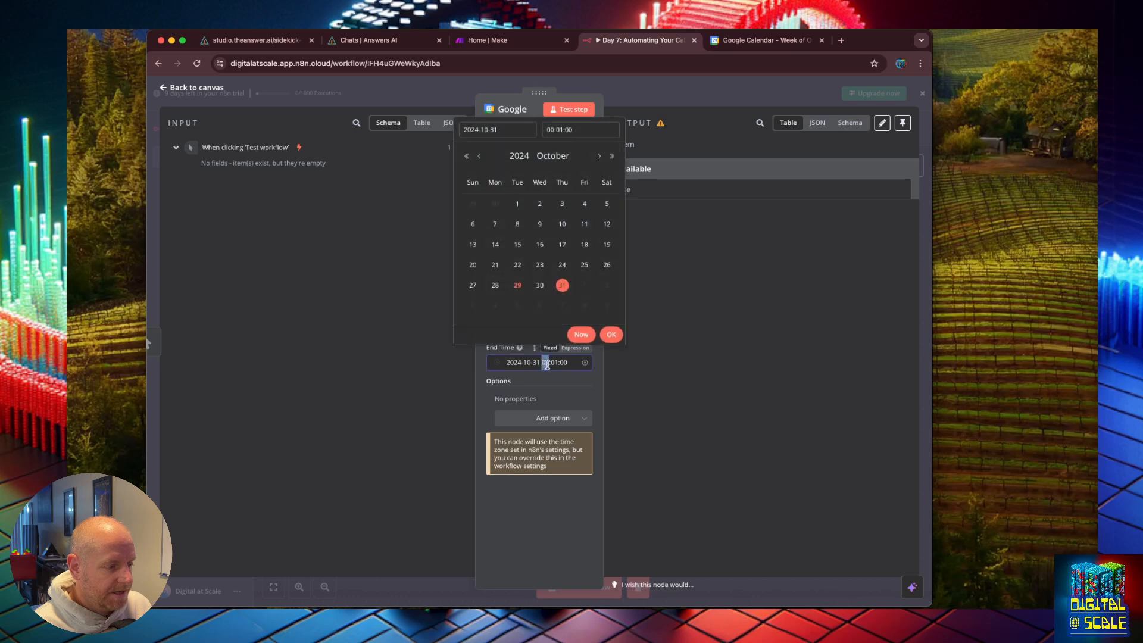
text(1)
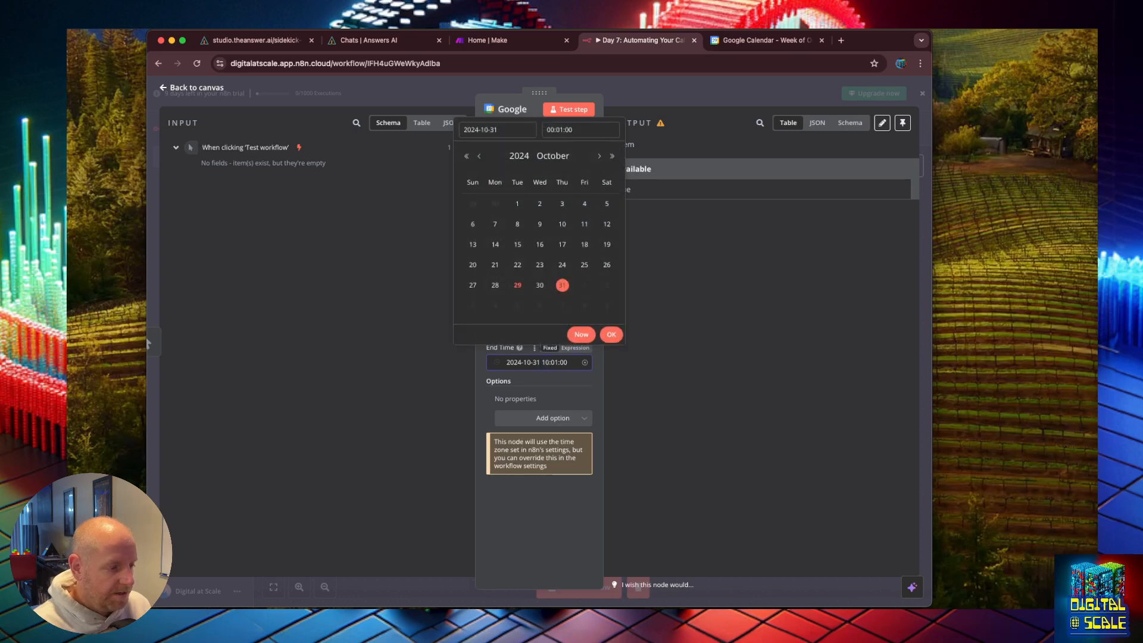
click(611, 334)
click(586, 111)
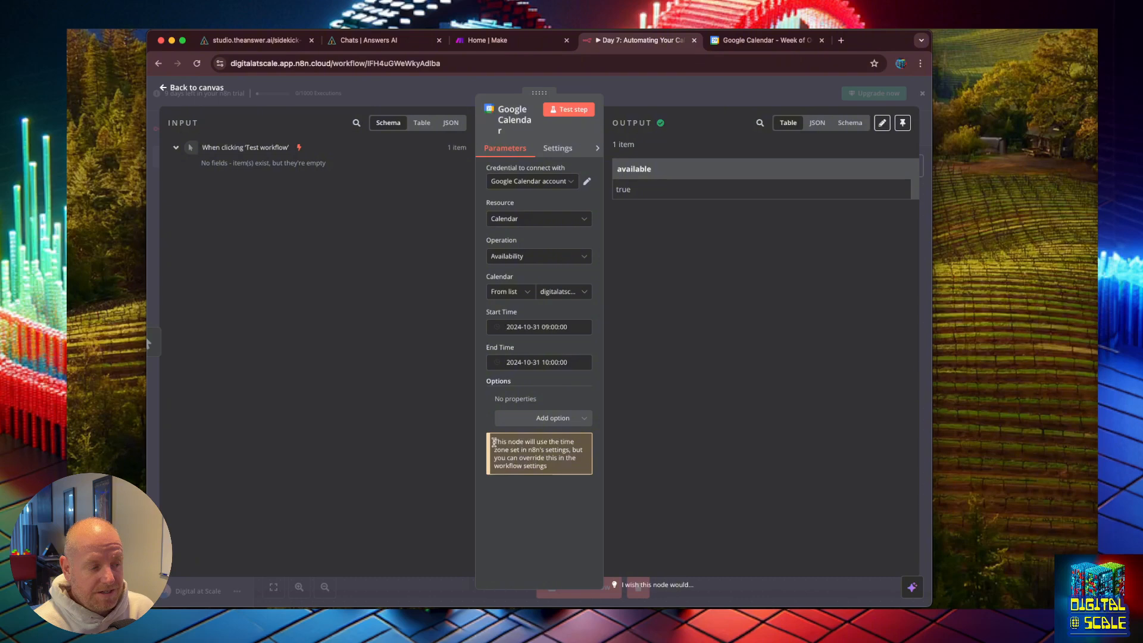
Step: Read the node's time zone note and glance at the node's Settings before returning to its parameters
drag(494, 442, 552, 478)
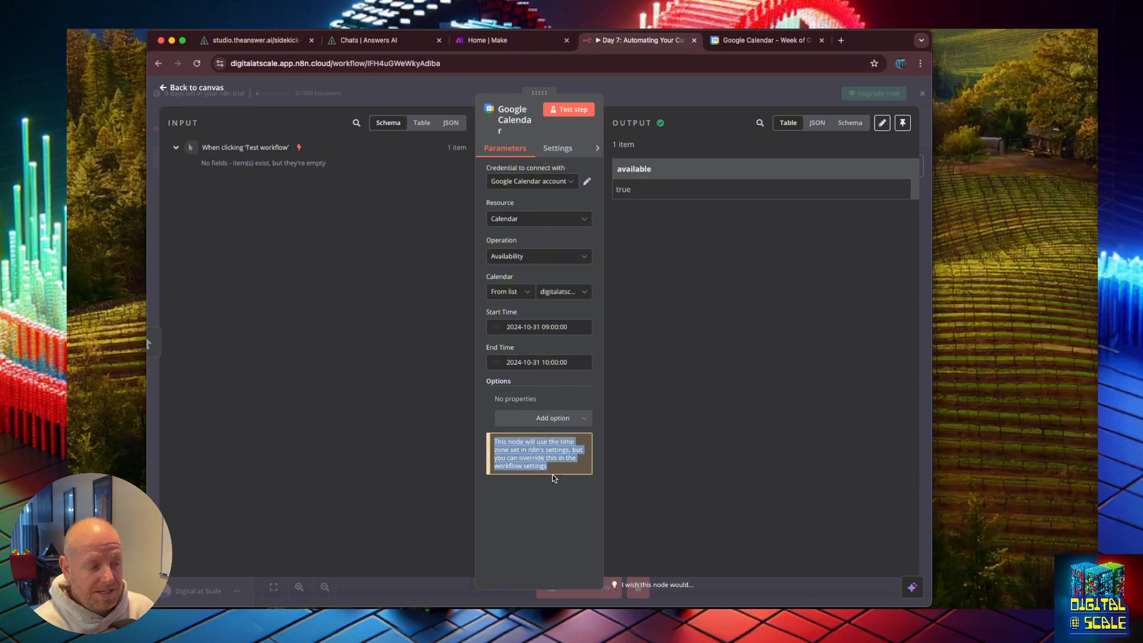
click(553, 485)
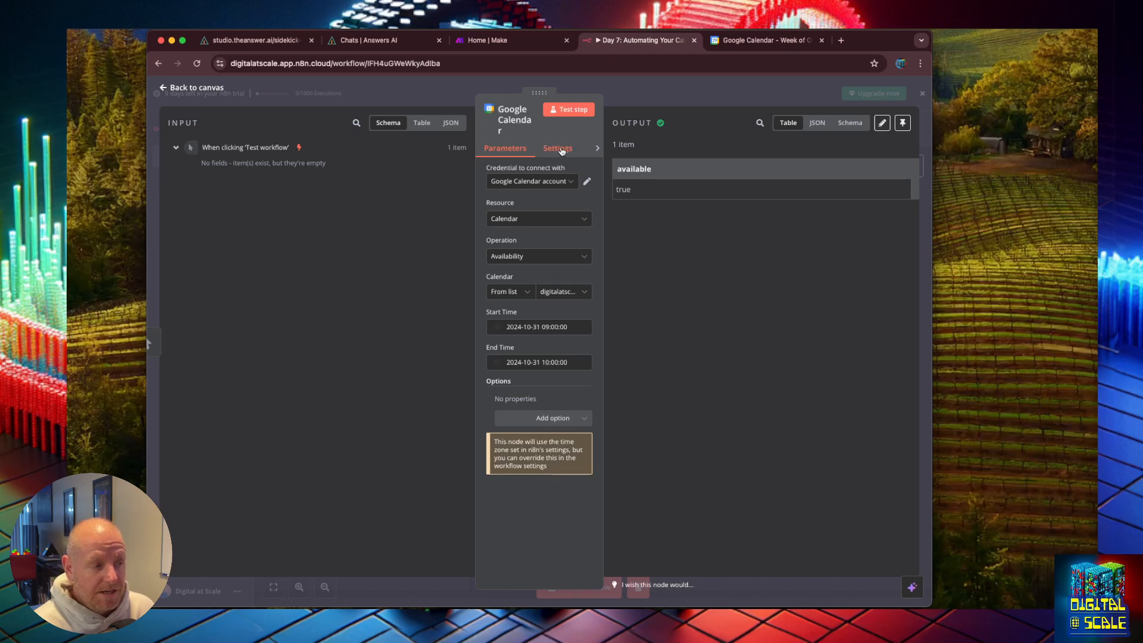
click(562, 150)
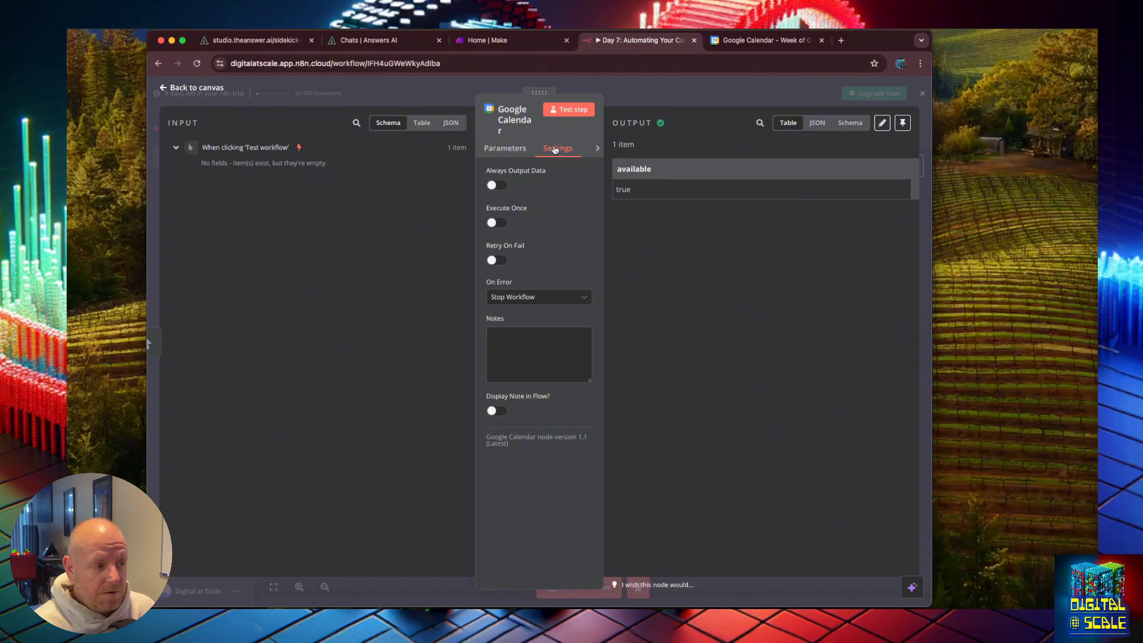
click(513, 149)
Step: Add a Timezone option to the Google Calendar node set to America/Los_Angeles and test the node
click(550, 416)
click(546, 460)
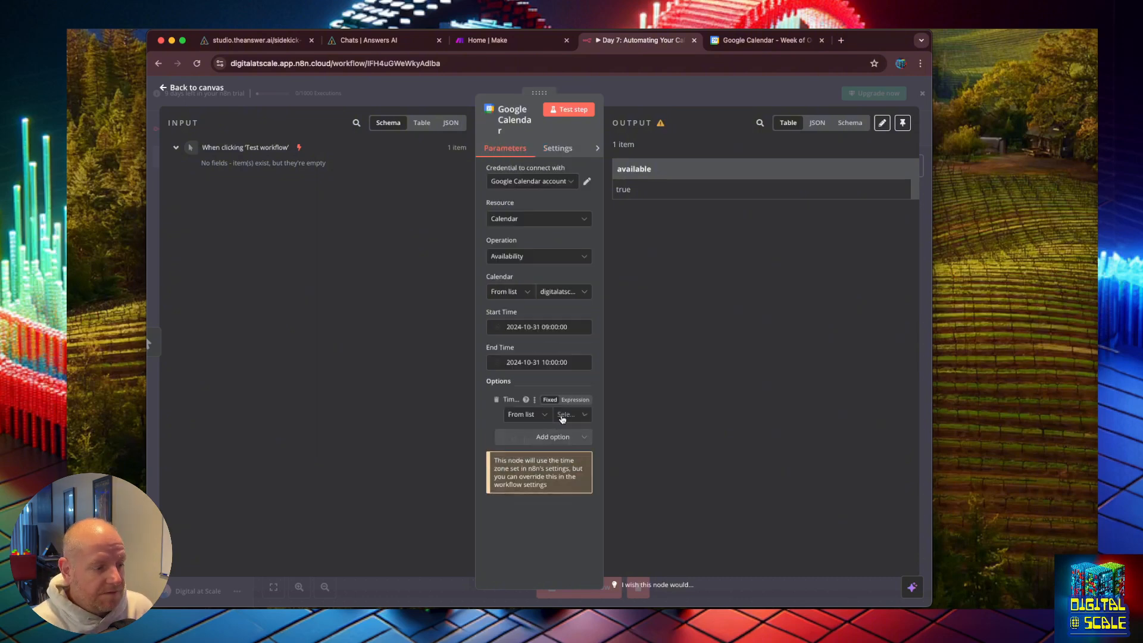
click(561, 419)
click(553, 440)
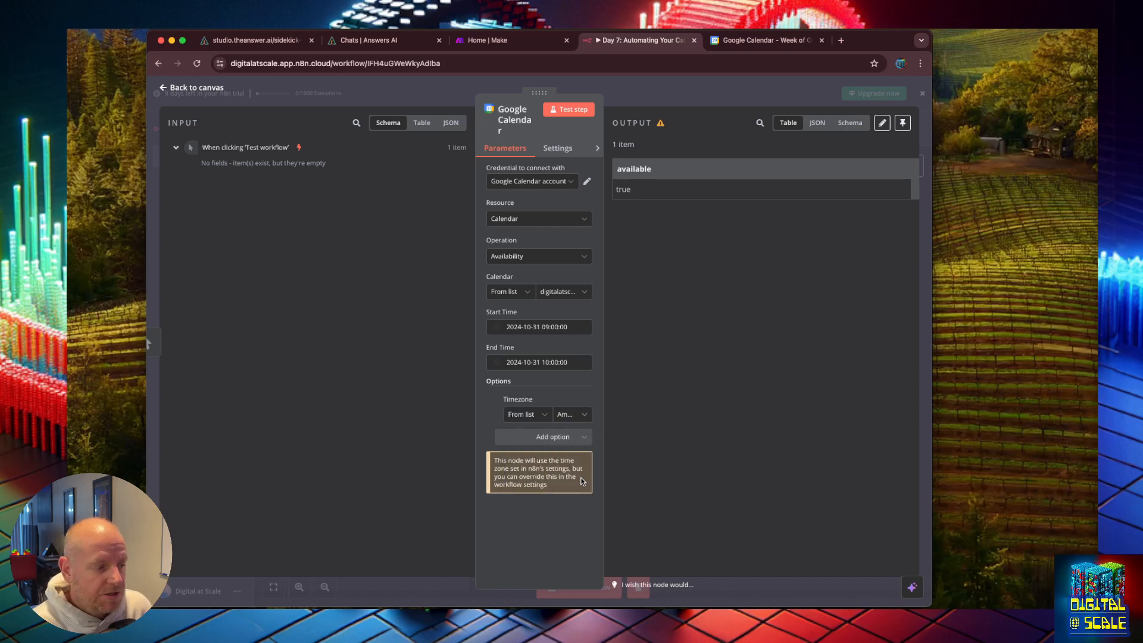
click(569, 109)
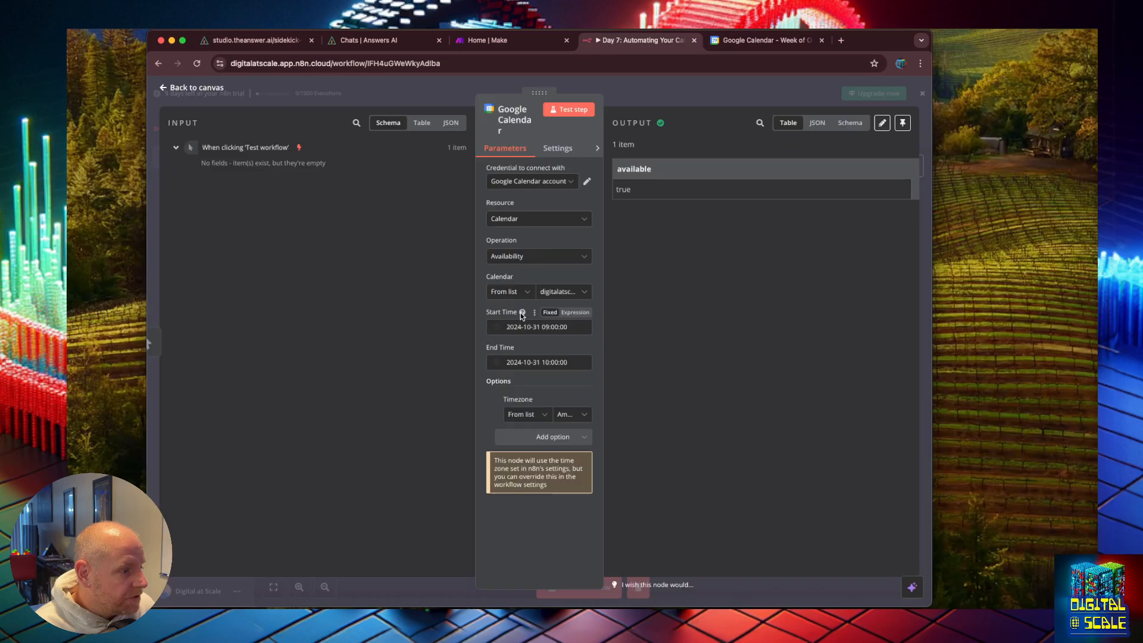
Step: Review the End Time picker and the Timezone option's list of zones without changing them
mouse_move(522, 315)
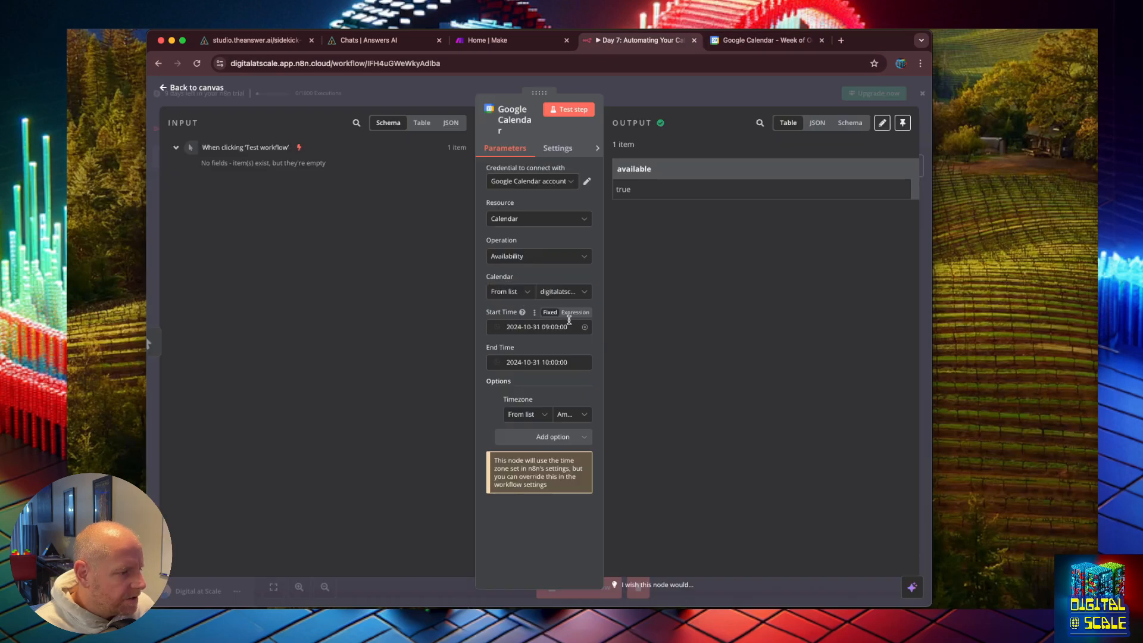
click(558, 362)
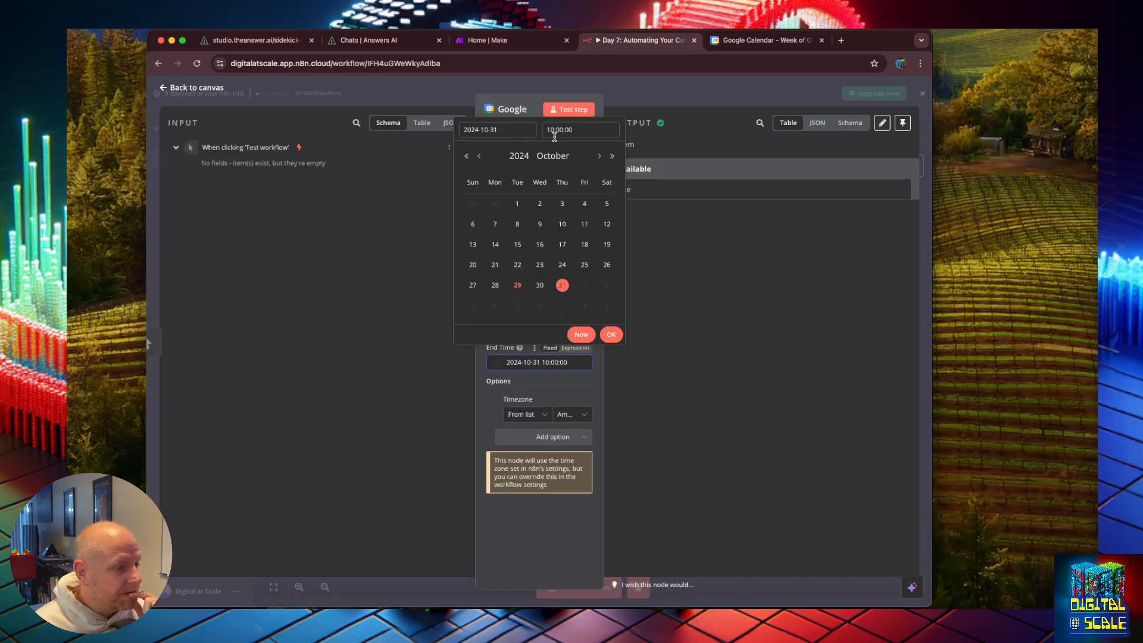
click(612, 335)
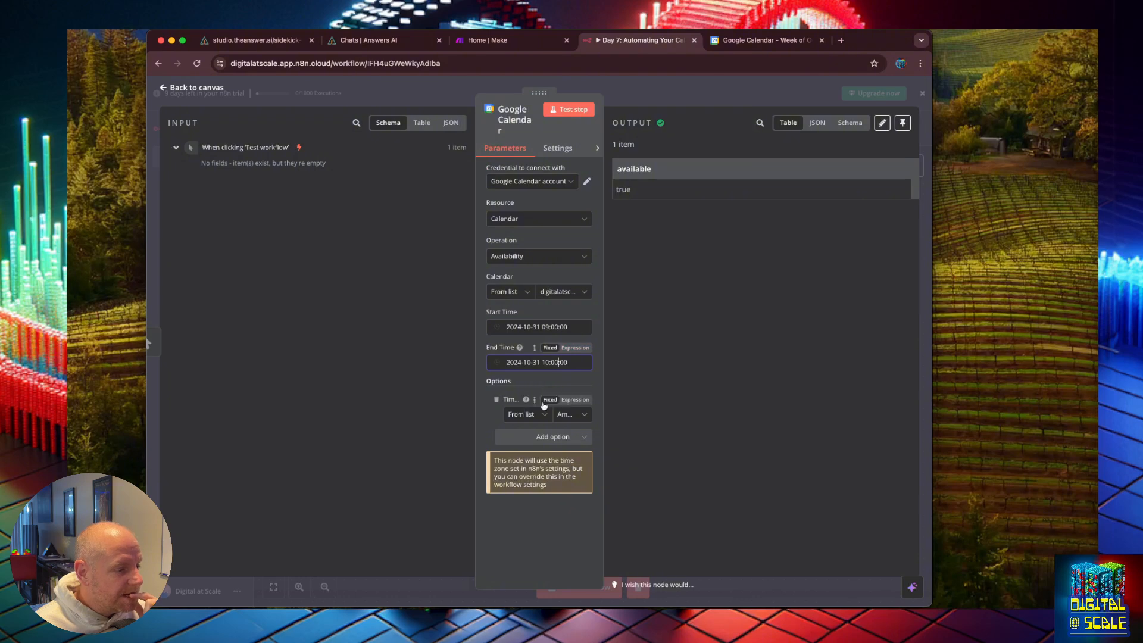
click(572, 416)
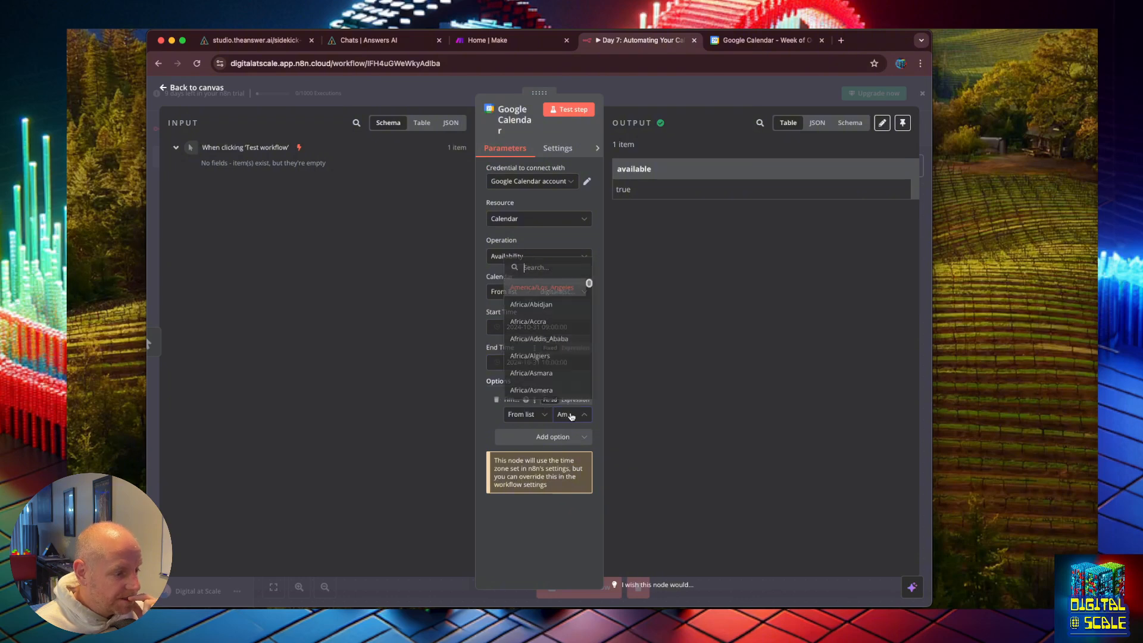
click(493, 415)
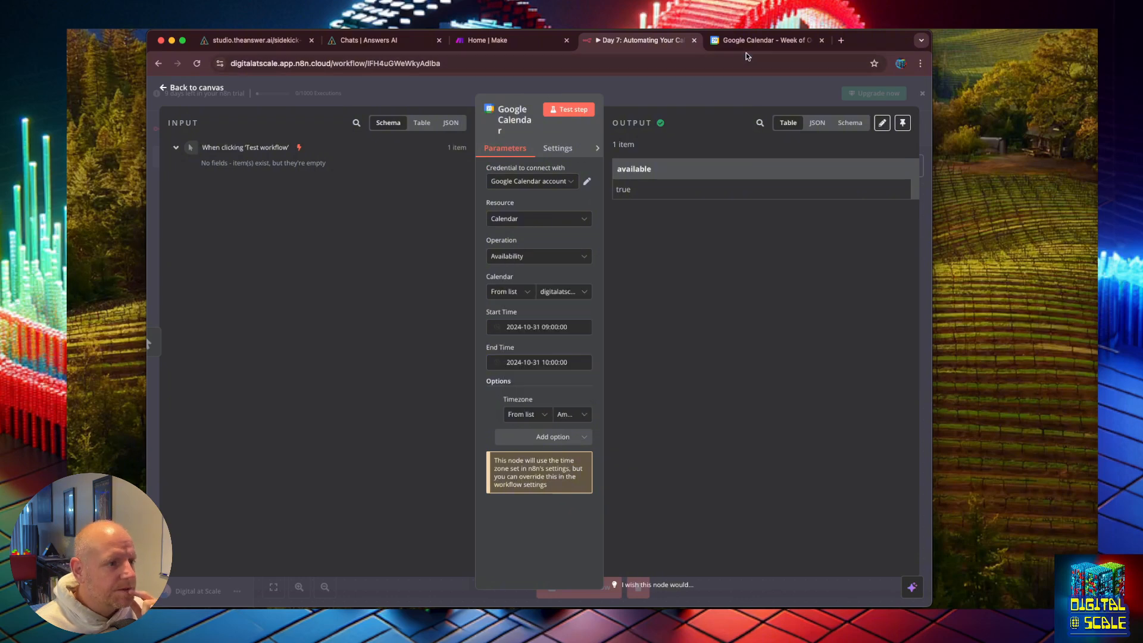
Step: Check the Halloween Party event's time zone in Google Calendar, close the event and return to the workflow
click(767, 40)
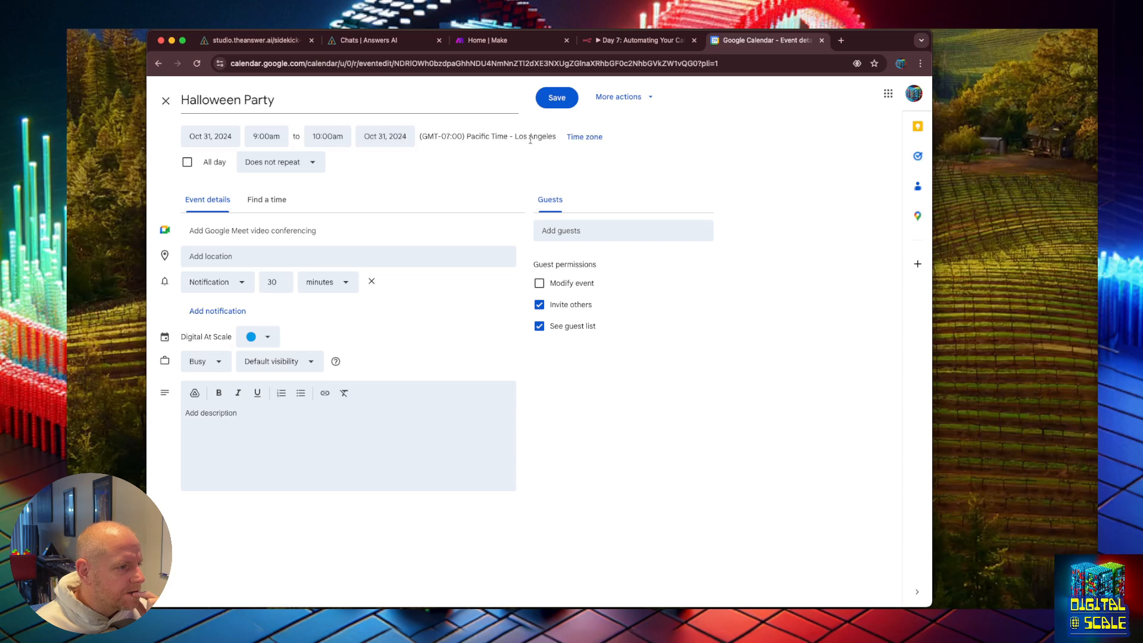
drag(528, 138, 472, 130)
click(435, 131)
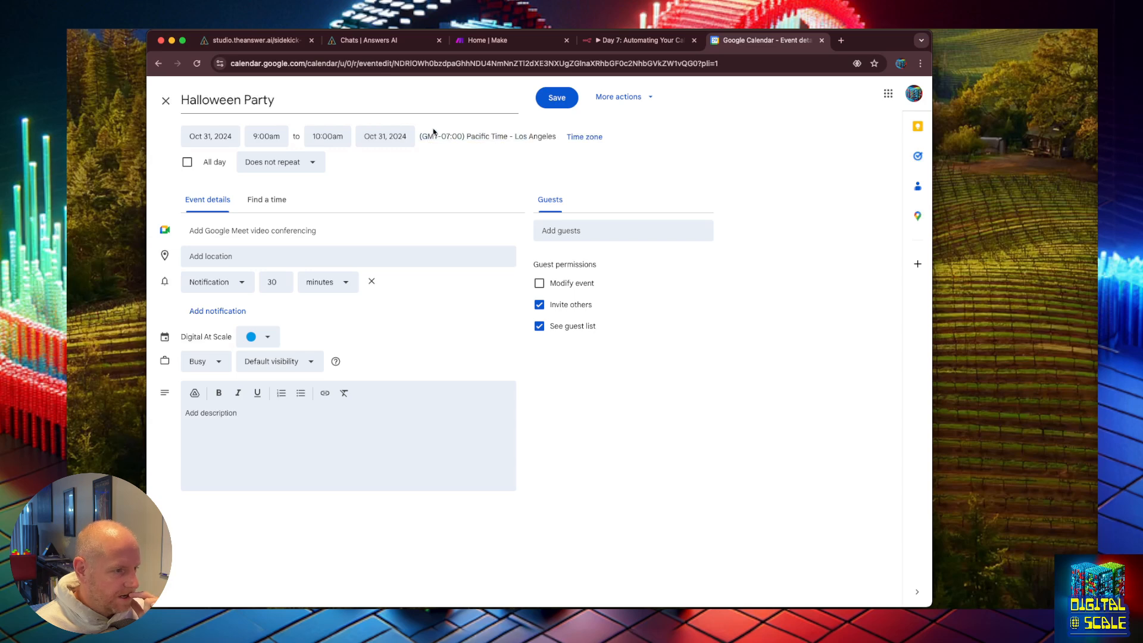
click(166, 101)
click(595, 40)
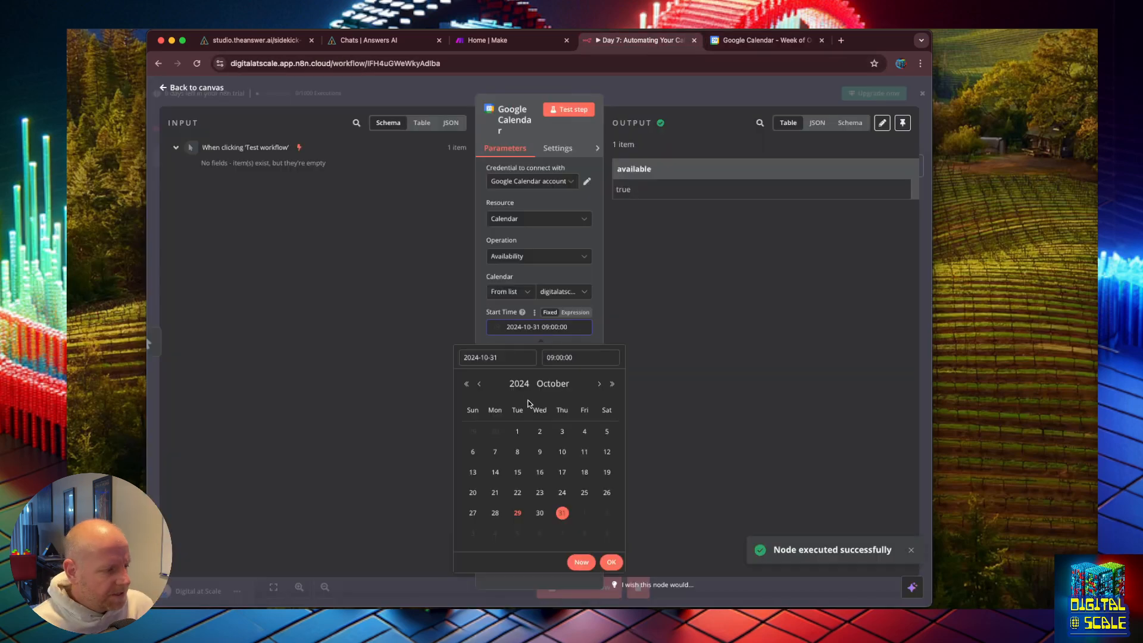
click(551, 357)
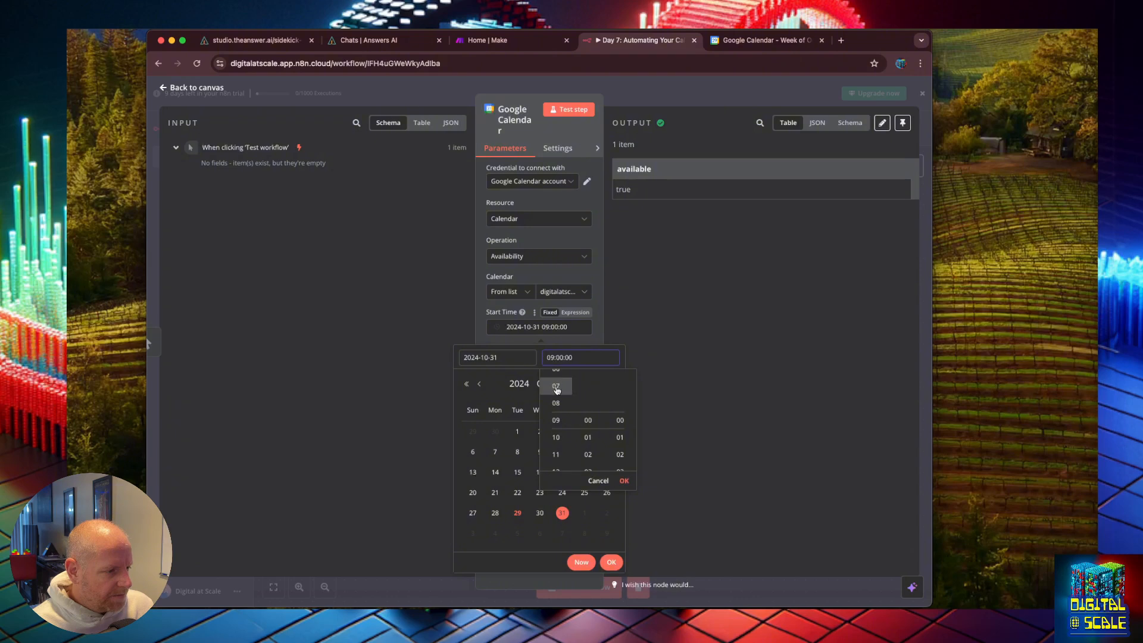
scroll(556, 390, up, 7)
click(624, 480)
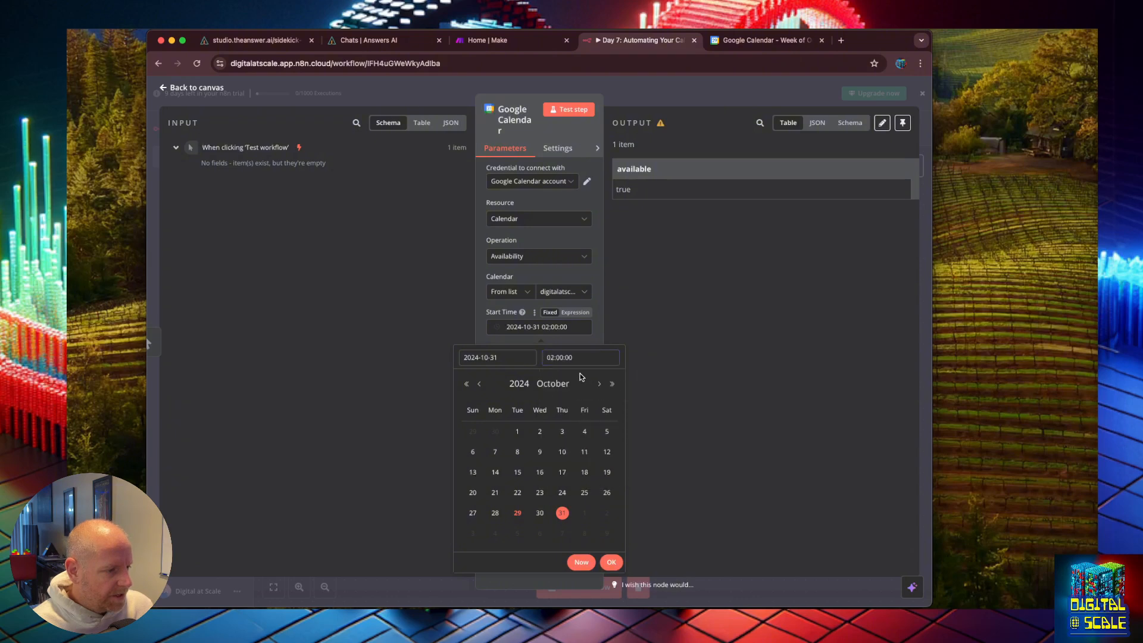
click(598, 340)
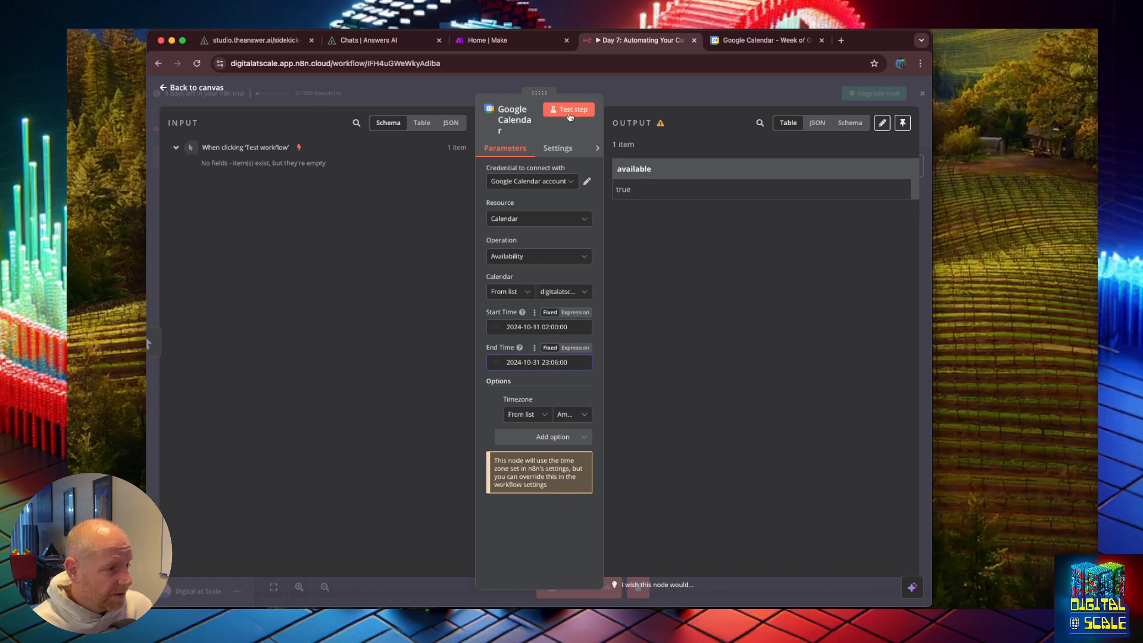
click(569, 112)
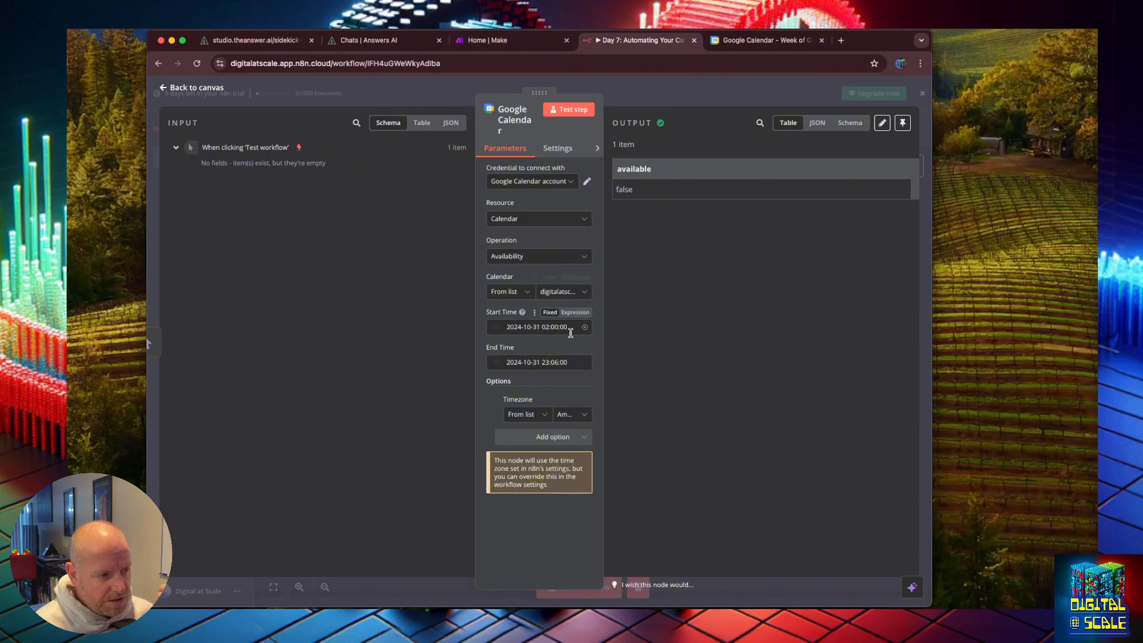
click(570, 331)
click(570, 359)
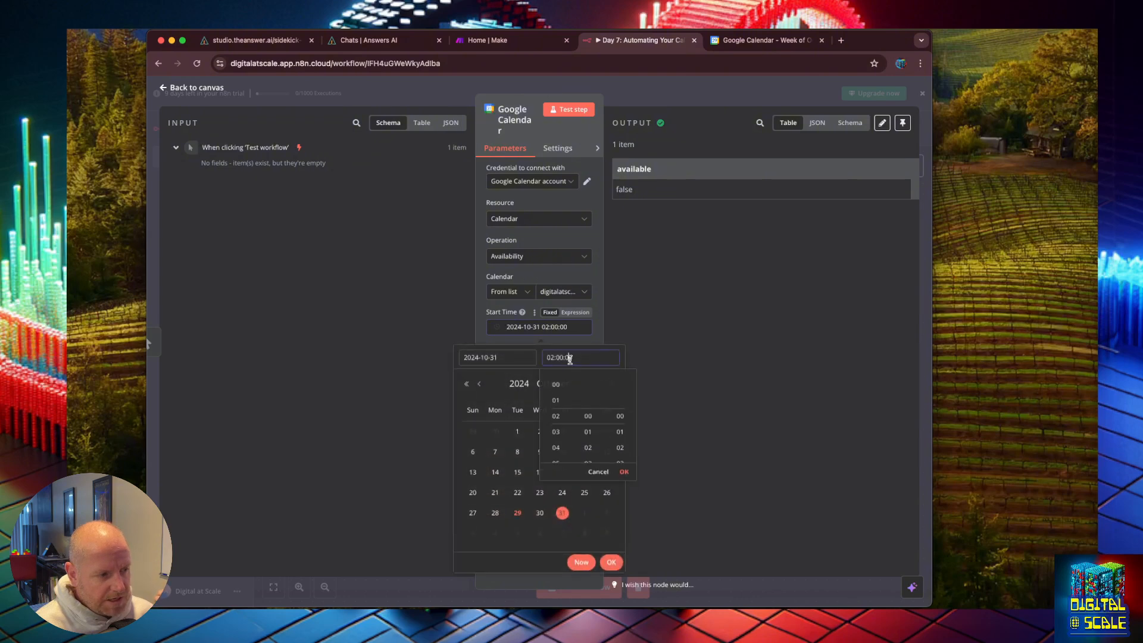
scroll(556, 453, down, 4)
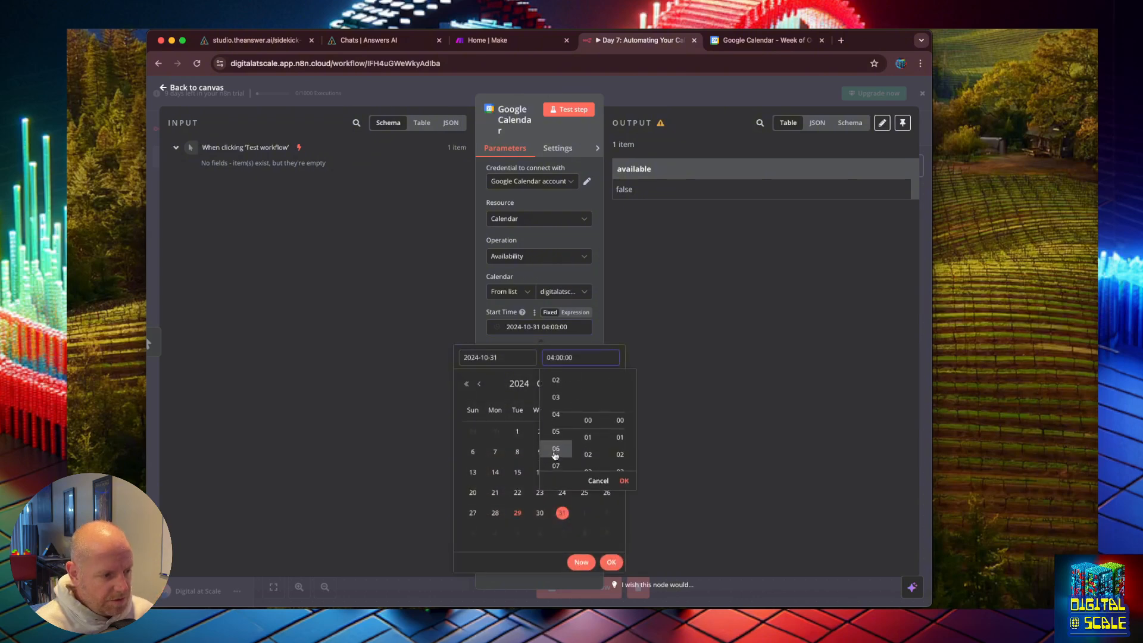
click(555, 467)
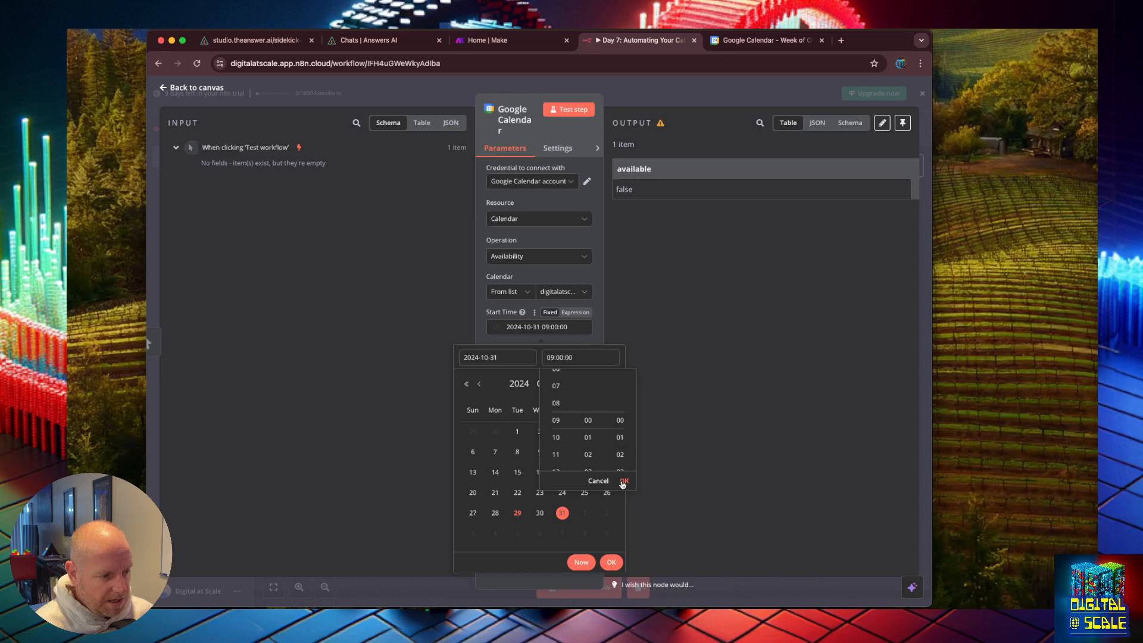
click(624, 480)
click(612, 562)
click(555, 362)
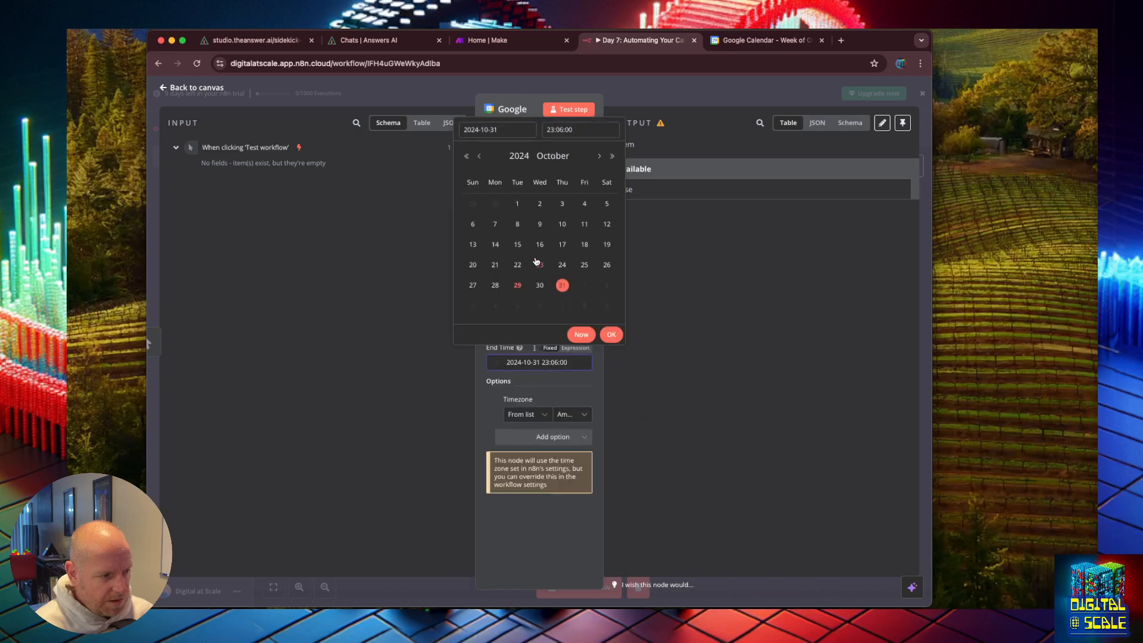
click(612, 334)
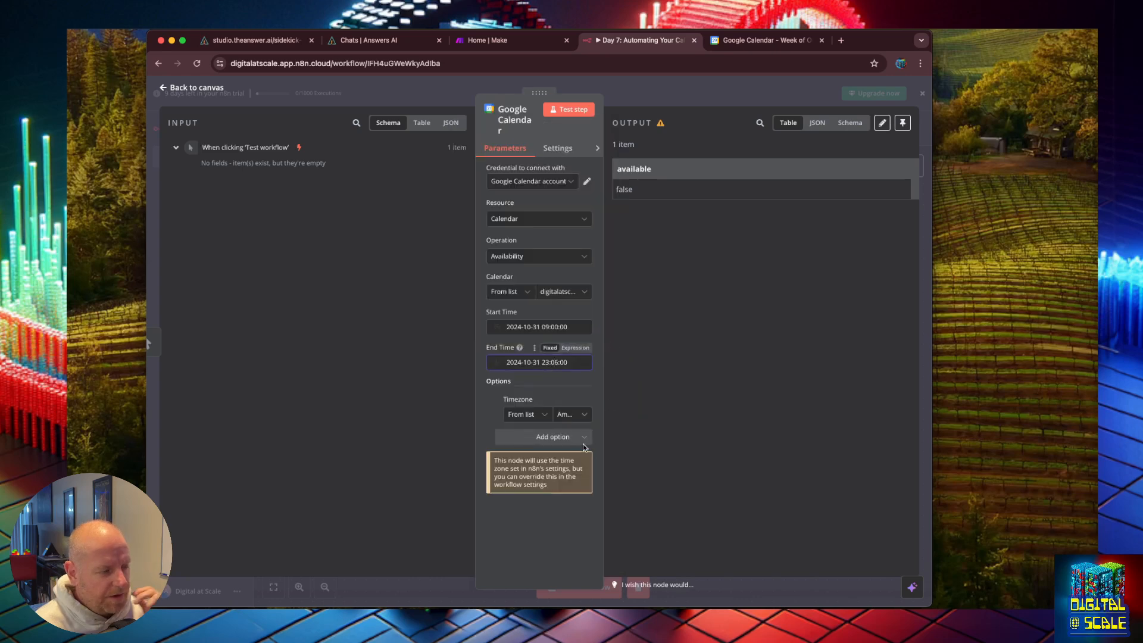
click(569, 109)
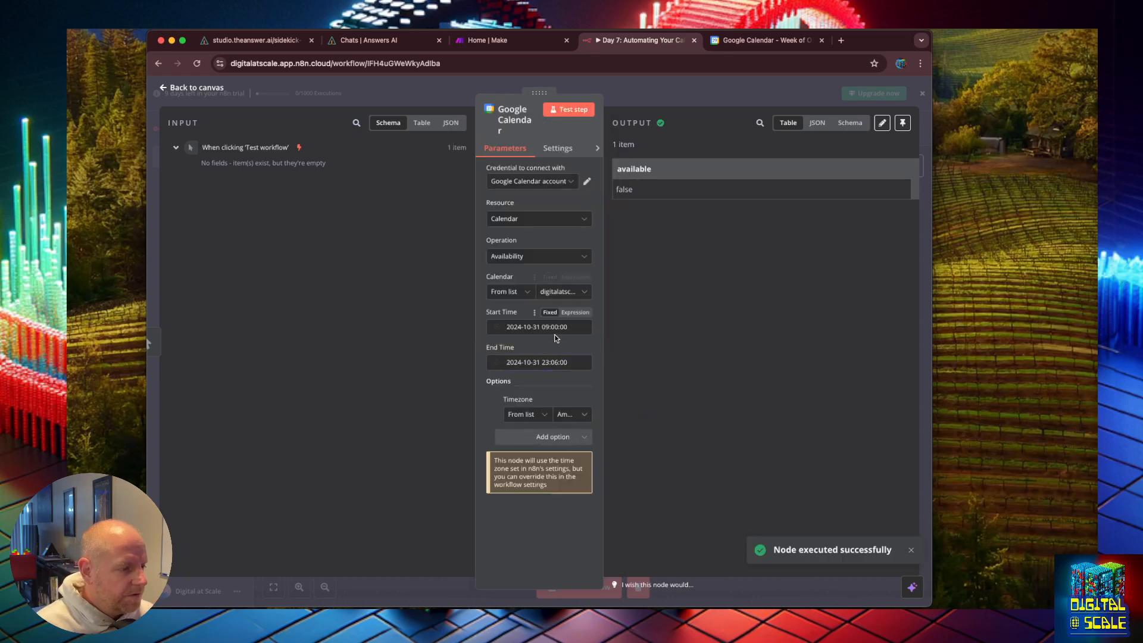
click(552, 327)
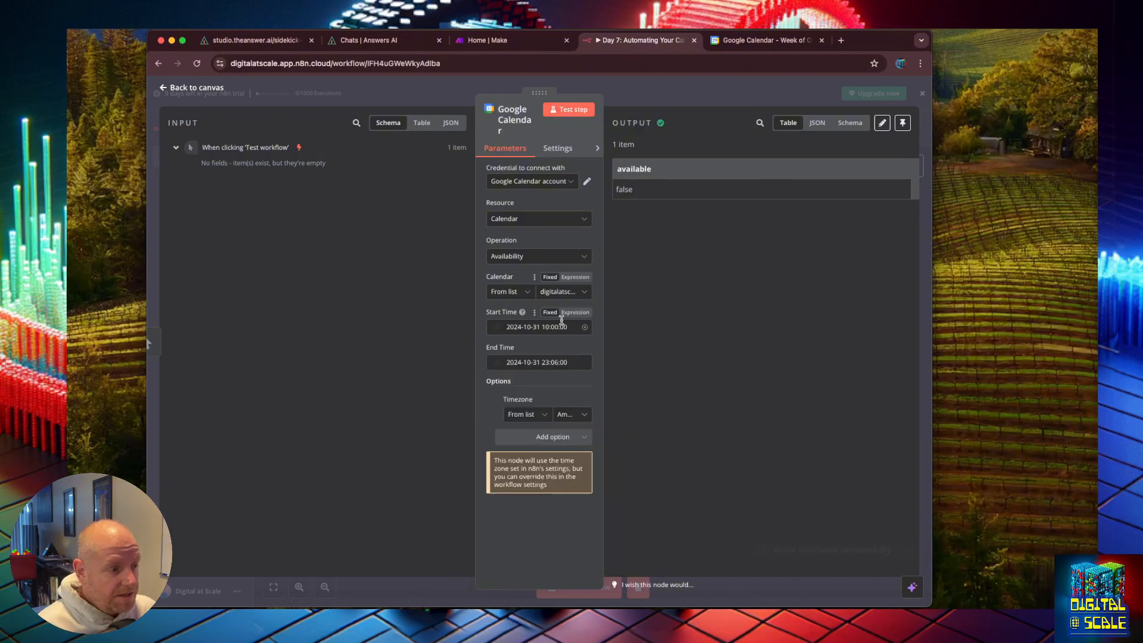
click(561, 326)
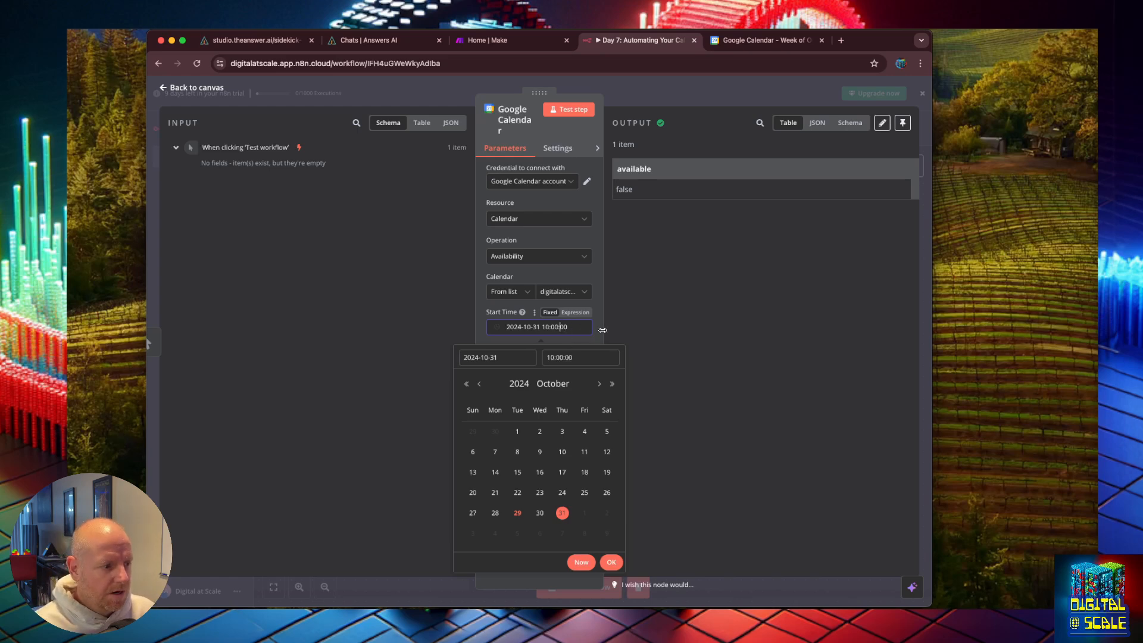
click(601, 332)
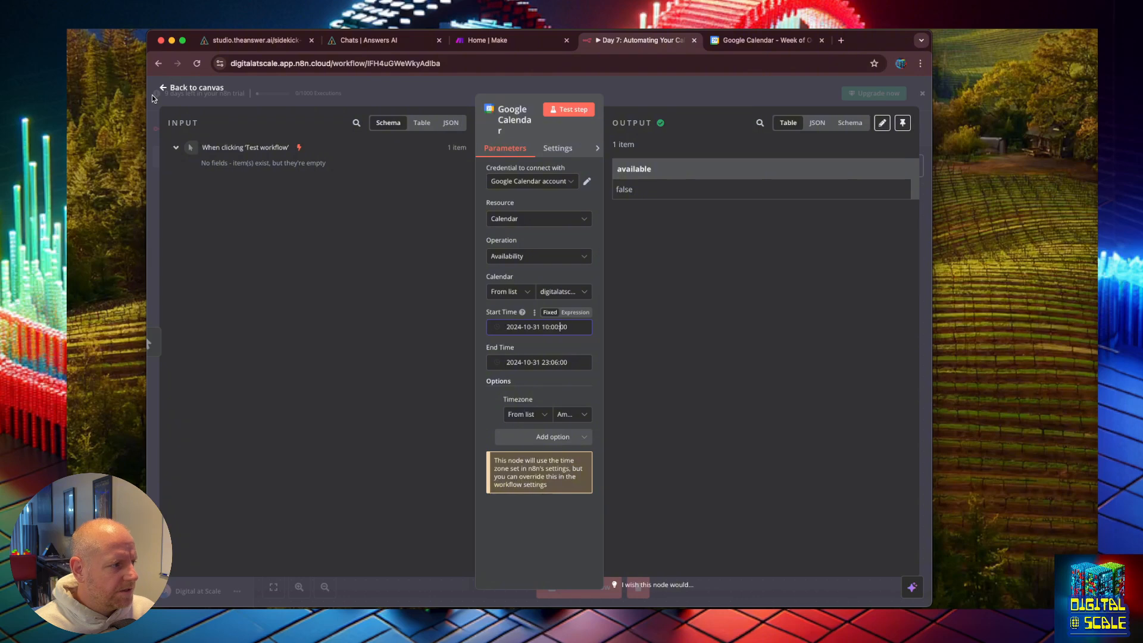
click(180, 87)
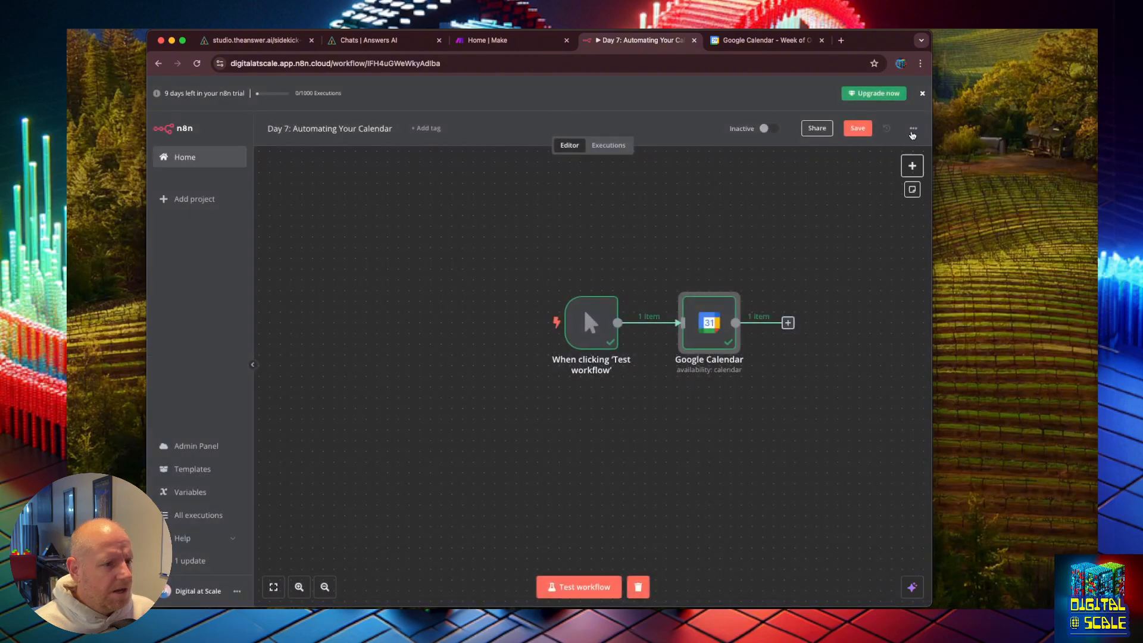
Step: Open the workflow settings to check the Timezone setting and save them
click(913, 128)
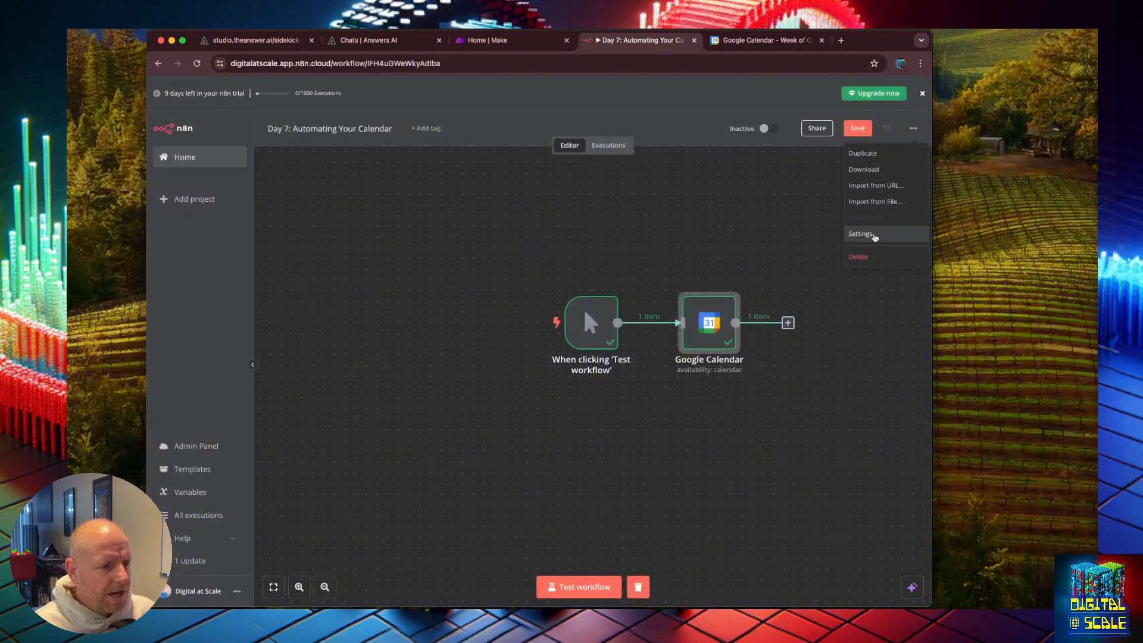
click(860, 234)
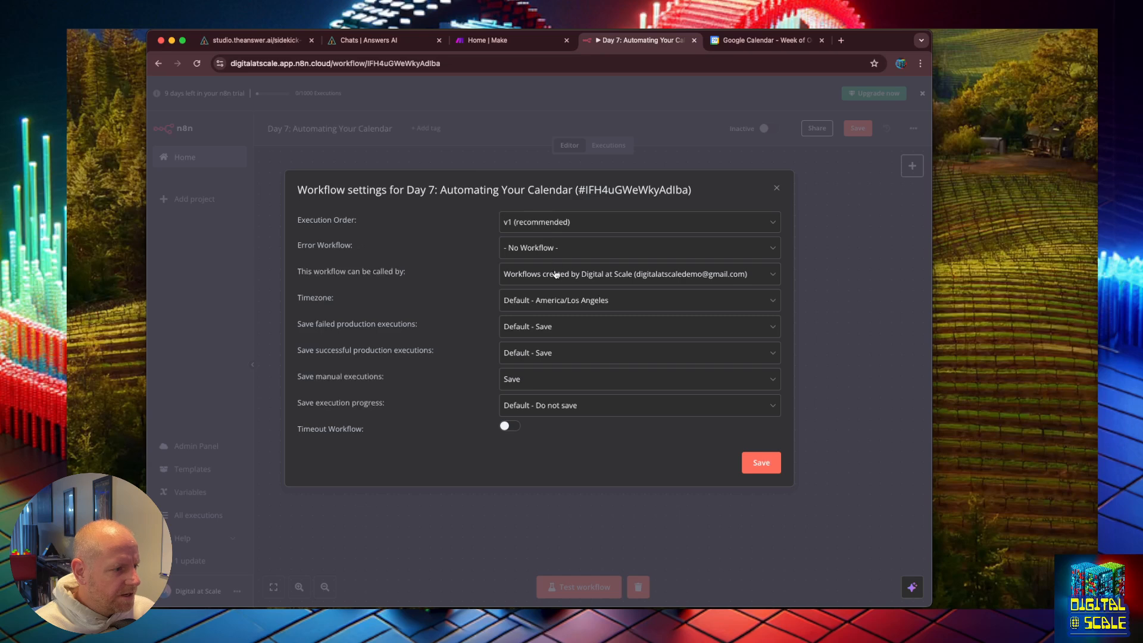
click(566, 303)
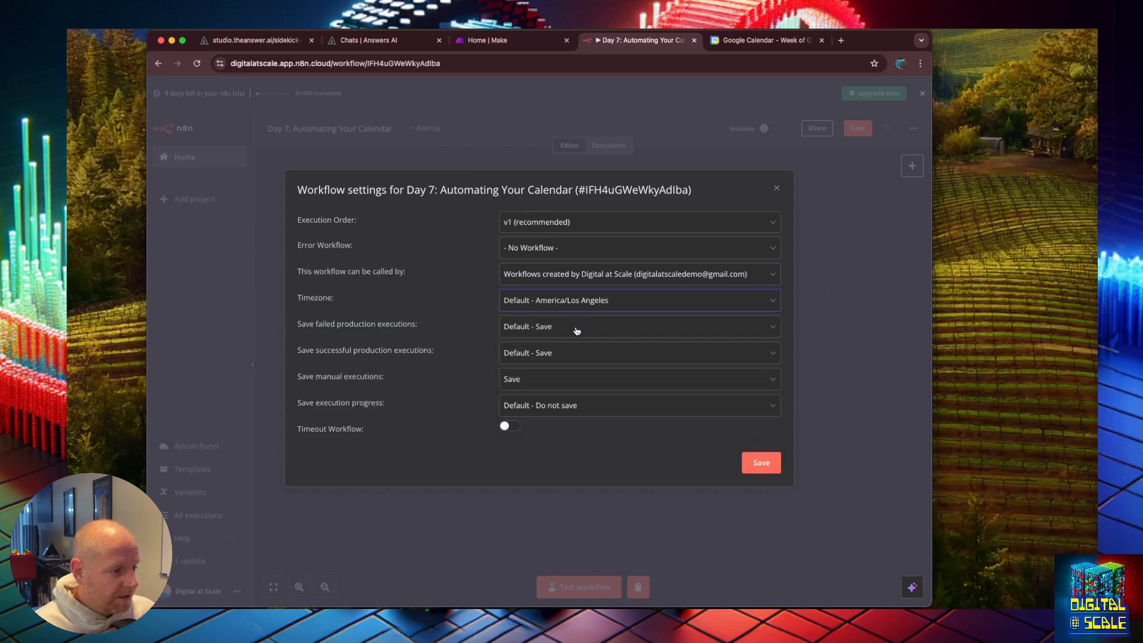
click(759, 463)
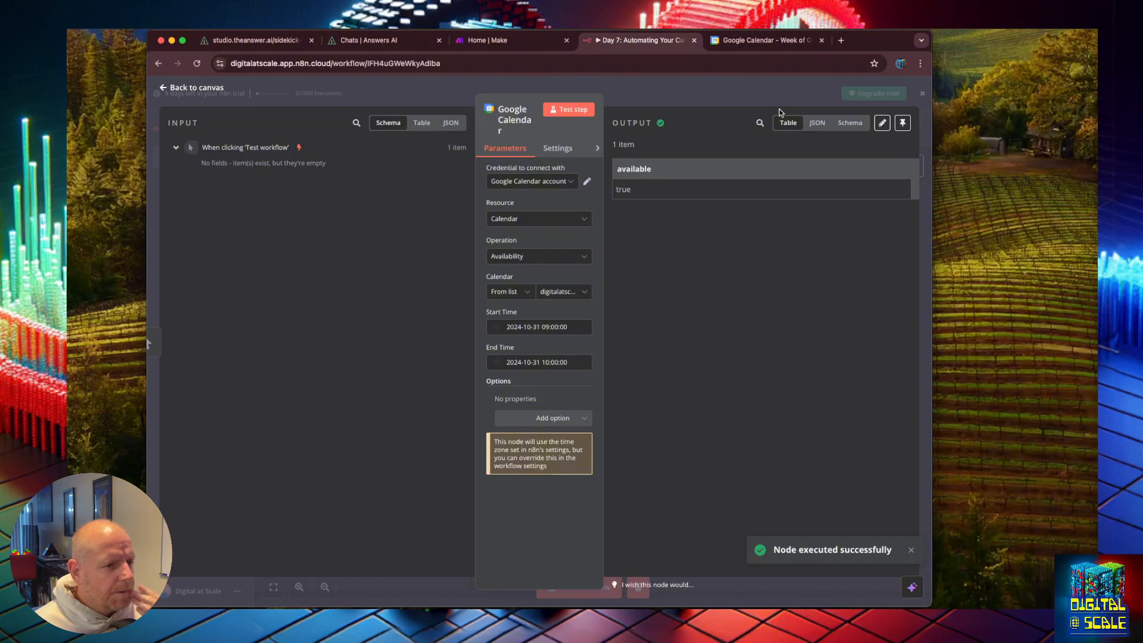
Step: Close the node panel and save the workflow
click(196, 88)
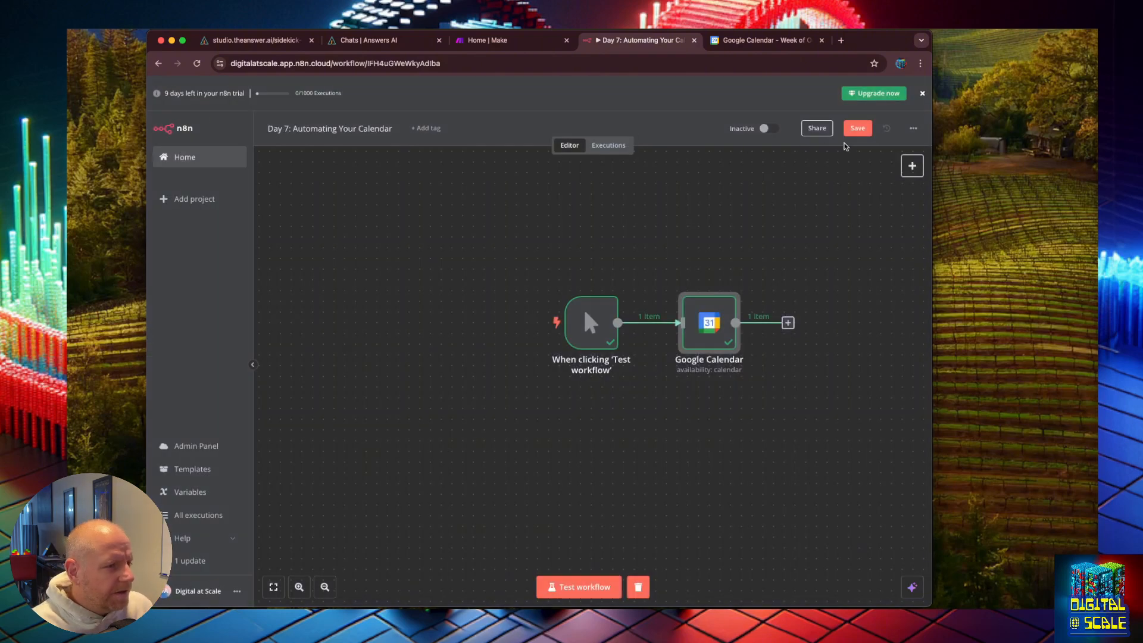
click(858, 128)
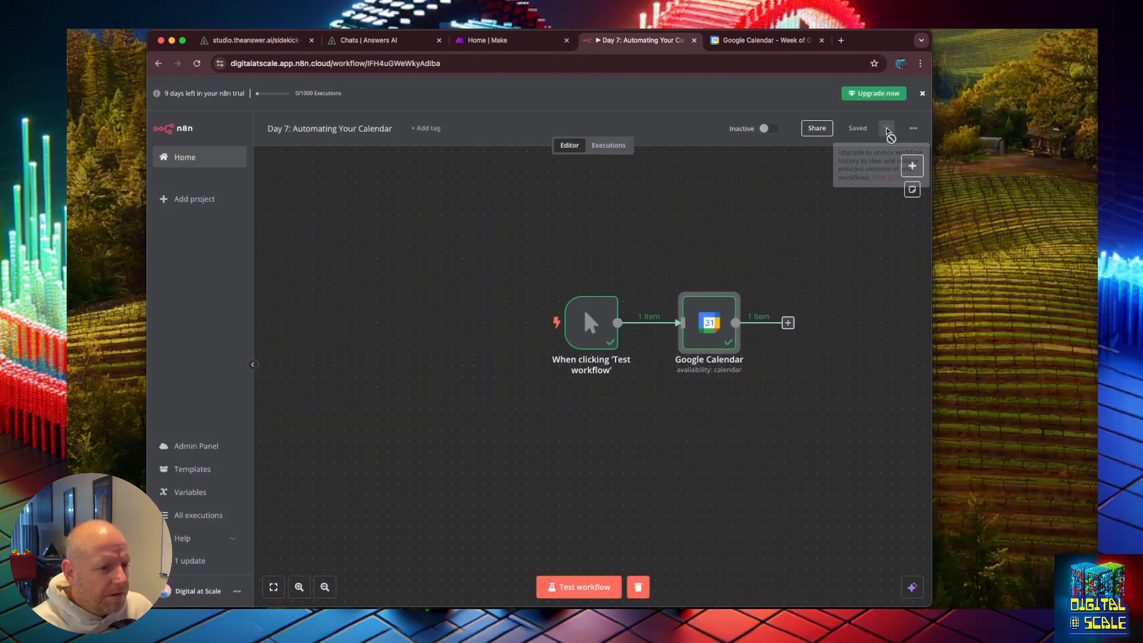
Step: Reopen the workflow settings, review the Default - America/Los Angeles timezone, and save the settings
click(914, 128)
click(870, 233)
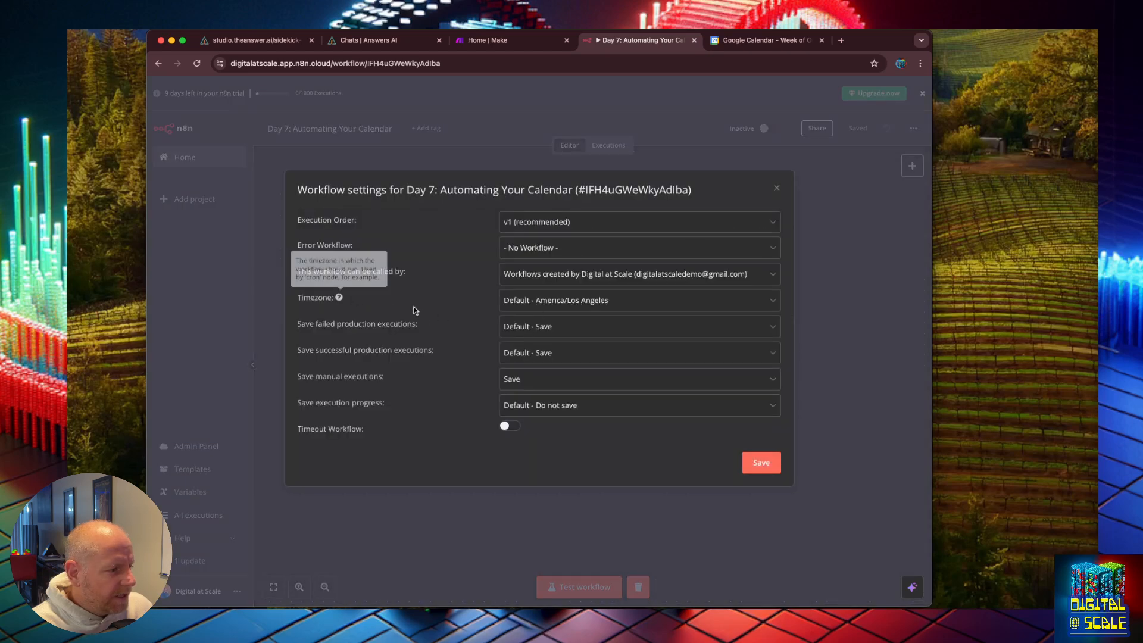
click(585, 307)
click(585, 308)
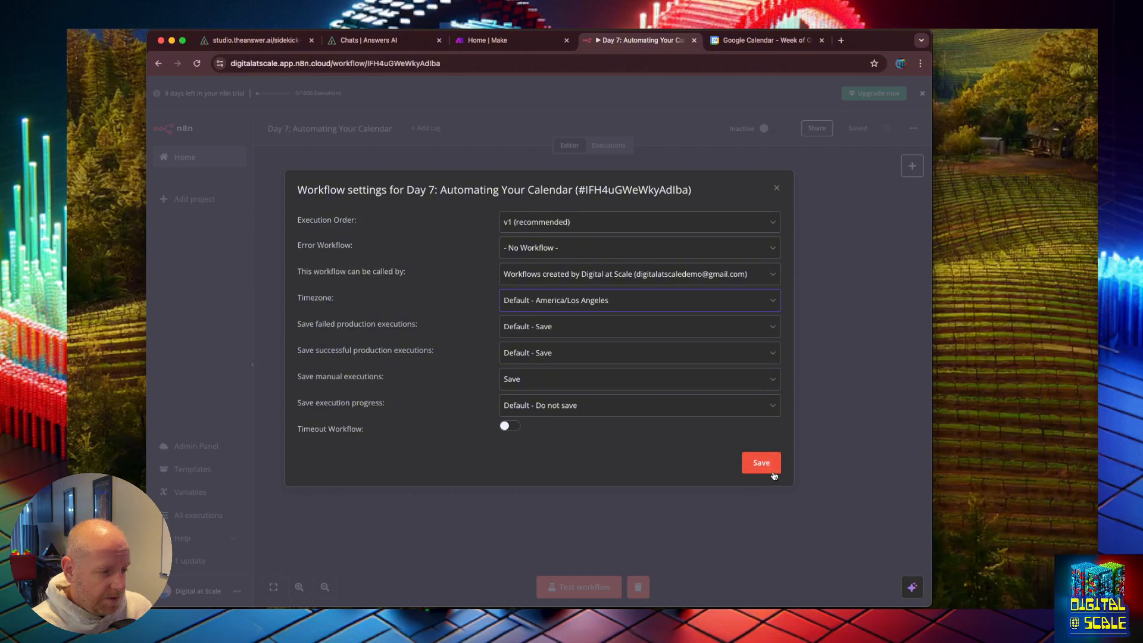
click(771, 472)
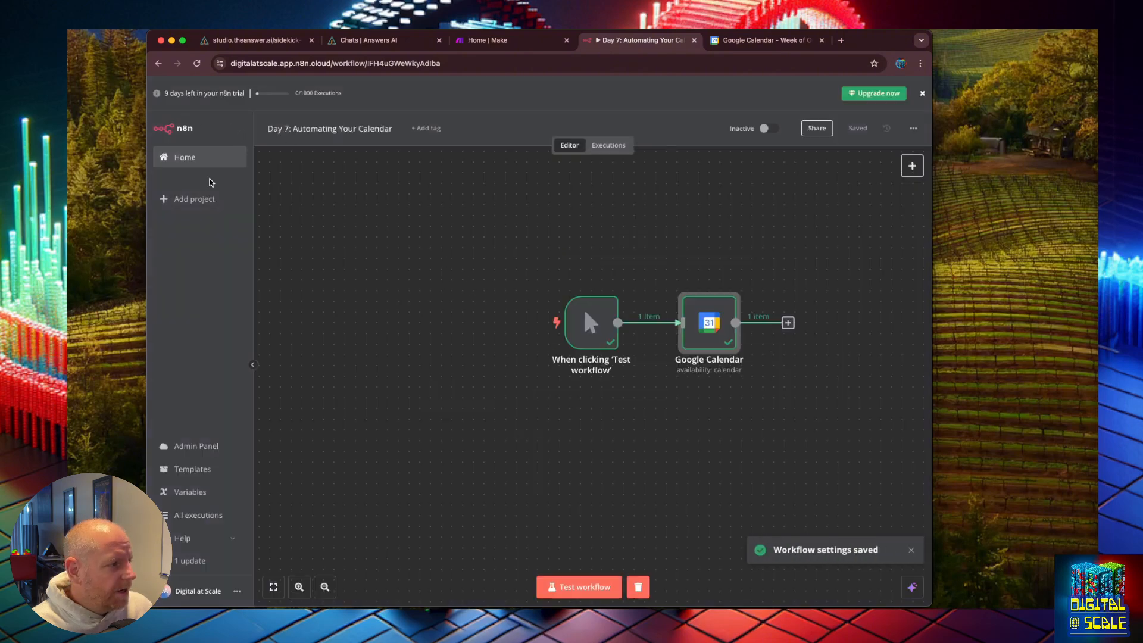
Step: Open the personal account settings page and go back to the workflow
click(236, 591)
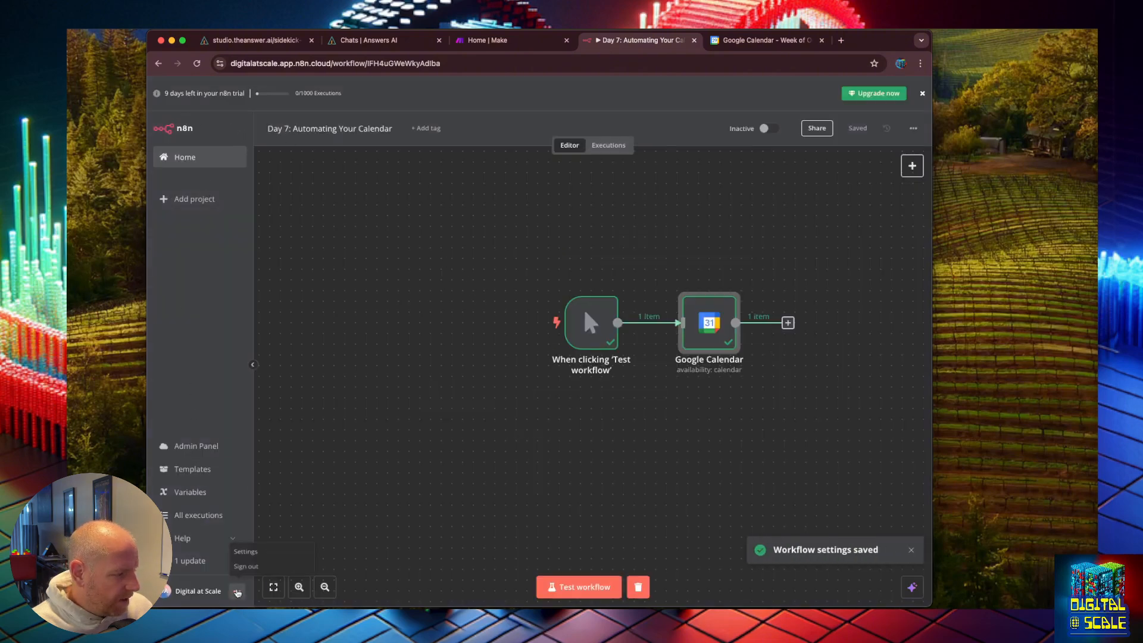
click(247, 549)
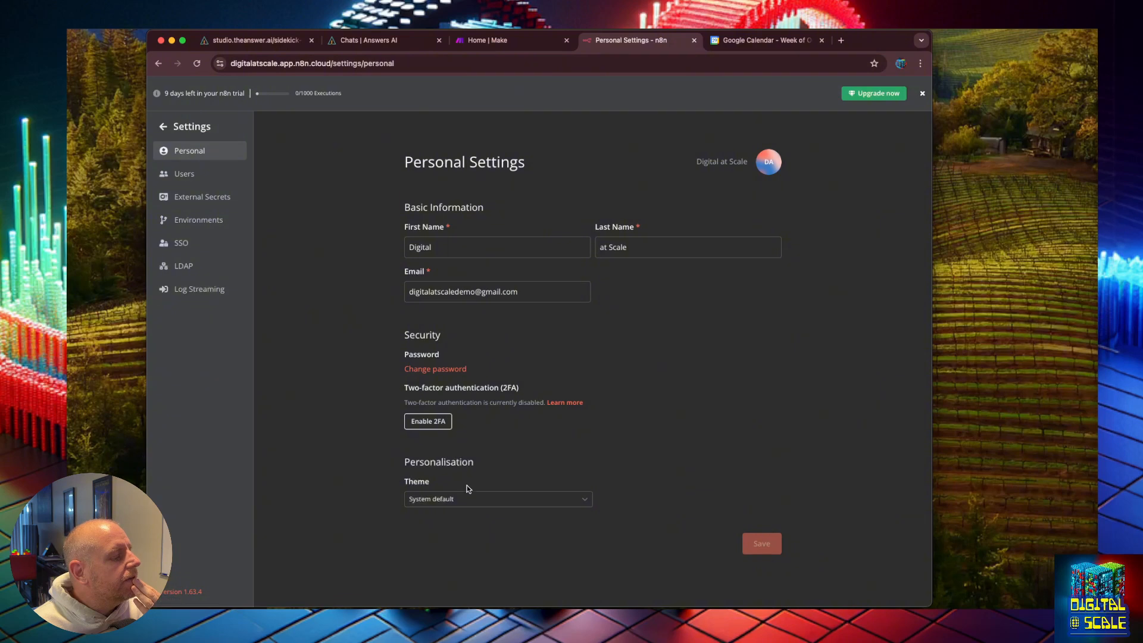
click(157, 64)
click(157, 64)
click(157, 64)
click(158, 64)
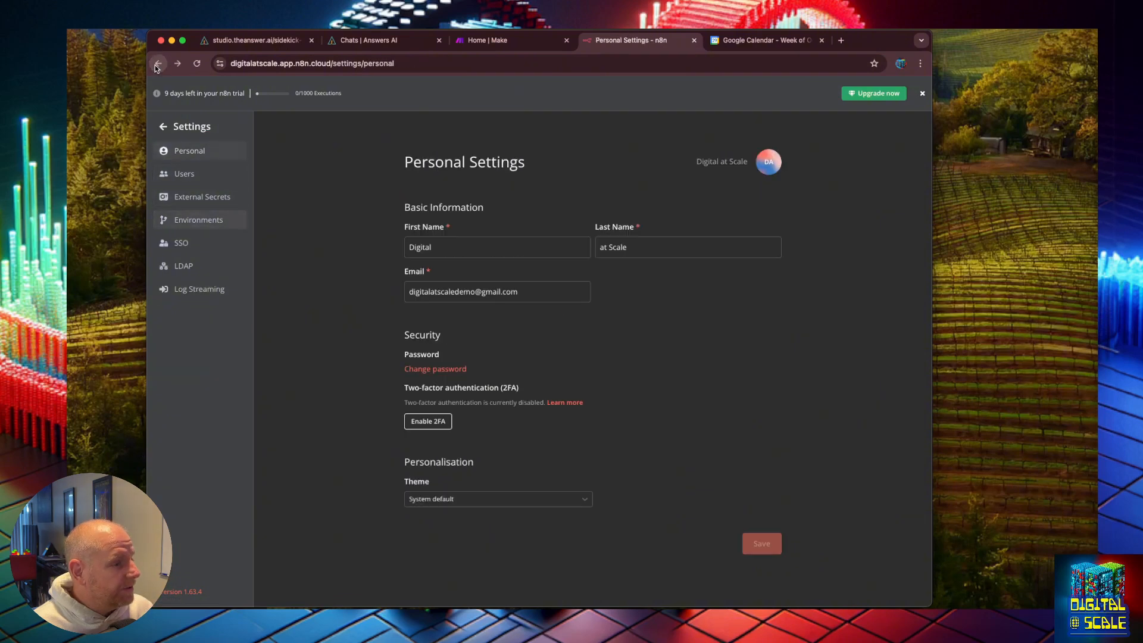
click(158, 63)
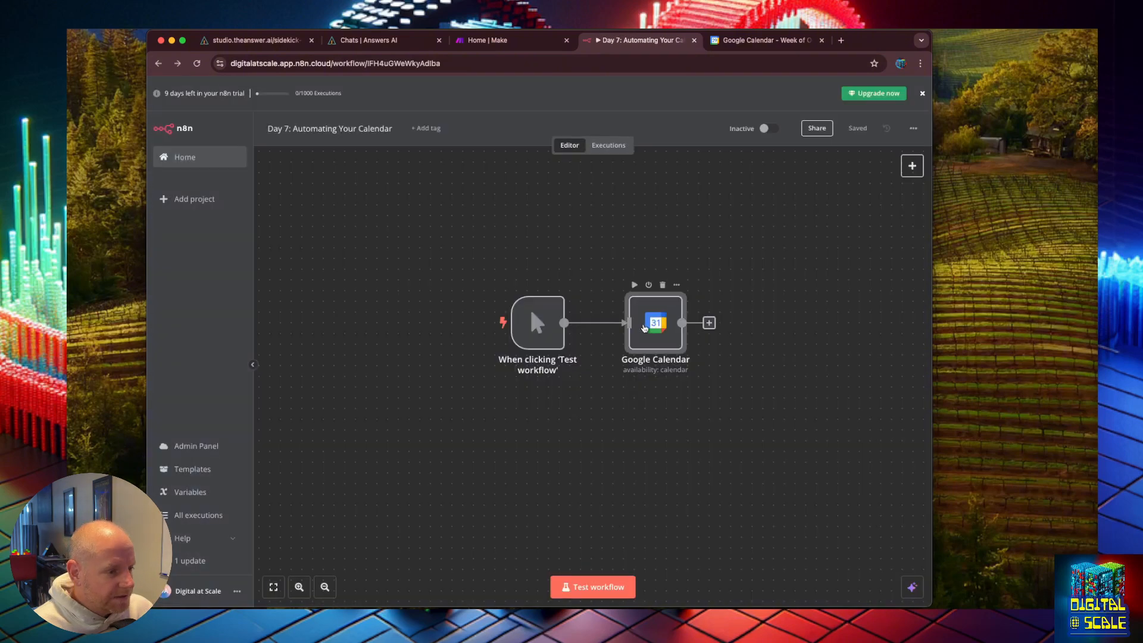
Step: Open the Google Calendar node and test the step with the current 09:00–10:00 slot on 2024-10-31
double_click(643, 327)
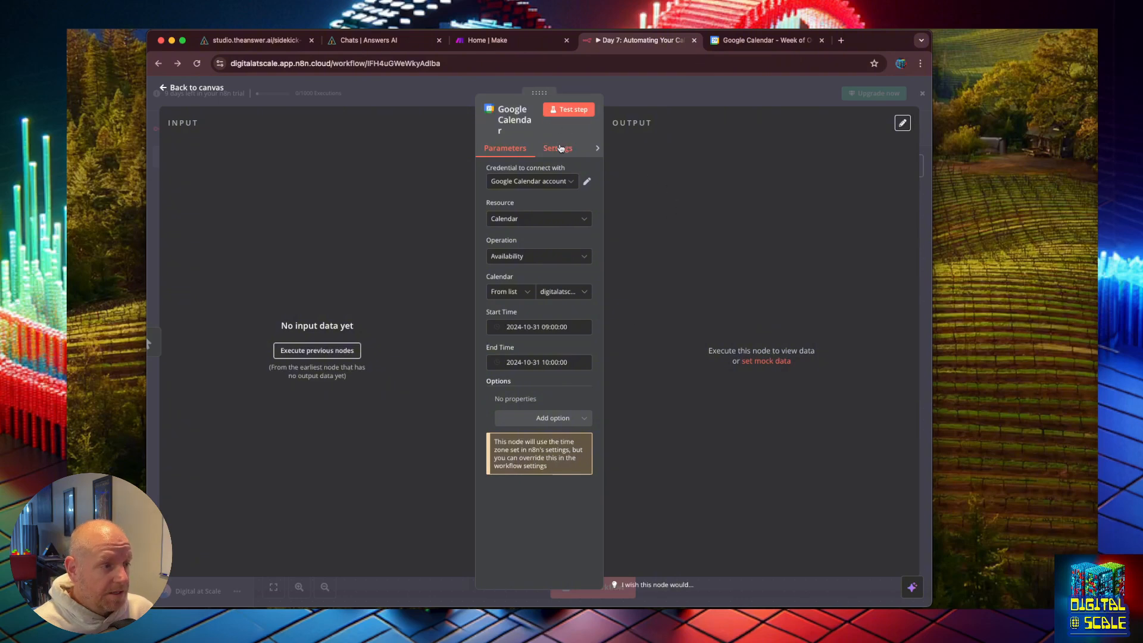
click(557, 148)
click(505, 147)
click(547, 114)
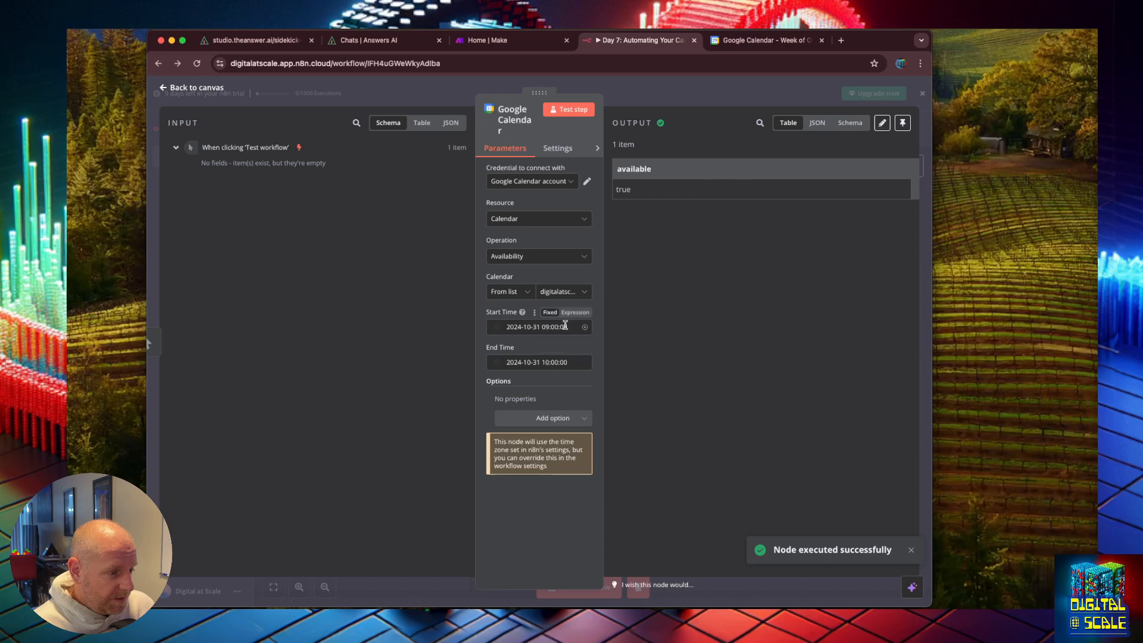
click(567, 327)
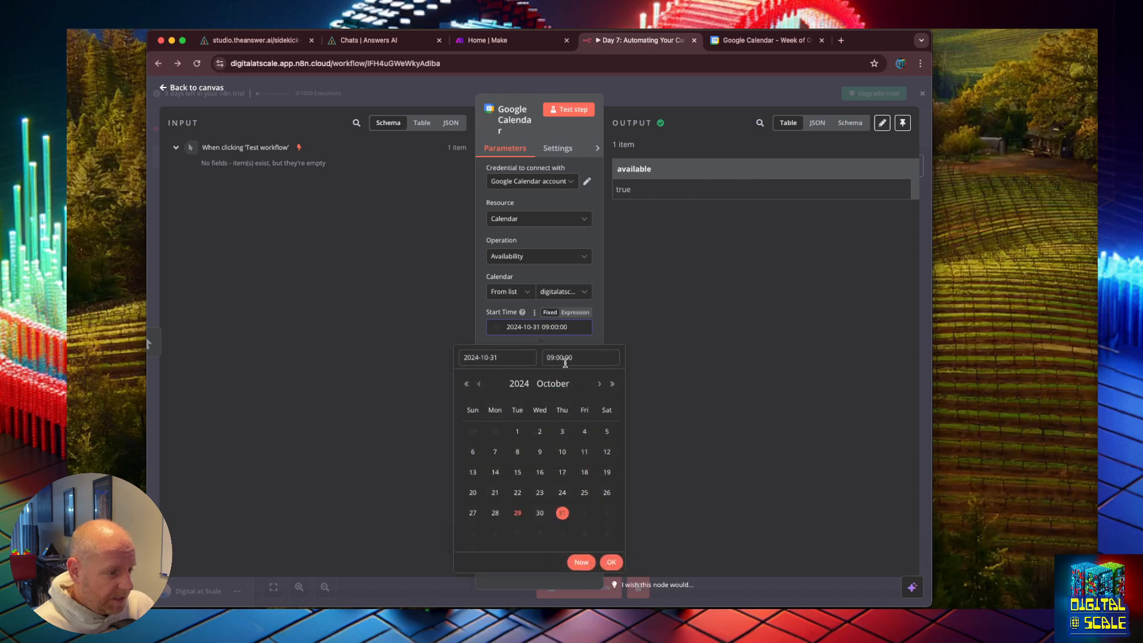
click(560, 357)
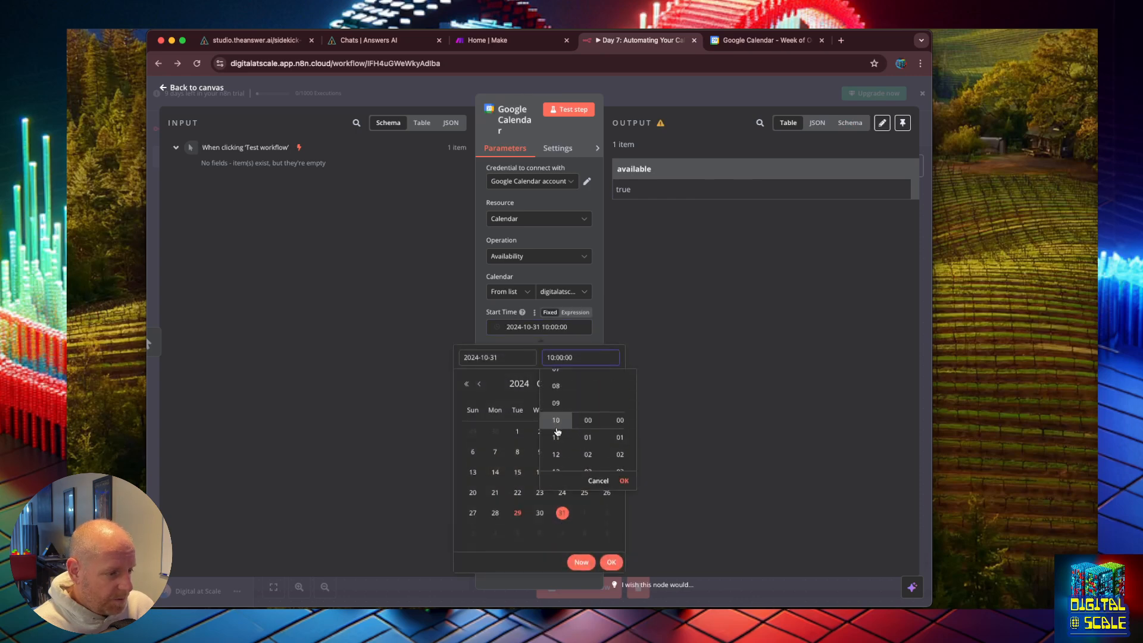
scroll(558, 433, down, 3)
scroll(559, 435, down, 1)
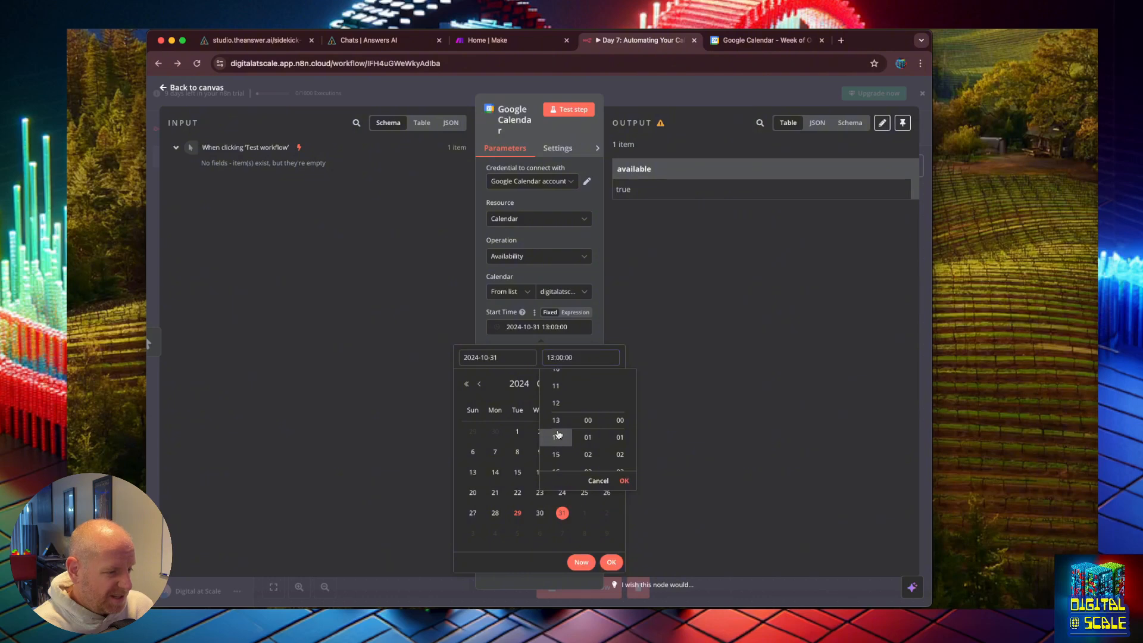
click(599, 329)
click(549, 362)
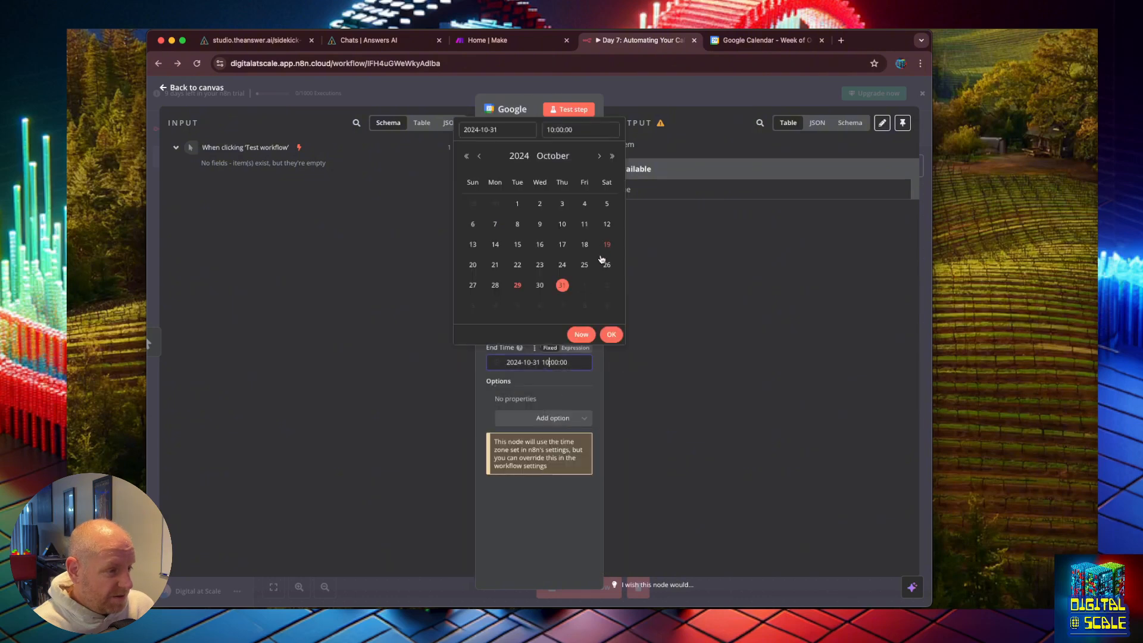
click(577, 130)
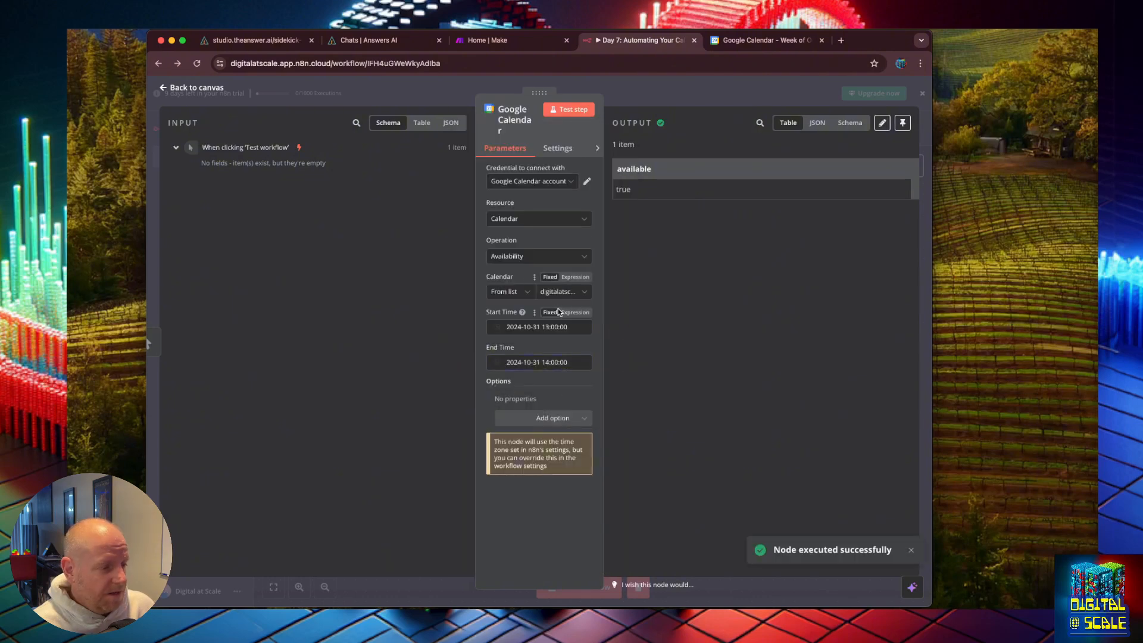
click(557, 326)
click(558, 325)
click(568, 358)
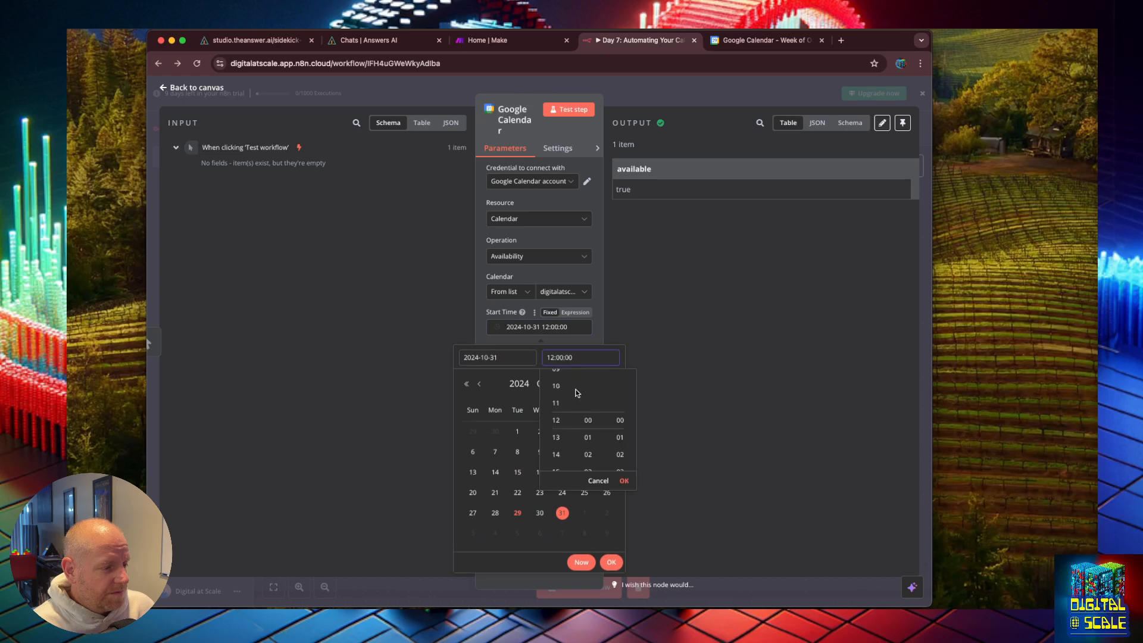
scroll(564, 390, up, 3)
scroll(564, 388, up, 3)
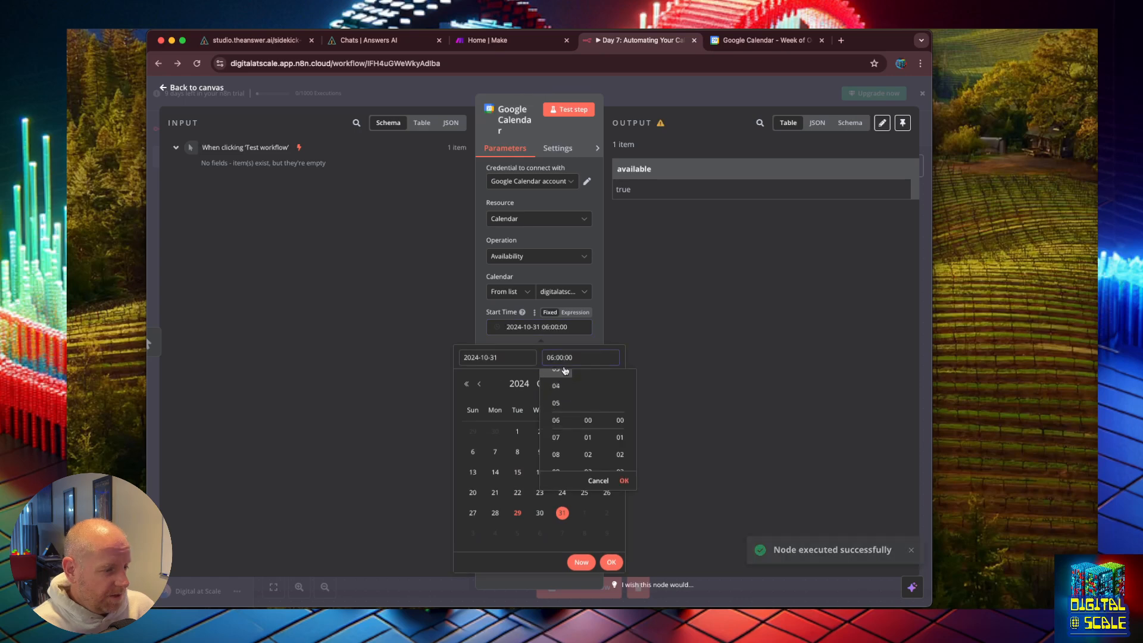
click(565, 116)
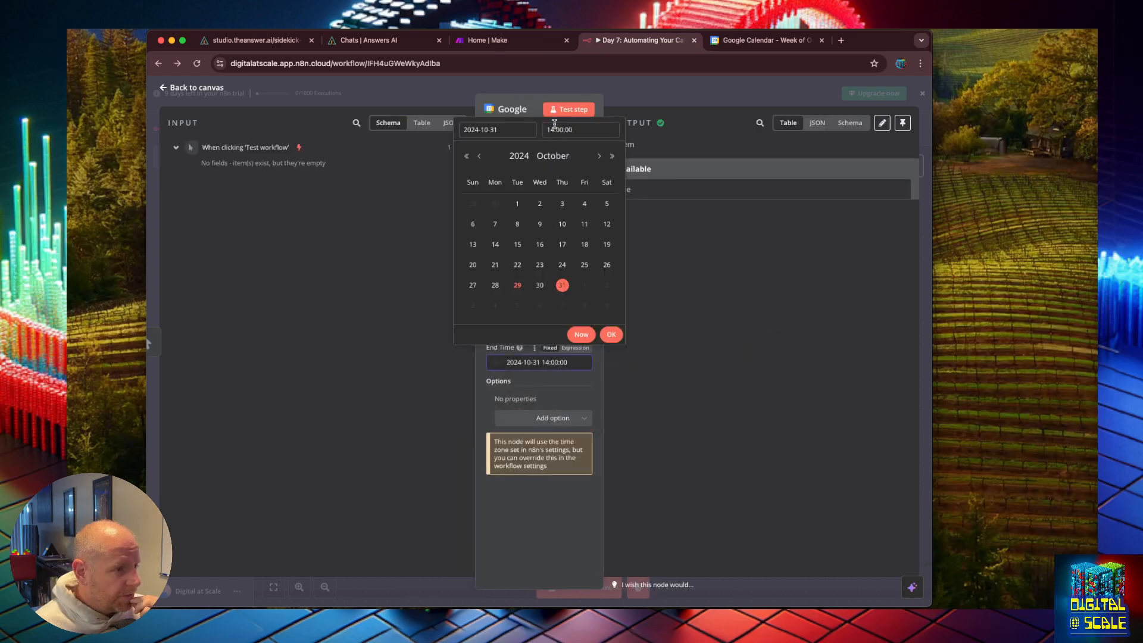
click(554, 123)
scroll(563, 179, down, 2)
click(569, 109)
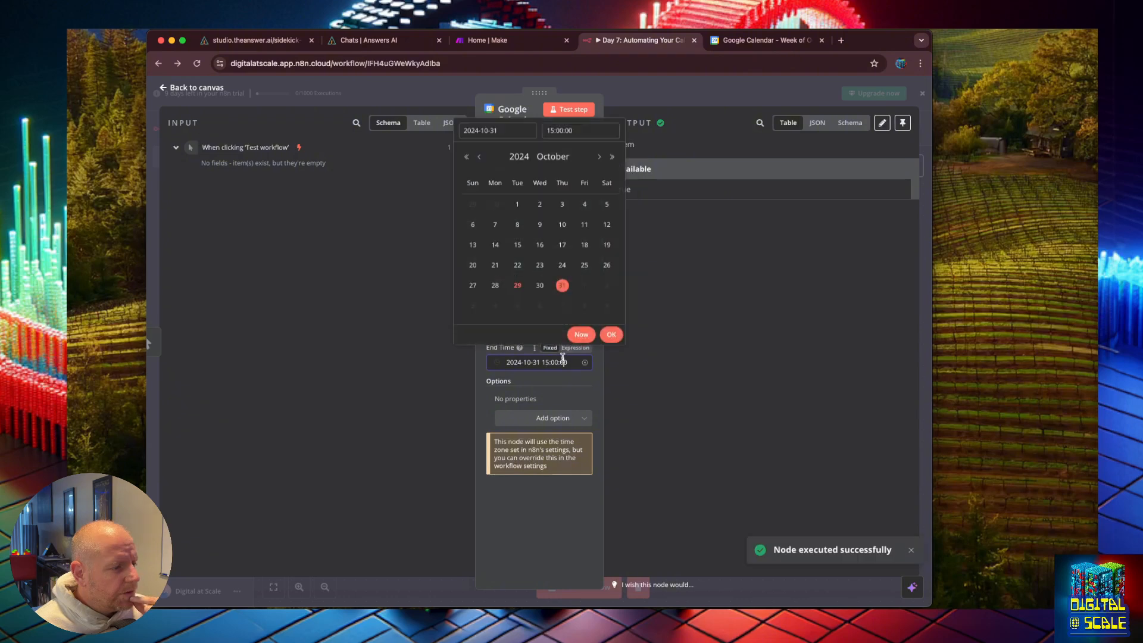
click(577, 109)
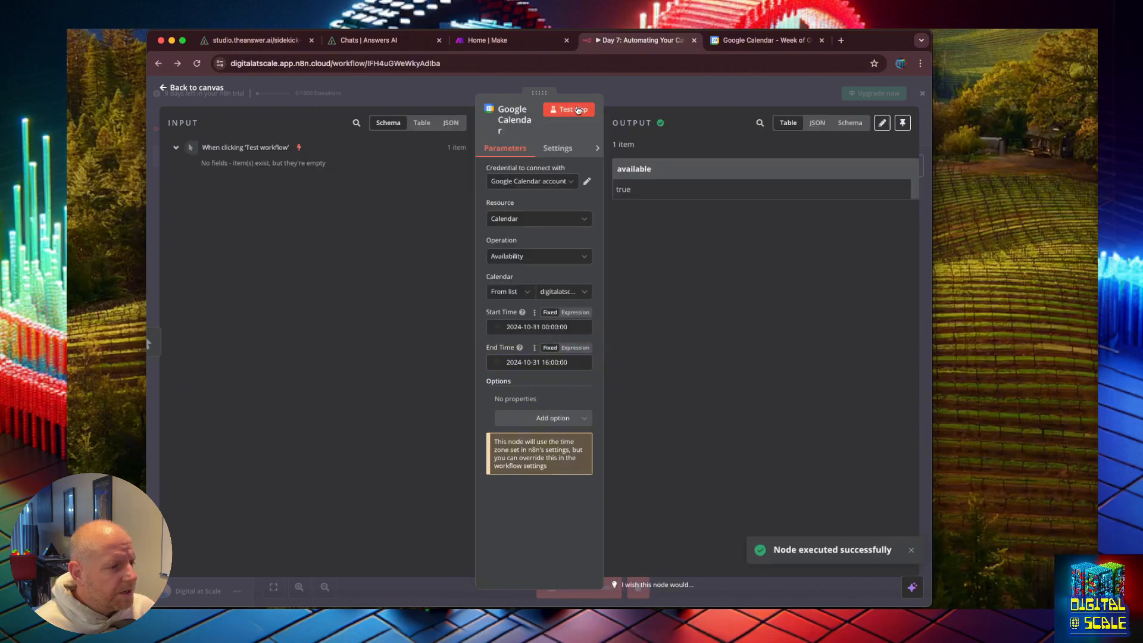
click(560, 362)
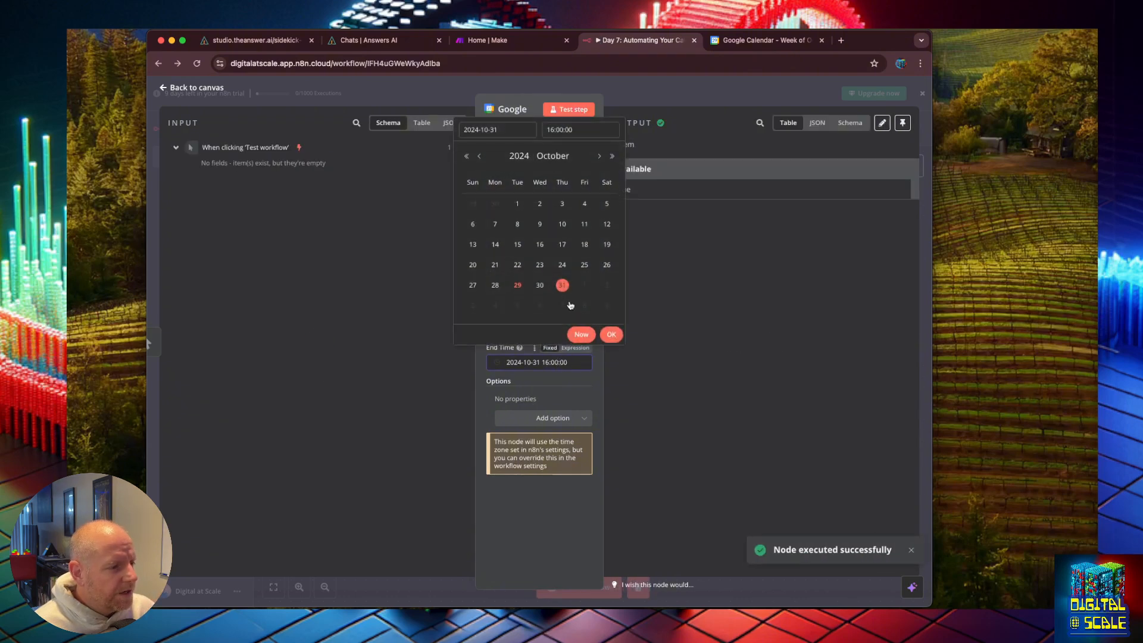
click(560, 129)
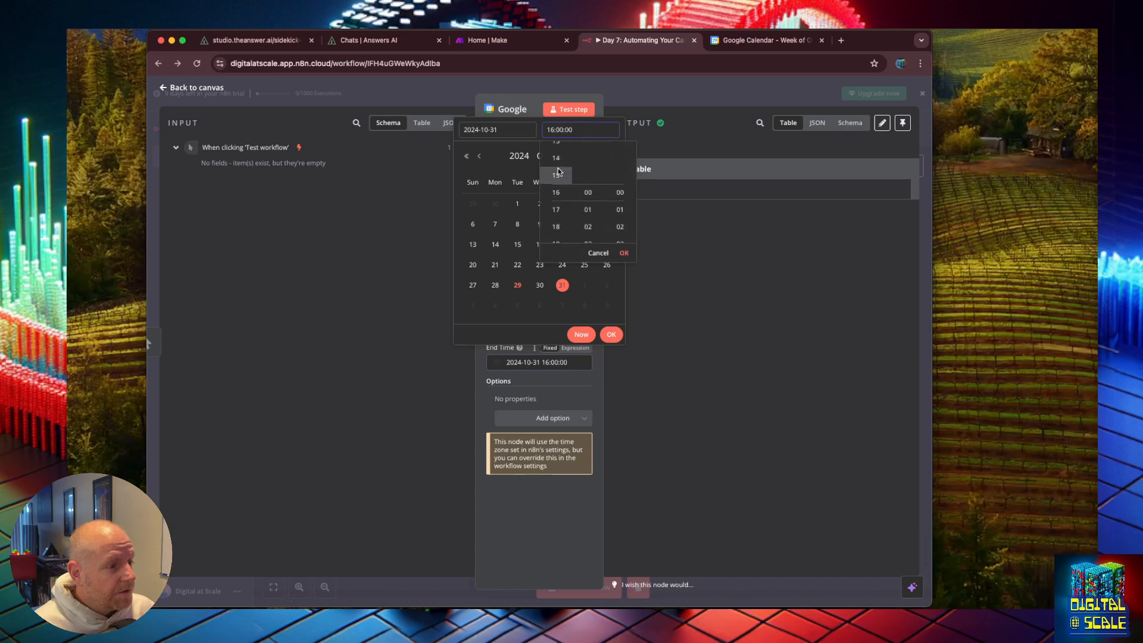
click(556, 209)
click(624, 253)
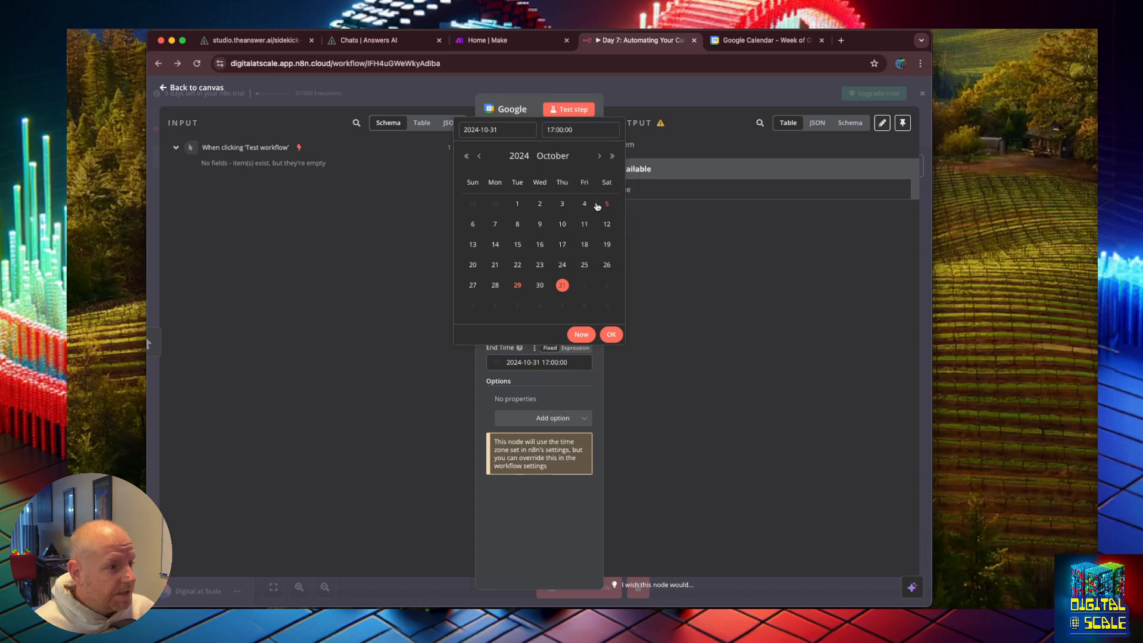
click(571, 110)
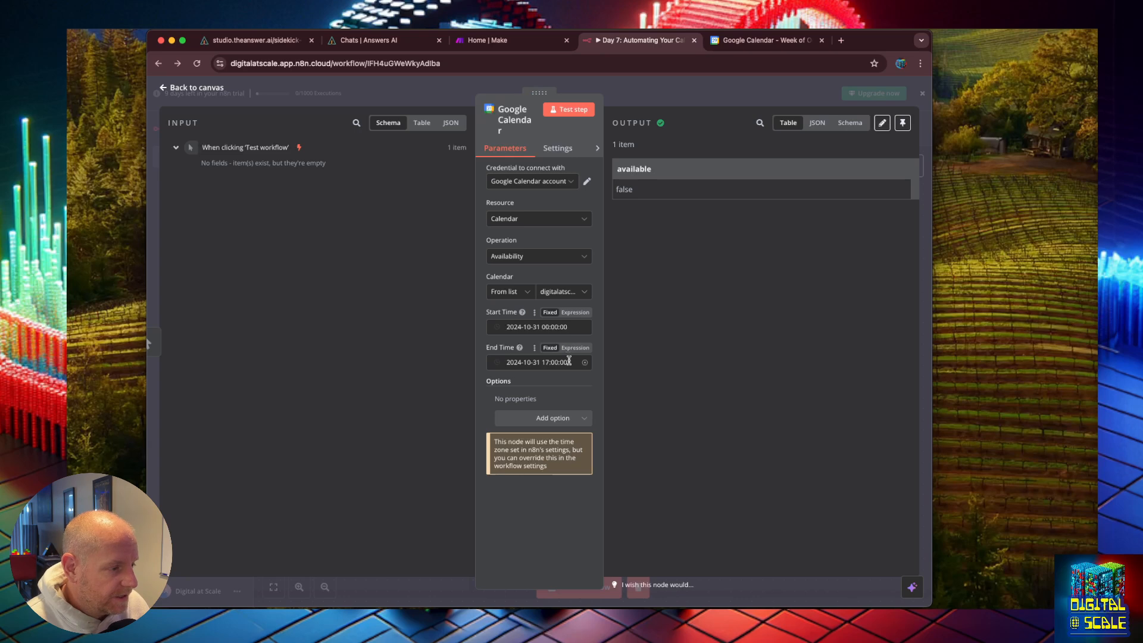
click(560, 363)
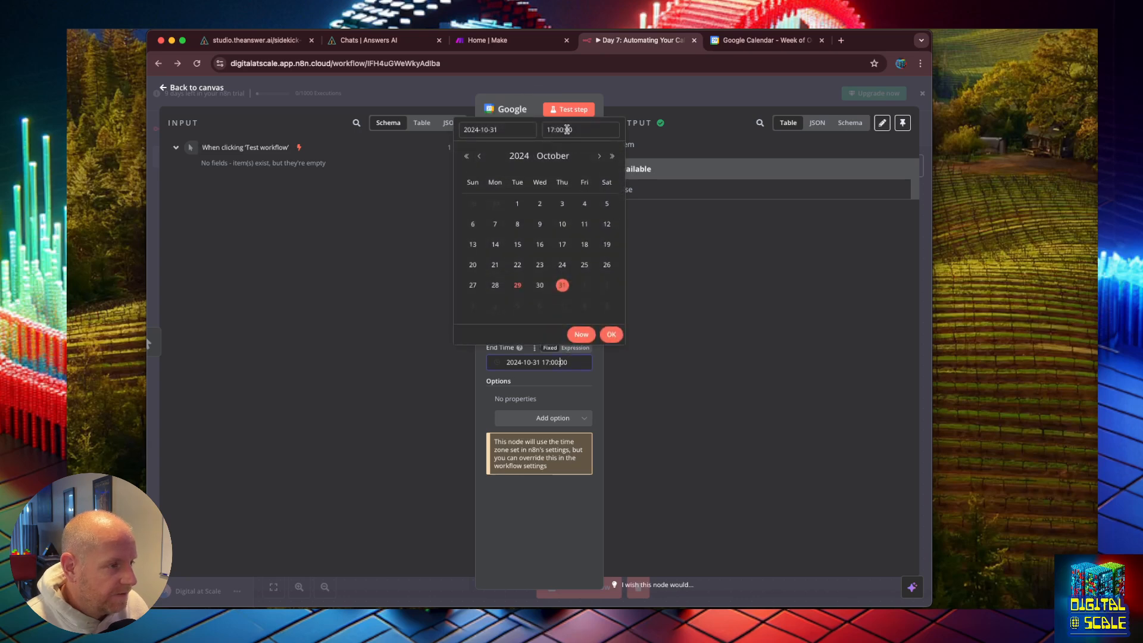
click(564, 130)
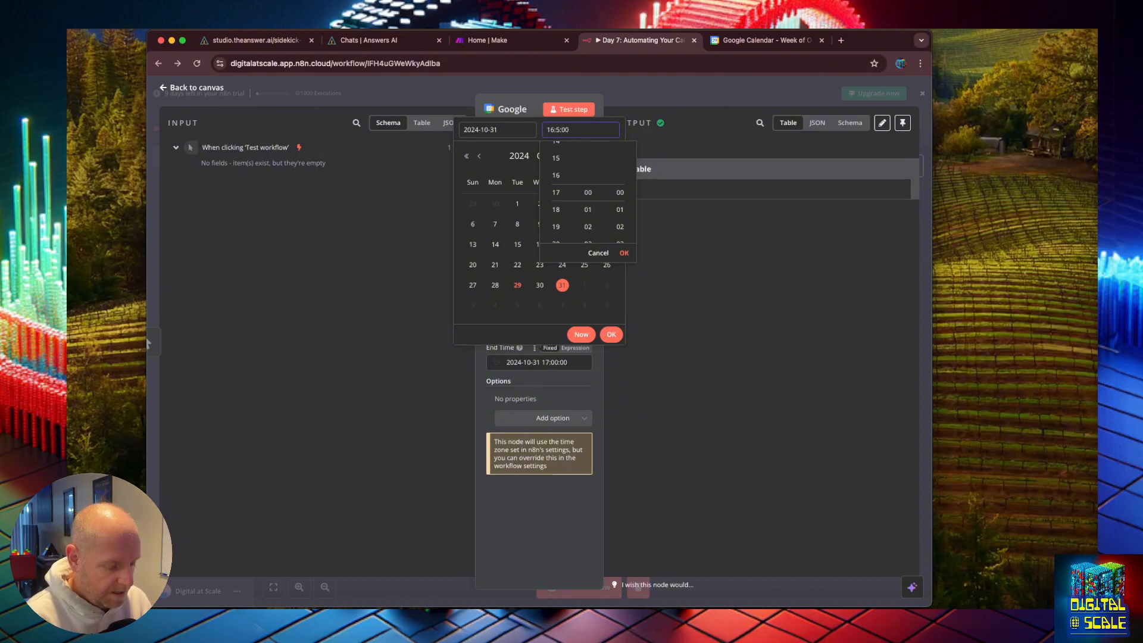
text(9)
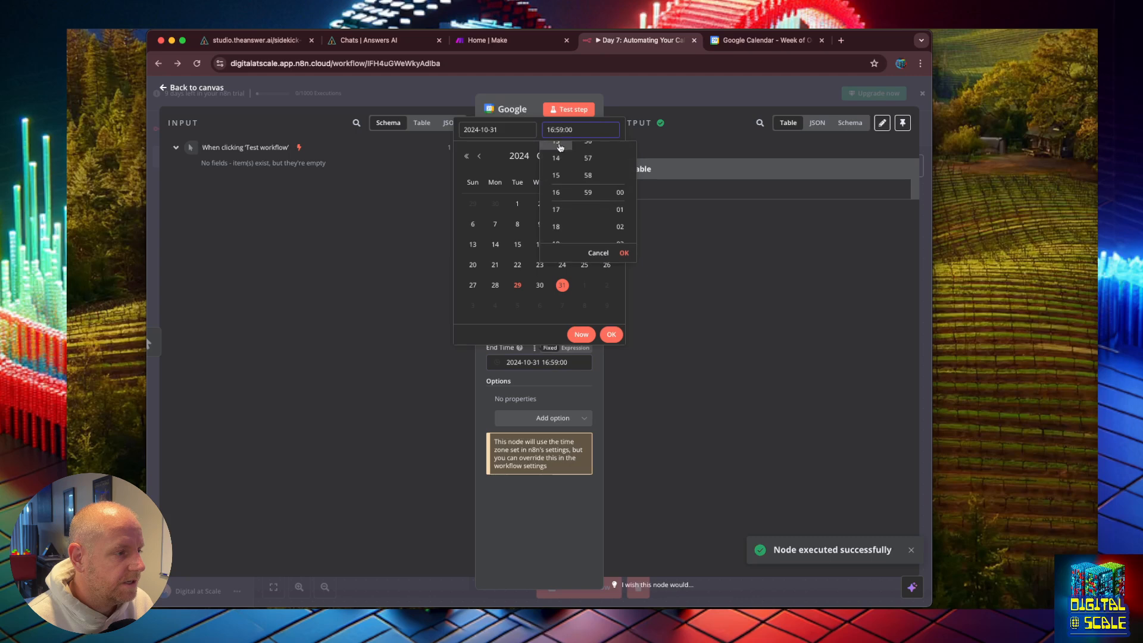
key(BackSpace)
key(BackSpace)
key(BackSpace)
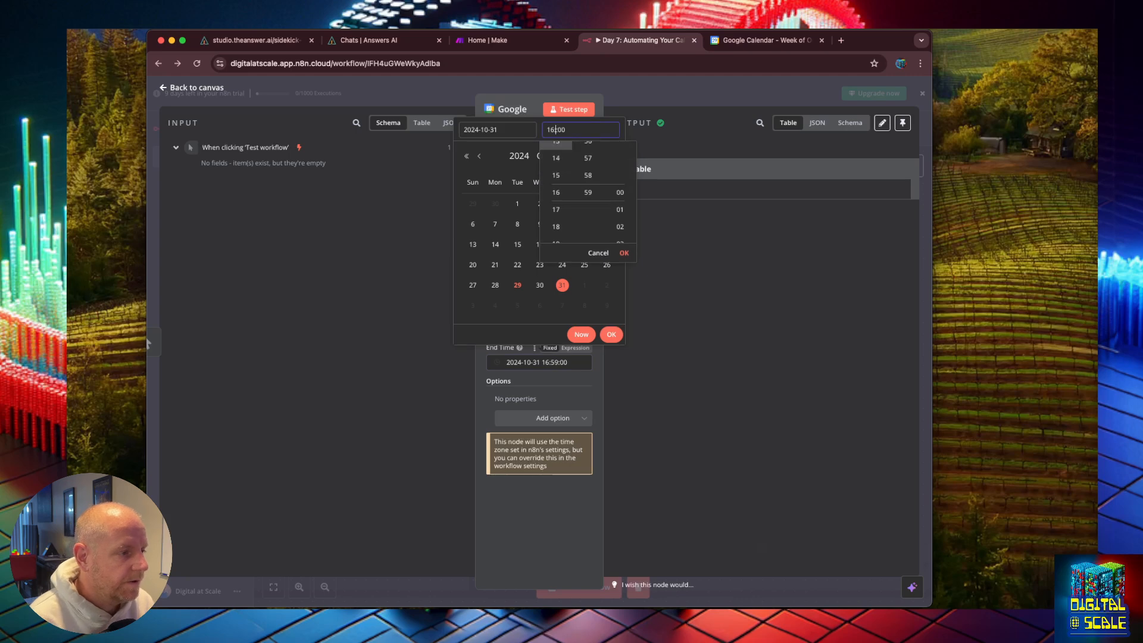
key(Return)
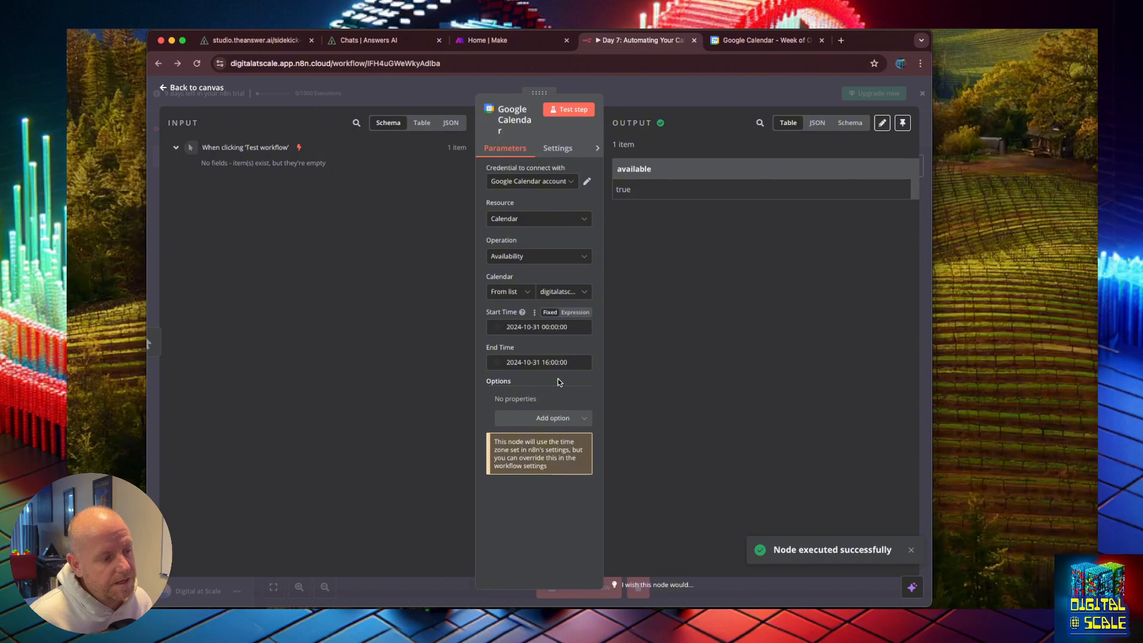
Step: Switch to the Google Calendar tab and open its settings
click(732, 42)
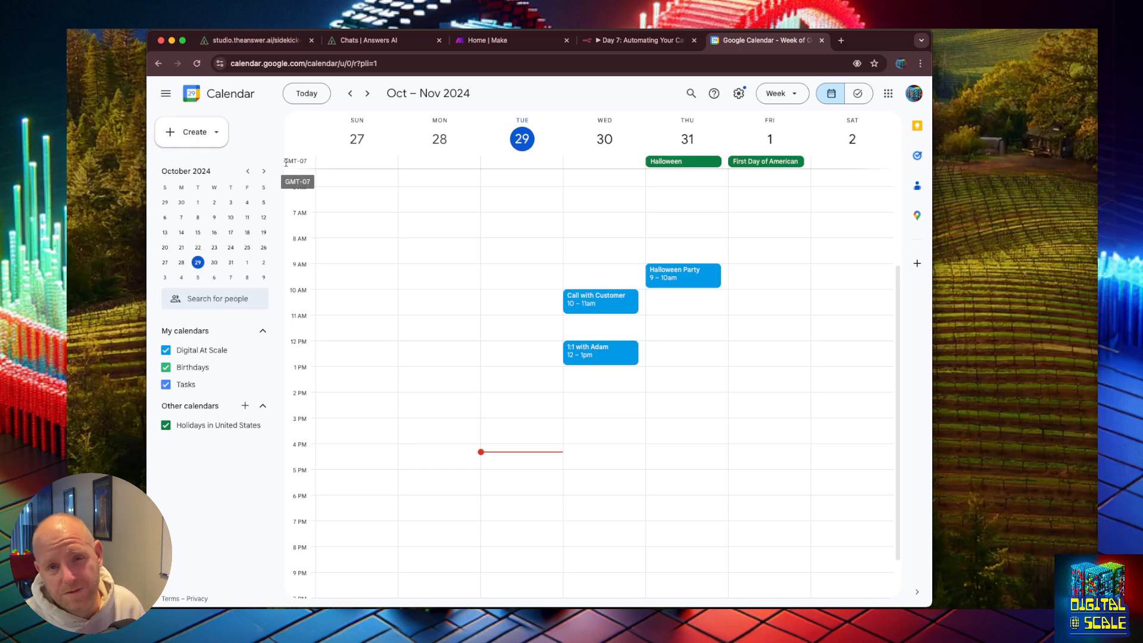
click(739, 94)
click(748, 119)
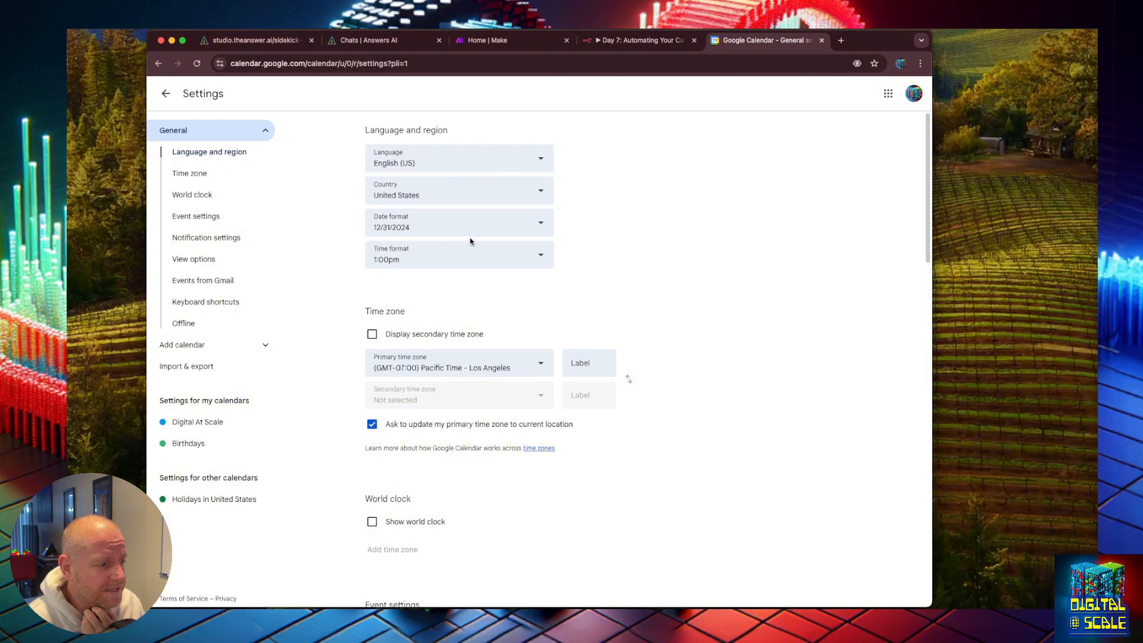
Step: Enable a secondary time zone and set it to (GMT+00:00) Coordinated Universal Time
click(372, 334)
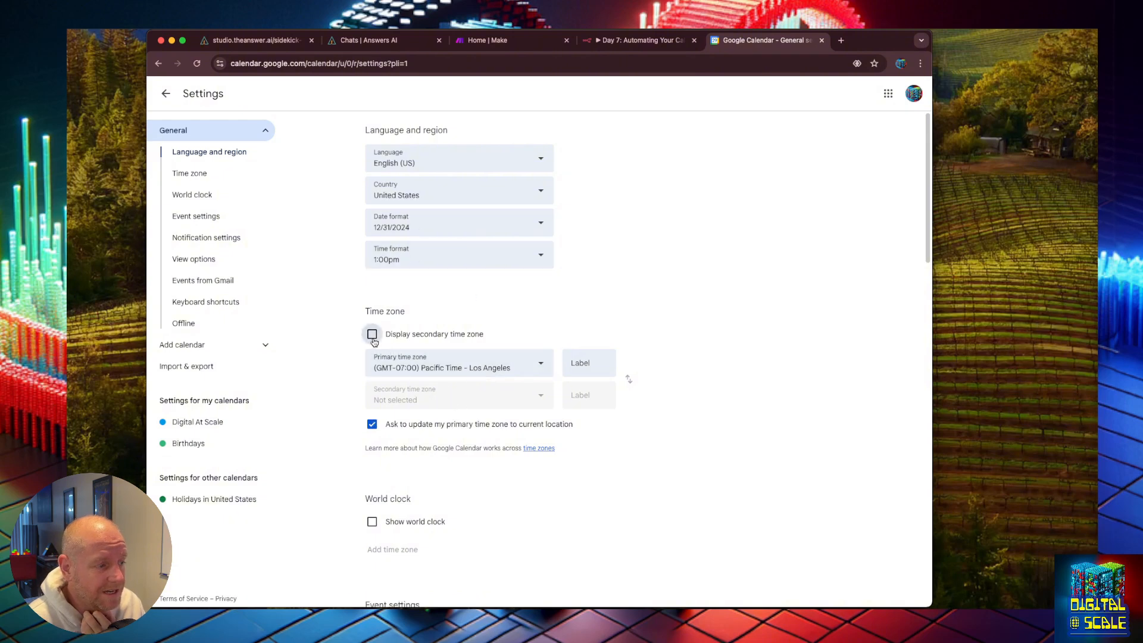
click(451, 400)
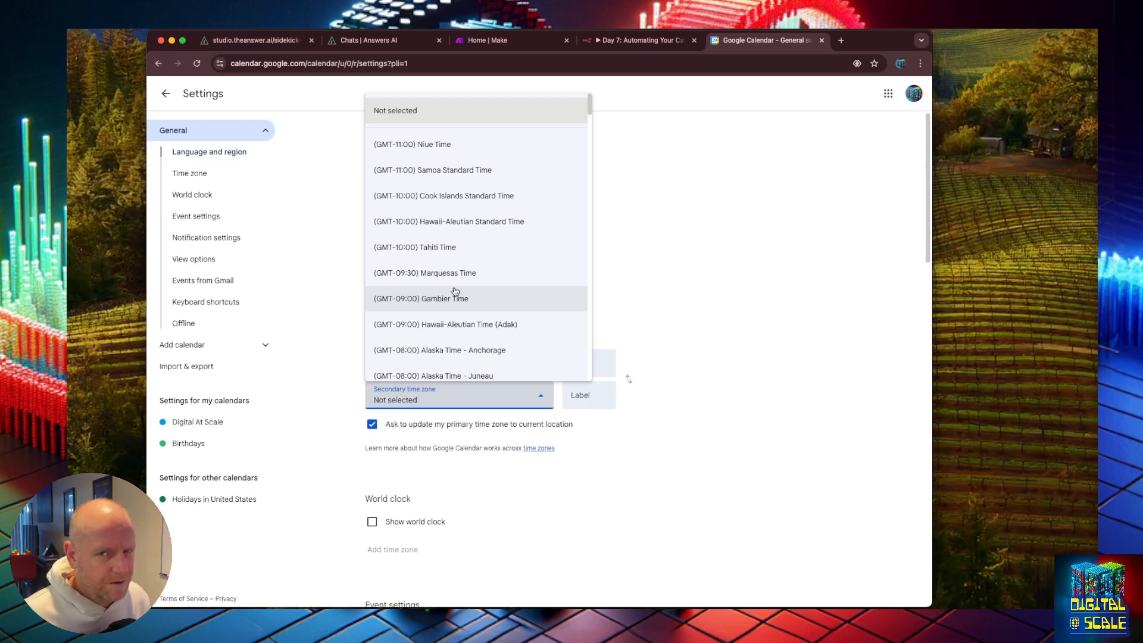
scroll(456, 291, down, 15)
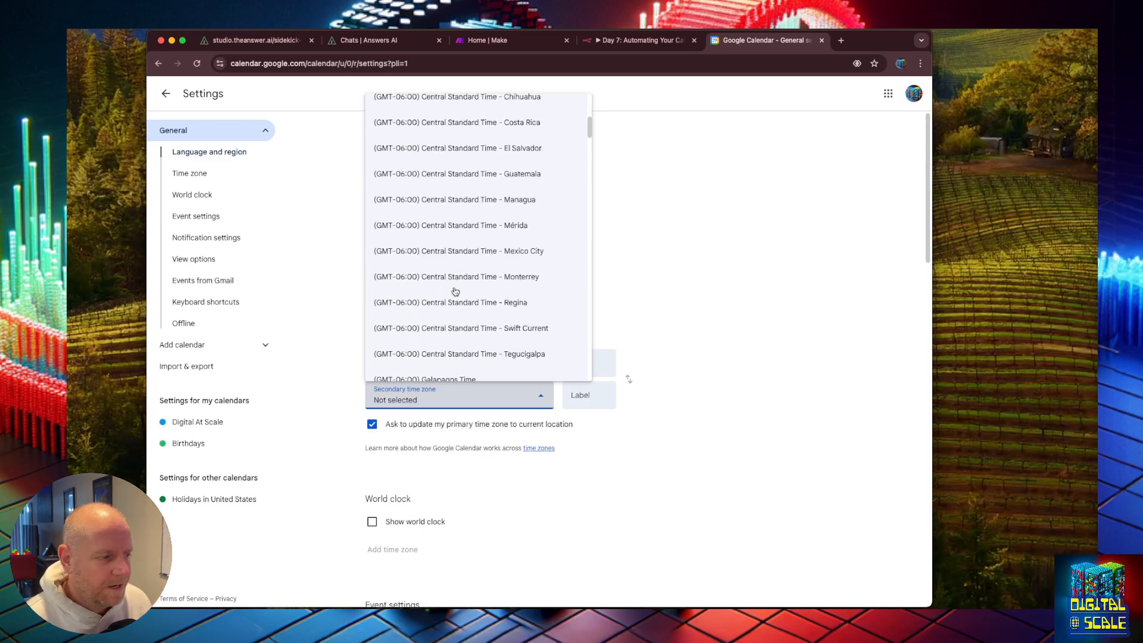
scroll(455, 291, down, 10)
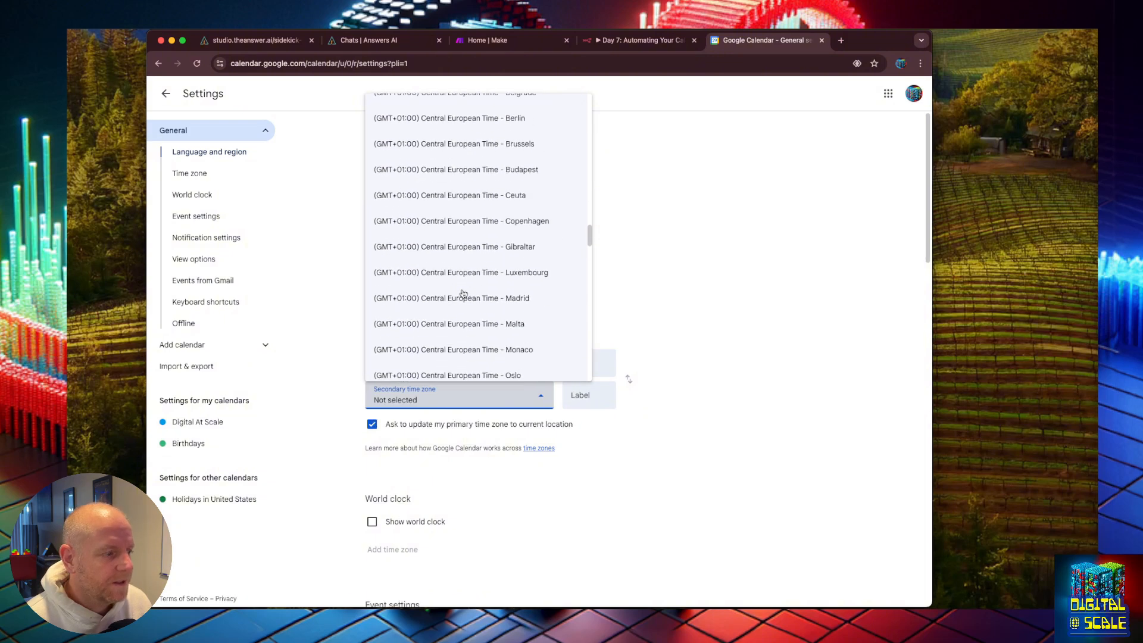
scroll(464, 293, up, 6)
scroll(463, 294, down, 3)
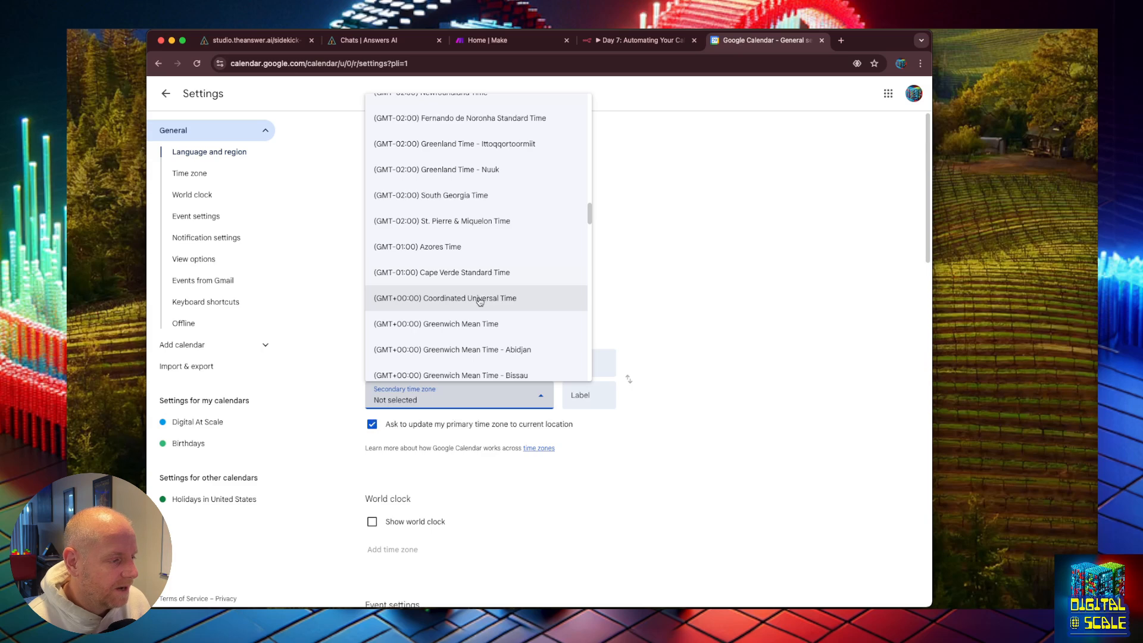
click(480, 301)
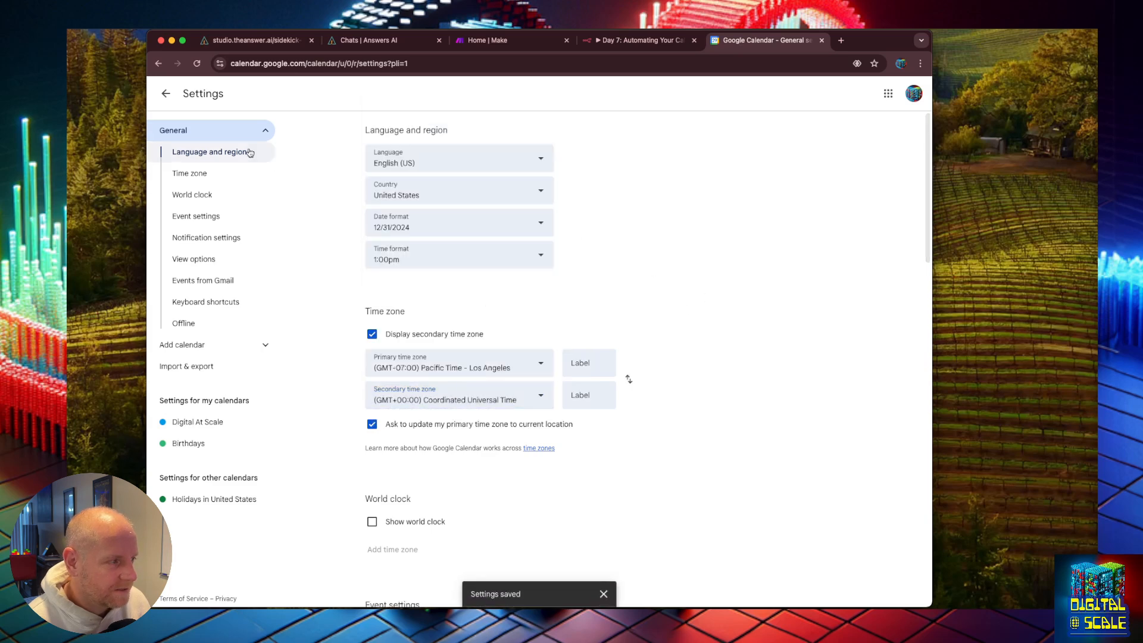
Step: Return to the week view and compare the events against both time zones
click(164, 94)
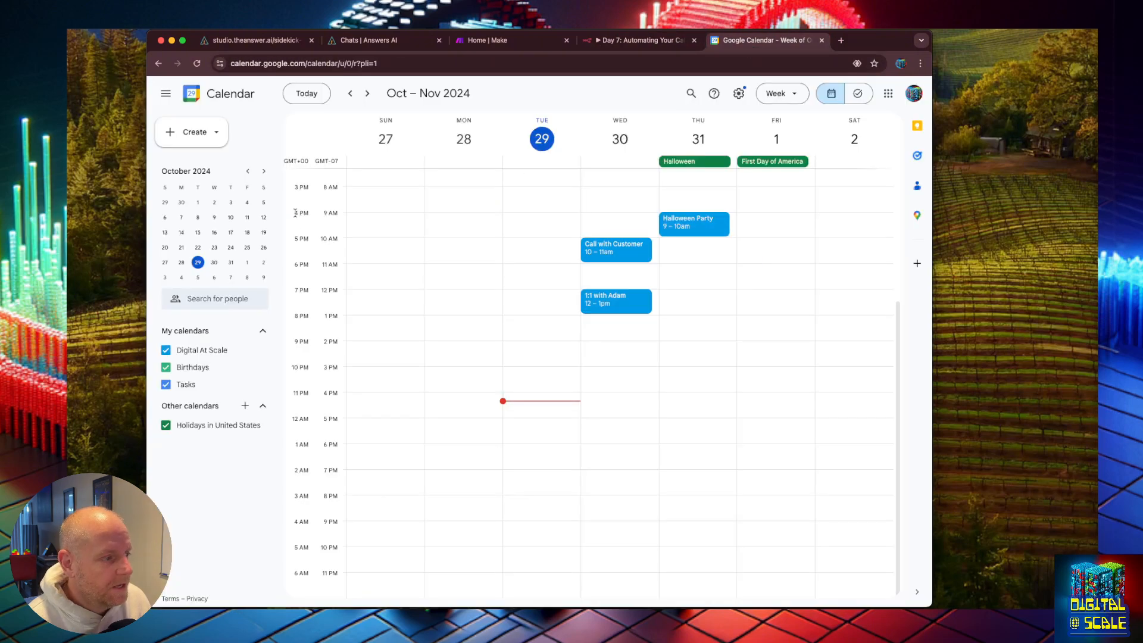
scroll(454, 263, up, 1)
scroll(508, 268, up, 3)
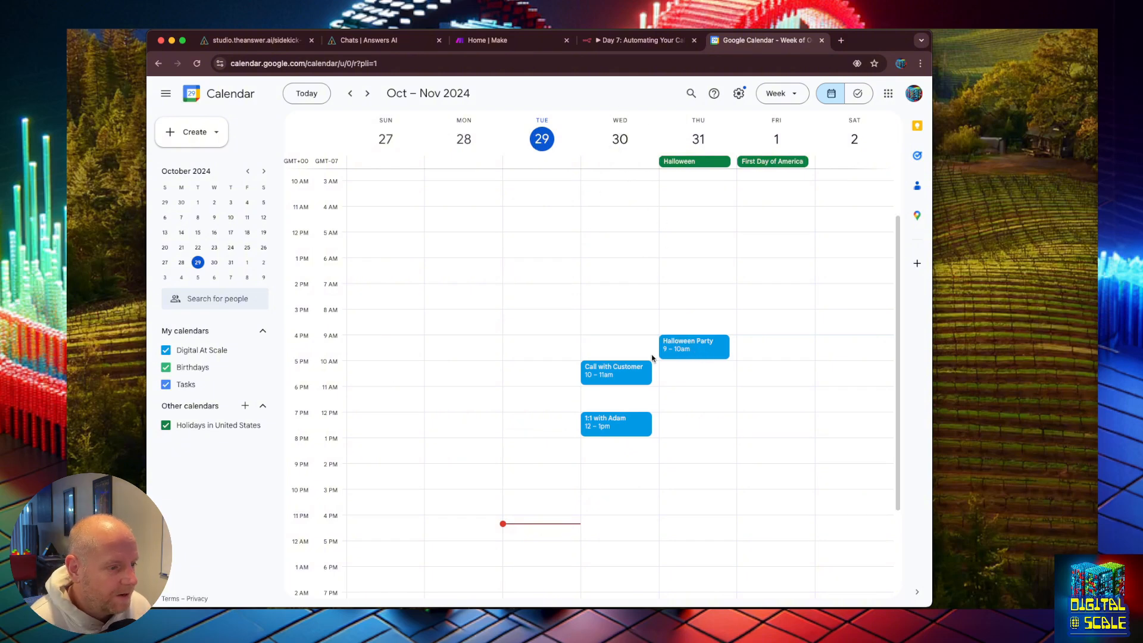
Step: Return to the workflow and review the availability node's options, start time, operation and resource settings
click(642, 39)
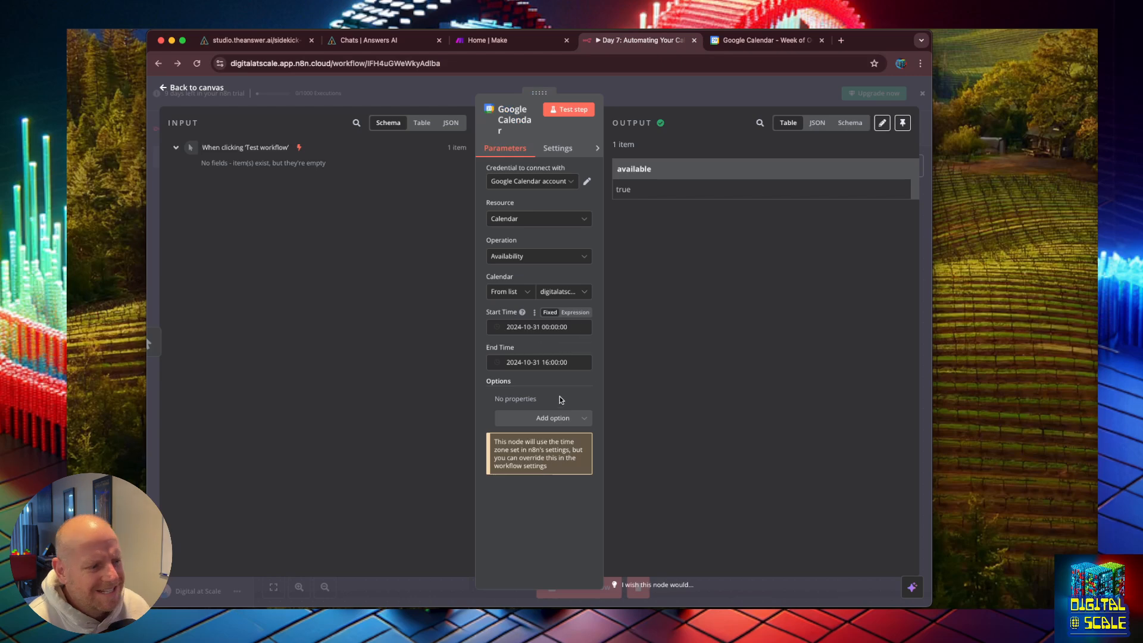
click(557, 418)
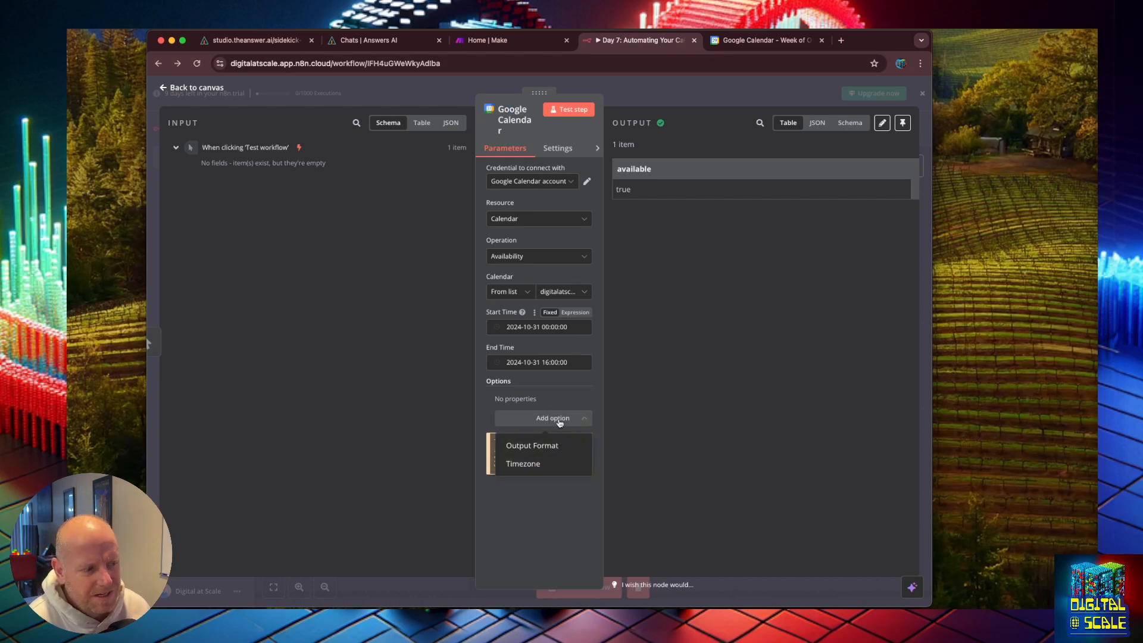
click(554, 390)
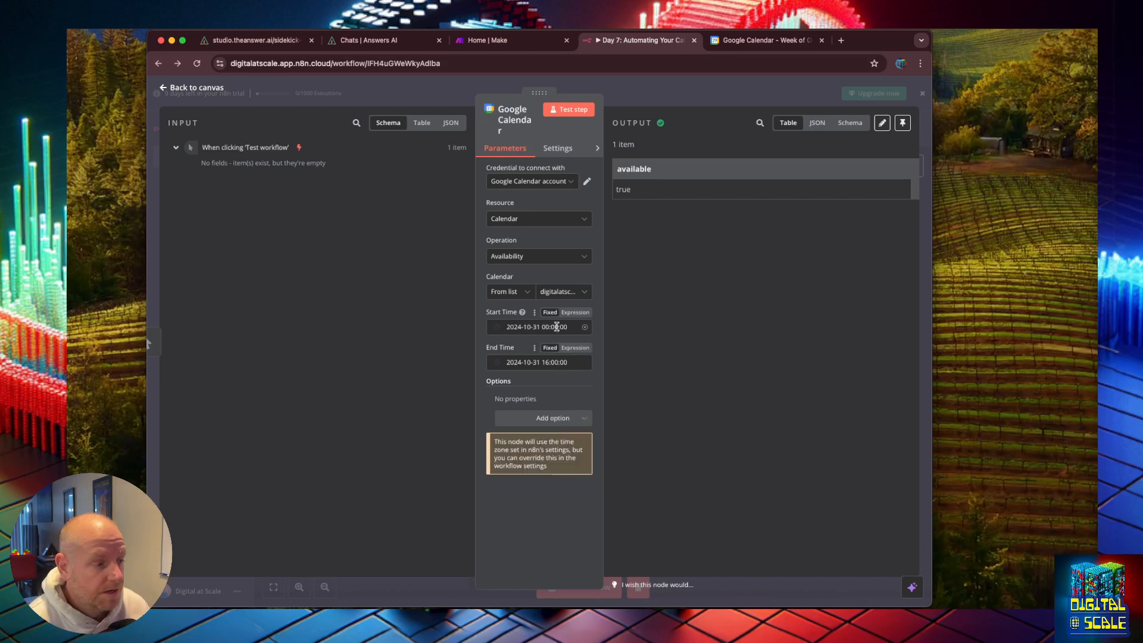
click(557, 327)
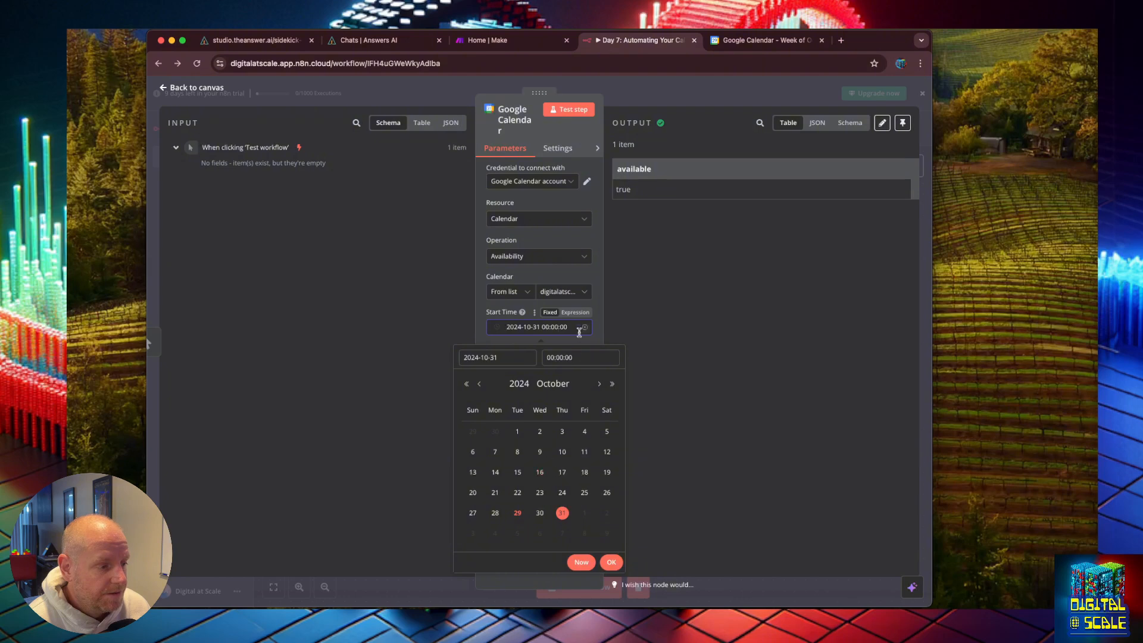
click(615, 313)
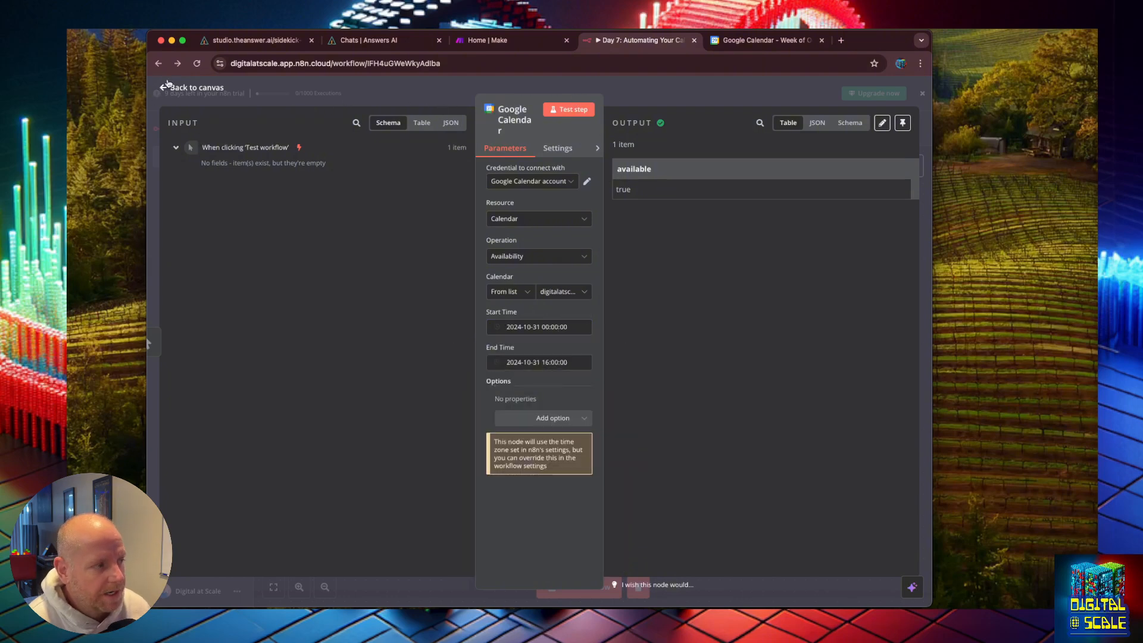
click(544, 261)
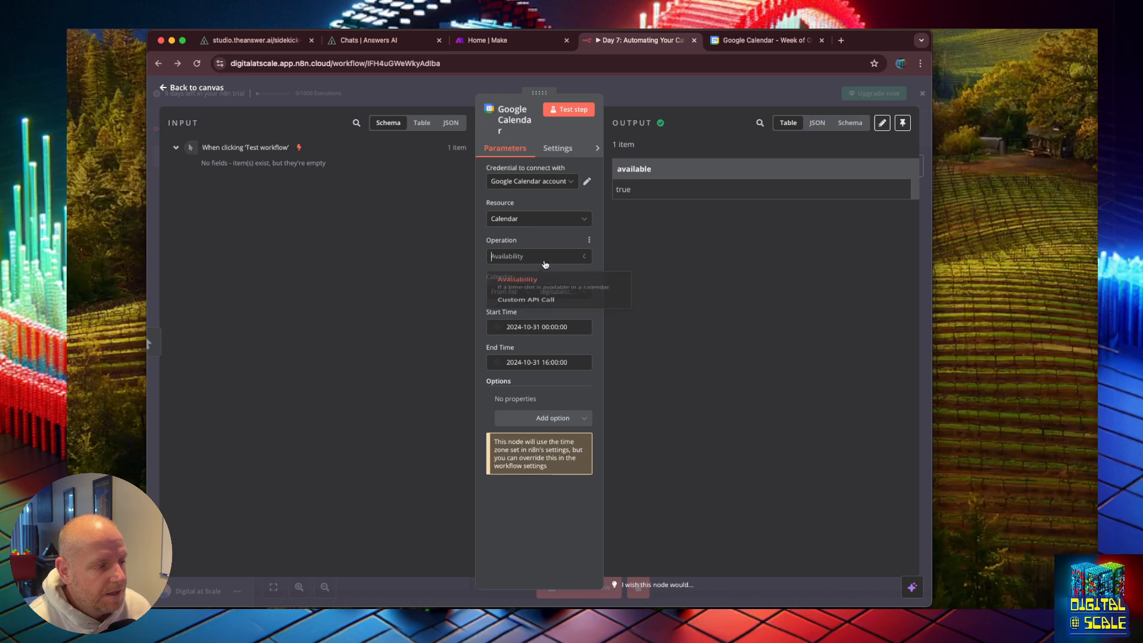
click(550, 248)
click(537, 218)
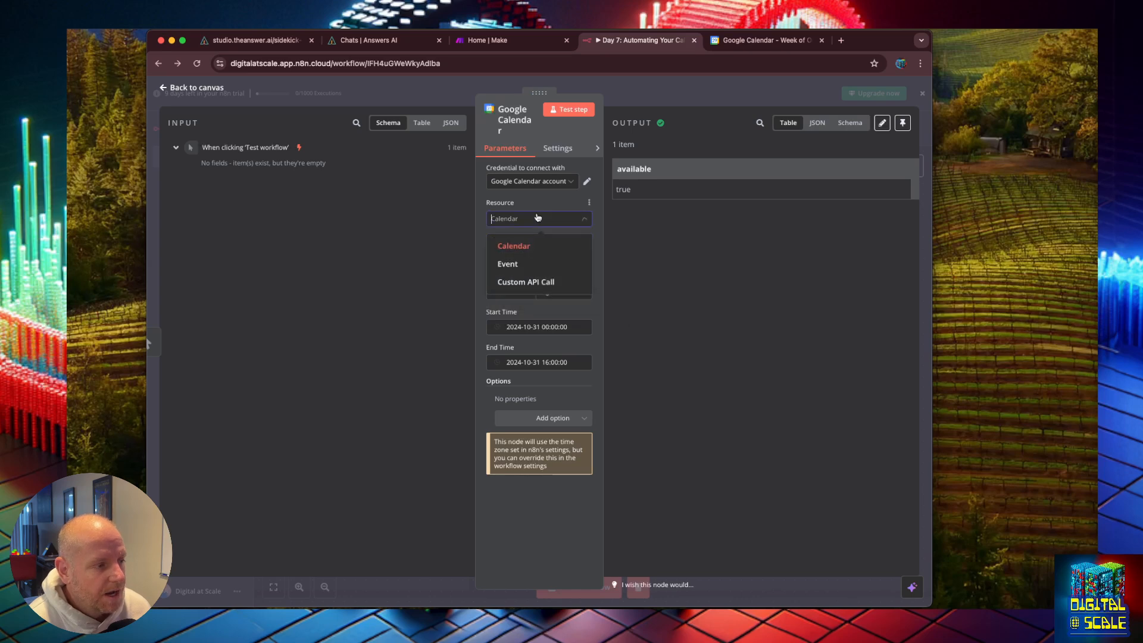
click(708, 97)
Step: Try to add another manual trigger to the workflow
click(912, 166)
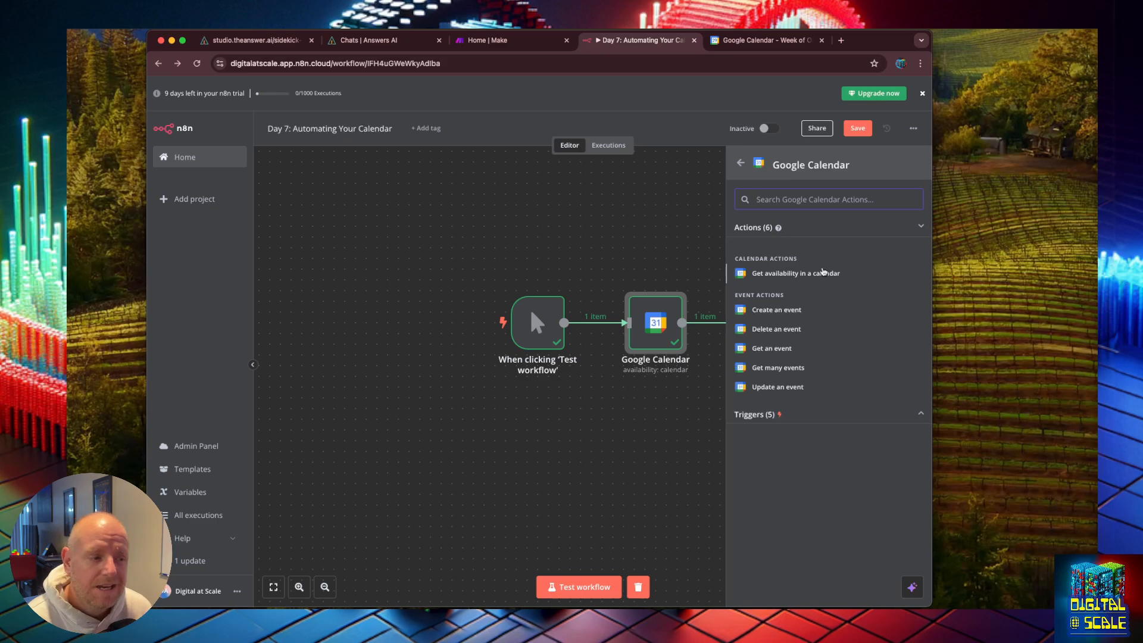
key(super+Tab)
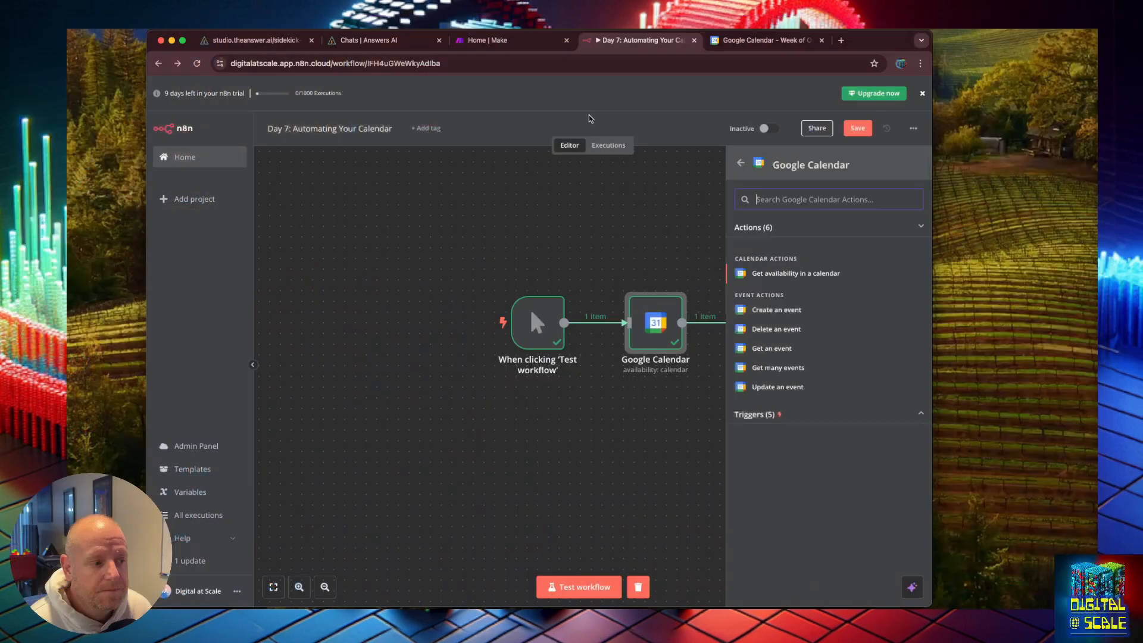
click(673, 218)
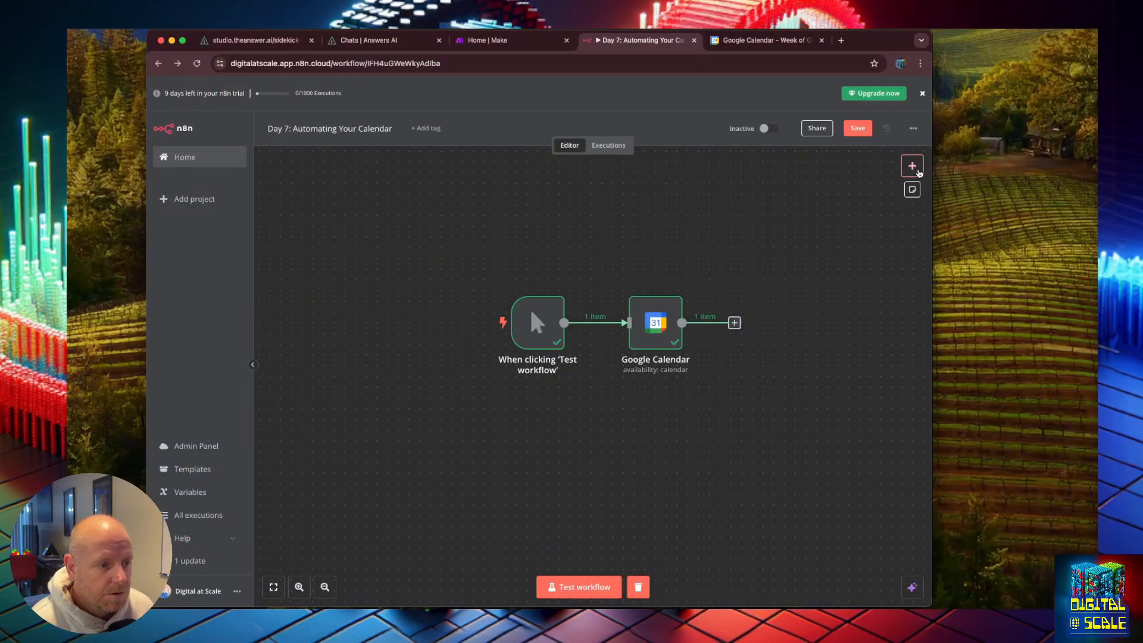
click(912, 165)
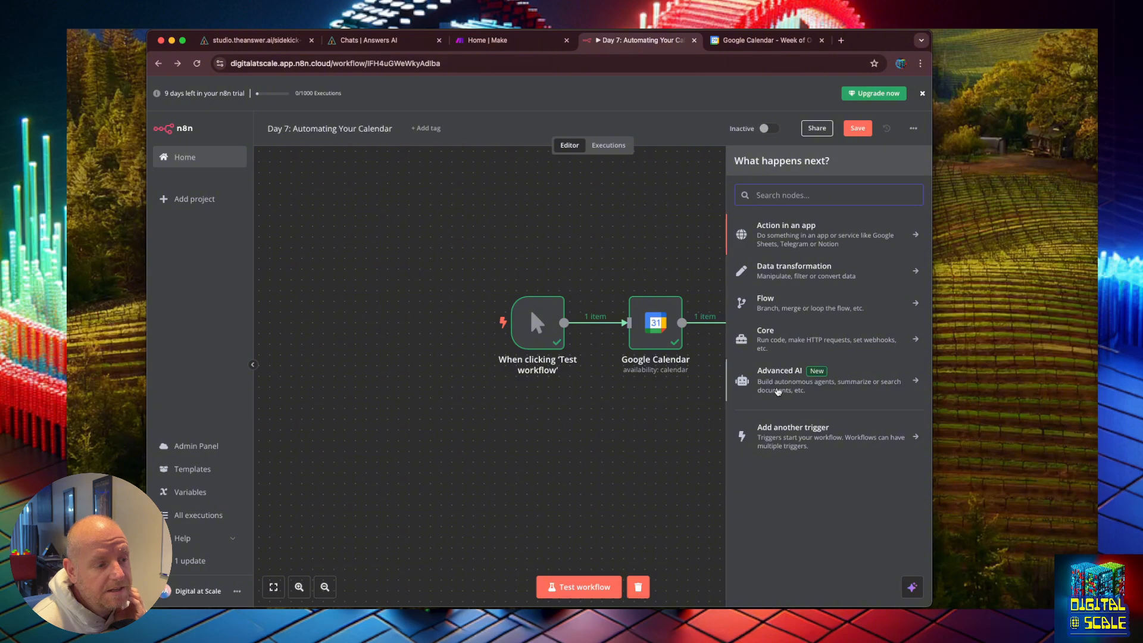
click(786, 428)
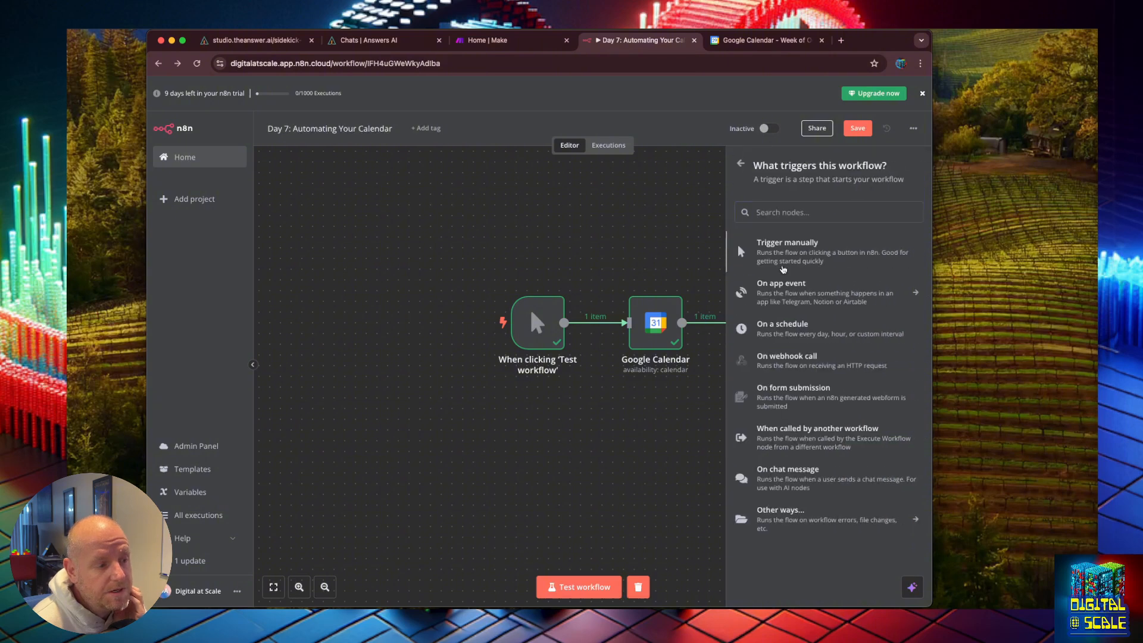
drag(783, 268, 531, 454)
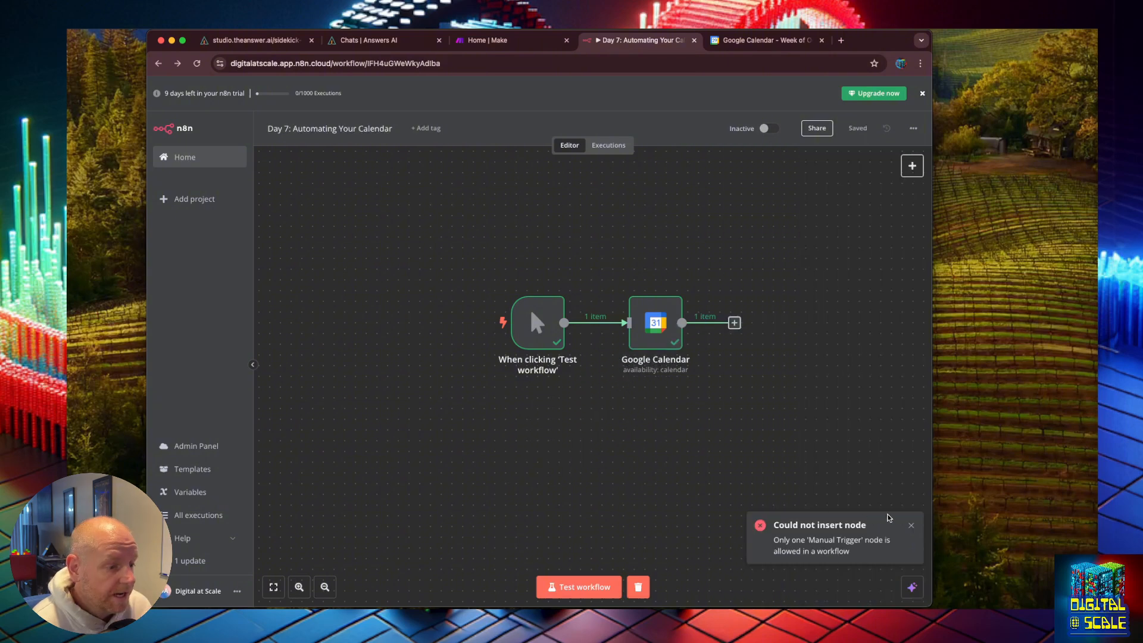
click(911, 527)
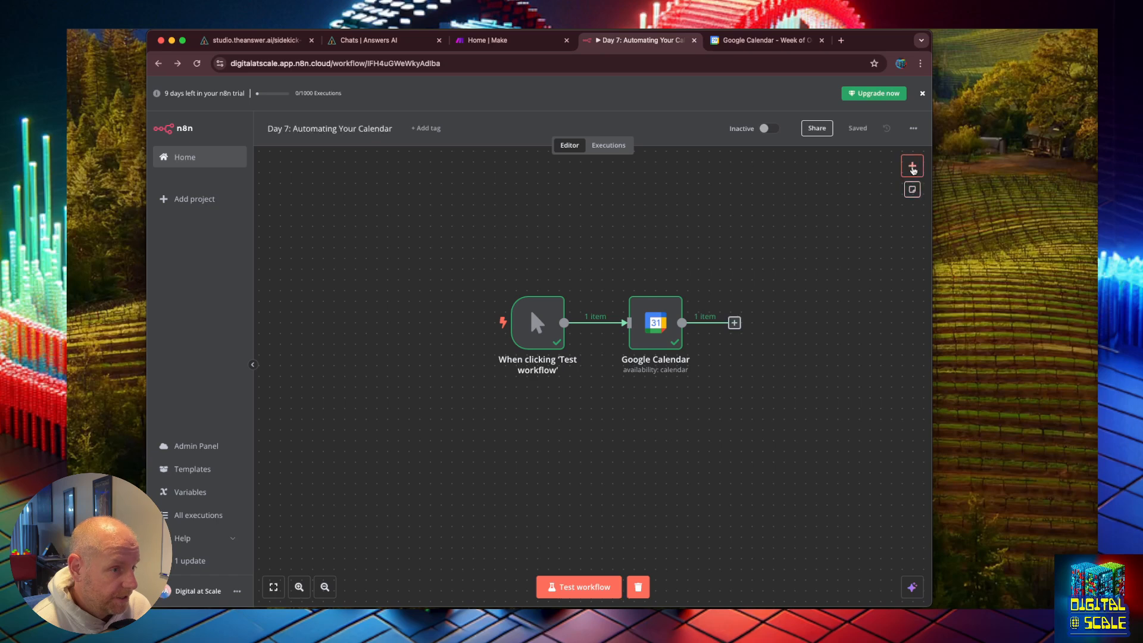
Step: Delete the availability Google Calendar node and add a new Google Calendar Get Many events node after the trigger
mouse_move(647, 309)
click(662, 285)
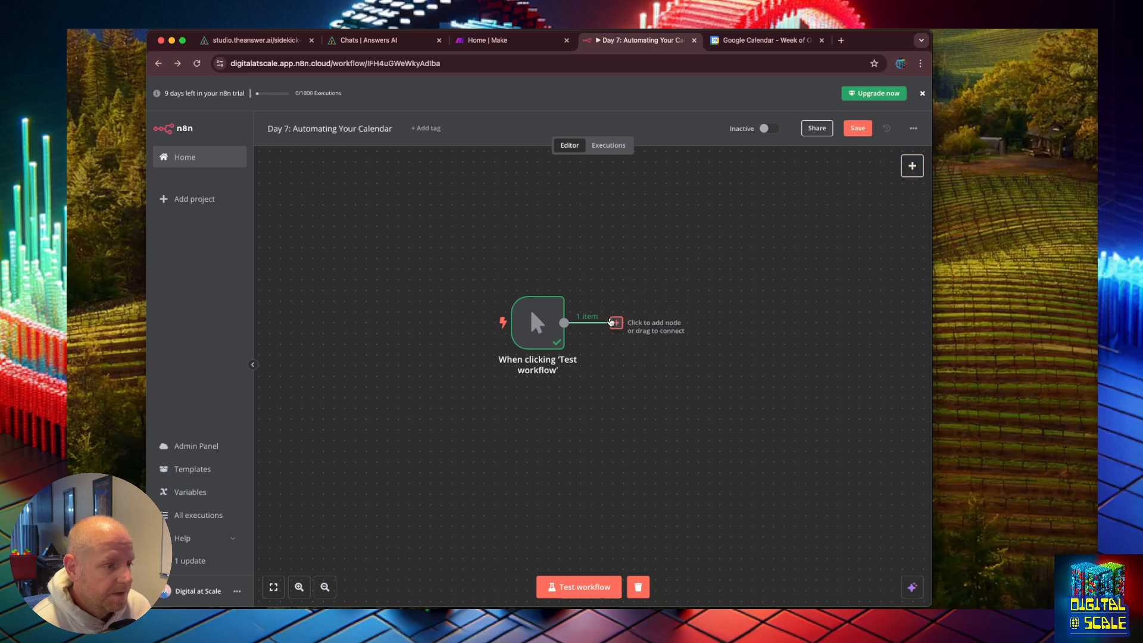
click(616, 323)
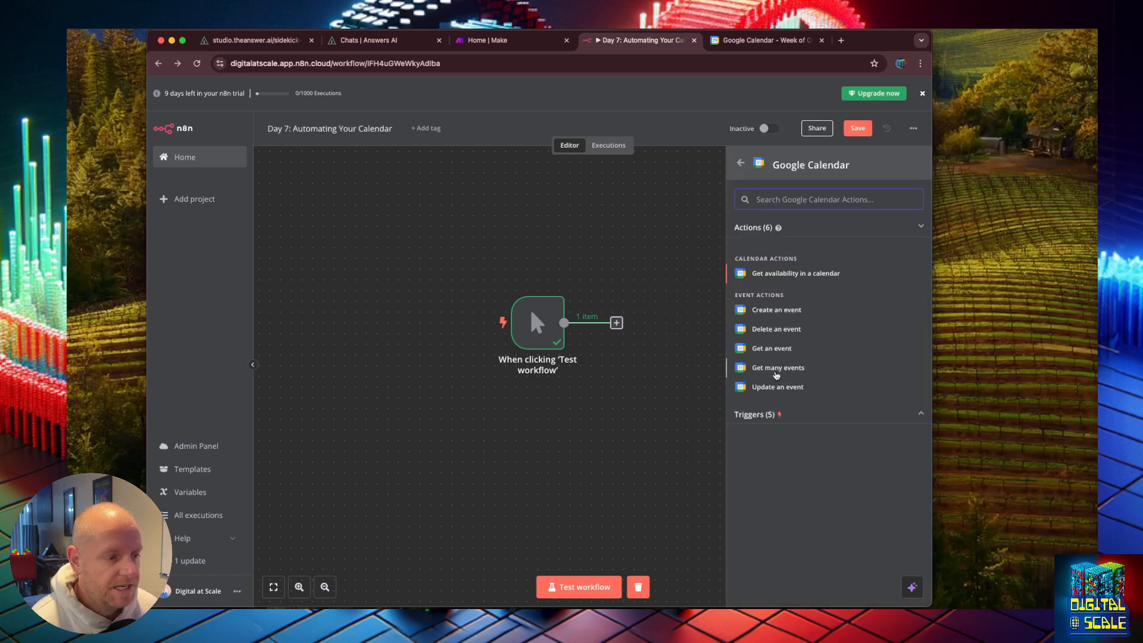
click(777, 373)
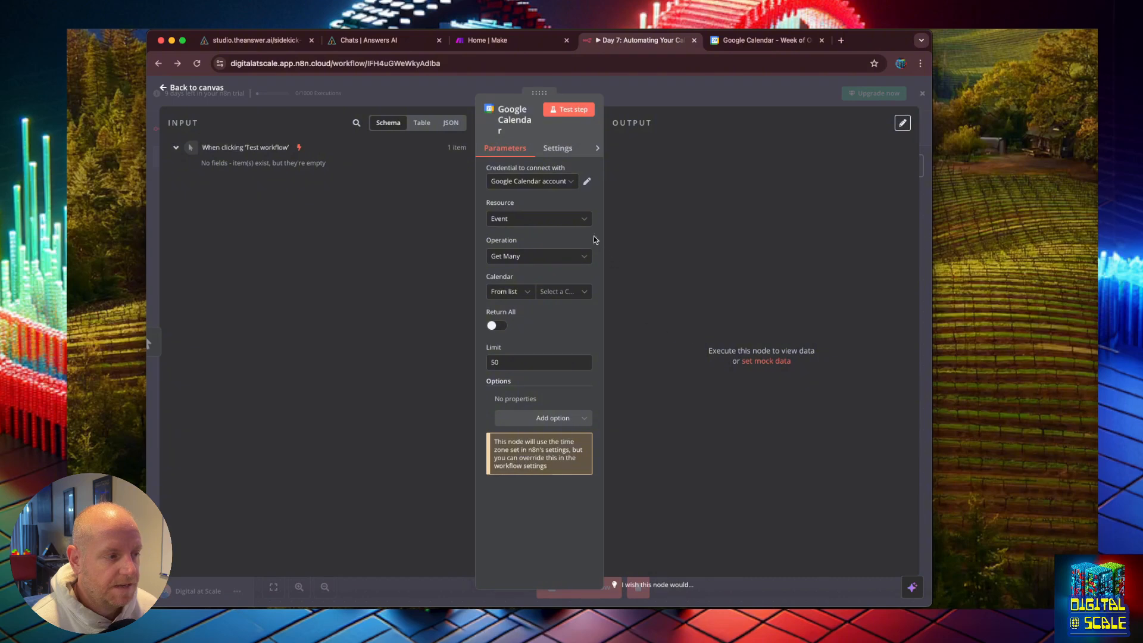
Step: Select the Google Calendar account credential and the account's own calendar for the Get Many events node
click(563, 181)
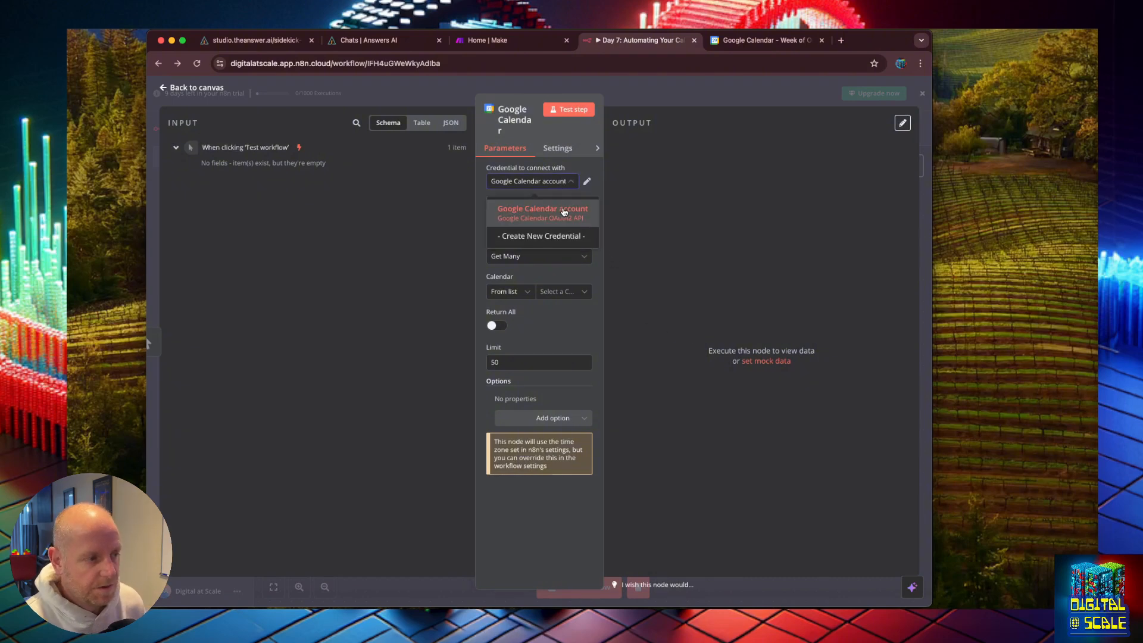
click(564, 211)
click(566, 219)
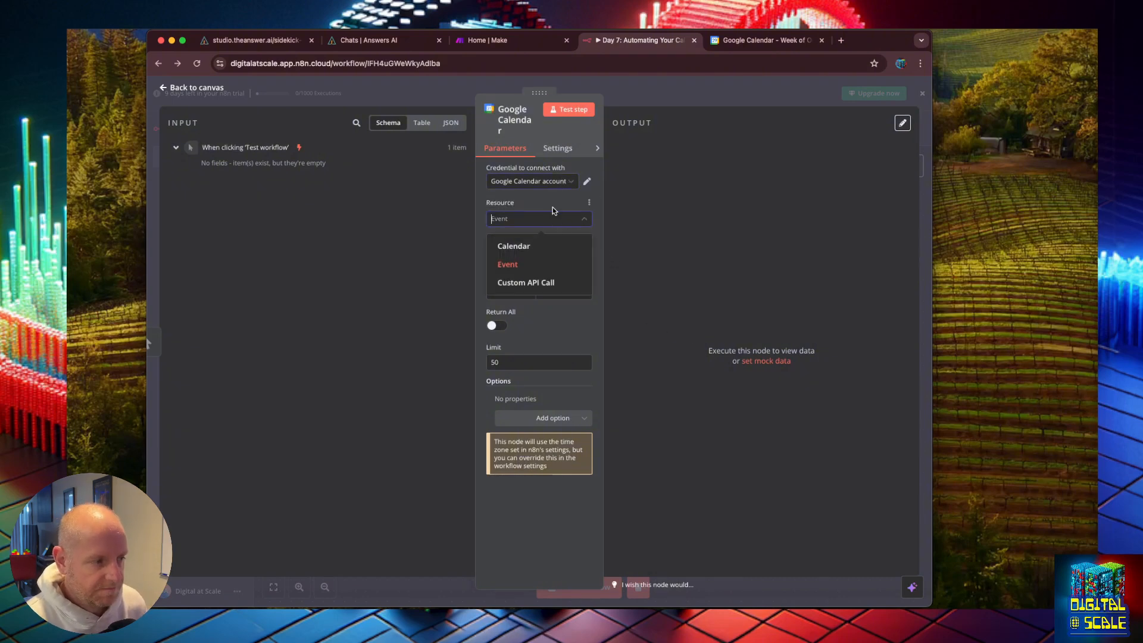
click(554, 209)
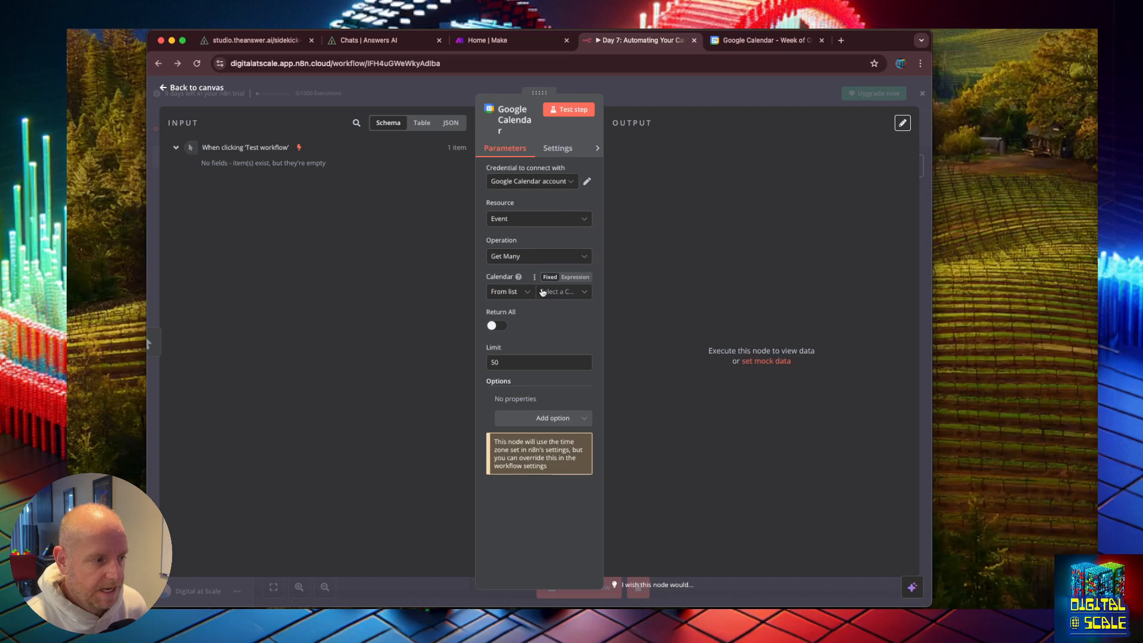
click(542, 291)
click(538, 353)
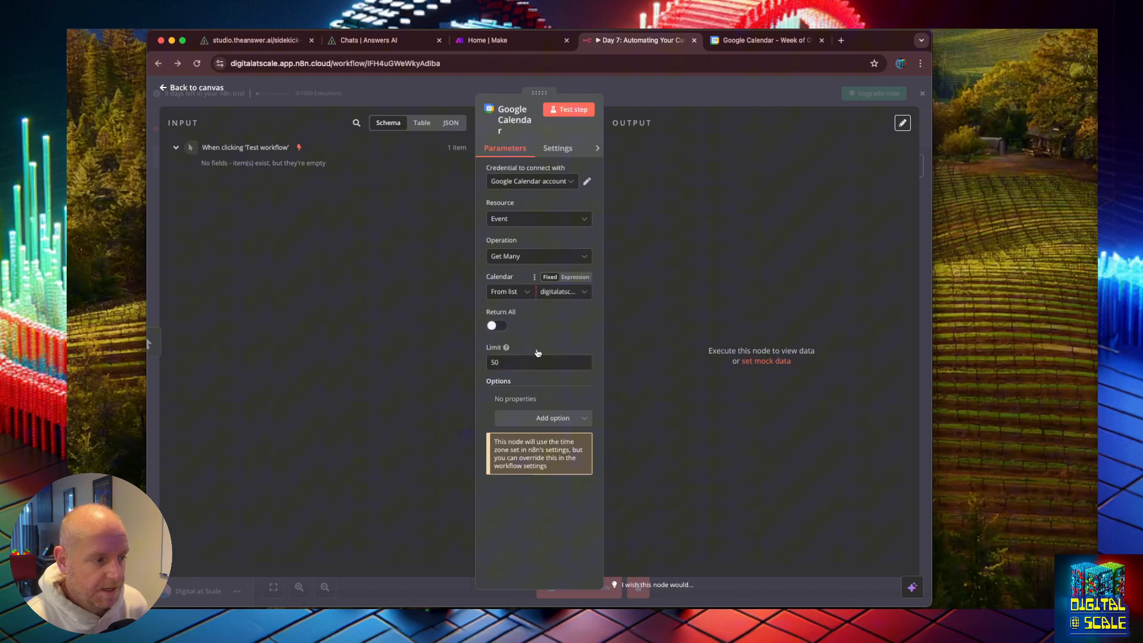
Step: Enable Return All and test the step
click(495, 325)
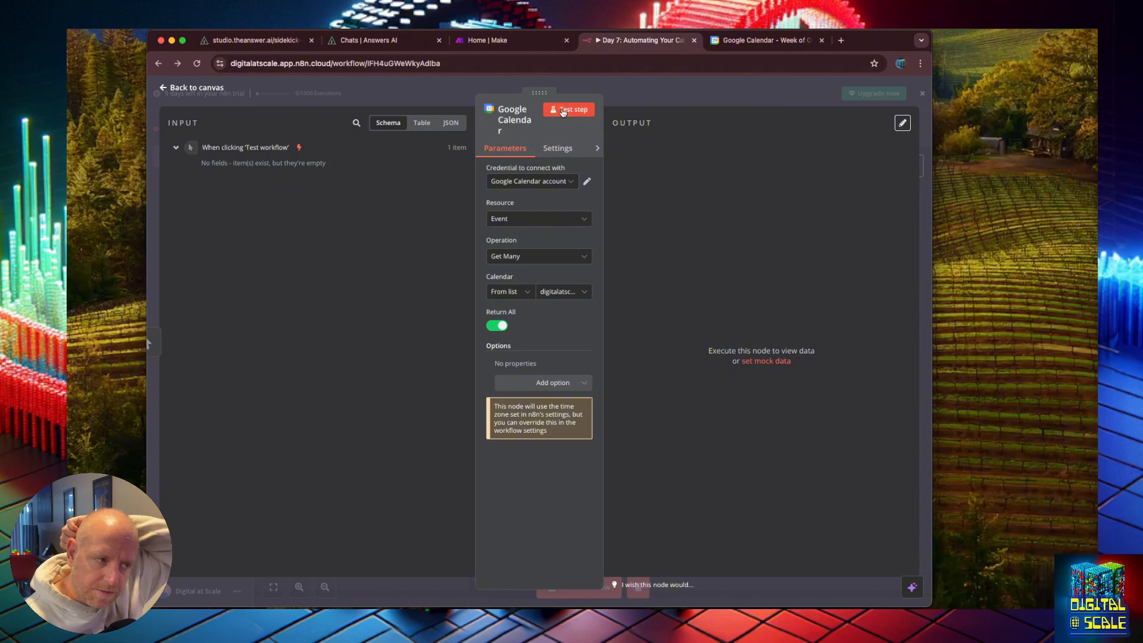
click(563, 110)
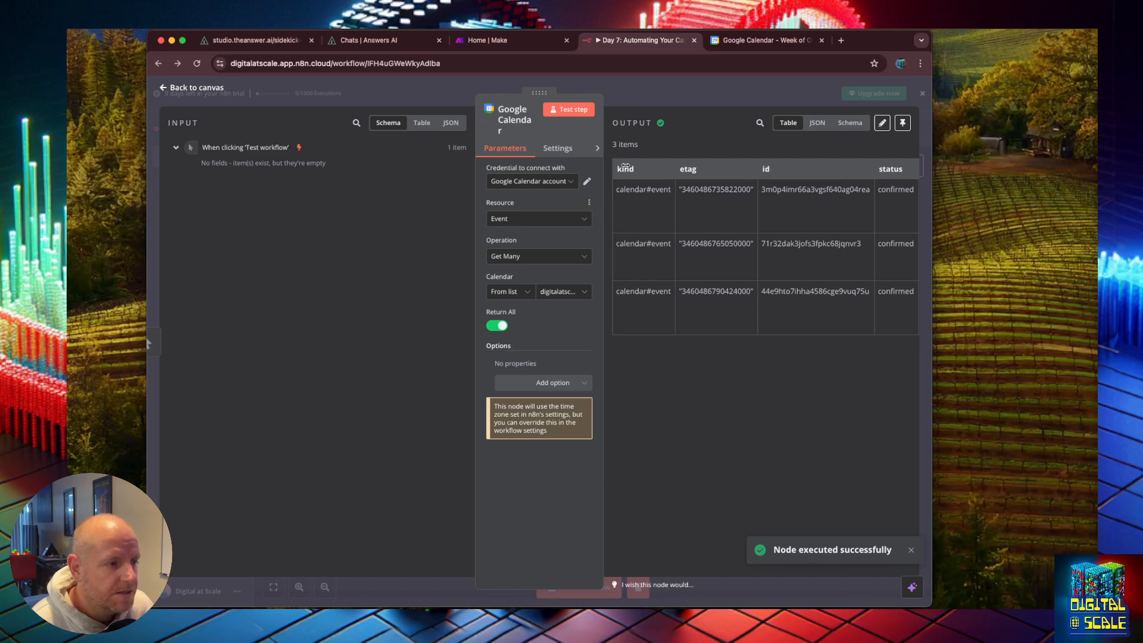
Step: Enlarge the window and panels and examine the returned events' summaries, start and end times and time zones
double_click(885, 43)
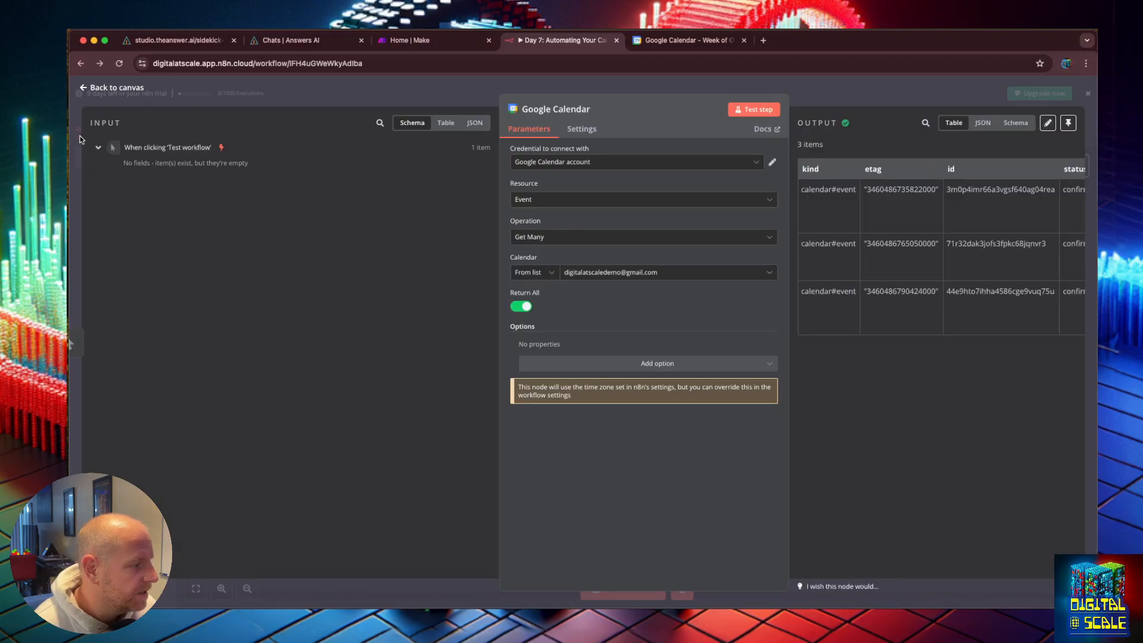
drag(499, 196, 76, 85)
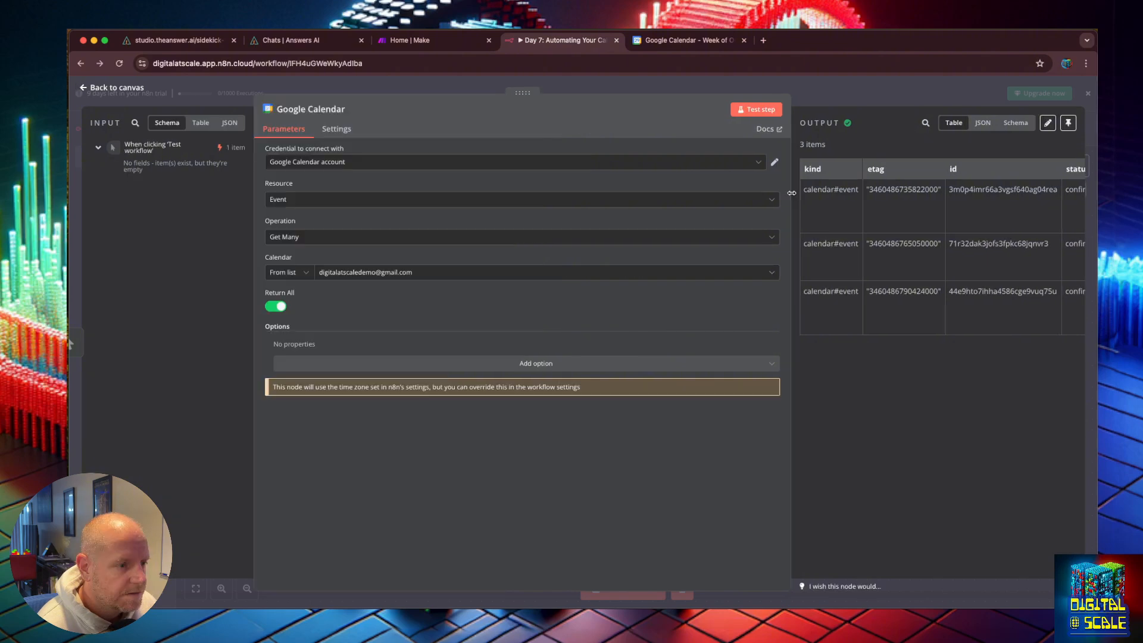
drag(790, 196, 421, 191)
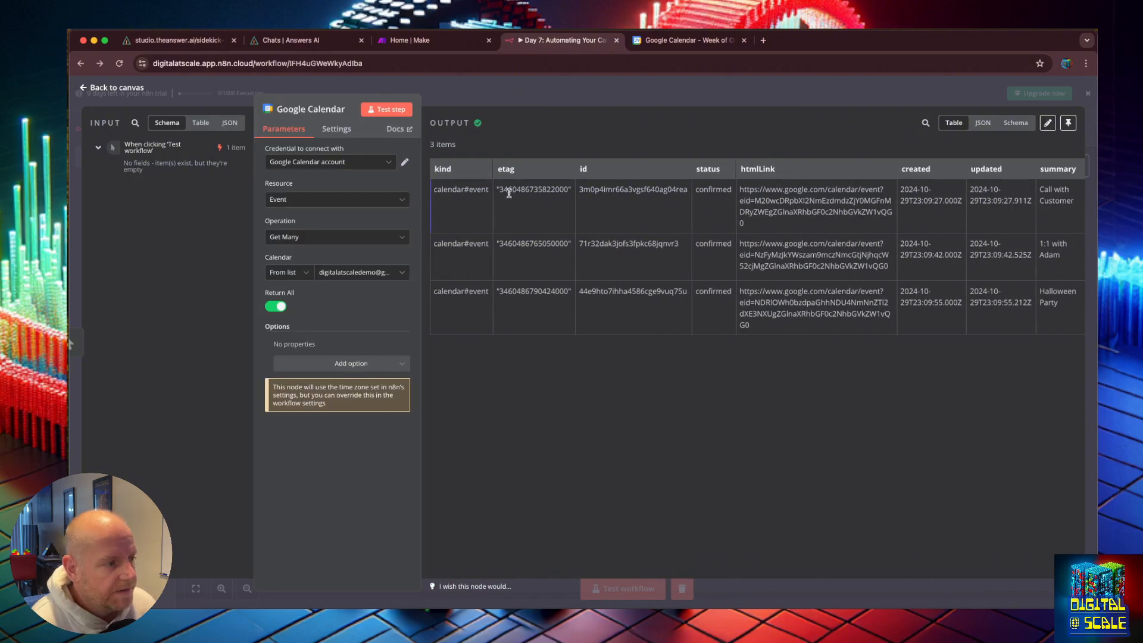
double_click(605, 188)
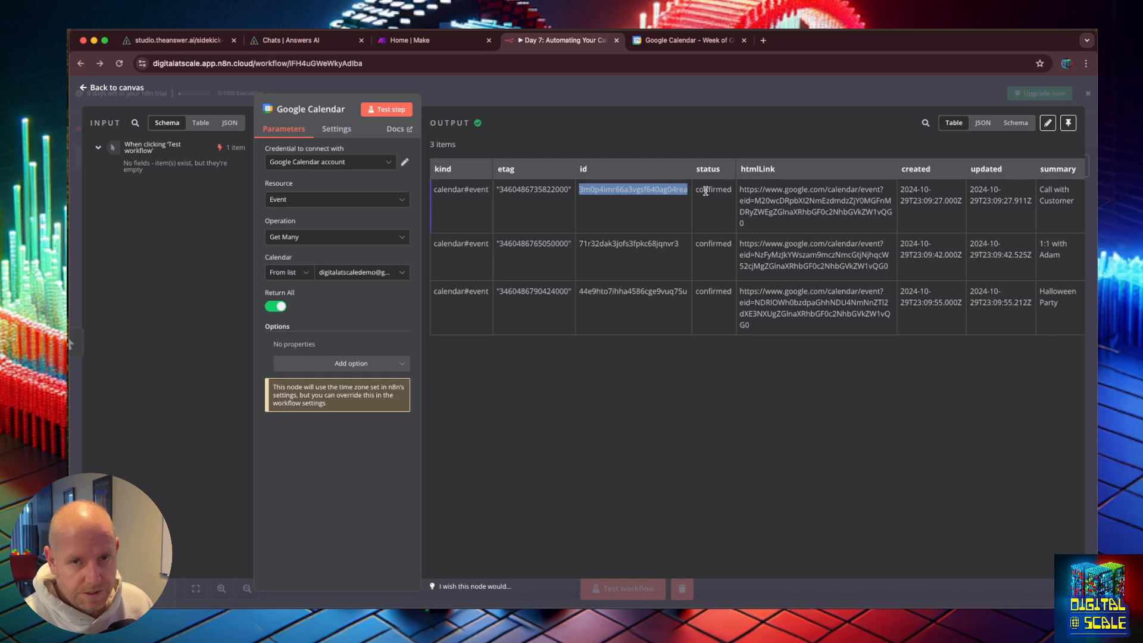
click(706, 191)
drag(739, 197, 1089, 225)
click(638, 190)
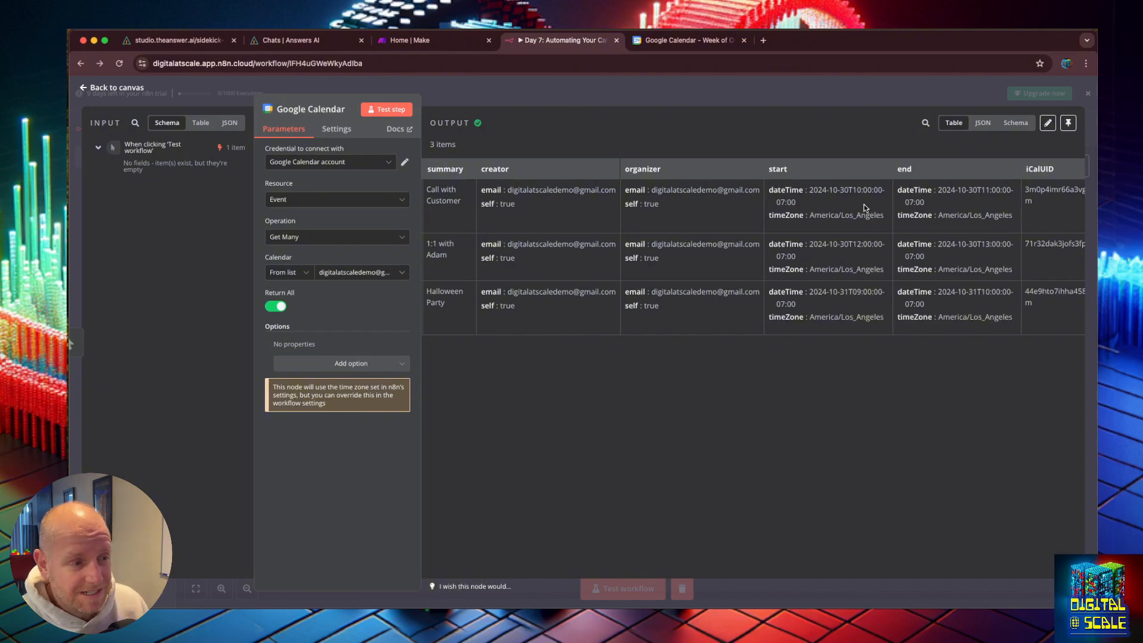
drag(900, 205, 930, 219)
click(930, 219)
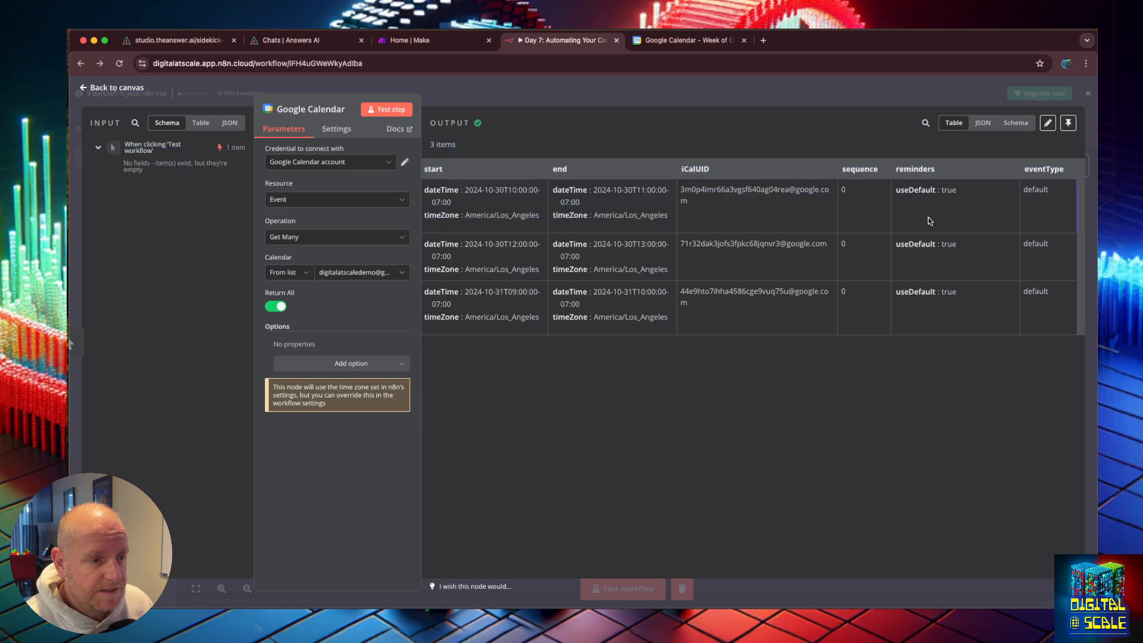
drag(691, 250, 417, 178)
click(519, 122)
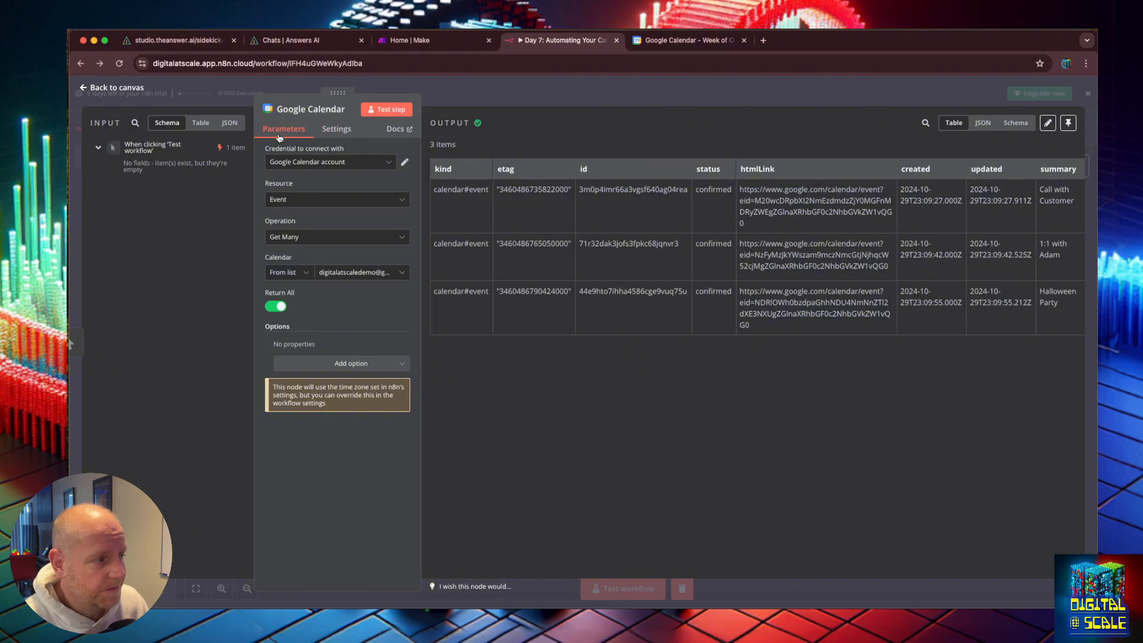
drag(254, 144, 256, 142)
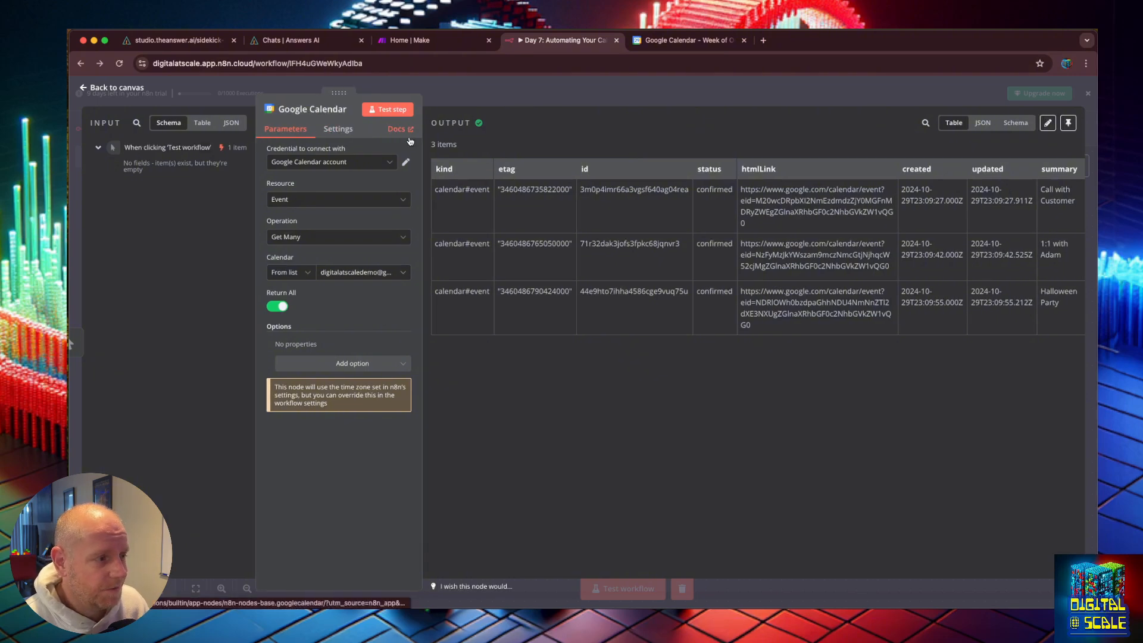
Step: Go back to the canvas and add an Aggregate node after the Google Calendar node
click(90, 89)
click(657, 324)
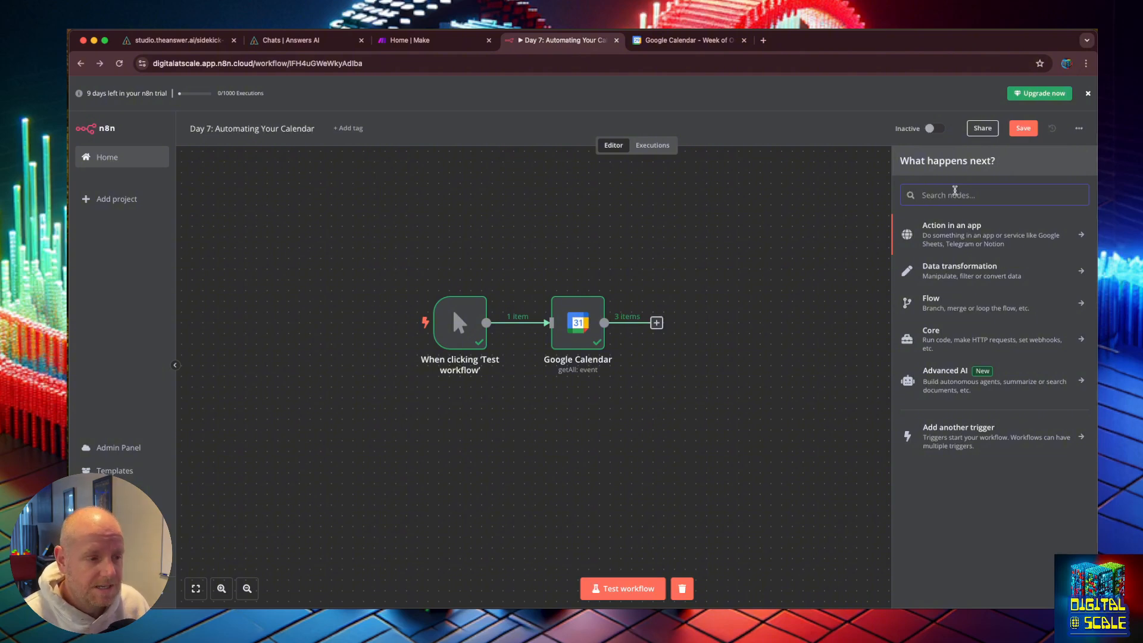
text(arg)
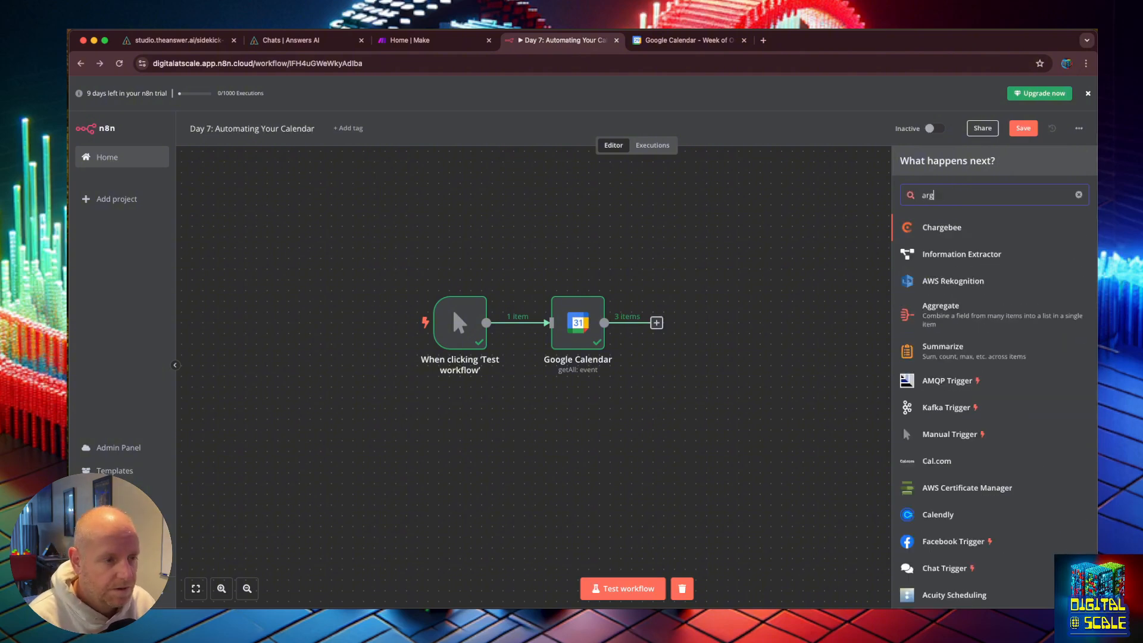
key(BackSpace)
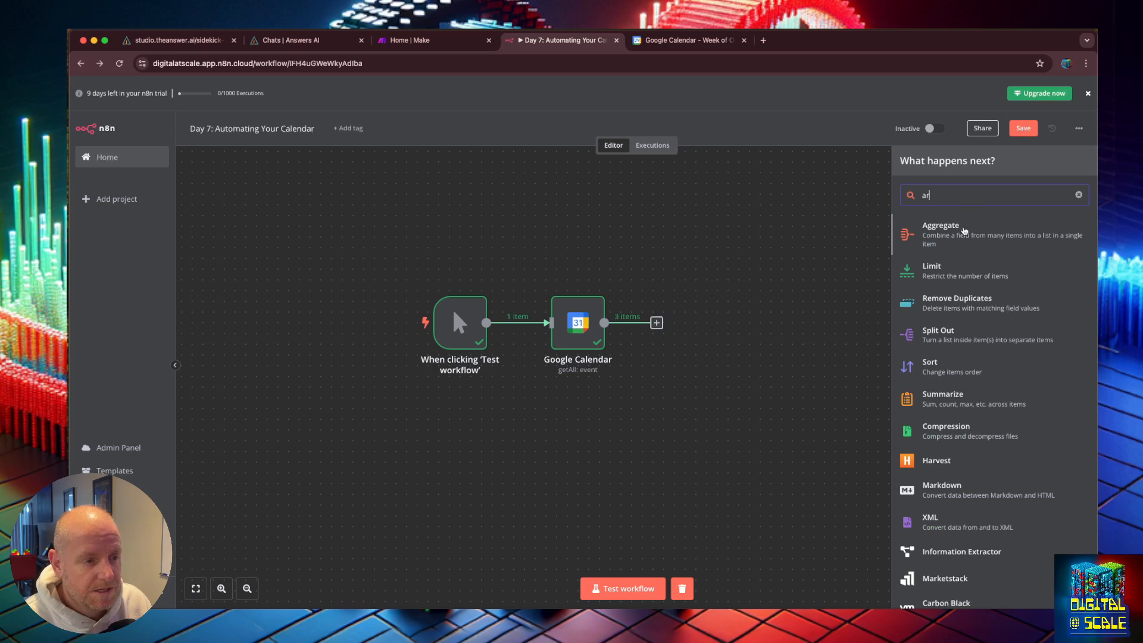
key(Return)
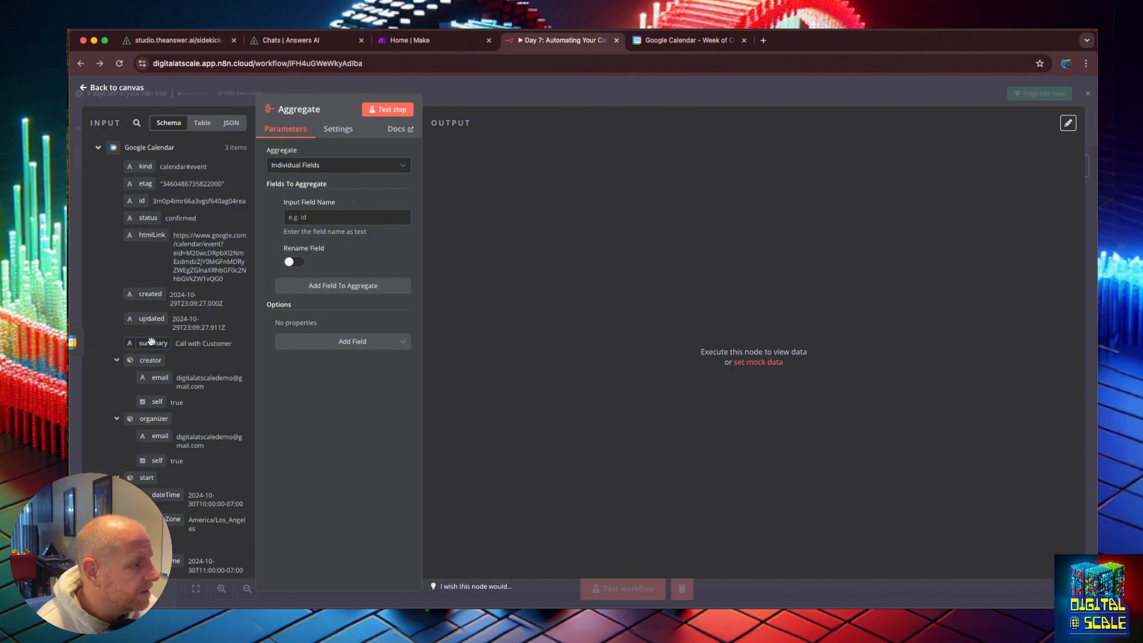
Step: Add summary, creator.email, organizer.email and start.dateTime as fields to aggregate from the Google Calendar input
click(306, 218)
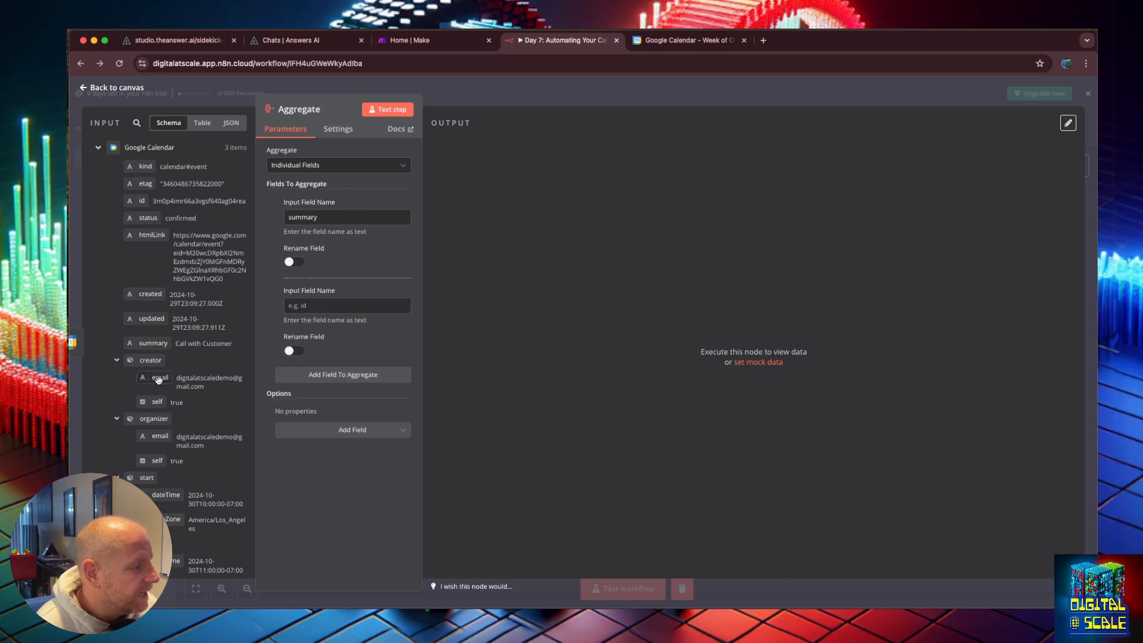
drag(157, 379, 305, 306)
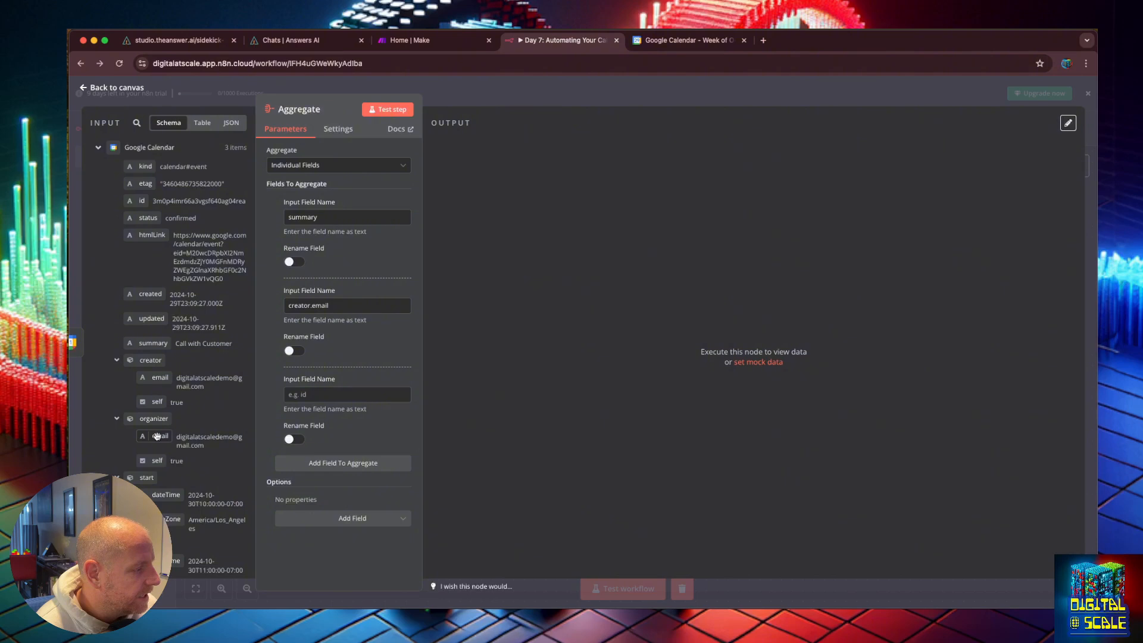
drag(156, 436, 298, 394)
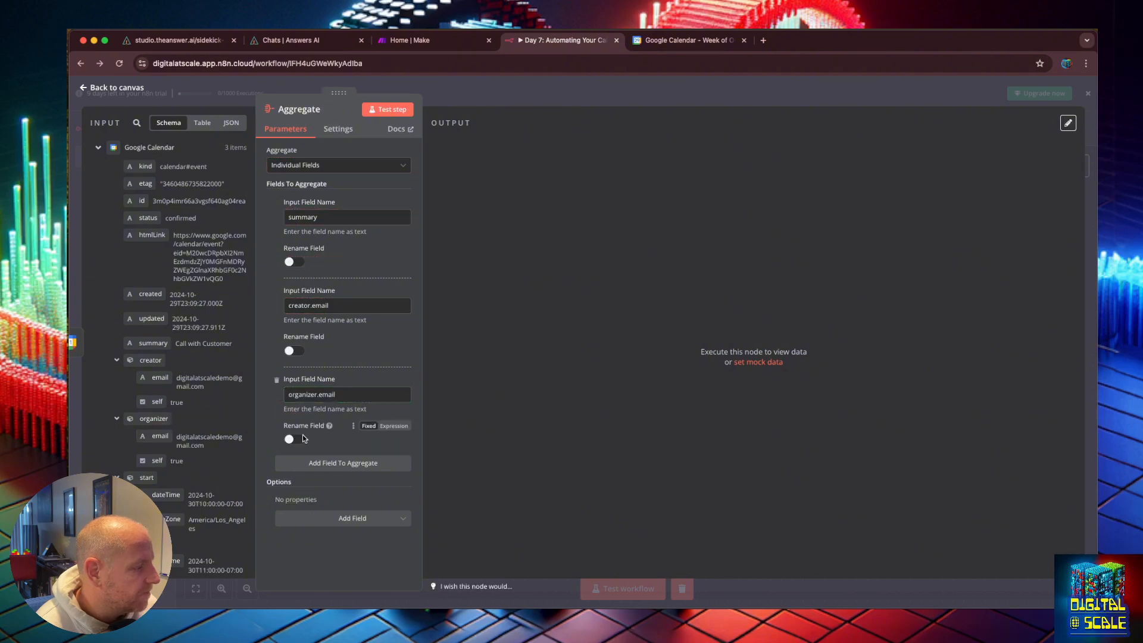
scroll(165, 407, down, 3)
drag(163, 395, 324, 483)
Step: Add end.dateTime and htmlLink as further aggregate fields and test the Aggregate step
click(357, 464)
scroll(340, 520, down, 2)
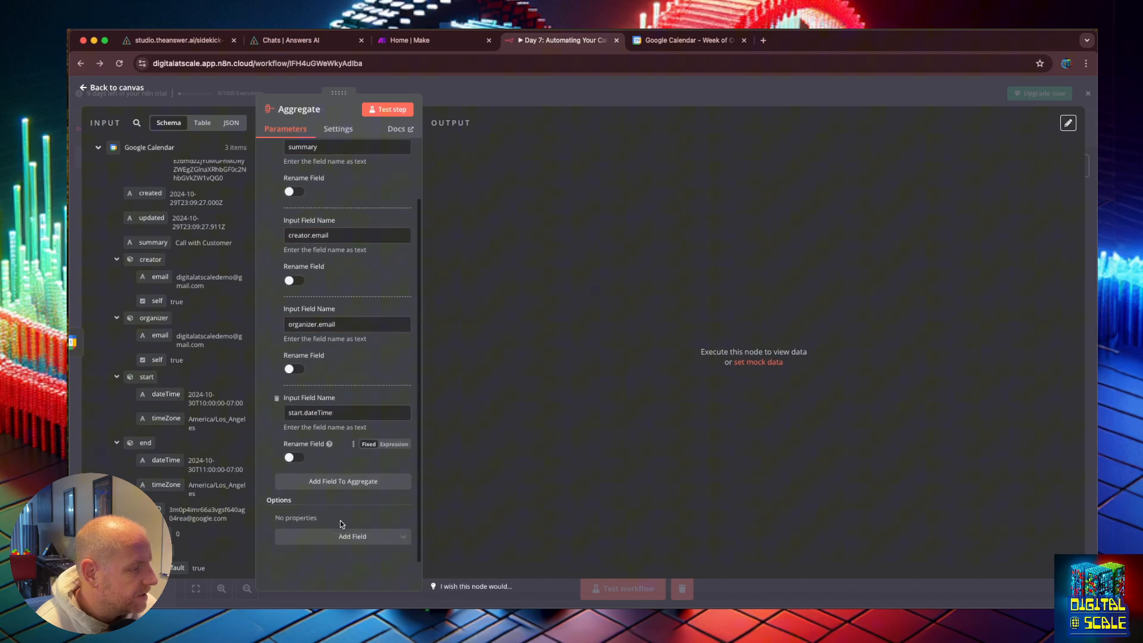
click(335, 487)
drag(166, 460, 302, 503)
scroll(347, 484, down, 2)
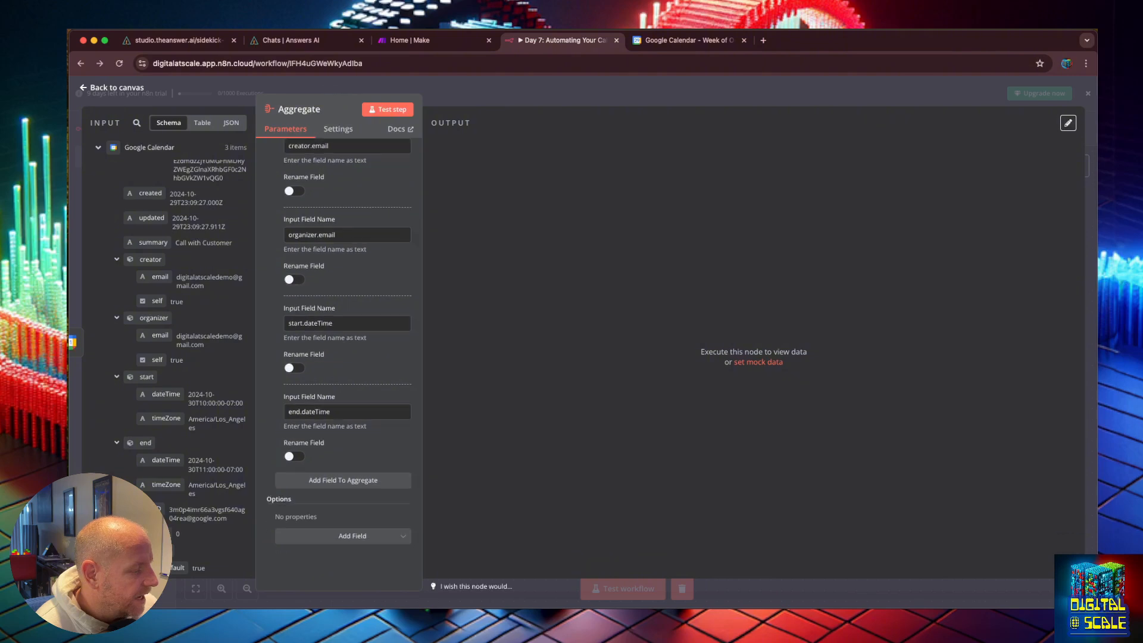
scroll(191, 417, down, 1)
click(402, 110)
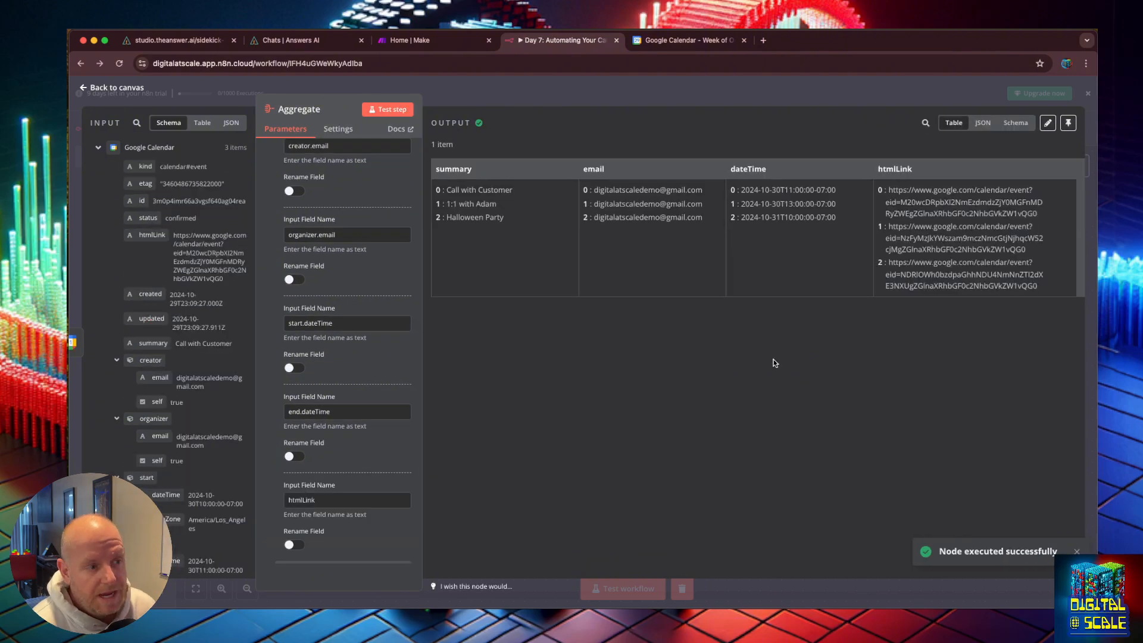
drag(606, 516, 770, 218)
drag(769, 218, 1039, 287)
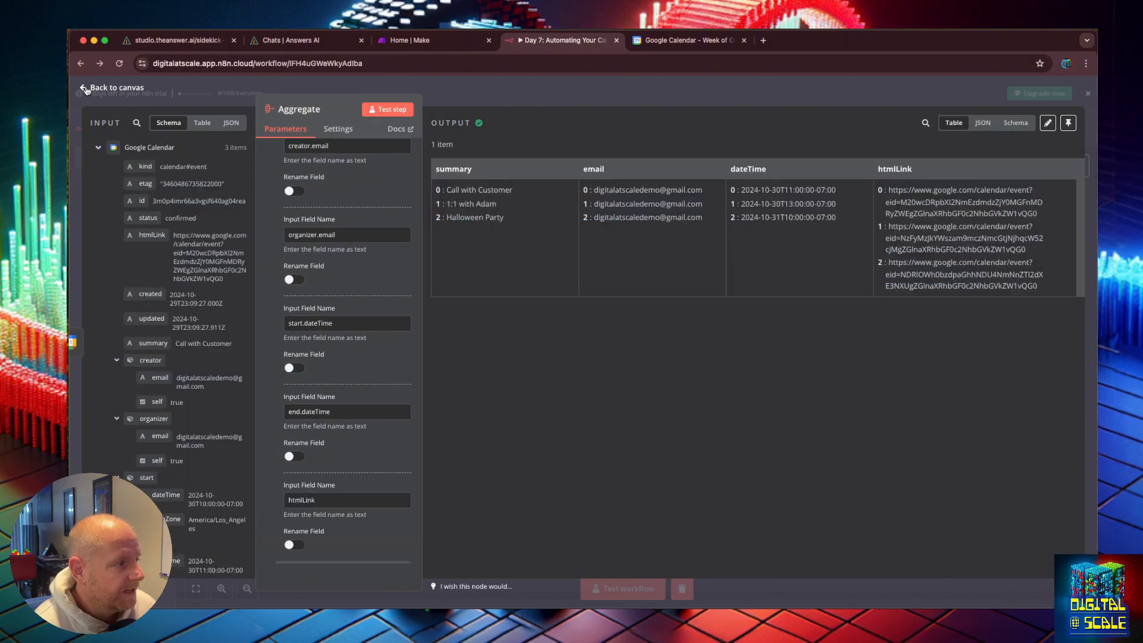
Step: Return to the canvas and add a Basic LLM Chain node after the Aggregate node
click(87, 89)
drag(697, 326, 713, 308)
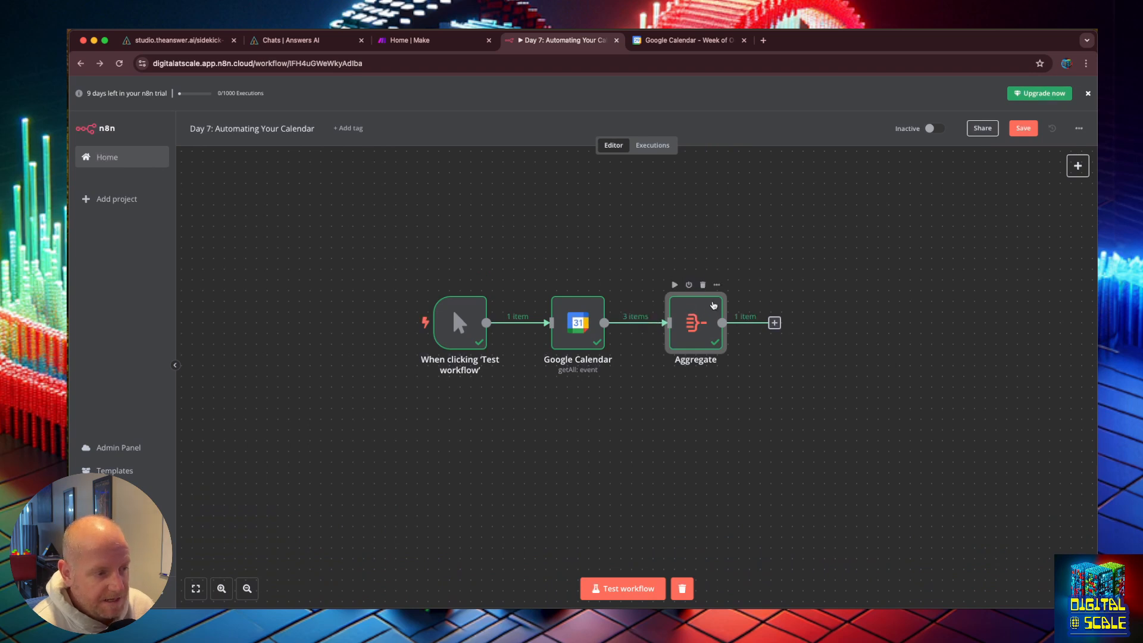
click(774, 325)
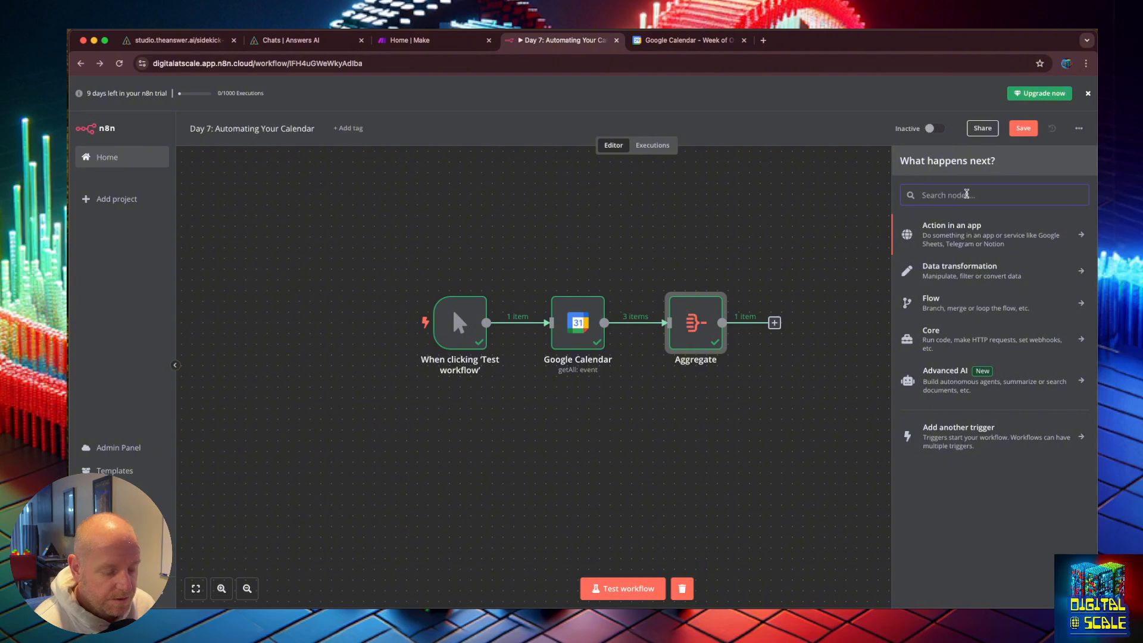
text(ll)
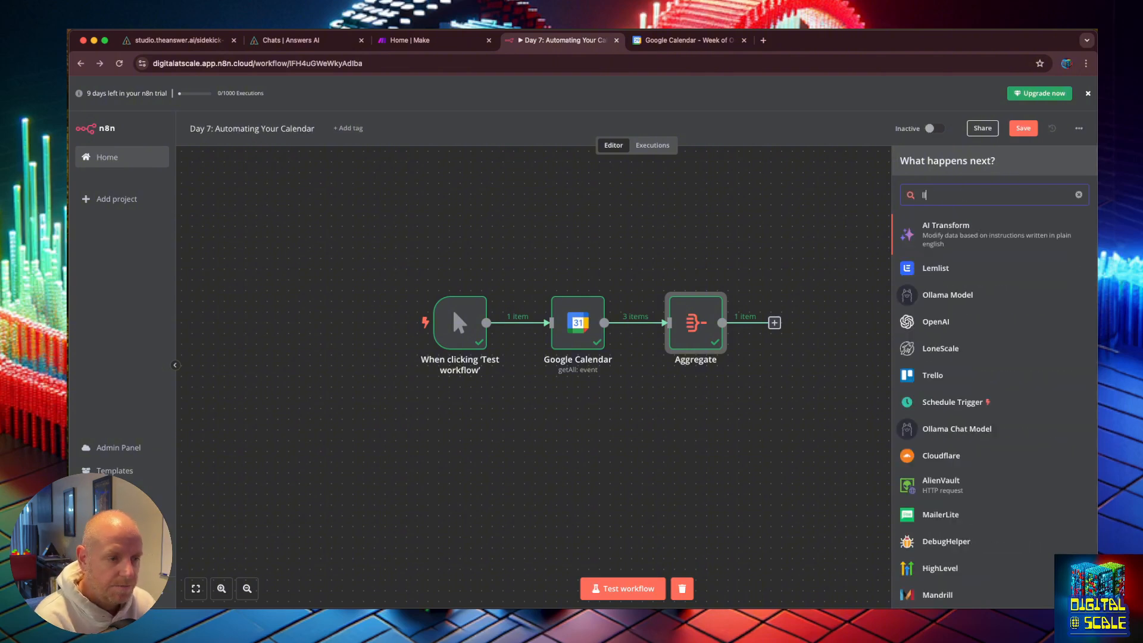
text(m)
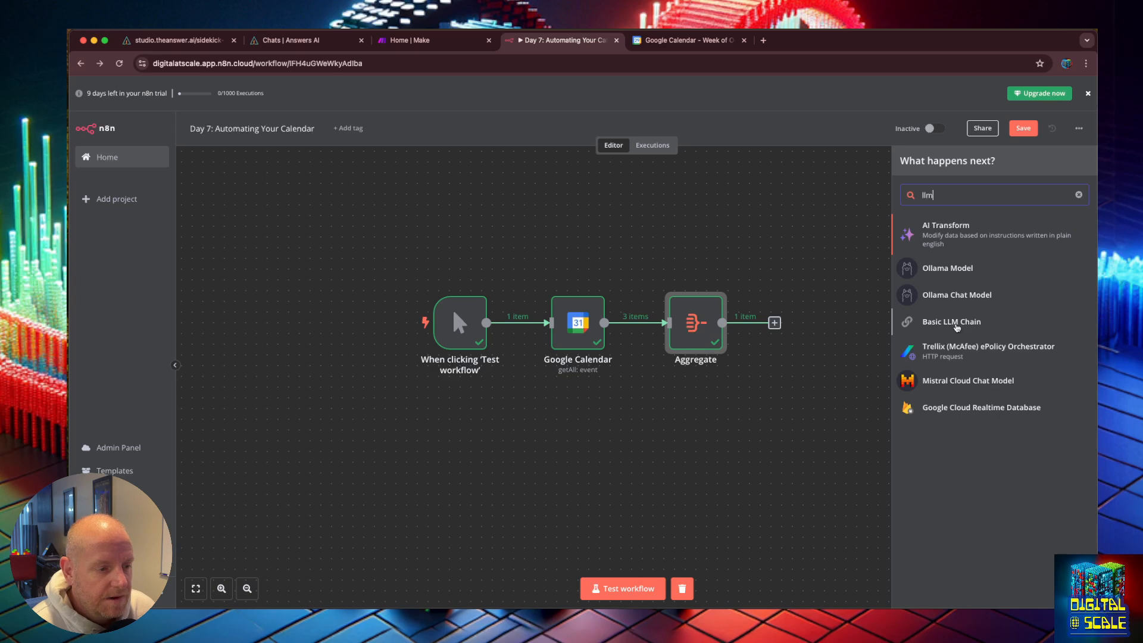
click(956, 322)
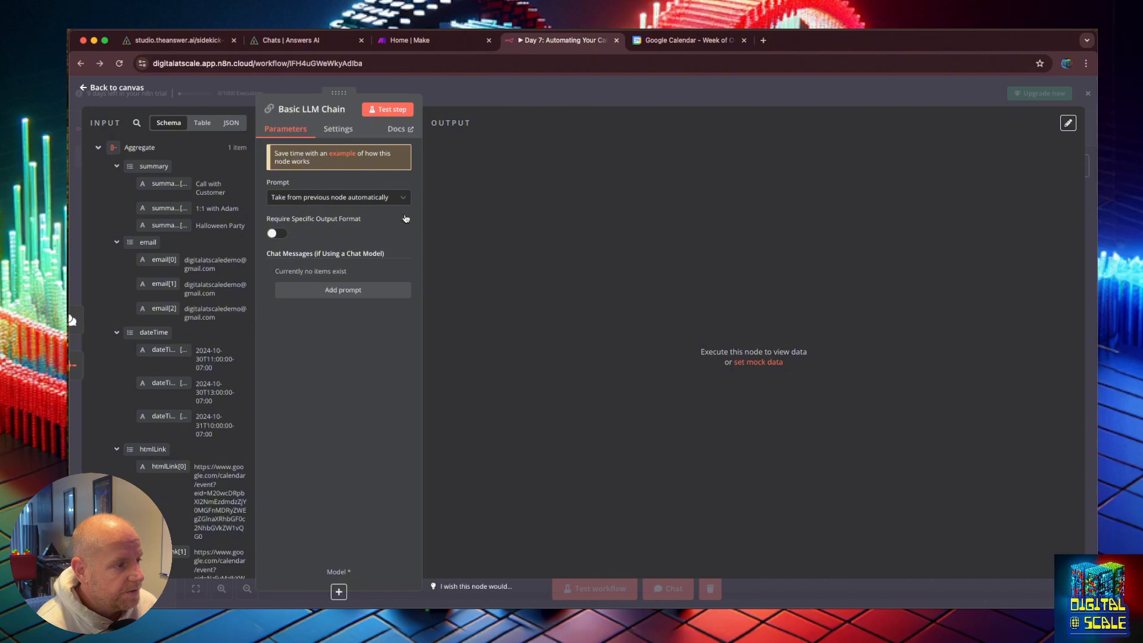
Step: Set the prompt source to Define below and open the Text field in the expression editor
click(402, 197)
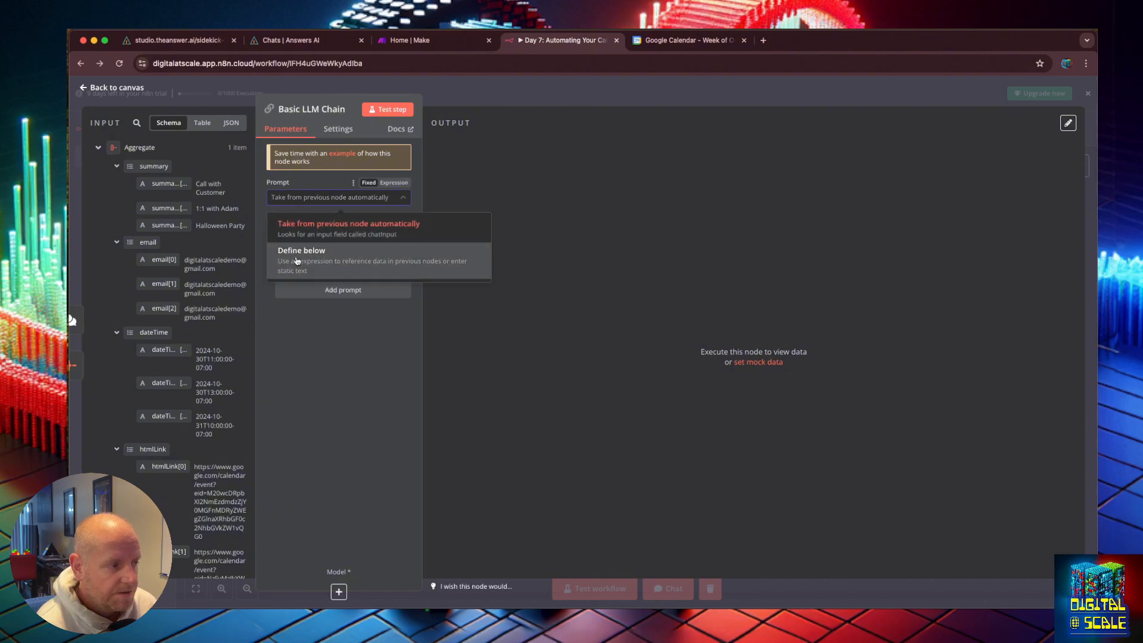
click(296, 260)
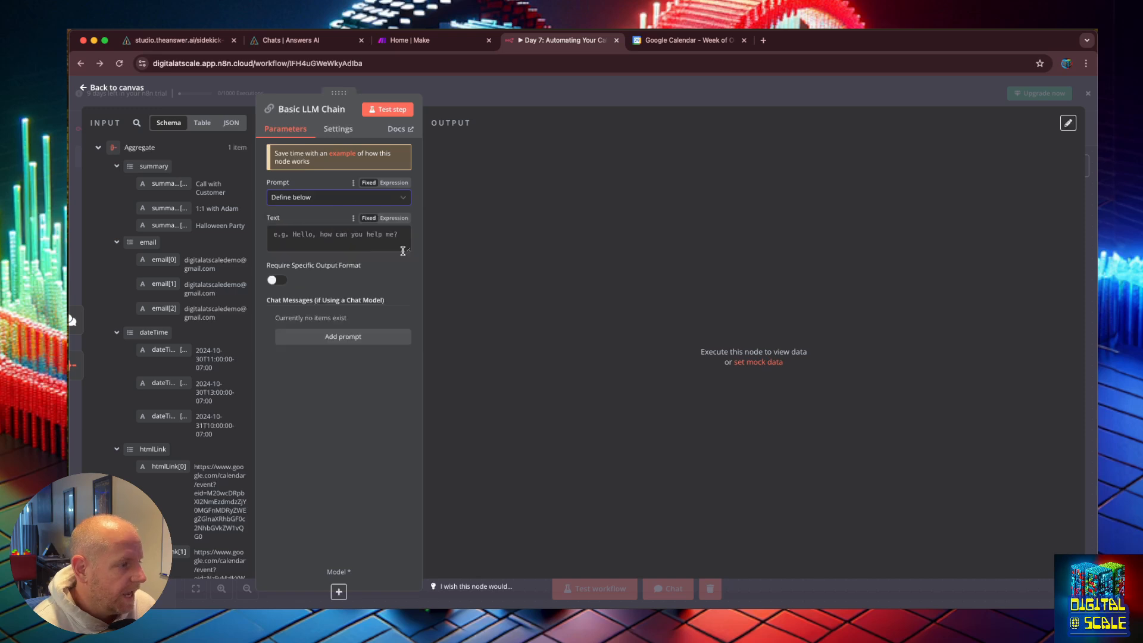
click(410, 247)
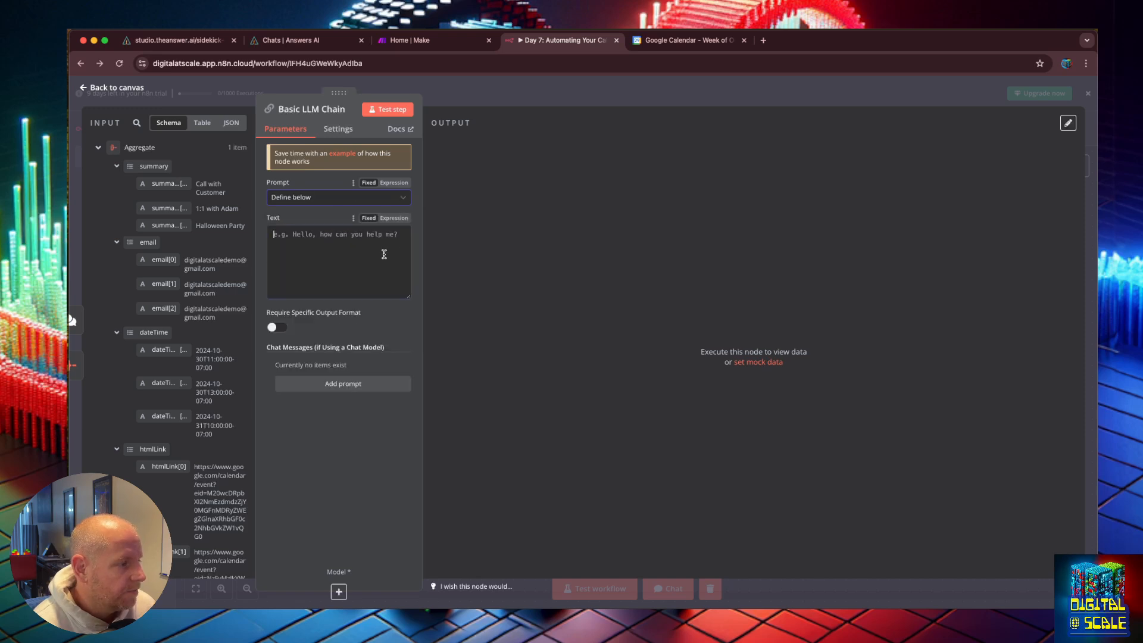
click(392, 218)
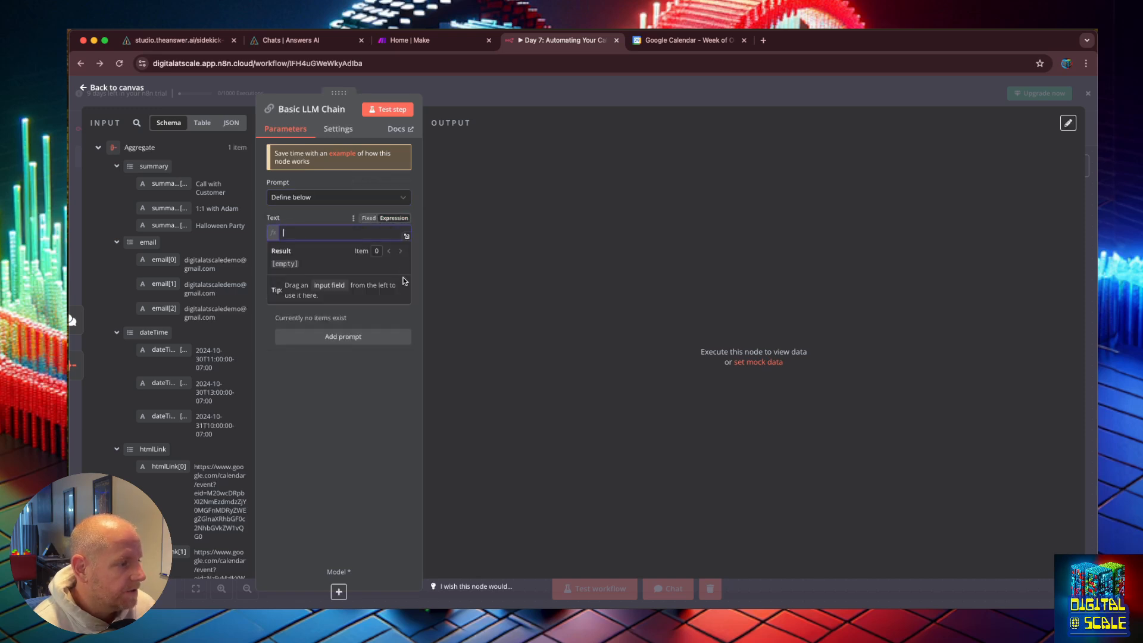
click(406, 233)
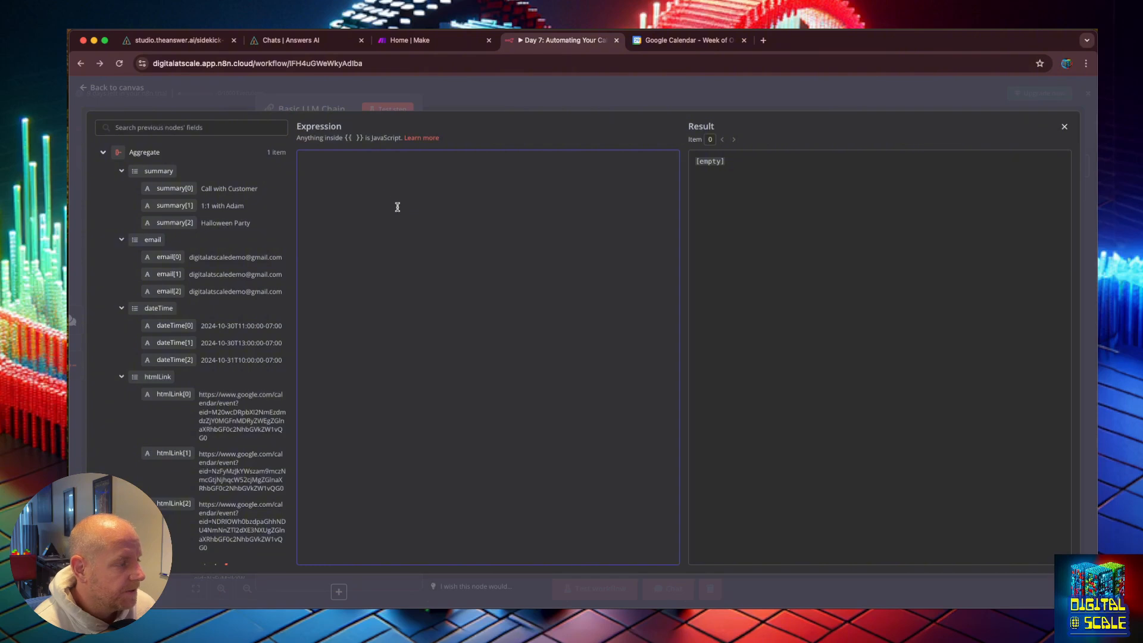
Step: Write the prompt's opening line: "you are an AI assistant that has access to a users calendar."
text(u are)
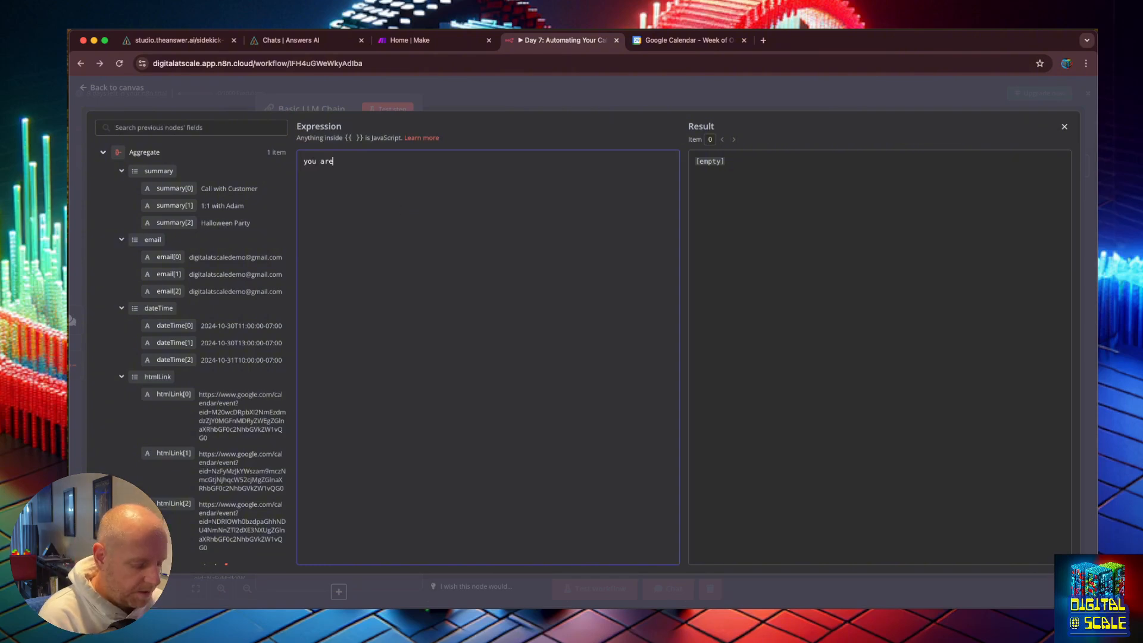
text( an AI )
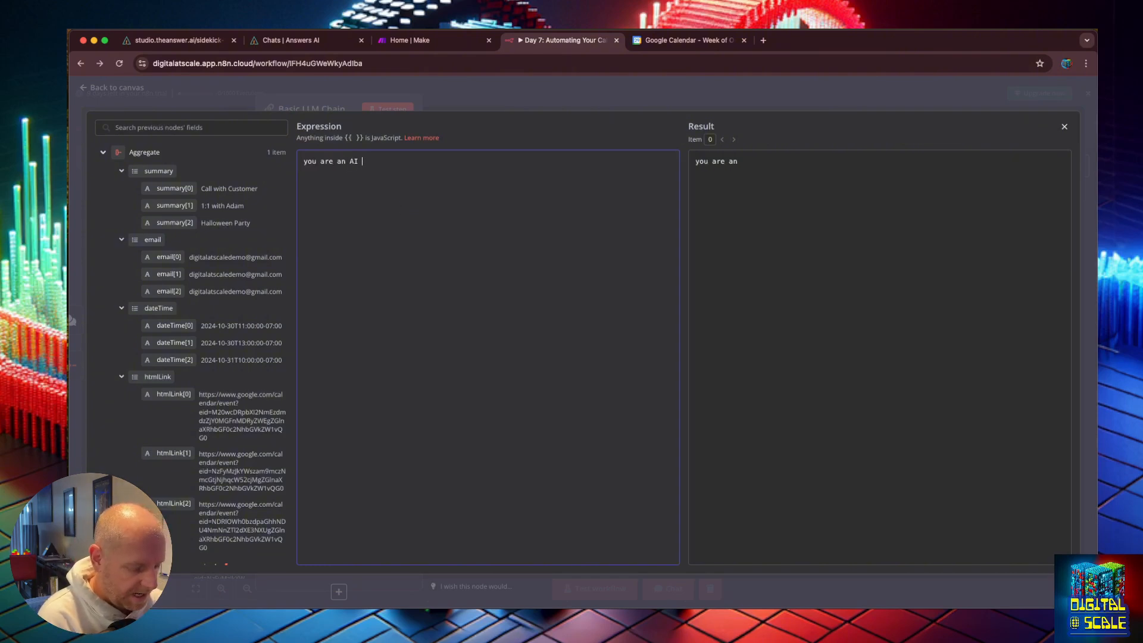
text(assistant that )
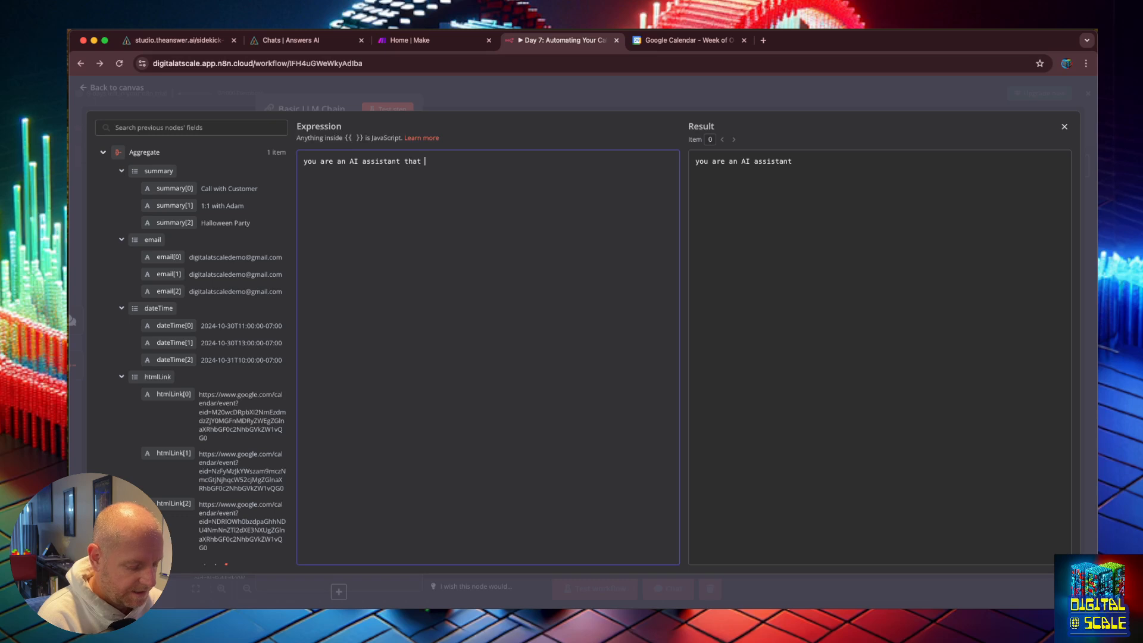
text(has access to the)
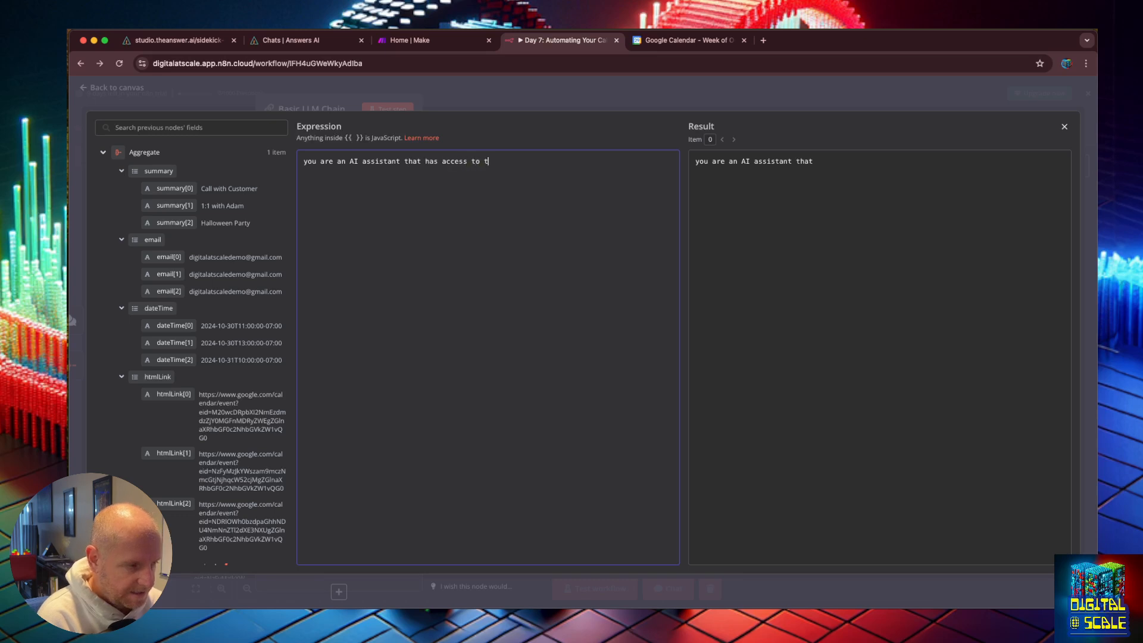
key(BackSpace)
key(BackSpace)
key(BackSpace)
key(BackSpace)
text(a users )
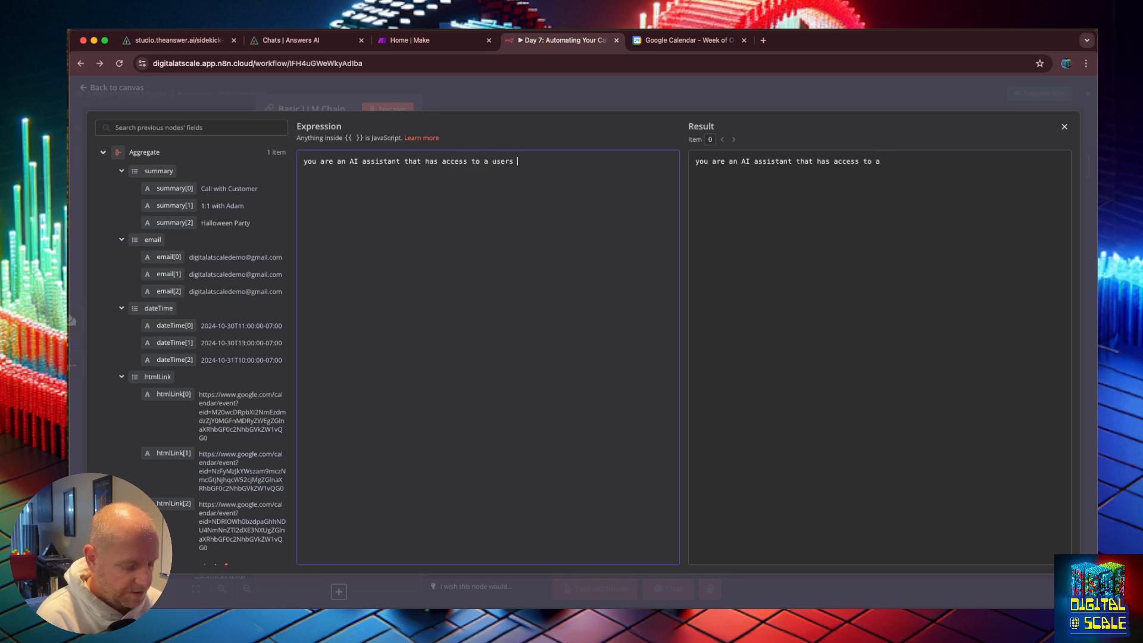
text(calendar.)
Step: Add the line "Here is a summary of the events this week" followed by <events_summary> and </events_summary> tags
key(Return)
key(Return)
text(Here )
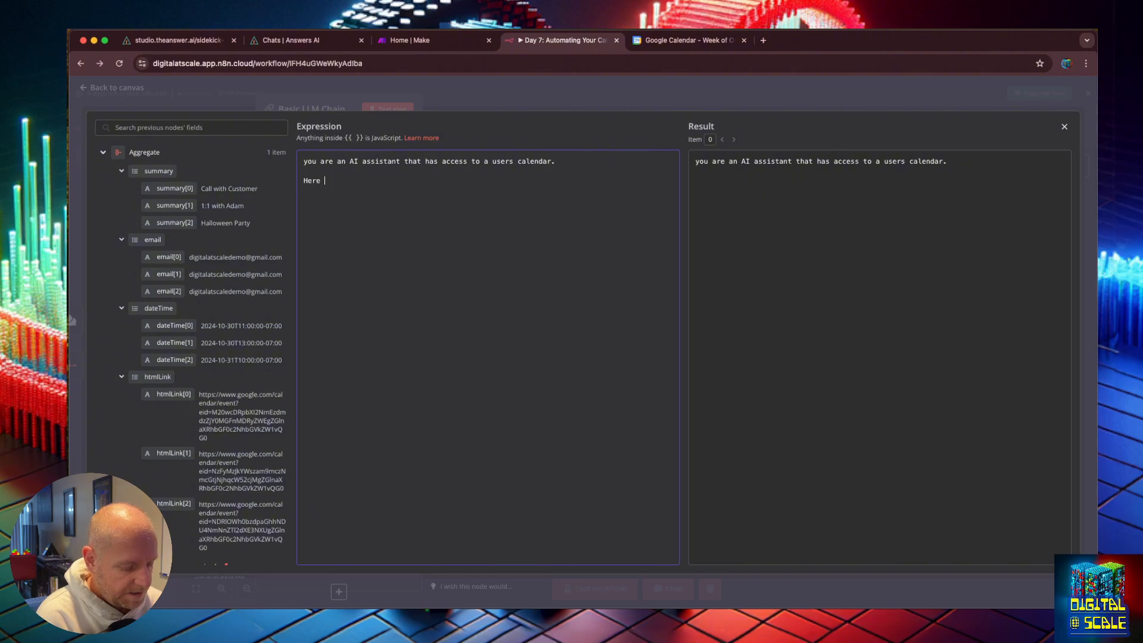
text(is a summary of the )
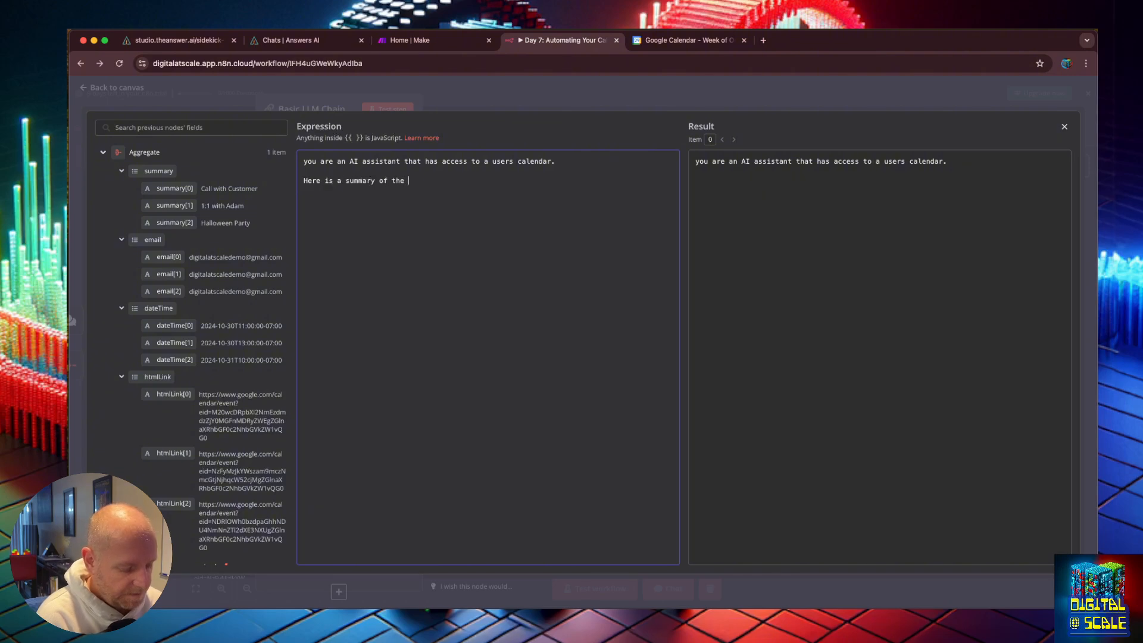
text(events this week )
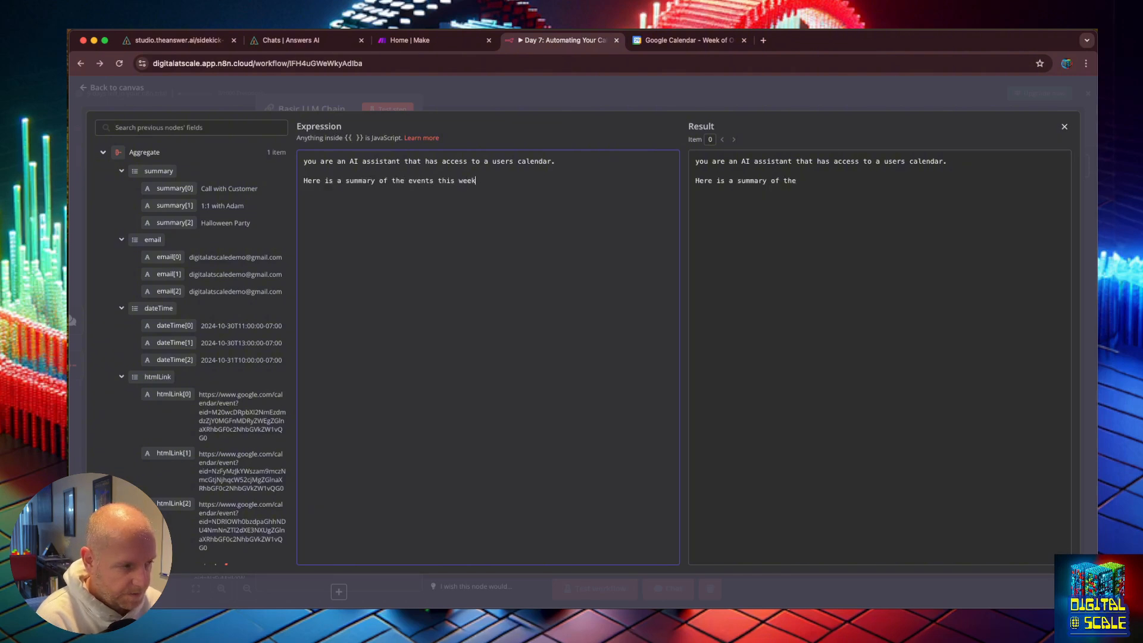
text(<events)
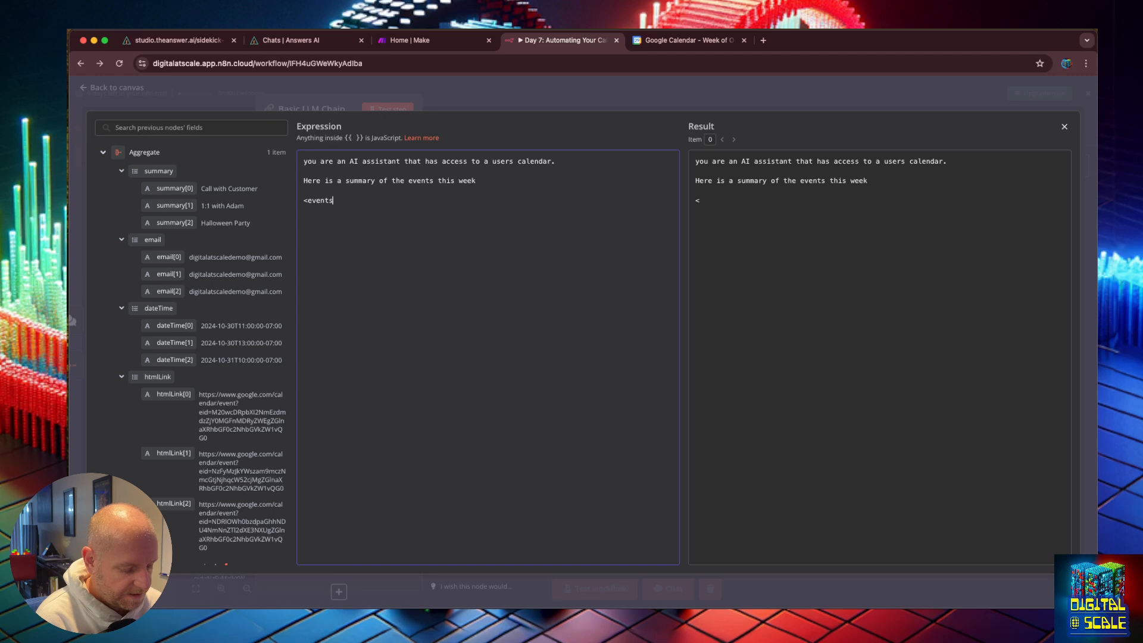
text(_summary>)
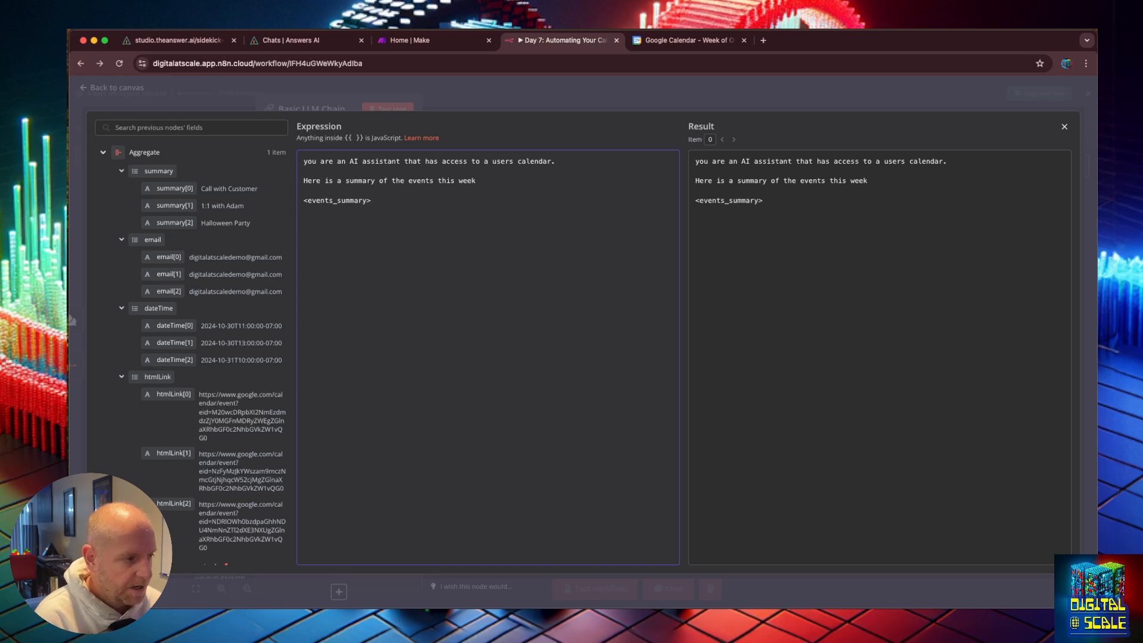
text(<)
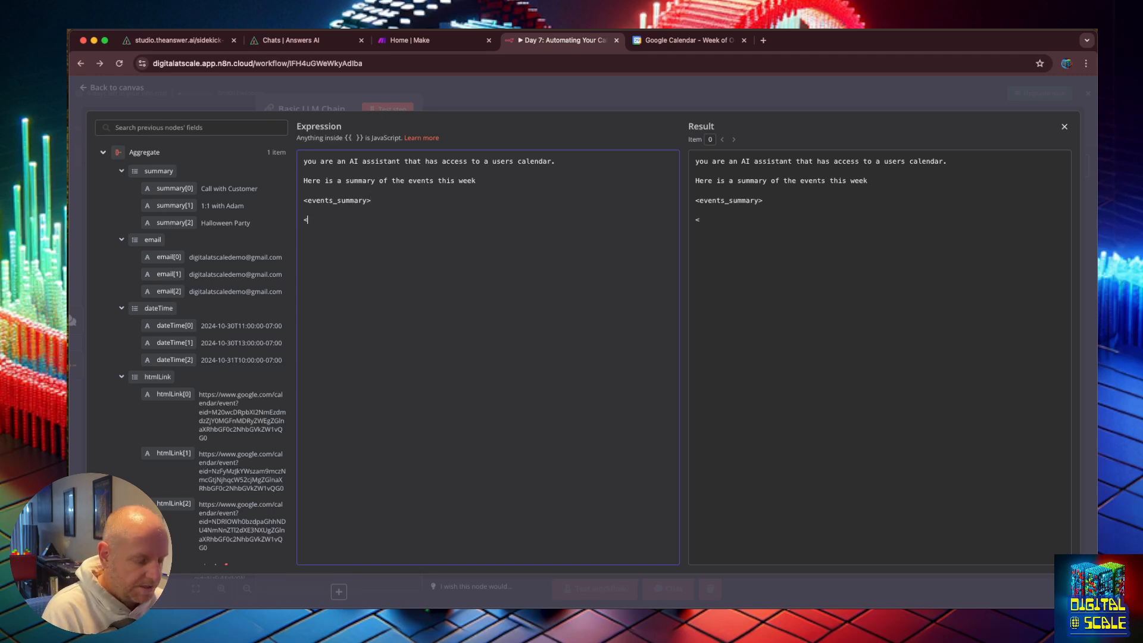
text(/events)
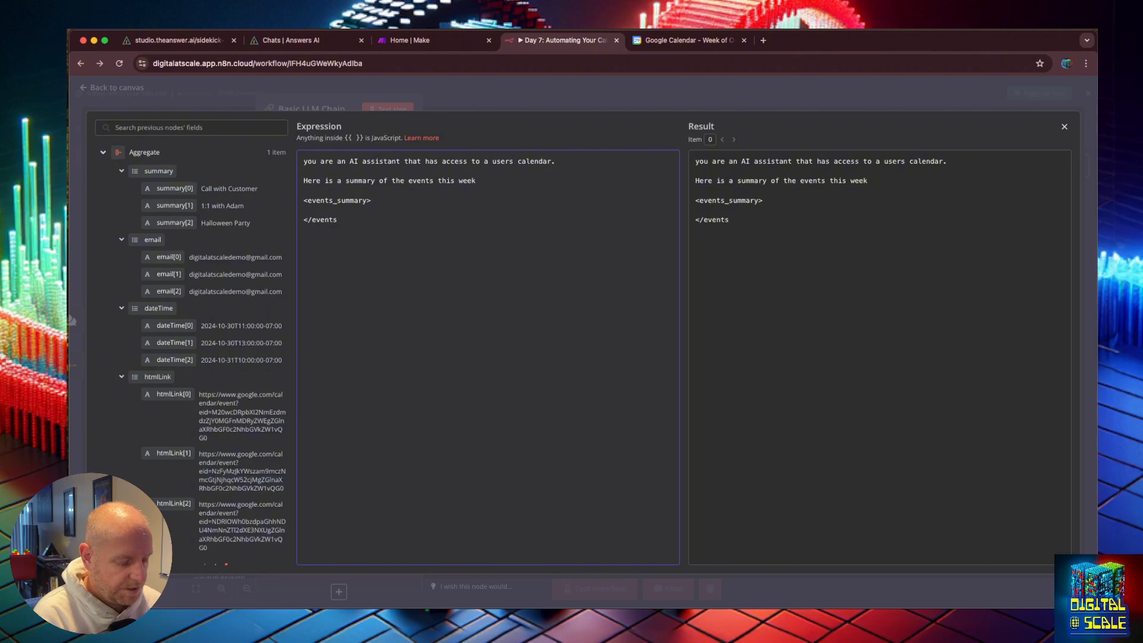
text(_summary>)
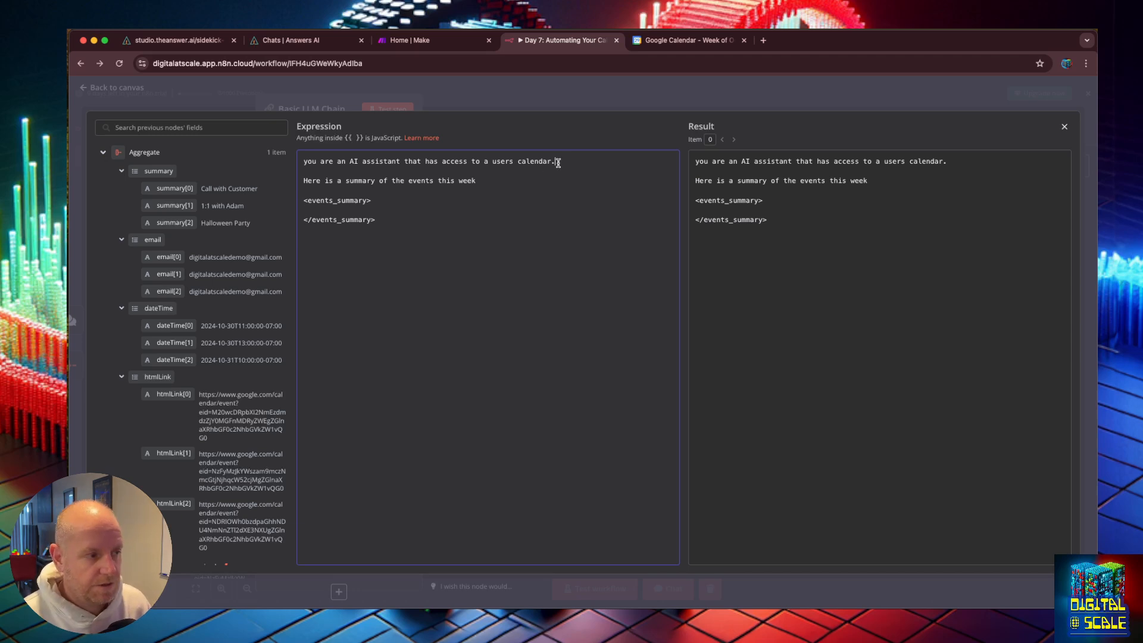
Step: Insert the aggregated summary, email, dateTime and htmlLink fields between the events_summary tags
click(494, 186)
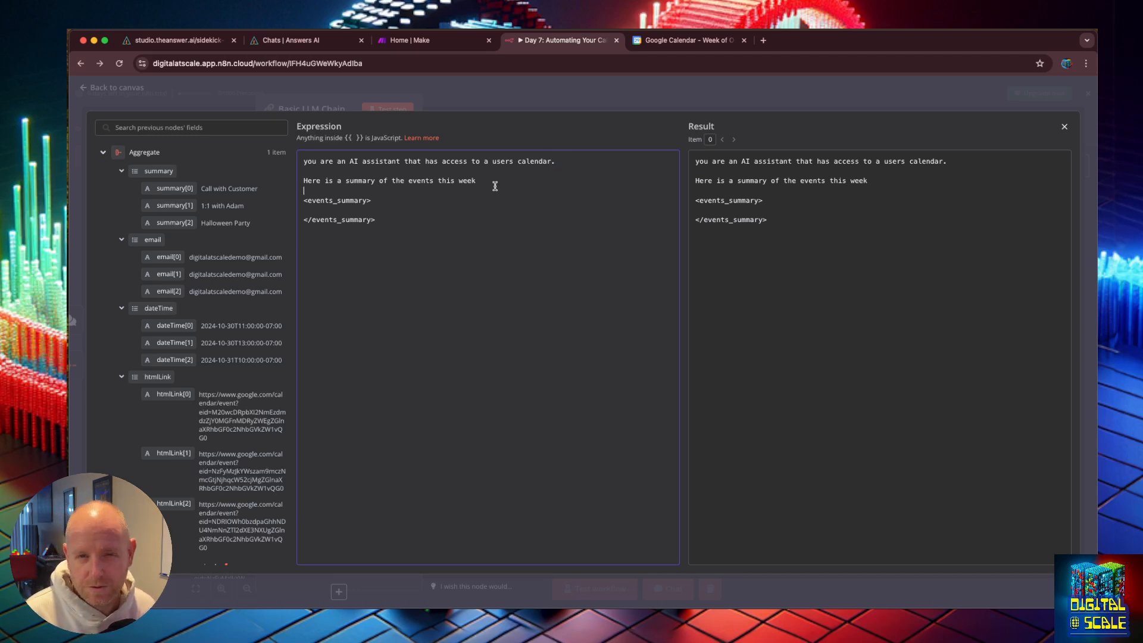
click(389, 213)
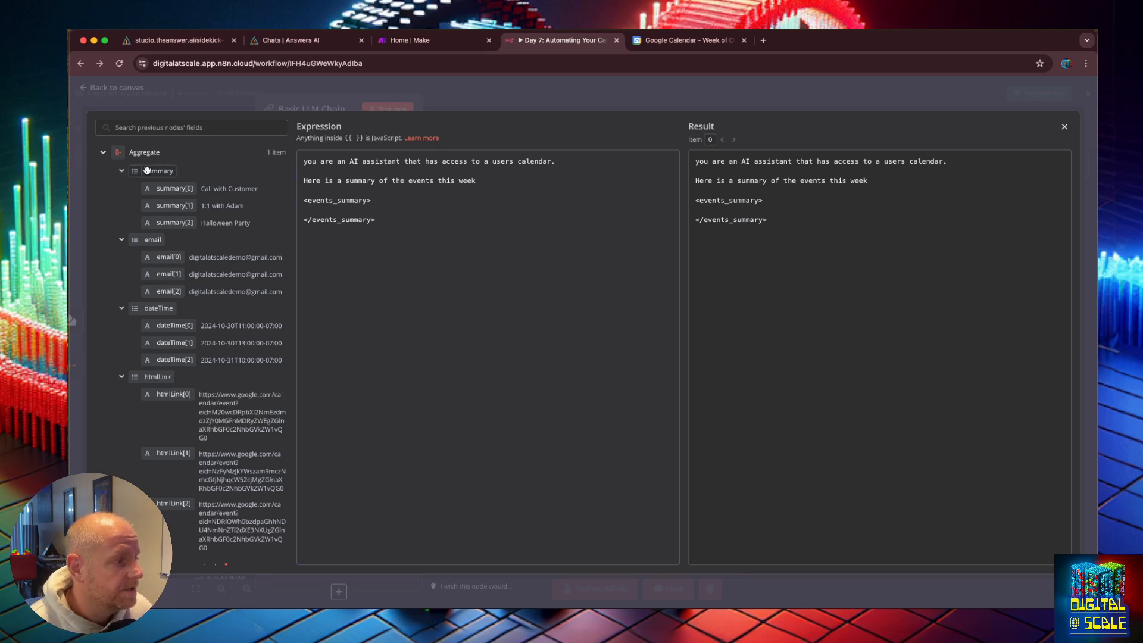
drag(147, 170, 328, 212)
drag(153, 240, 390, 210)
drag(158, 308, 460, 210)
drag(158, 376, 595, 210)
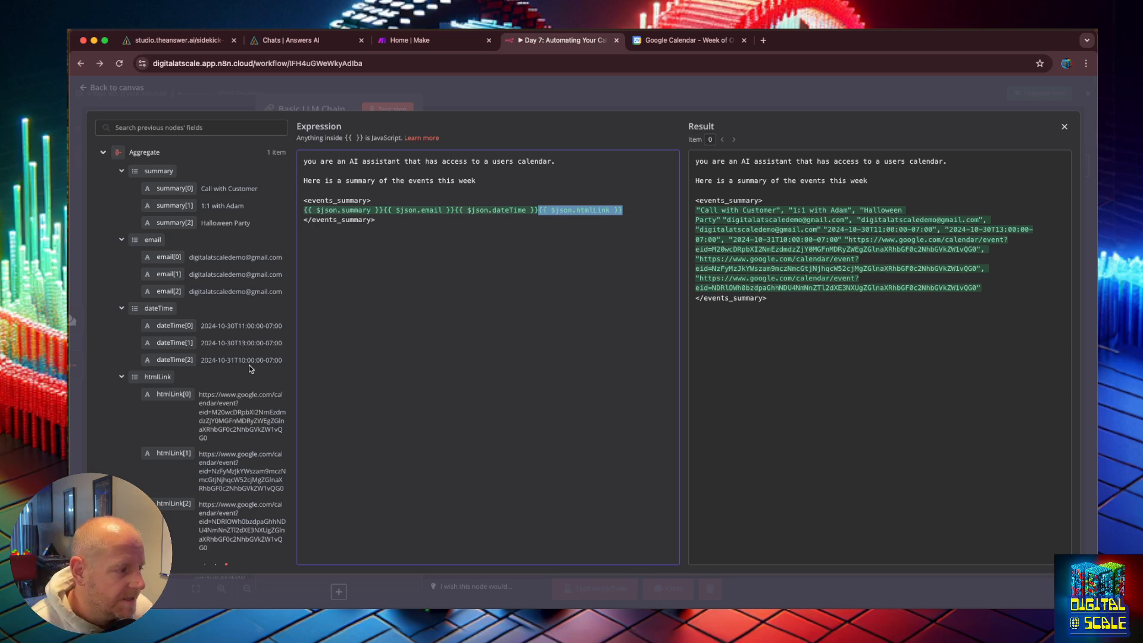
Step: Add the final prompt line "Give the user a summary of the week, with links to their events for quick access" and close the expression editor
scroll(248, 366, down, 2)
click(401, 220)
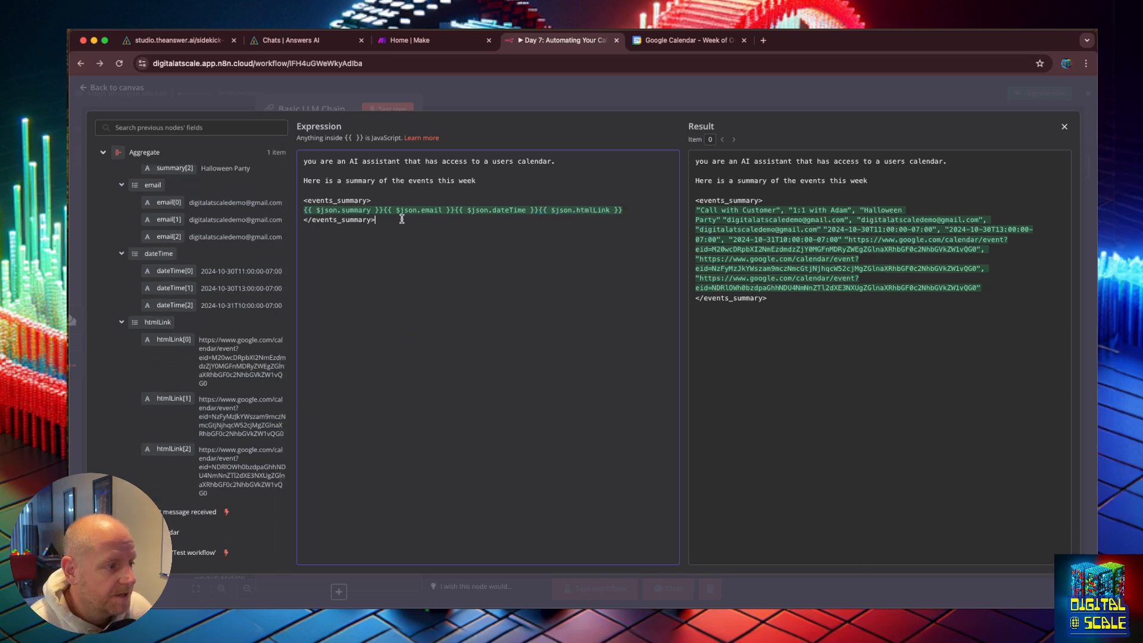
key(Return)
text(Give )
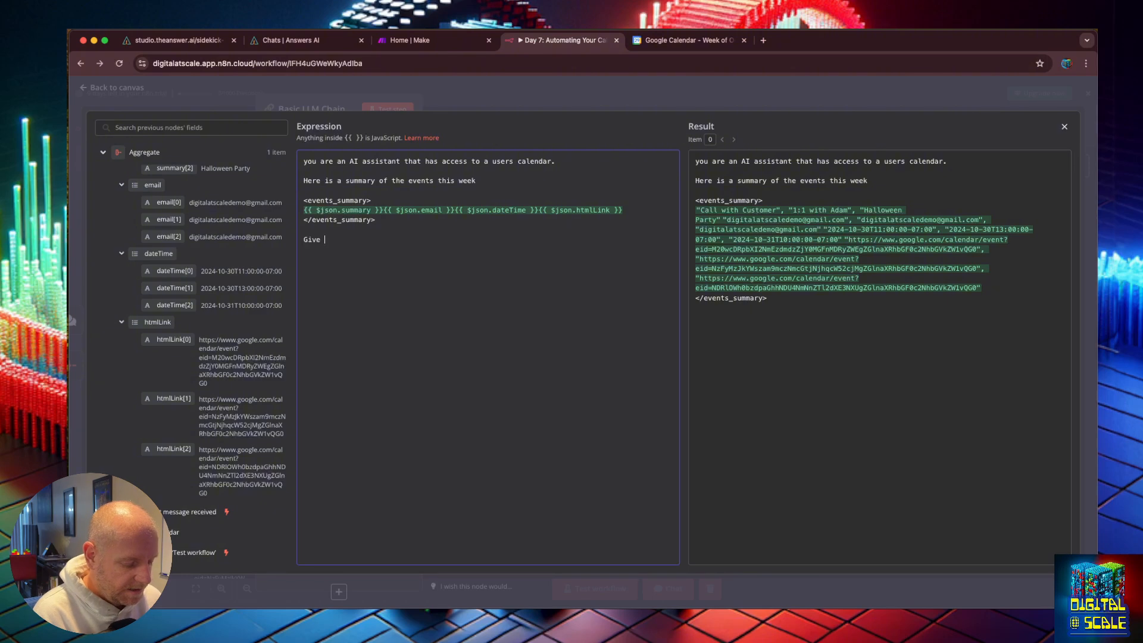
text(the user a detailed)
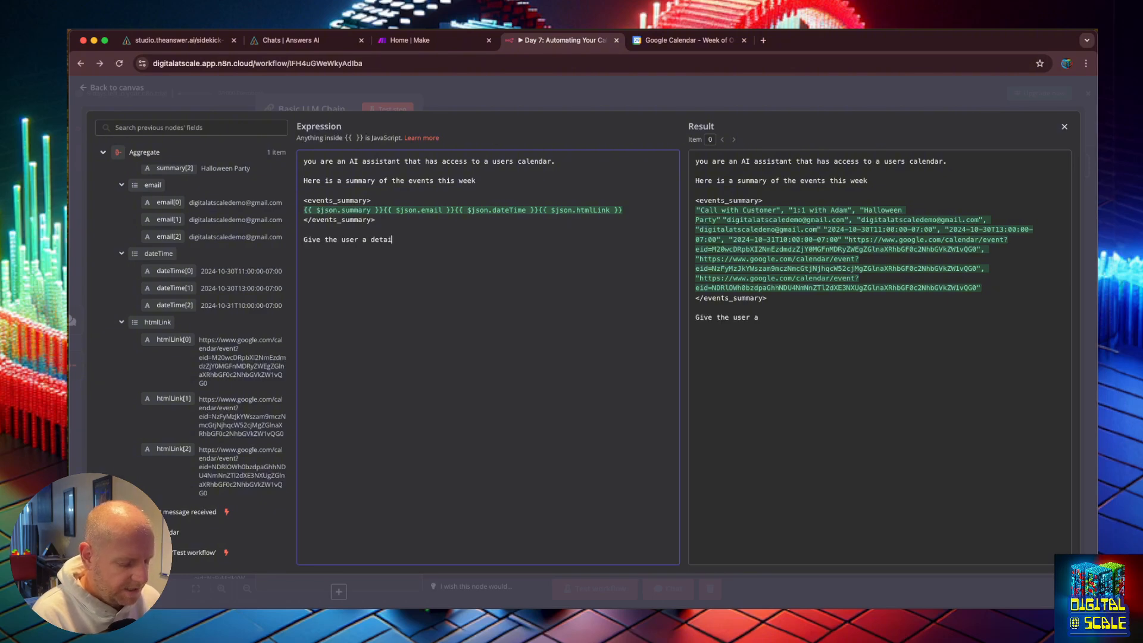
key(BackSpace)
key(BackSpace)
key(BackSpace)
key(BackSpace)
key(BackSpace)
key(BackSpace)
key(BackSpace)
key(BackSpace)
text(summar)
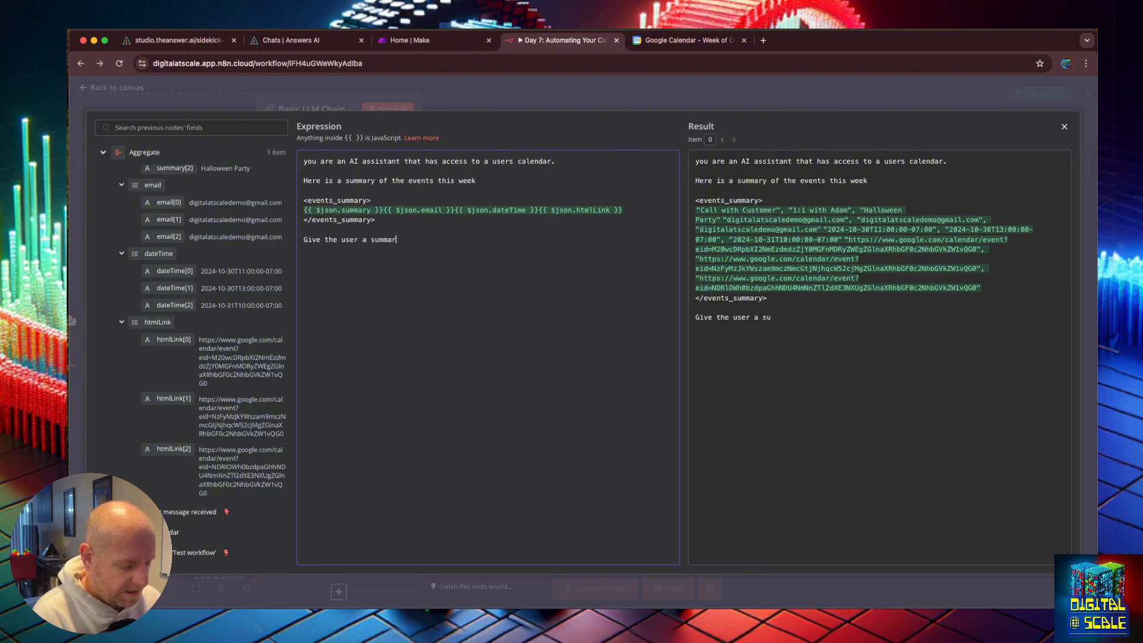
text(y of the week, with links th)
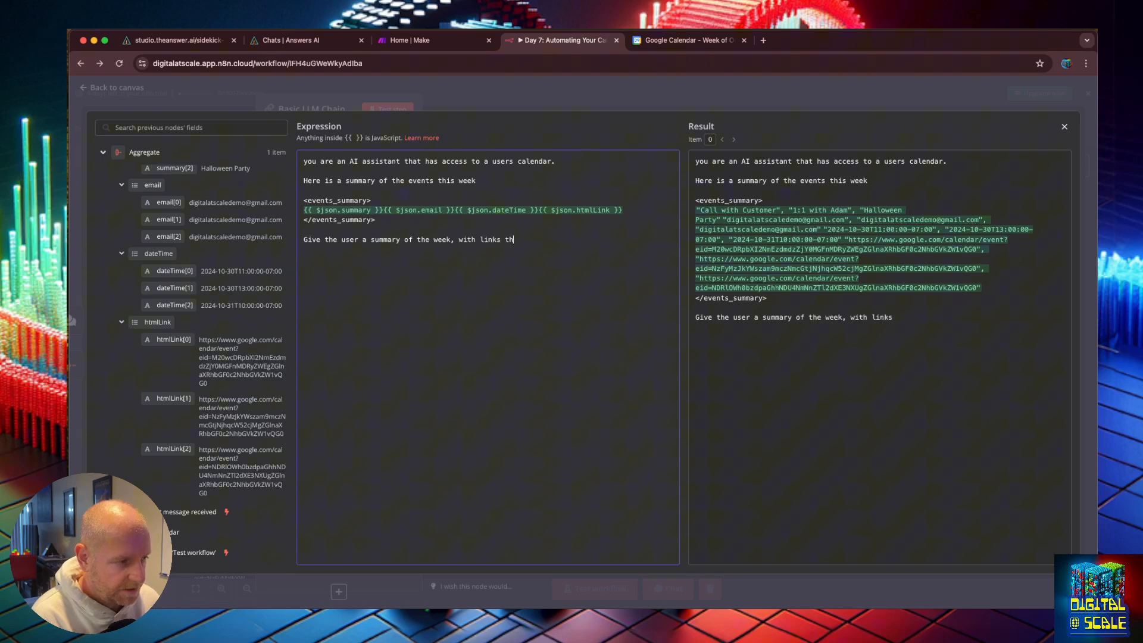
key(BackSpace)
text(o their events)
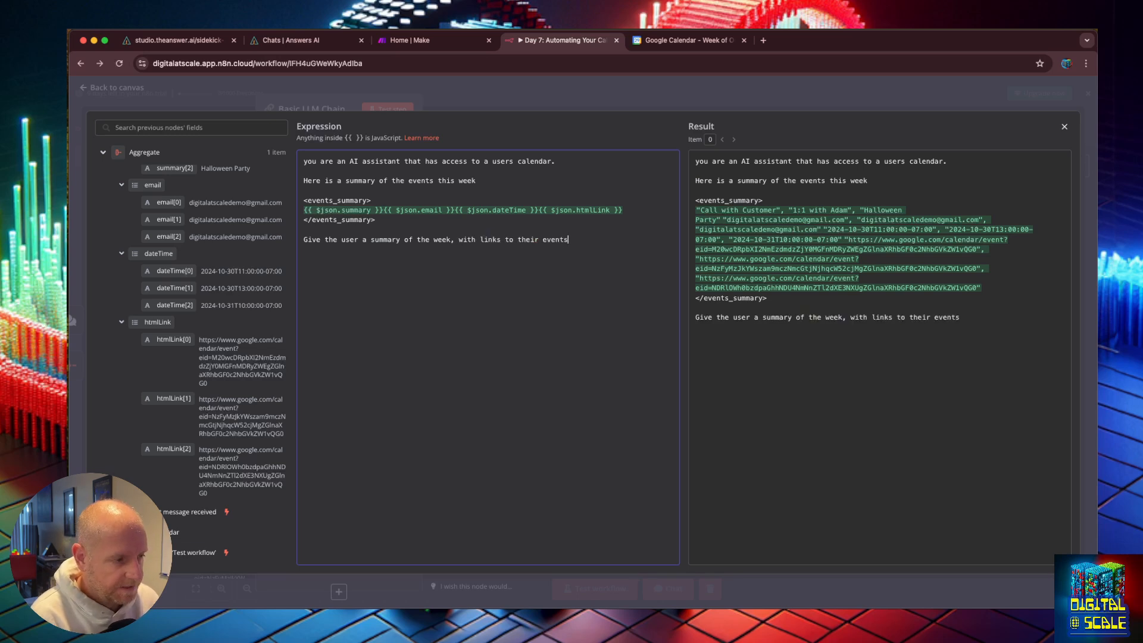
text( for quick access.)
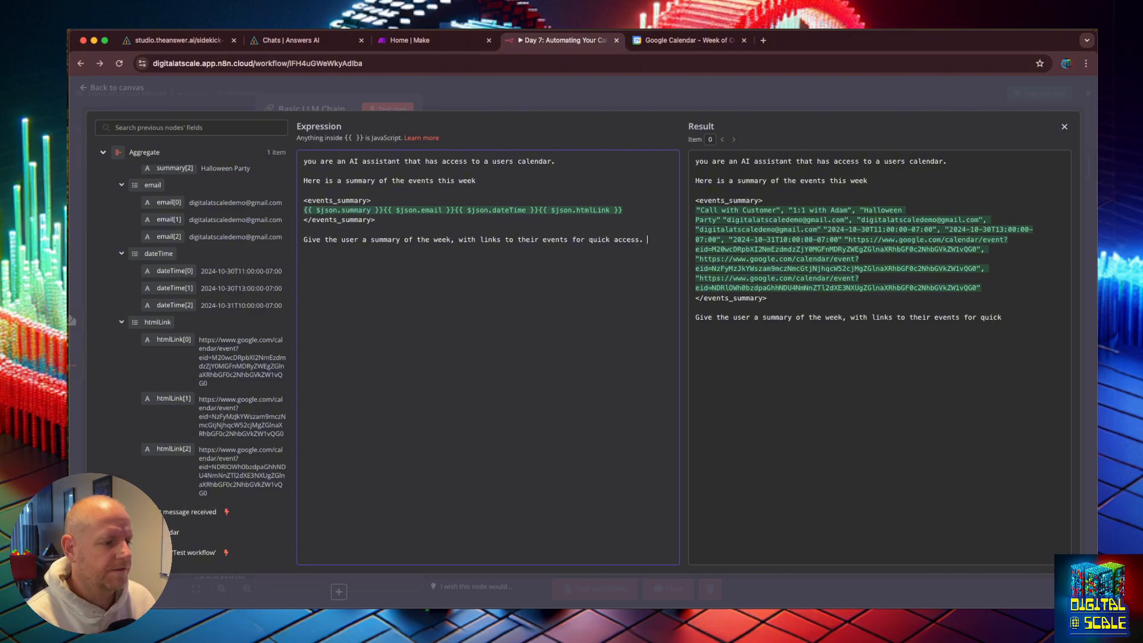
key(Escape)
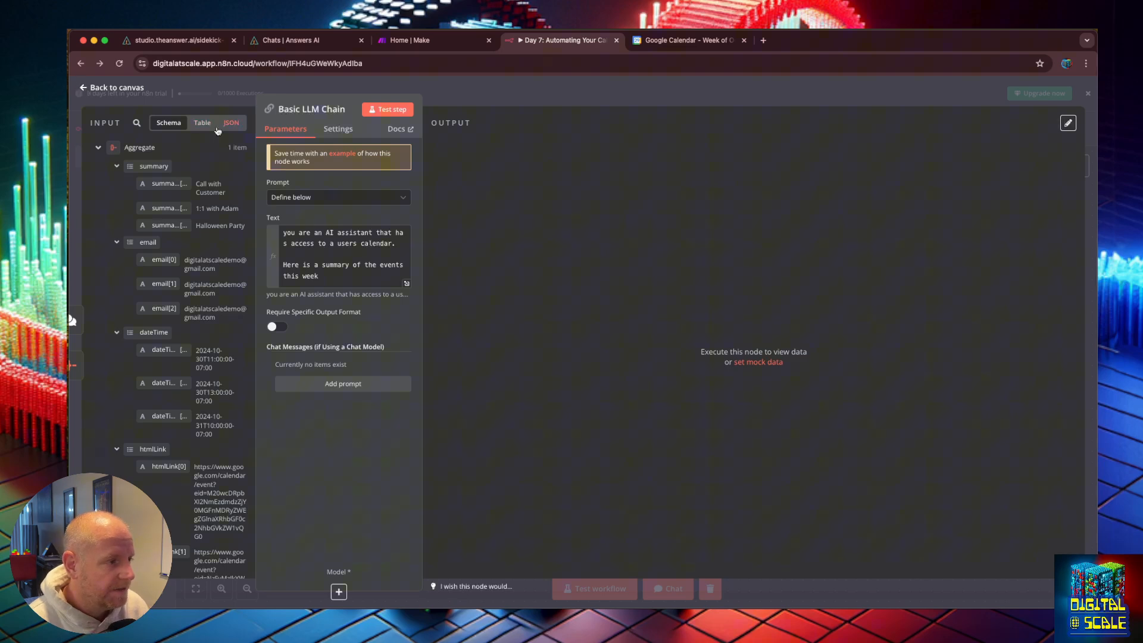
Step: Attach an OpenAI Chat Model to the Basic LLM Chain, connecting with the OpenAi account credential
click(84, 87)
click(926, 381)
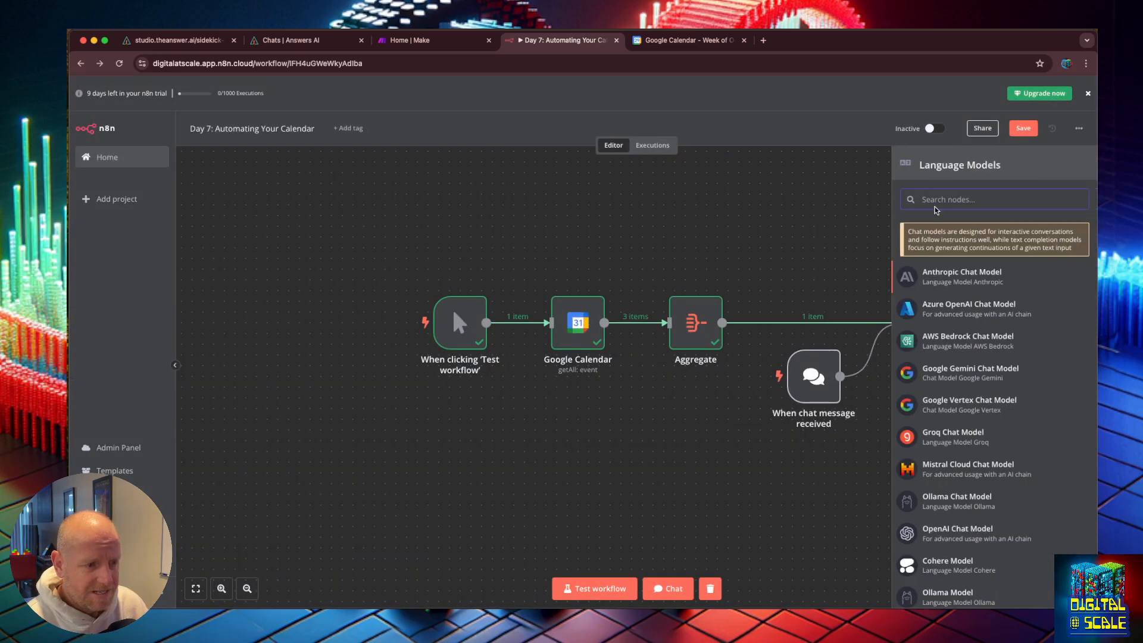
text(open)
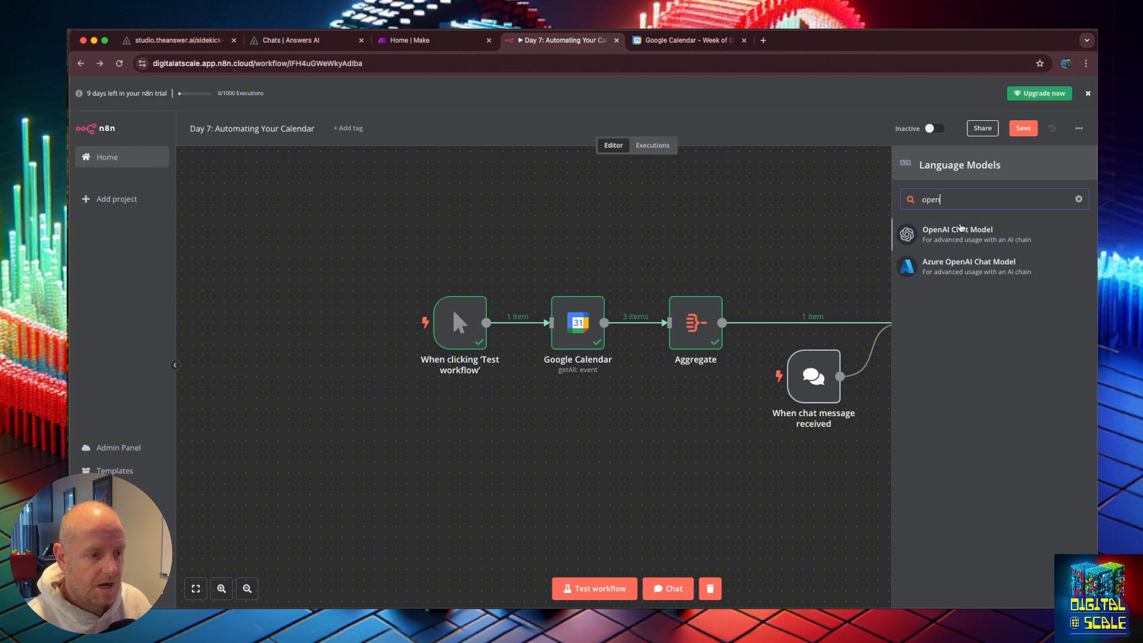
click(961, 227)
click(319, 160)
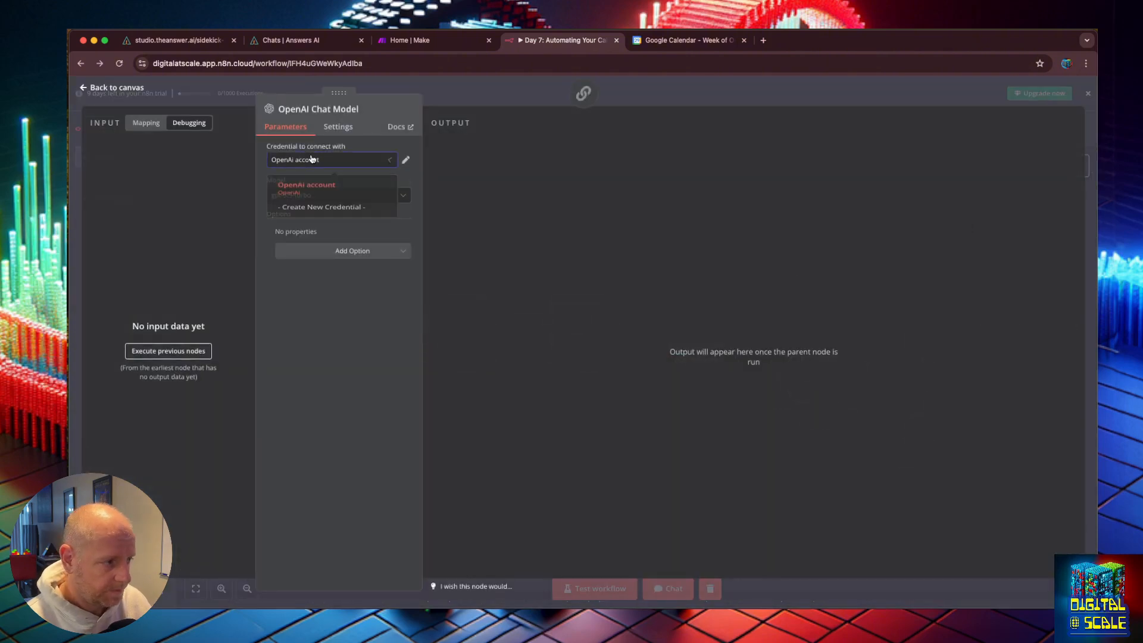
click(378, 159)
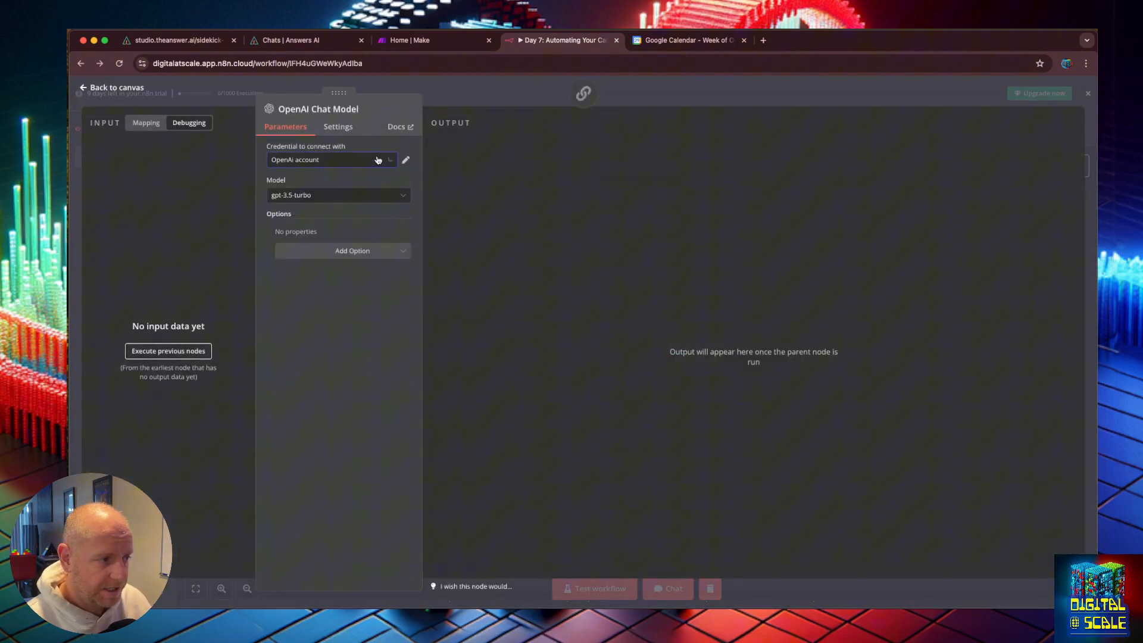
Step: Set the chat model to gpt-4o-mini and return to the workflow canvas
click(375, 195)
scroll(333, 296, down, 5)
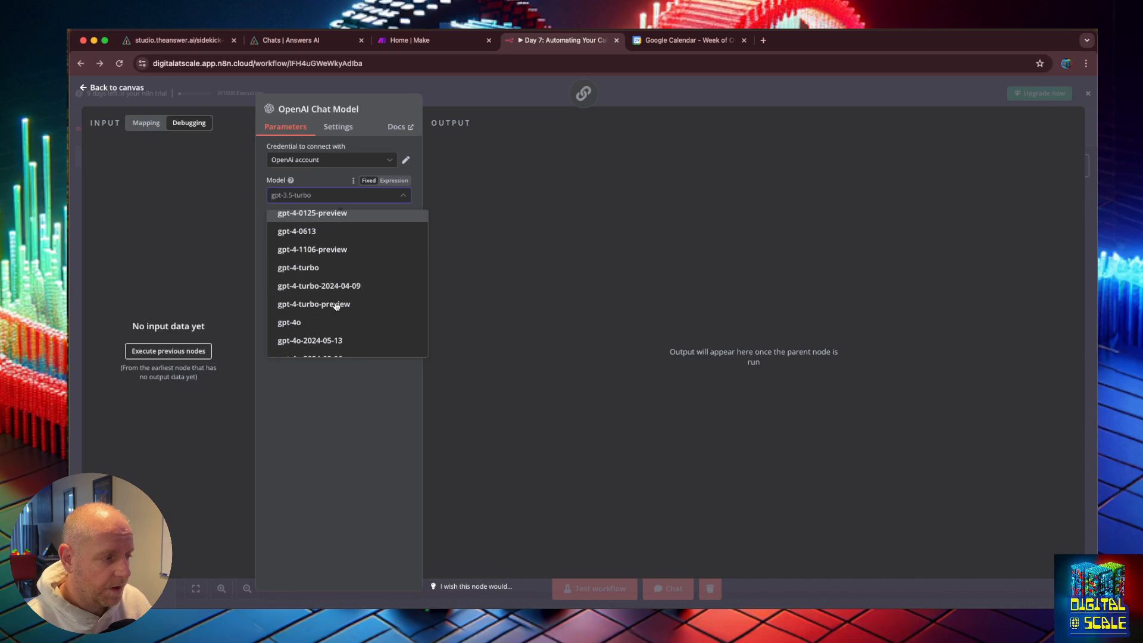
click(316, 292)
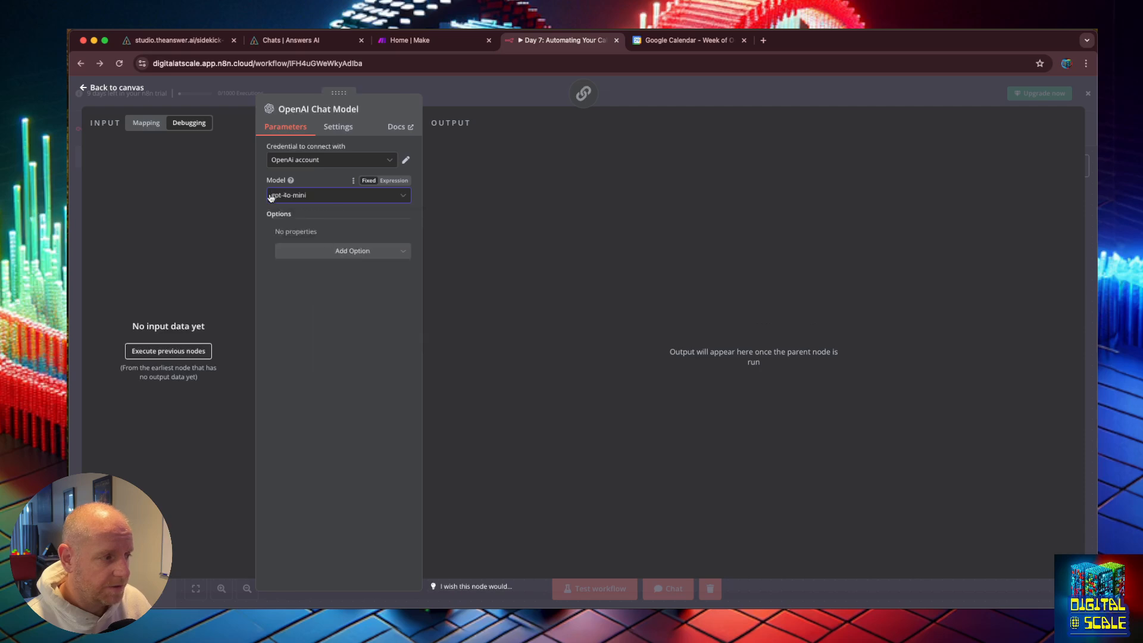
click(89, 88)
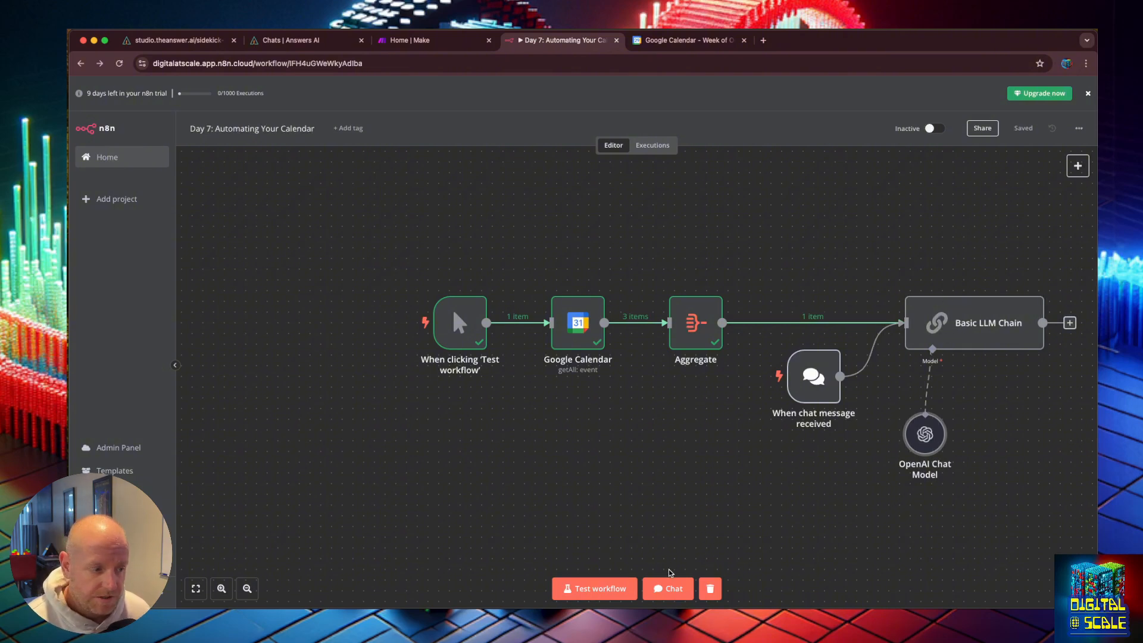
Step: Test the workflow and open the Basic LLM Chain node to see its output
click(615, 582)
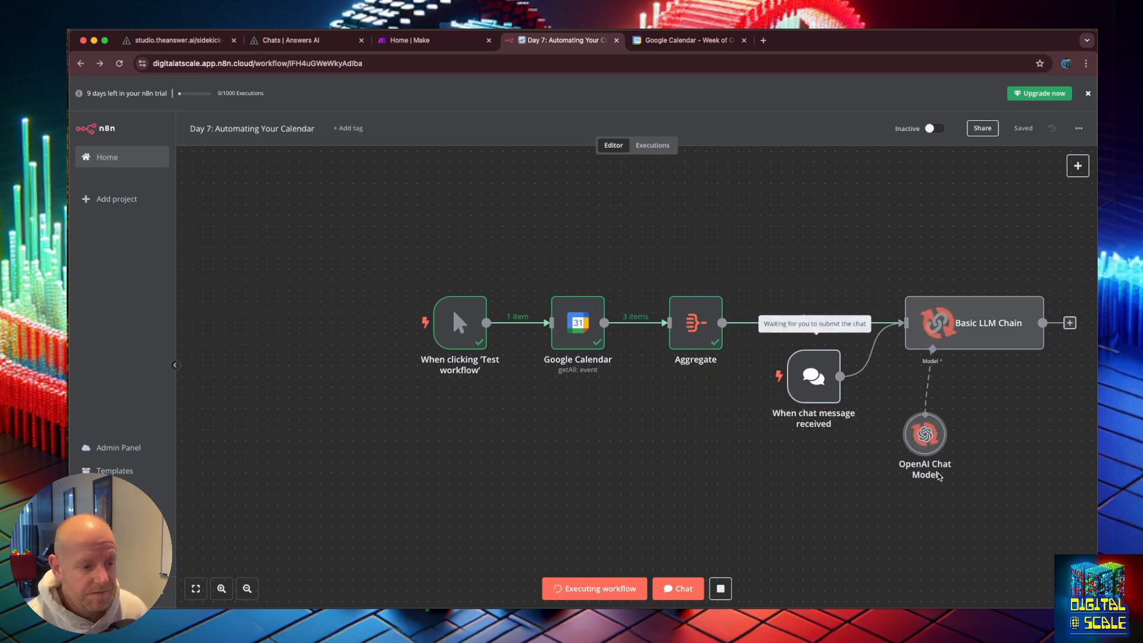
drag(1023, 449, 812, 449)
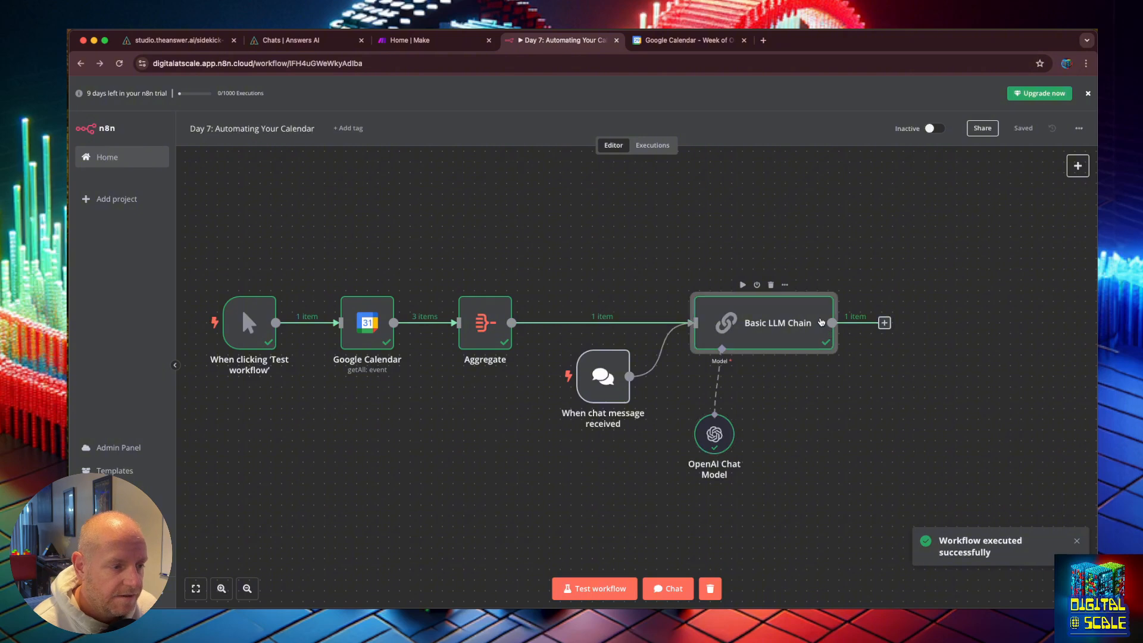
double_click(821, 323)
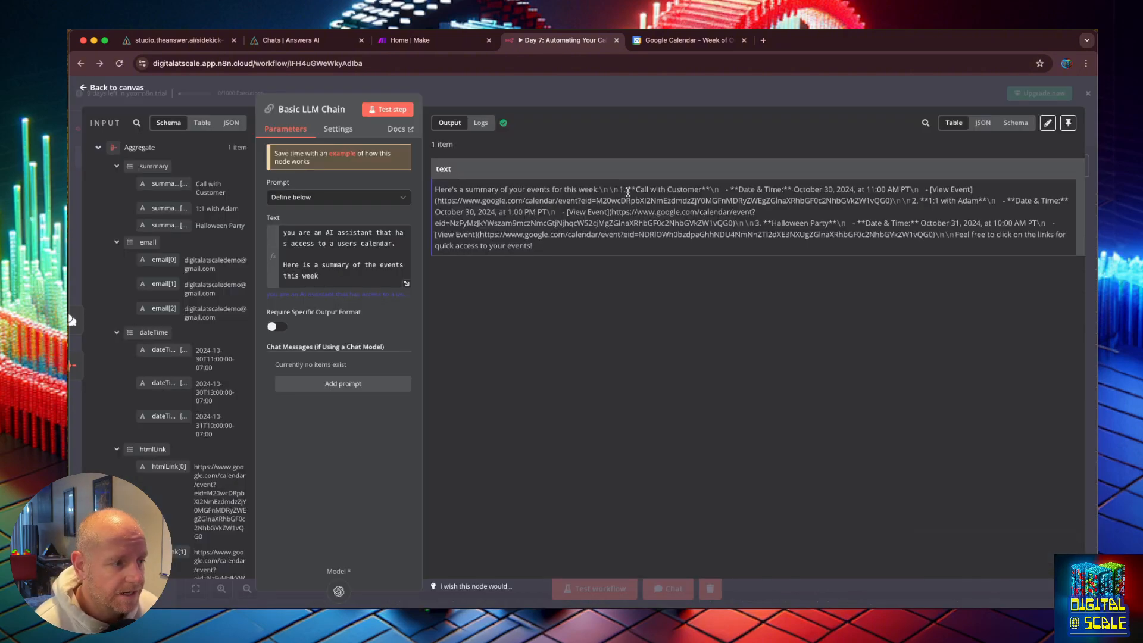
Step: Read through the generated weekly summary text and its event links in the node output
drag(630, 190, 804, 188)
click(773, 189)
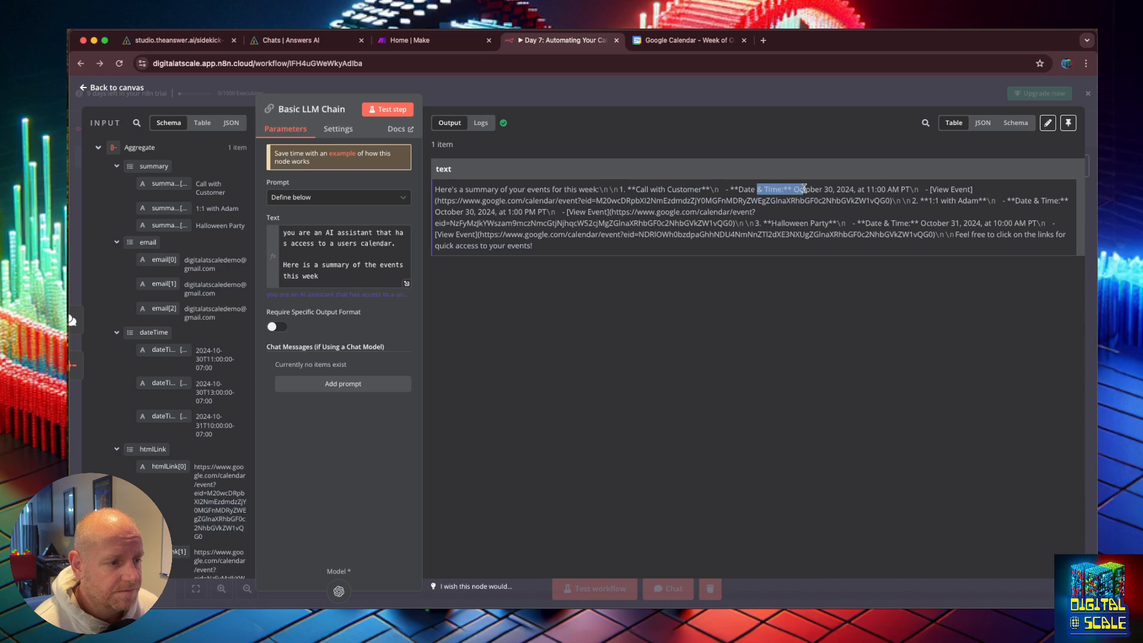
drag(436, 201, 854, 194)
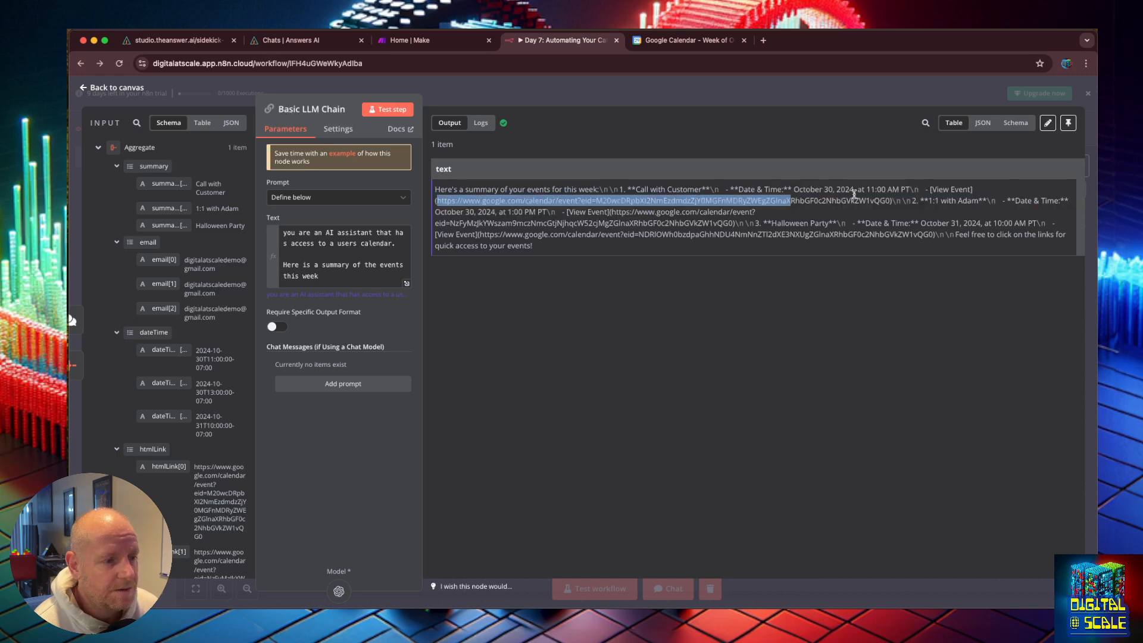
click(892, 197)
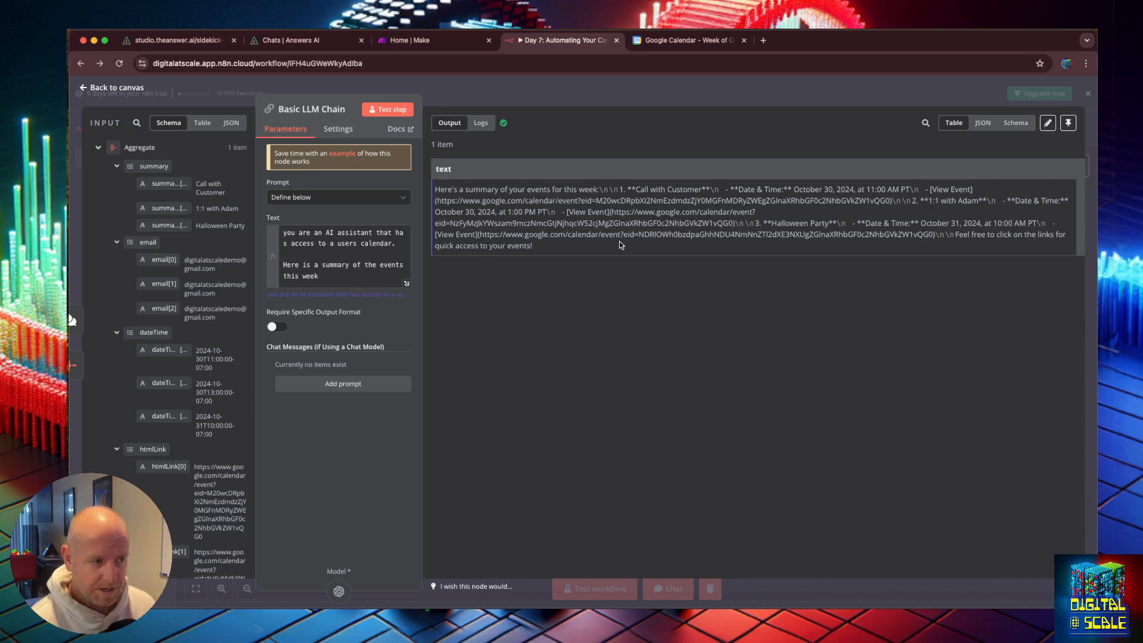
drag(619, 241, 619, 266)
click(619, 266)
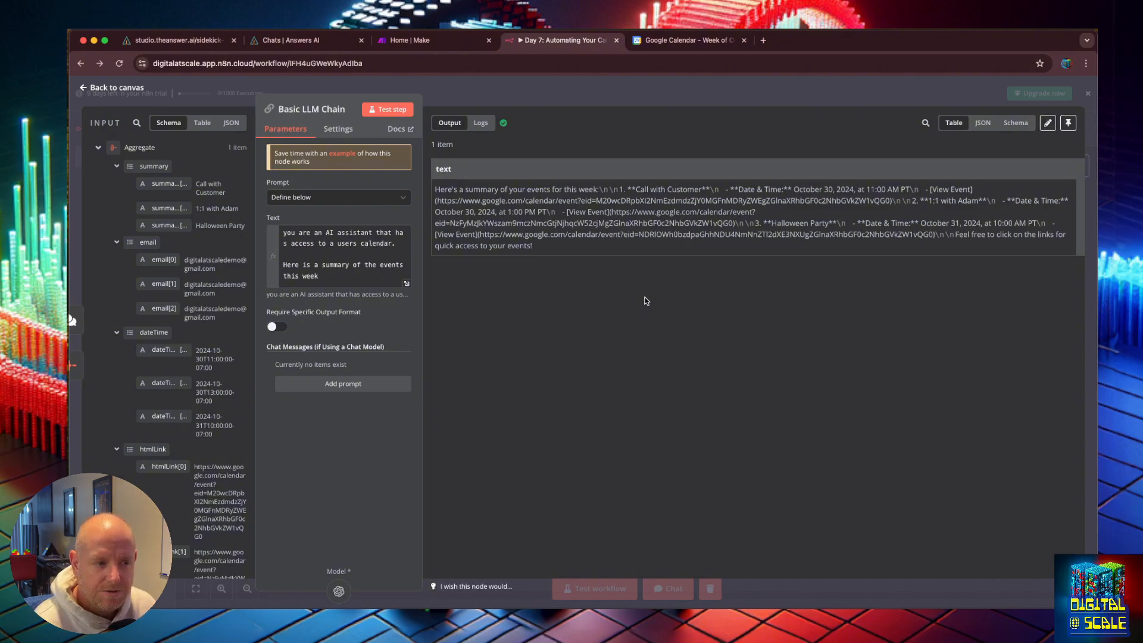
Step: Switch to another application
key(super+Tab)
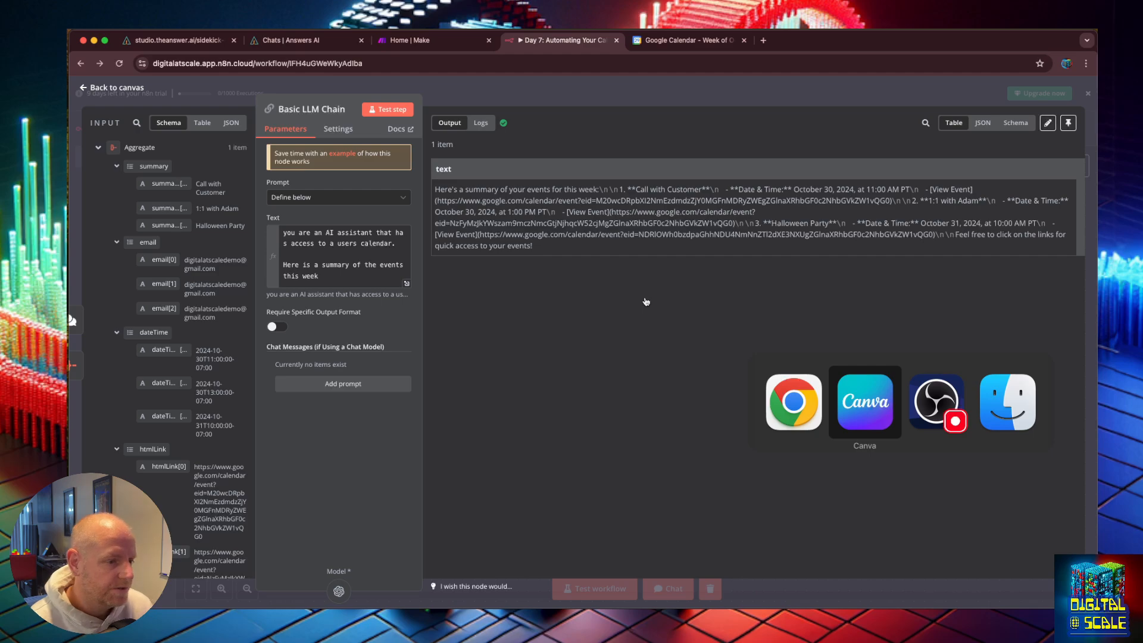
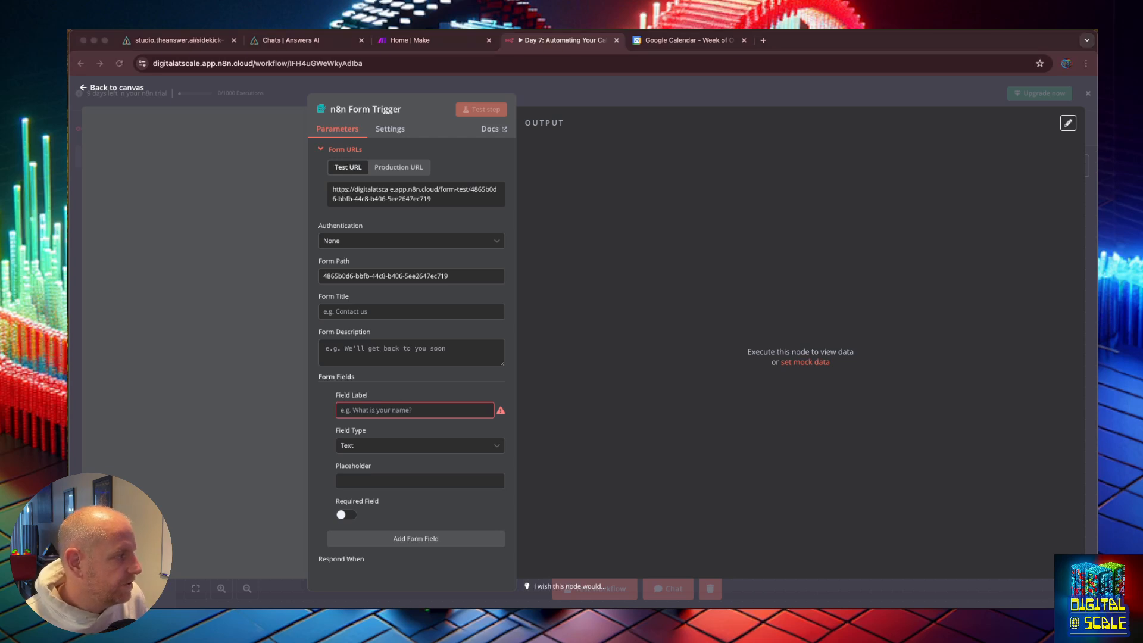
Step: Copy the test form URL and set the first form field's label to Your Email with field type Email
click(579, 353)
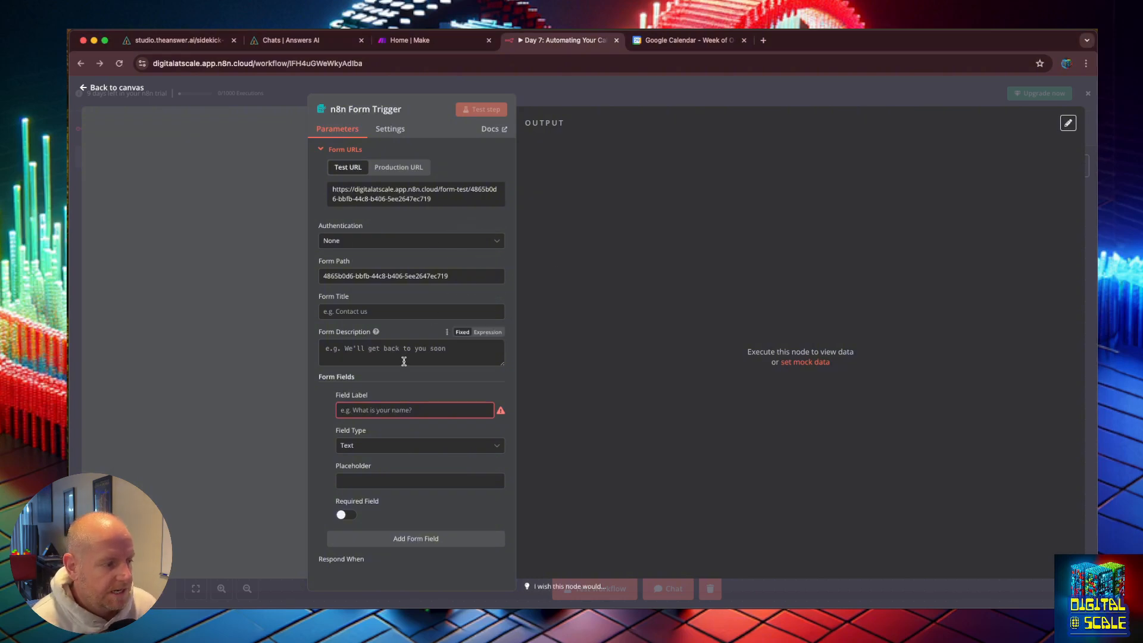
click(433, 201)
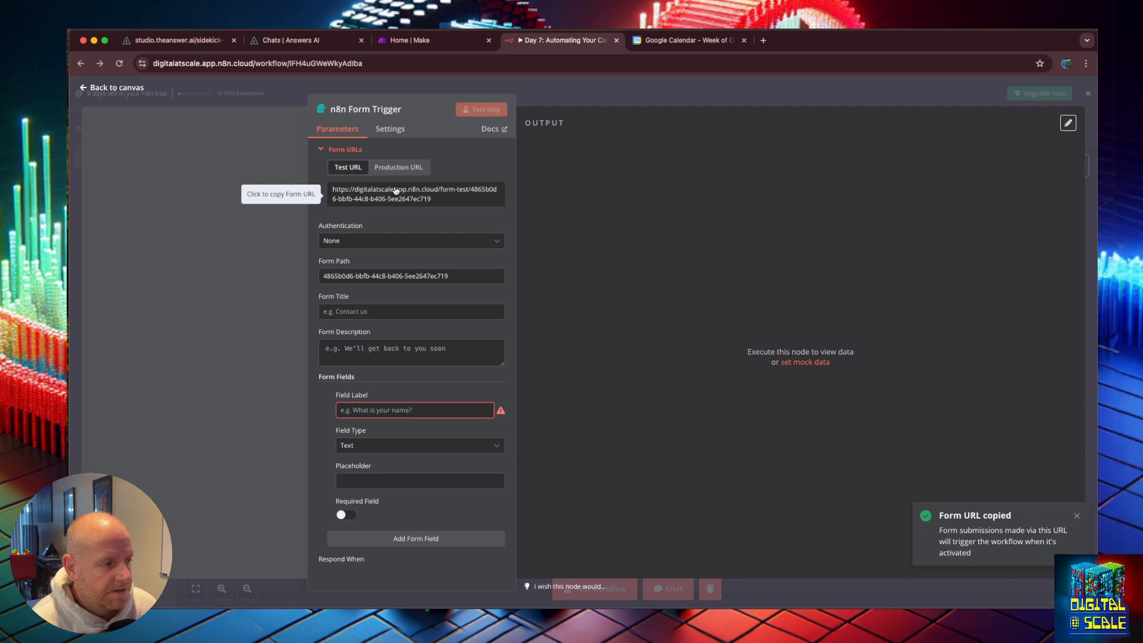
click(390, 410)
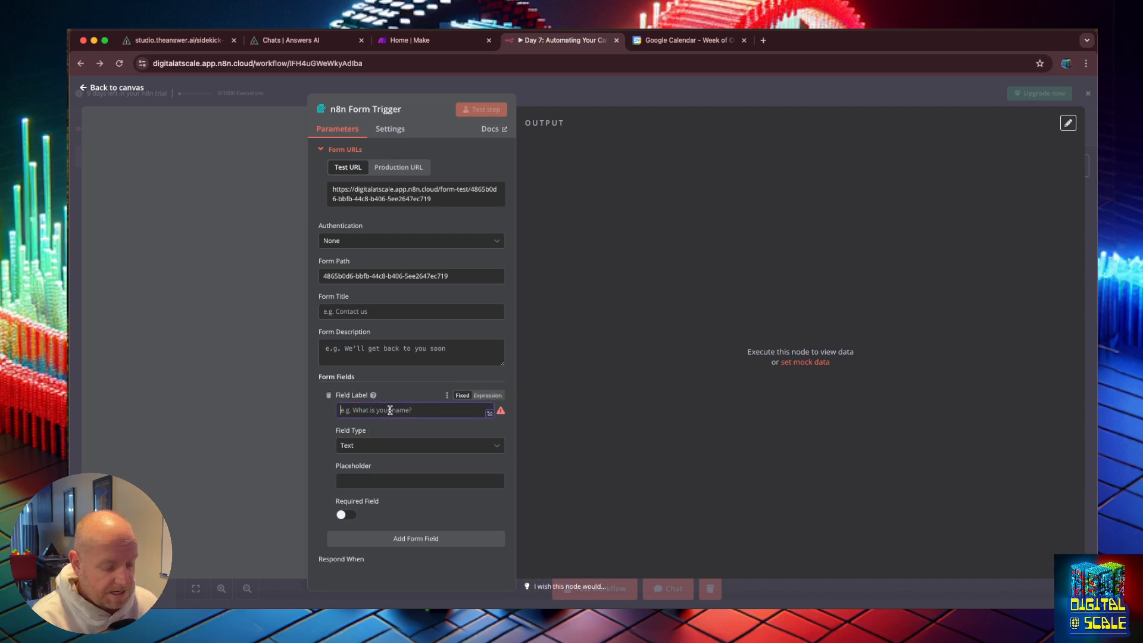
text(Your Name)
click(387, 446)
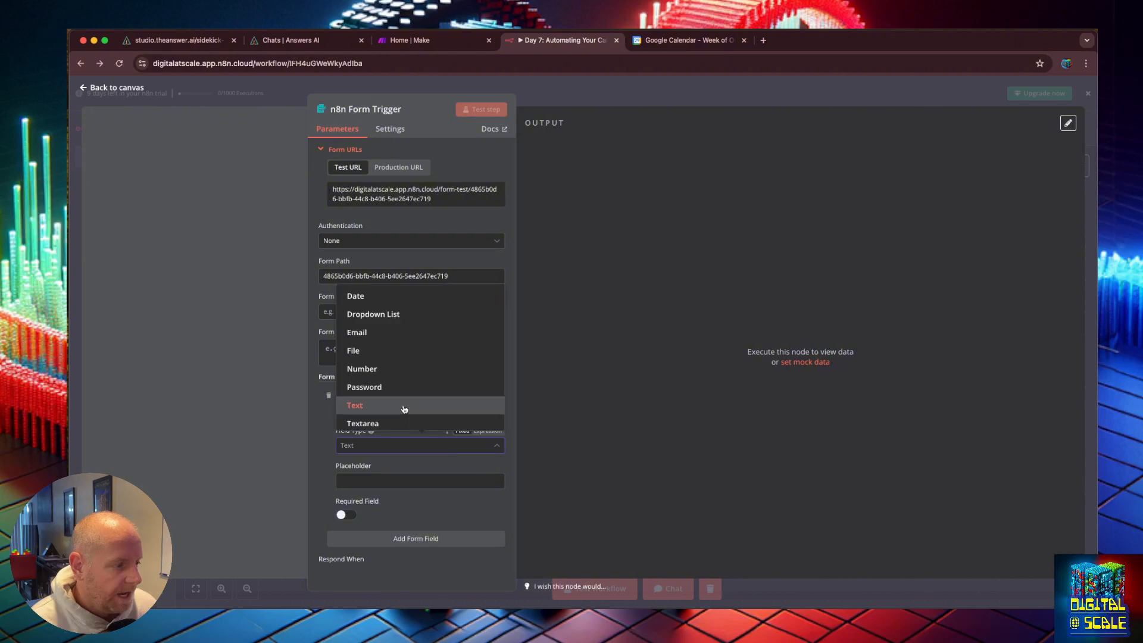
click(370, 334)
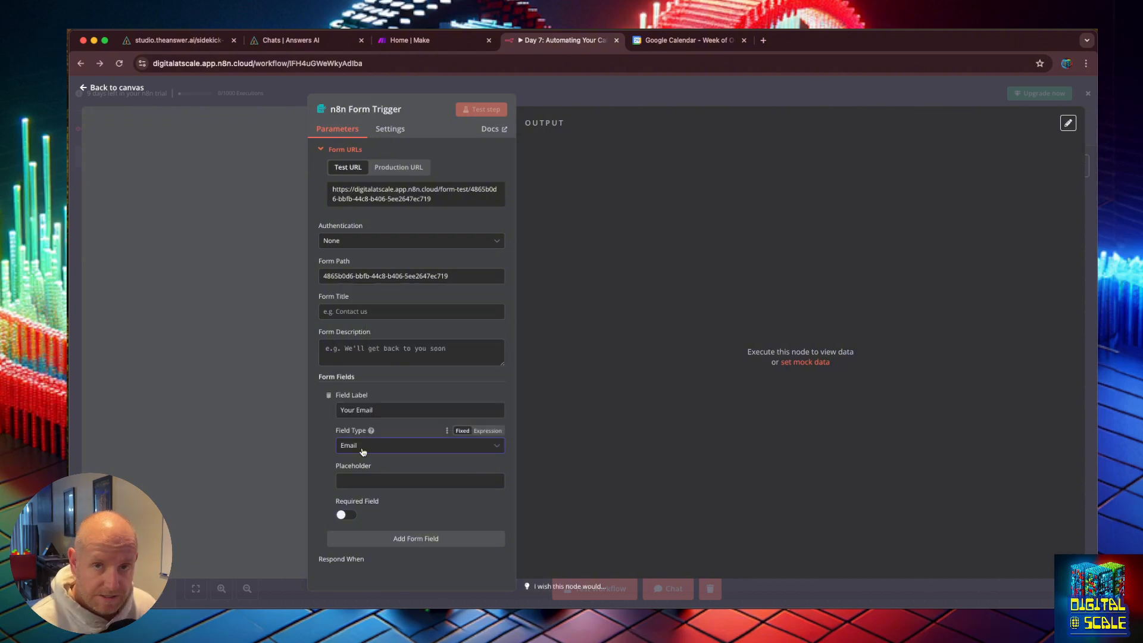
Step: Add a second form field labelled "What do you want to talk about?" with field type Textarea
click(375, 481)
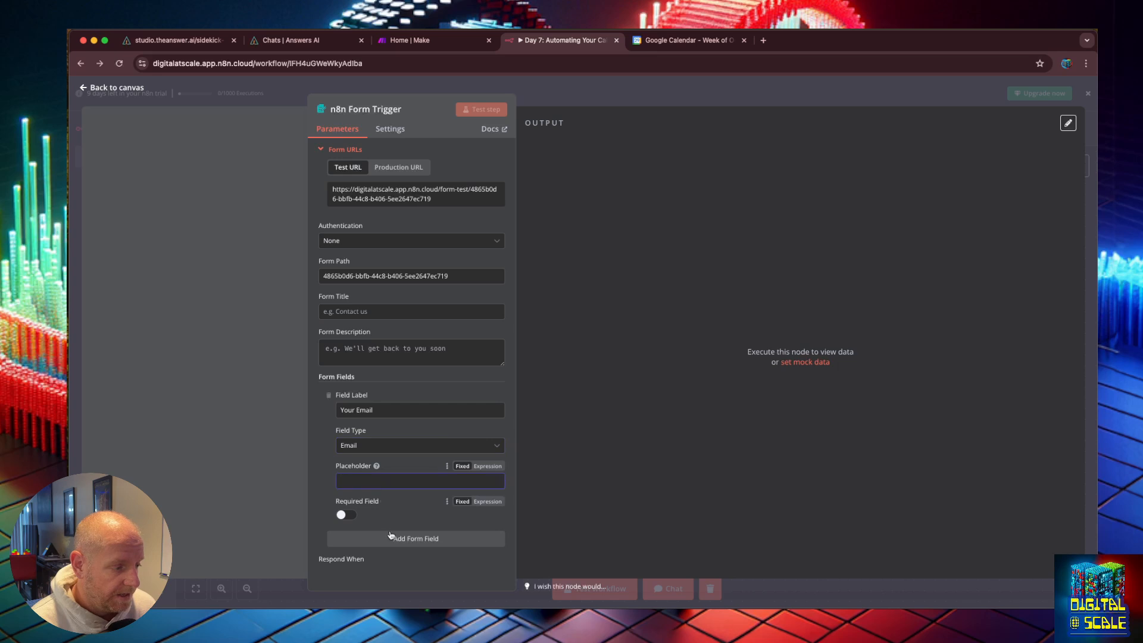
click(390, 535)
scroll(391, 538, down, 2)
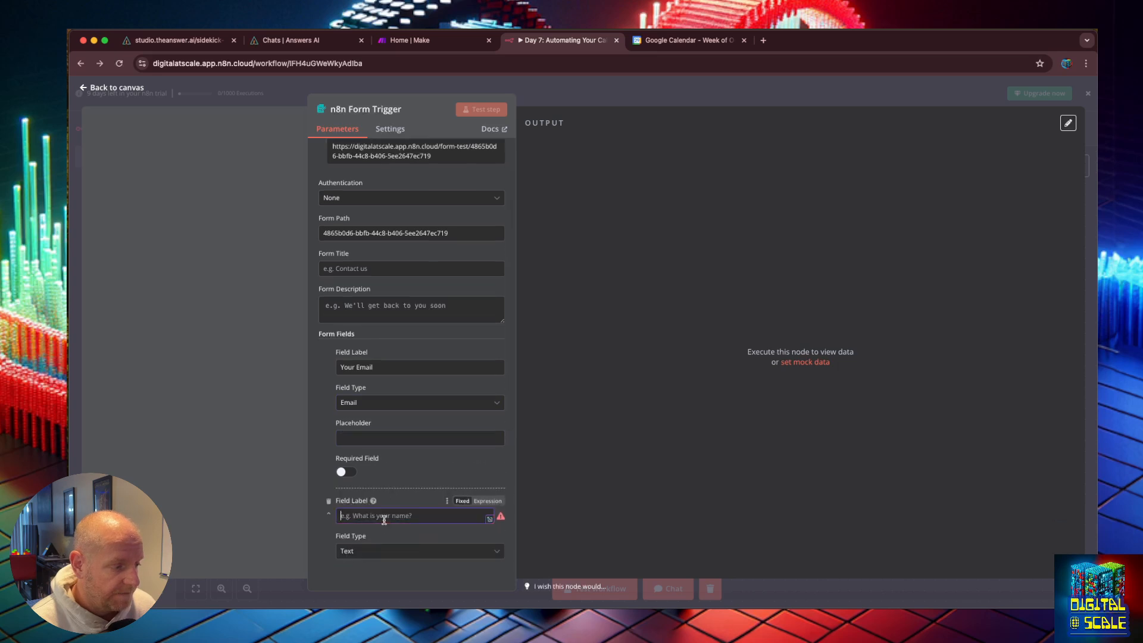
text(What do you wan)
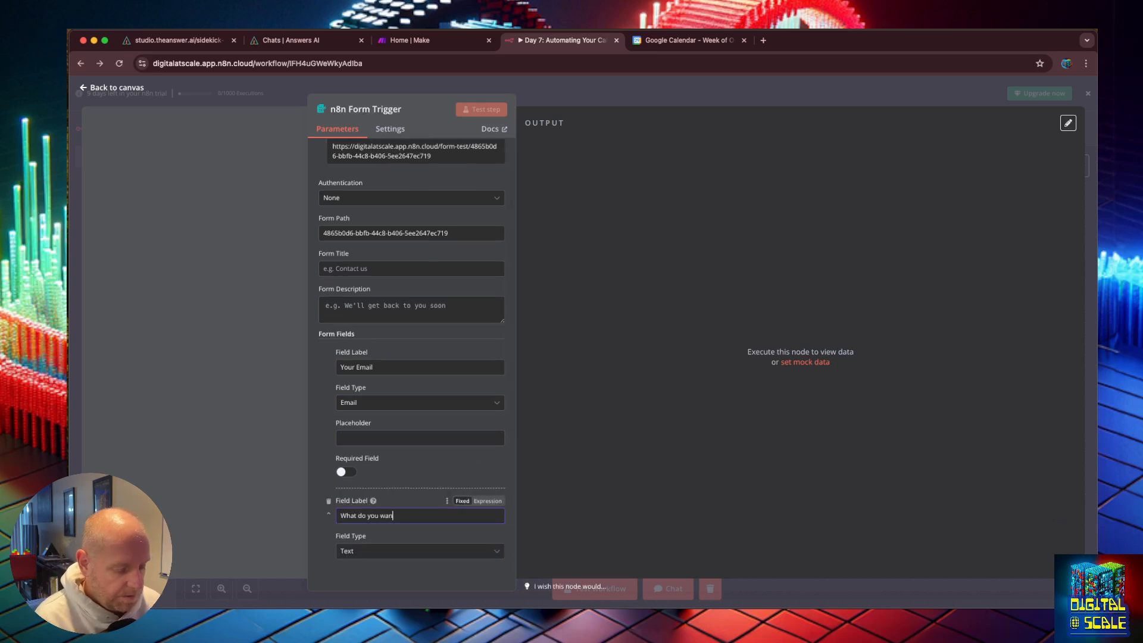
text(t to talk about)
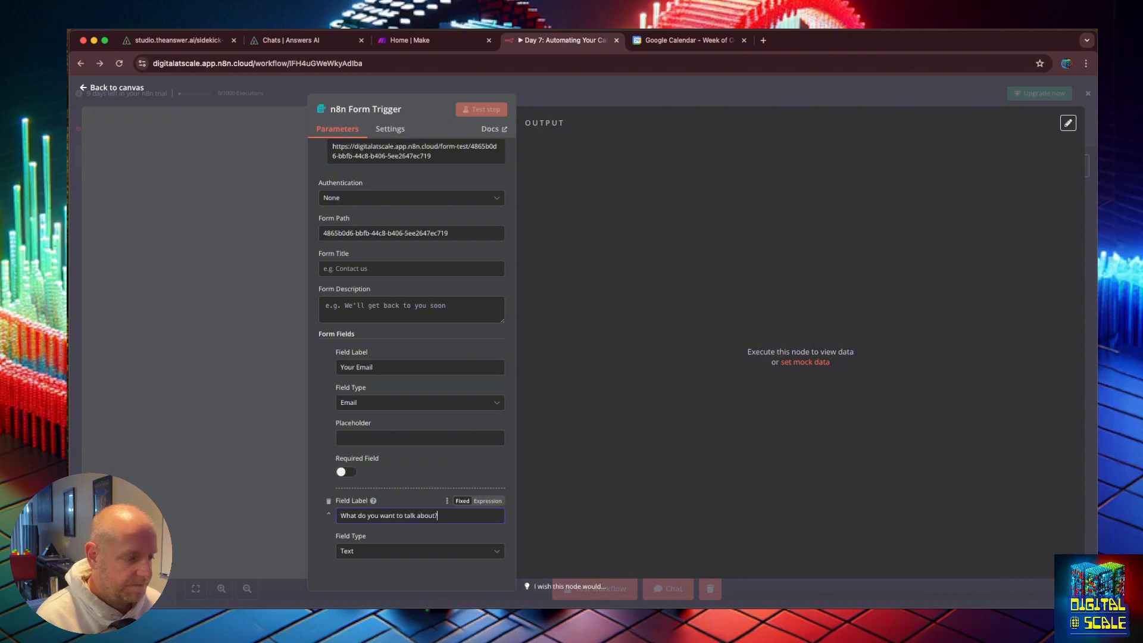
text(?)
click(420, 551)
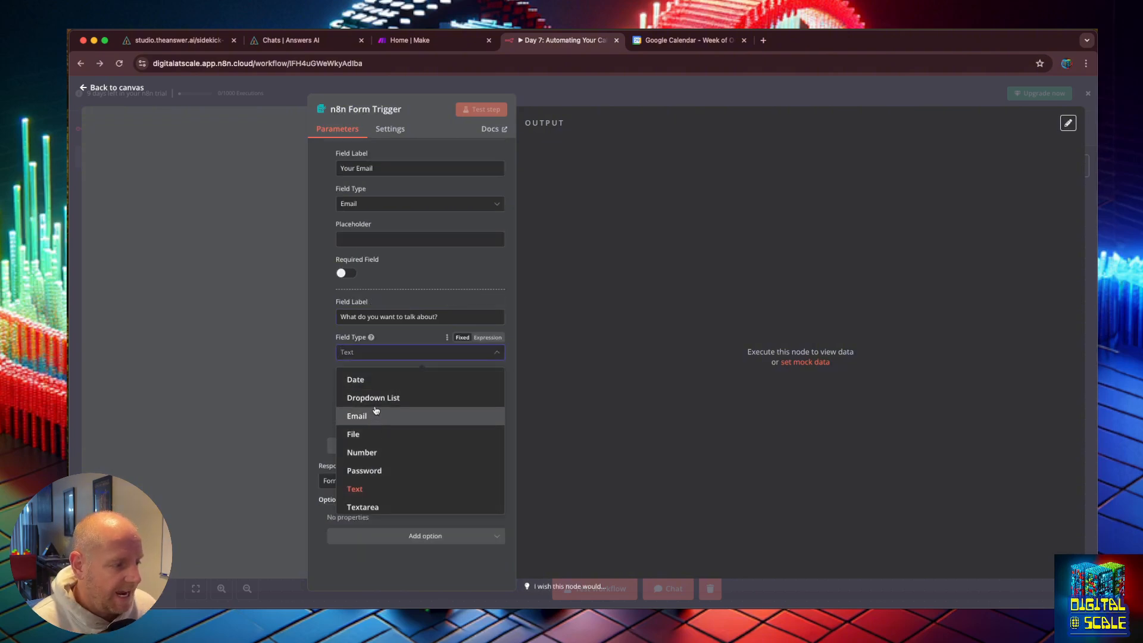
click(362, 507)
Step: Add a third form field of type Date labelled "Date of Meeting"
click(384, 445)
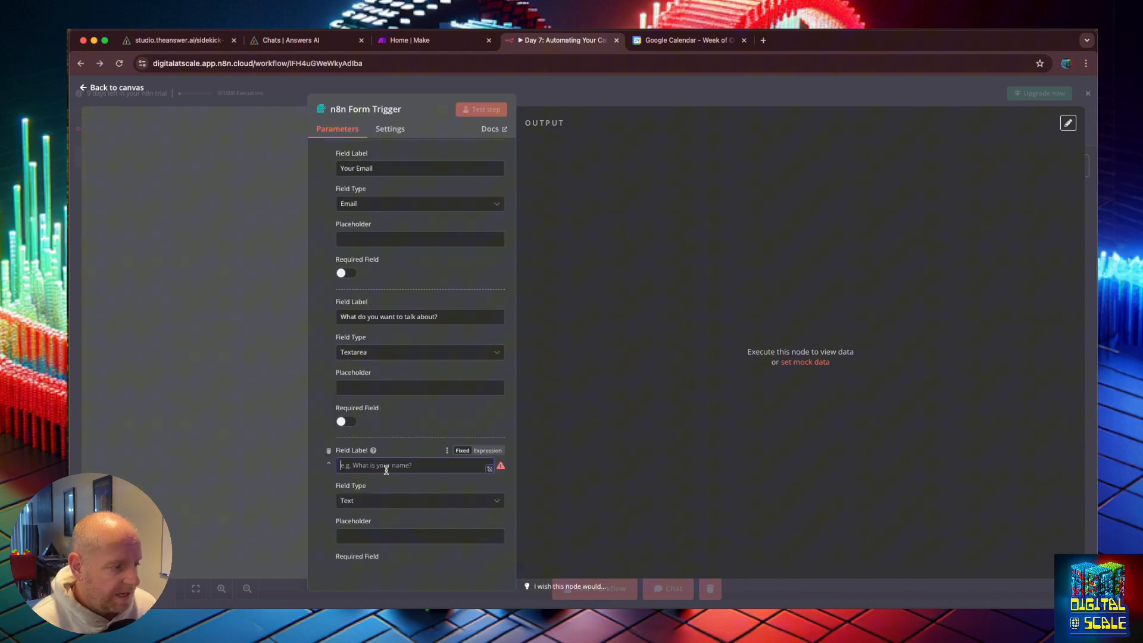
click(405, 503)
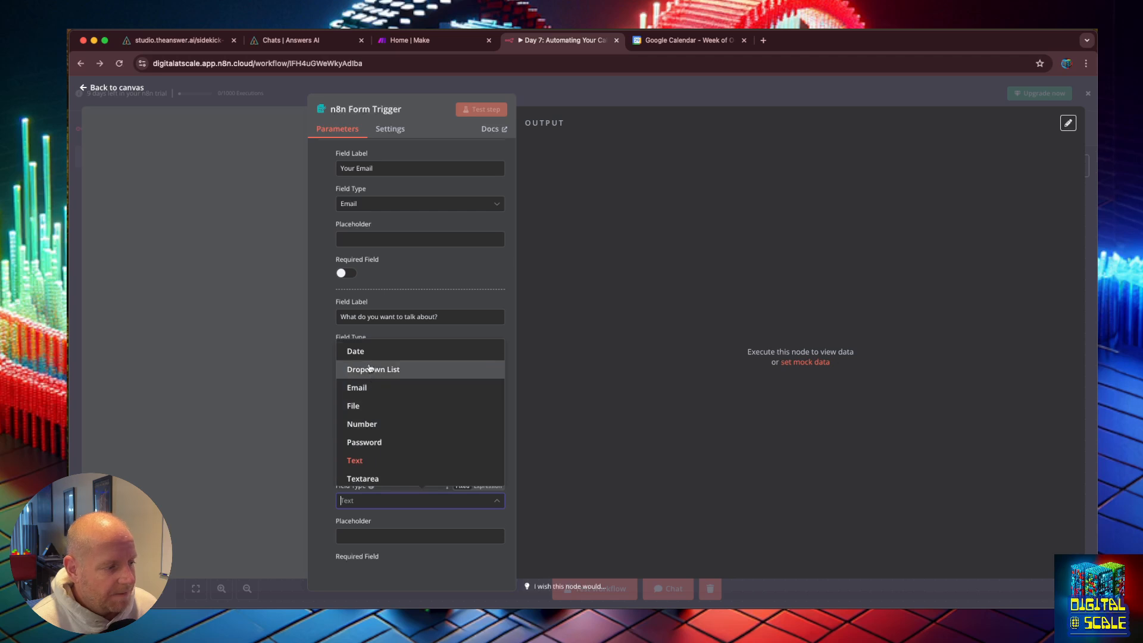
click(356, 351)
click(386, 464)
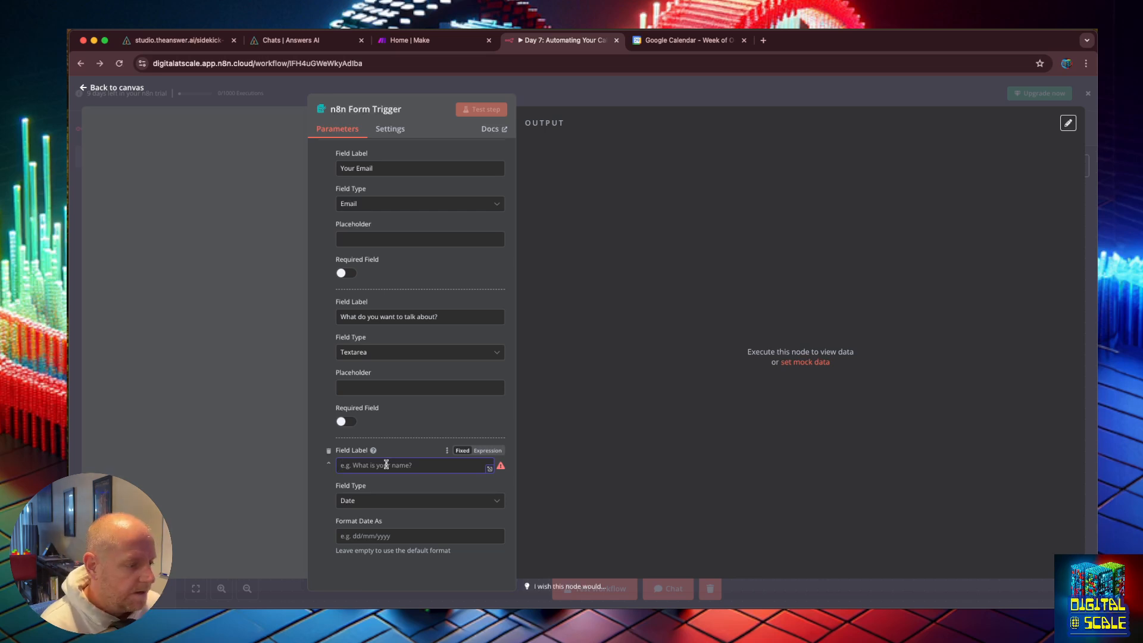
text(Date of)
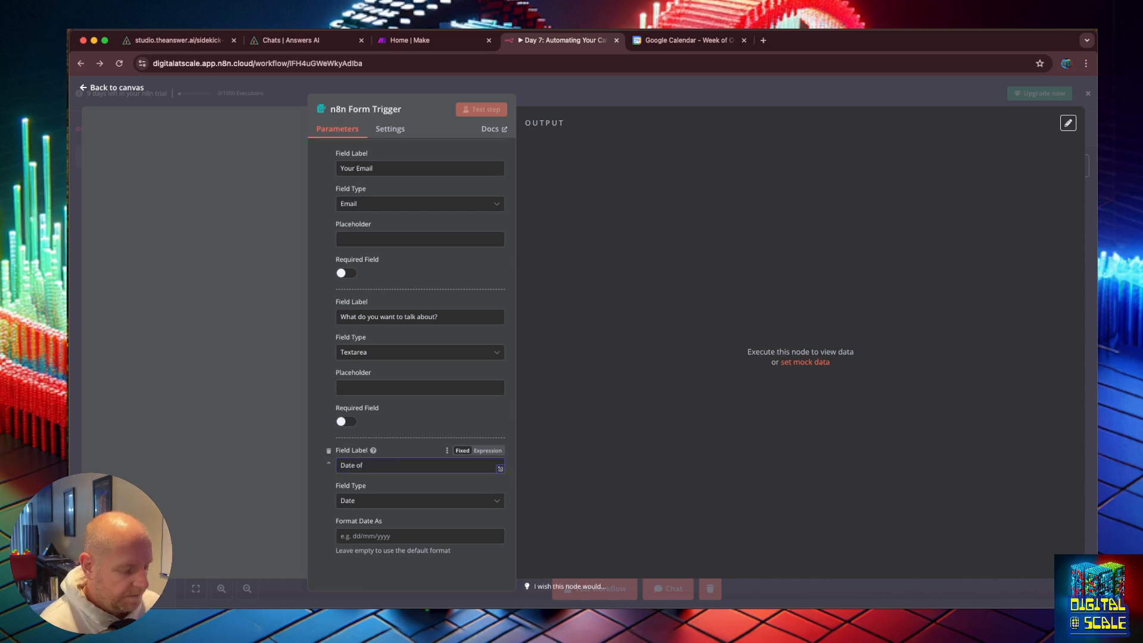
text( Meeting)
Step: Review the form fields and the Respond When options of the Form Trigger
scroll(351, 481, down, 3)
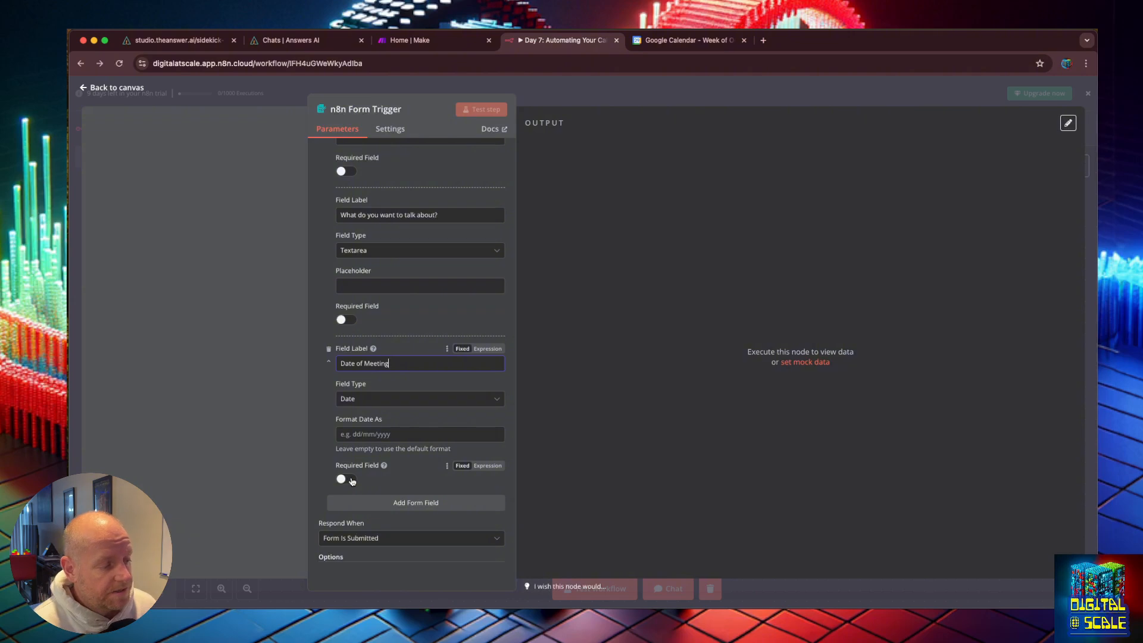
scroll(355, 470, up, 1)
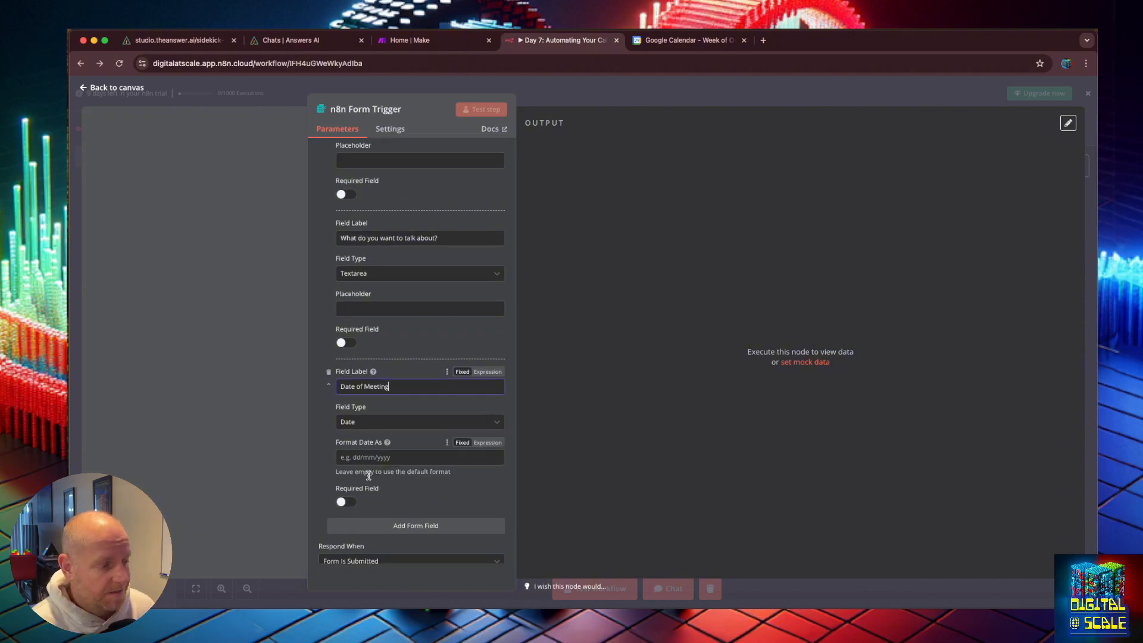
scroll(378, 492, up, 1)
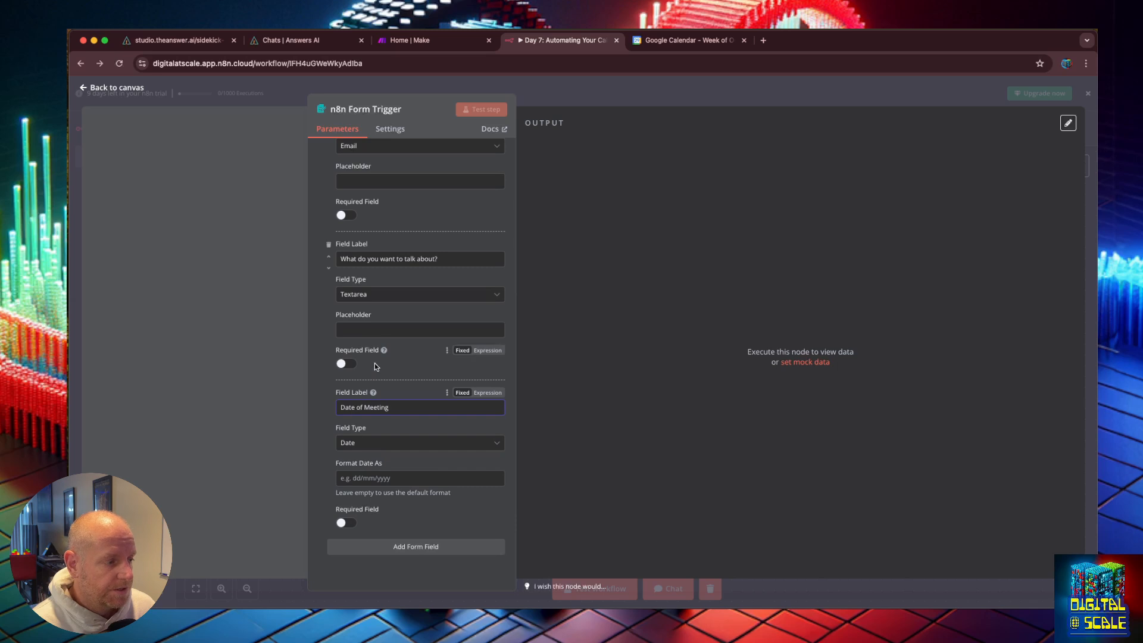
scroll(384, 309, up, 1)
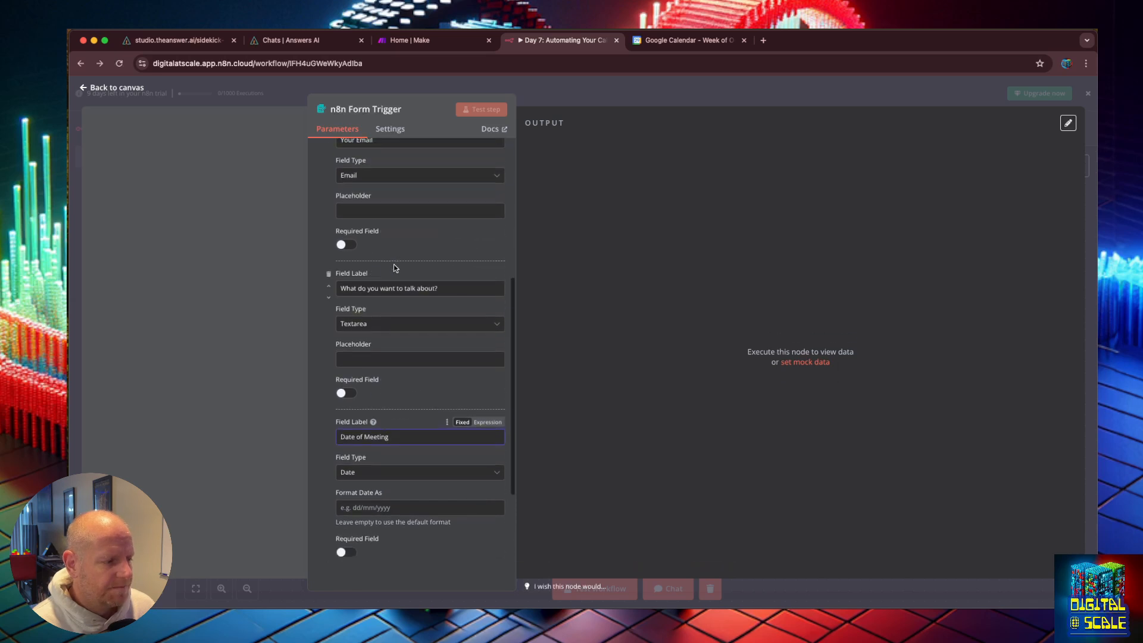
scroll(424, 499, down, 4)
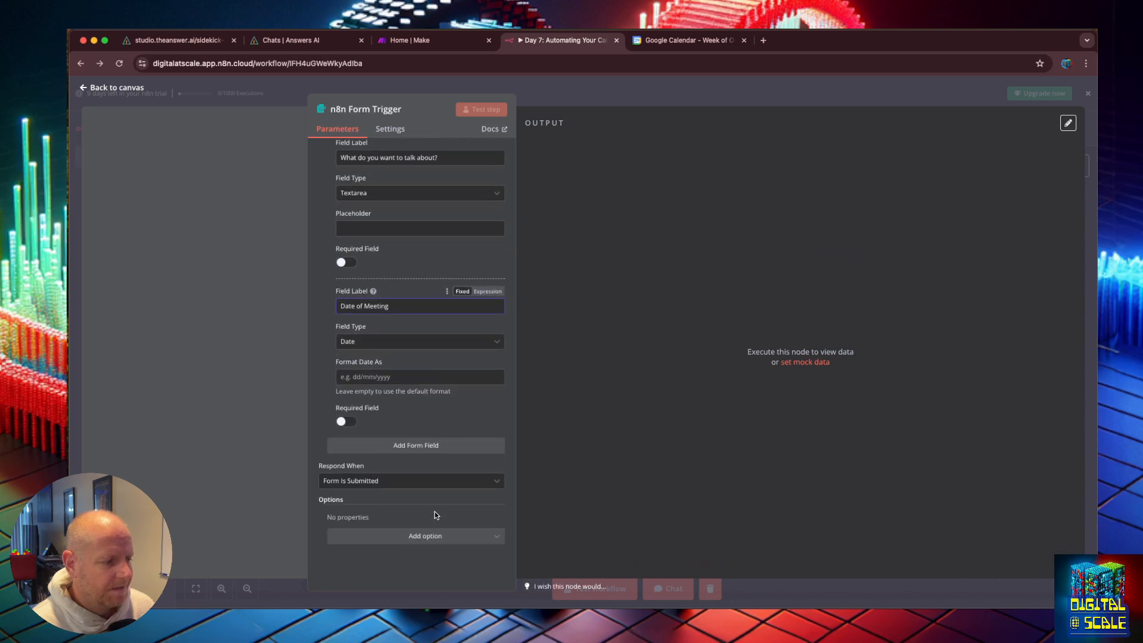
click(439, 481)
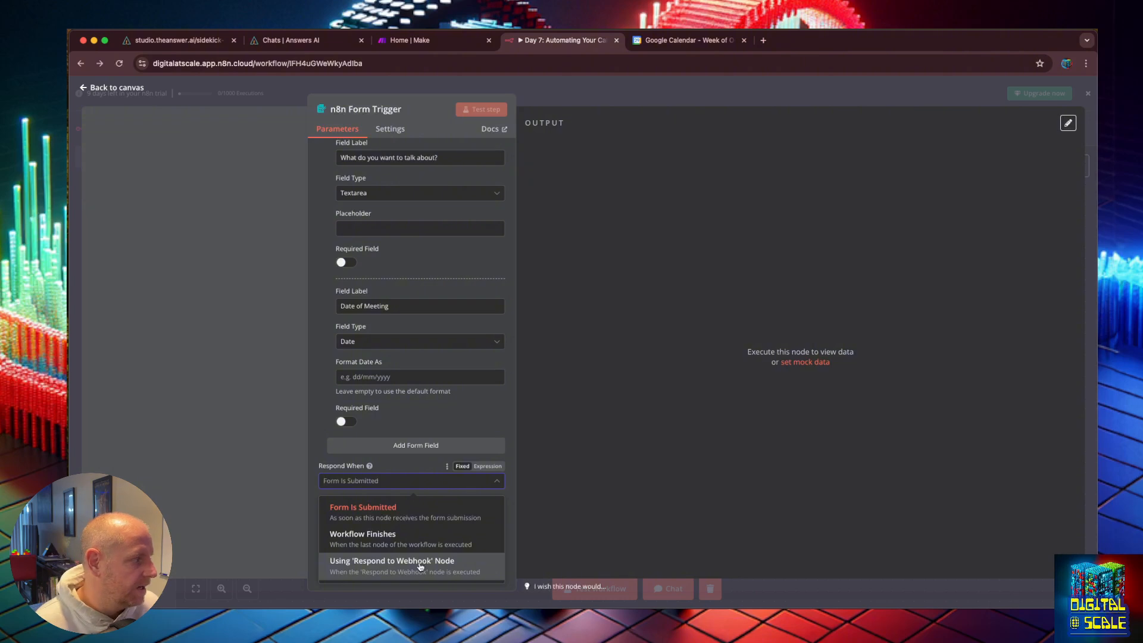
key(super+Tab)
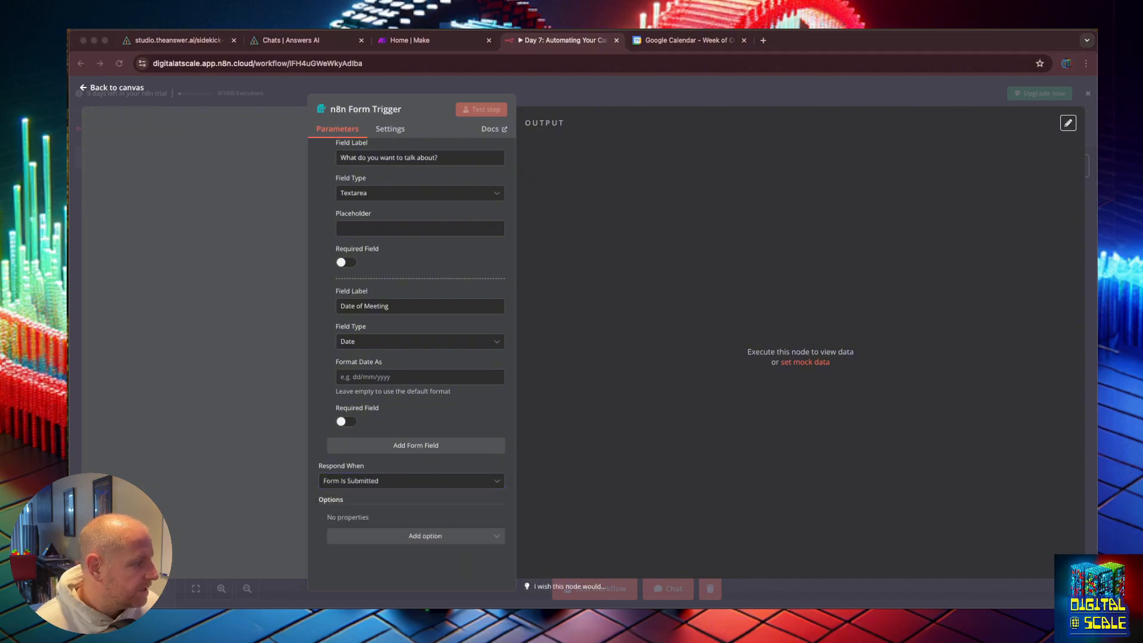
key(super+Tab)
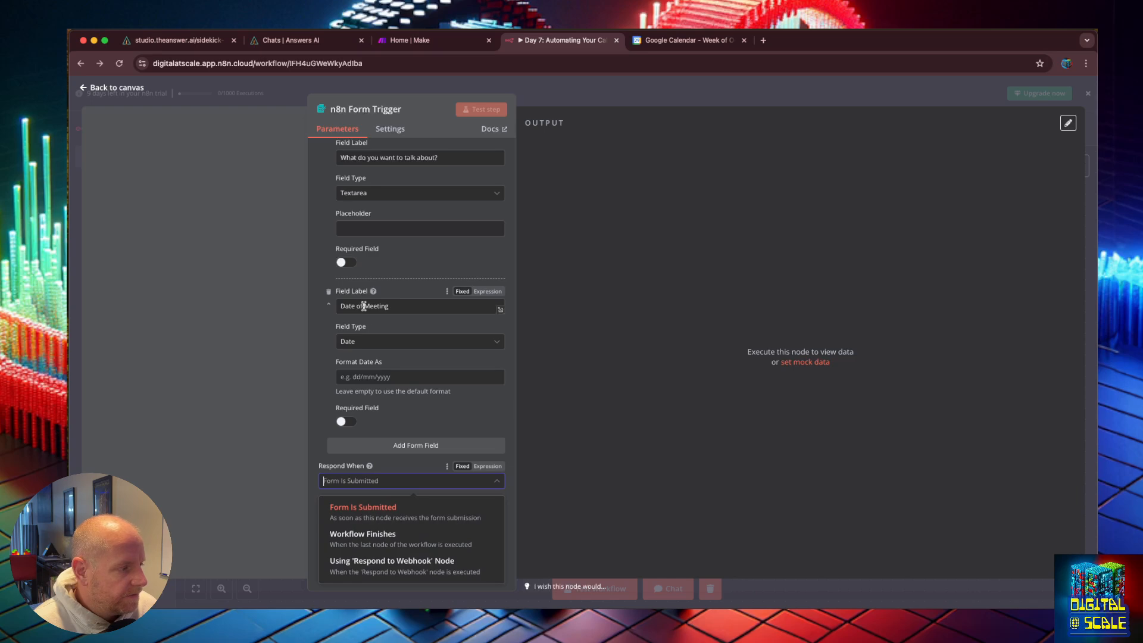
scroll(364, 306, up, 1)
click(591, 270)
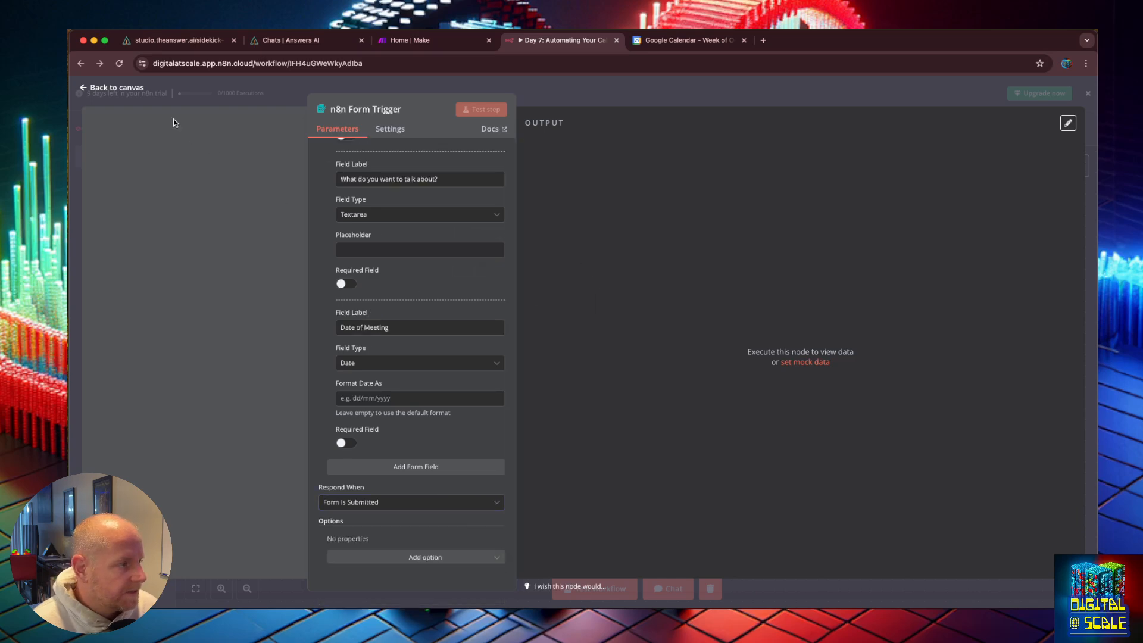
Step: Return to the canvas and move the n8n Form Trigger node below the manual trigger
click(122, 87)
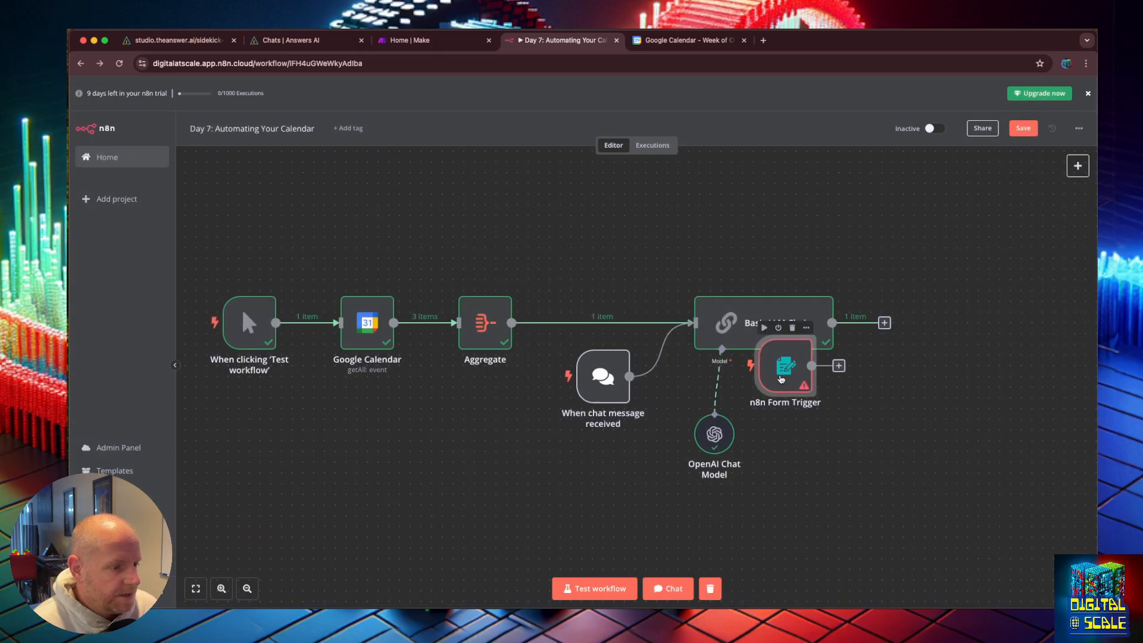
drag(780, 381, 243, 505)
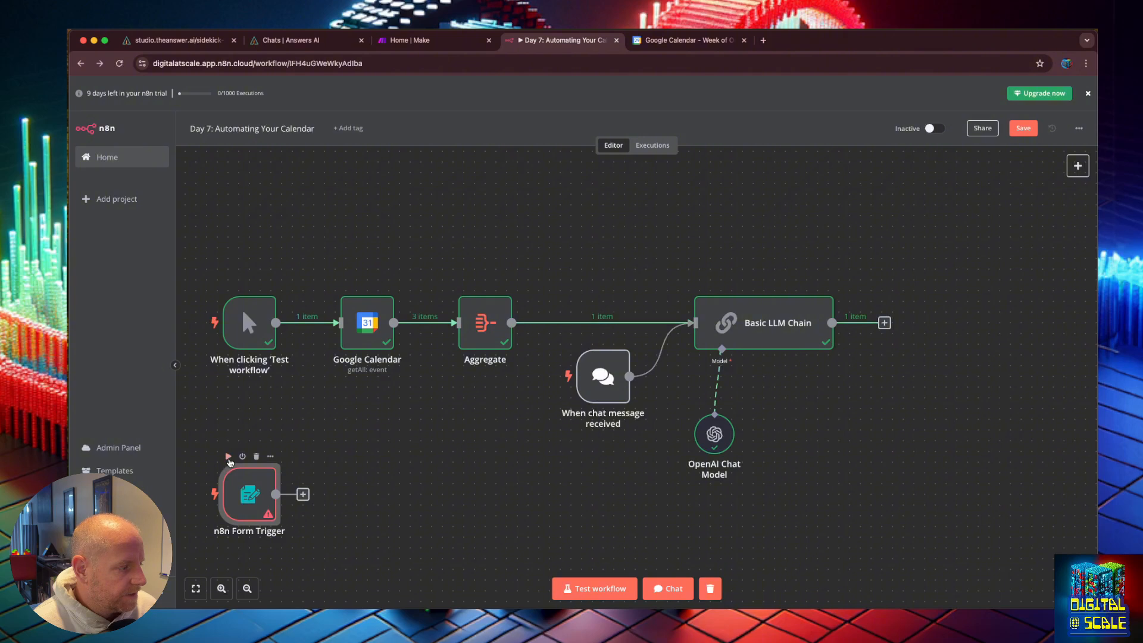
Step: Test the Form Trigger step to open the test form and fill in the email field with a demo e-mail address
click(229, 458)
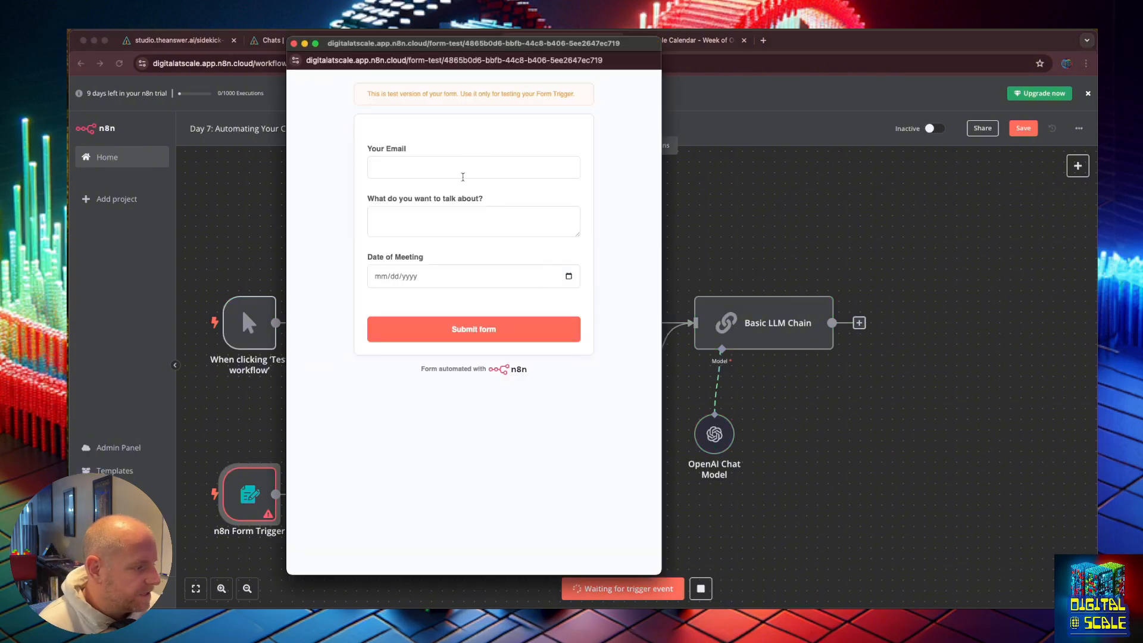
click(452, 171)
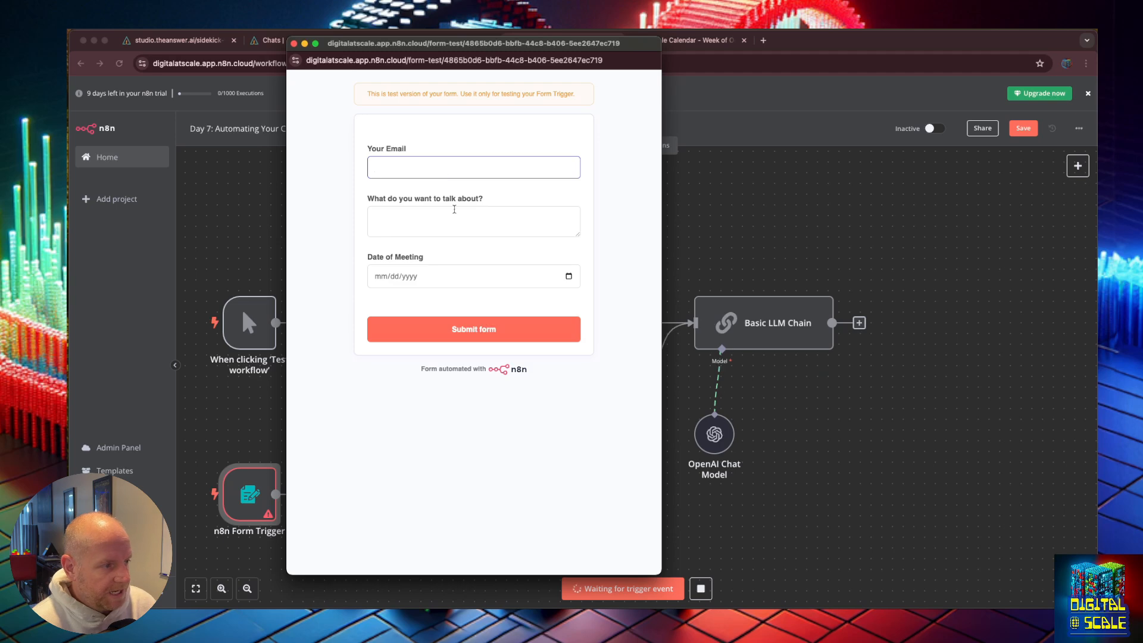
click(454, 210)
click(466, 285)
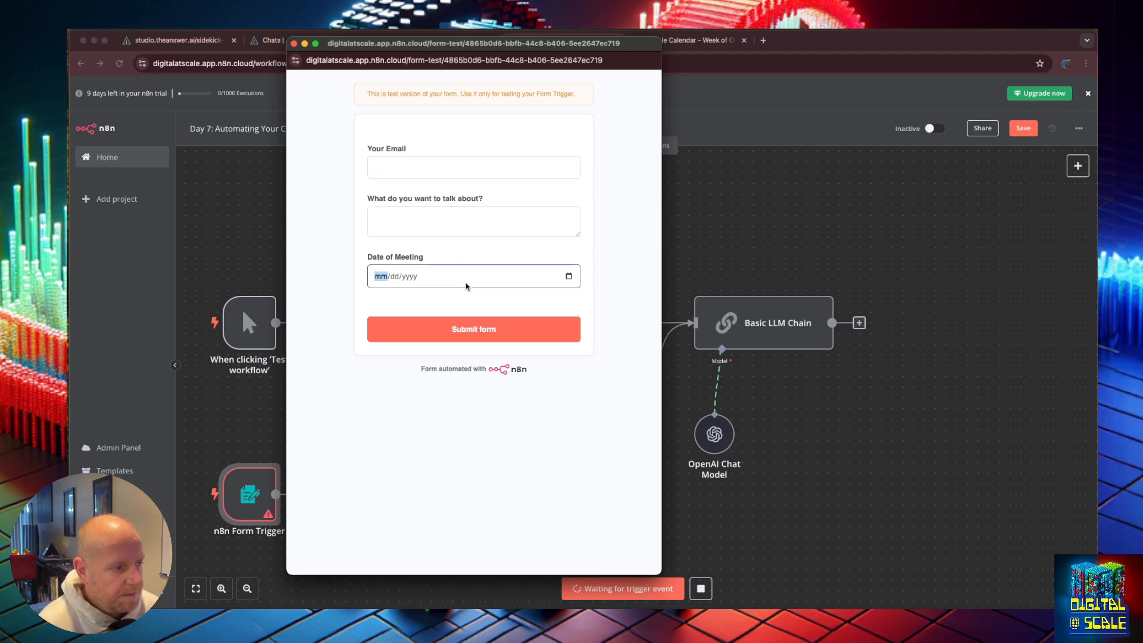
click(425, 169)
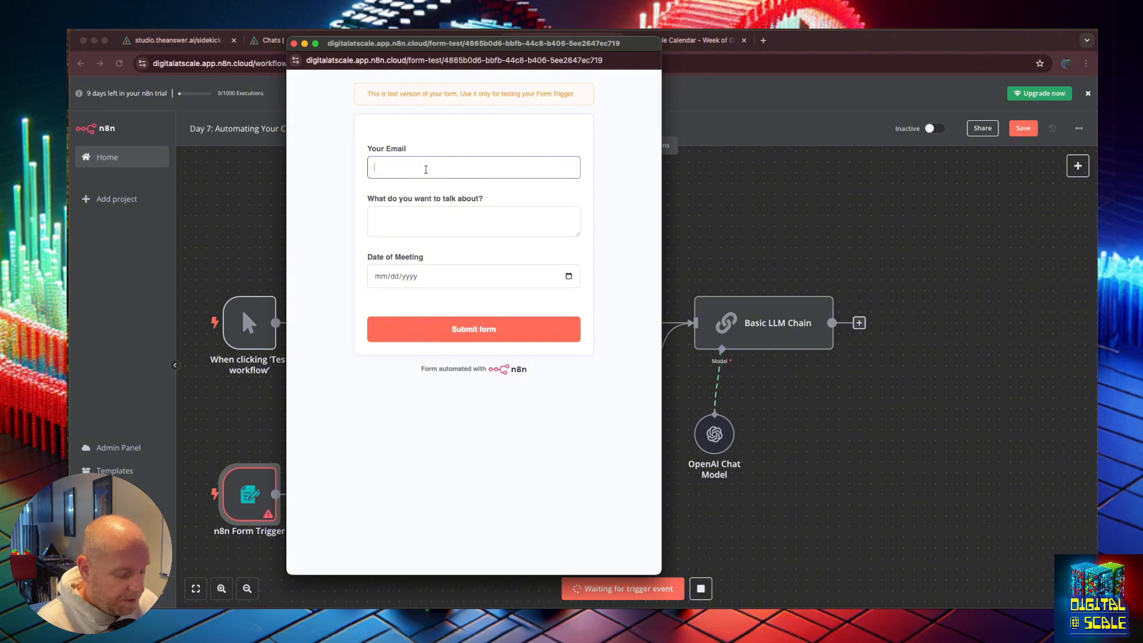
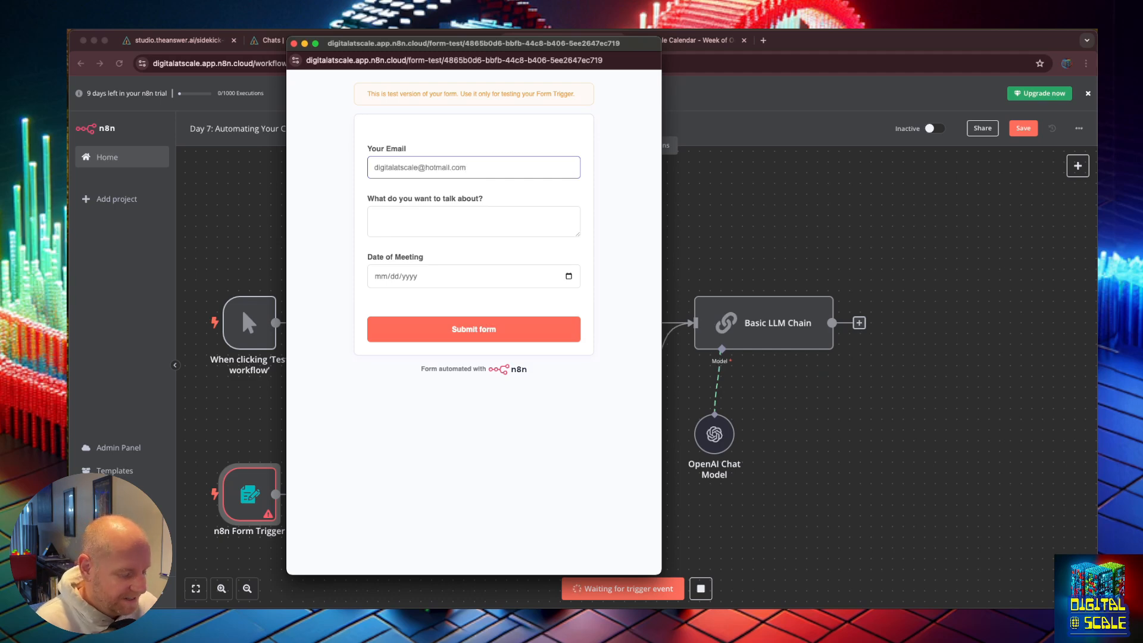
Step: Enter "I want to learn more about your content repurposing services" as the topic in the test form
click(478, 210)
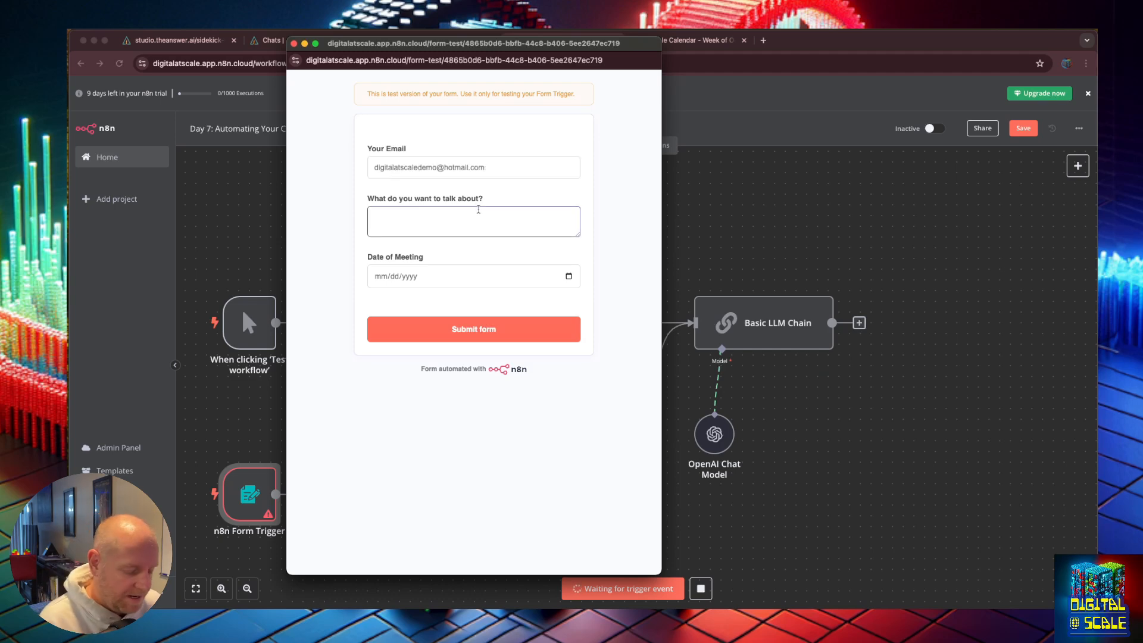
text(I want to learn mor)
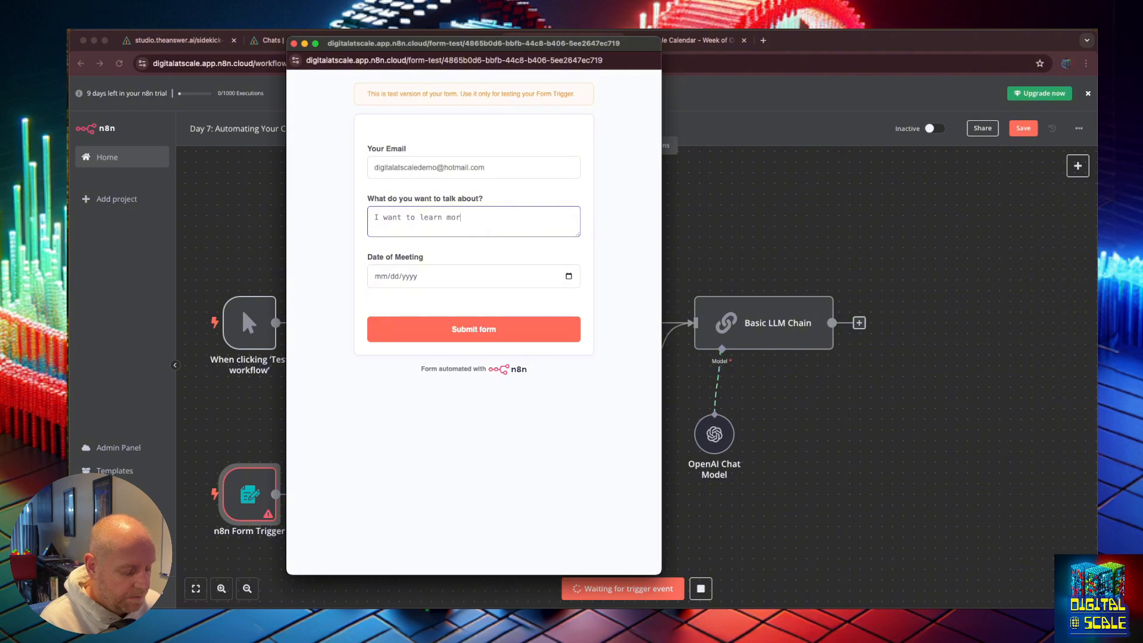
text(e about your conten)
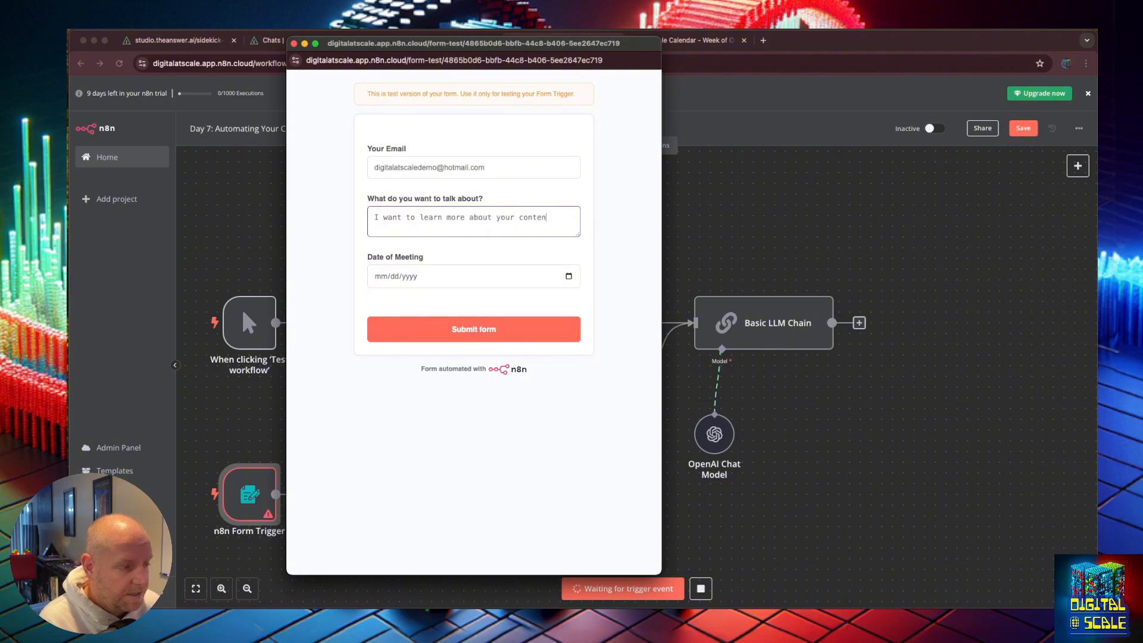
text(t repurposing )
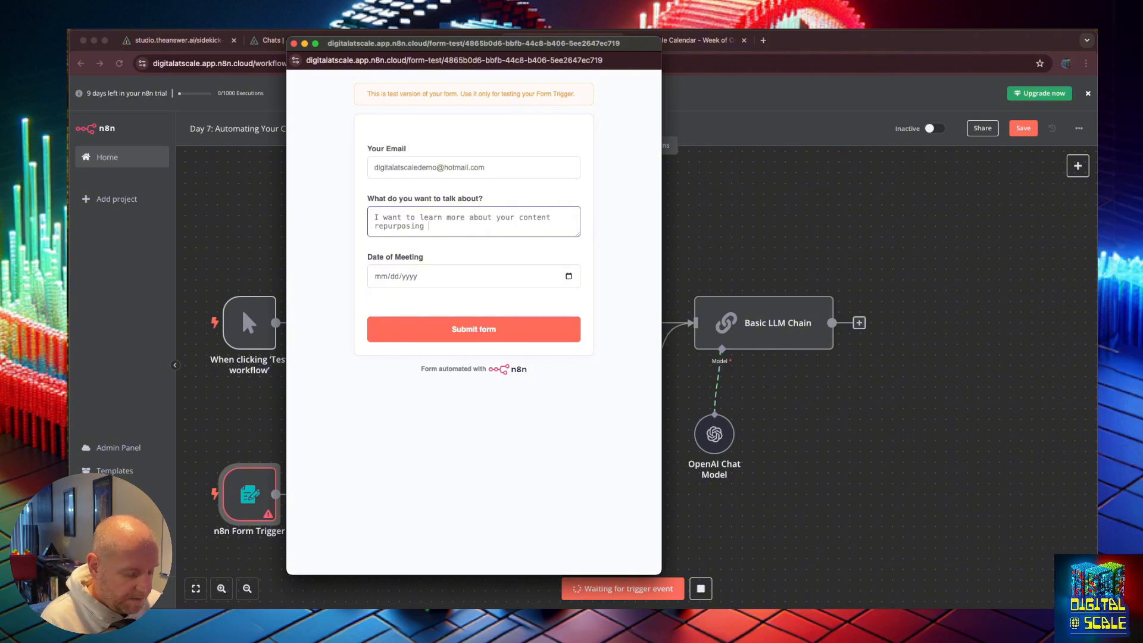
text(services)
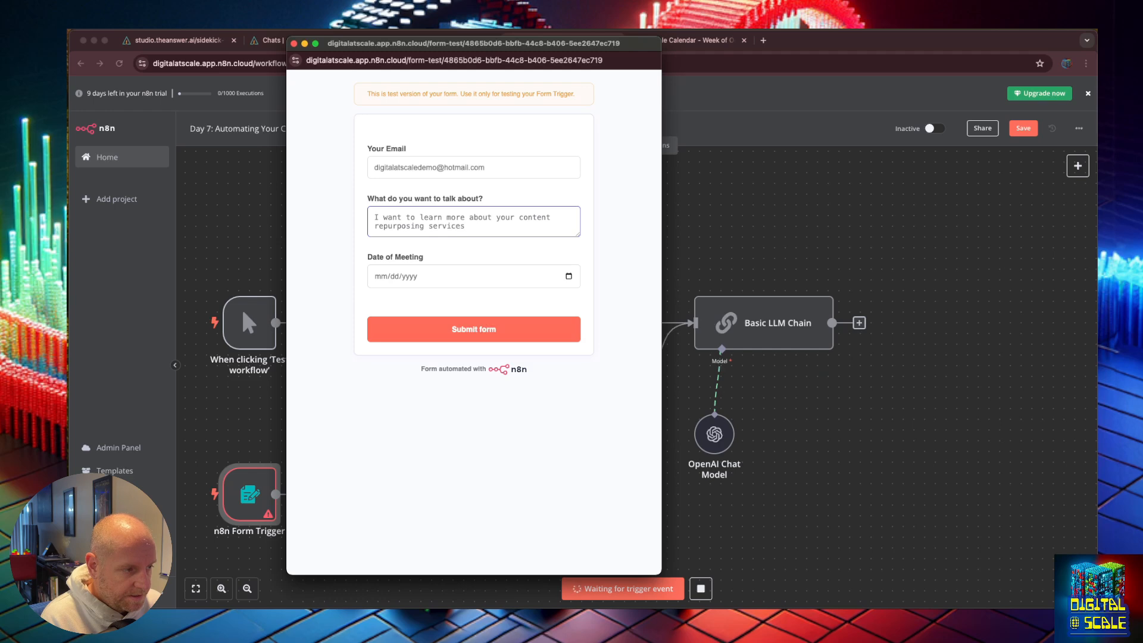
Step: Set the Date of Meeting to 11/01/2024 and submit the test form
click(420, 283)
click(417, 280)
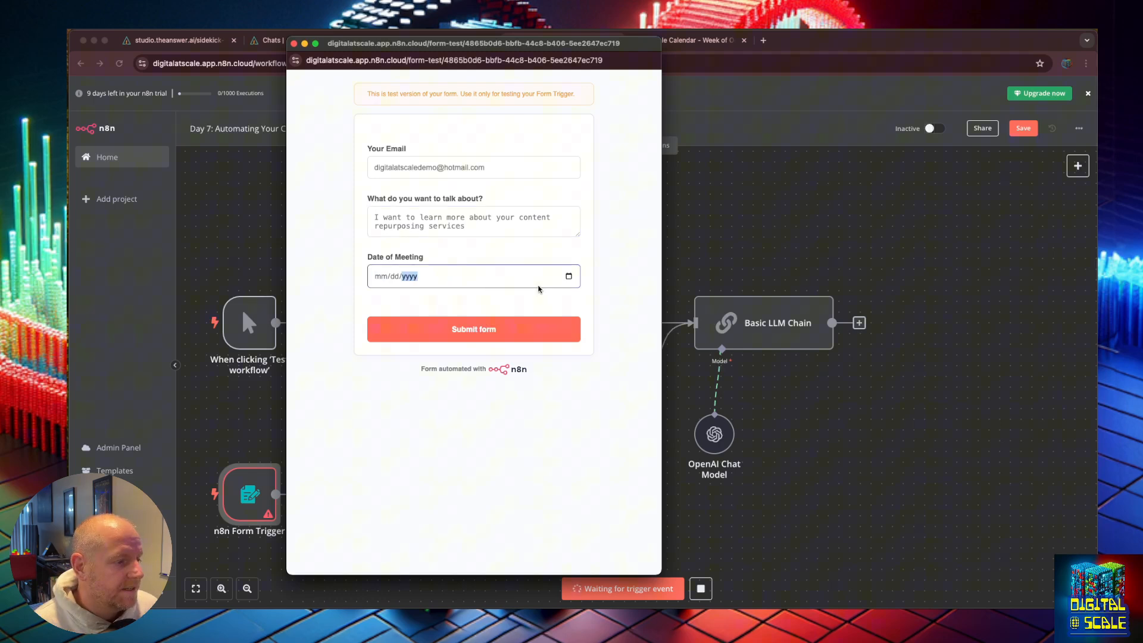
click(568, 277)
click(455, 396)
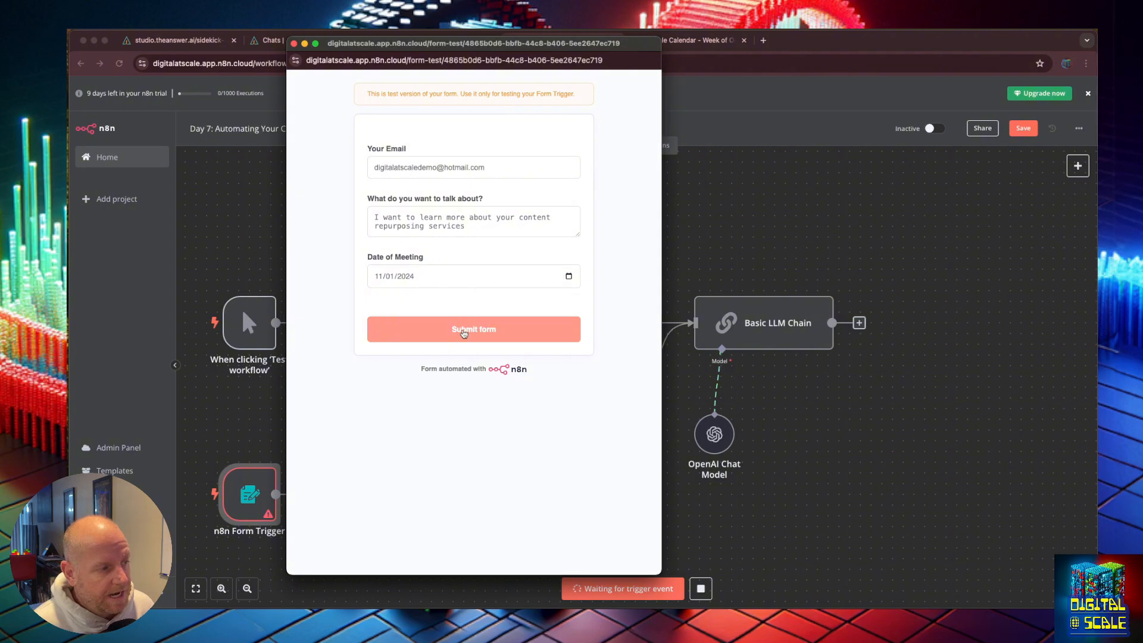
click(464, 331)
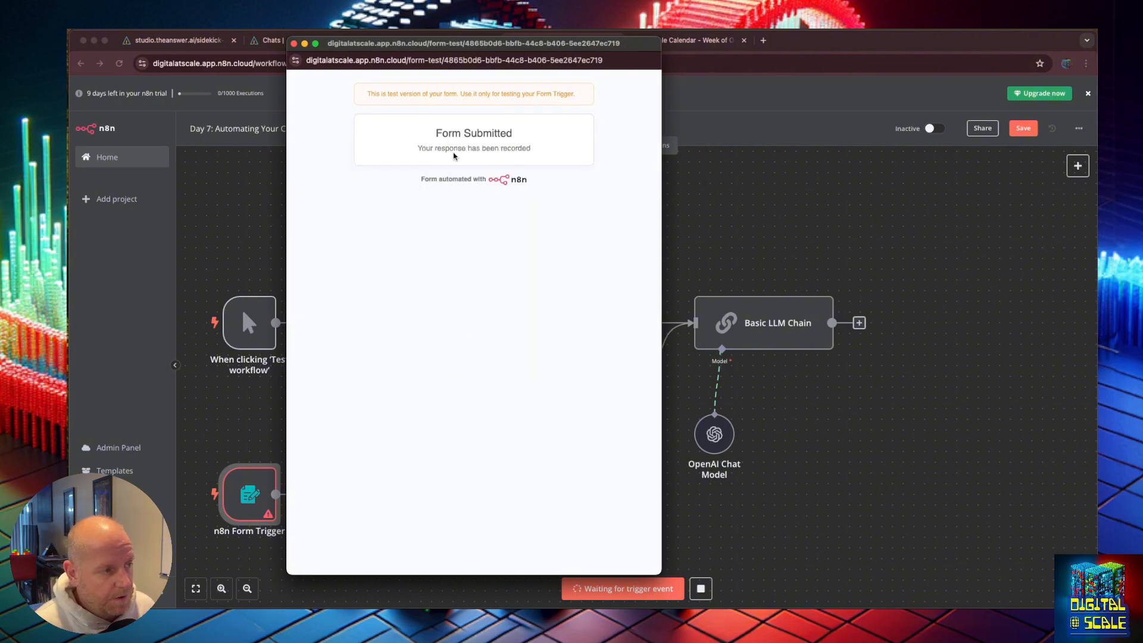
Step: Close the test form window, save the workflow and reload the editor page
click(294, 44)
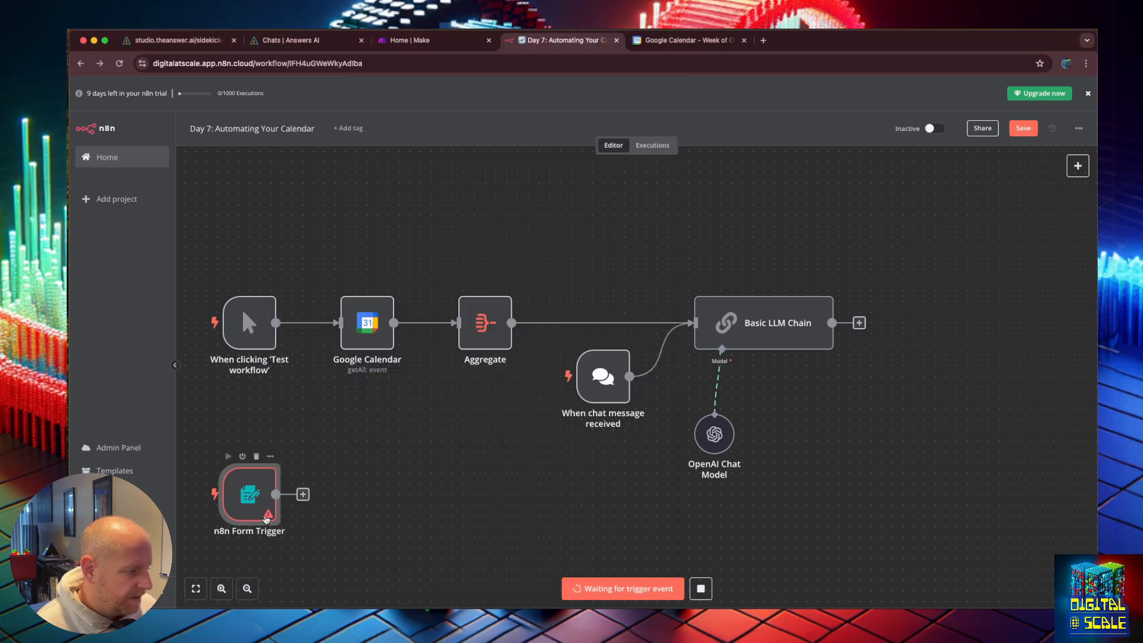
mouse_move(268, 516)
double_click(258, 480)
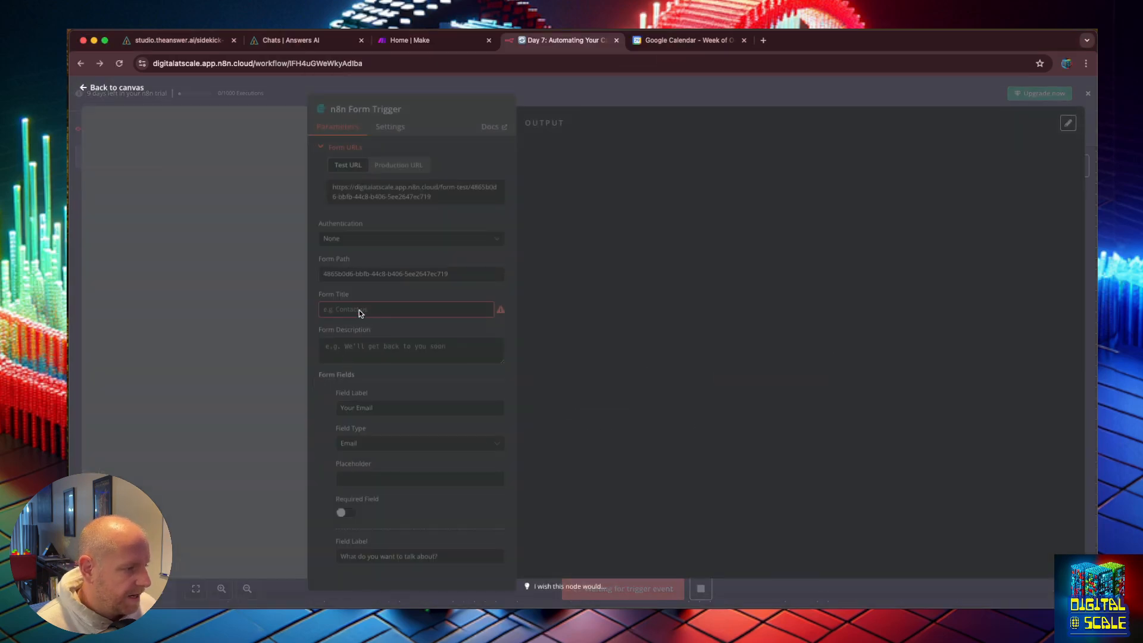
click(84, 88)
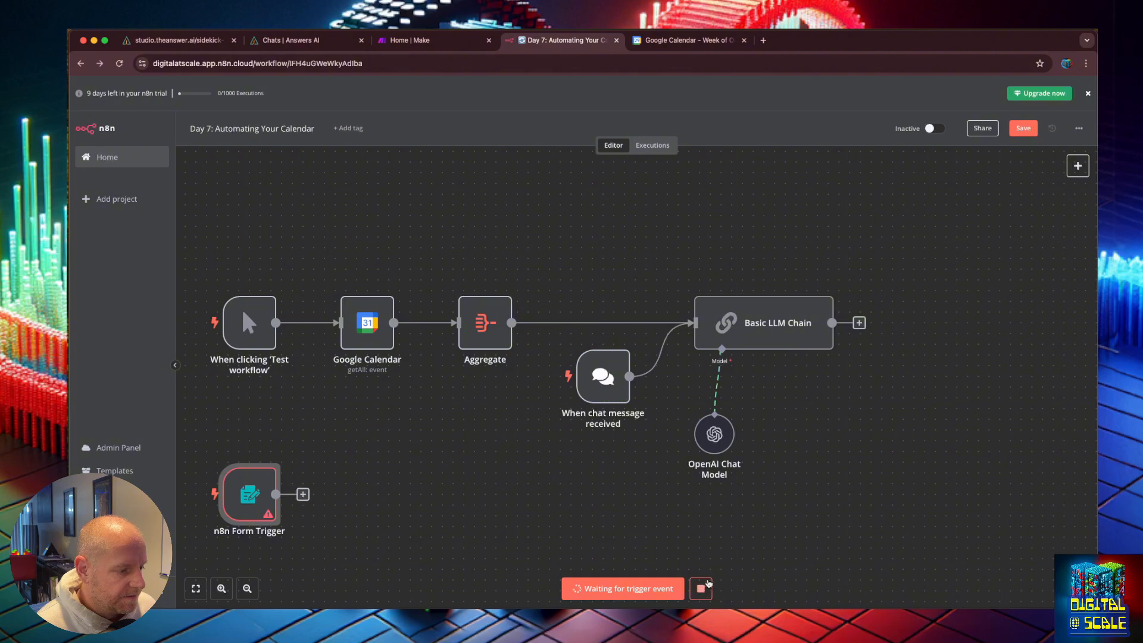
click(1023, 128)
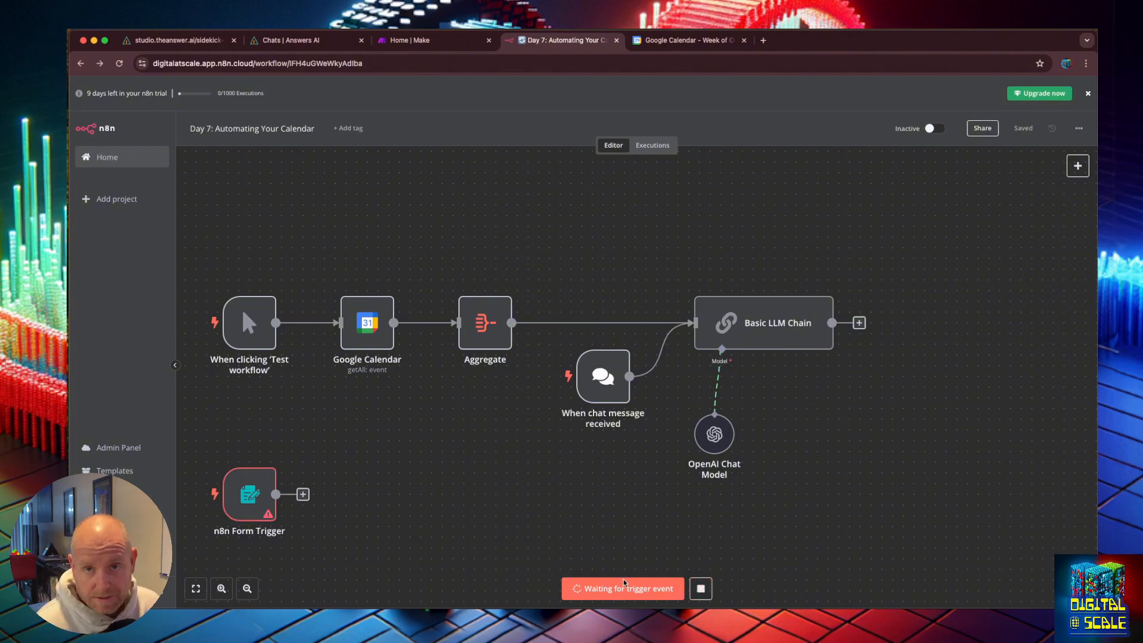
click(119, 65)
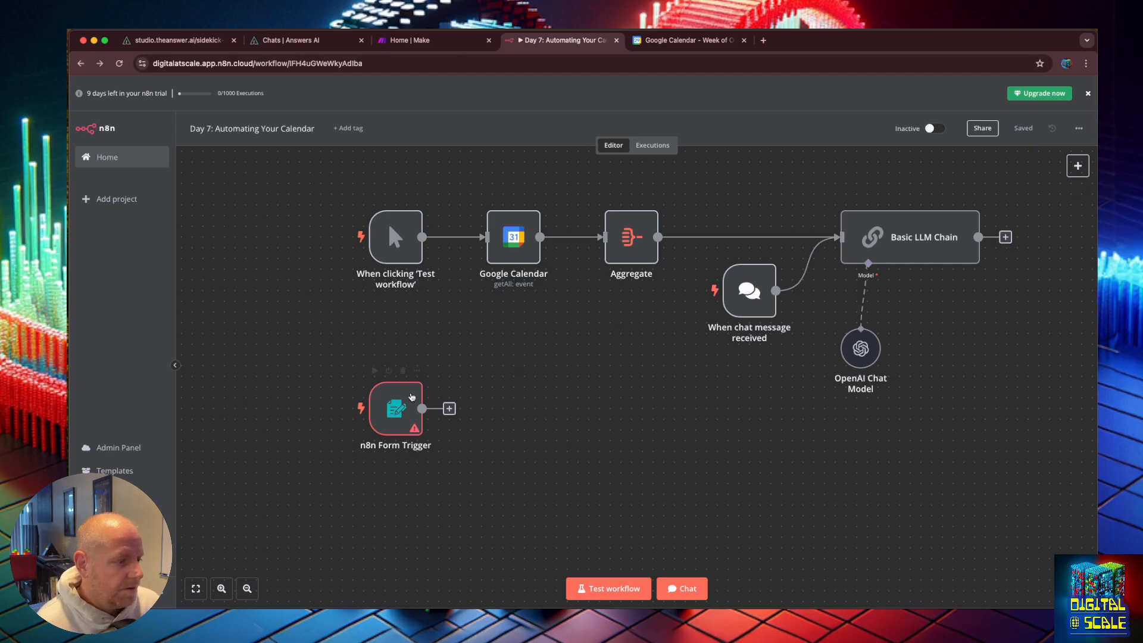
Step: Open the n8n Form Trigger node and set its Form Title to "Meet with me about automation!"
click(396, 405)
double_click(406, 410)
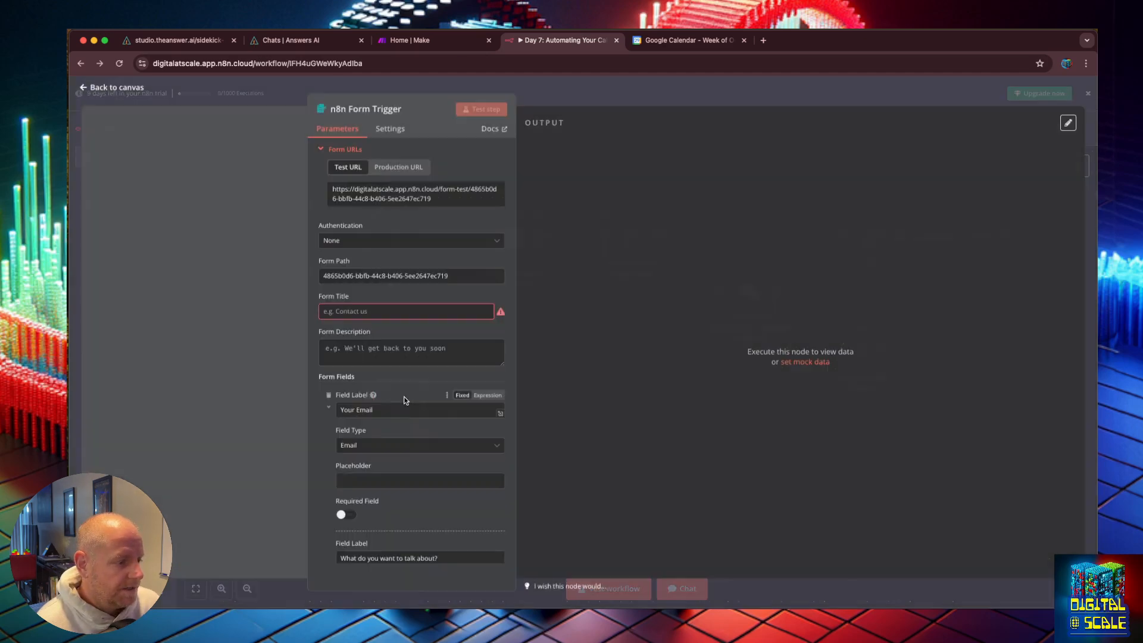
click(380, 310)
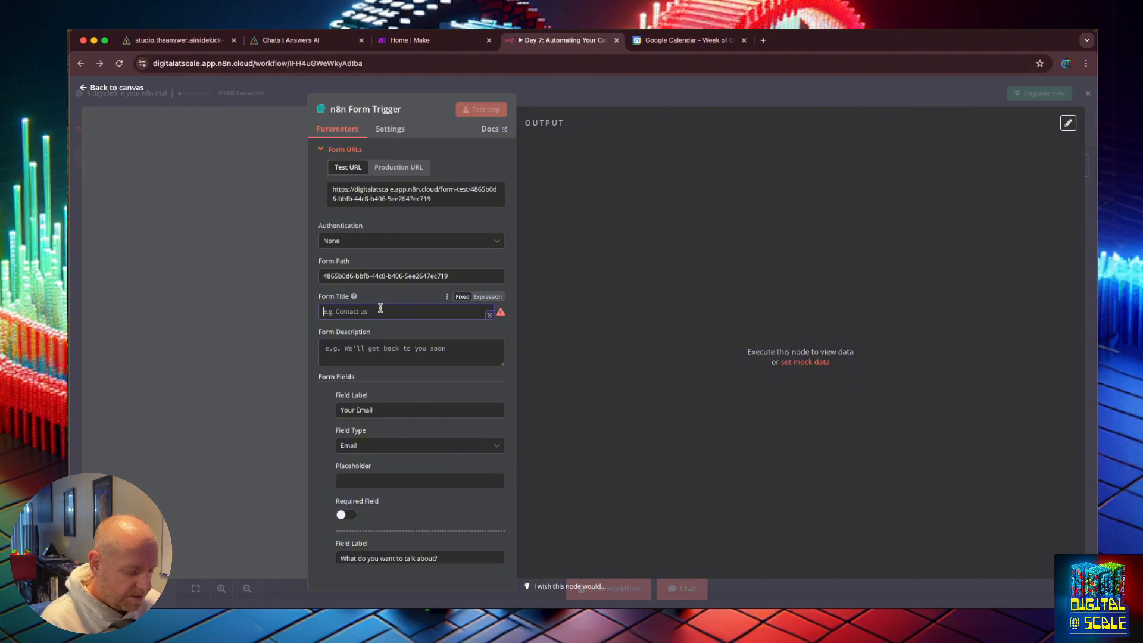
text(Meet)
text(with m)
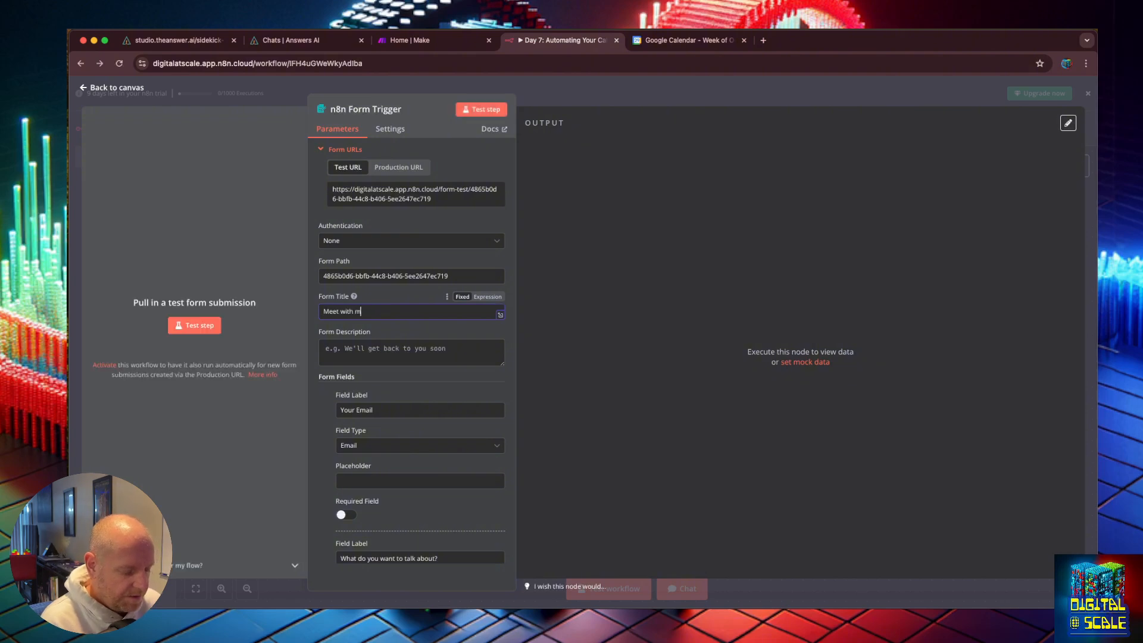
text(e about automation!)
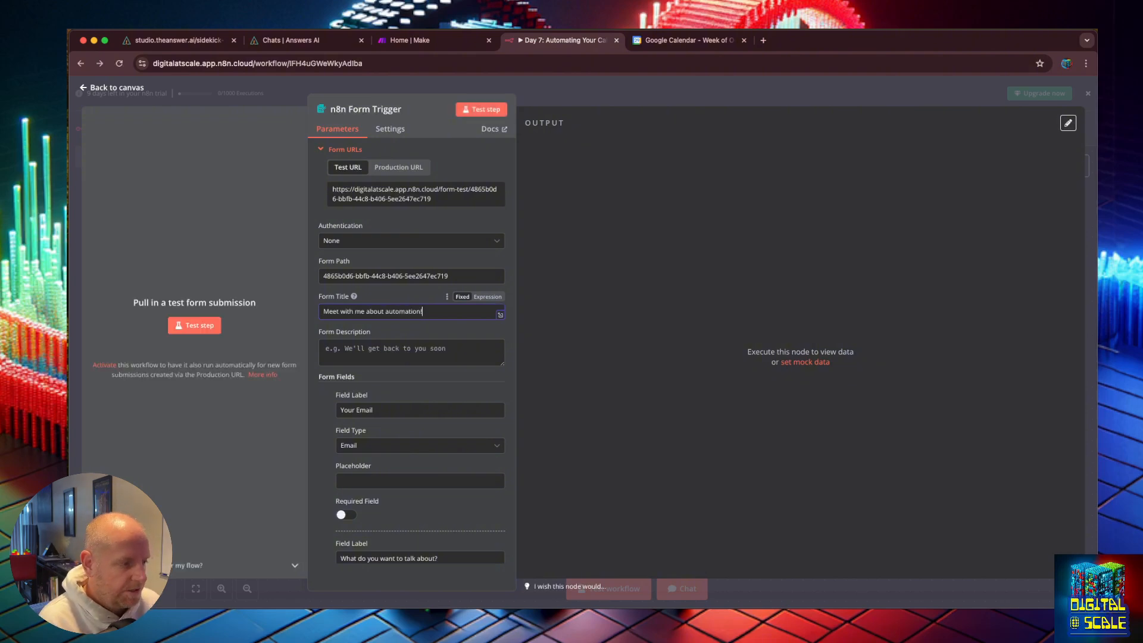
Step: Set the Form Description to "Book some time with me and lets chat about your automation needs!"
click(409, 361)
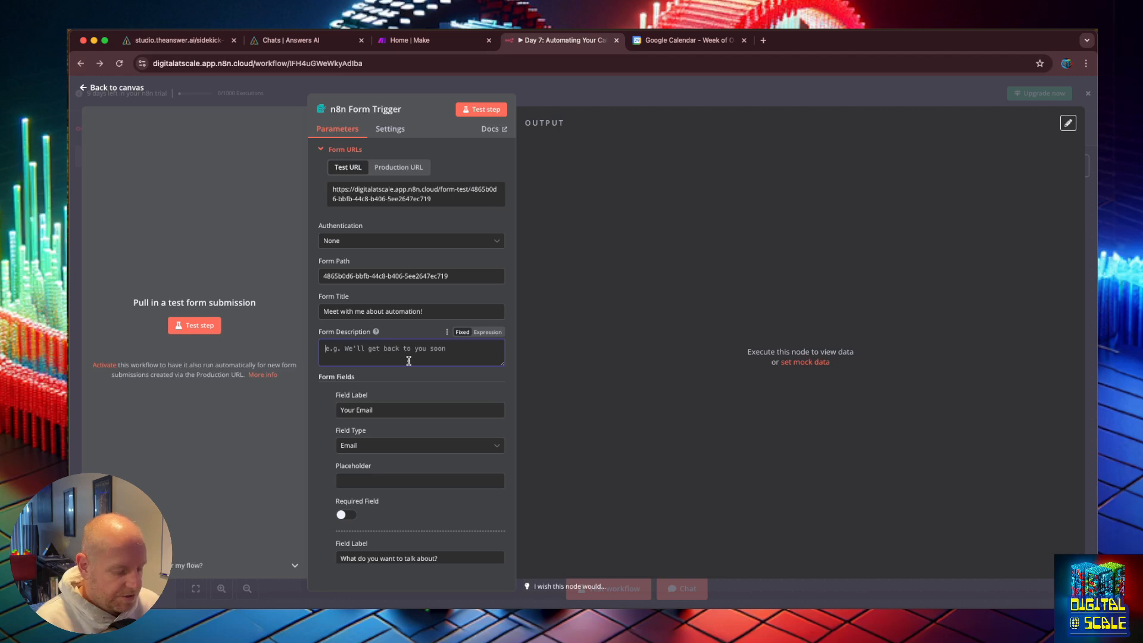
text(Book some time w)
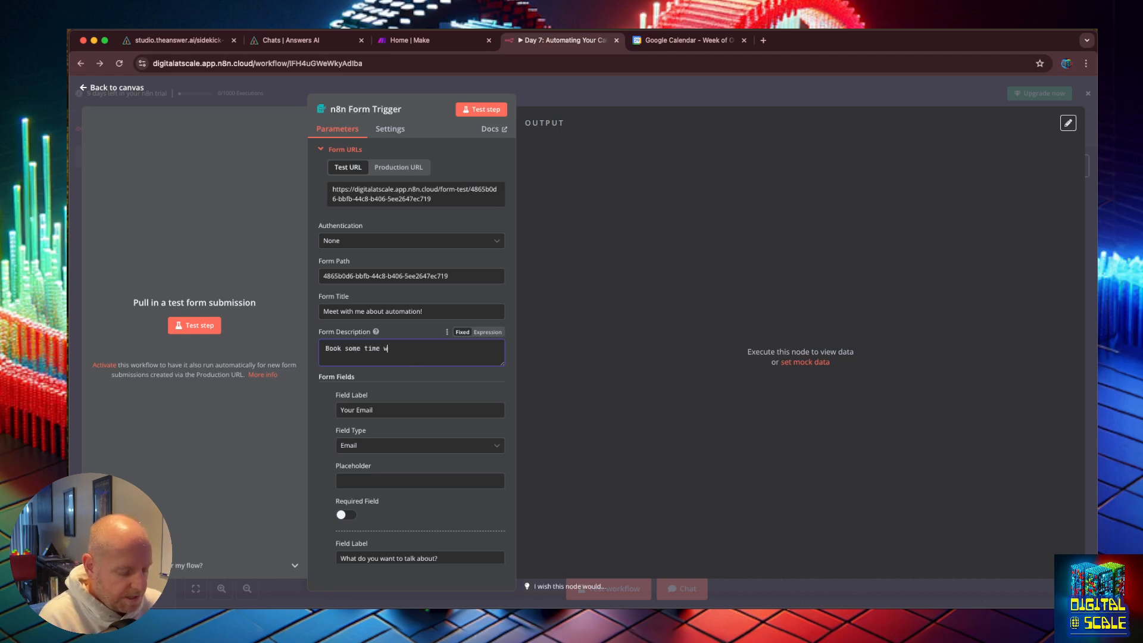
text(ith me and lets chat about )
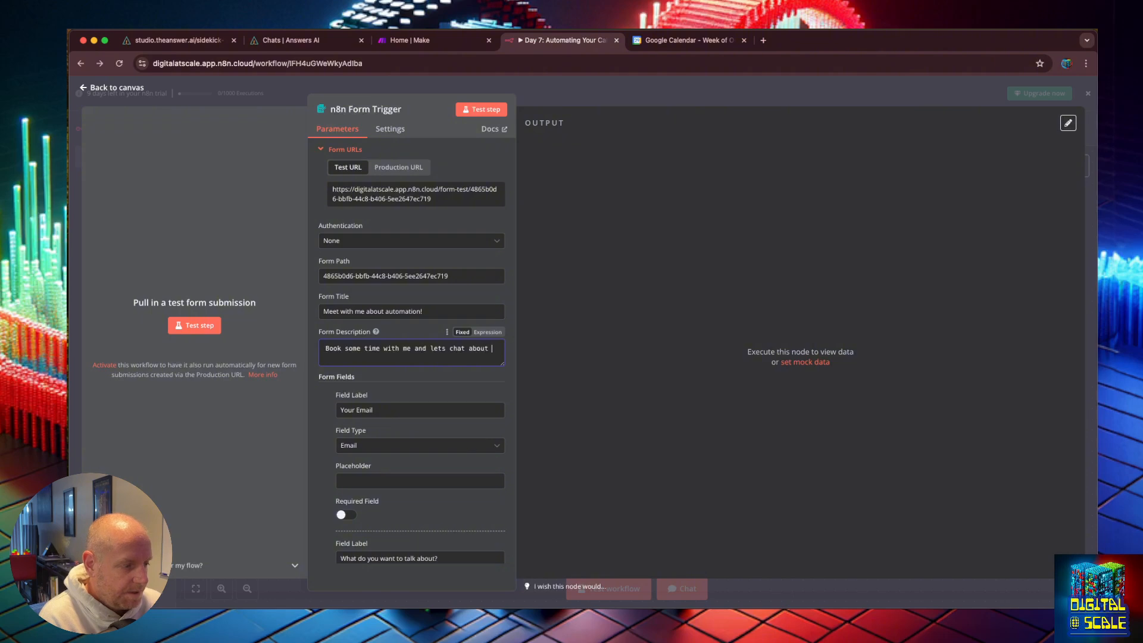
text(your automatio)
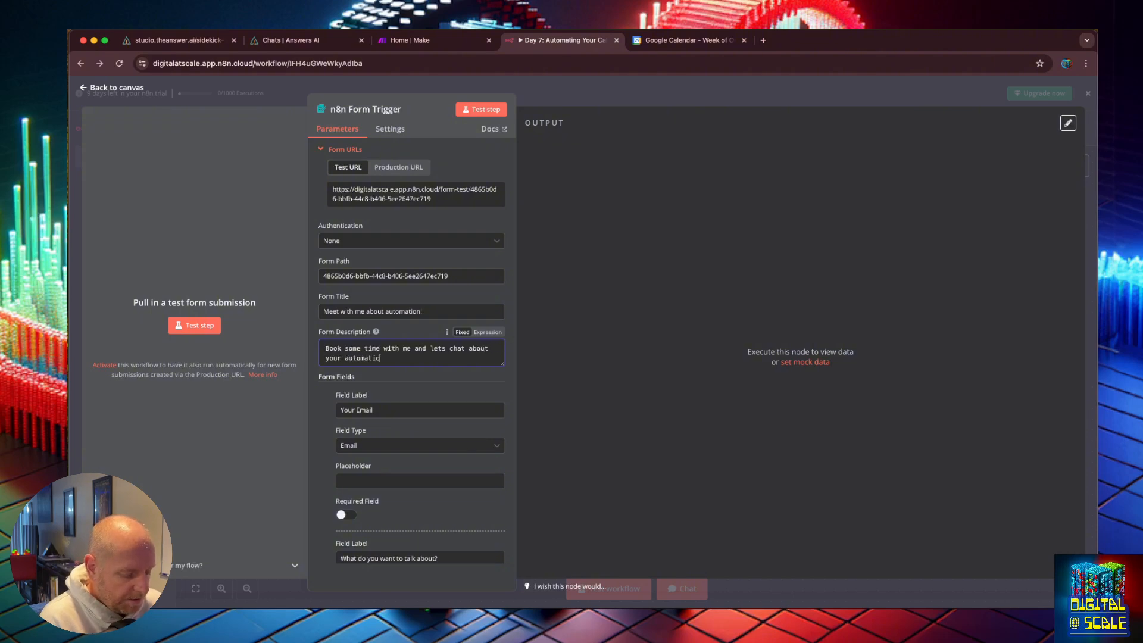
text(n needs!)
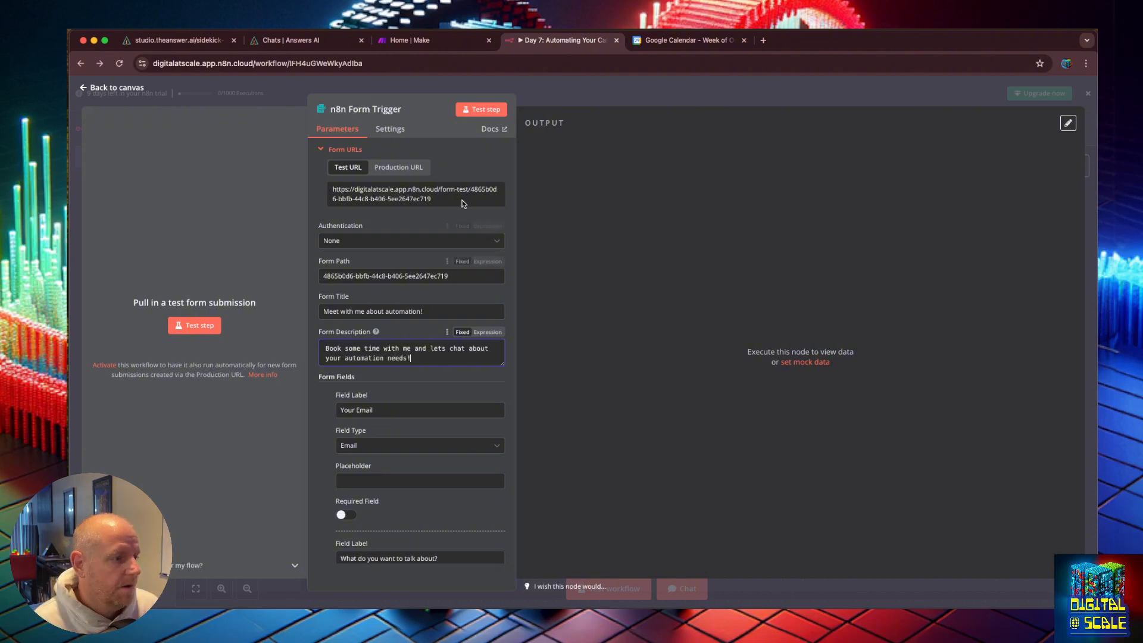
Step: Test the Form Trigger step again and fill in the form's email field with a demo e-mail address
click(492, 111)
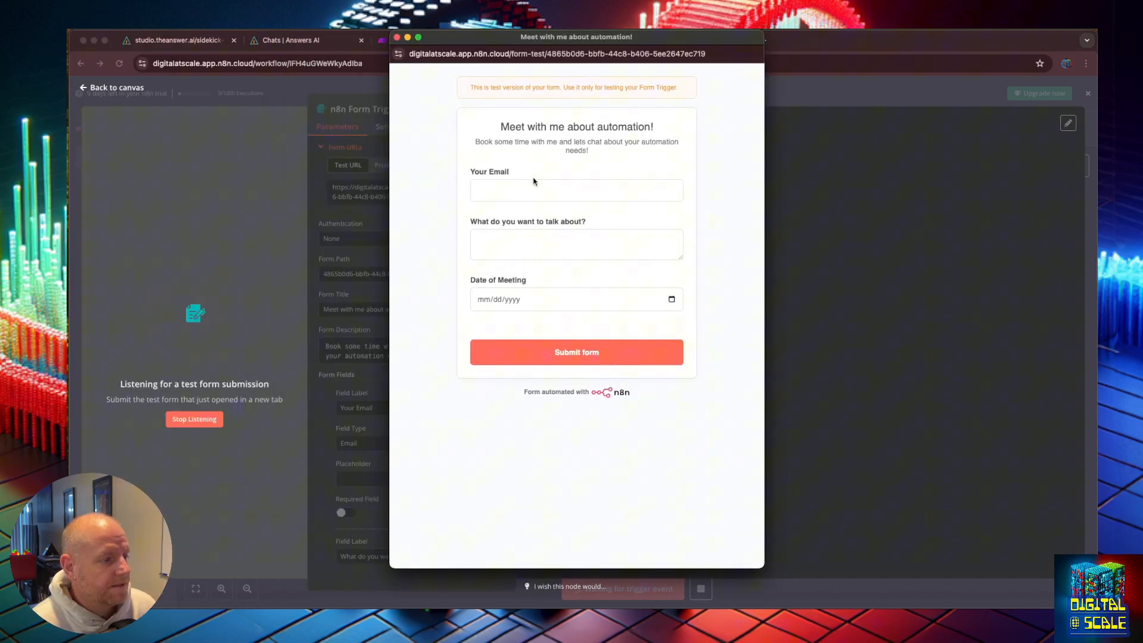
click(537, 192)
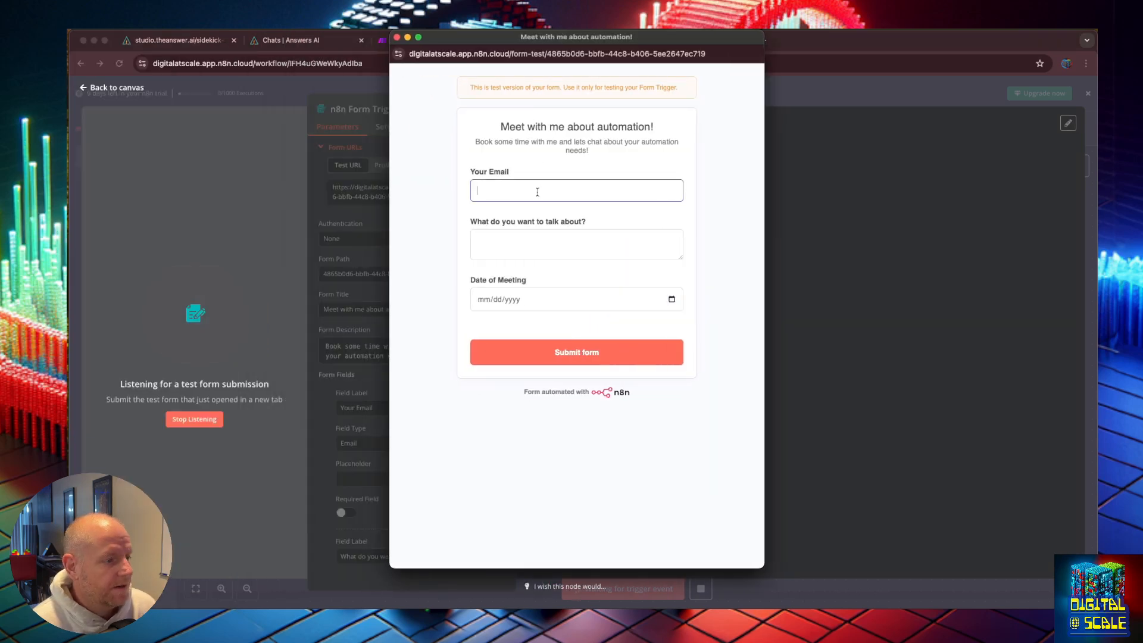
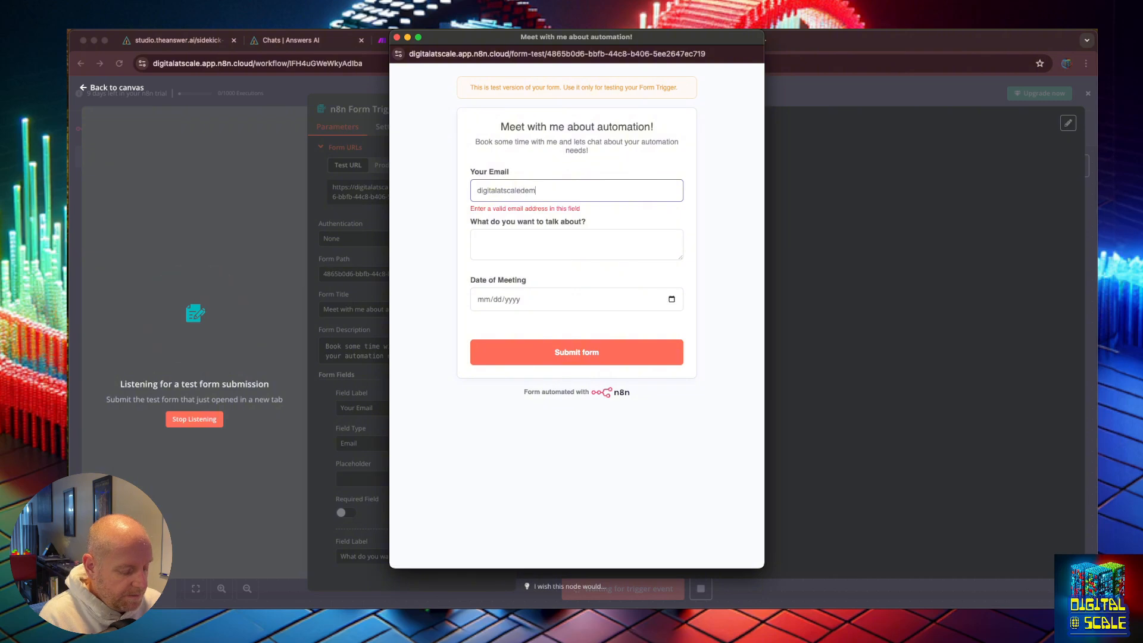
Step: Enter "I want to learn more about your content optimization services" as the topic in the test form
click(480, 240)
text(I want to )
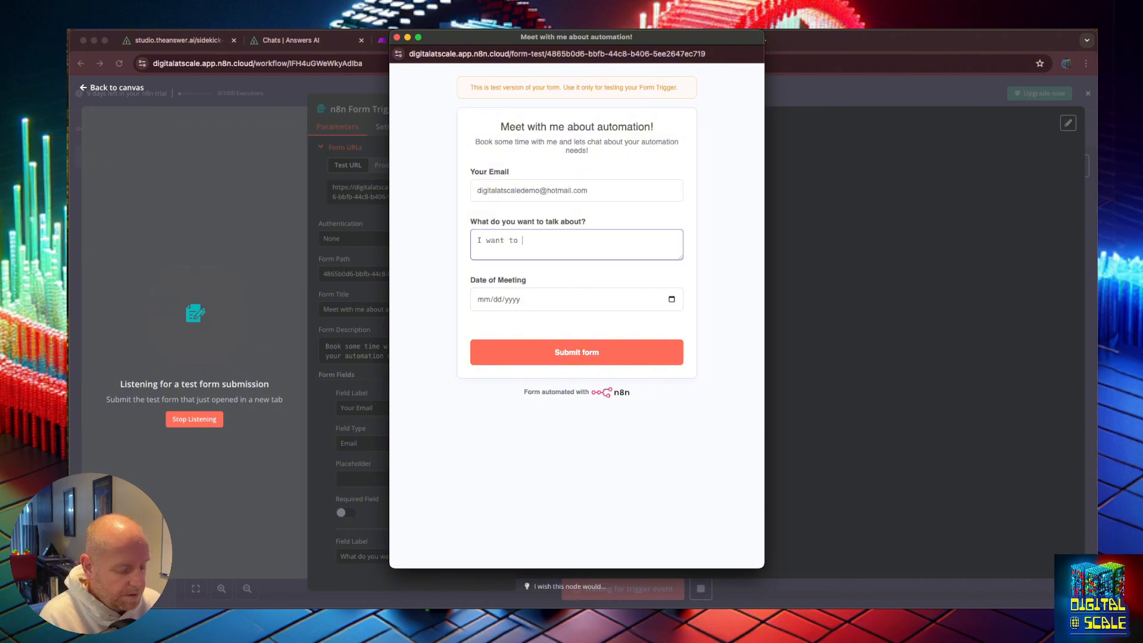
text(learn more about )
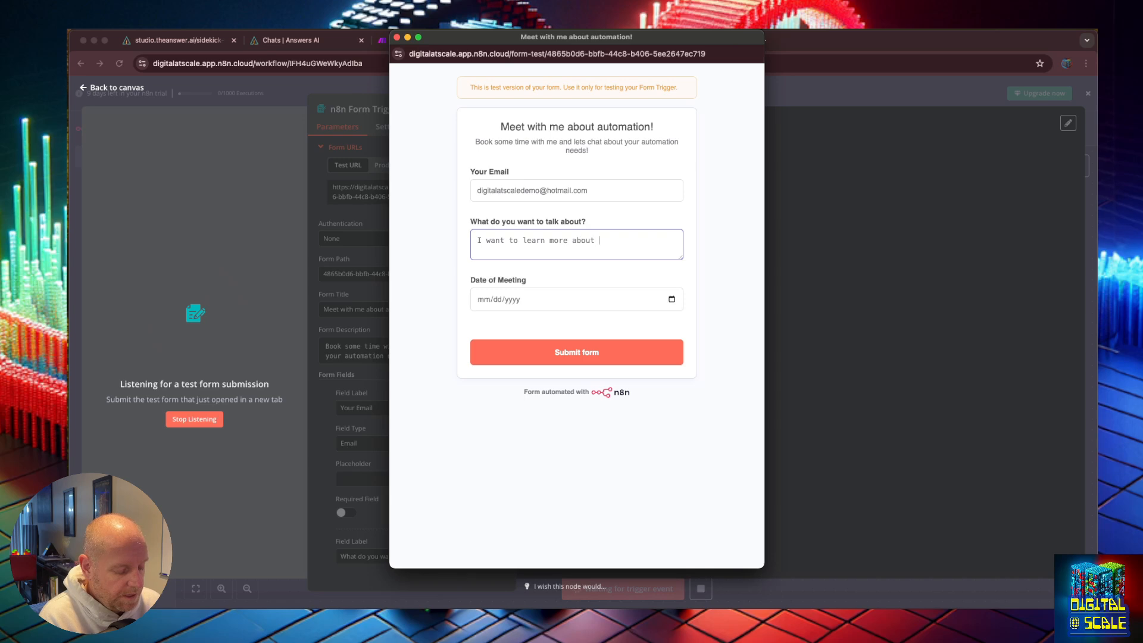
text(your content )
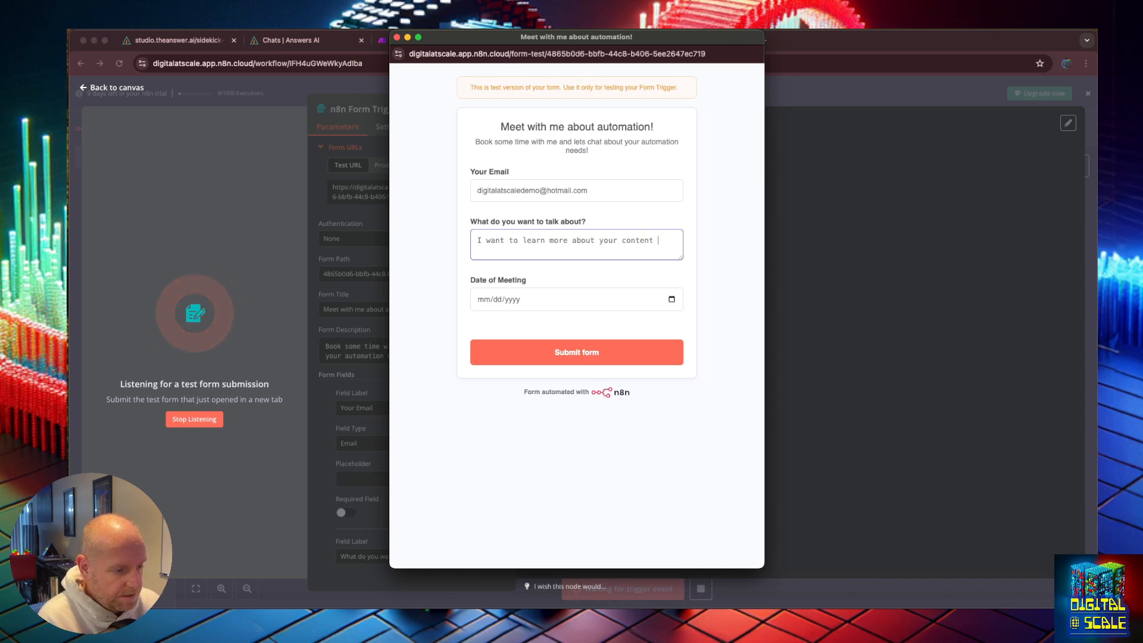
text(optimization servi)
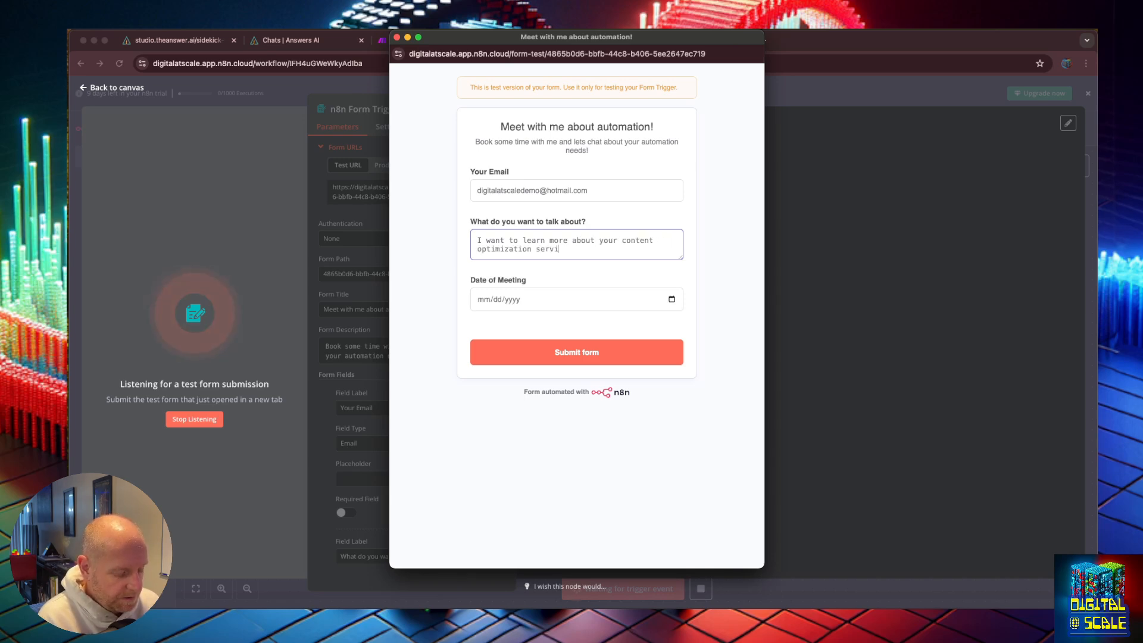
text(ces)
Step: Pick 11/01/2024 as the meeting date, submit the test form and close its window
click(543, 308)
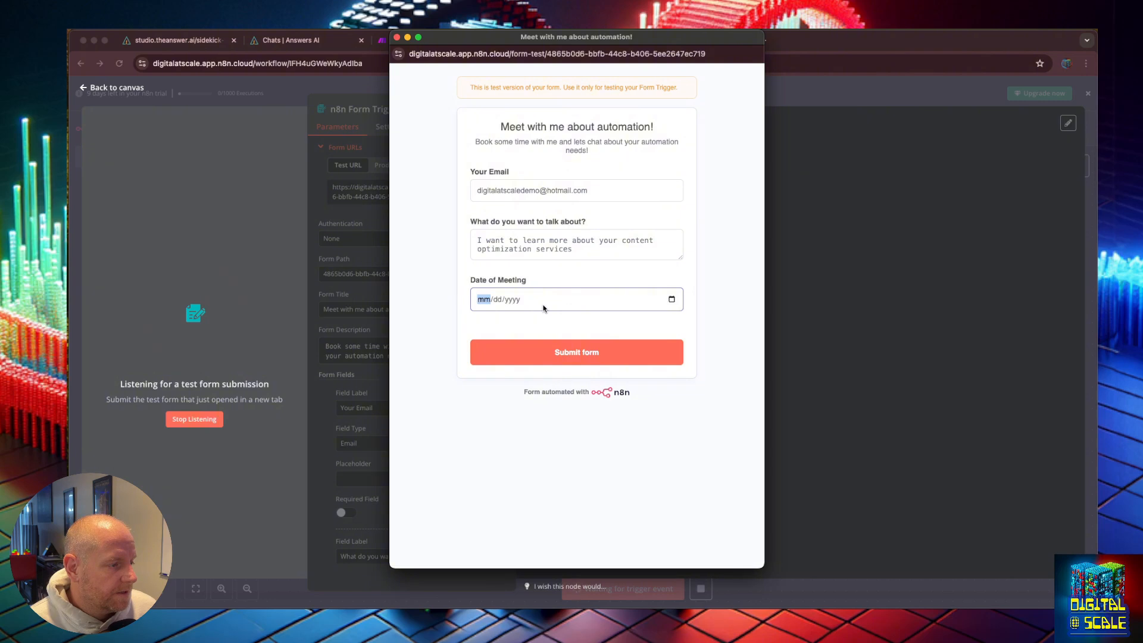
click(671, 299)
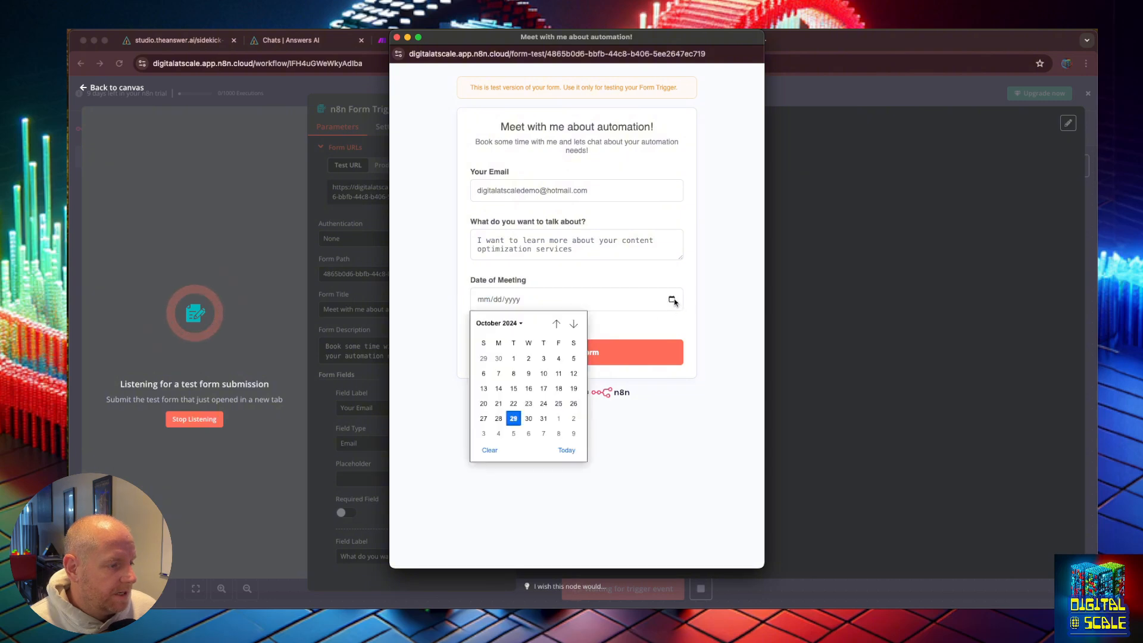
click(559, 419)
click(586, 352)
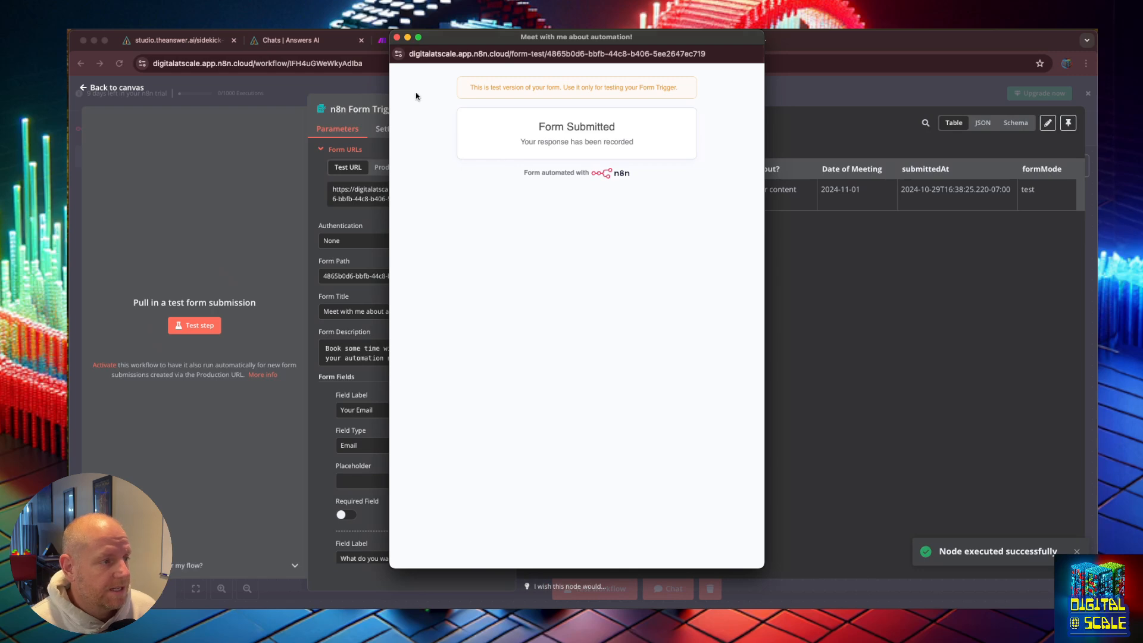
click(397, 38)
Step: Review the submitted form data in the Form Trigger's output table
drag(656, 189, 739, 189)
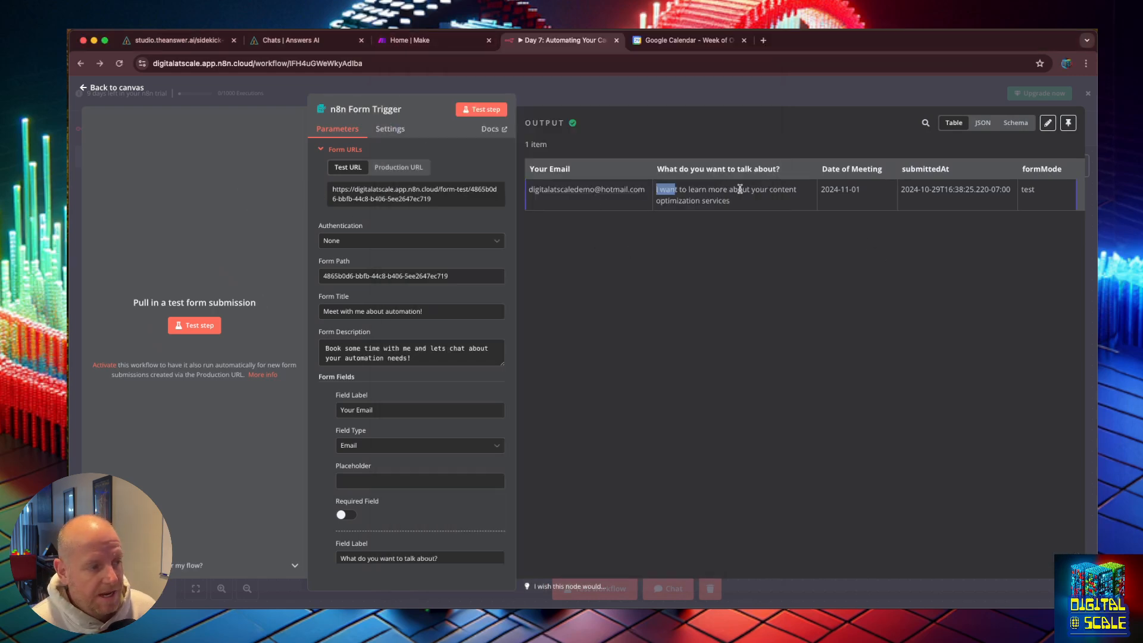
click(776, 175)
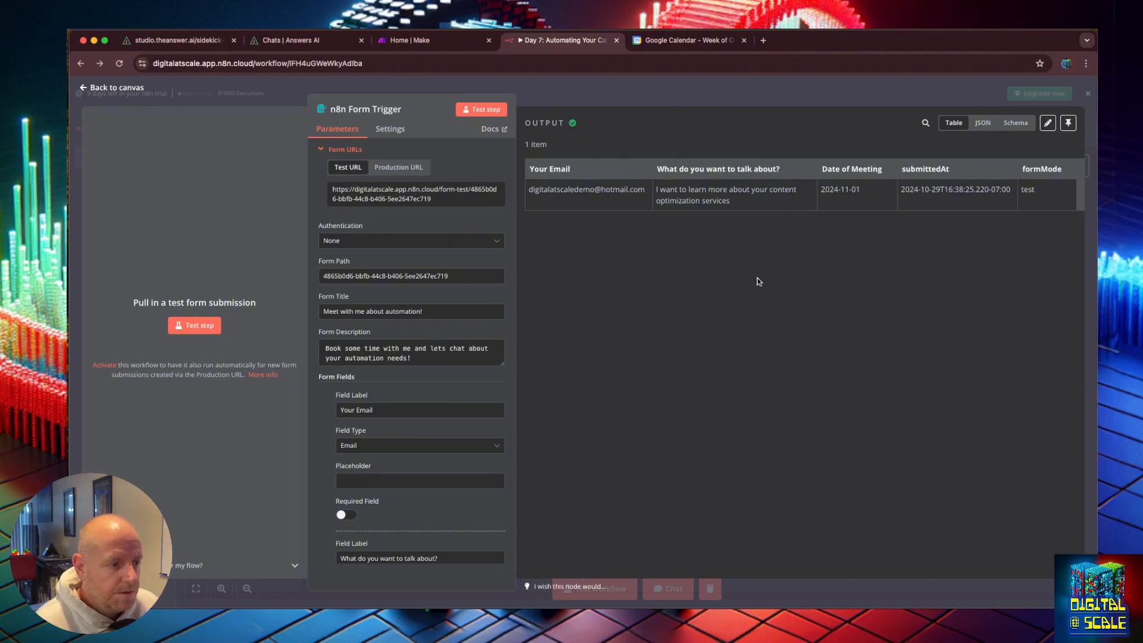
Step: Return to the canvas and add a Basic LLM Chain node after the n8n Form Trigger
click(85, 88)
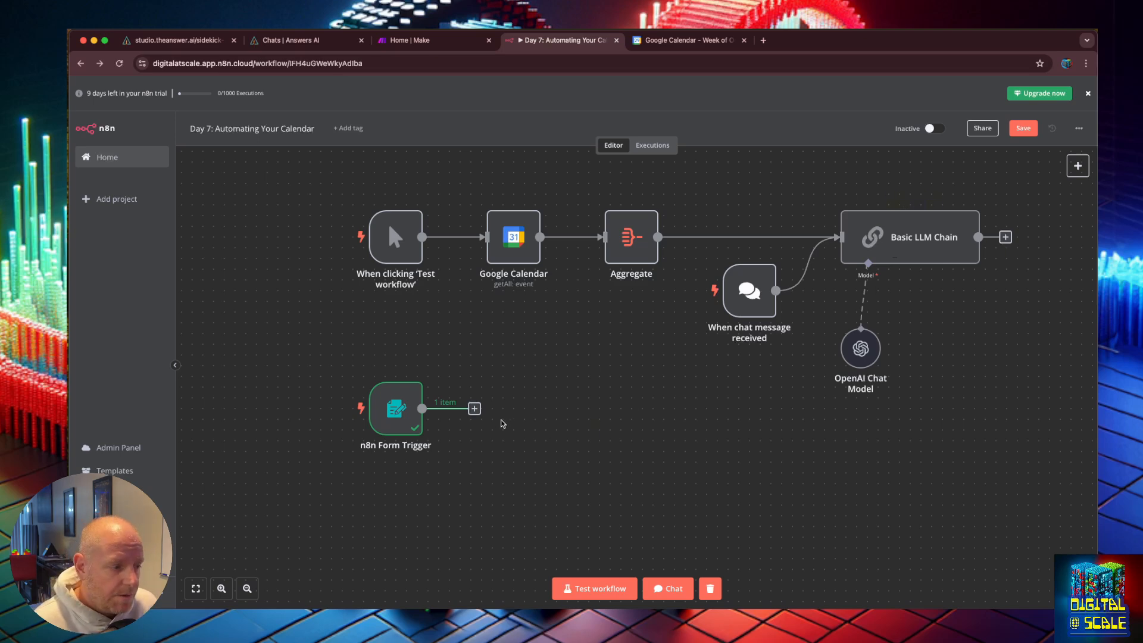
click(474, 410)
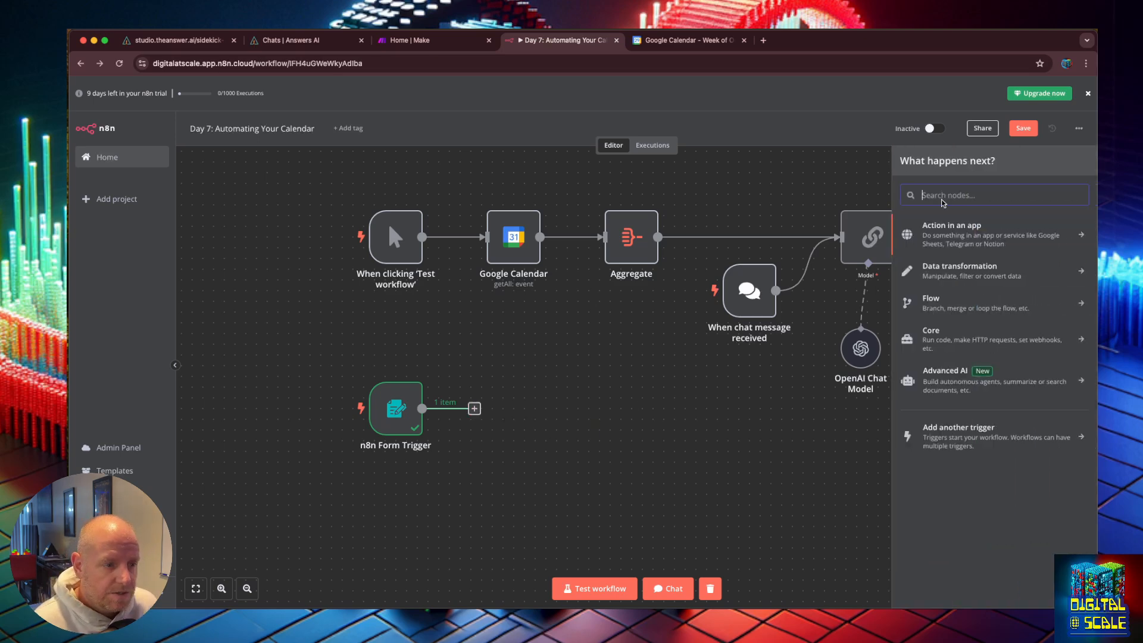
text(llm)
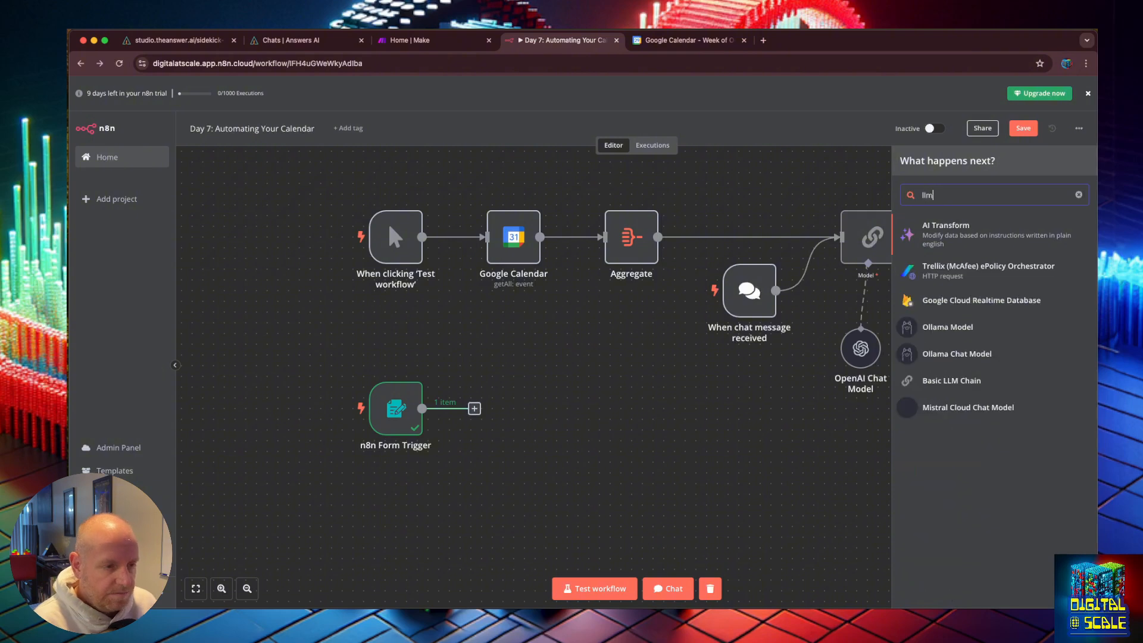
click(956, 385)
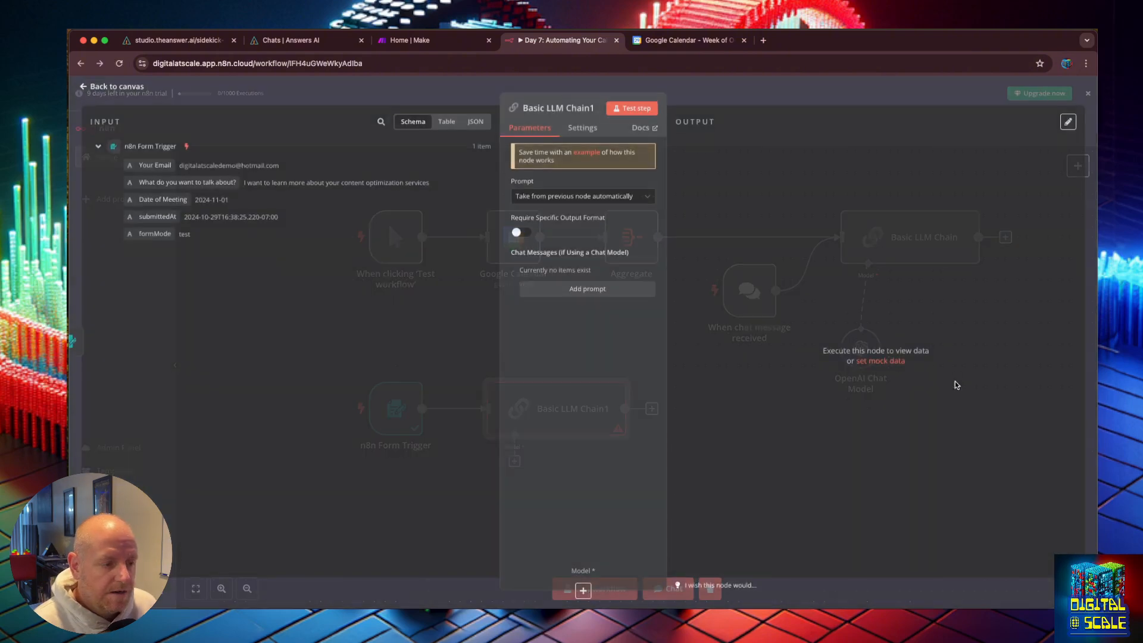
Step: Set the chain's prompt source to Define below and open its Text field as an expression in the full editor
click(587, 199)
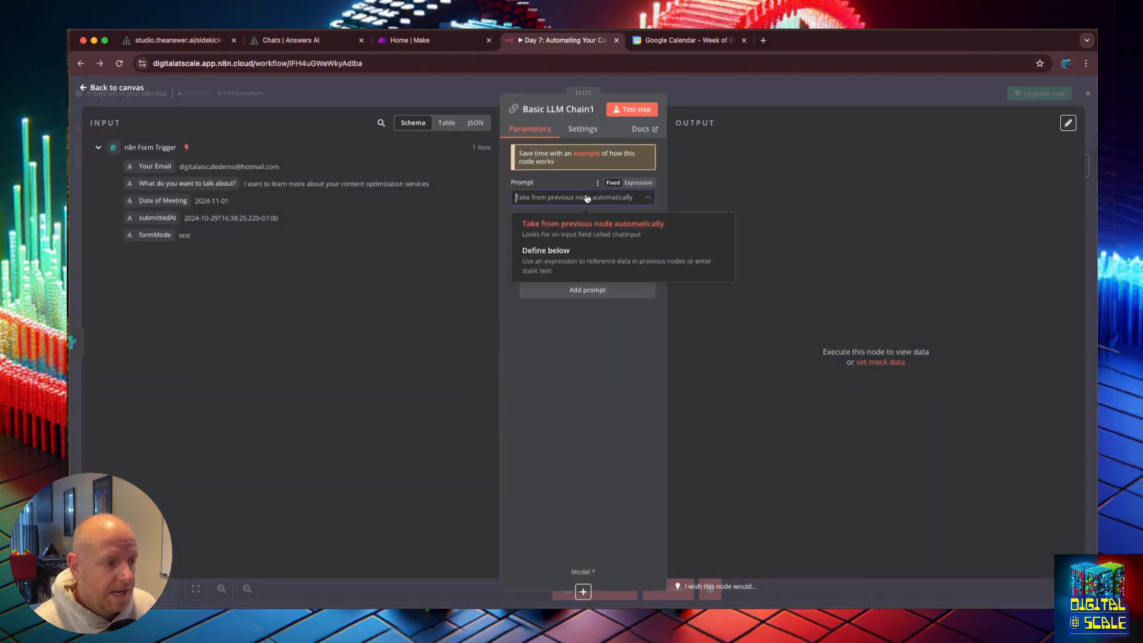
click(583, 254)
click(581, 248)
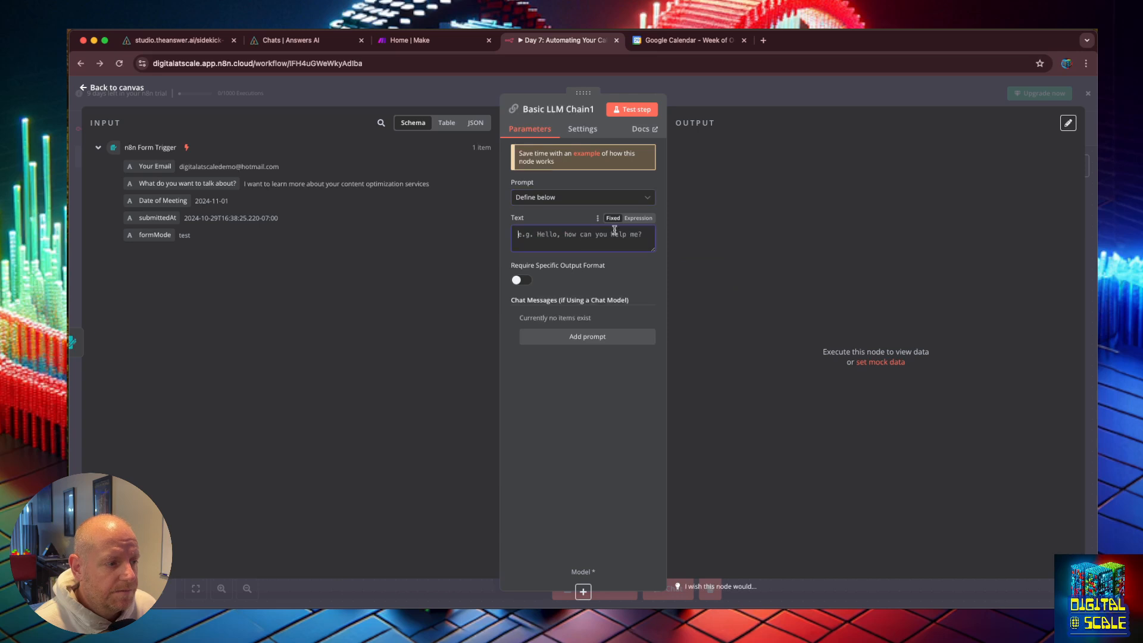
click(635, 219)
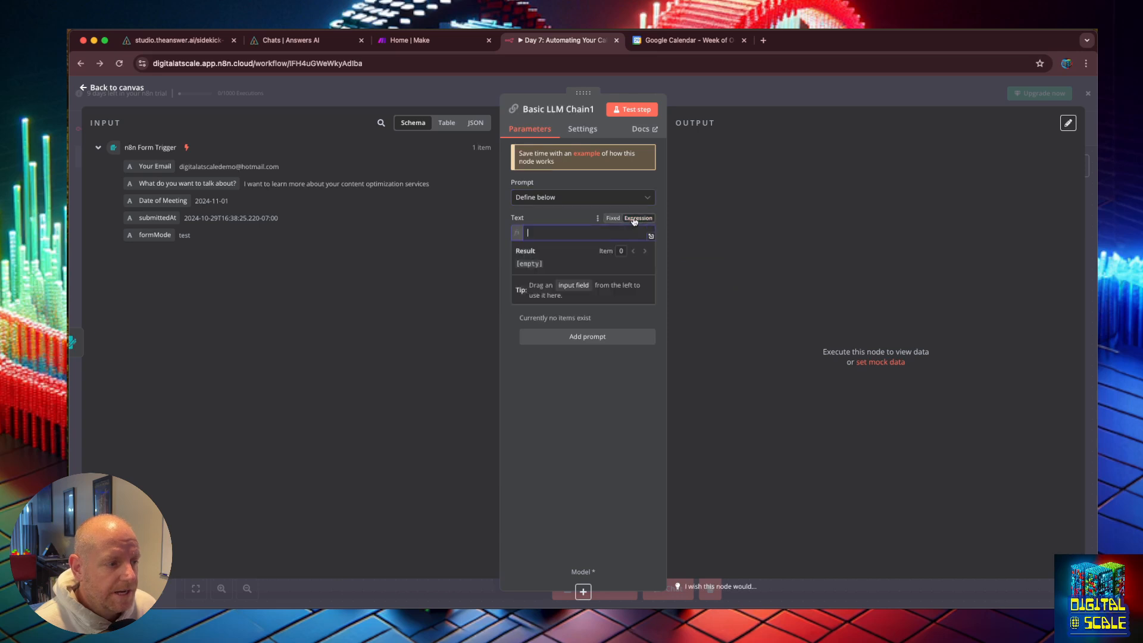
click(648, 239)
click(396, 165)
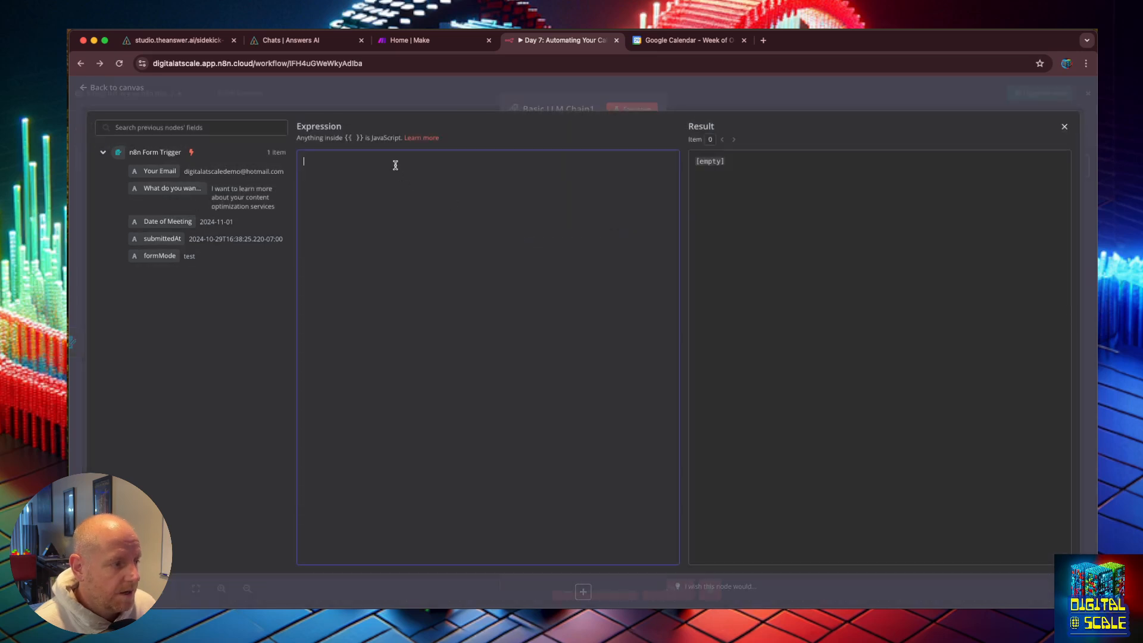
Step: Write "A user has submitted this form to book a meeting with me" as the prompt's first line
text(A user ha)
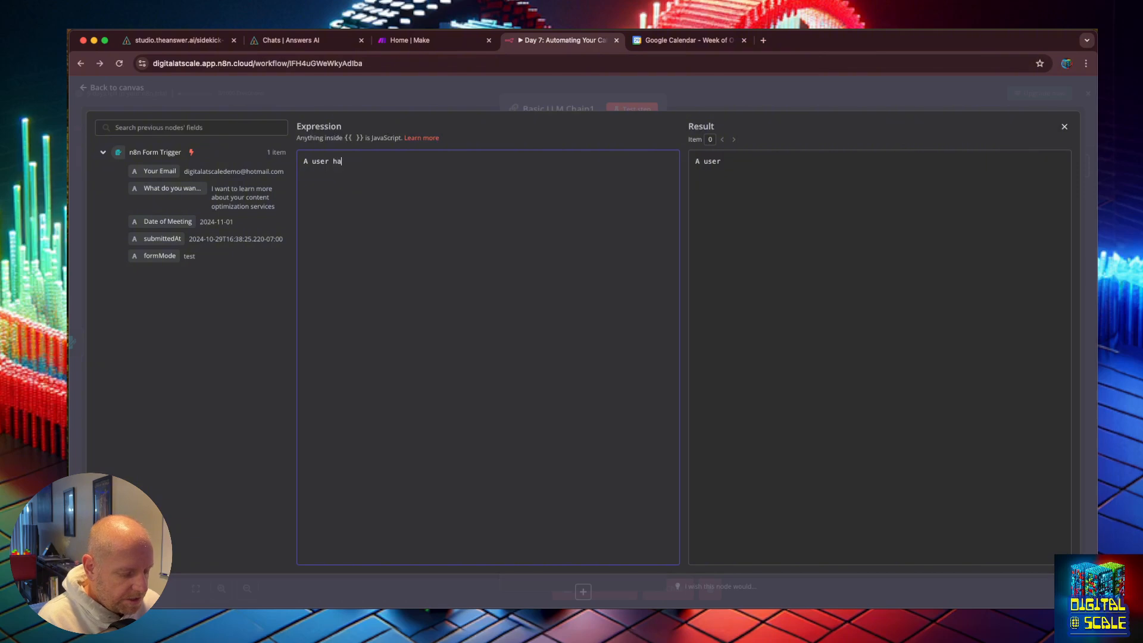
text(s submitted )
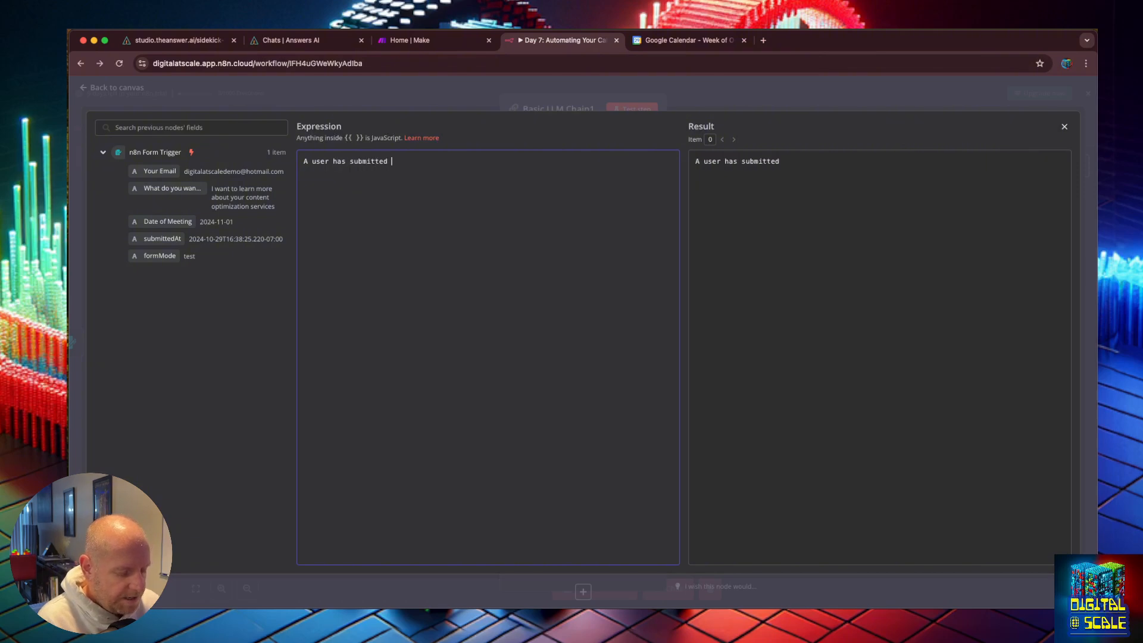
text(this form to b)
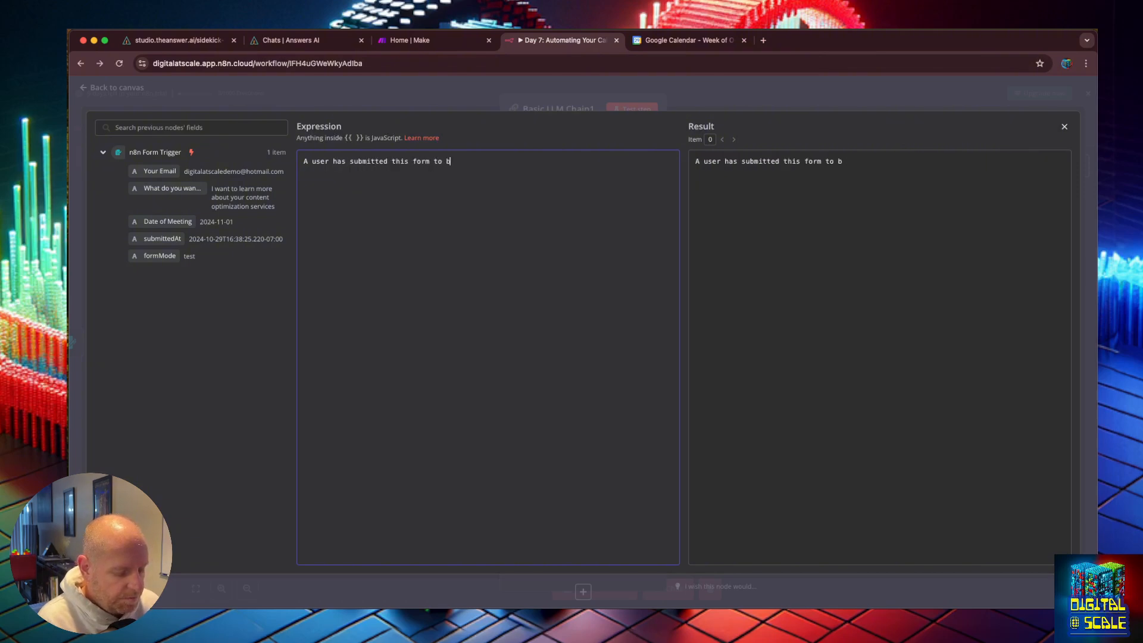
text(ook a meeting with me)
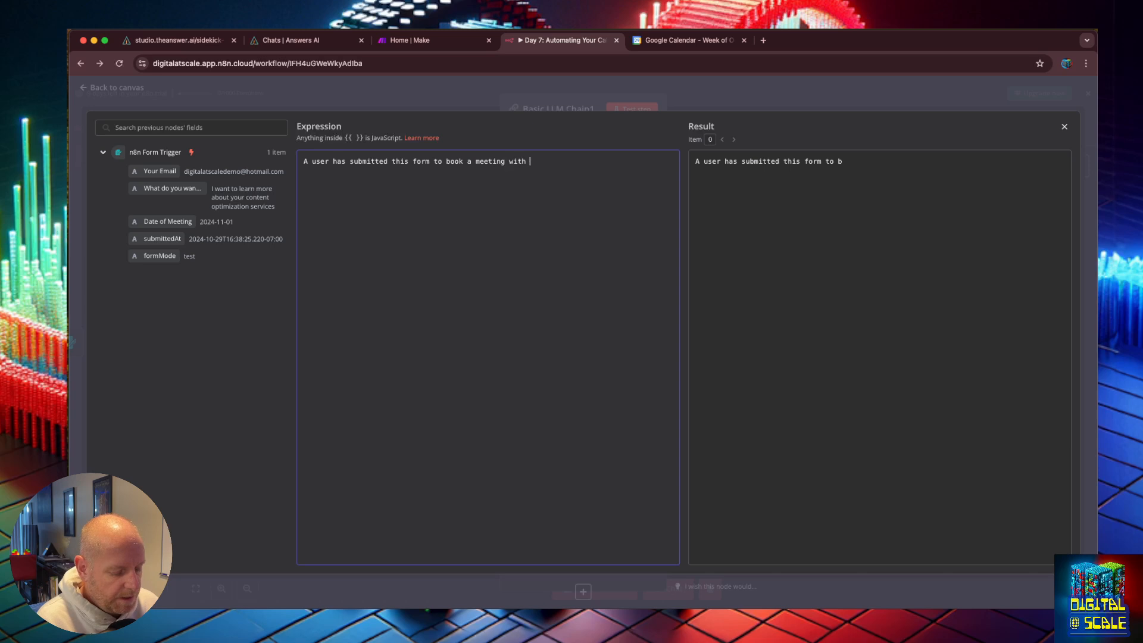
key(Return)
key(Return)
text(If the)
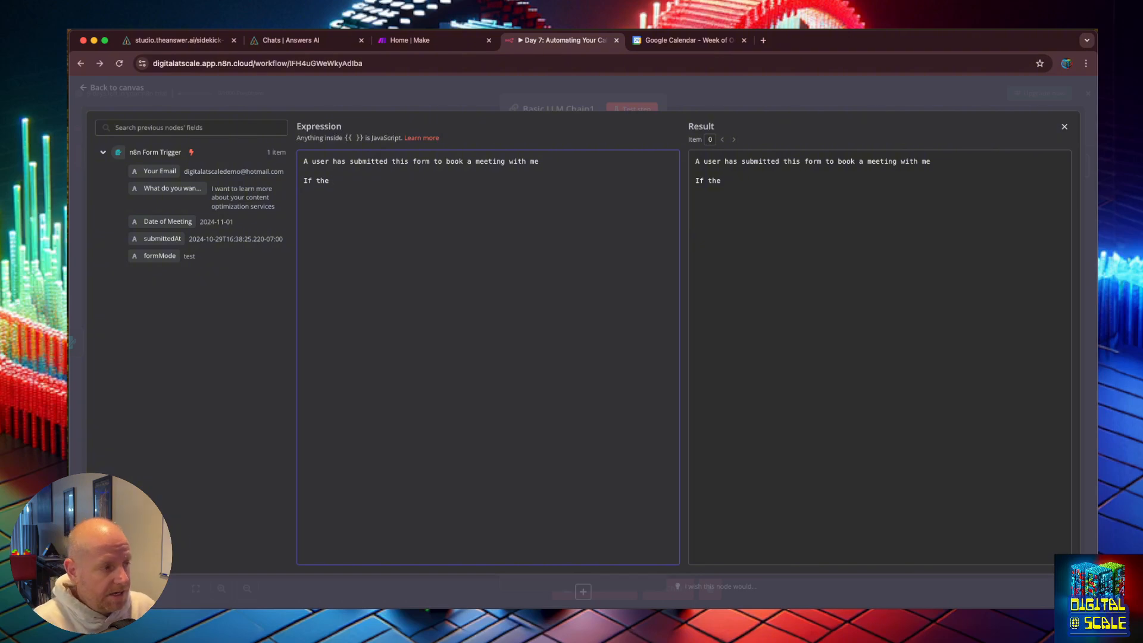
text(meeting is )
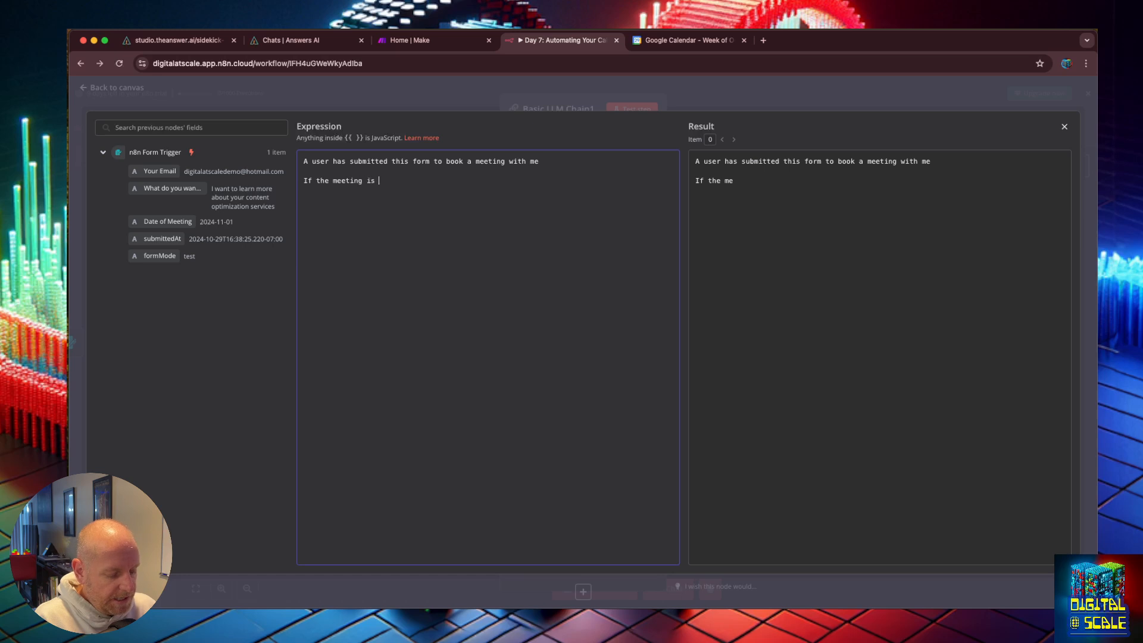
text(to talk about our )
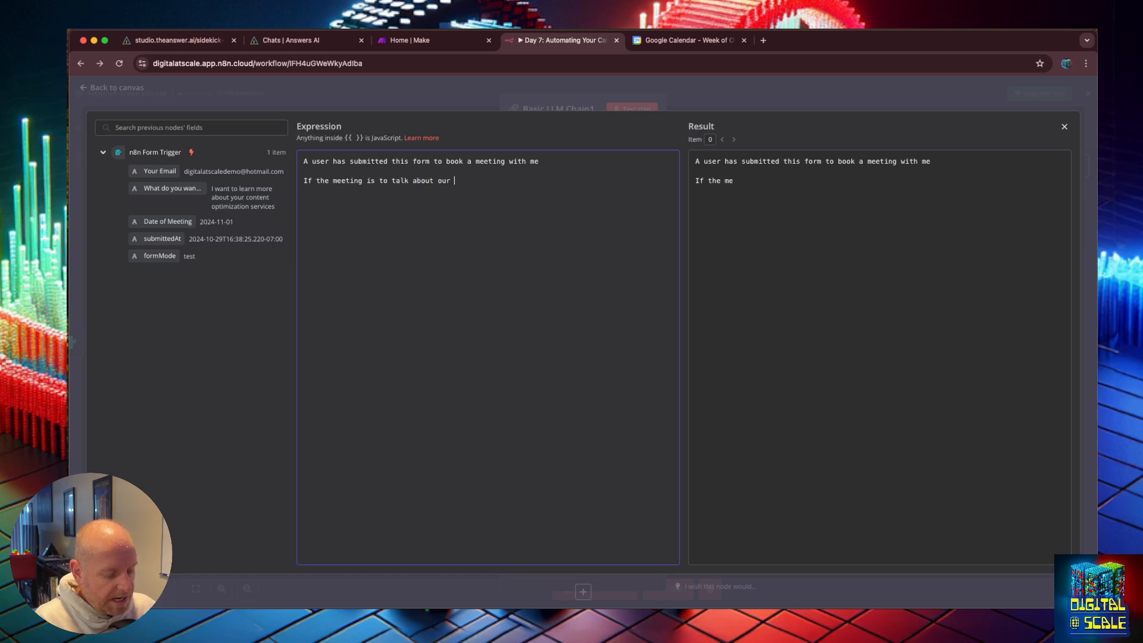
text(content re)
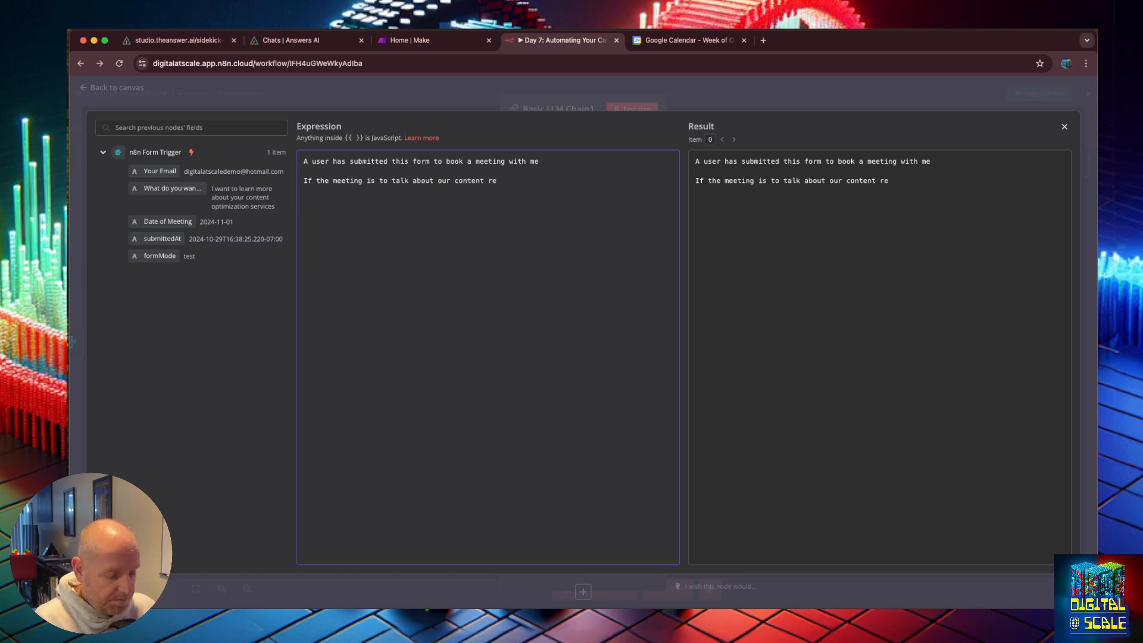
text(purposing ser)
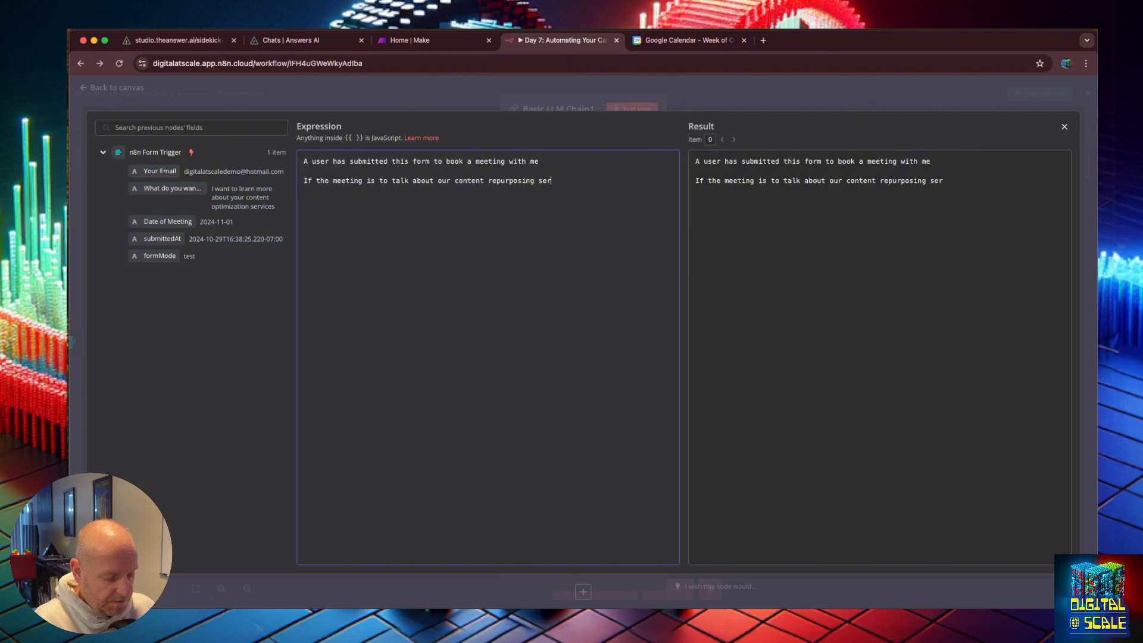
text(vices)
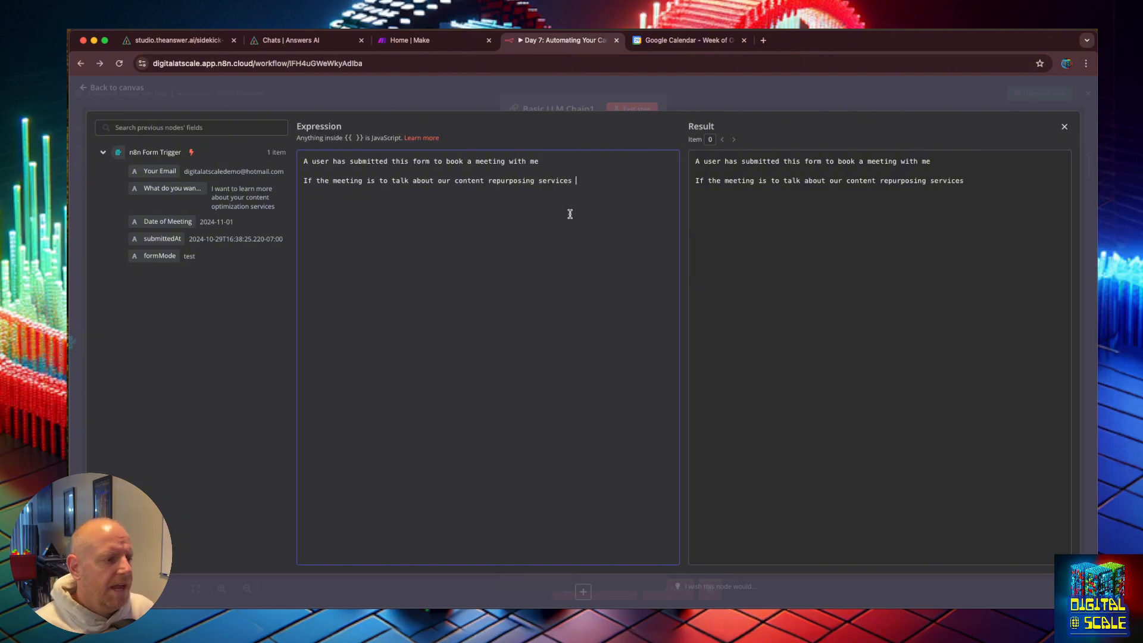
triple_click(304, 182)
key(BackSpace)
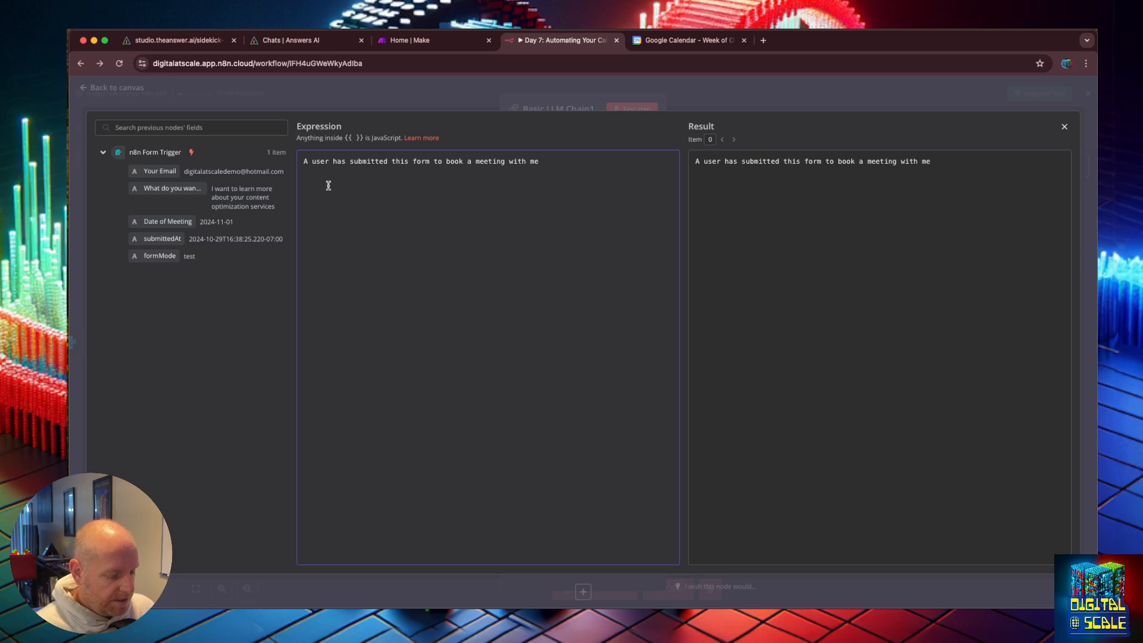
Step: Add the line "Your job is to cretae a suggested agenda for the meeting based on the users request"
text(Your job is to c)
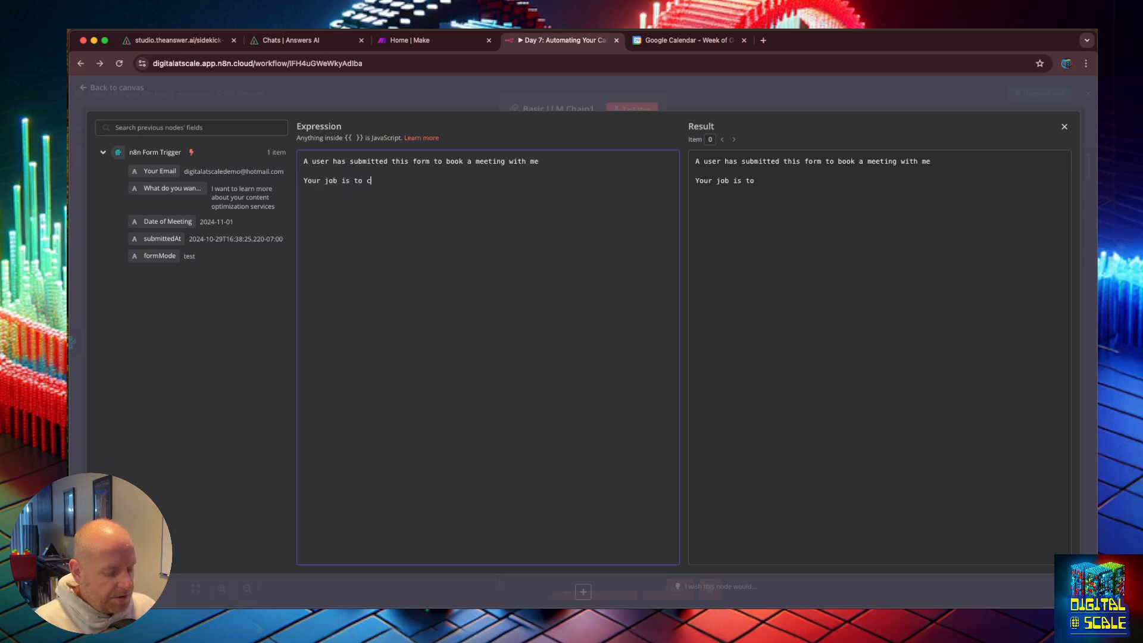
text(retae a detailed a)
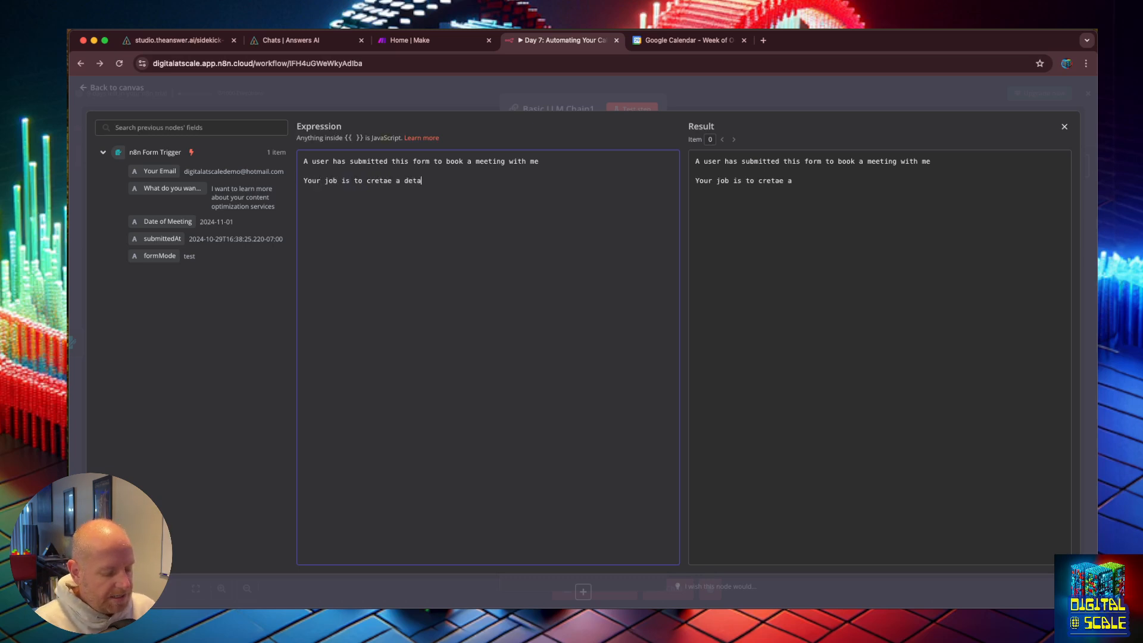
key(BackSpace)
key(BackSpace)
key(BackSpace)
key(BackSpace)
key(BackSpace)
key(BackSpace)
key(BackSpace)
key(BackSpace)
key(BackSpace)
key(BackSpace)
text(su)
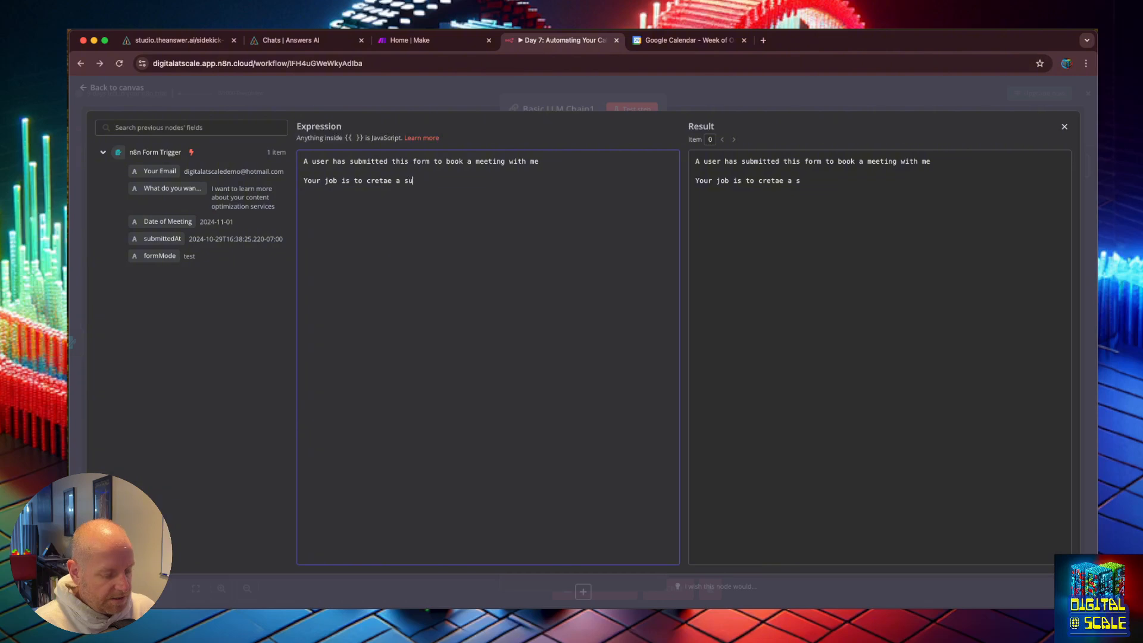
text(ggested agenda)
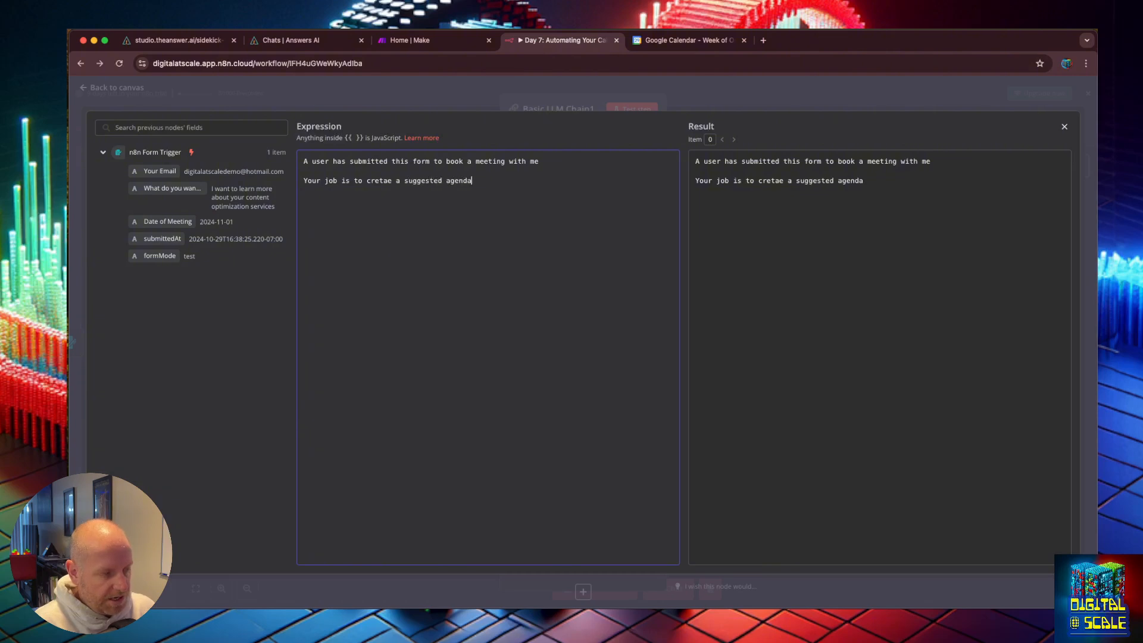
text( for the meeting base)
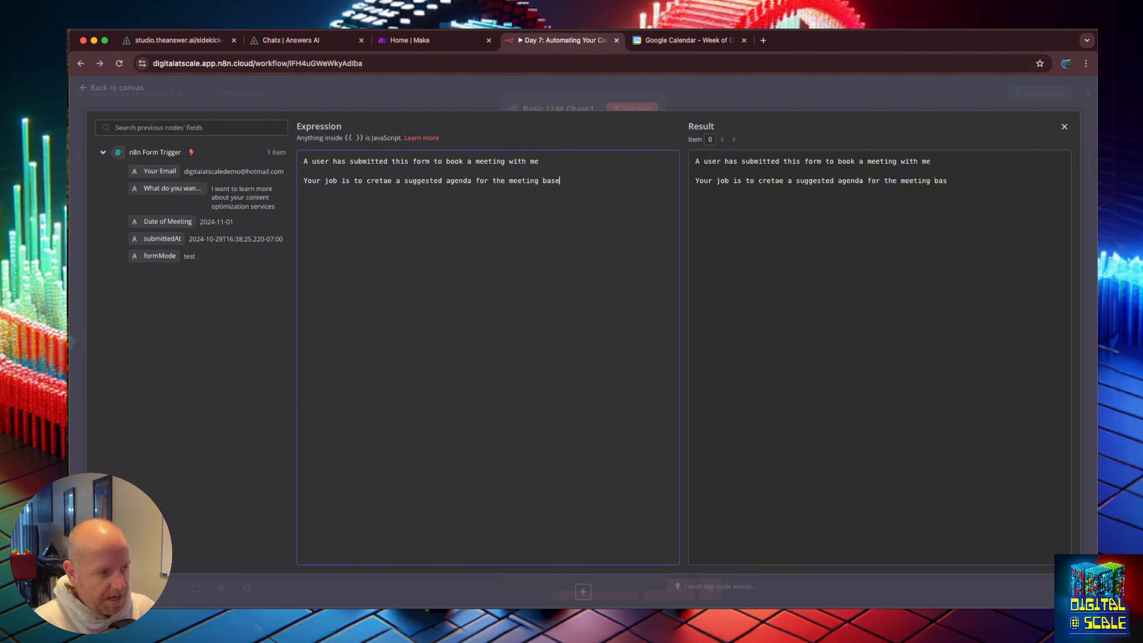
text(d on the users request  )
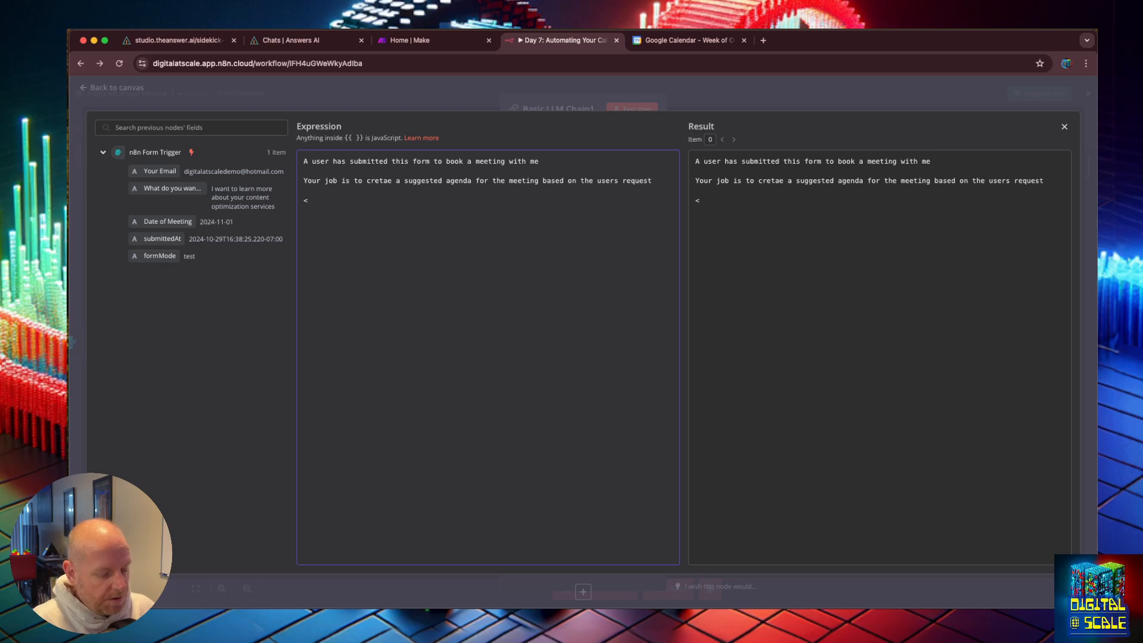
text(<users_)
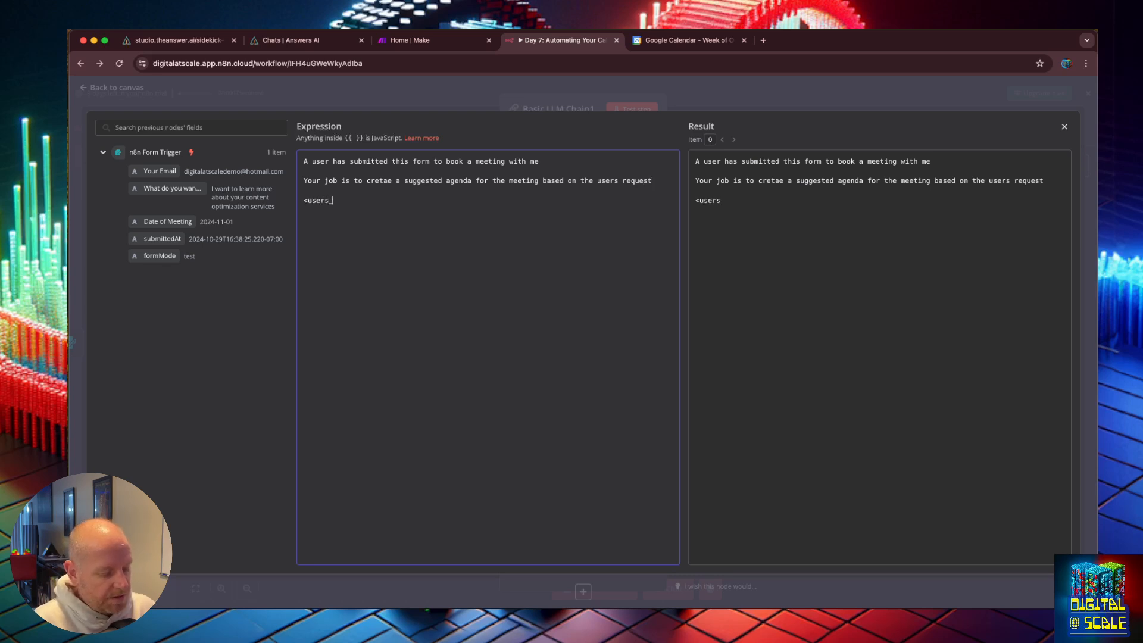
text(request>)
Step: Add an opening <users_request> tag and a closing </user_request> tag on separate lines below
key(Return)
key(Return)
text(</)
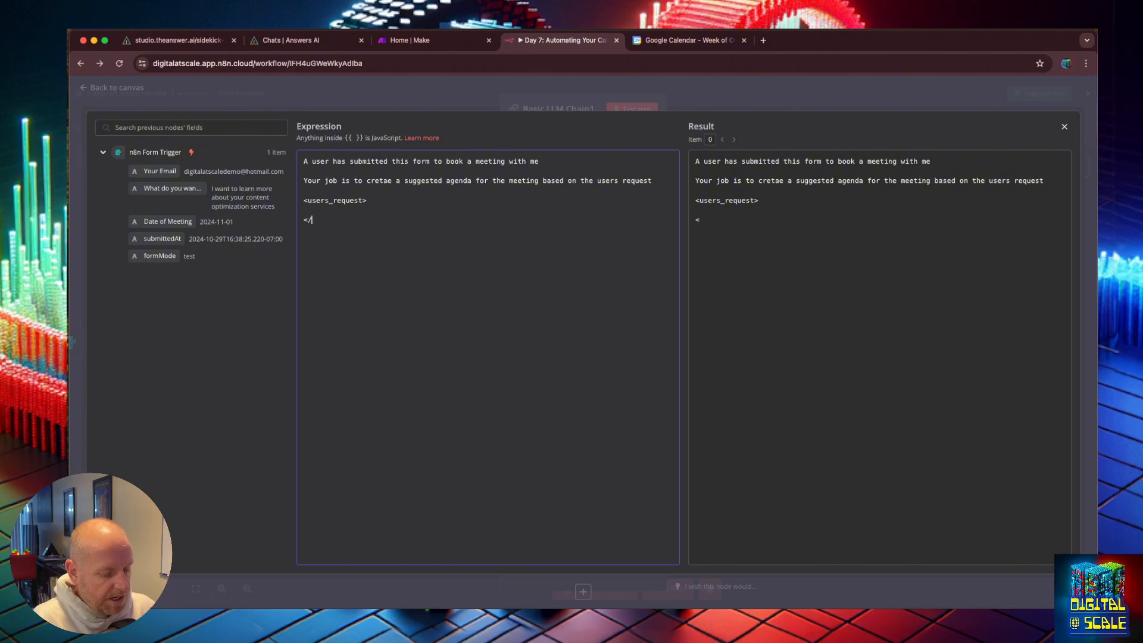
text(user_re)
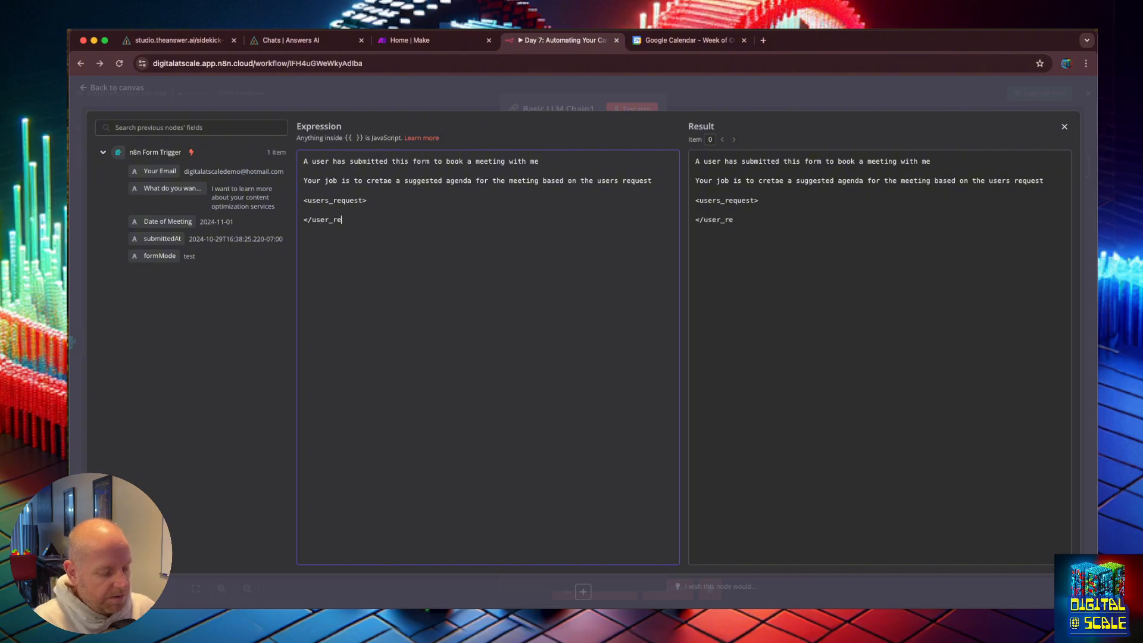
text(quest>)
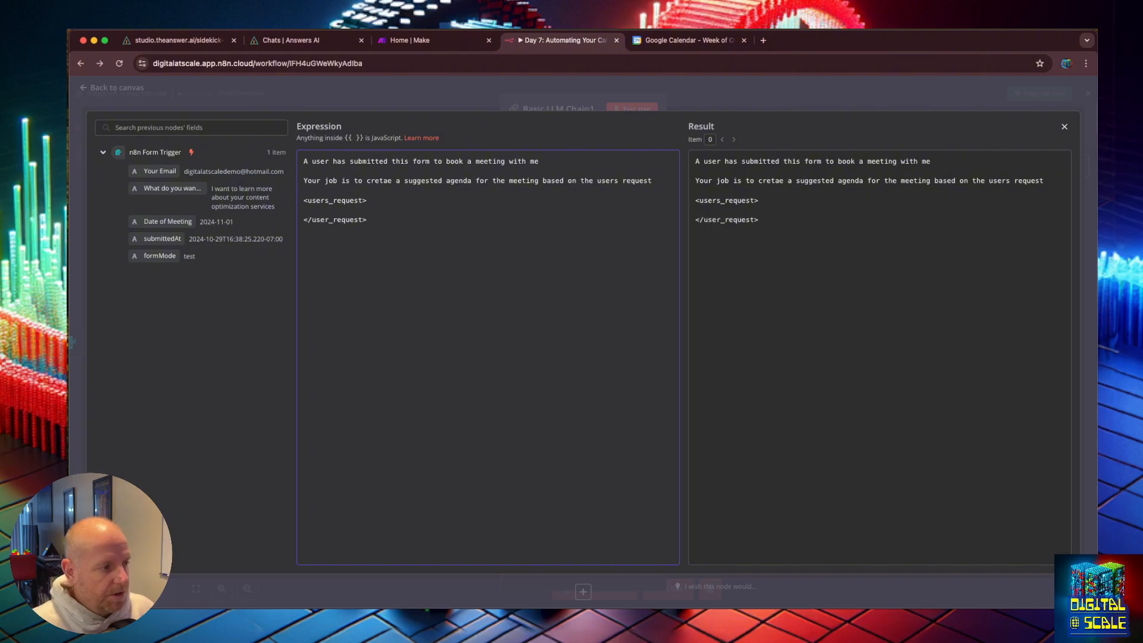
Step: Insert the form's Your Email field between the tags, labelled "Users Email:"
click(366, 213)
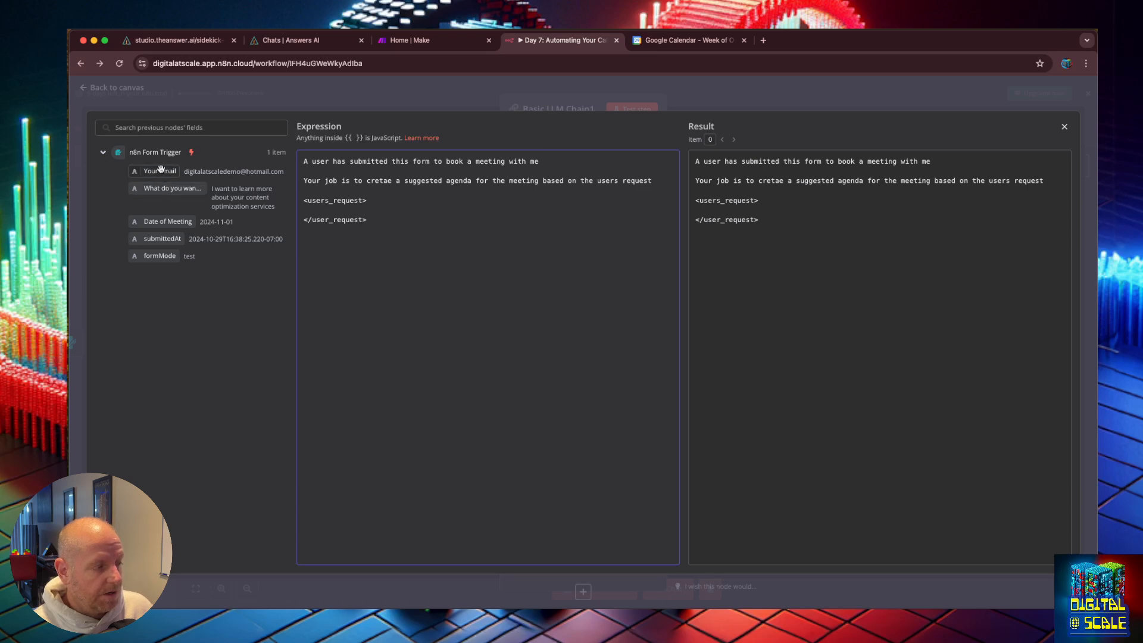
drag(159, 169, 321, 208)
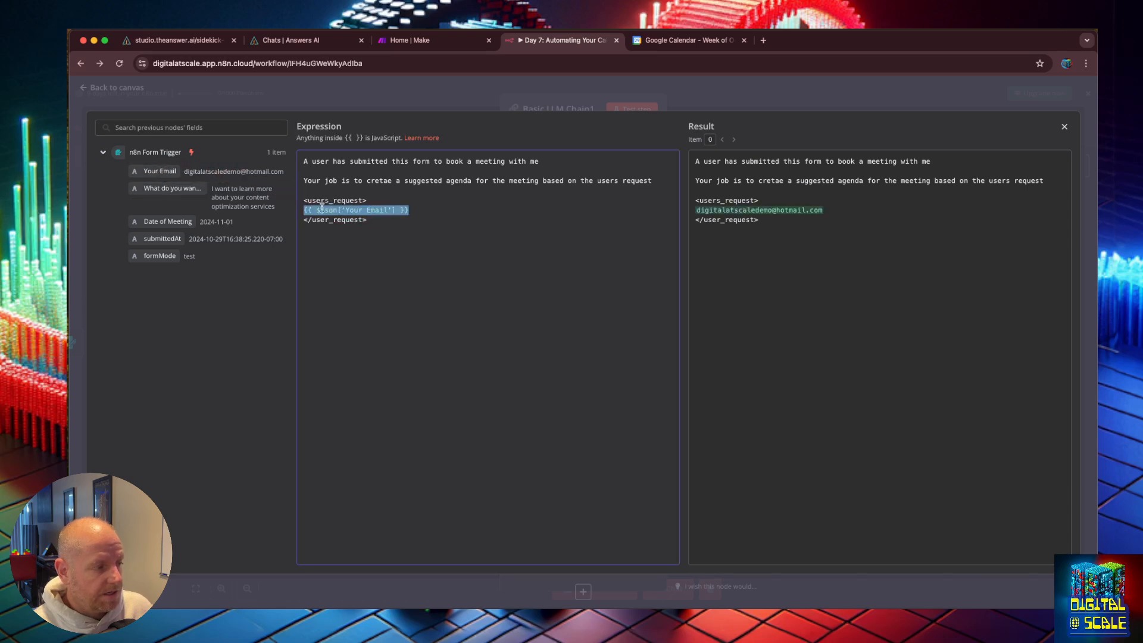
click(305, 210)
text(Users Email:)
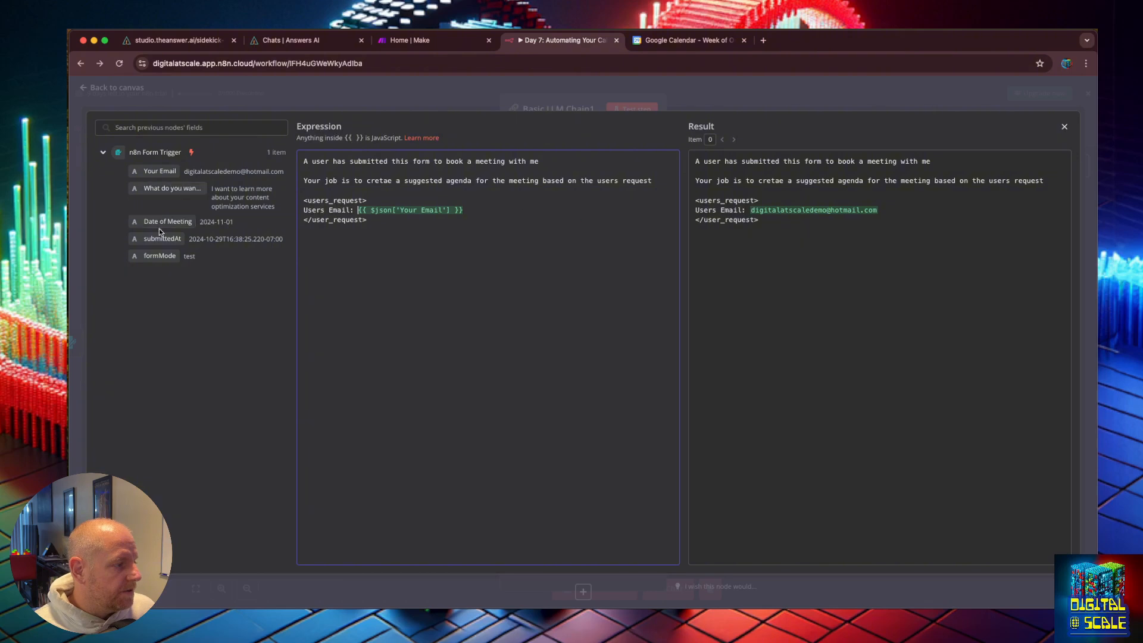
Step: Insert the form's Date of Meeting field on a new line inside the request tags, labelled "Date:"
drag(159, 228, 457, 210)
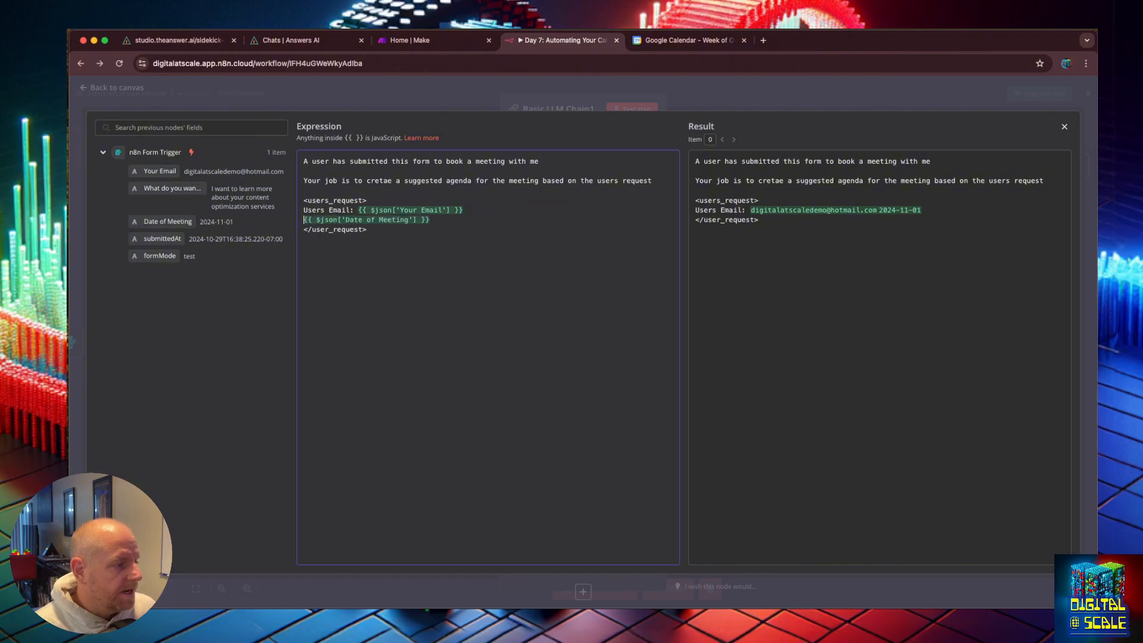
text(Date:)
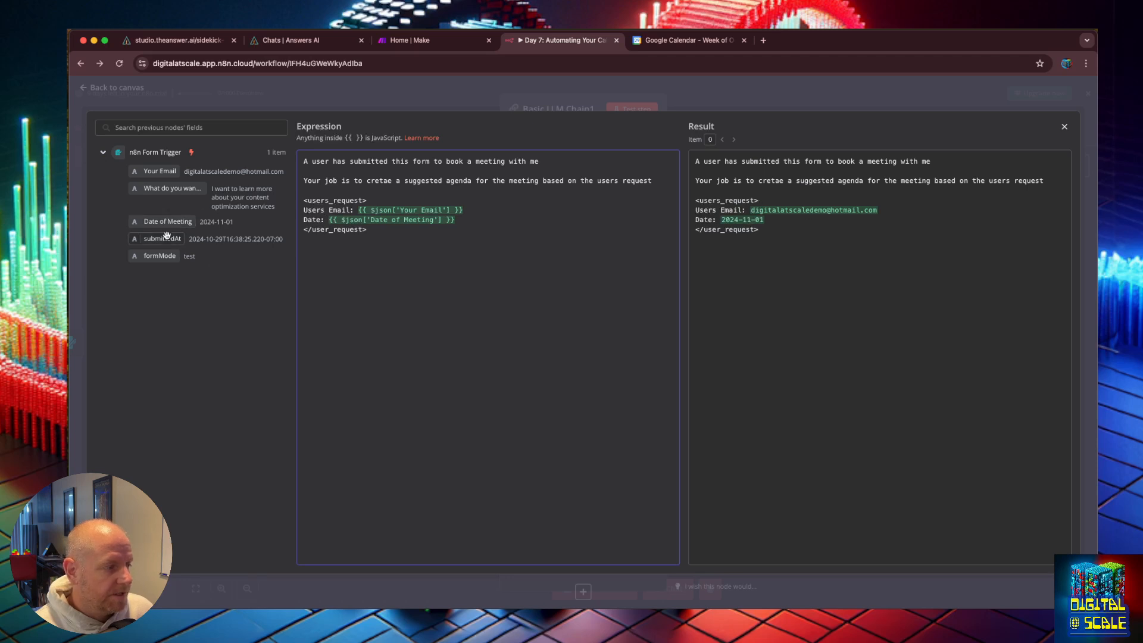
Step: Insert the "What do you want to talk about?" field on its own line, labelled "Users Agenda:"
drag(173, 188, 459, 220)
click(456, 220)
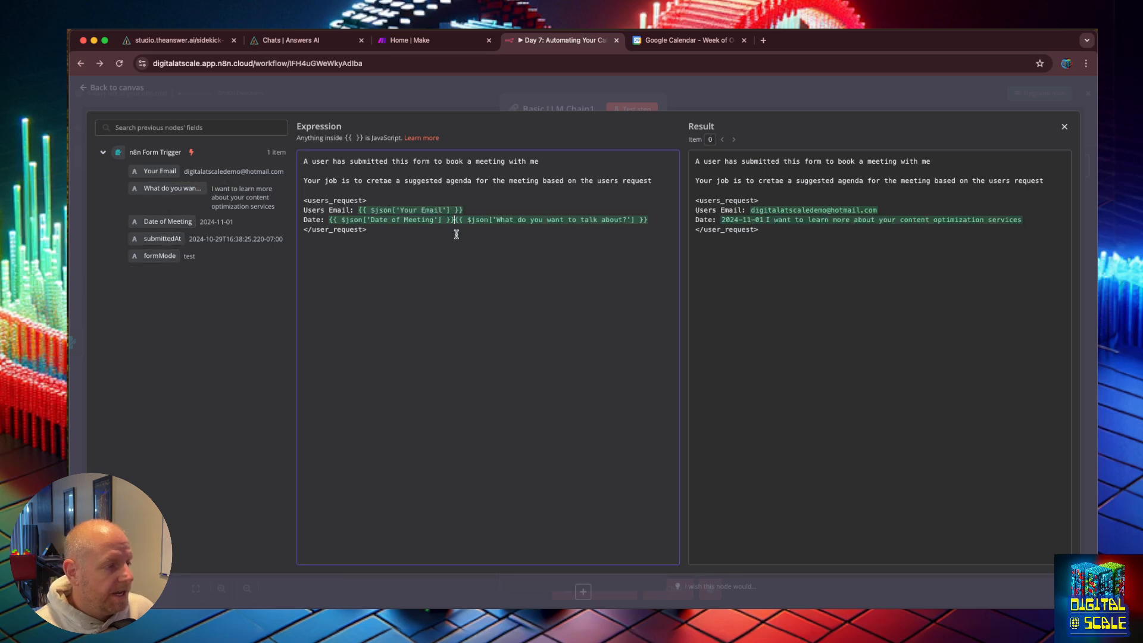
key(Return)
text(Users Agenda:)
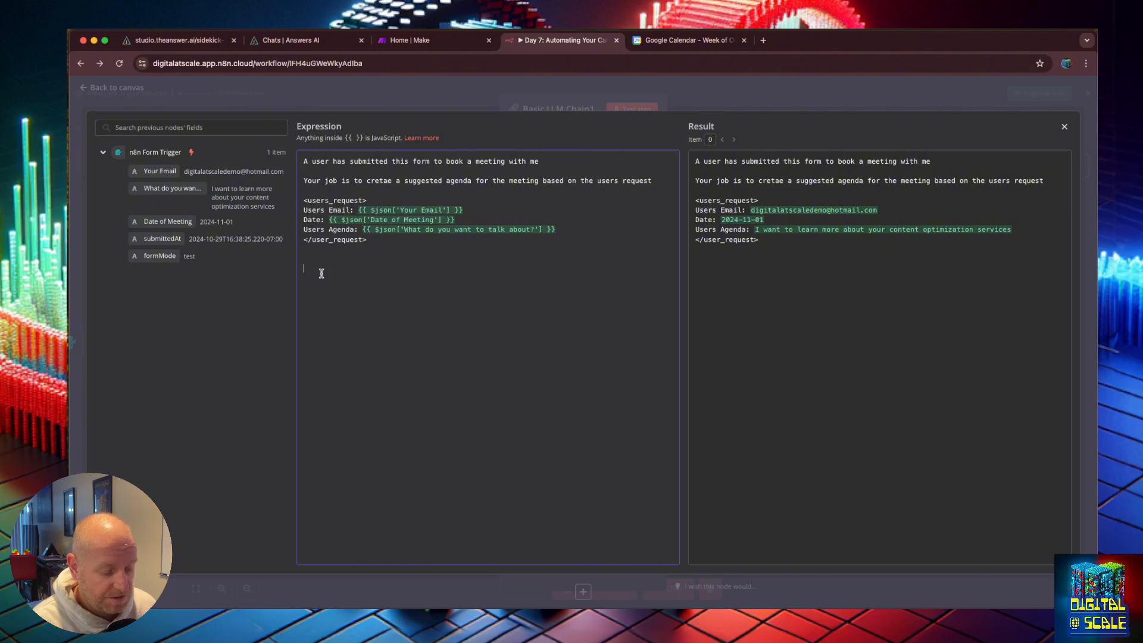
text(I wan)
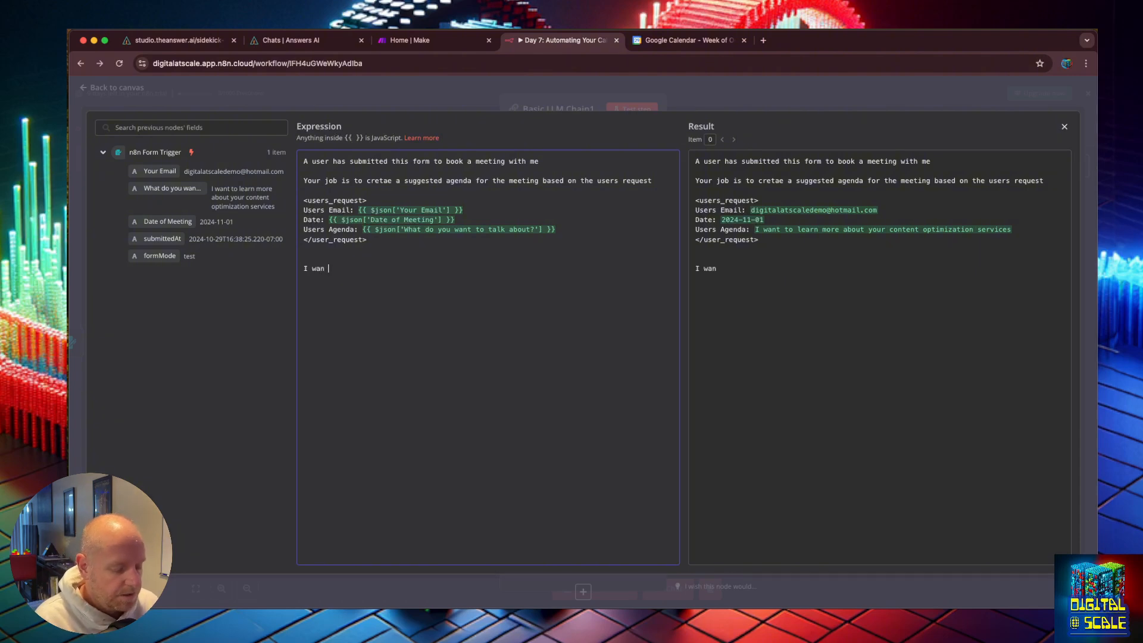
text(t you to use the)
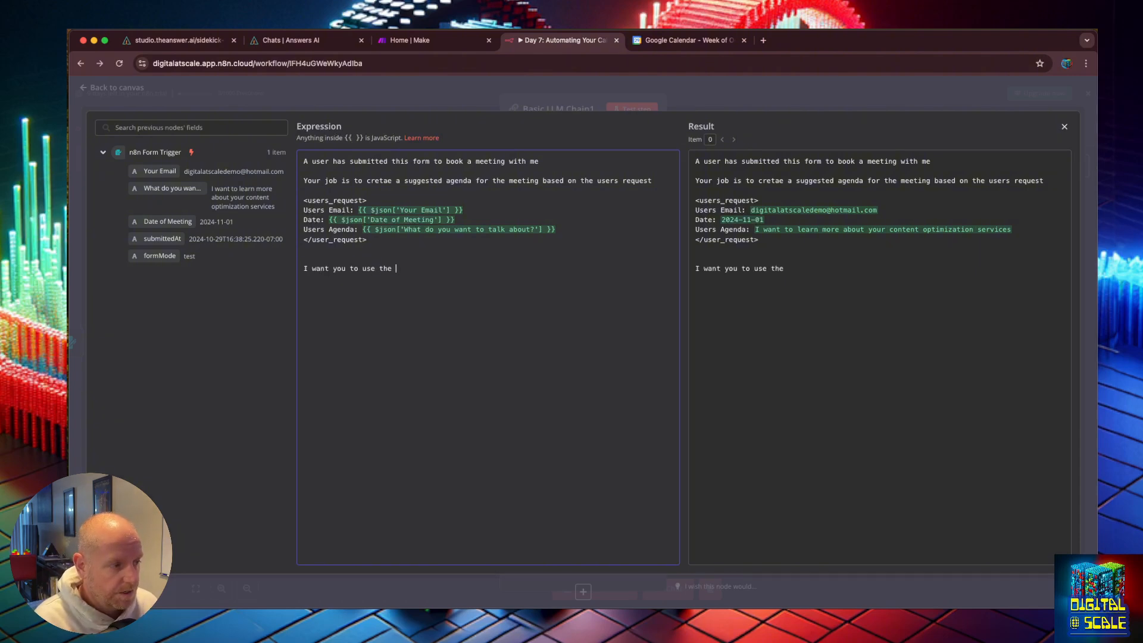
key(BackSpace)
key(BackSpace)
key(BackSpace)
key(BackSpace)
key(BackSpace)
key(BackSpace)
key(BackSpace)
key(BackSpace)
key(BackSpace)
key(BackSpace)
key(BackSpace)
key(BackSpace)
key(BackSpace)
key(BackSpace)
key(BackSpace)
key(BackSpace)
key(BackSpace)
key(BackSpace)
key(BackSpace)
key(BackSpace)
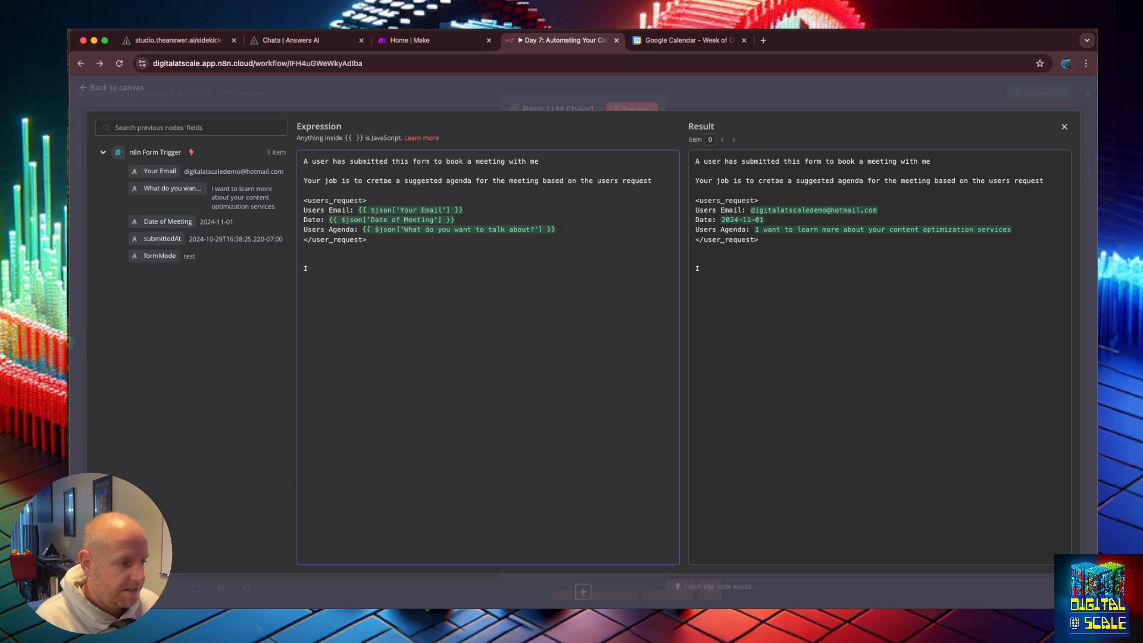
Step: Add the line "your output should be the agenda based on the users request and the following information about my services" below the tags
text(y)
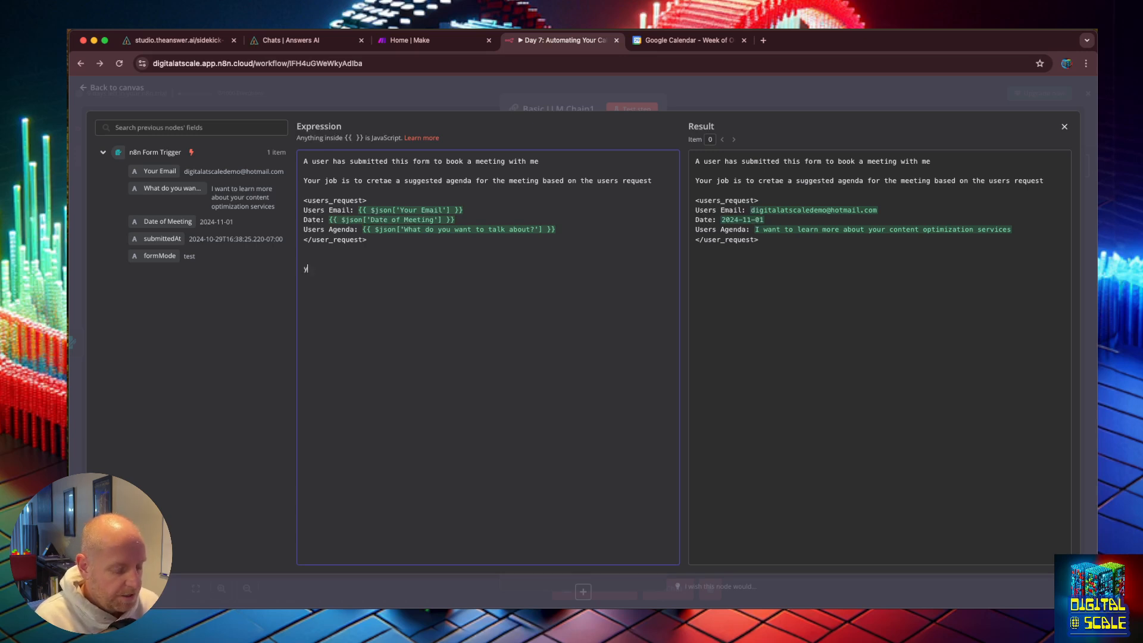
text(our output sh)
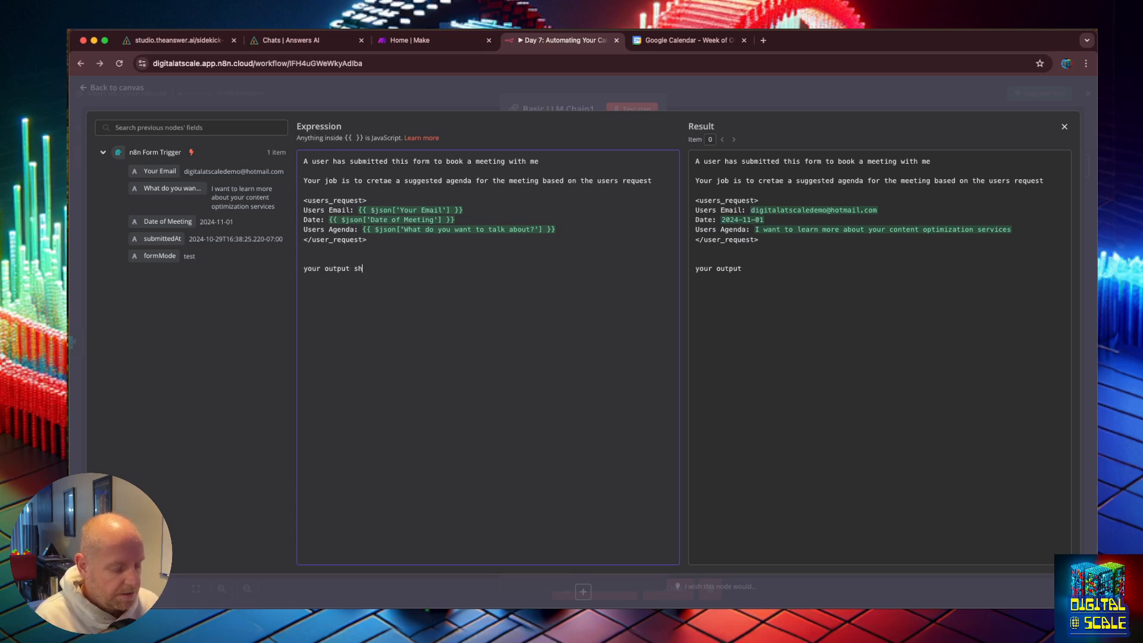
text(ould be the ag)
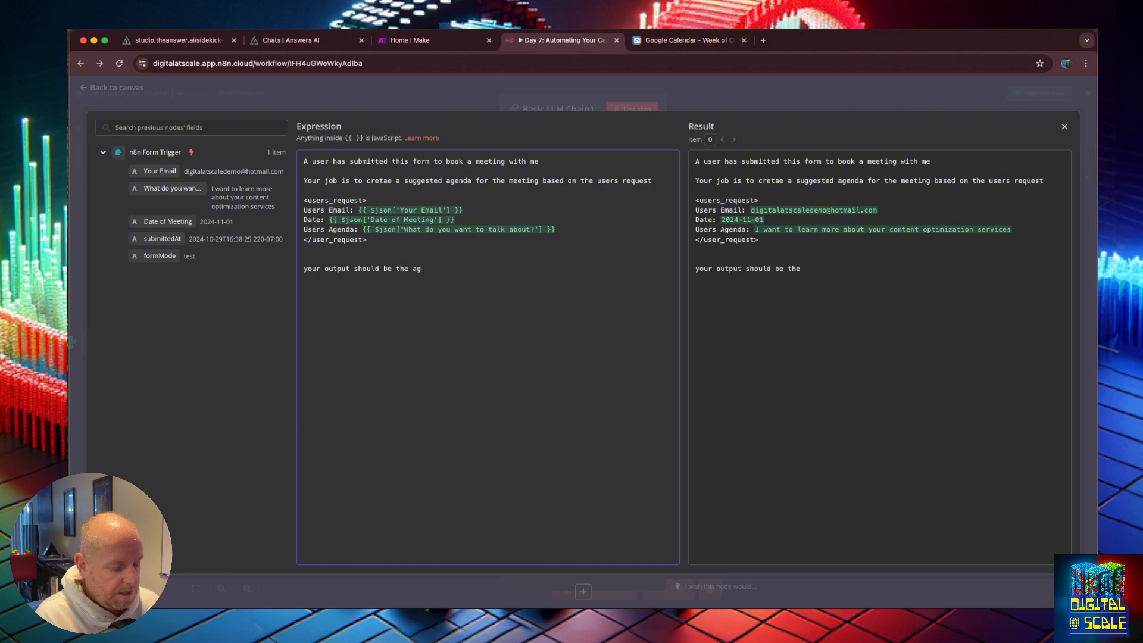
text(enda based on the)
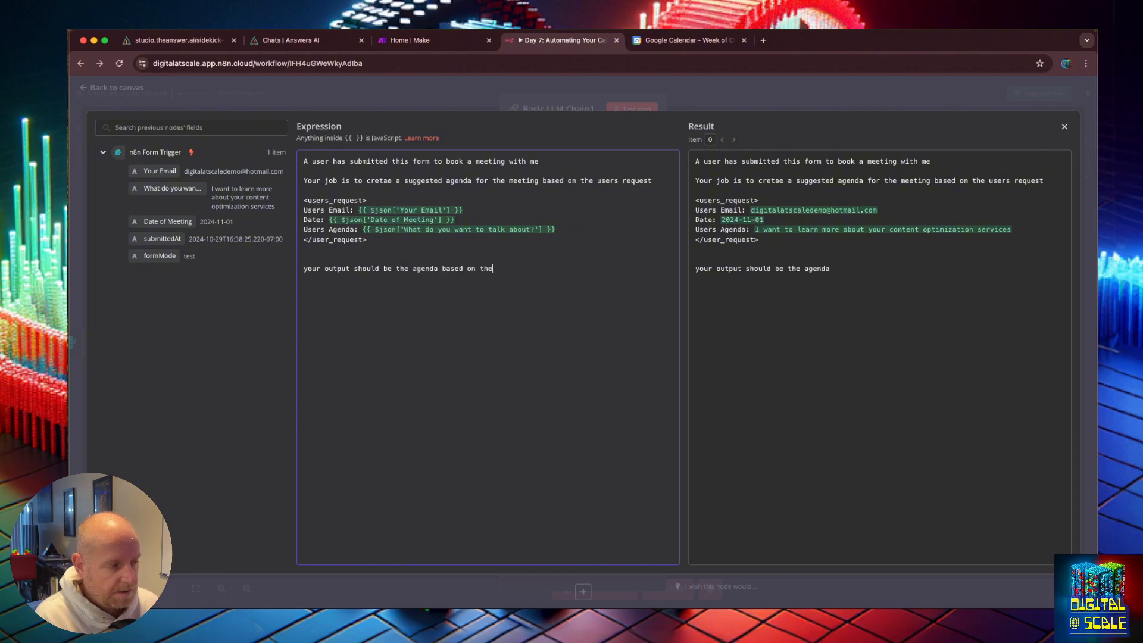
text( users request)
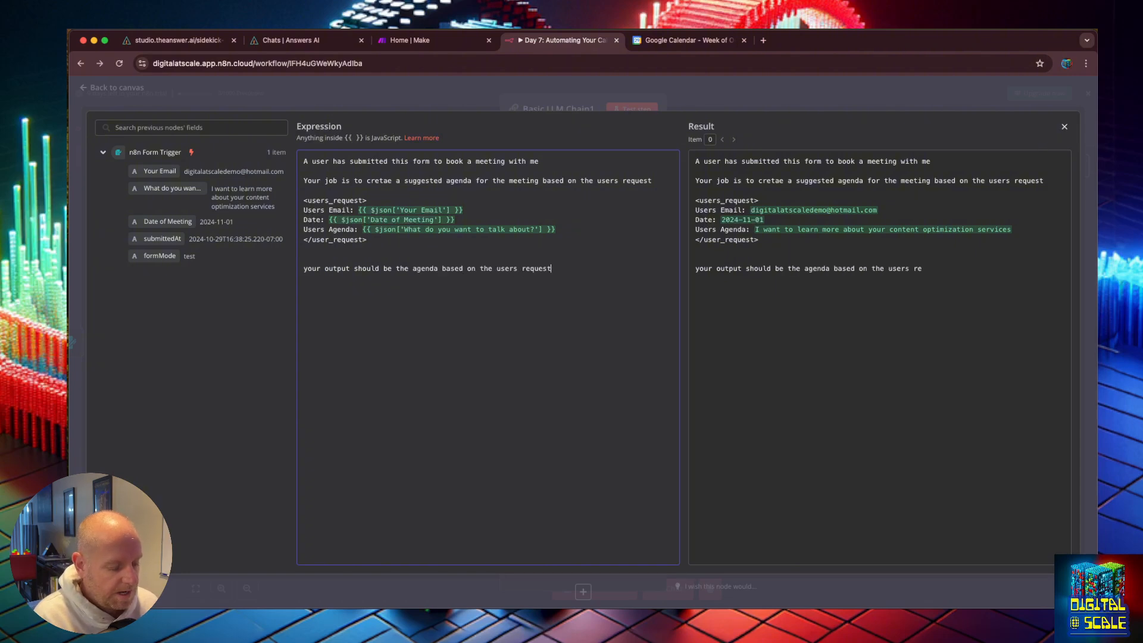
text( and the fo)
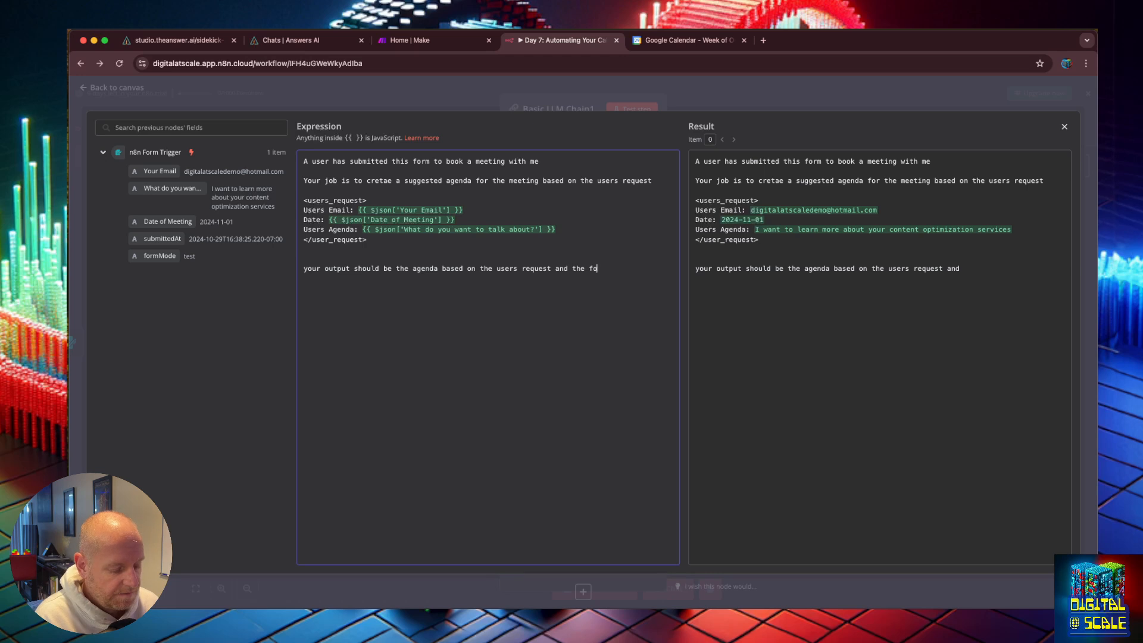
text(llowing informatio)
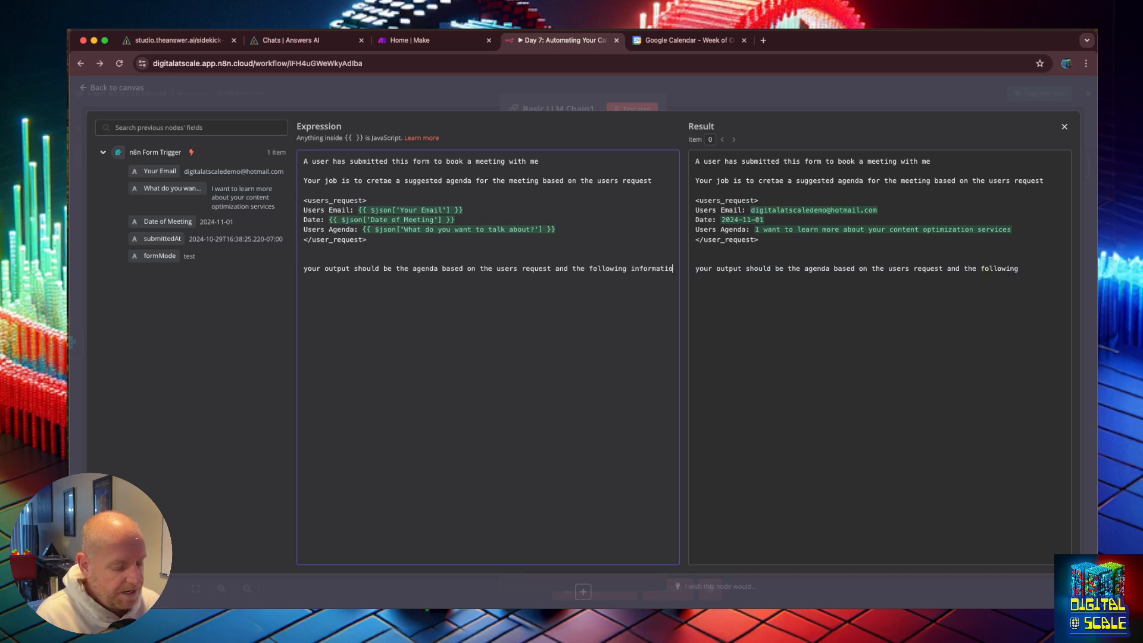
text(n about my servi)
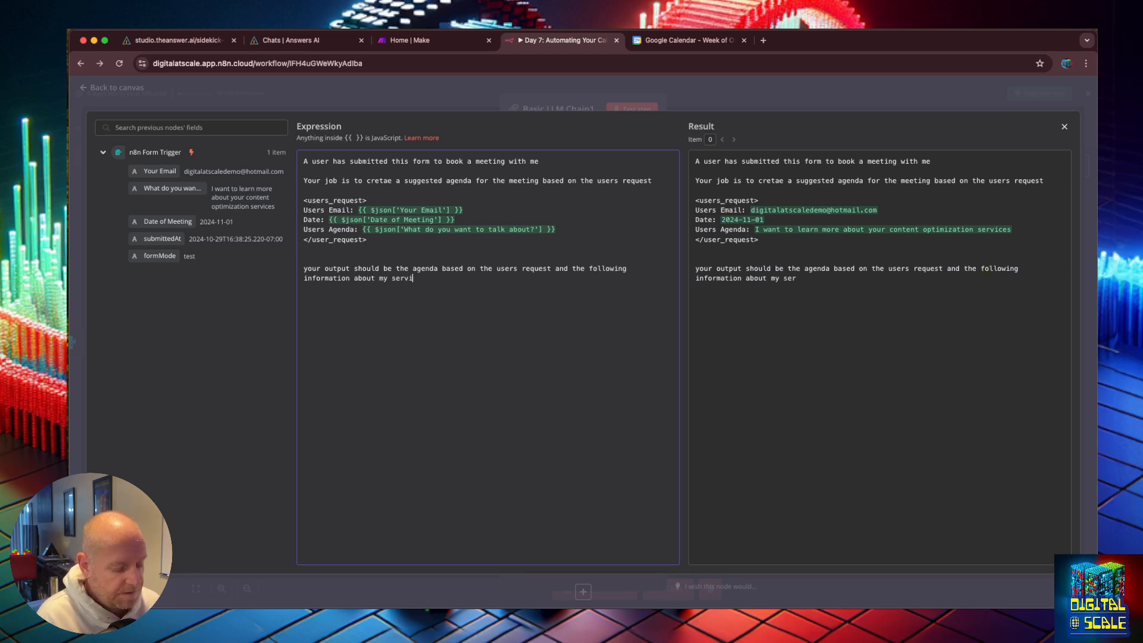
text(ces<in)
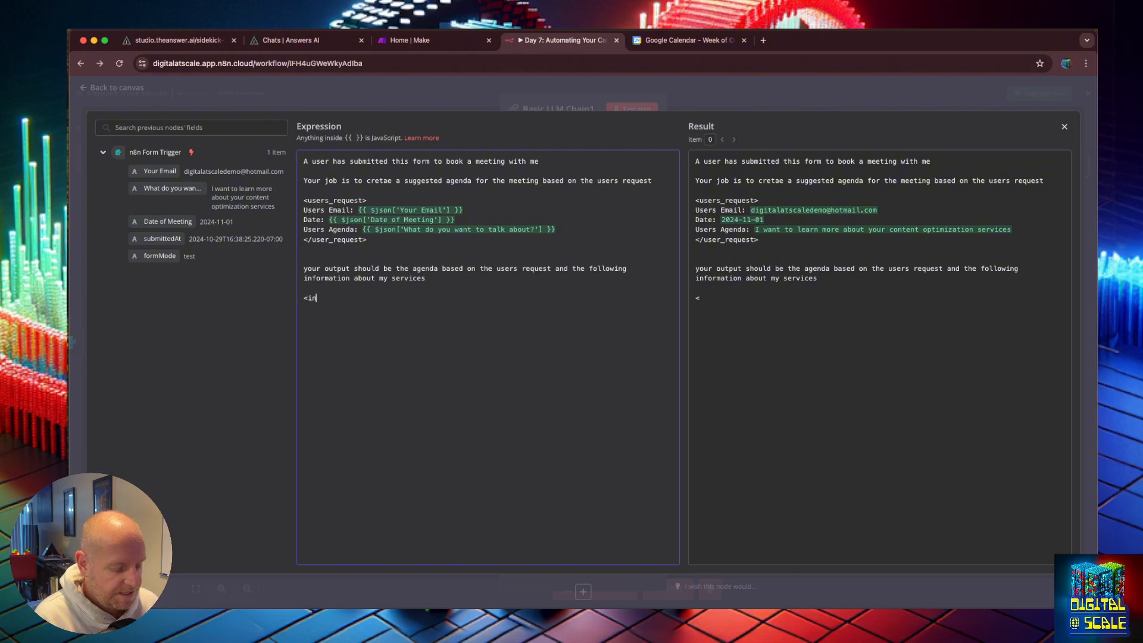
text(formation_about my s)
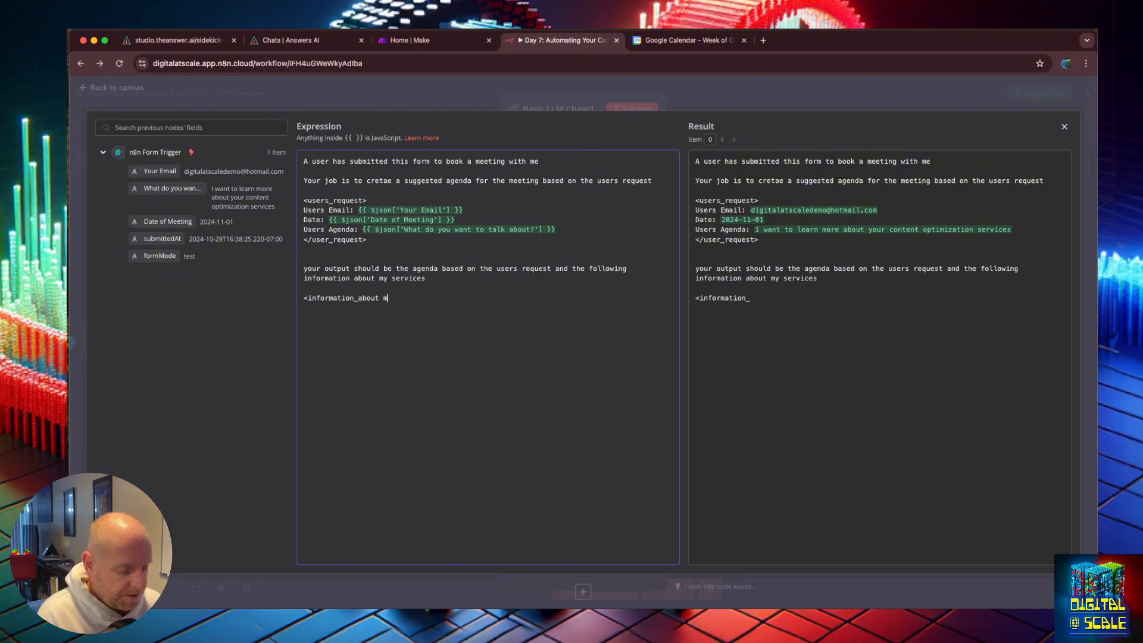
Step: Paste a <services_info> tag block below and delete its placeholder sentence, leaving the empty opening and closing tags
key(BackSpace)
key(BackSpace)
key(BackSpace)
key(BackSpace)
key(BackSpace)
key(BackSpace)
key(BackSpace)
key(BackSpace)
key(BackSpace)
key(BackSpace)
key(BackSpace)
key(BackSpace)
key(BackSpace)
key(BackSpace)
key(BackSpace)
key(BackSpace)
key(BackSpace)
key(BackSpace)
key(BackSpace)
key(BackSpace)
key(BackSpace)
key(BackSpace)
key(BackSpace)
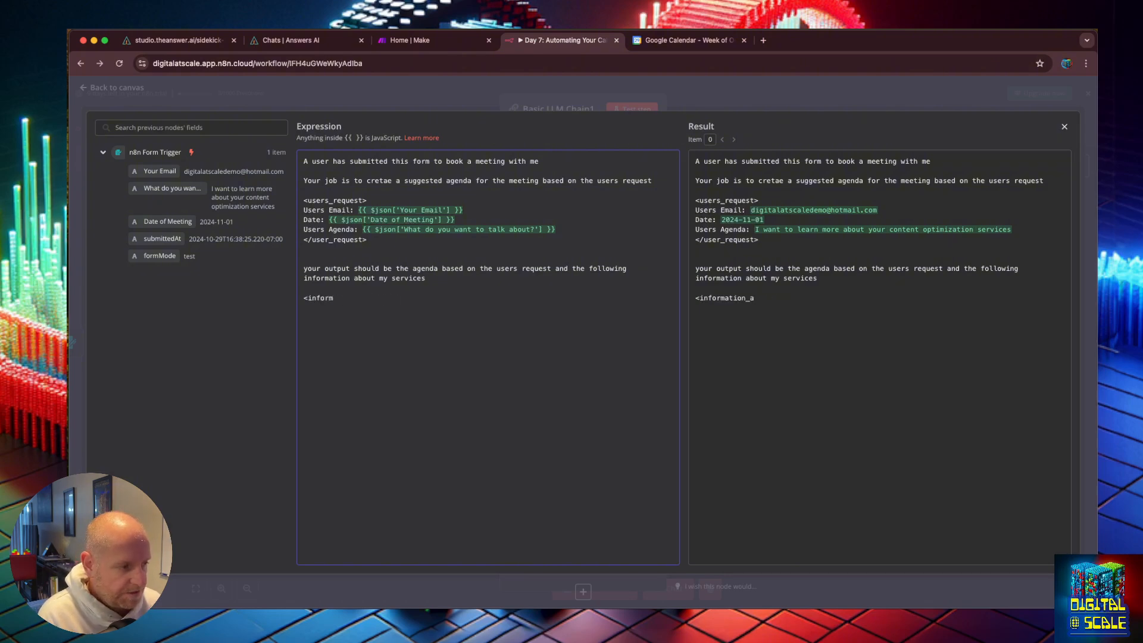
text(<services_info> If the meeting is to talk about our content repurposing services  </services_info>)
drag(577, 307, 304, 307)
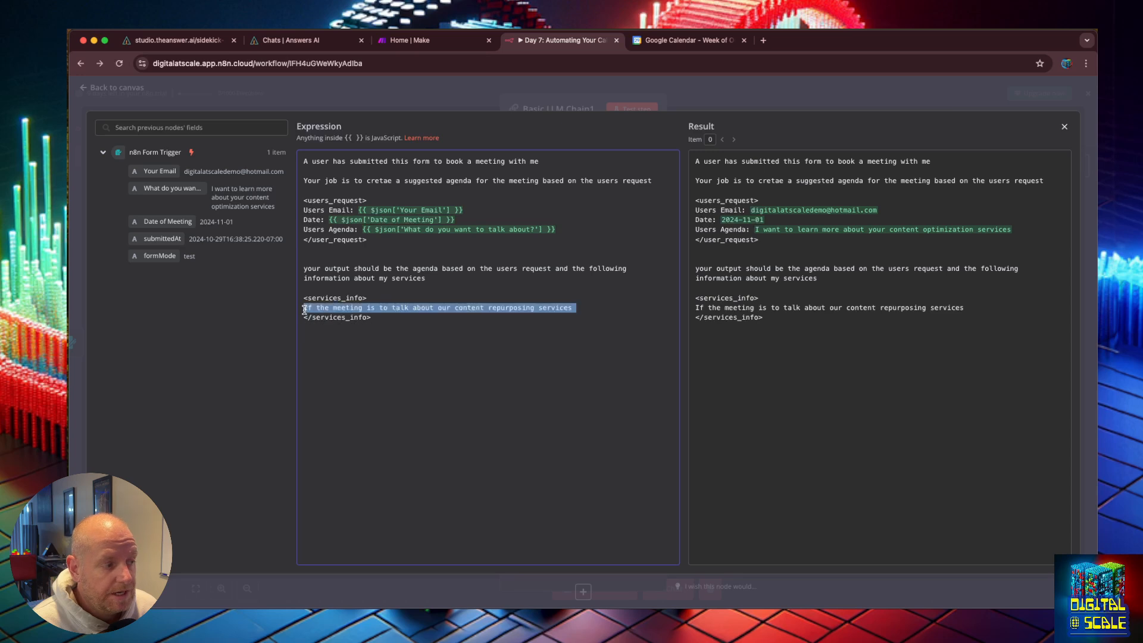
key(BackSpace)
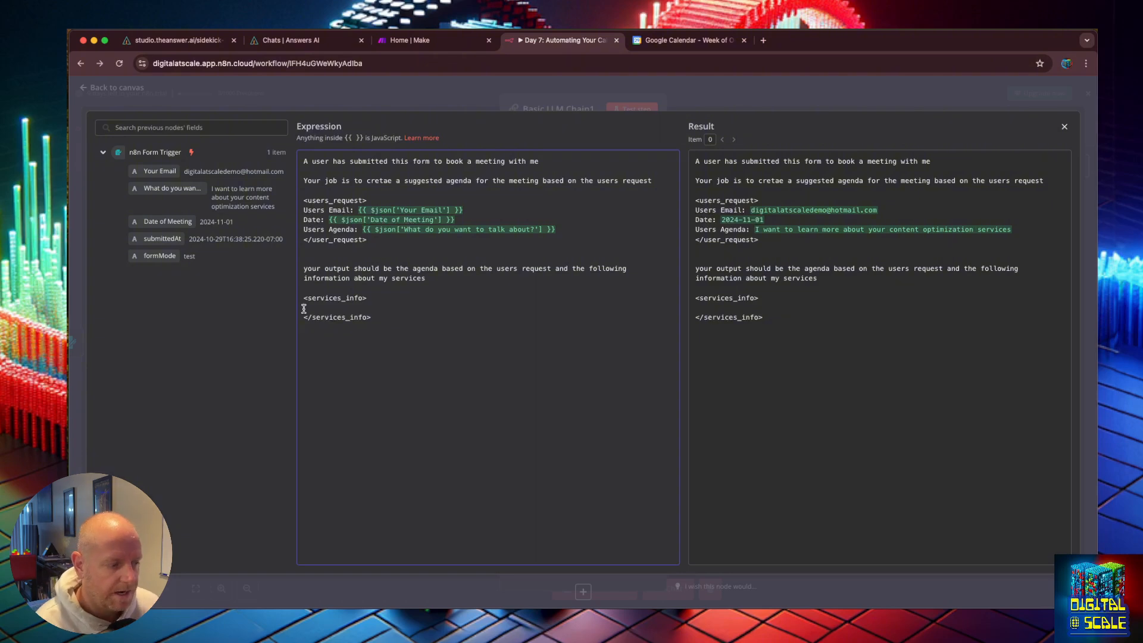
Step: Write "Content repurposing services include podcast to reels, blog post and more, an" inside the services_info tags
text(A)
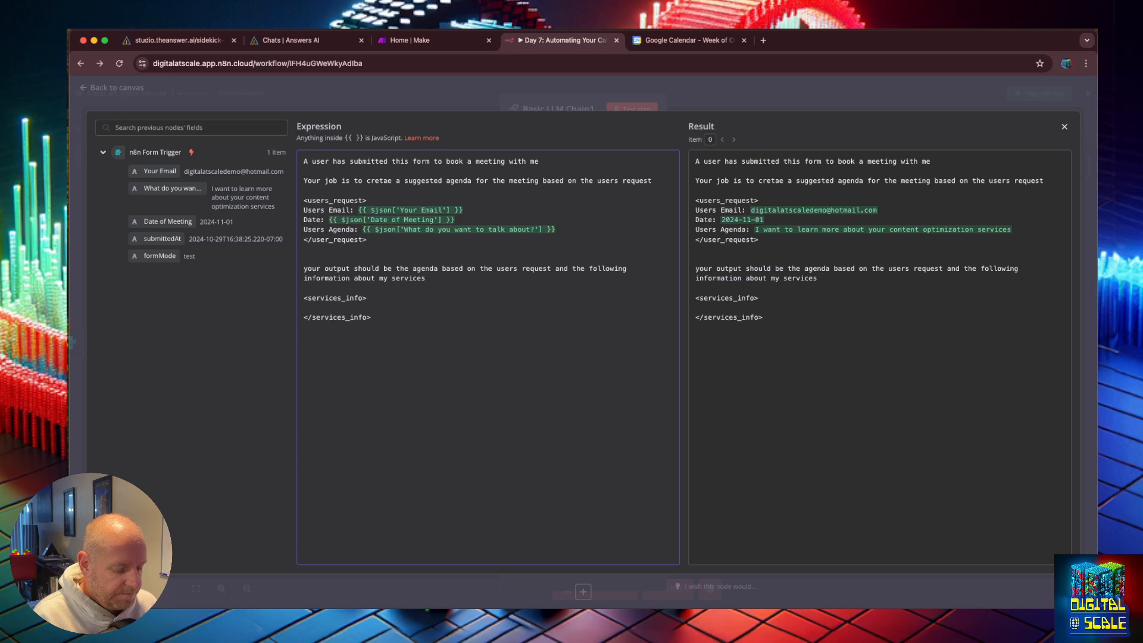
text(Content rep)
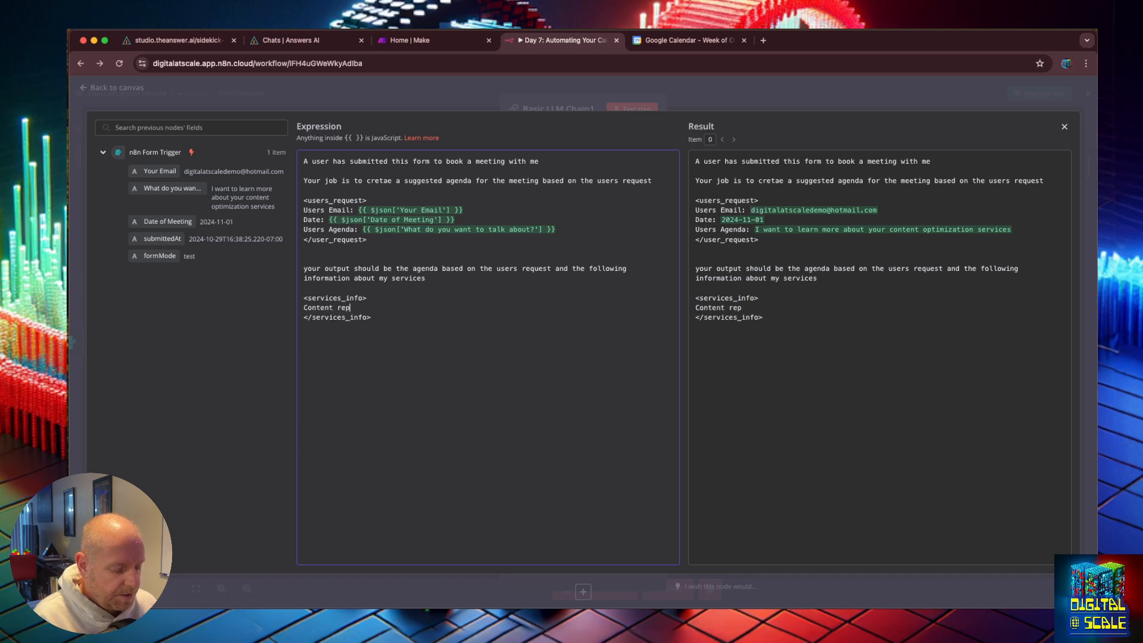
text(urposing services include)
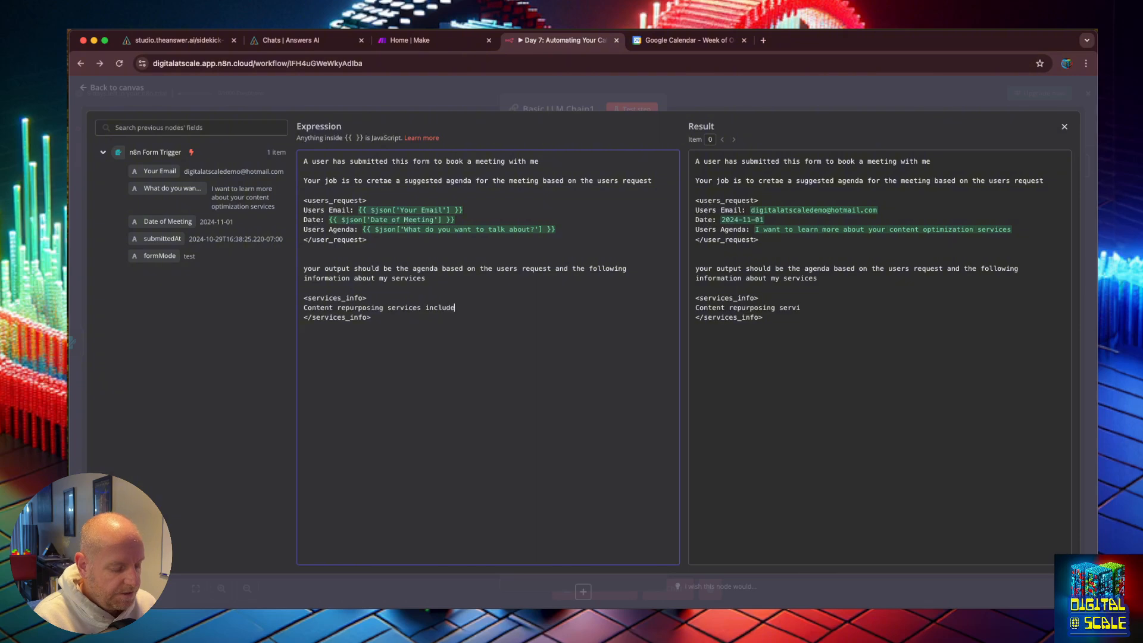
text( podcast to )
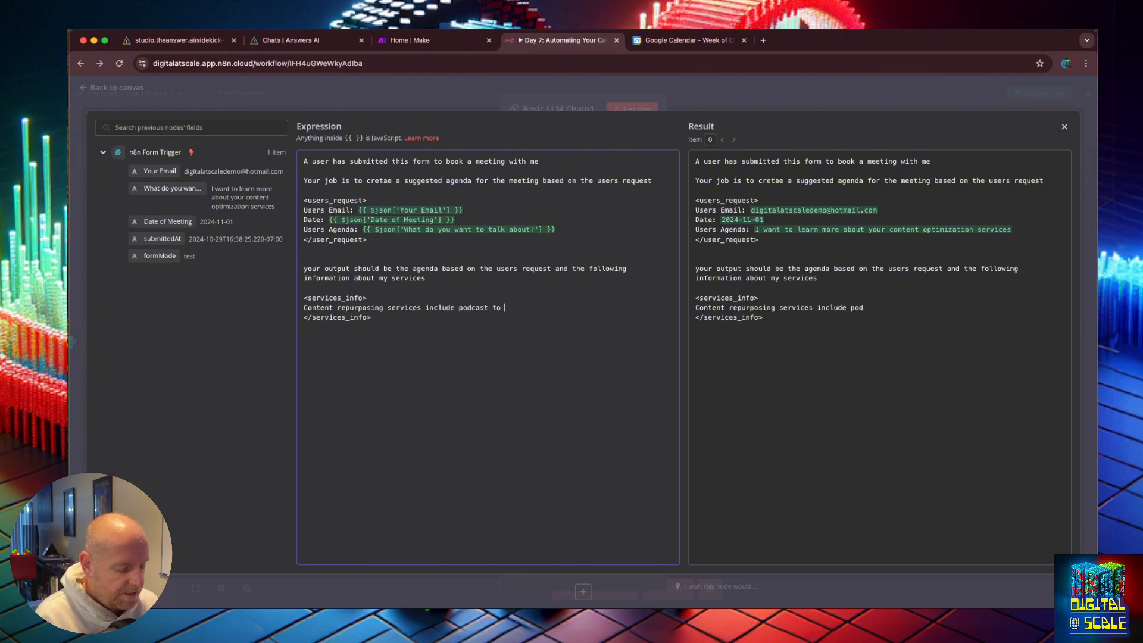
text(reels and)
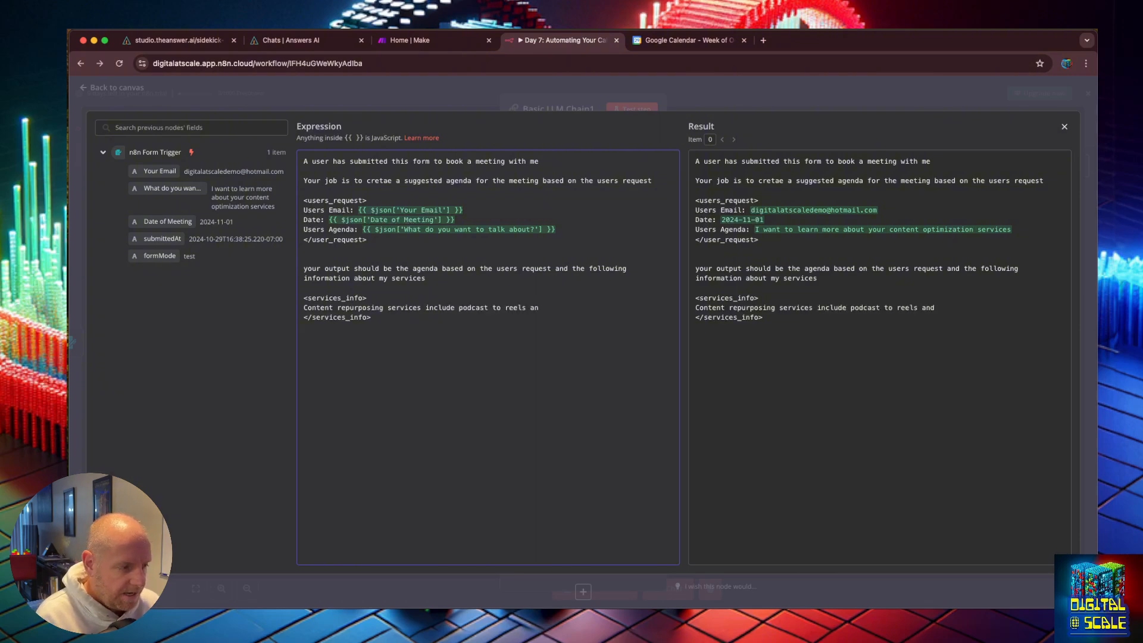
key(BackSpace)
key(BackSpace)
key(BackSpace)
text(, blog post and)
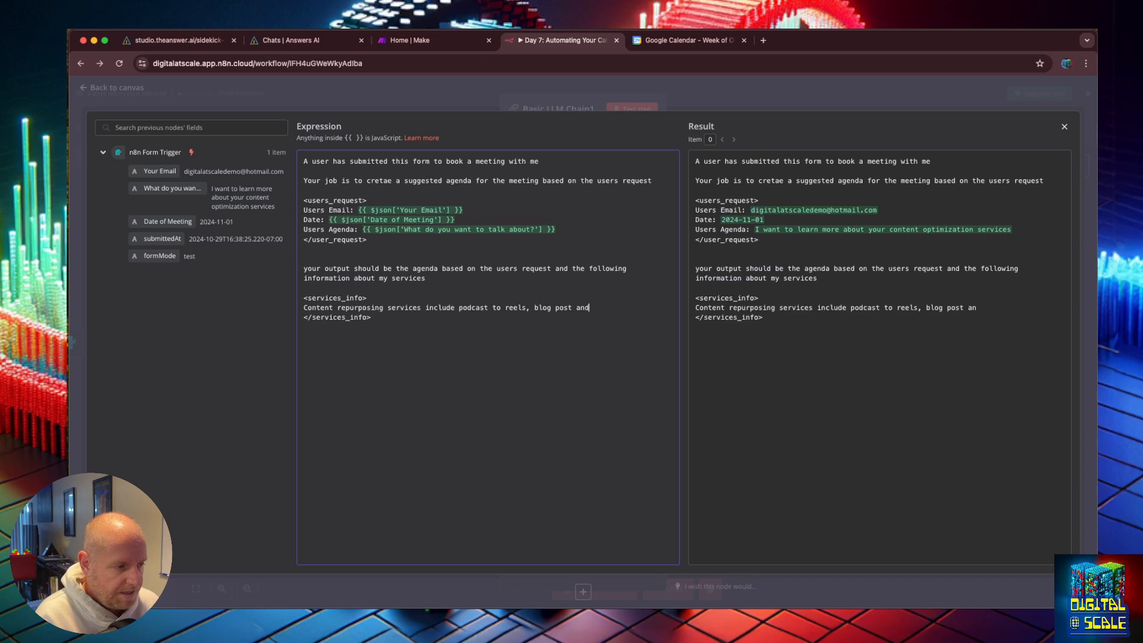
text( more, and)
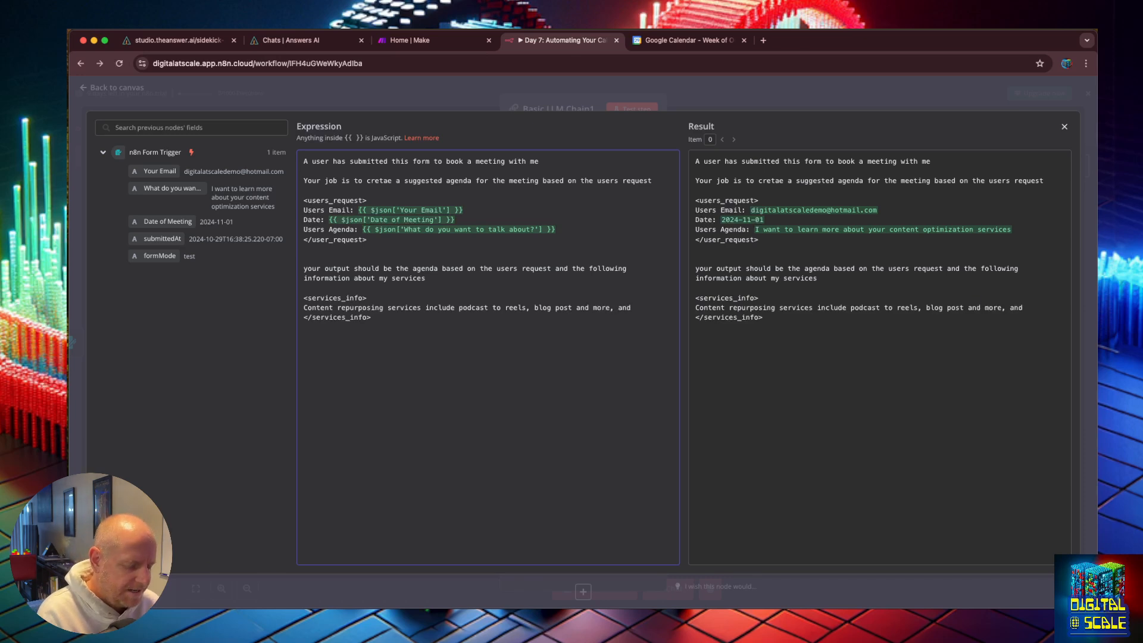
key(BackSpace)
key(BackSpace)
Step: Add the line "Sales services inclused virtual sales development reps" inside the services_info tags
key(Return)
text(Sales )
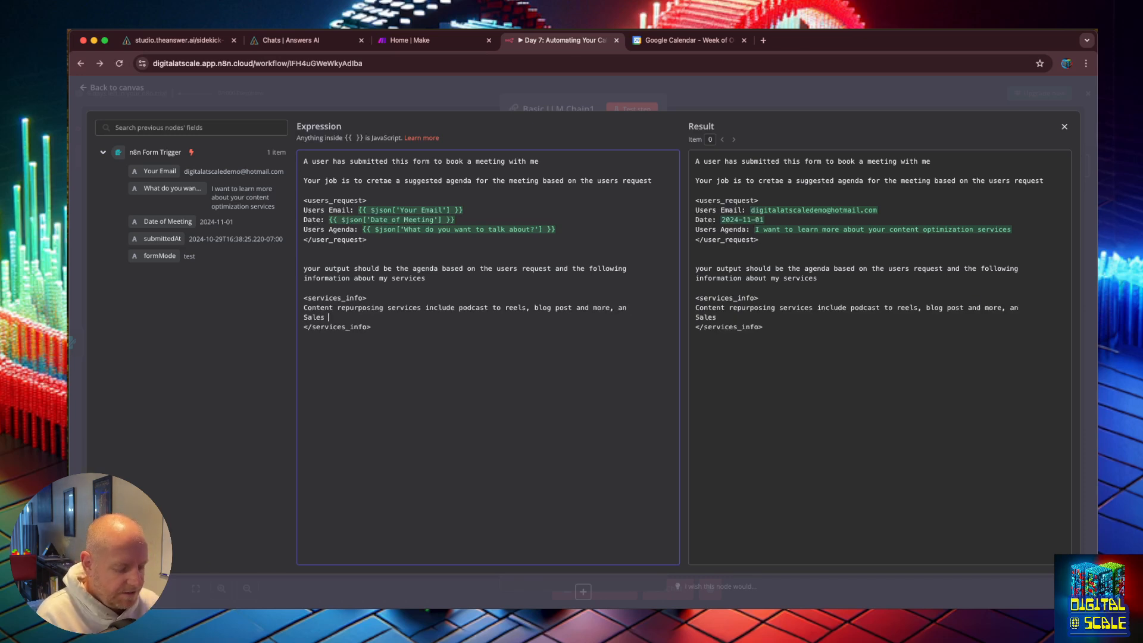
text(services inclu)
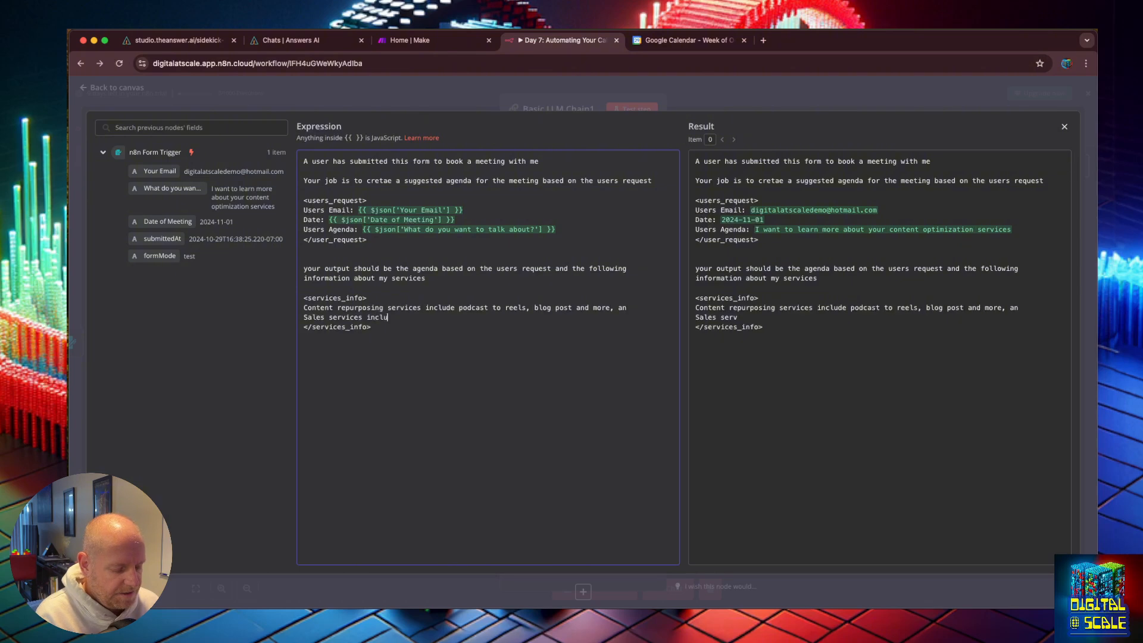
text(sed virtual )
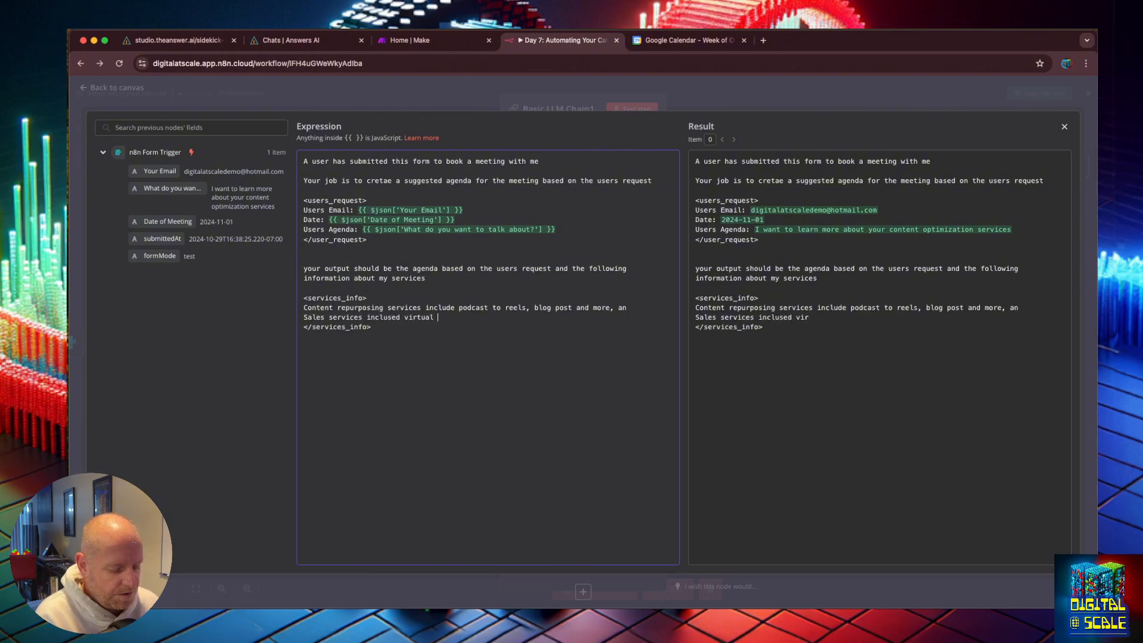
text(sales developme)
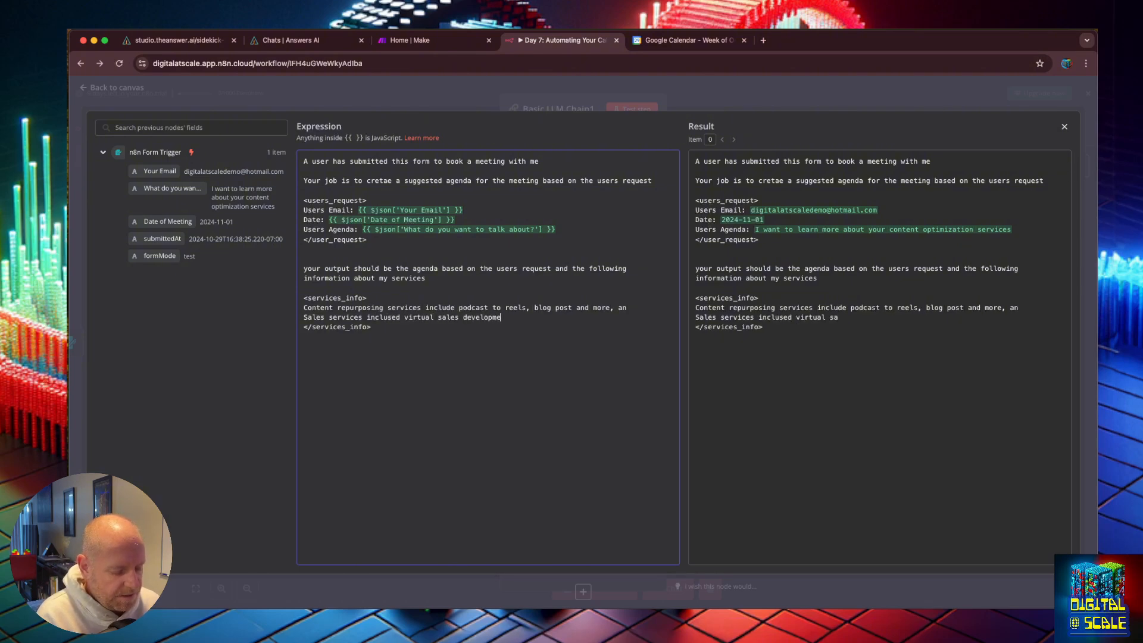
text(nt reps)
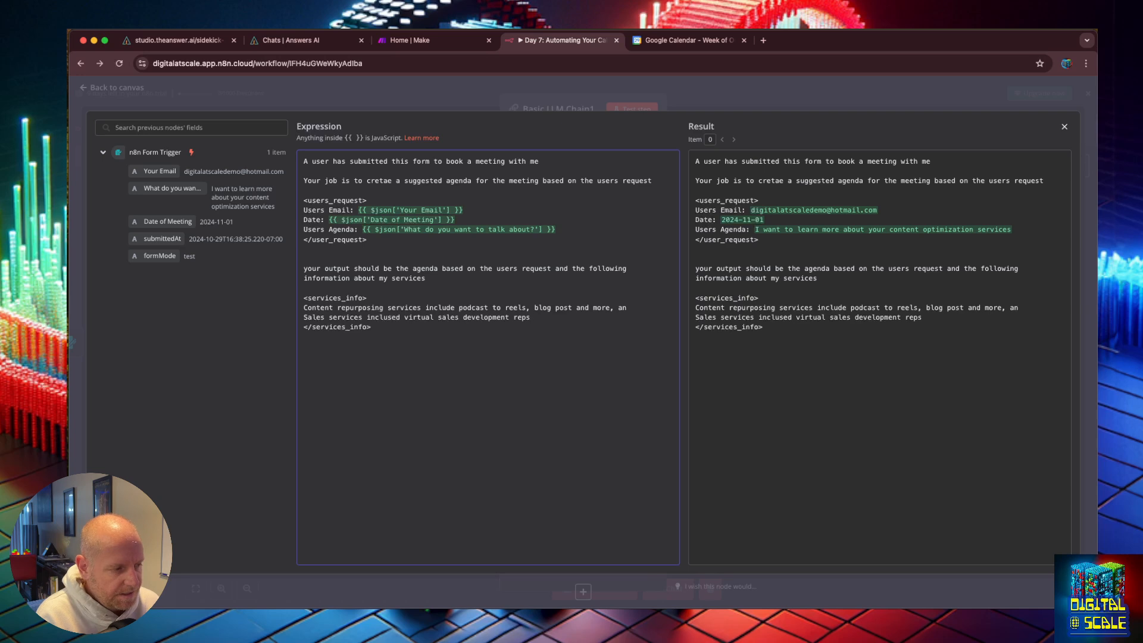
Step: Add the line "Support services include custom chatbots trained on your knowledge" inside the services_info tags
key(Return)
text(Support s)
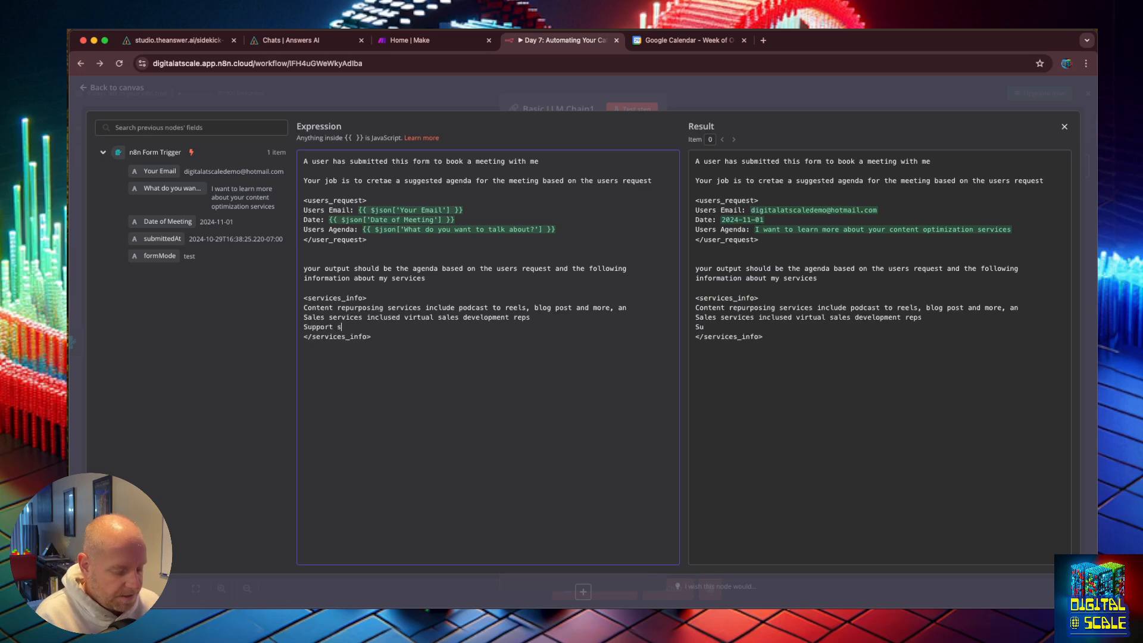
text(ervices)
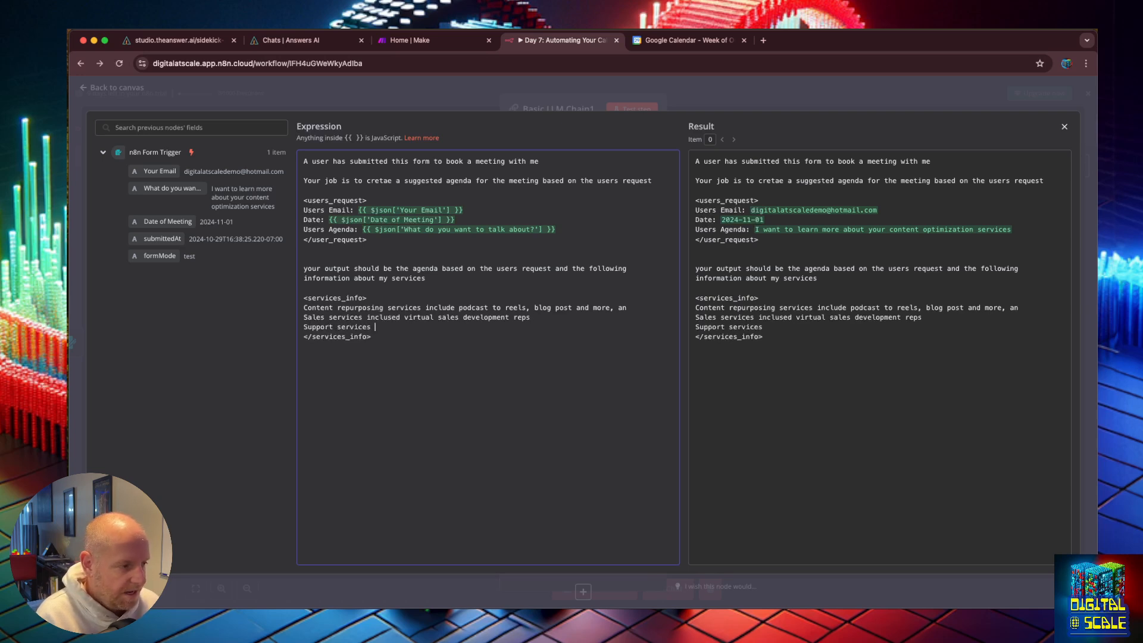
text( include)
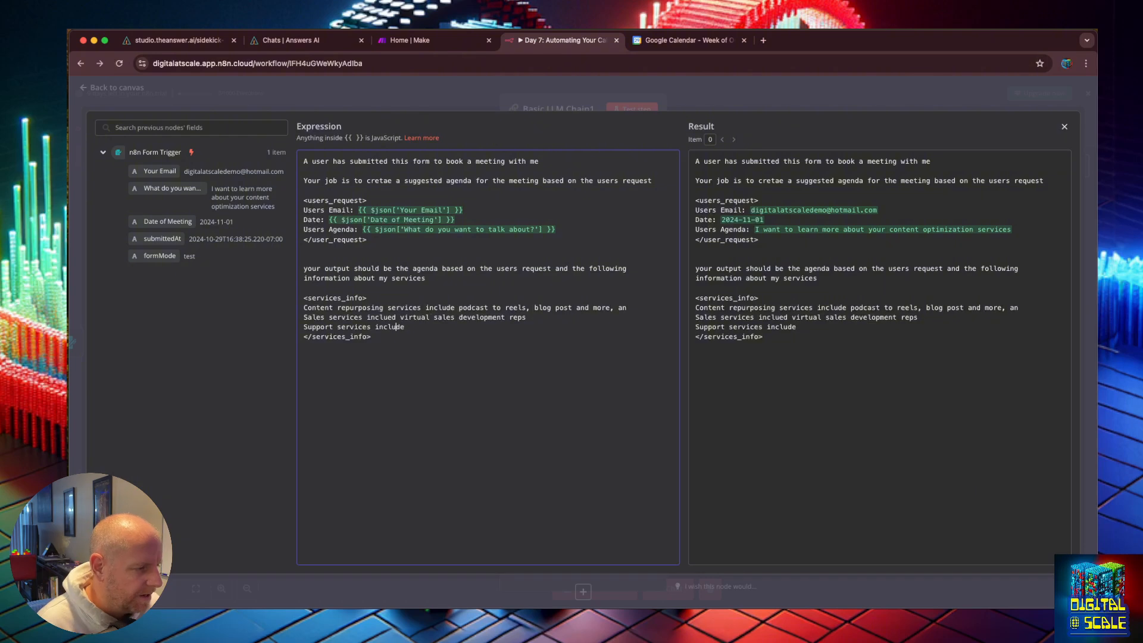
text( custom chatbots trained on)
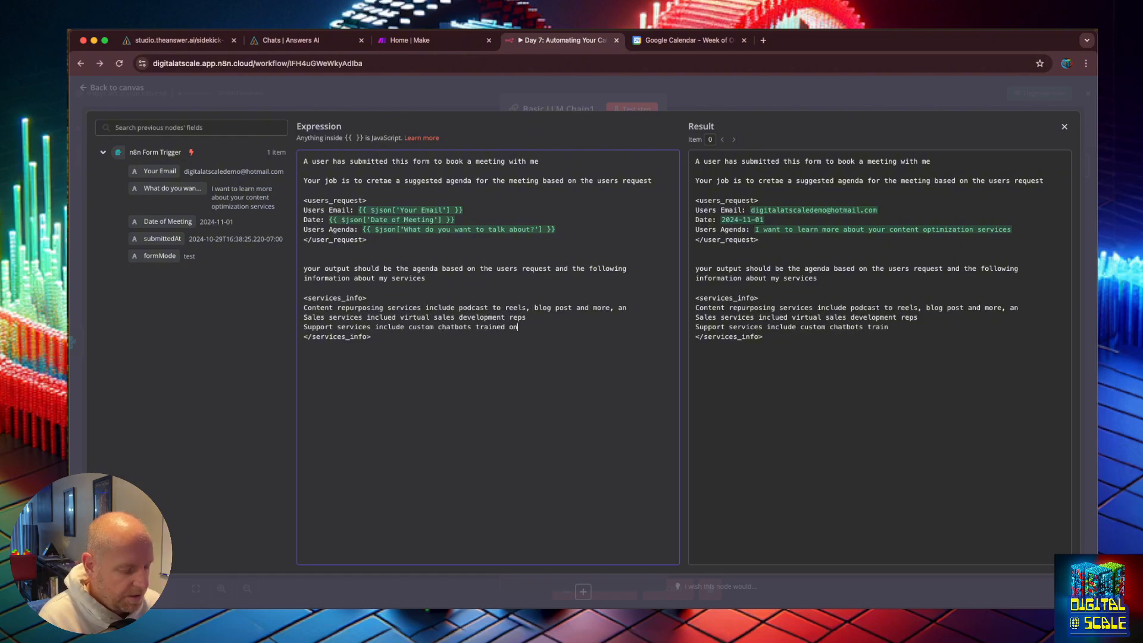
text( your knowledg)
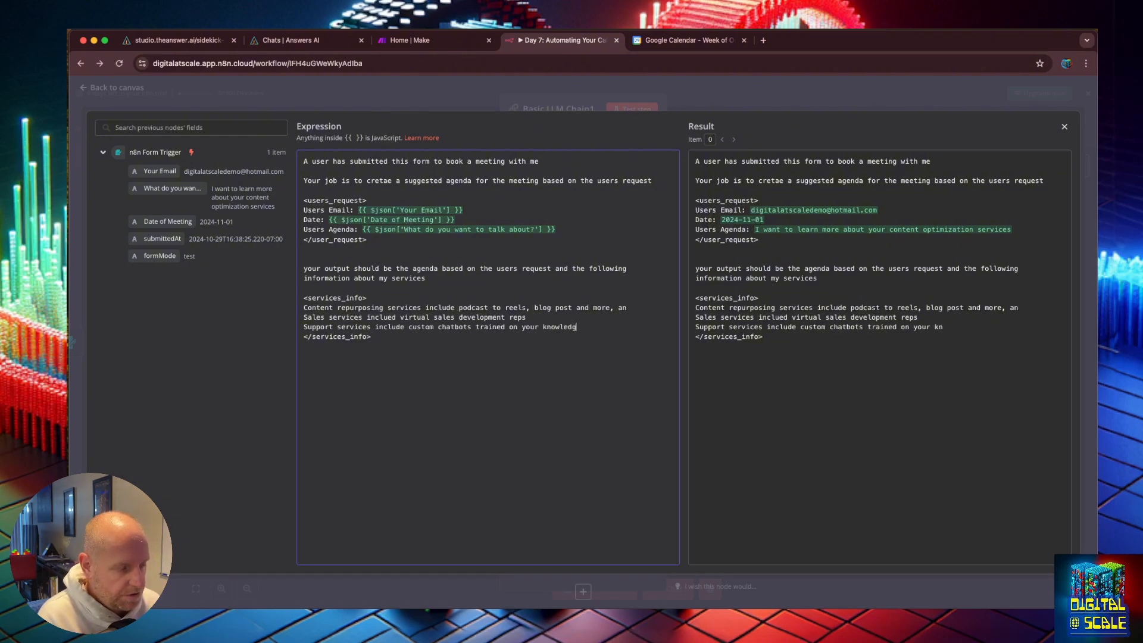
text(e)
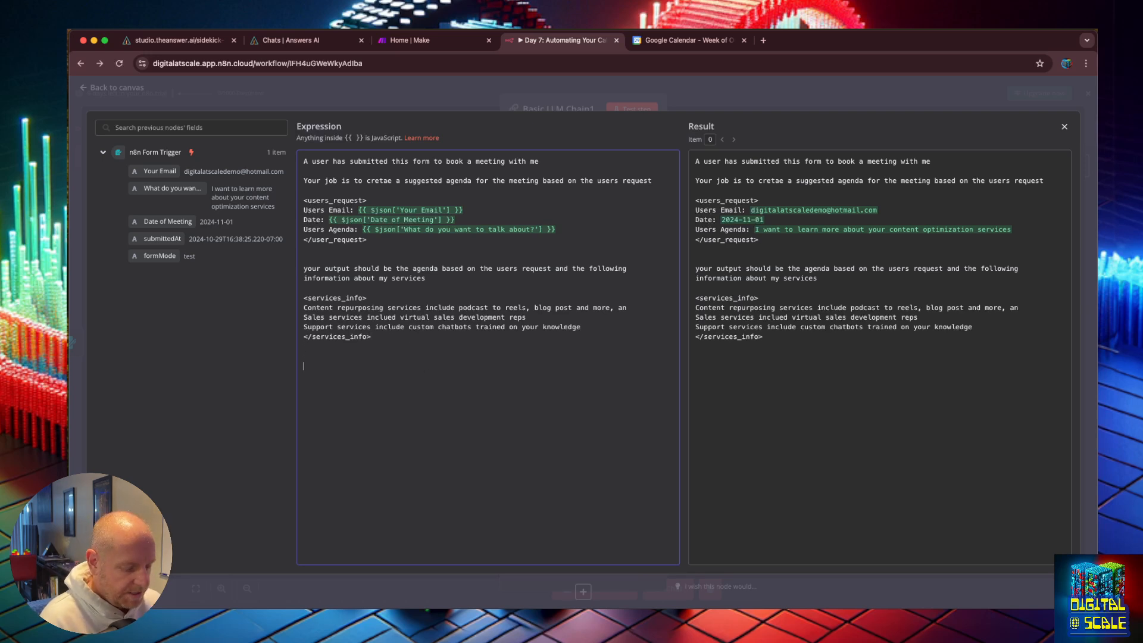
Step: Below the services block, write "I want you to create the following items" followed by "Meeting Summary:" and "Meeting Agenda:" lines
text(I want you to)
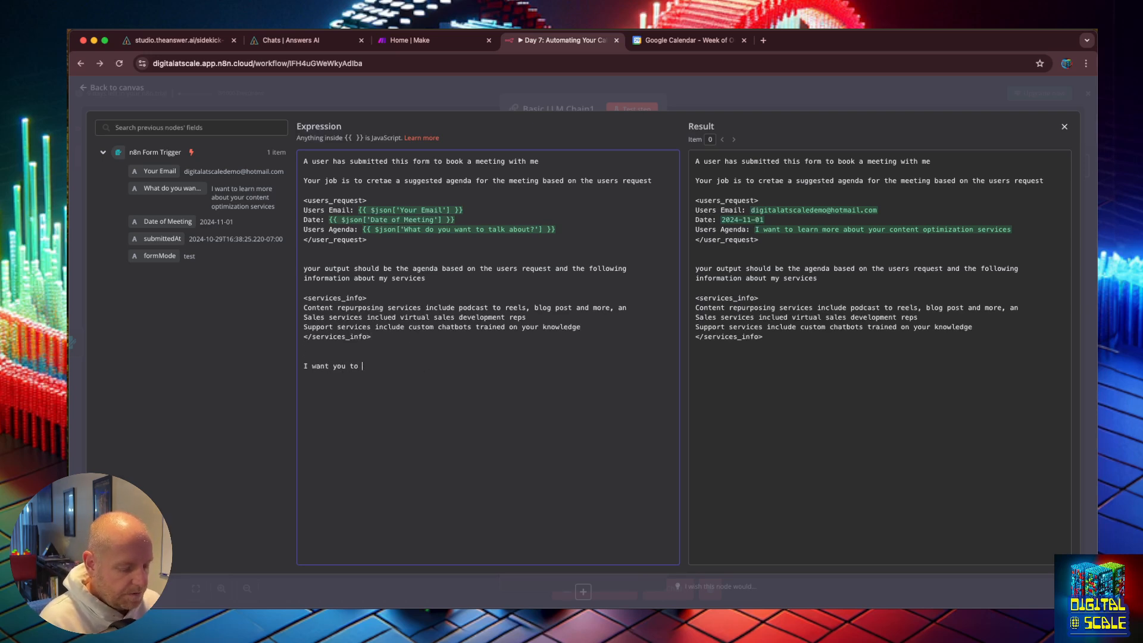
text( create the )
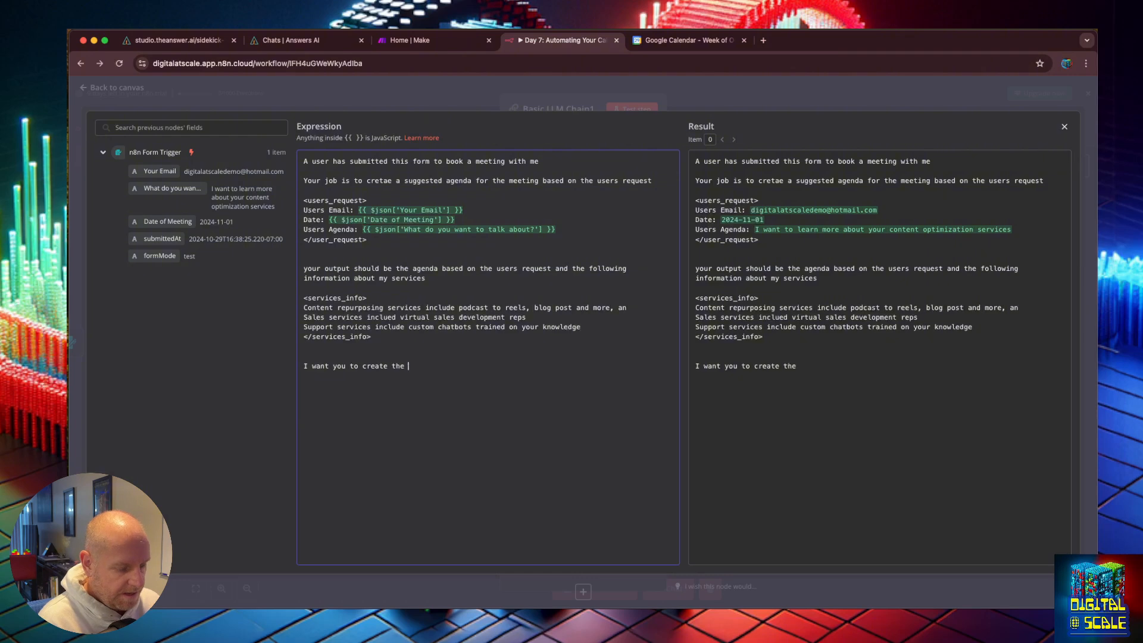
text(following items)
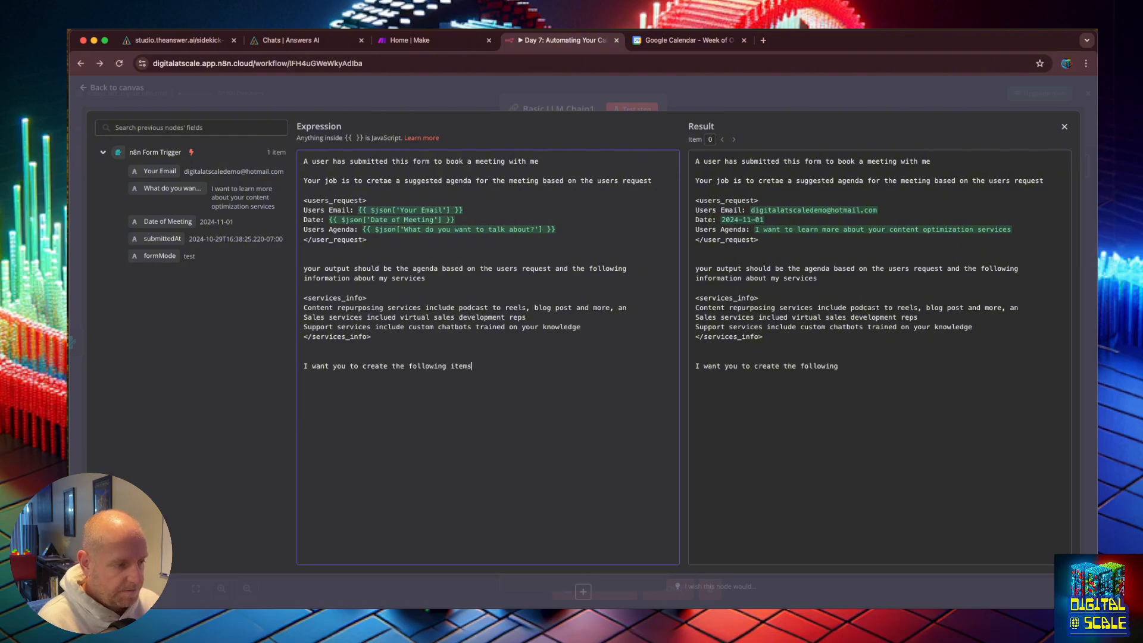
key(Return)
key(Return)
text(Meeting S)
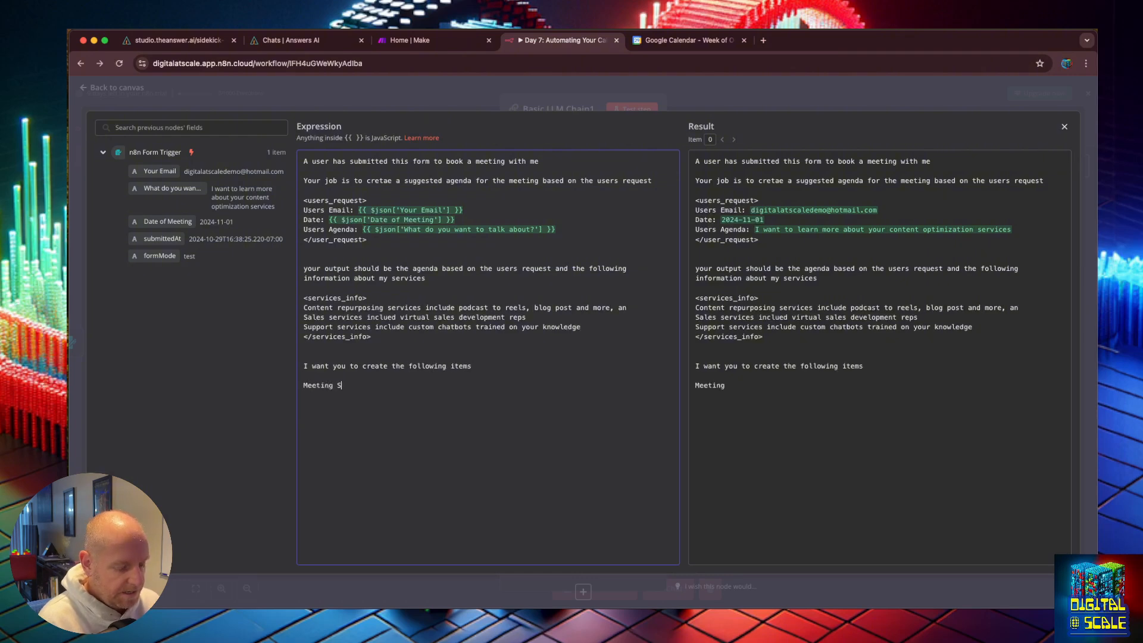
text(ummary:)
key(Return)
text(Meeting )
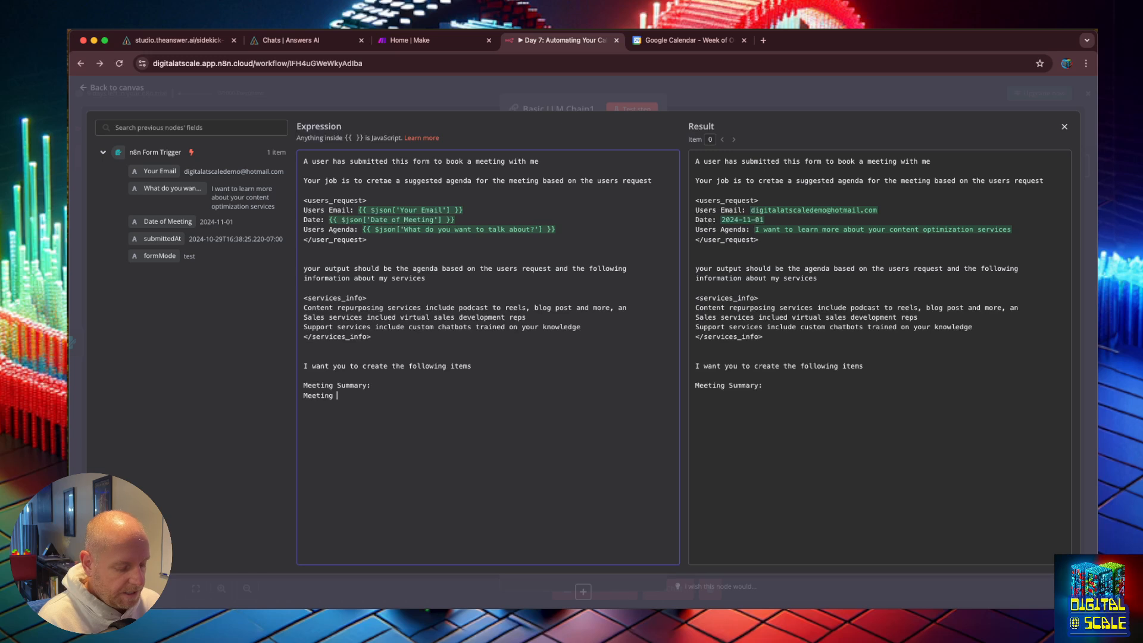
text(Agenda:)
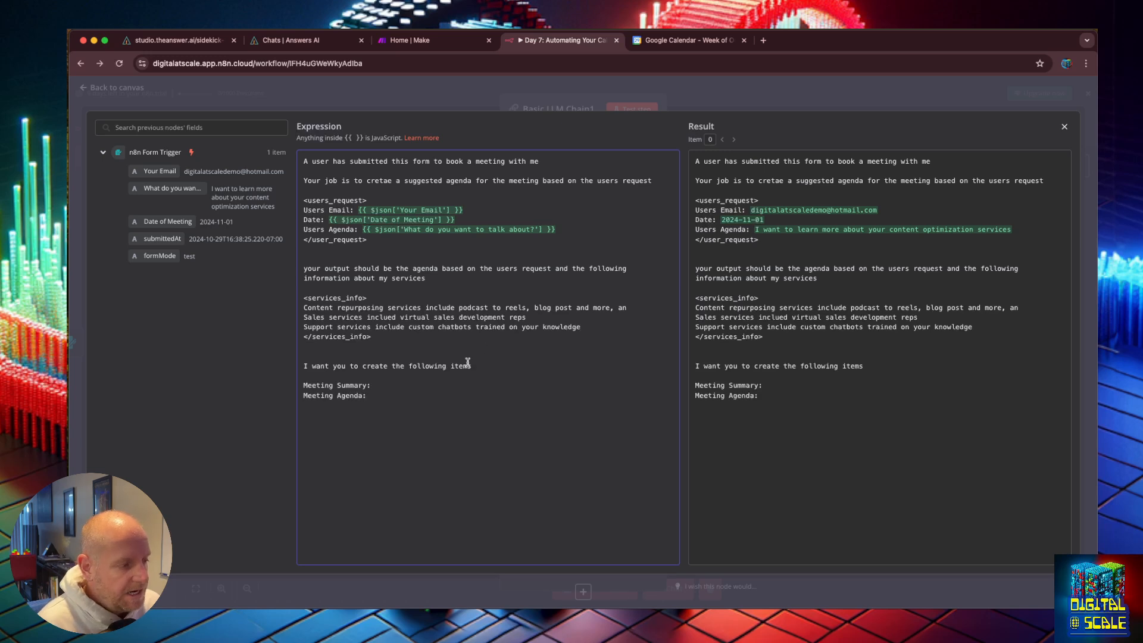
Step: Append "[SHORTCODE] Meeting Summary" to the Meeting Summary line and "[SHORTCODE] Meeting Agenda" to the Meeting Agenda line
click(386, 388)
text([SHORTCODE-1)
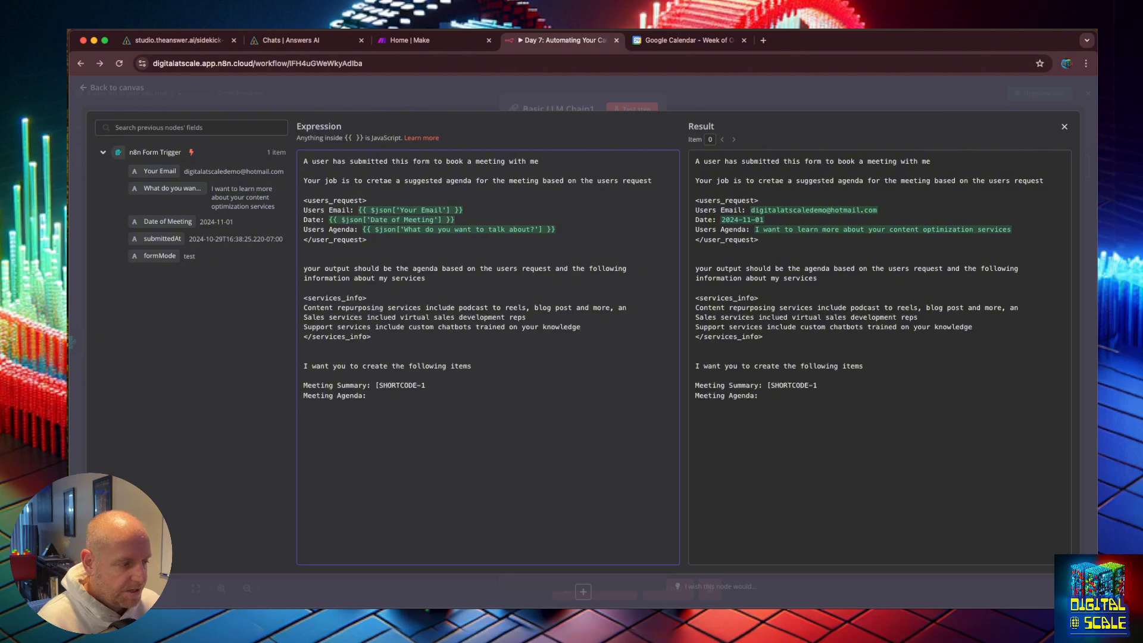
key(BackSpace)
key(BackSpace)
text(] Meeting Summary Meeting Agenda: [)
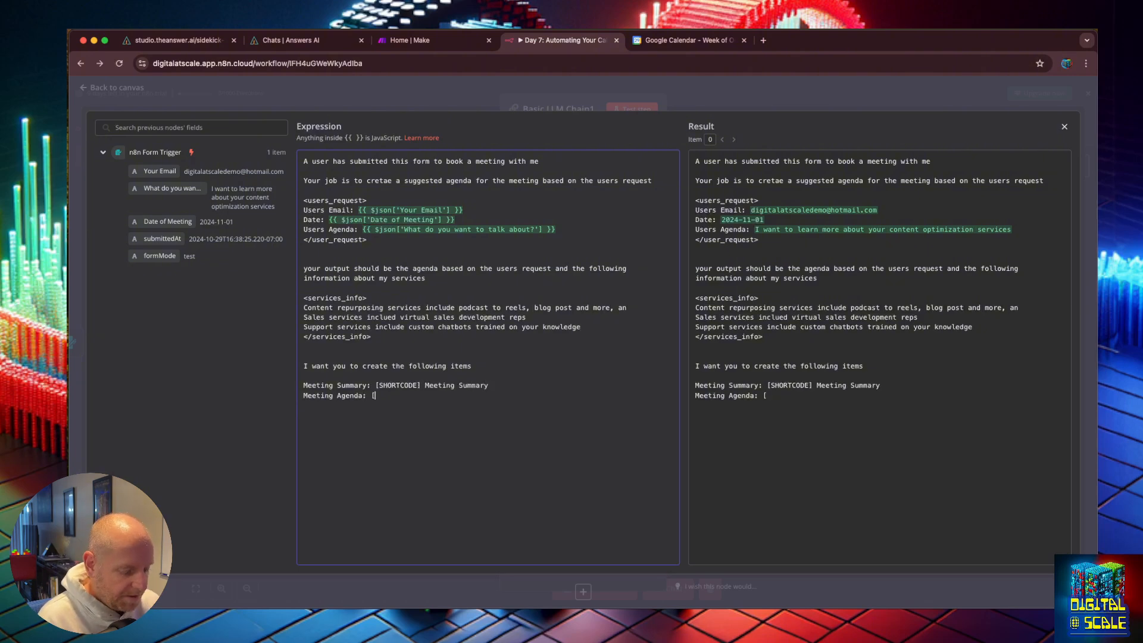
text(SHOTCODE] Meeting agenda)
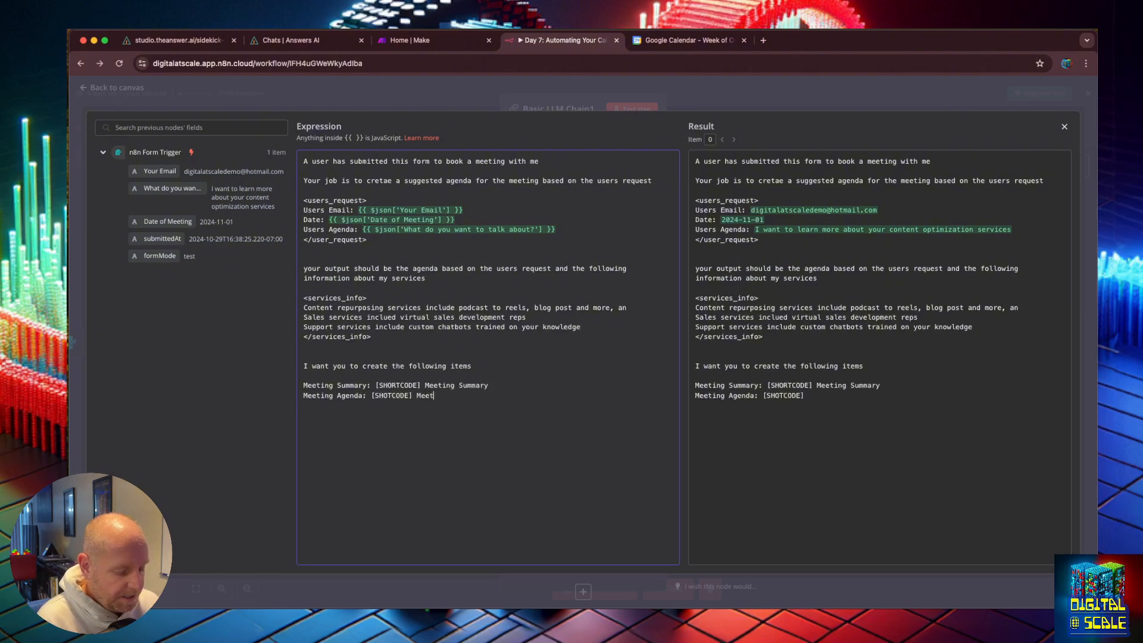
click(452, 396)
key(BackSpace)
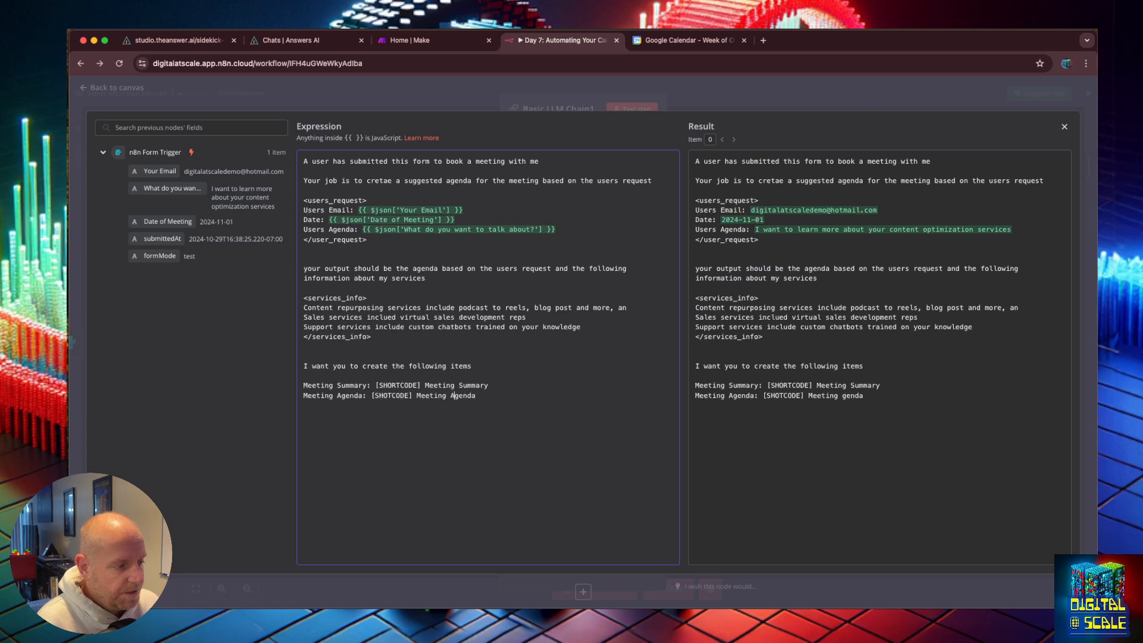
text(A)
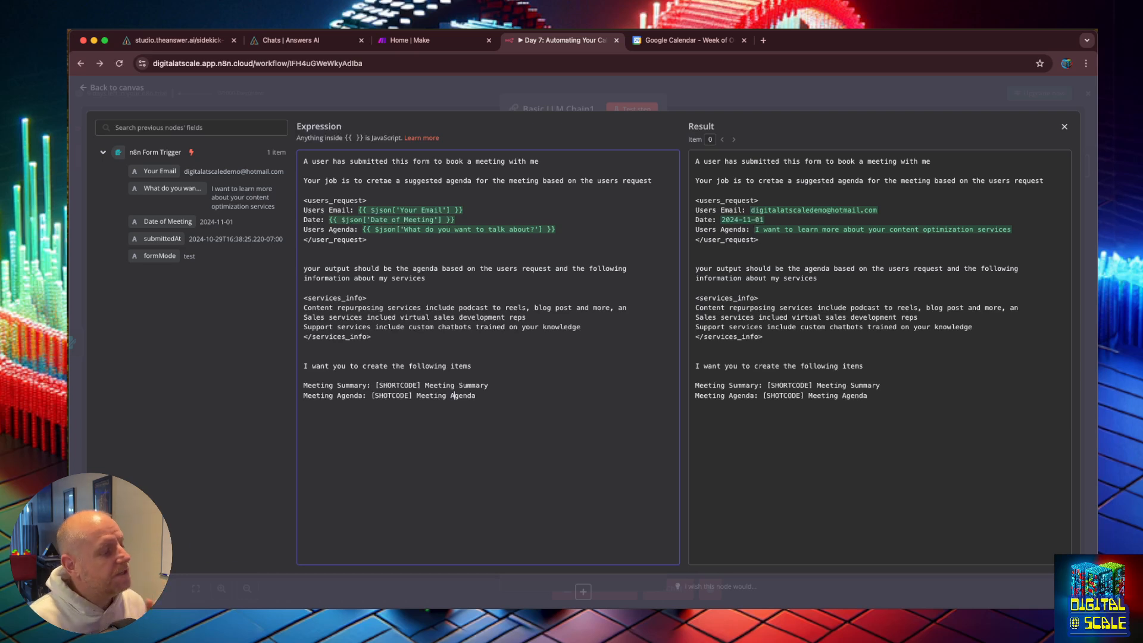
click(387, 396)
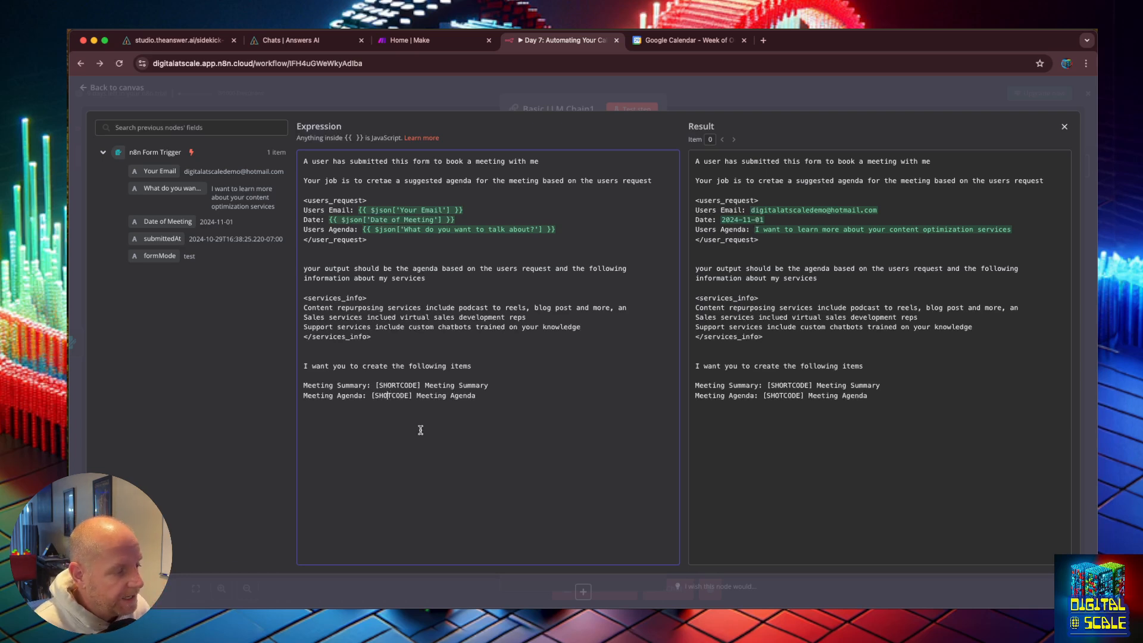
text(R)
click(498, 390)
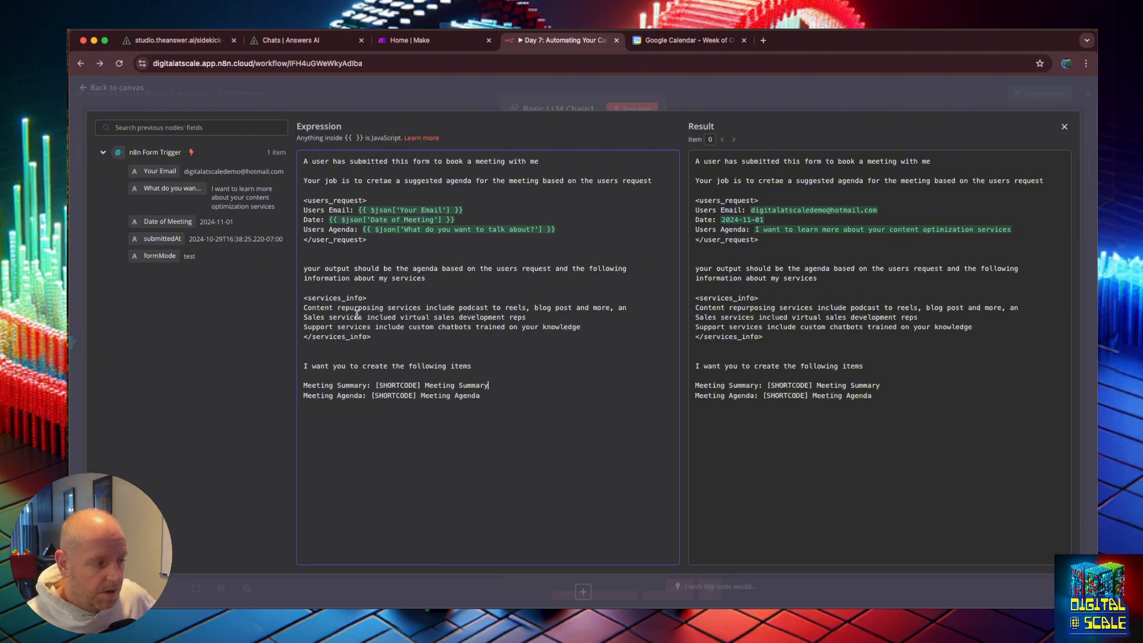
double_click(393, 385)
text(CONTENT)
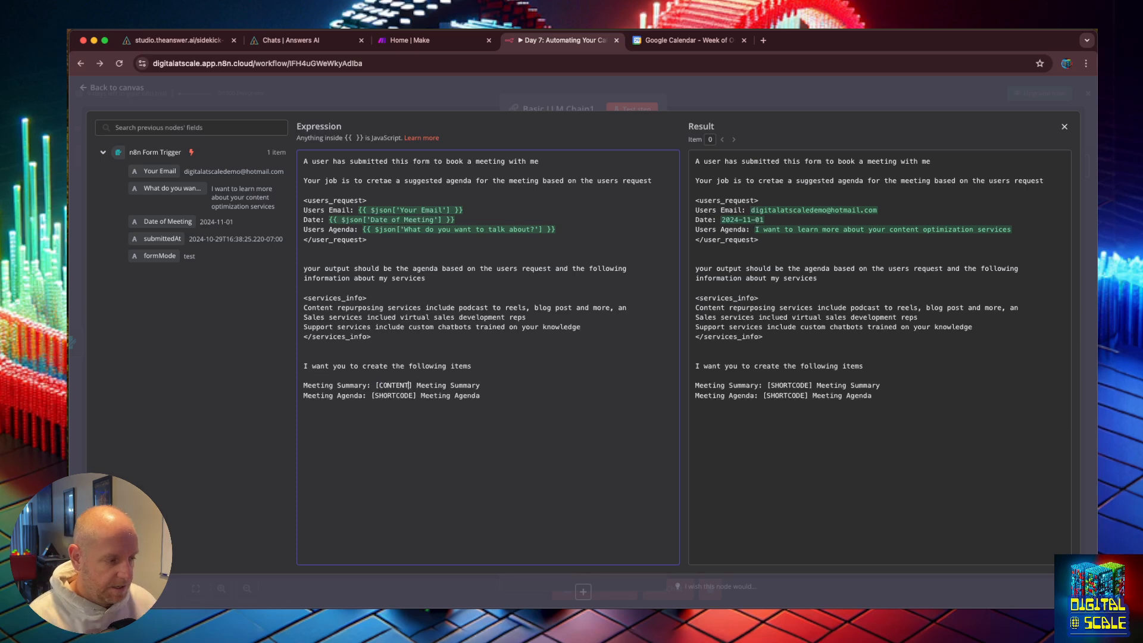
key(BackSpace)
key(BackSpace)
key(BackSpace)
key(BackSpace)
key(BackSpace)
key(BackSpace)
key(BackSpace)
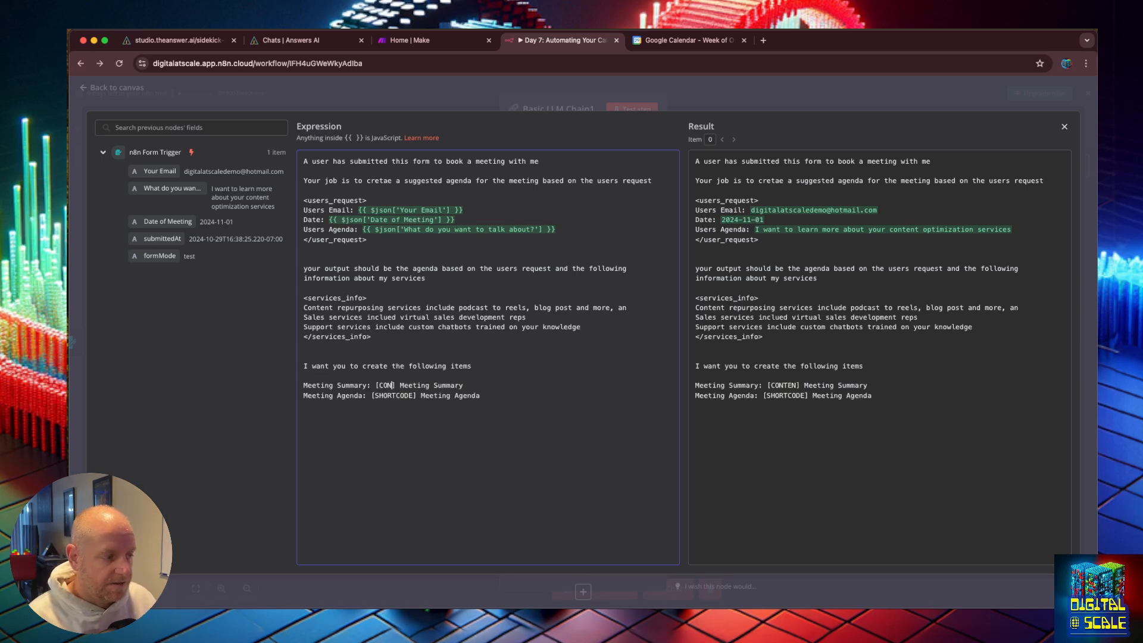
text(SUPPORT)
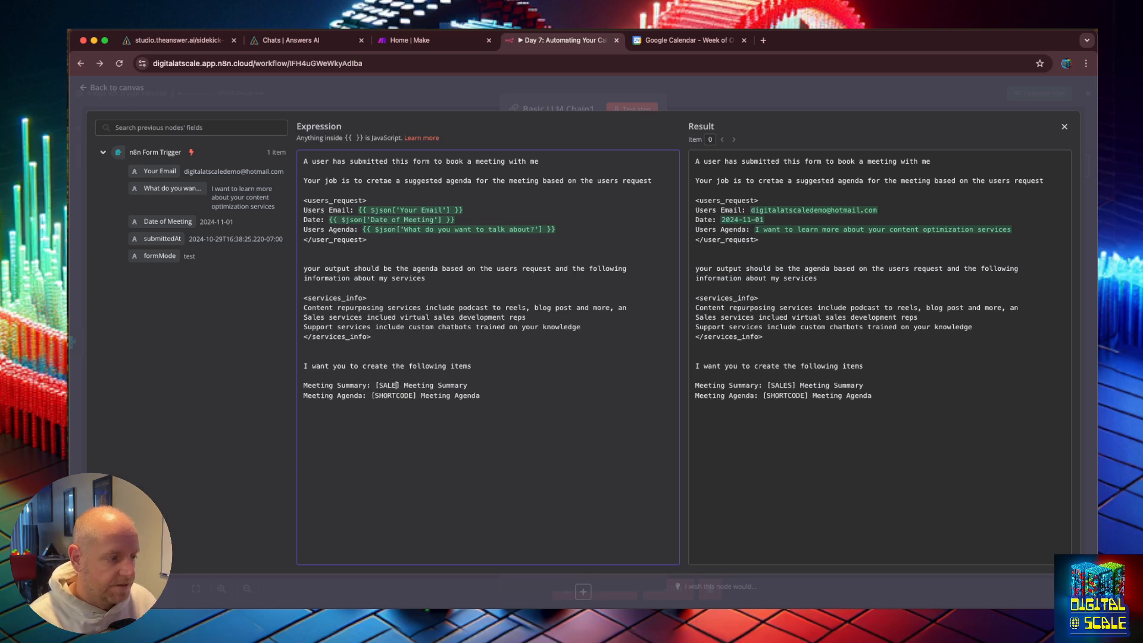
key(BackSpace)
key(BackSpace)
key(BackSpace)
key(BackSpace)
key(BackSpace)
key(BackSpace)
key(BackSpace)
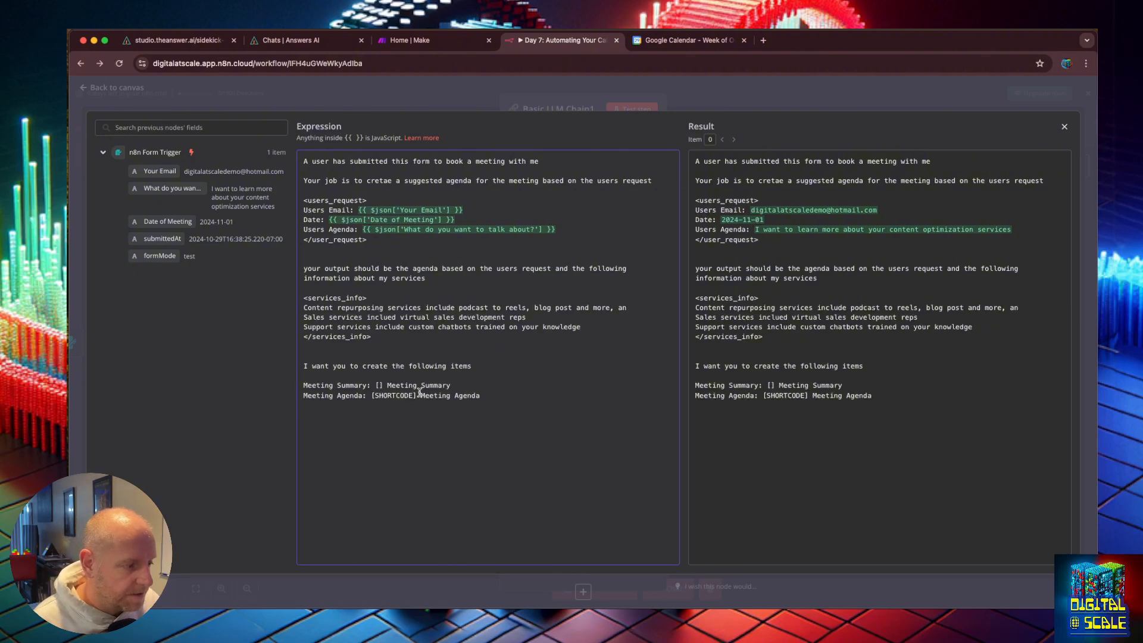
click(305, 309)
click(380, 386)
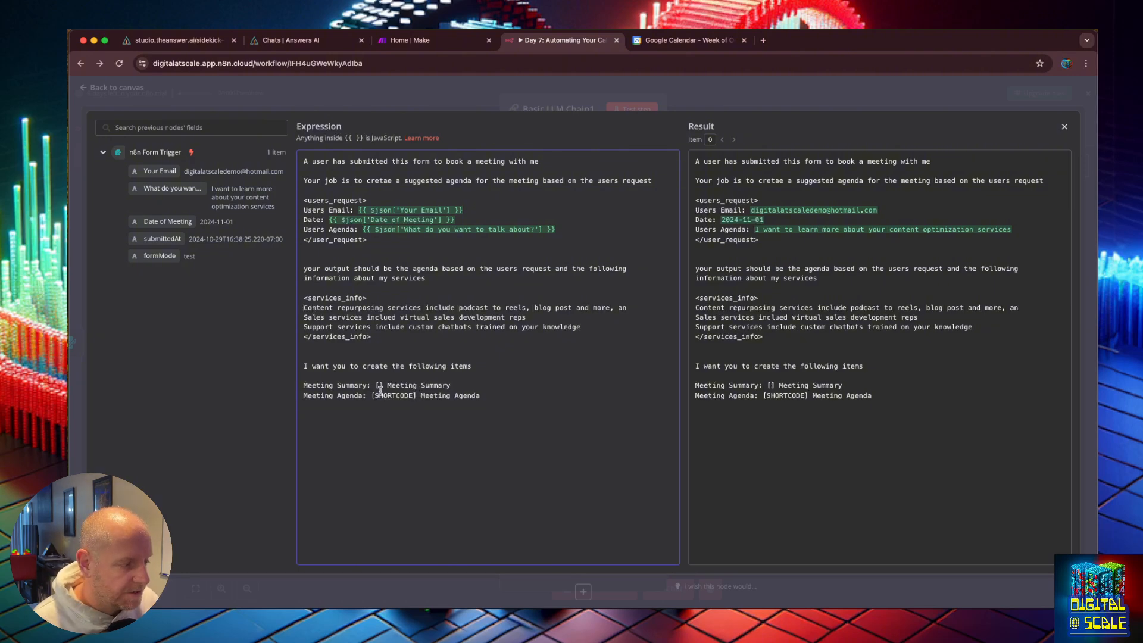
text(SHORTCODE)
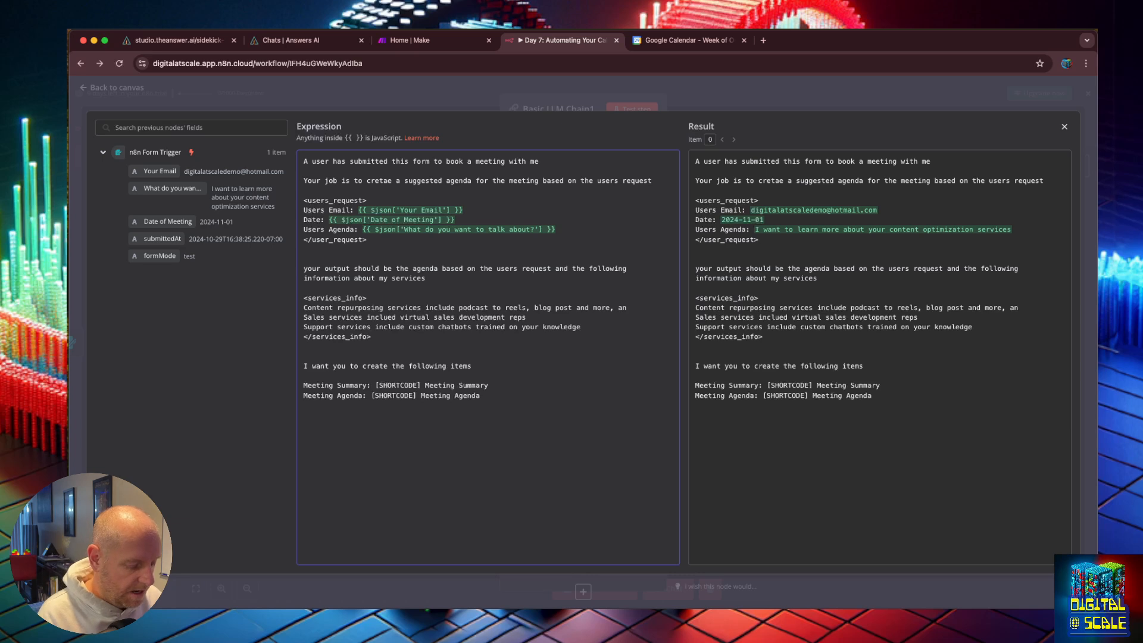
Step: Prefix the three service lines with the keys "CONTENT:", "SALES:" and "SUPPORT:"
text(CONTENT:)
click(304, 317)
text(SAQ)
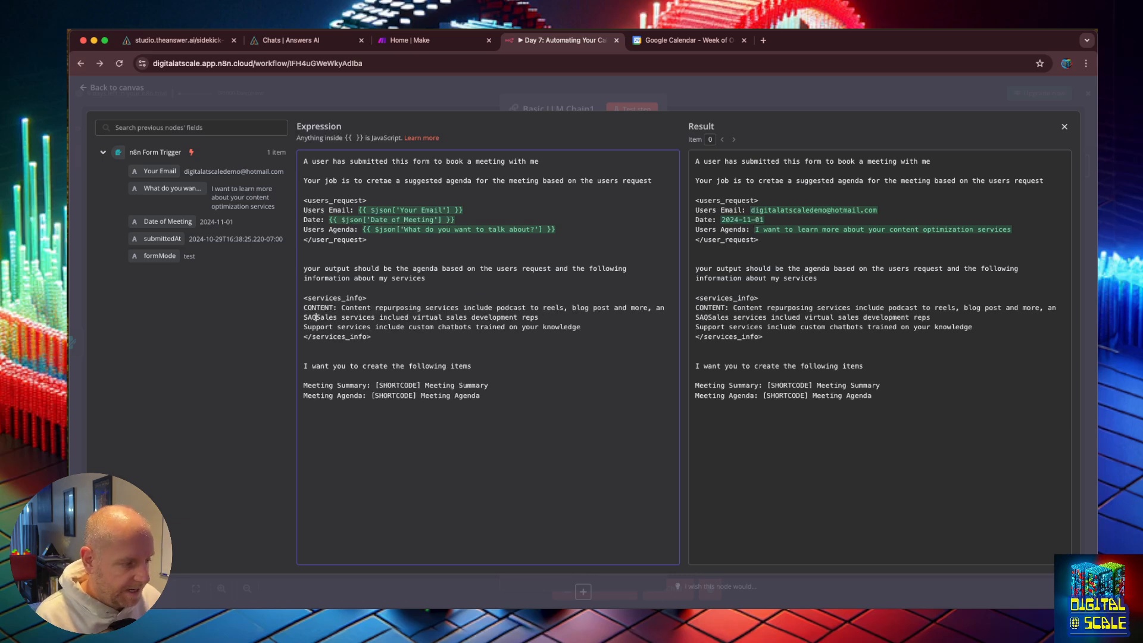
key(BackSpace)
text(LES:)
click(304, 327)
text(SUPPORT:)
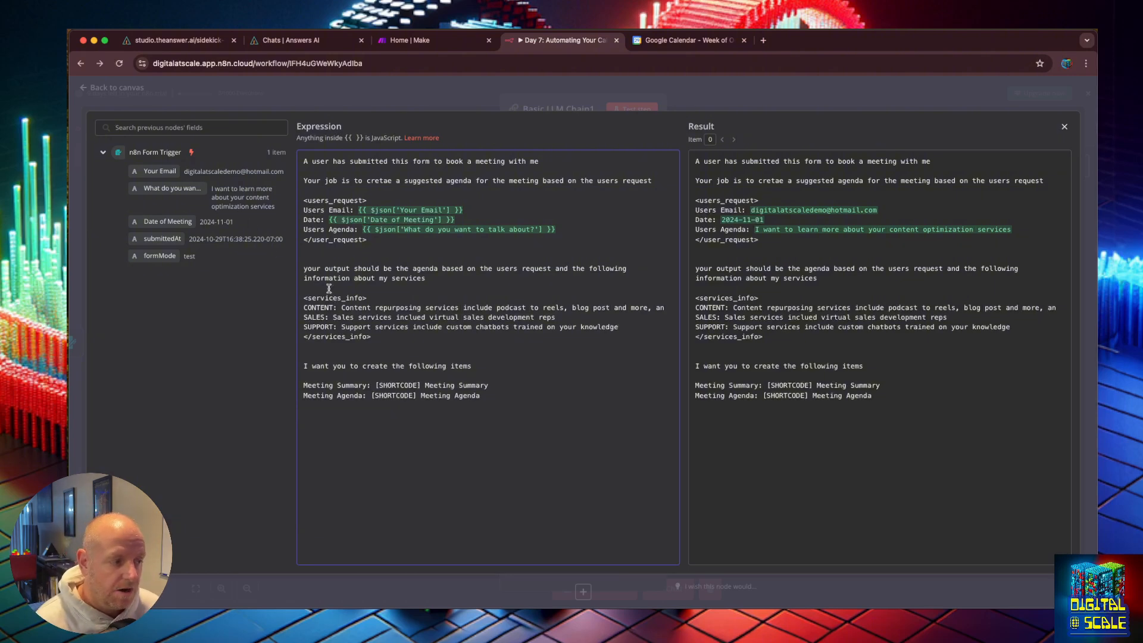
Step: End the output instruction with a period and add the line "The short code shoudl be the services key in the services context"
click(439, 283)
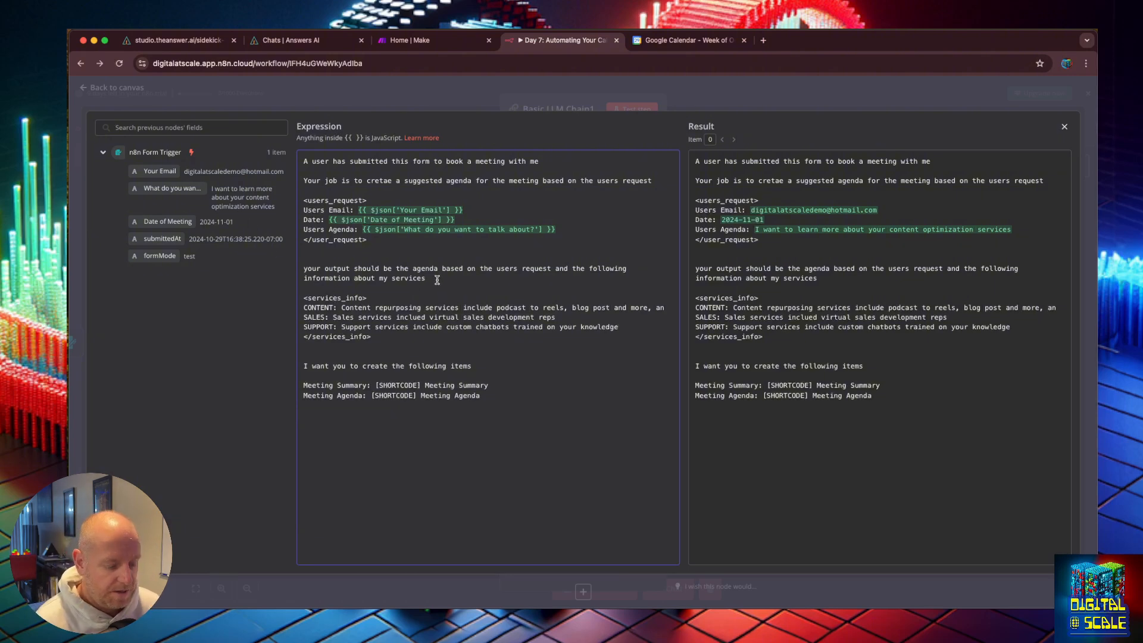
text(.)
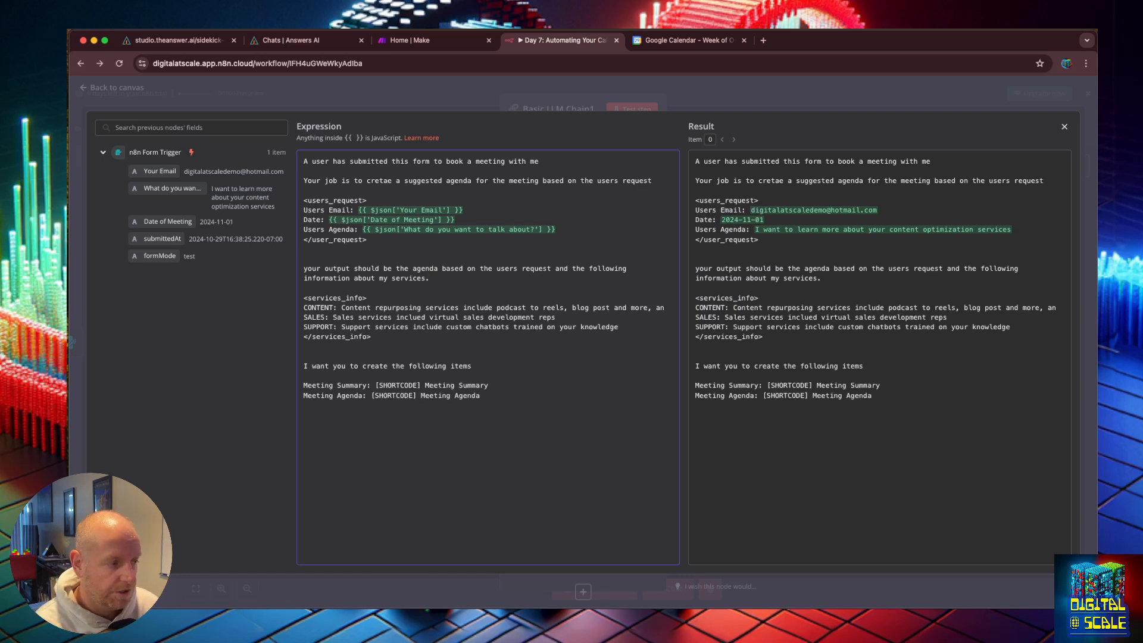
text(The )
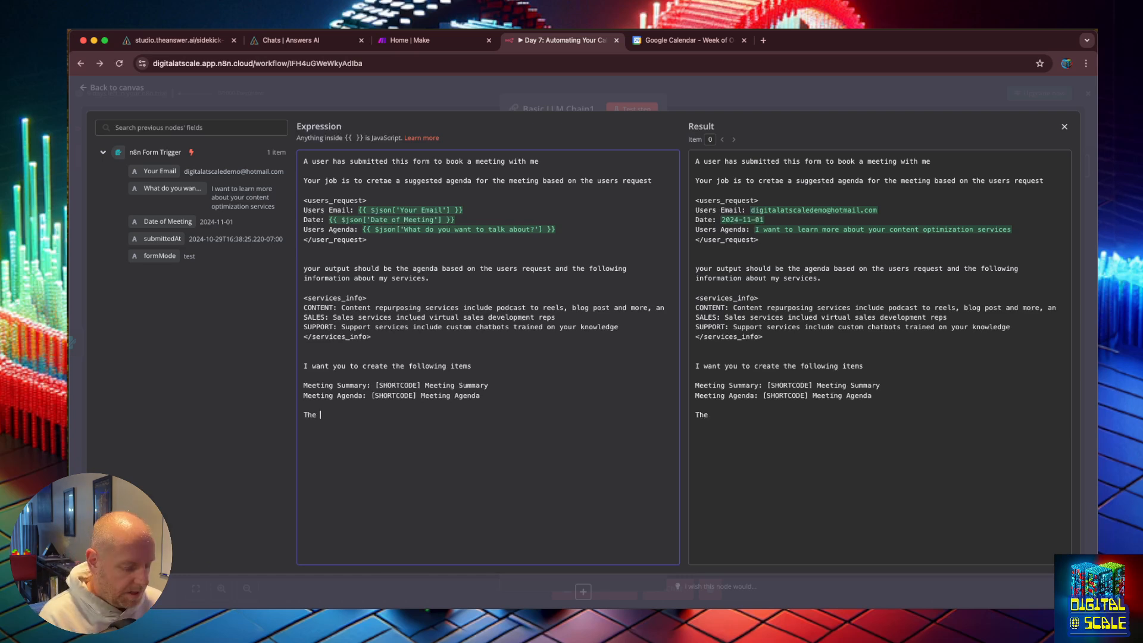
text(short code shoud)
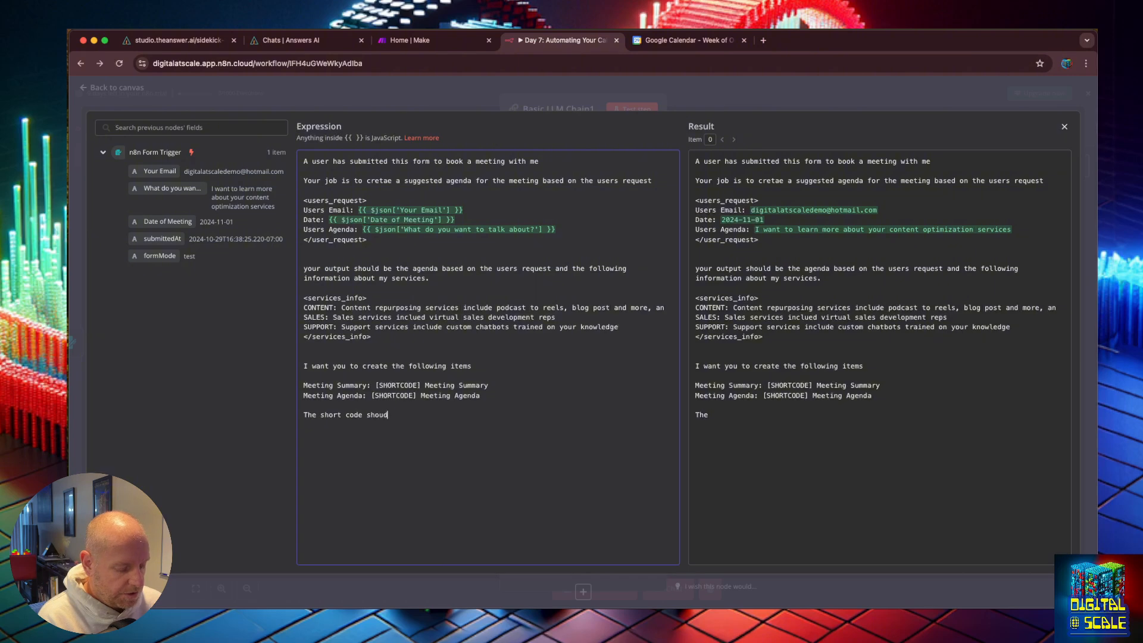
text(l be the serv)
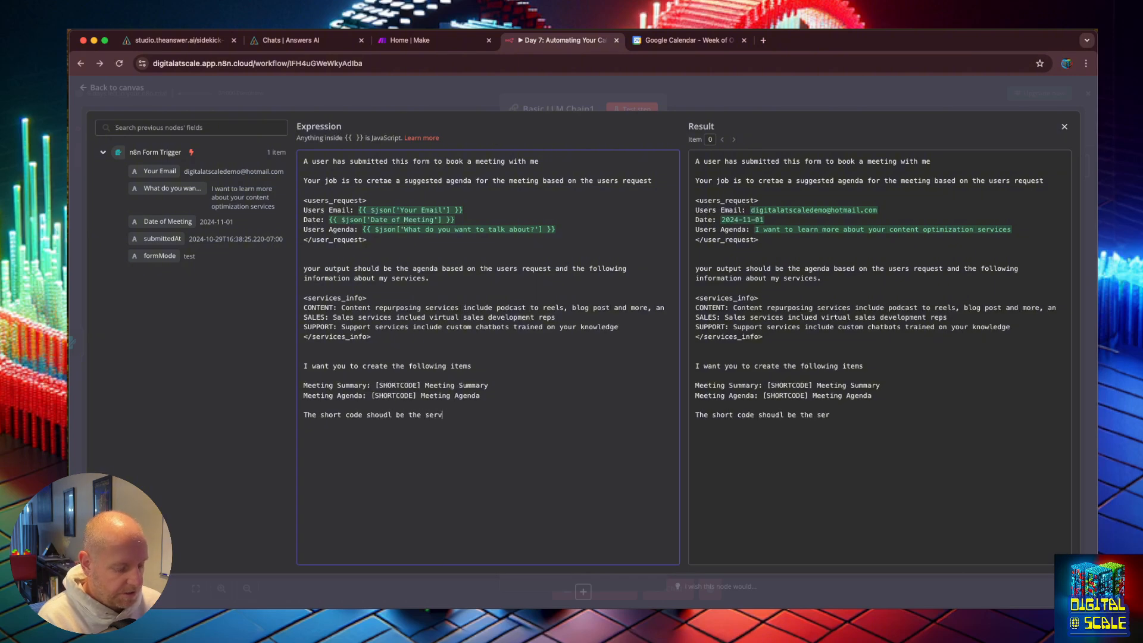
text(ices key in the )
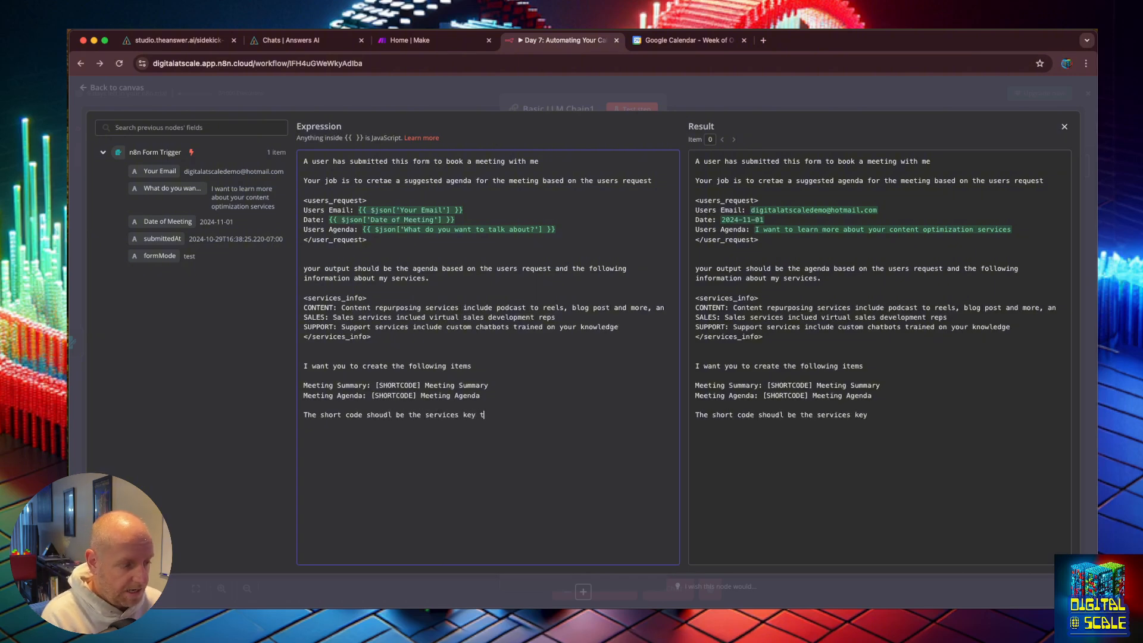
text(ser)
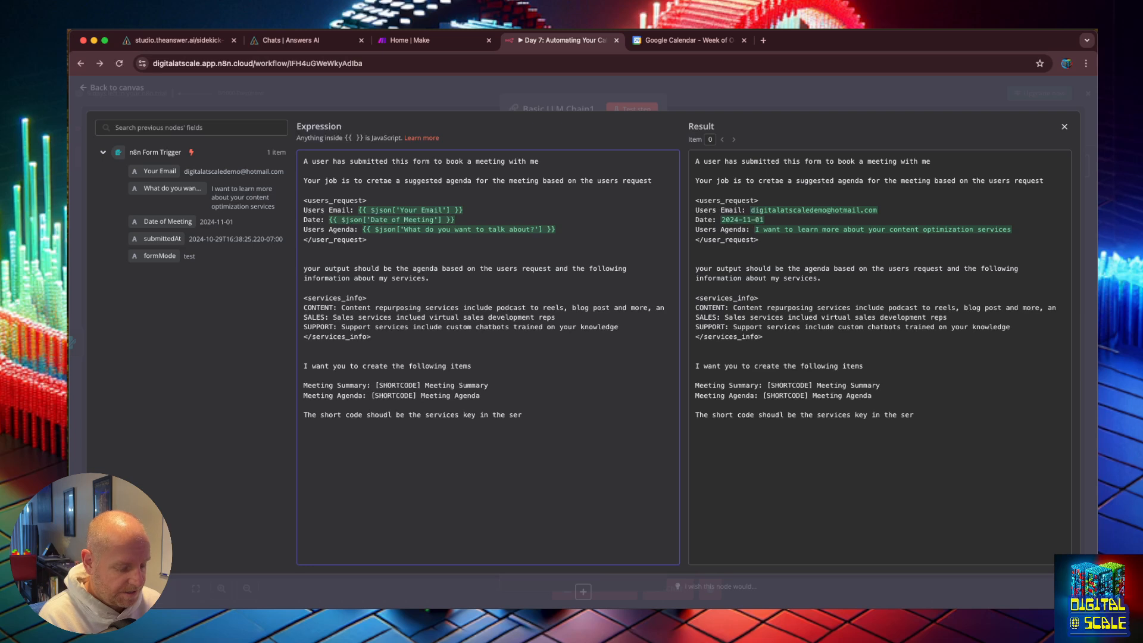
text(vices context)
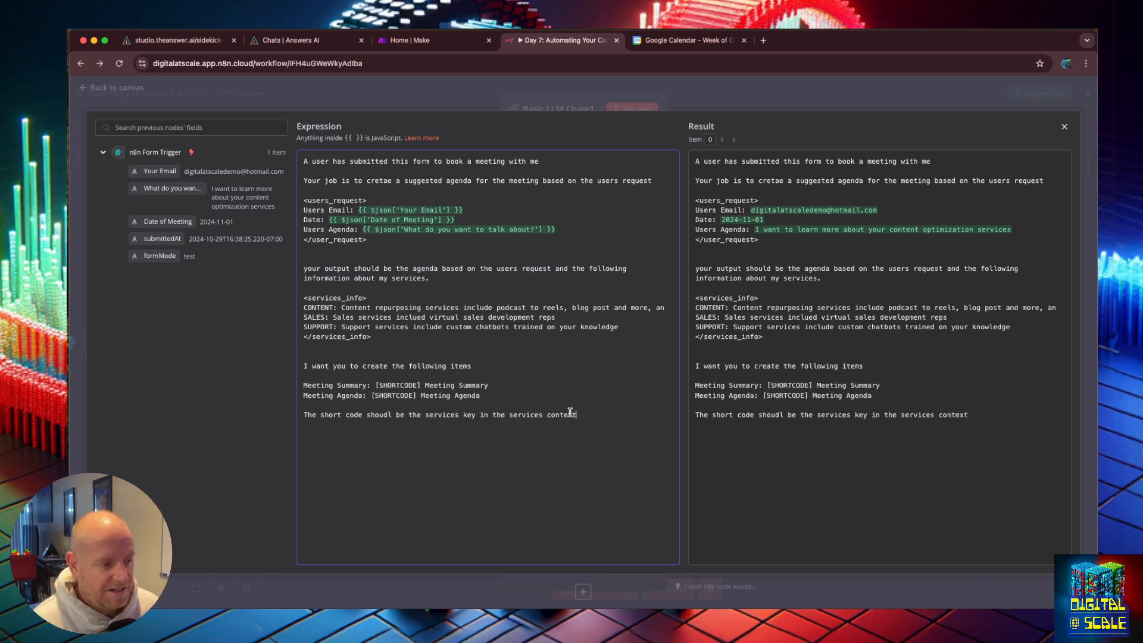
Step: Trim the CONTENT service line so it ends with "blog post and more"
double_click(394, 386)
double_click(318, 301)
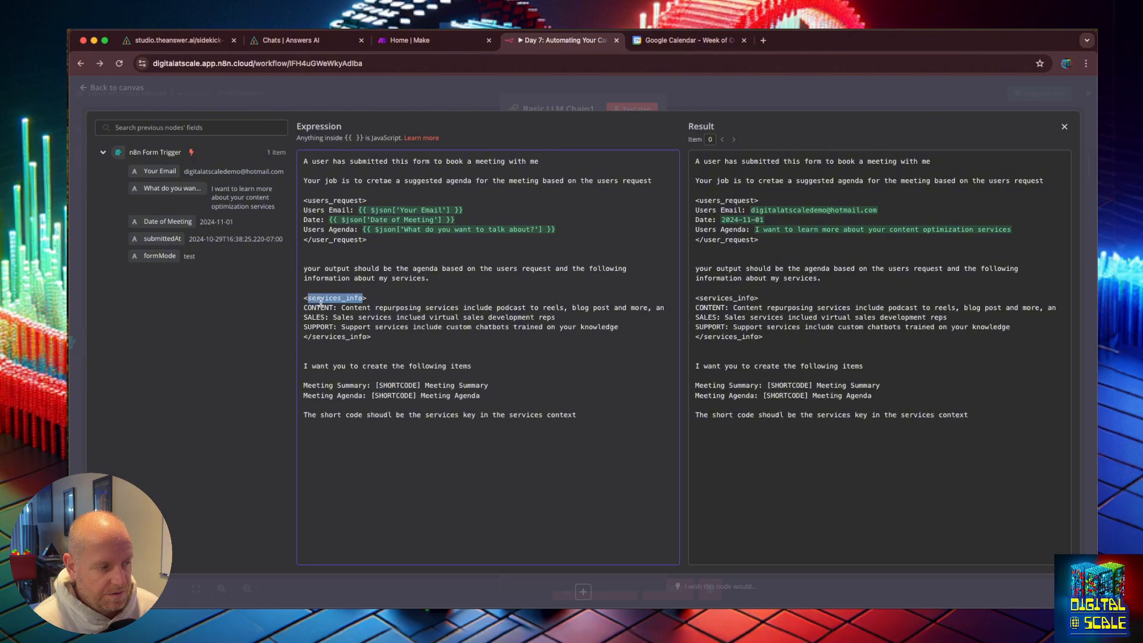
click(324, 305)
double_click(324, 306)
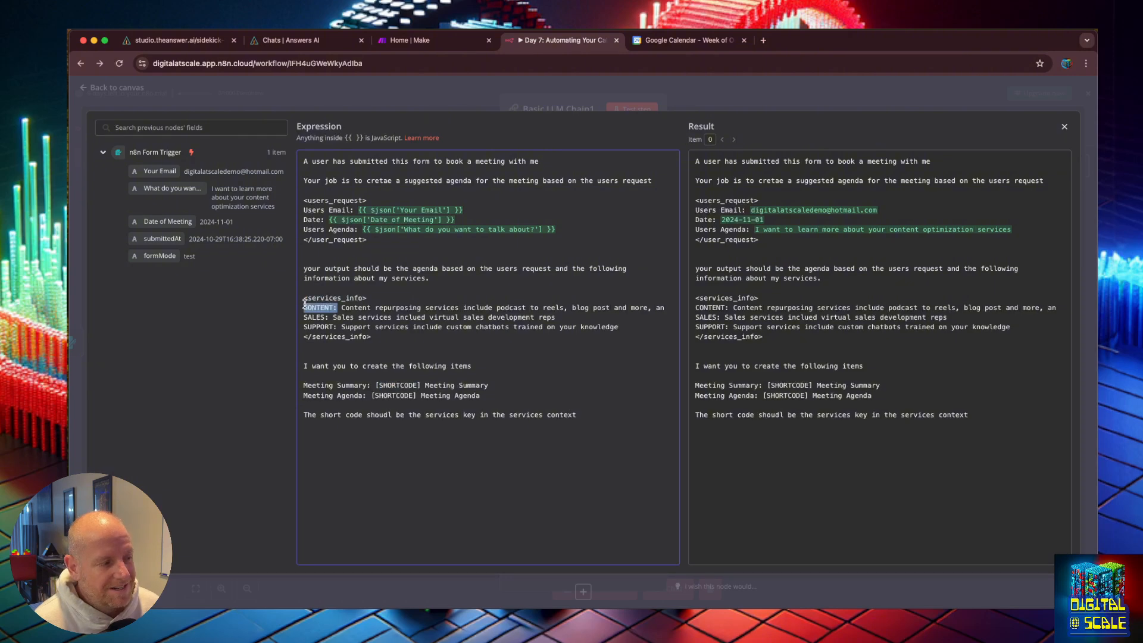
click(309, 307)
drag(337, 307, 271, 317)
click(340, 308)
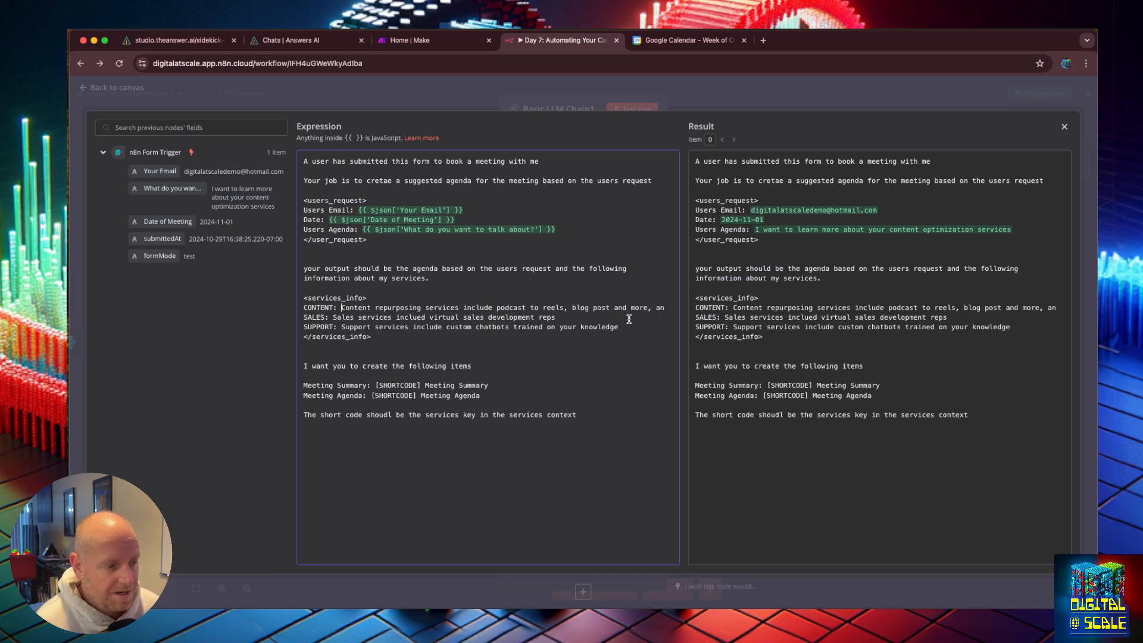
click(663, 309)
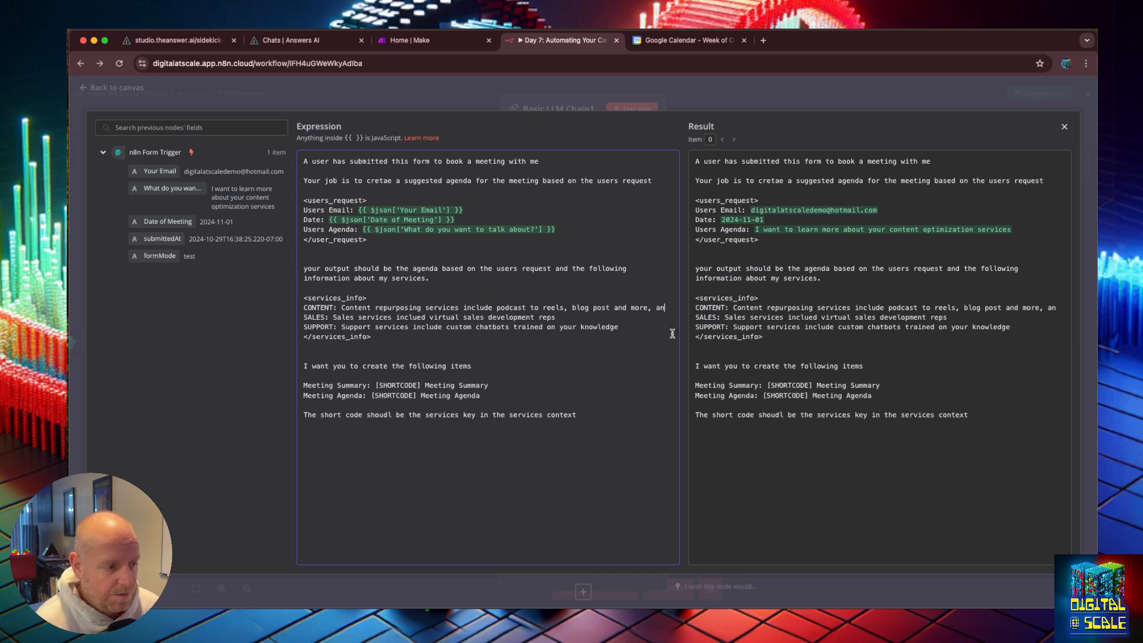
key(BackSpace)
key(BackSpace)
key(BackSpace)
key(BackSpace)
text(e)
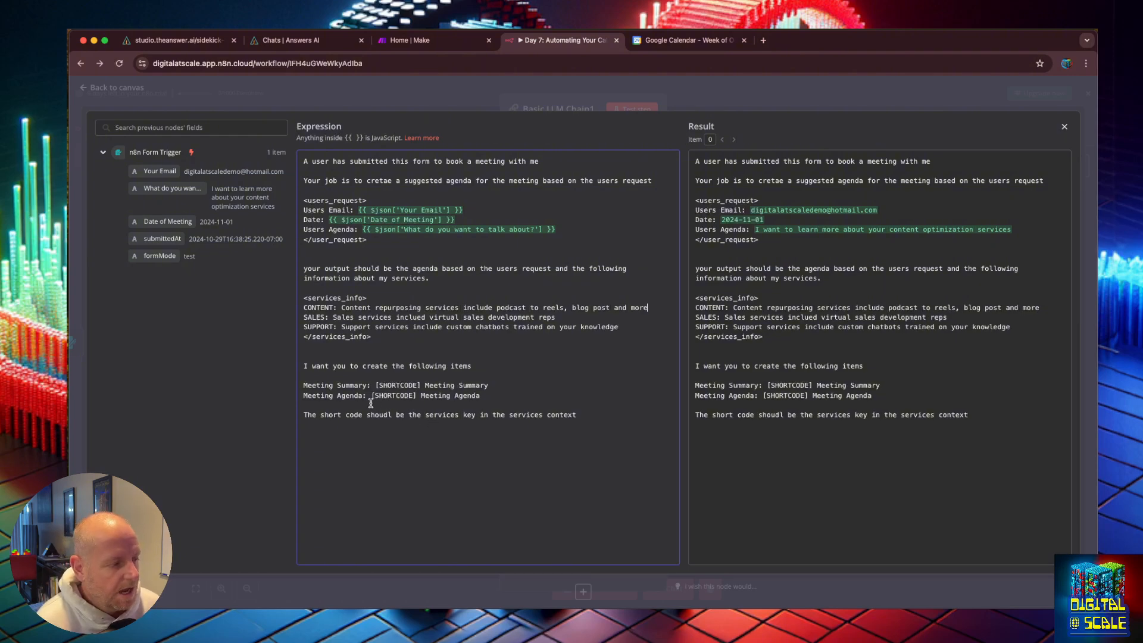
Step: Correct "shoudl" to "should" and add a new line "Return the format in JSON" below the short code instruction
double_click(386, 415)
text(should)
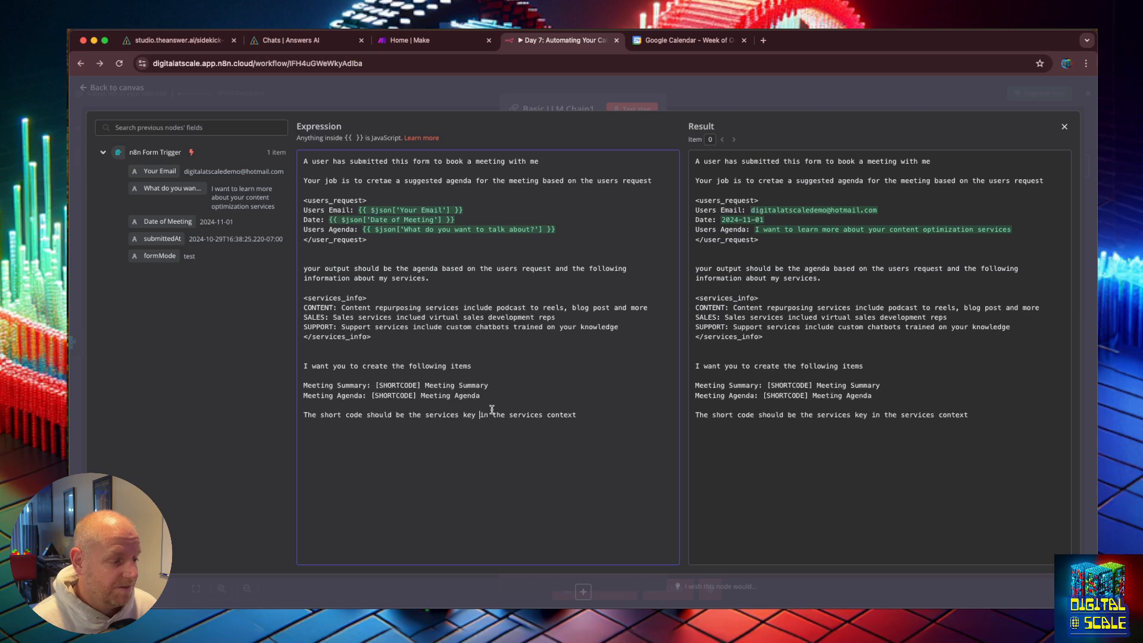
click(587, 419)
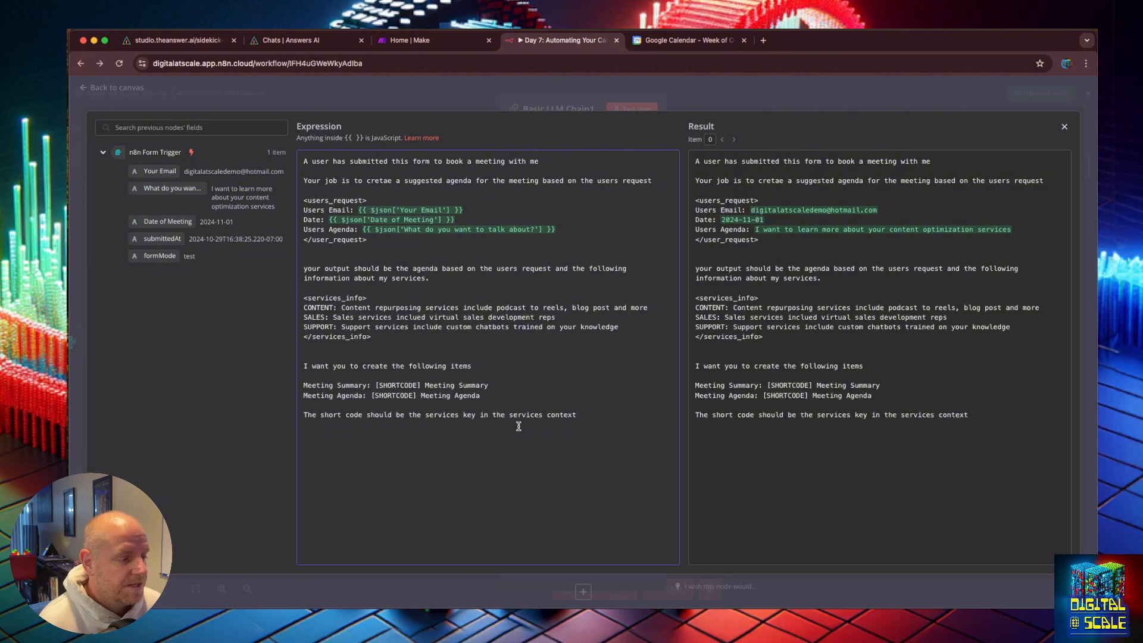
key(Return)
key(Return)
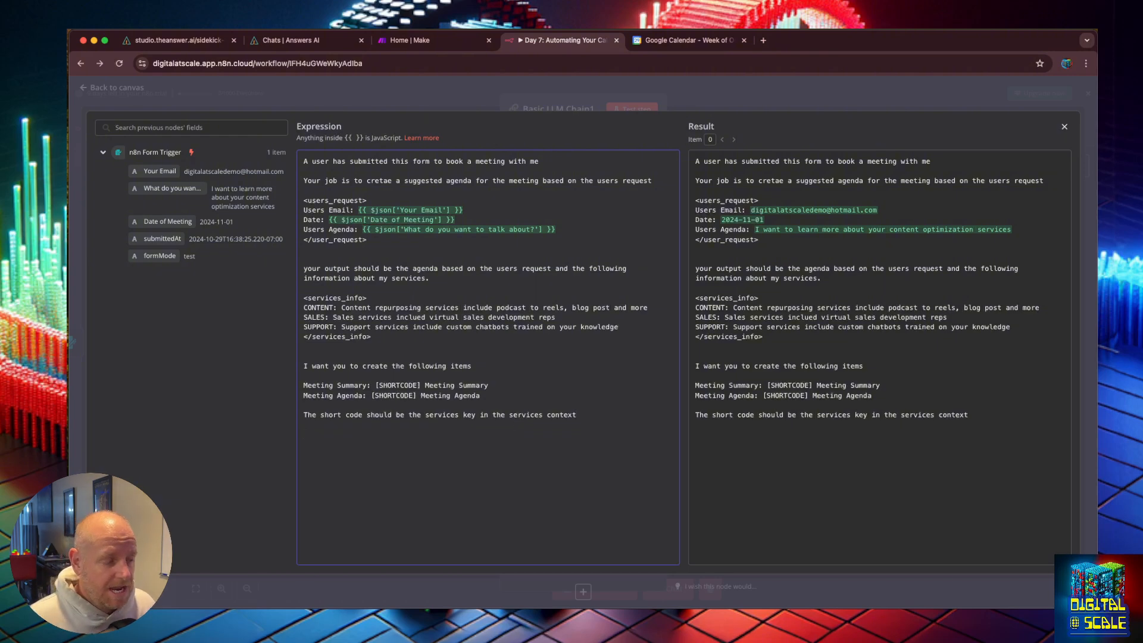
text(Return the)
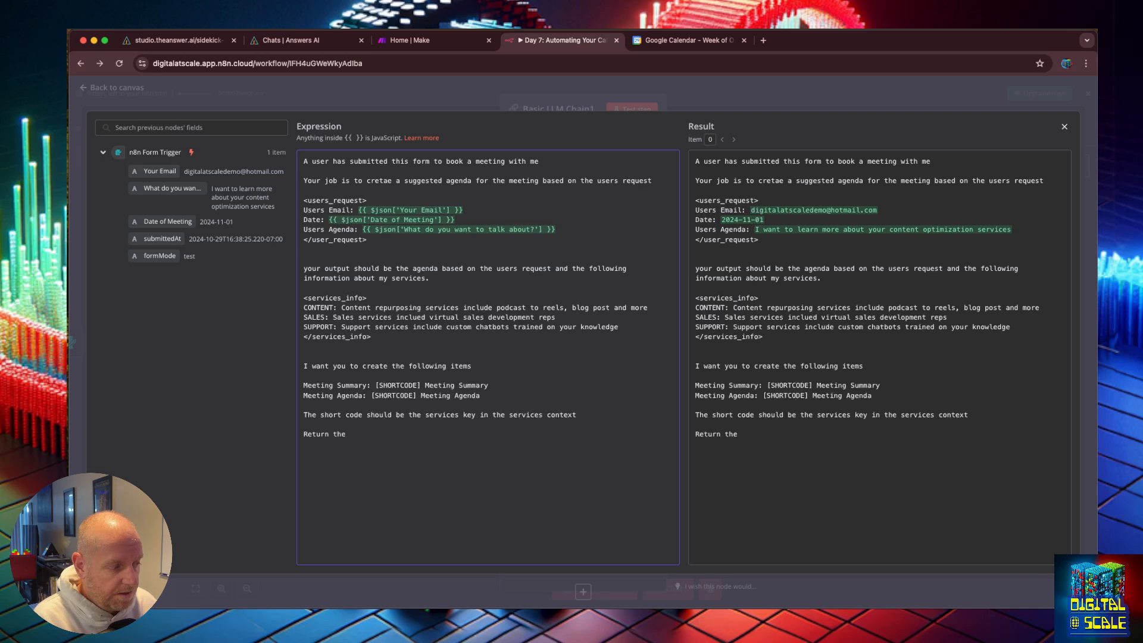
text( format in )
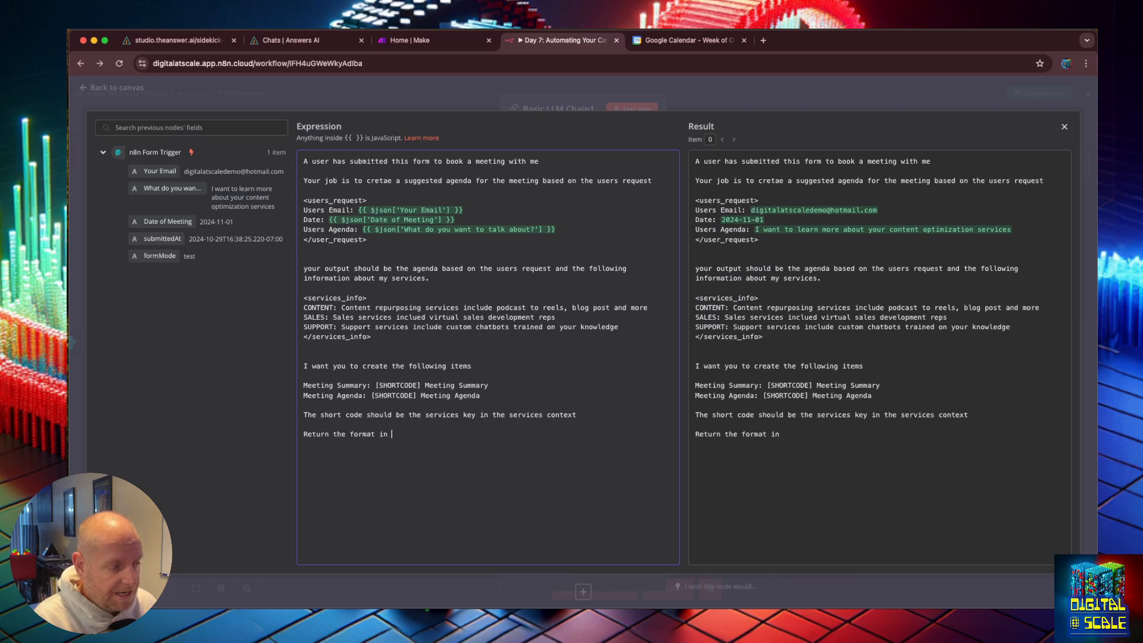
text(JSON)
key(Return)
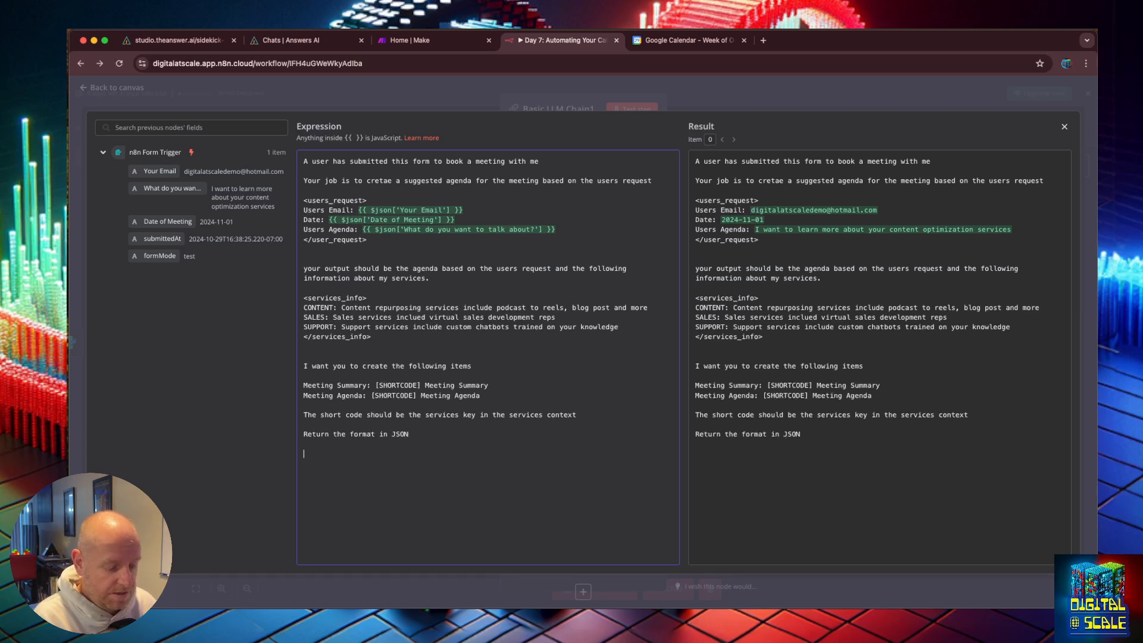
Step: Add a JSON template in braces with empty "summary" and "agenda" keys
text({)
key(Return)
key(Return)
key(Return)
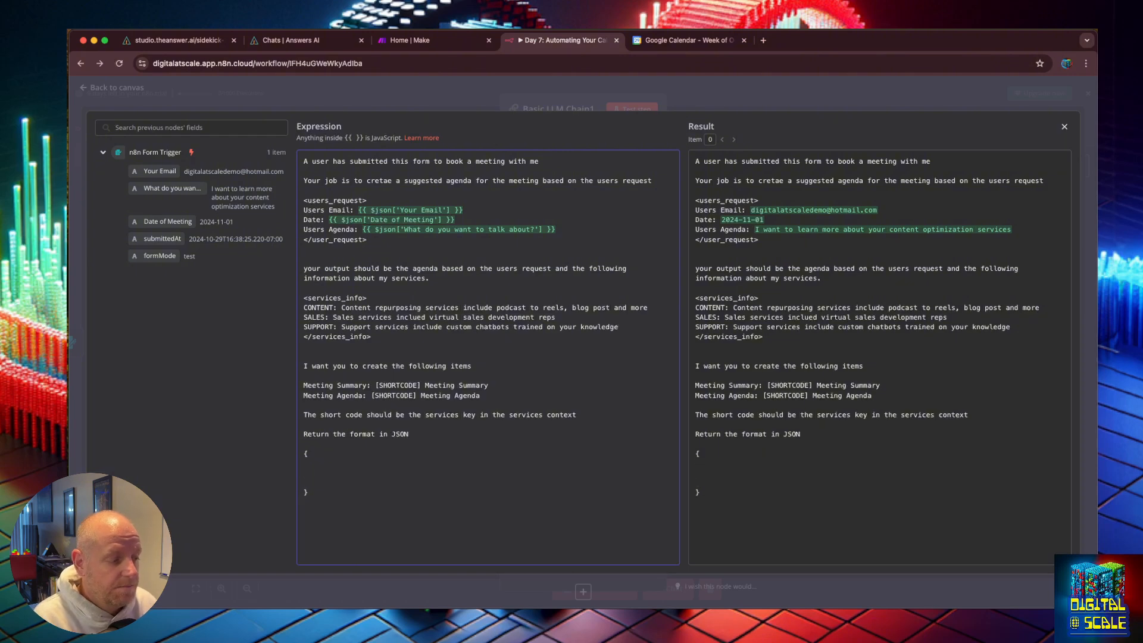
text("")
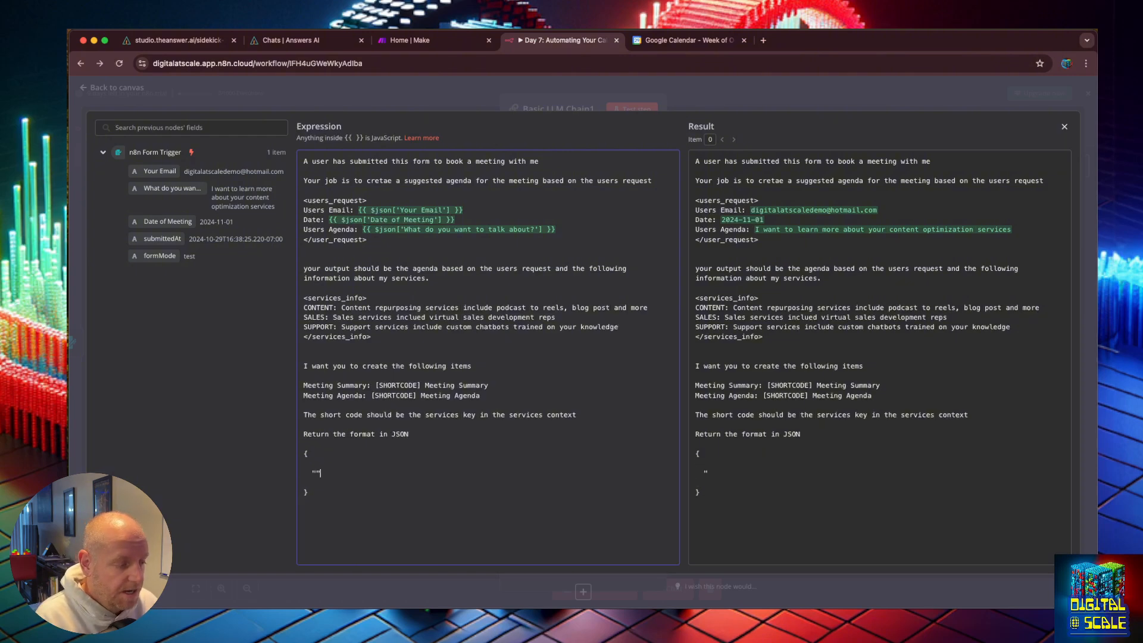
text(:")
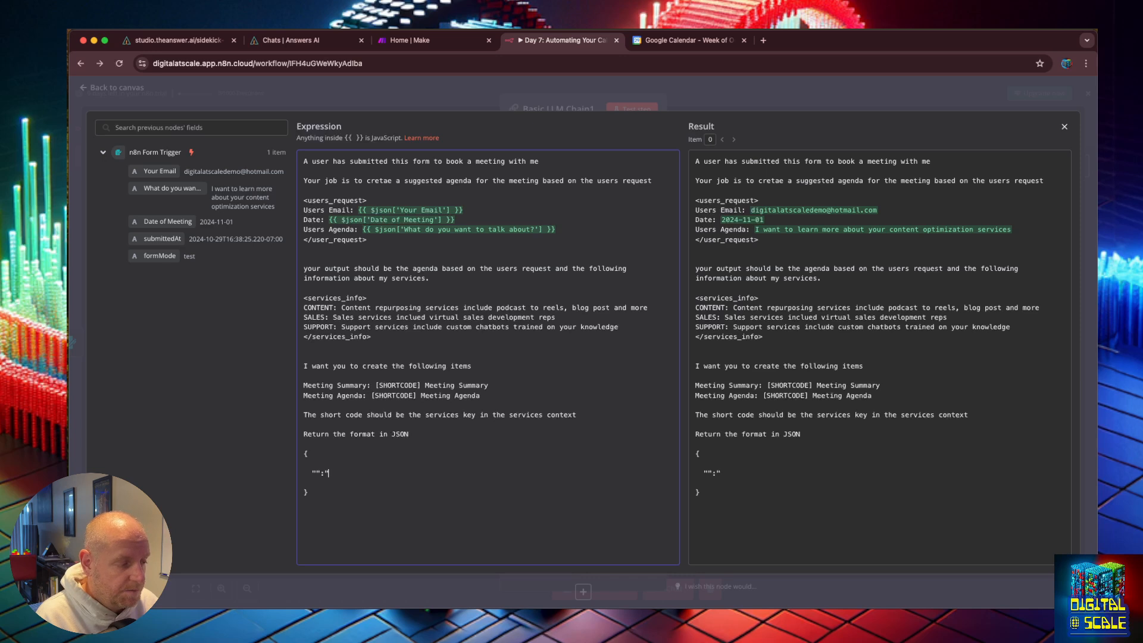
text(",)
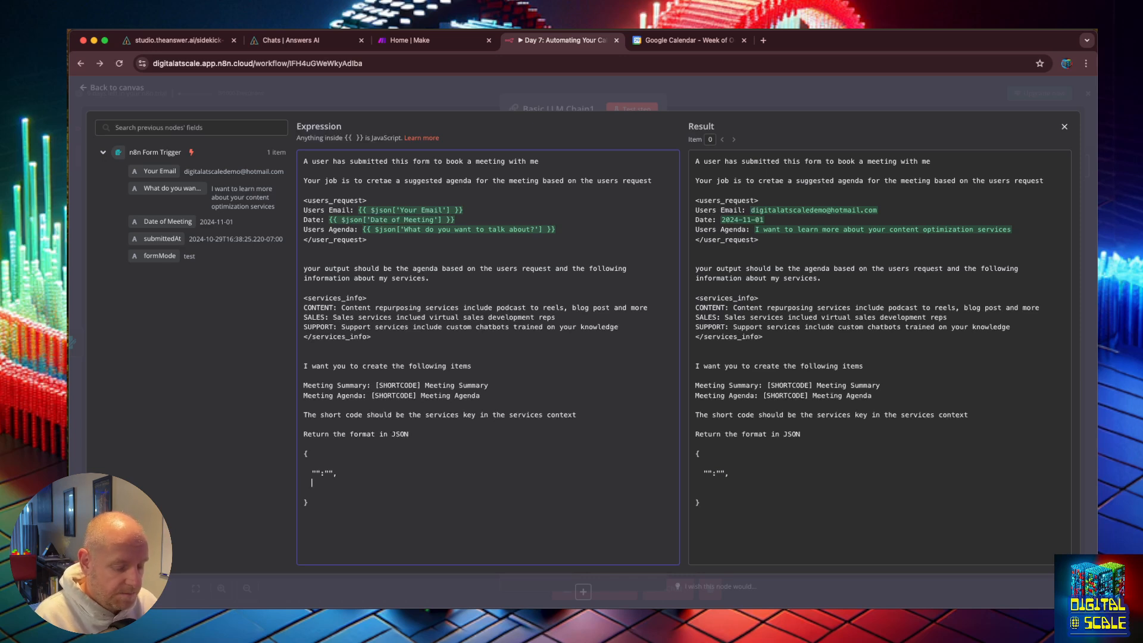
text("":"",)
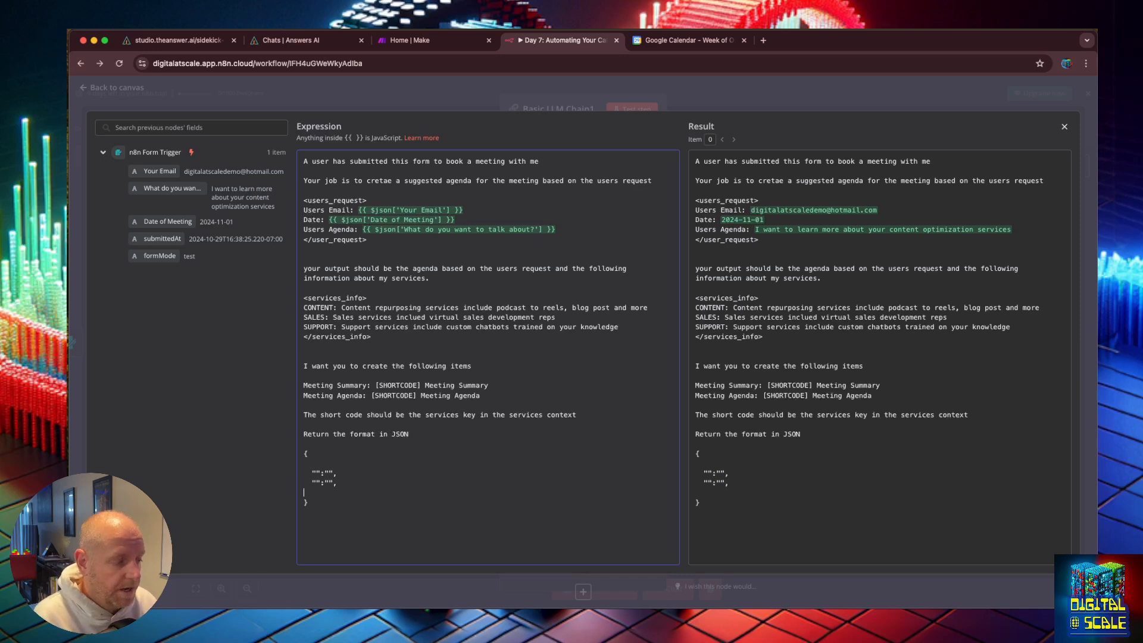
key(BackSpace)
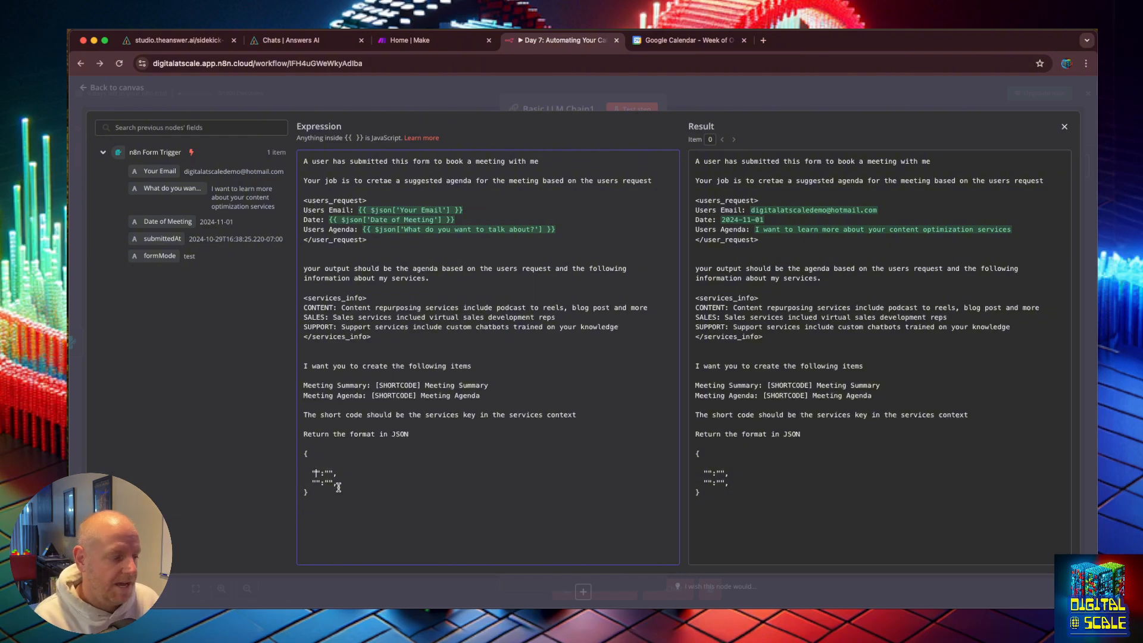
text(summary)
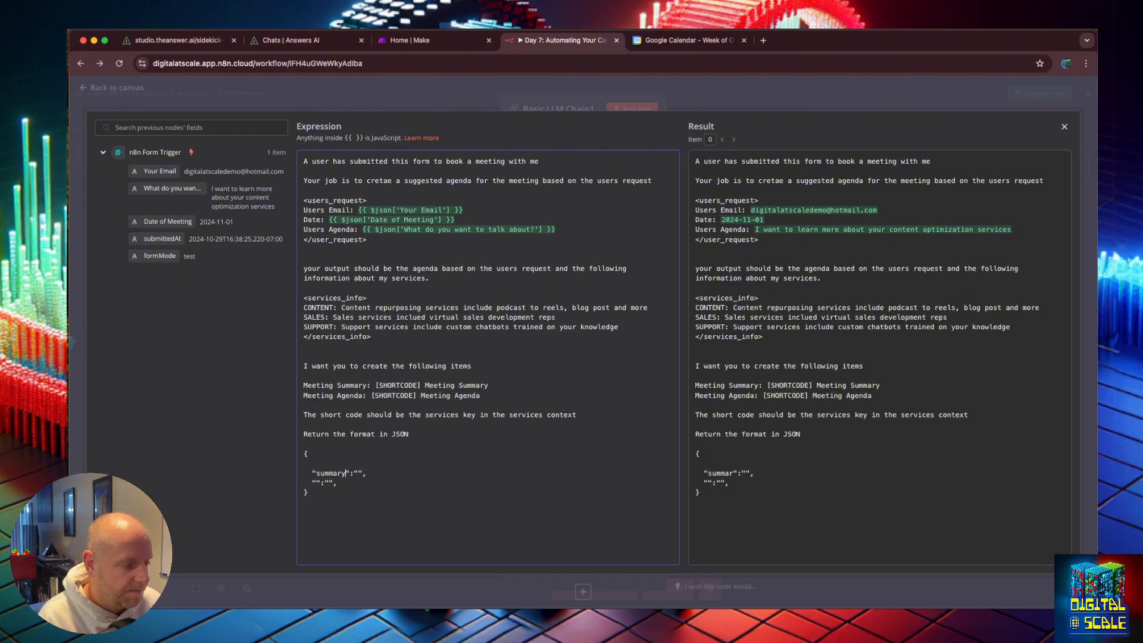
key(Down)
text(agenda)
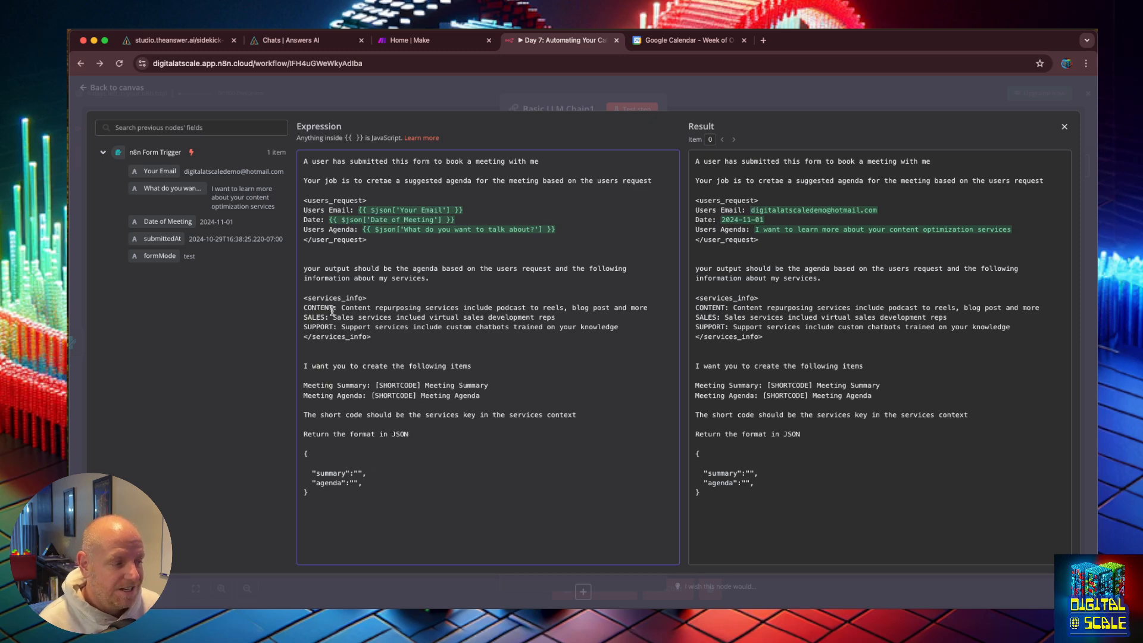
Step: Fill the summary example value with "[CONTENT] Content Repurosing with Acme Inc"
drag(337, 307, 305, 307)
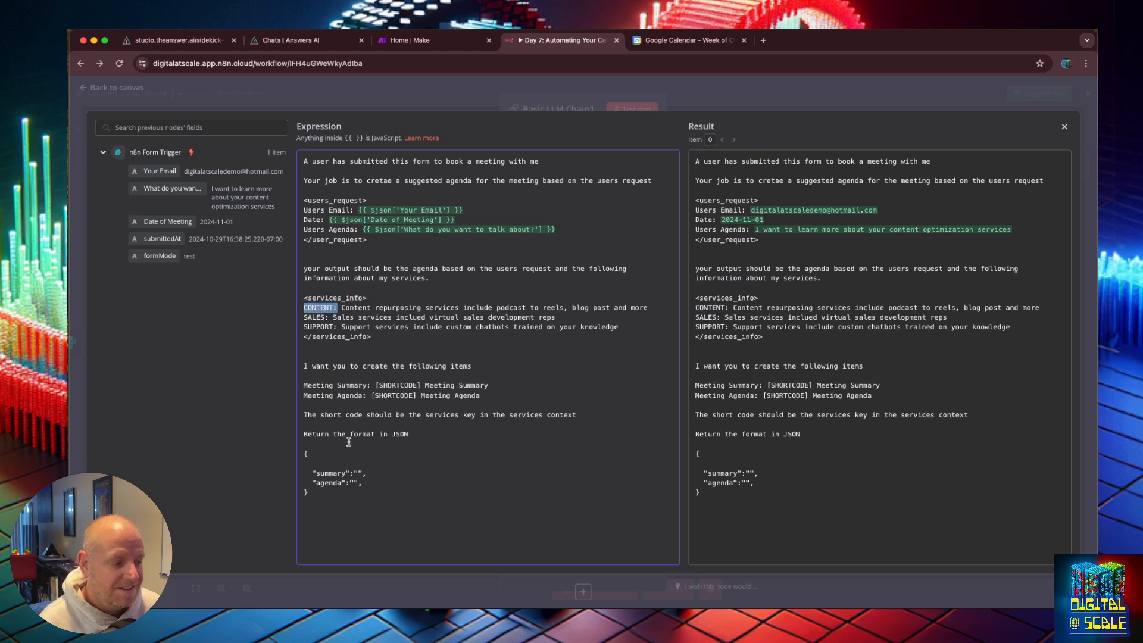
click(356, 472)
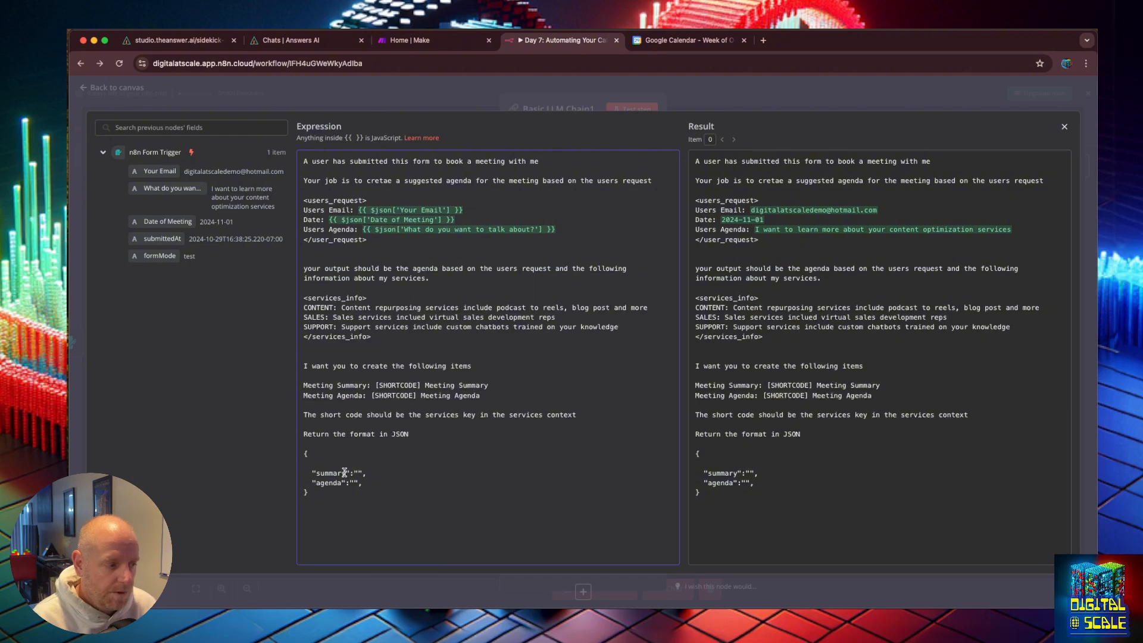
click(361, 474)
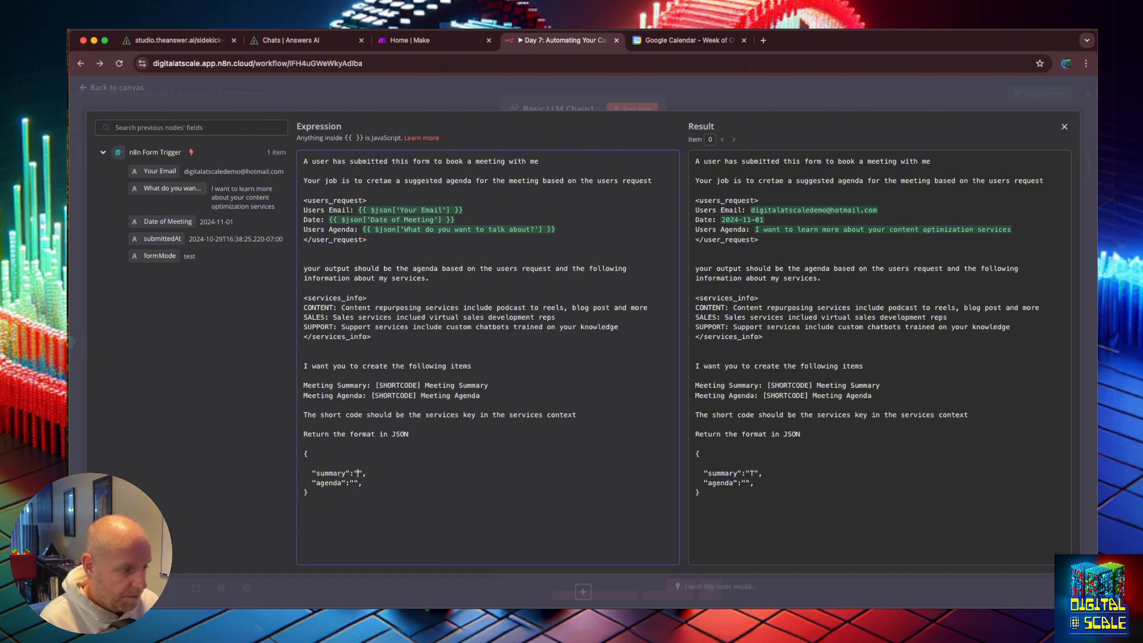
text([CON)
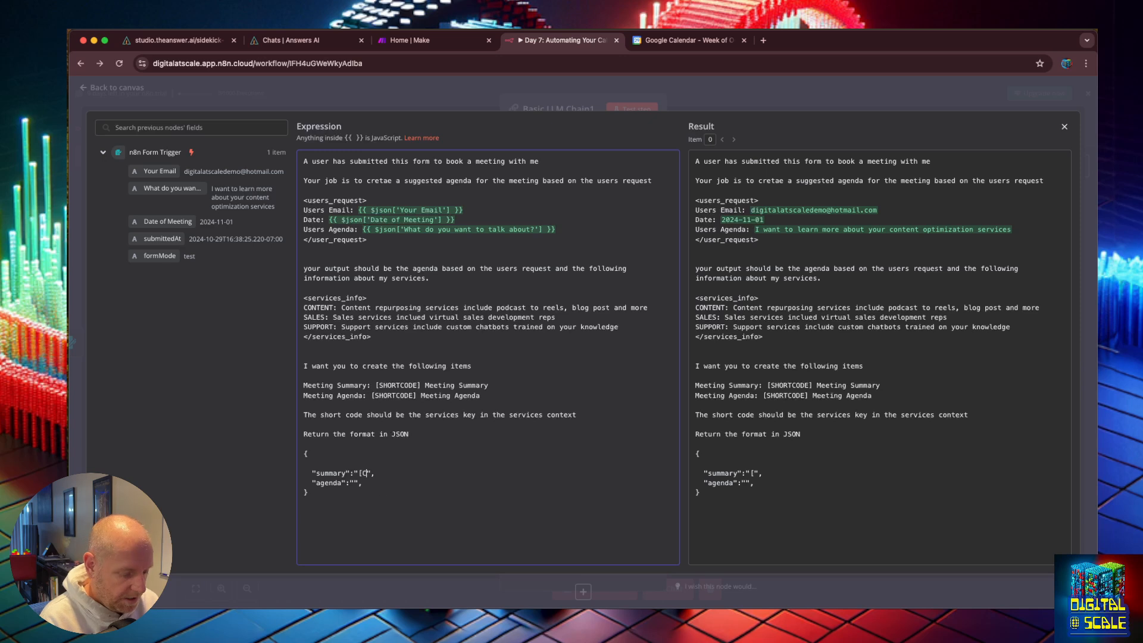
text(TENT])
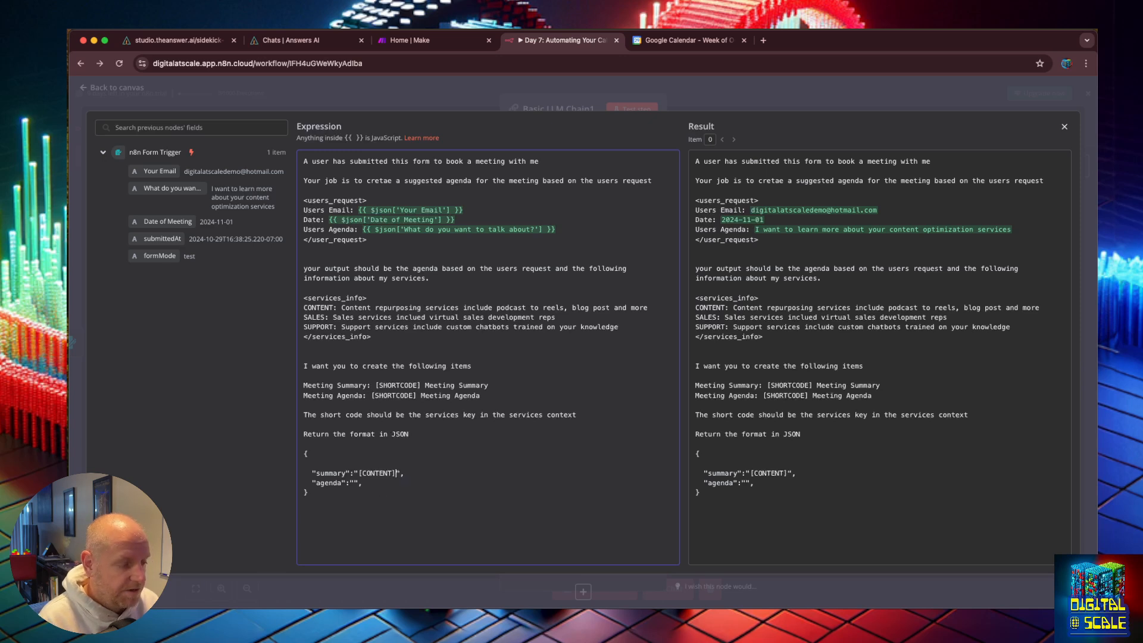
text( Co)
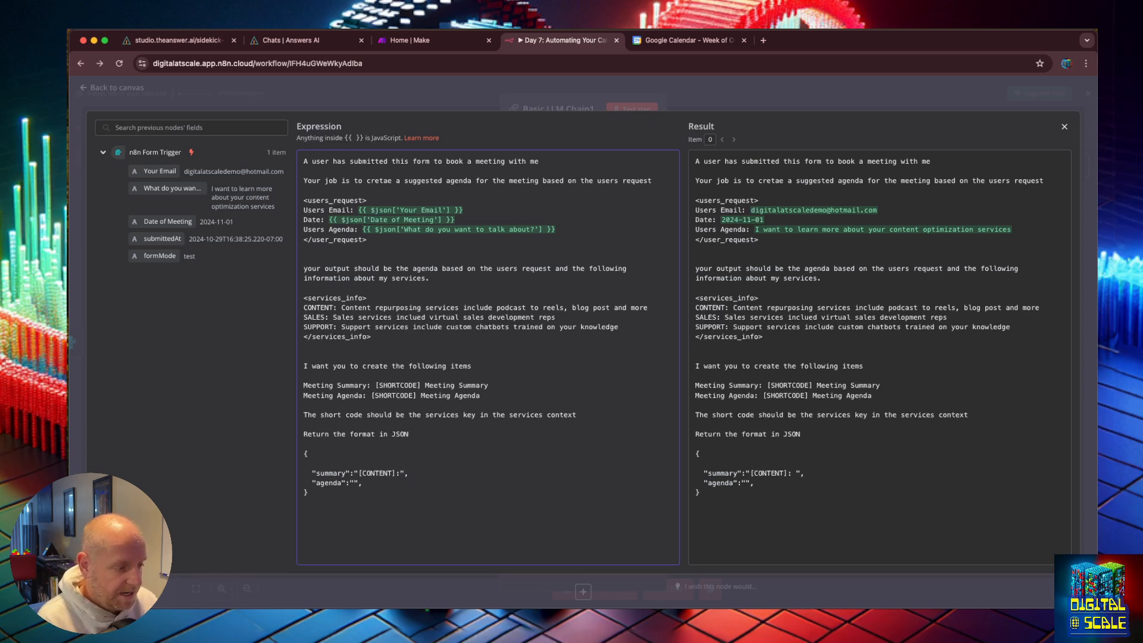
text(ntent )
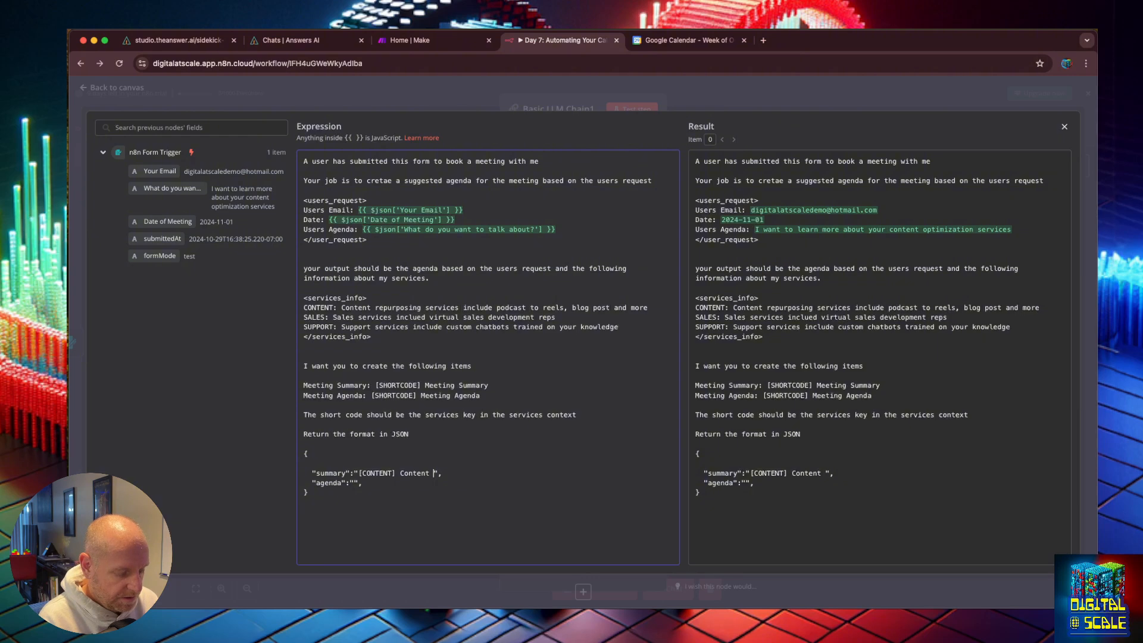
text(Repurosing )
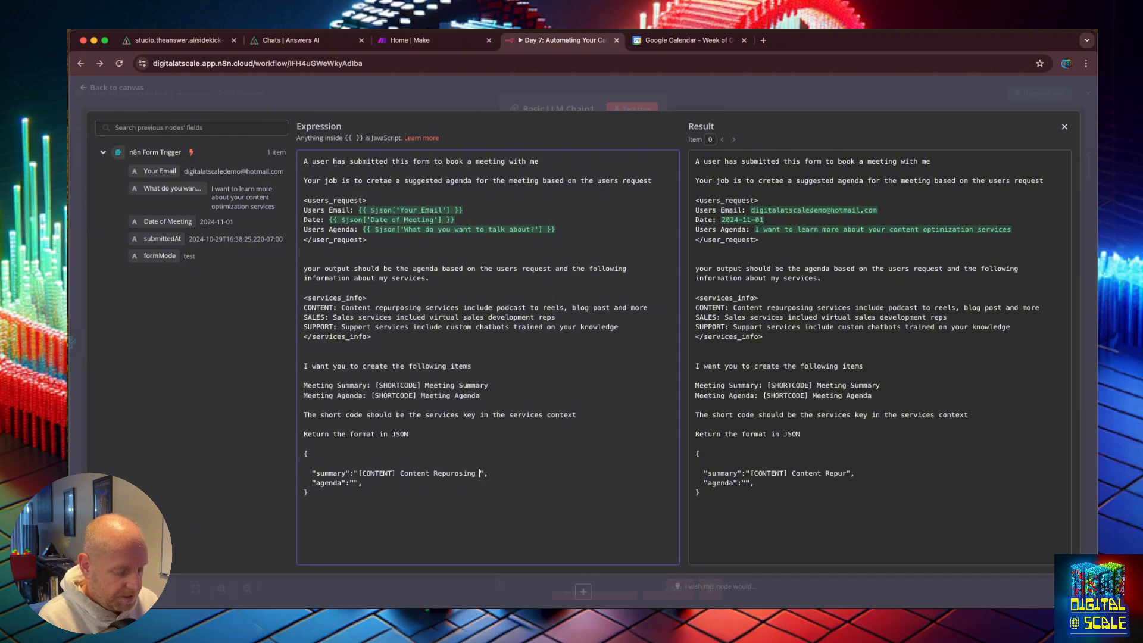
text(with Acme )
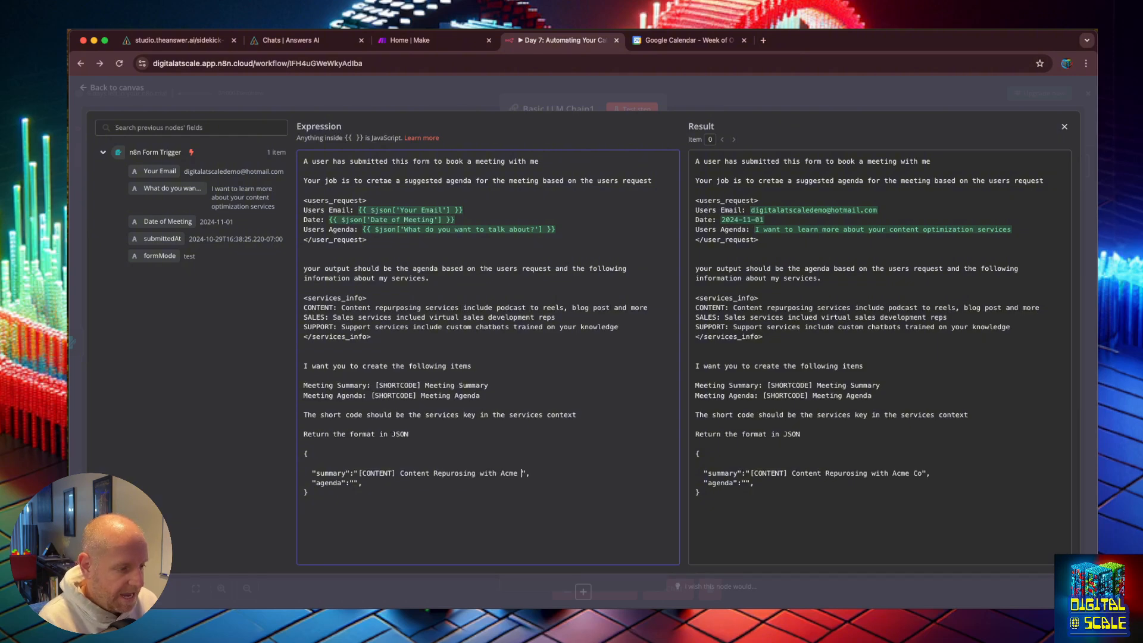
text(Inc",   "agenda":")
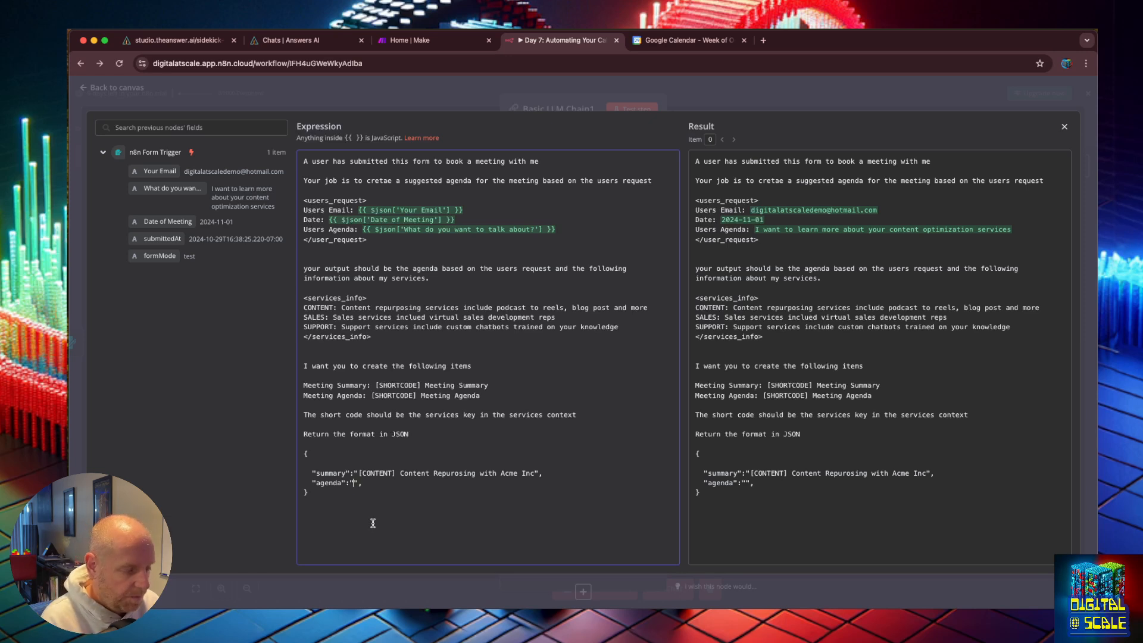
text(1. Review the)
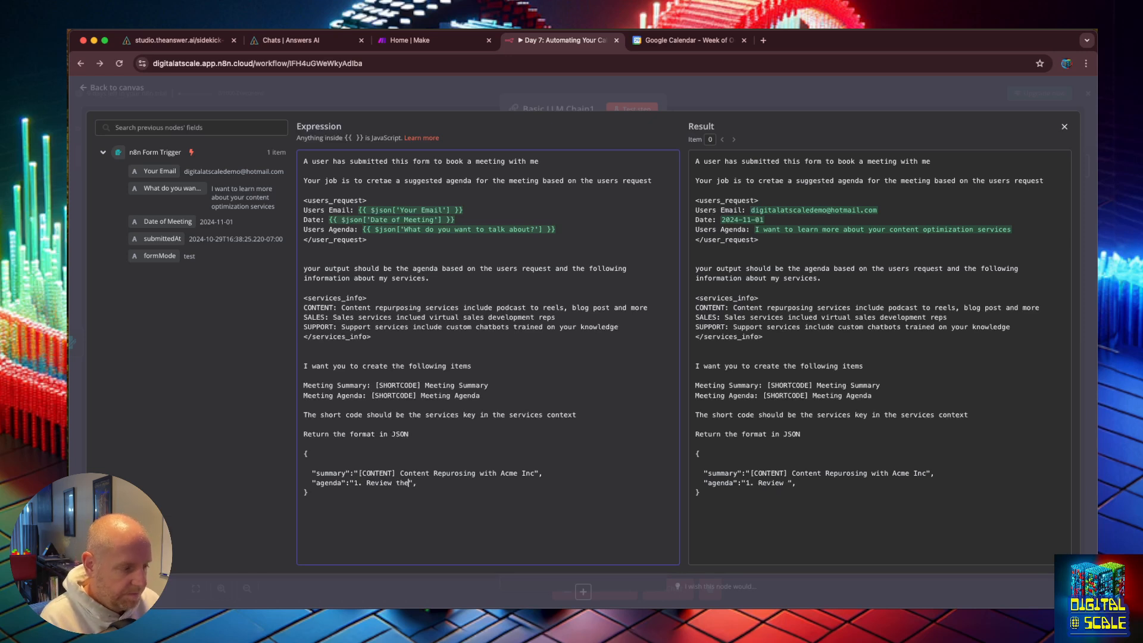
text(ir use case)
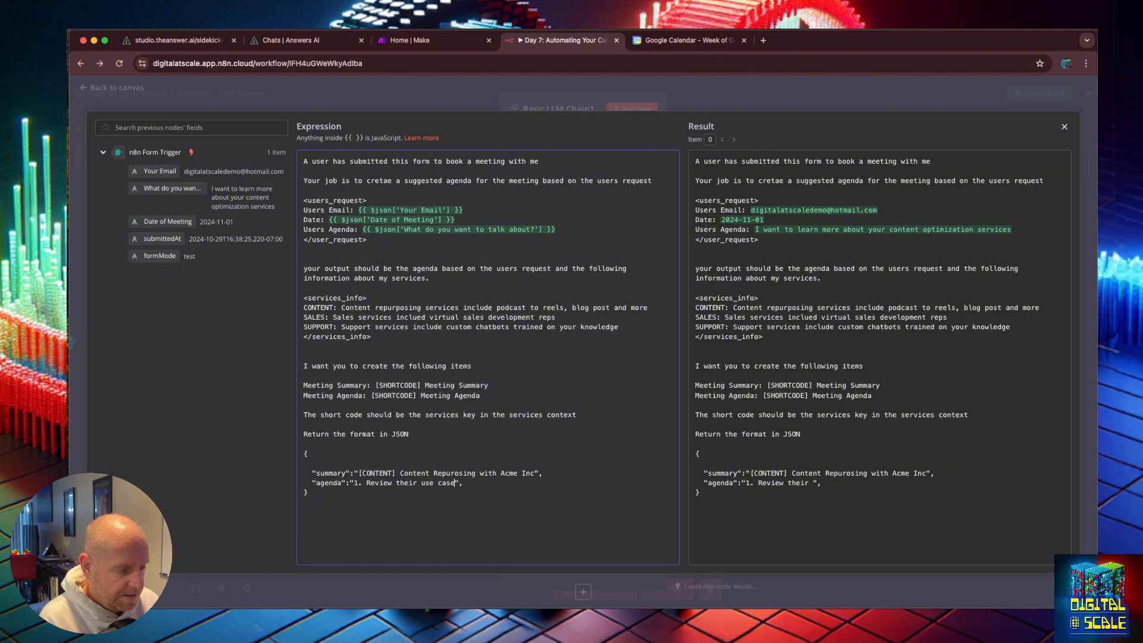
text(s 2. )
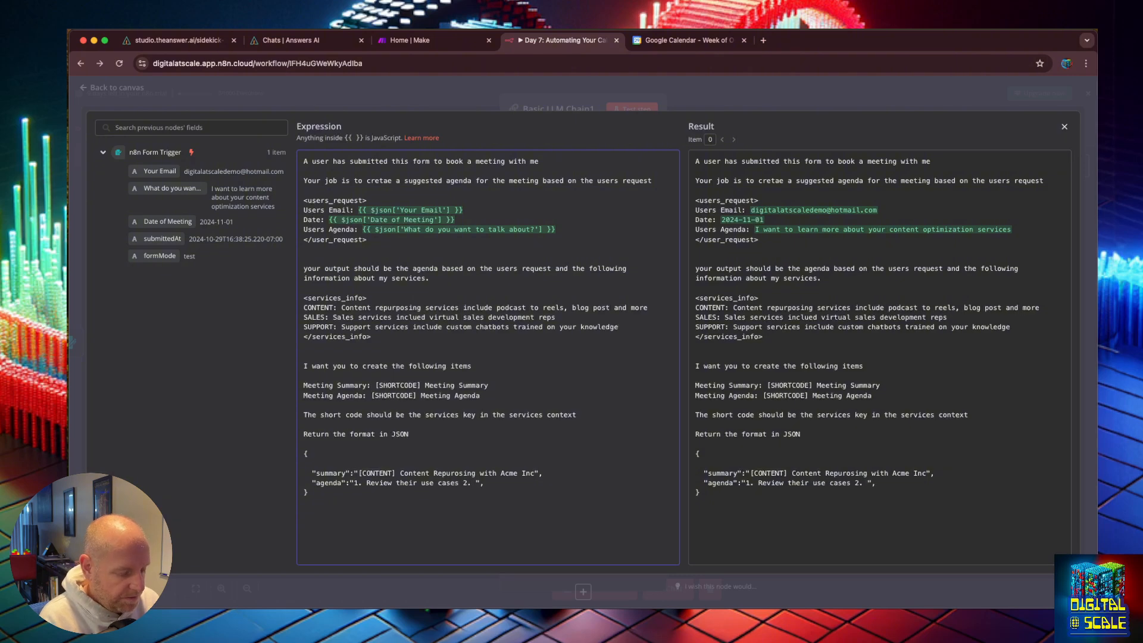
text(Ask lots of questi)
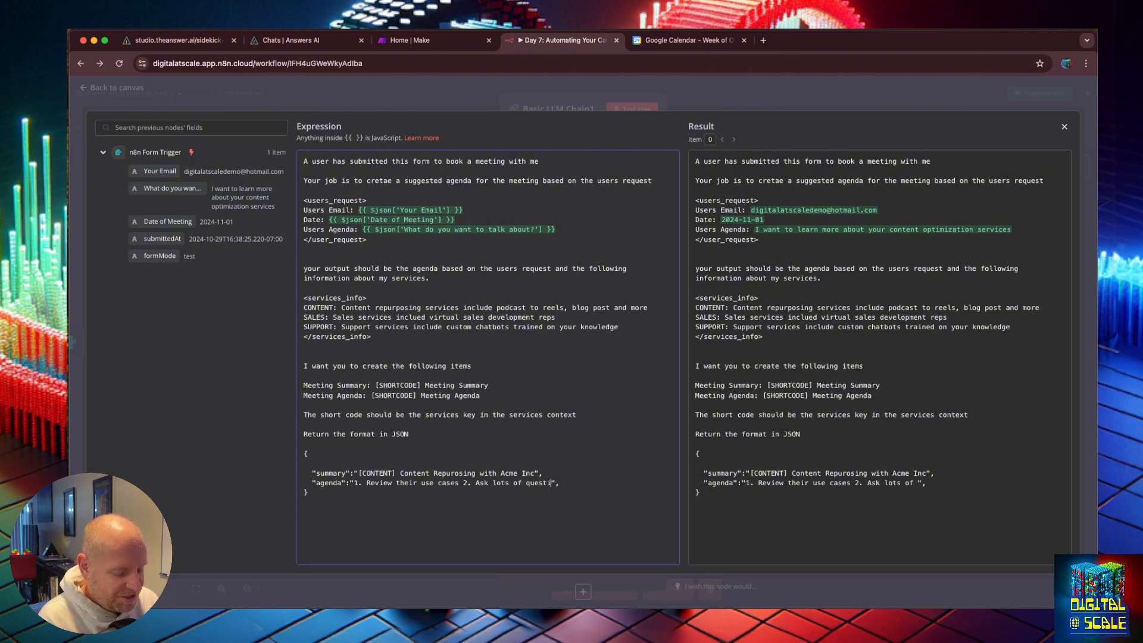
text(ons 3. )
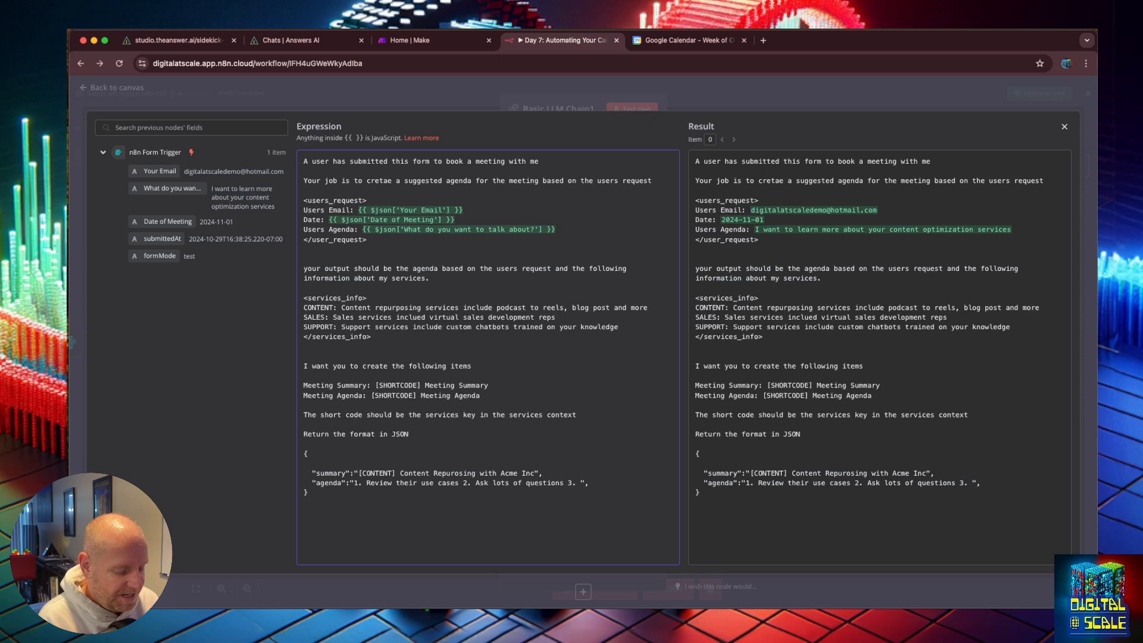
text(Briefly disu)
Step: Fill the agenda example value with "1. Review their use cases 2. Ask lots of questions 3. Briefly discuss our automation services."
key(BackSpace)
text(cuss our automation ser)
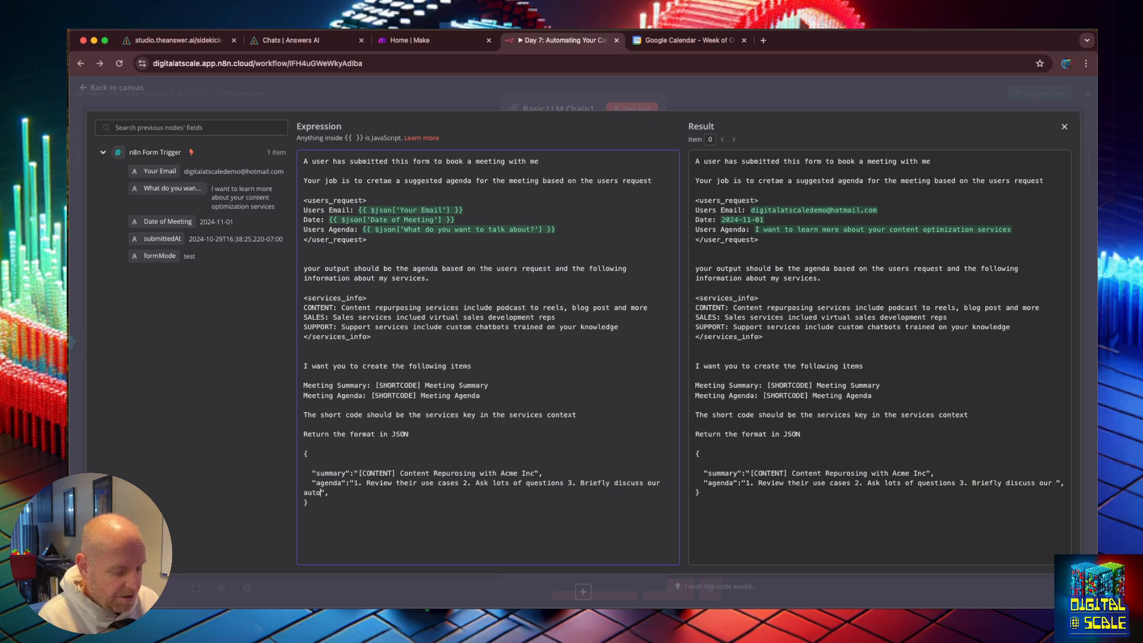
text(vices.)
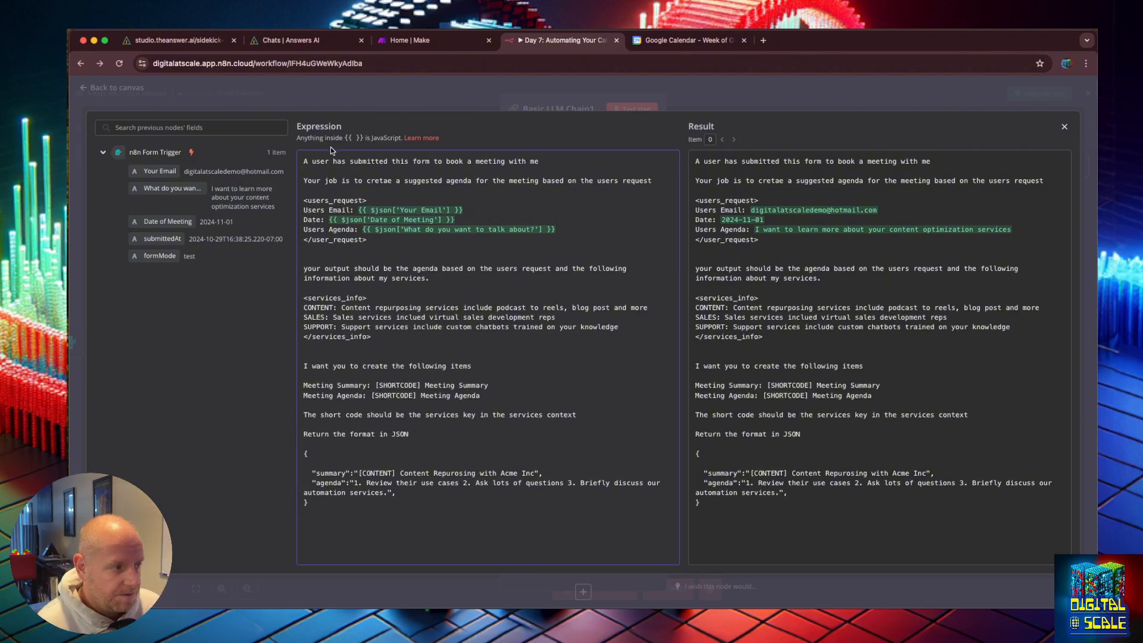
Step: Reword the prompt's first line to "A user has submitted a form to book a meeting with a user"
drag(569, 161, 303, 161)
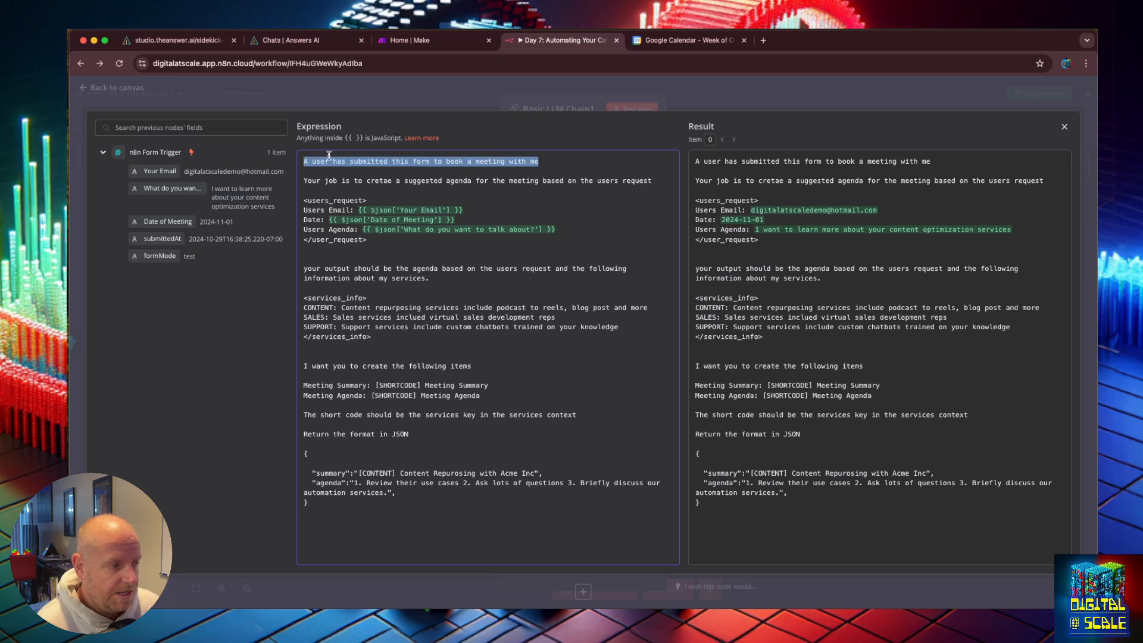
click(342, 161)
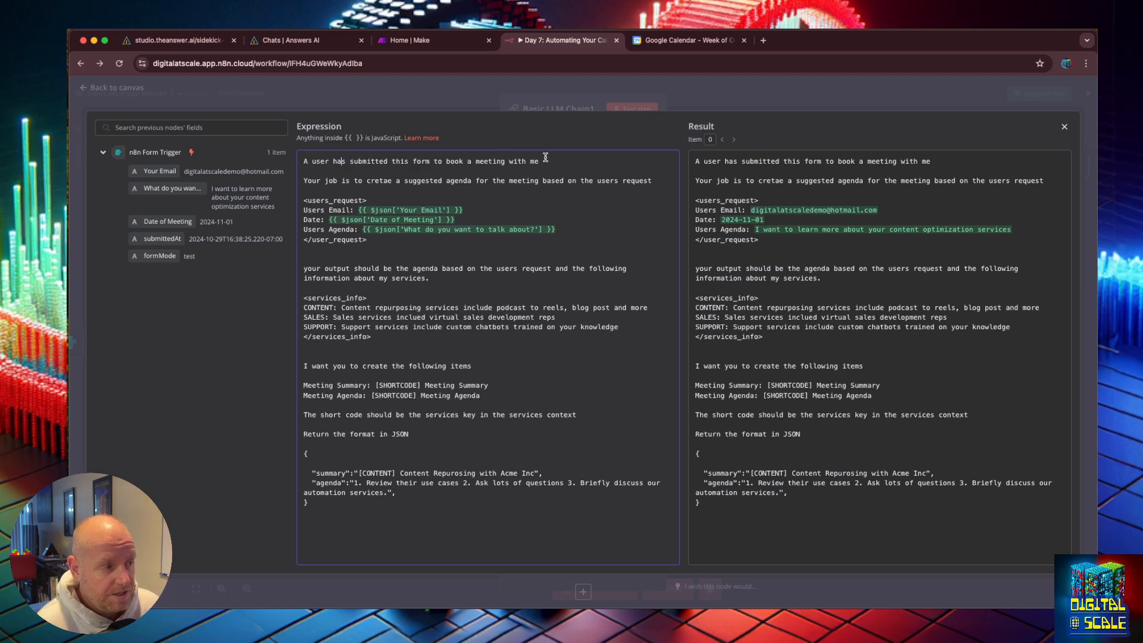
drag(547, 161, 396, 155)
double_click(397, 159)
text(a)
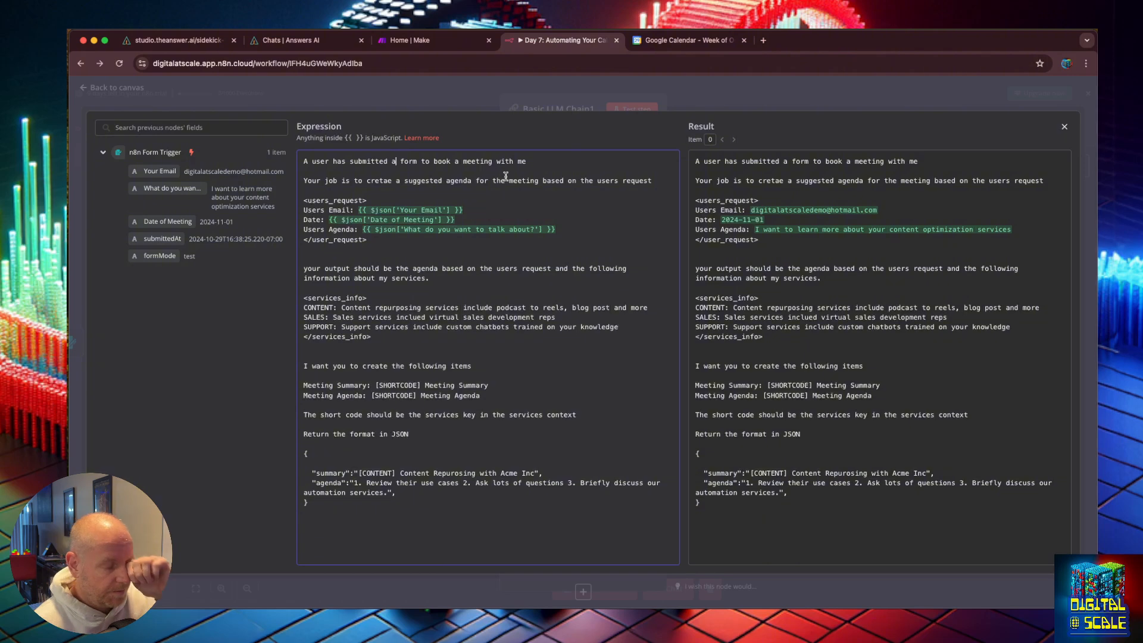
double_click(520, 161)
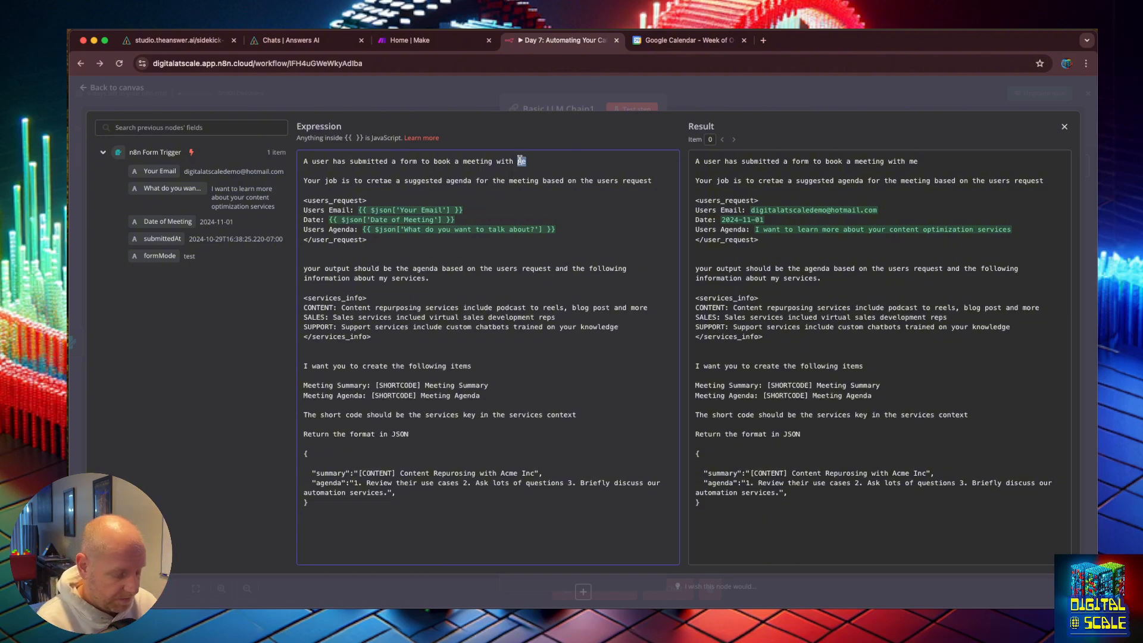
text(a user)
Step: Correct "cretae" to "create" and capitalize "Your" at the start of the output instruction line
double_click(375, 180)
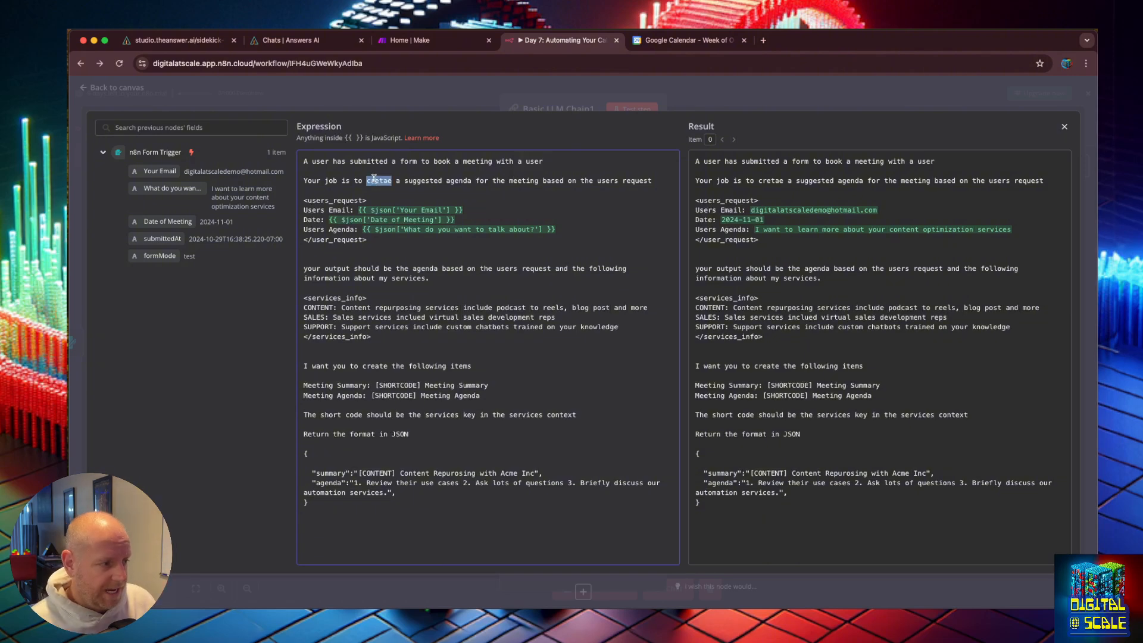
text(create)
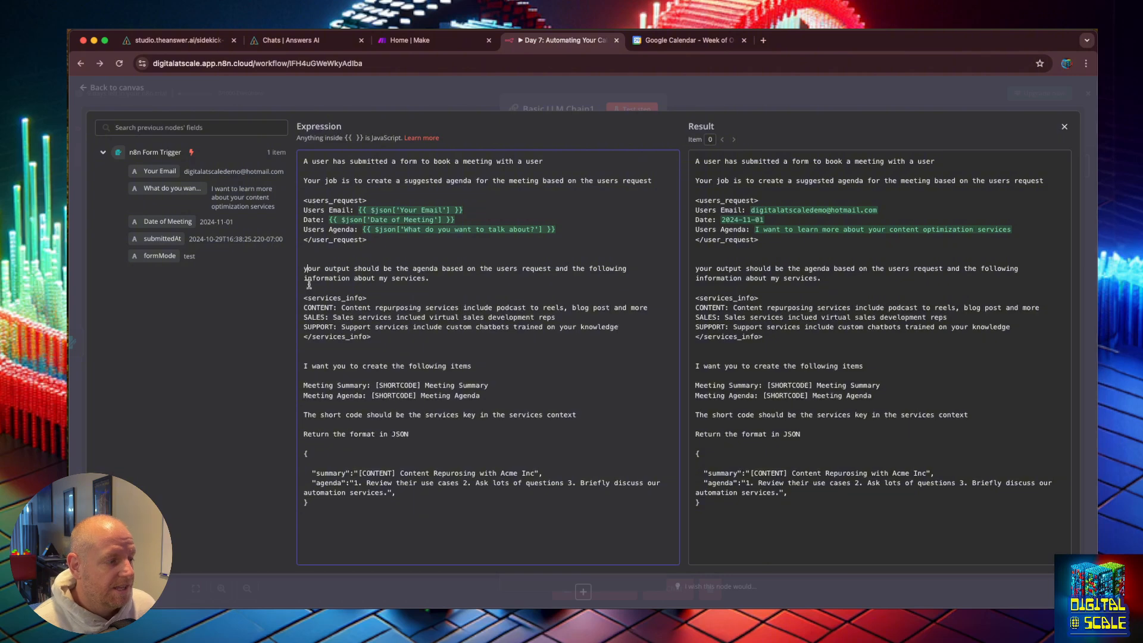
key(Delete)
text(Y)
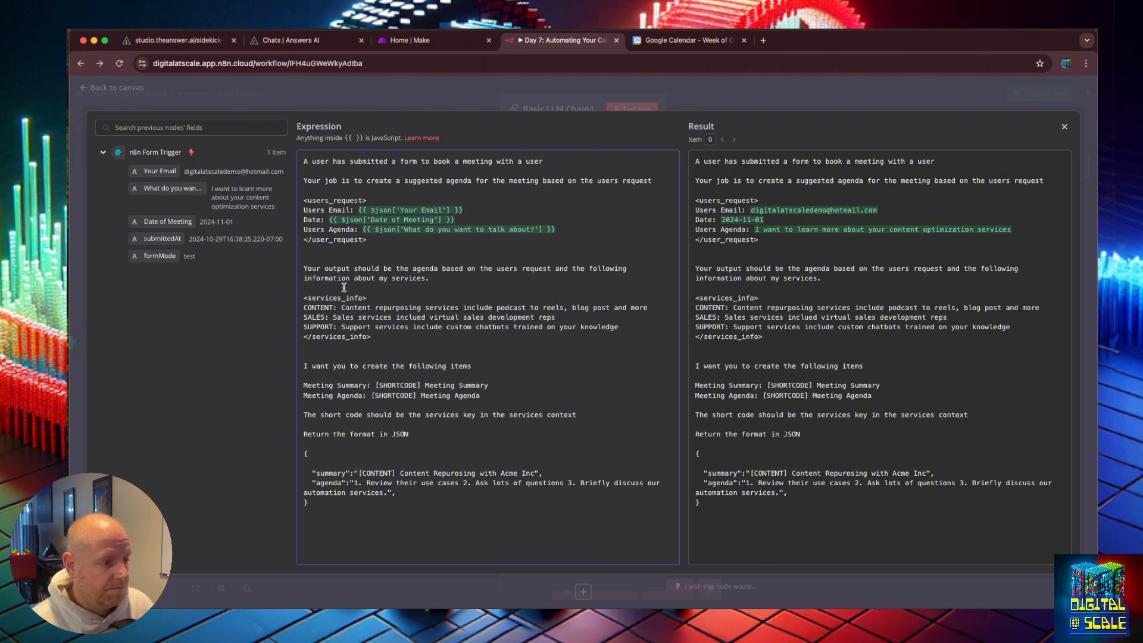
Step: Close the expression editor, turn on Require Specific Output Format for the LLM chain, and return to the canvas
drag(381, 337, 259, 302)
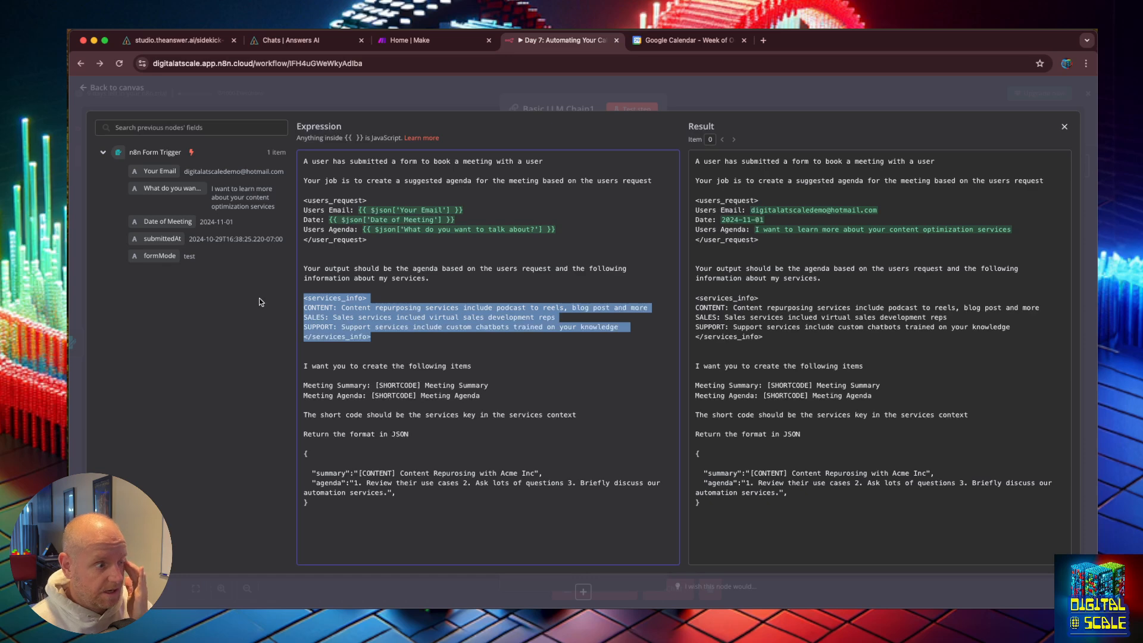
click(379, 356)
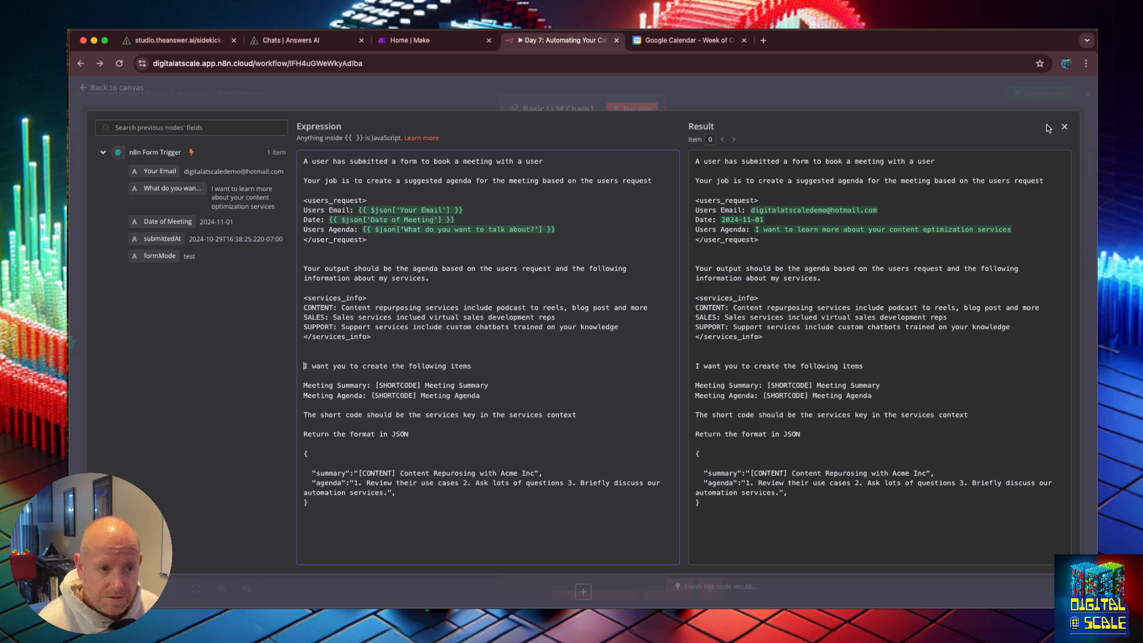
click(1064, 127)
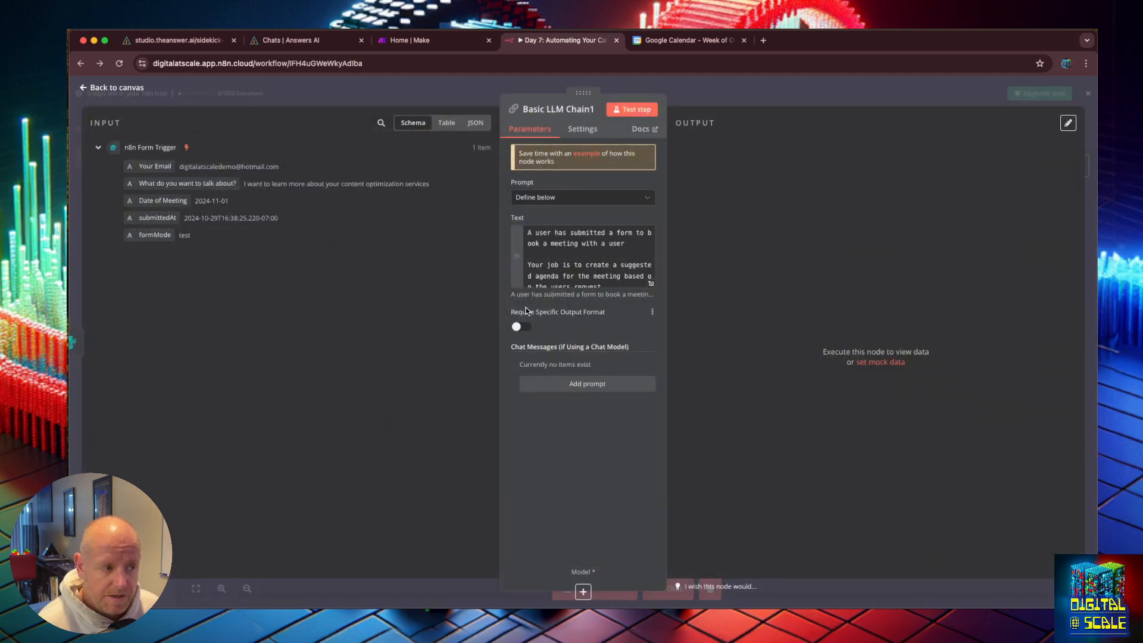
click(517, 328)
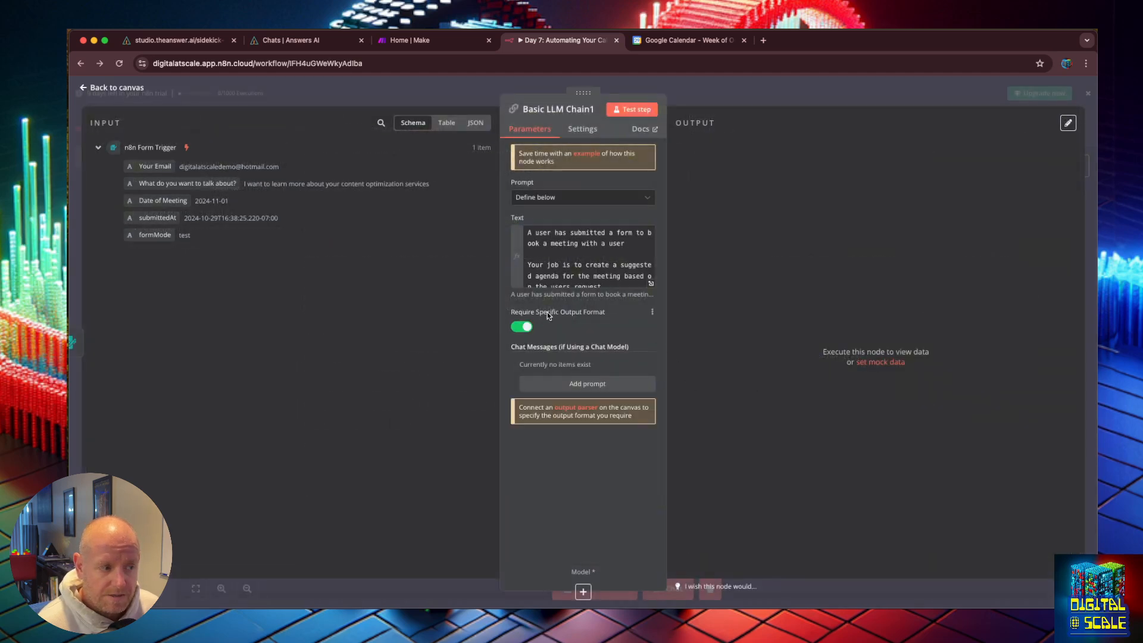
drag(607, 312, 515, 314)
click(515, 313)
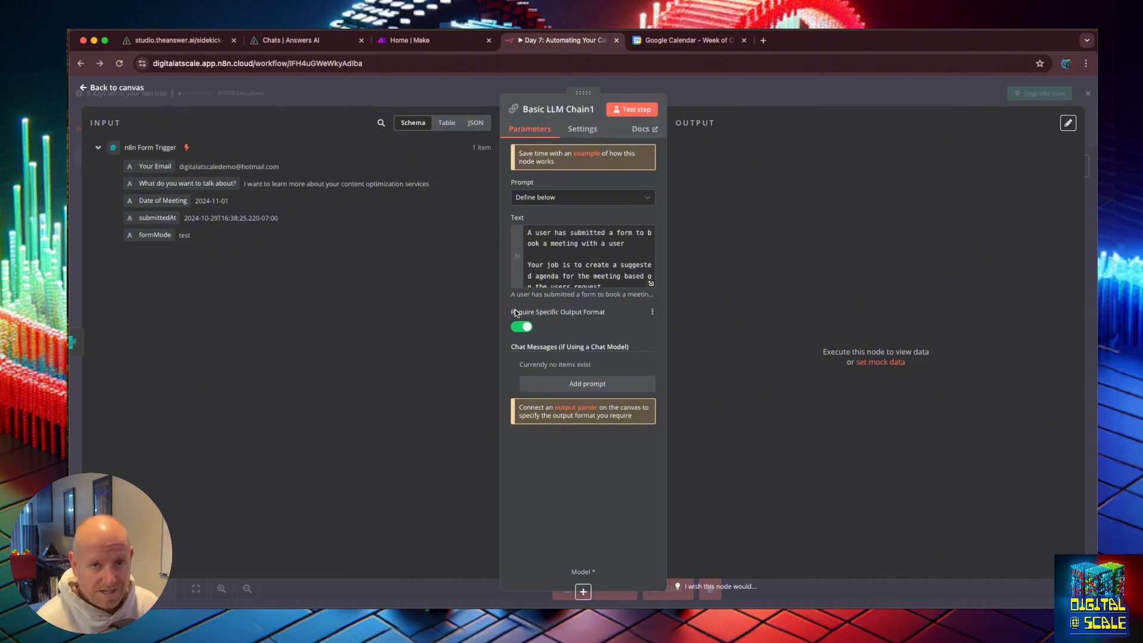
click(87, 84)
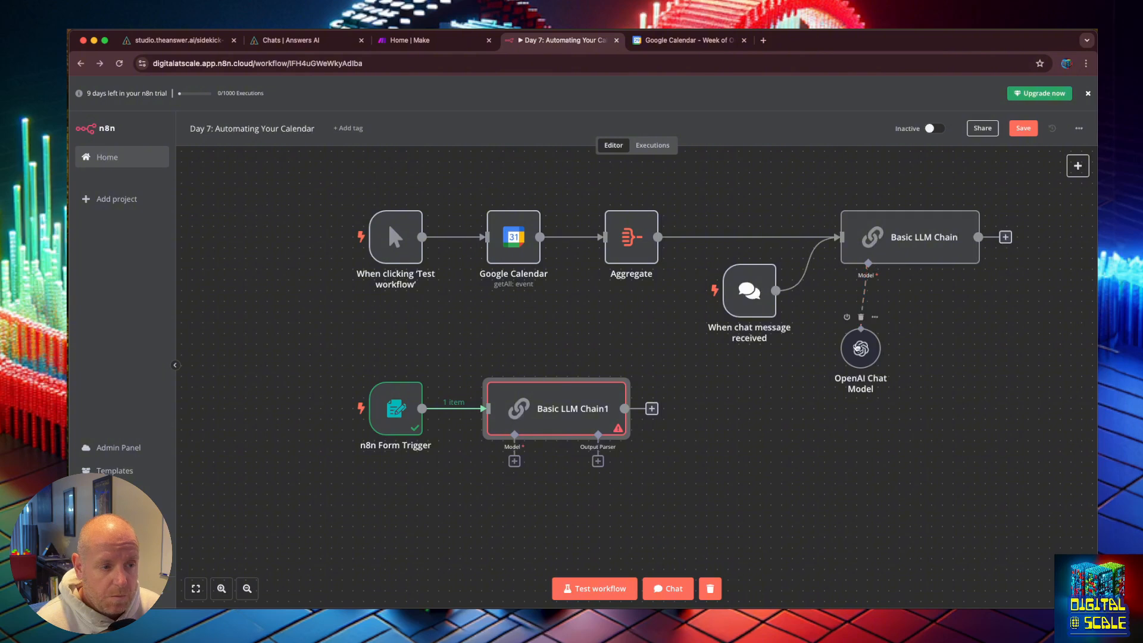
Step: Attach an OpenAI Chat Model to the LLM chain and set its model to gpt-4o-mini
click(514, 461)
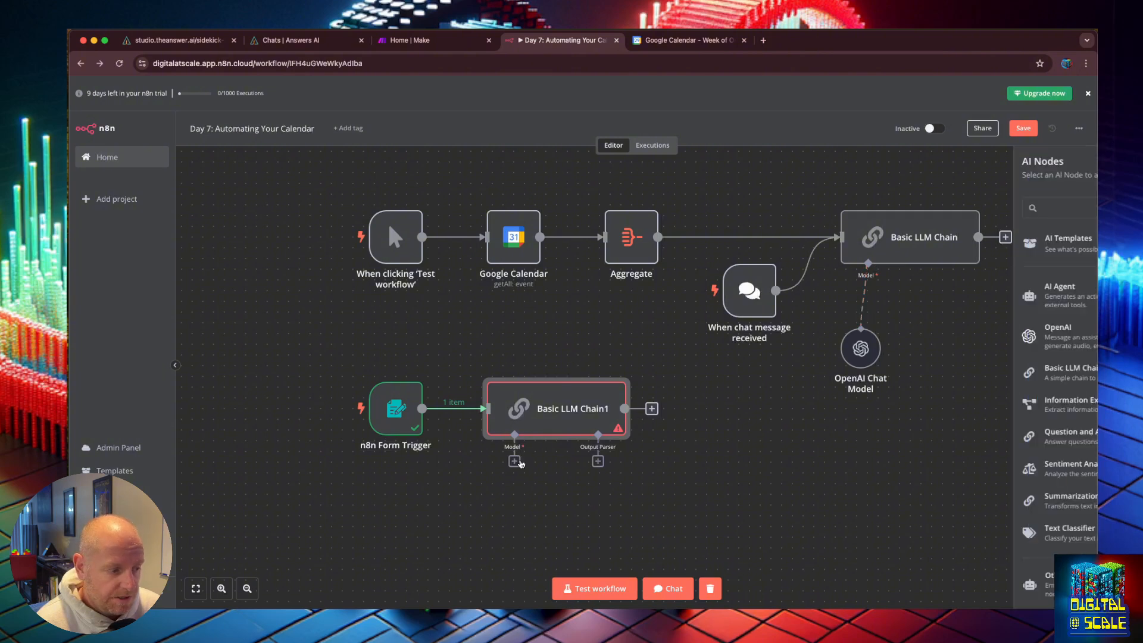
scroll(986, 417, down, 1)
click(977, 504)
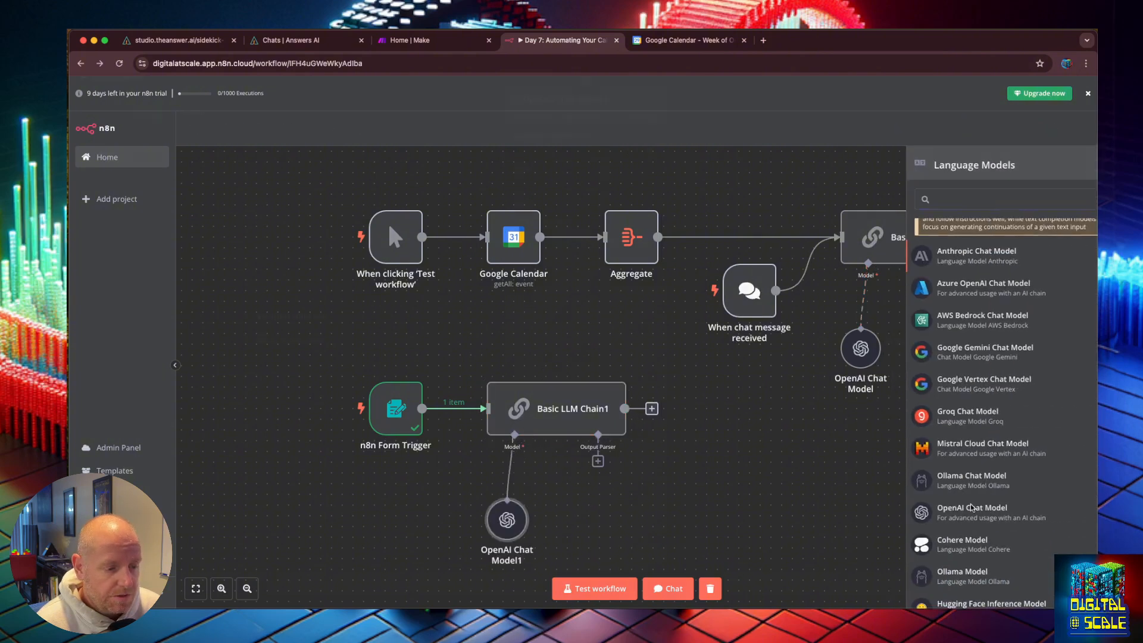
click(599, 196)
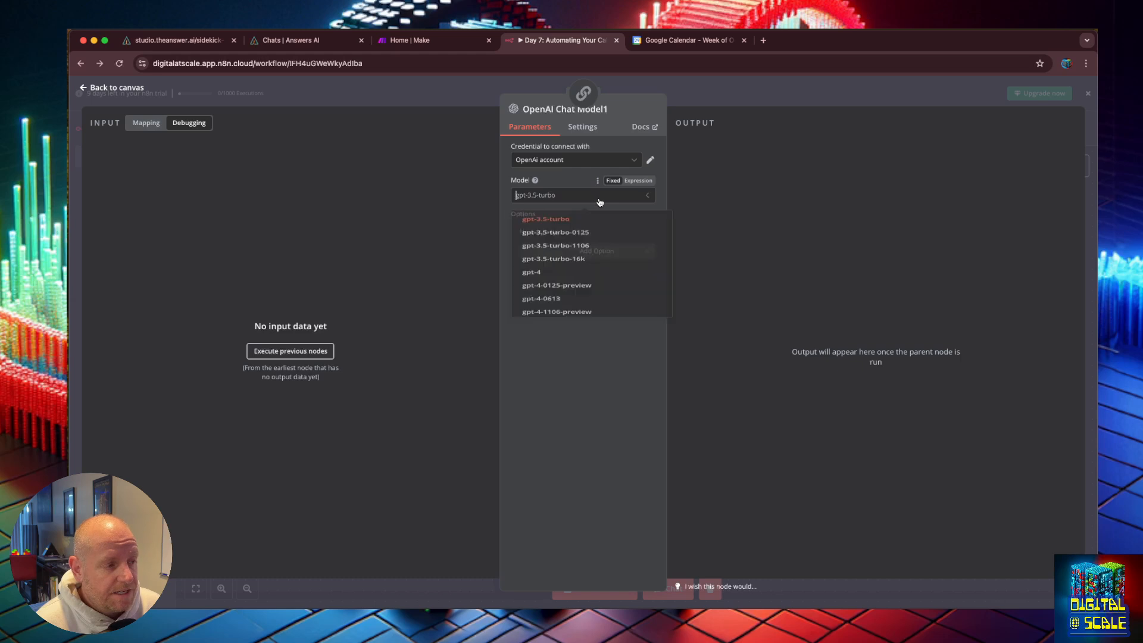
scroll(601, 285, down, 5)
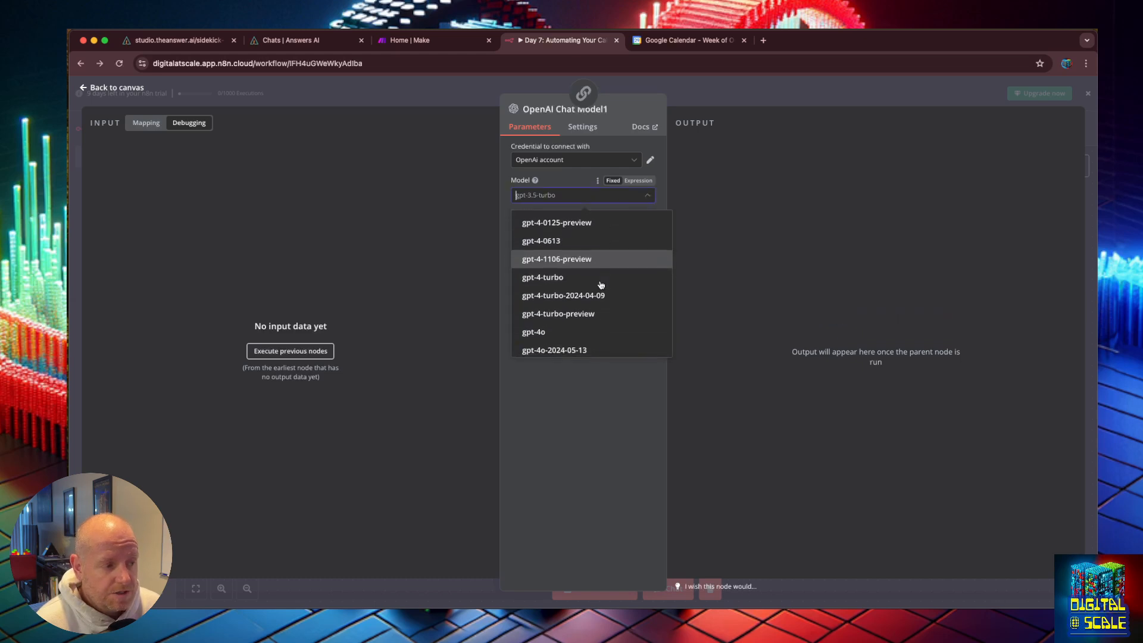
scroll(600, 297, down, 1)
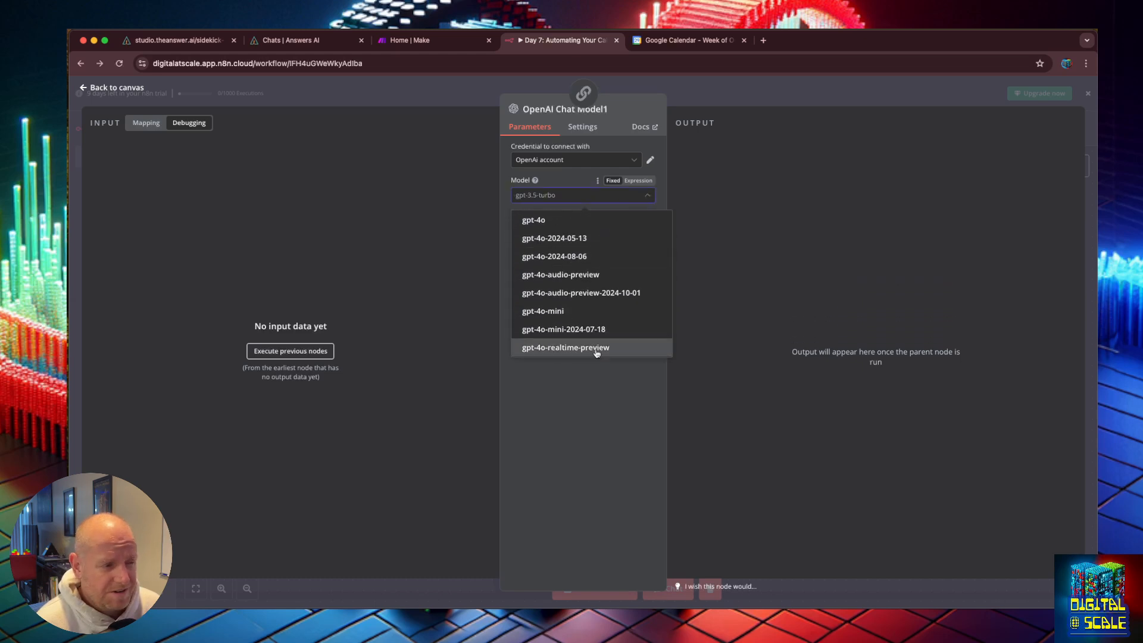
click(592, 307)
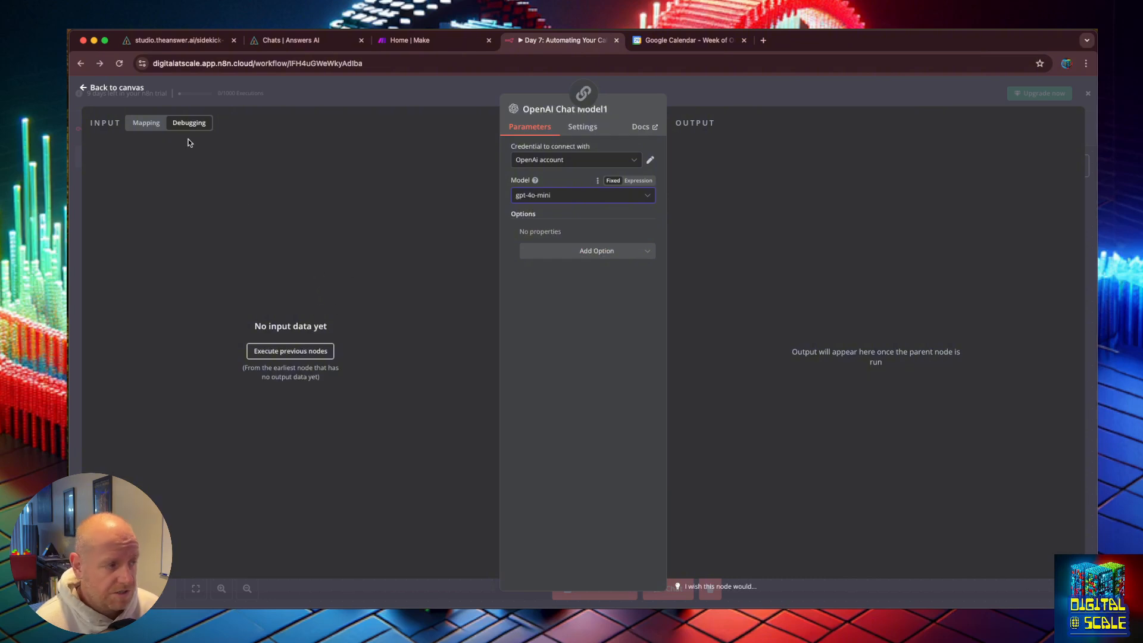
click(83, 89)
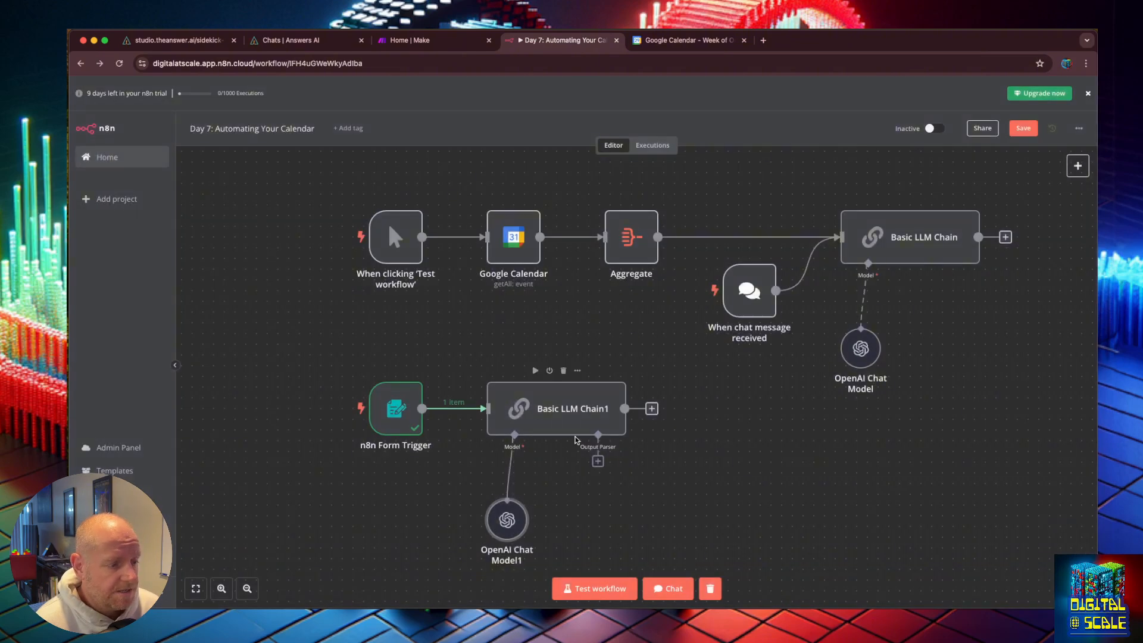
Step: Attach a Structured Output Parser and change its JSON example to empty "summary" and "agenda" keys
click(598, 462)
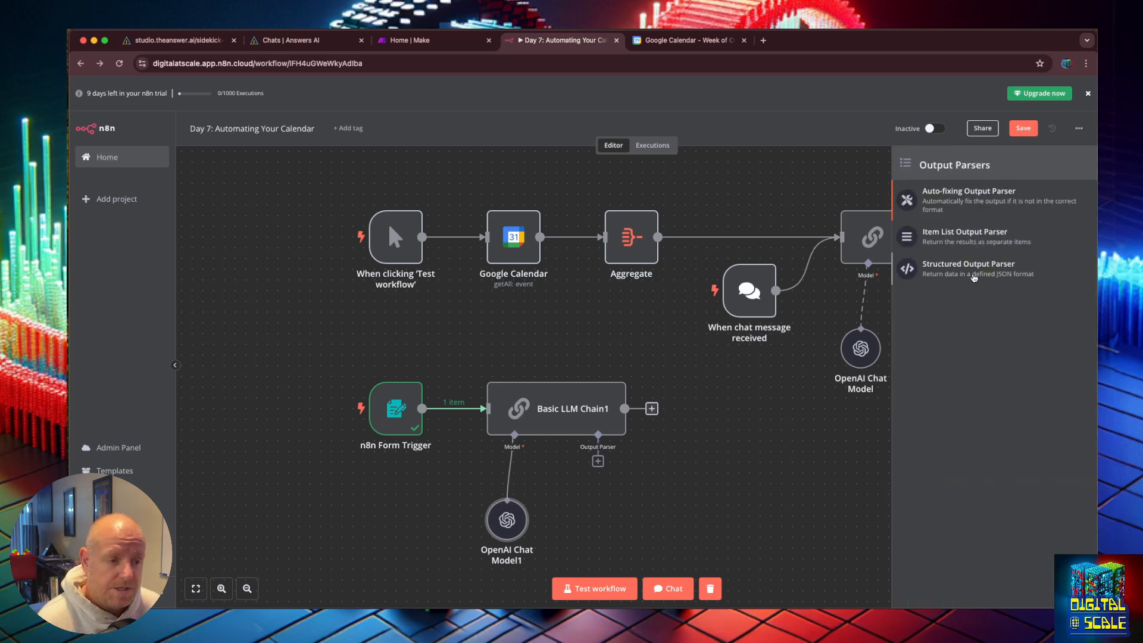
click(974, 277)
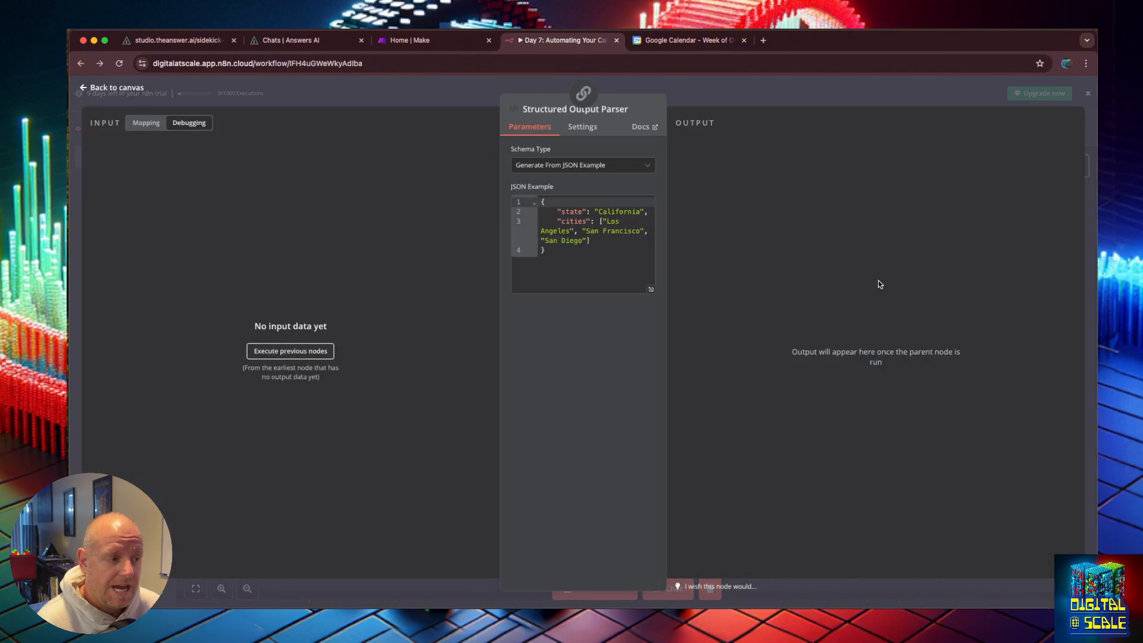
double_click(564, 210)
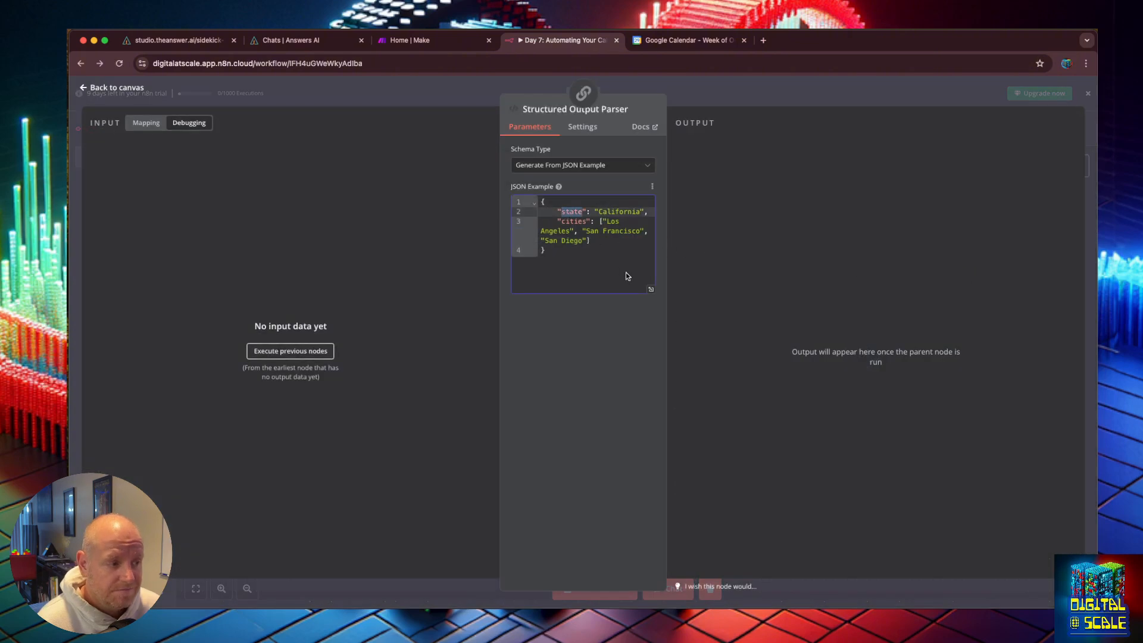
text(summary)
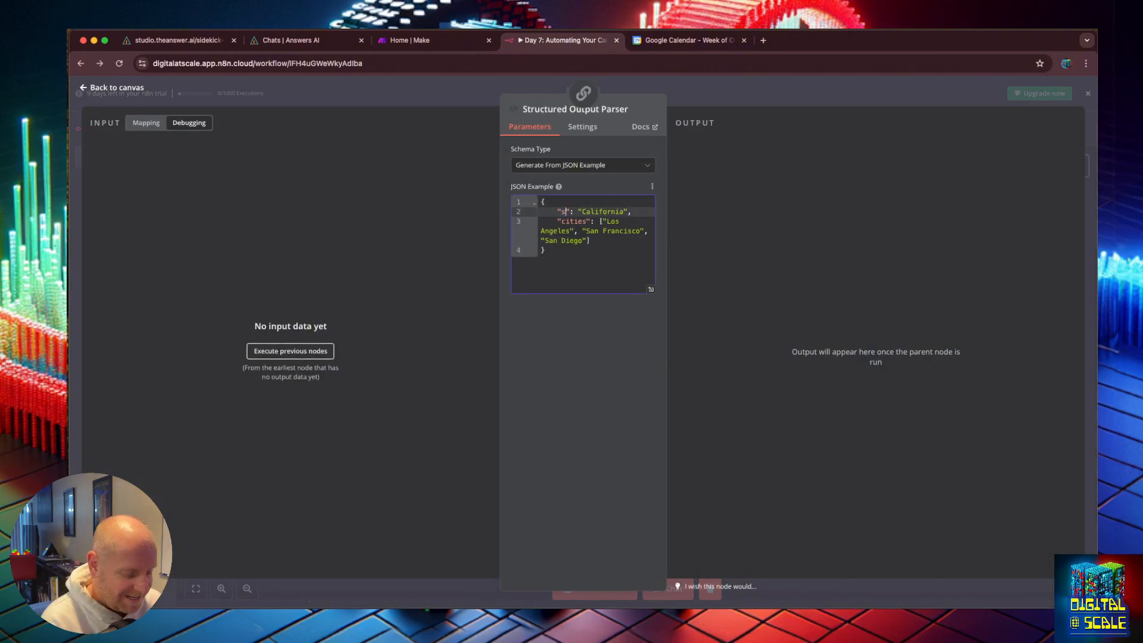
double_click(574, 231)
text(agenda)
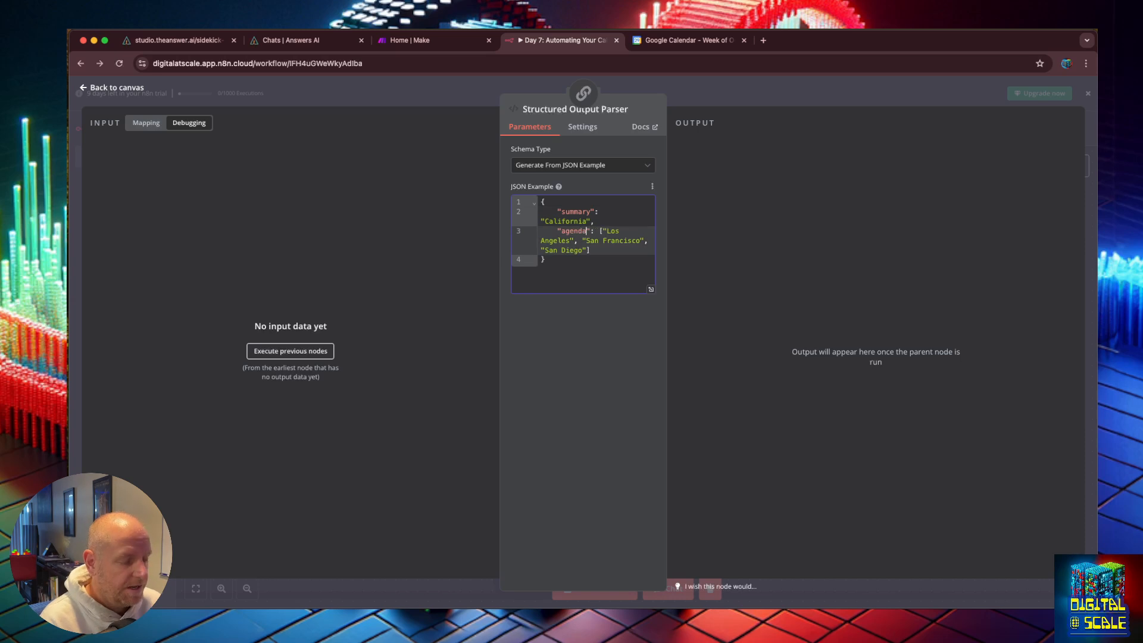
drag(600, 231, 591, 250)
key(BackSpace)
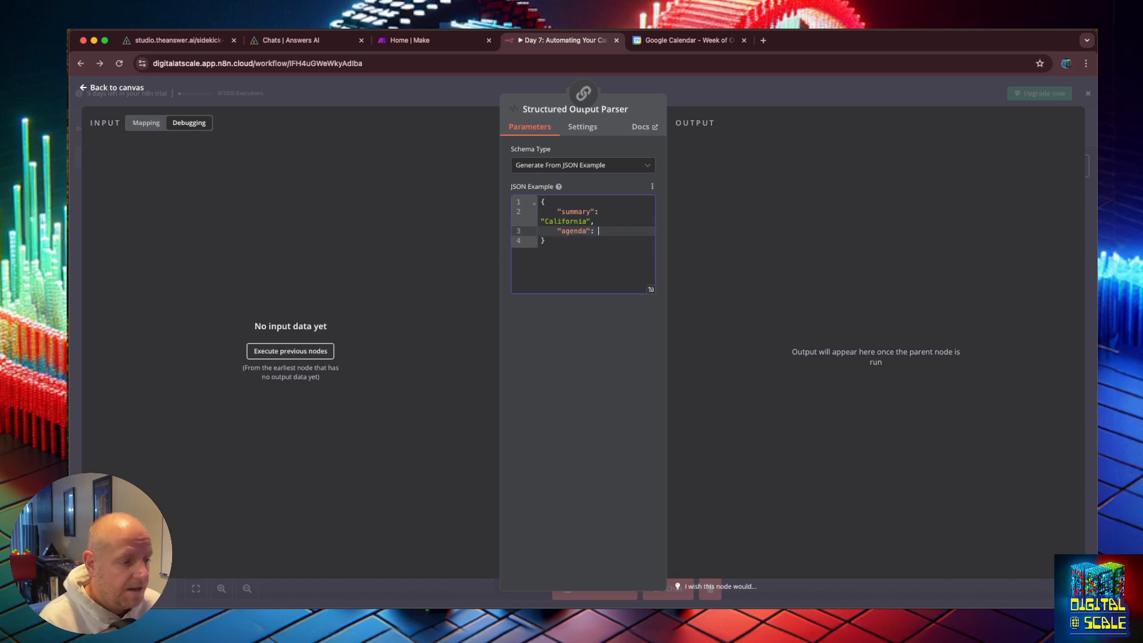
click(595, 221)
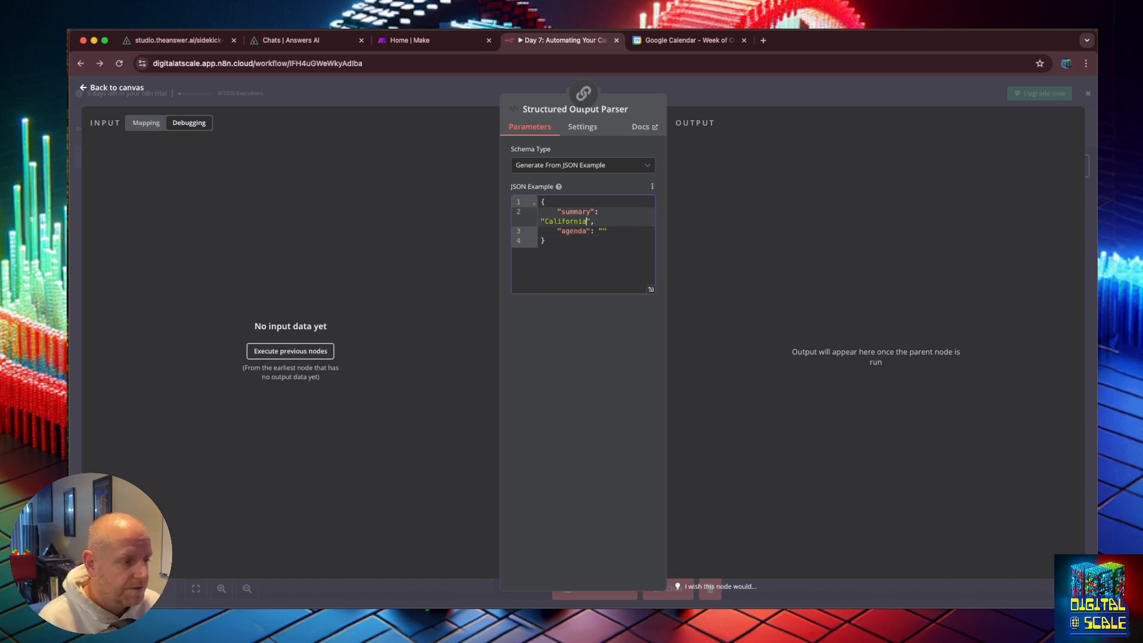
key(alt+BackSpace)
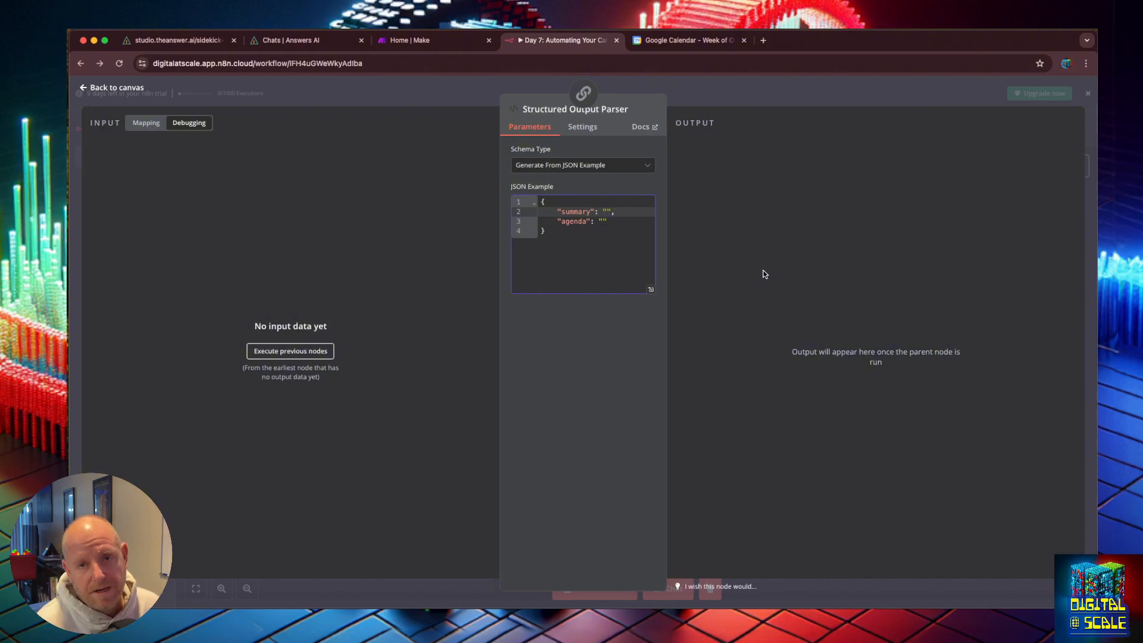
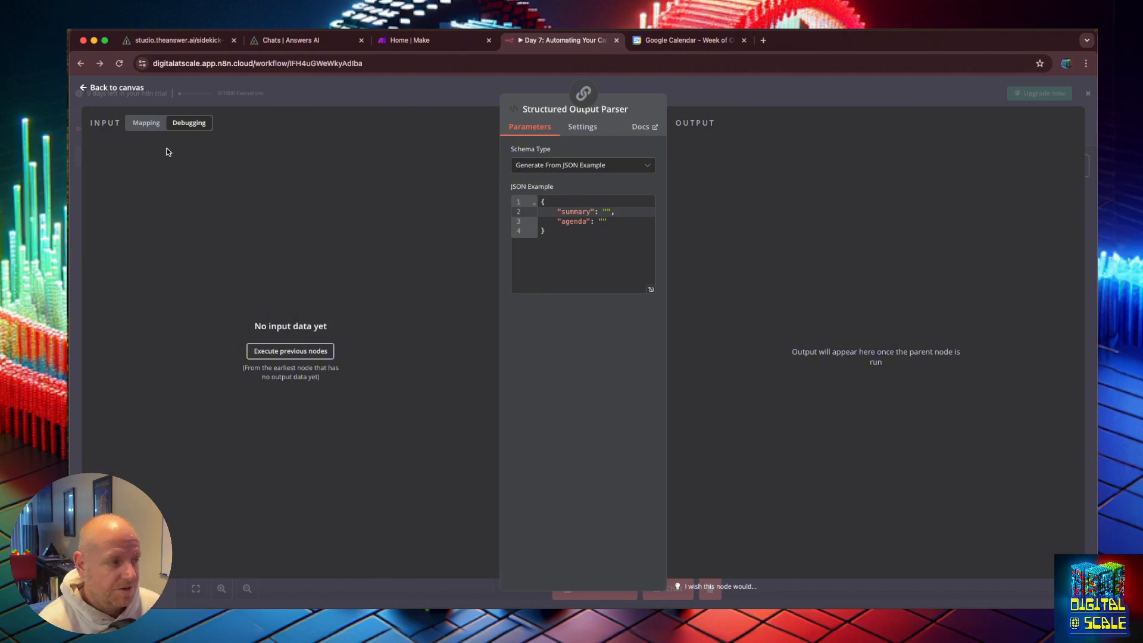
Step: Reopen Basic LLM Chain1 and review the prompt's JSON return instruction in the expression editor
click(83, 91)
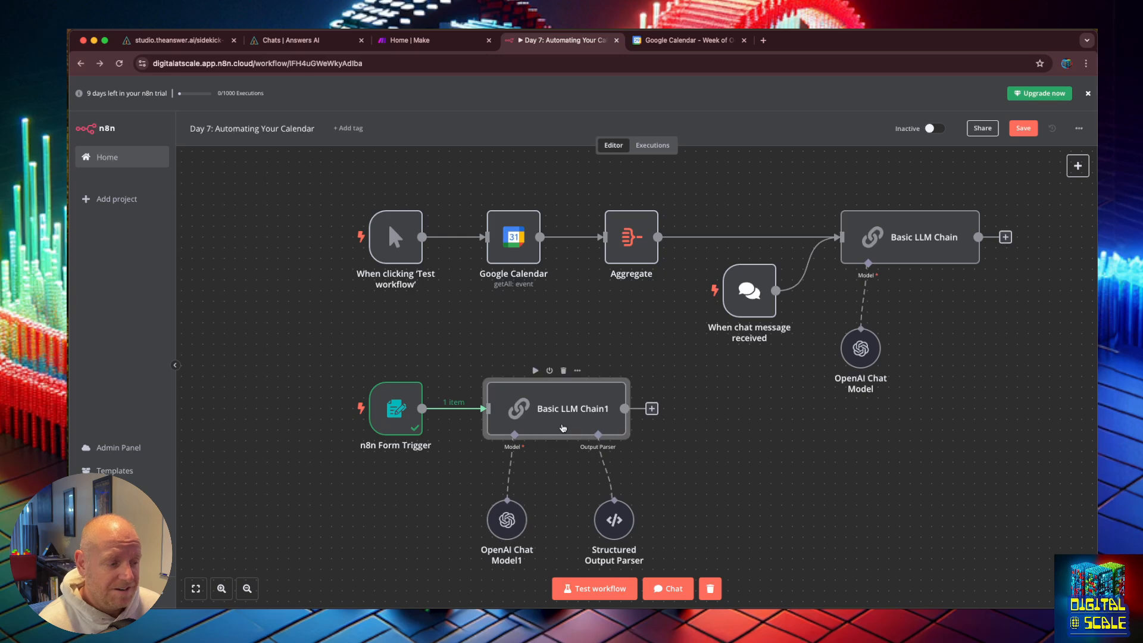
double_click(564, 430)
click(652, 285)
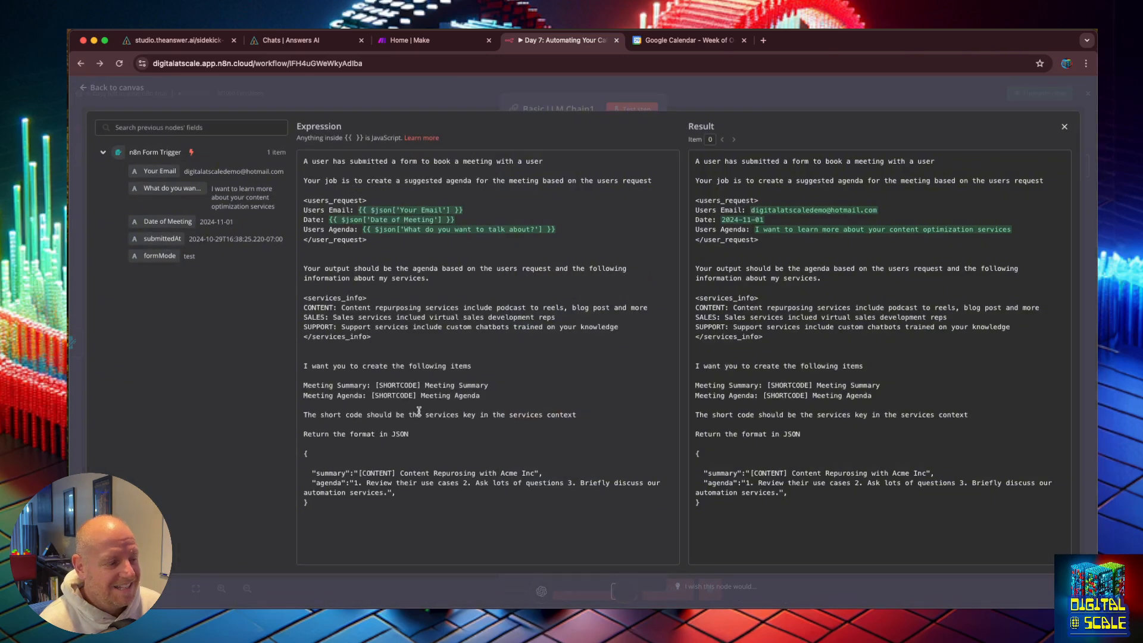
drag(414, 432, 303, 433)
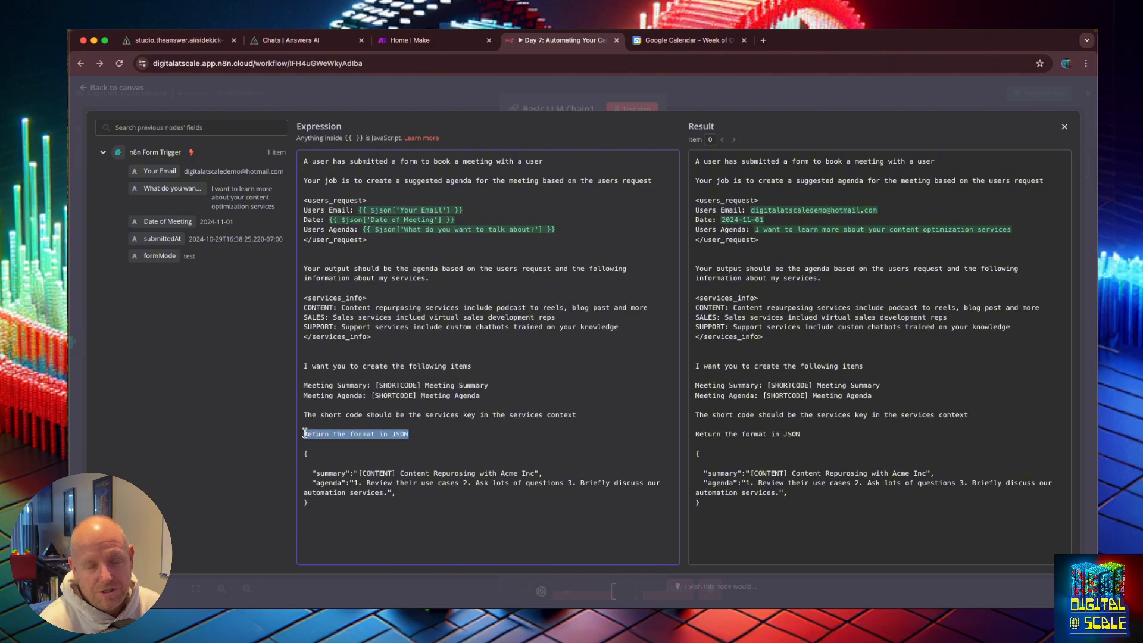
click(402, 444)
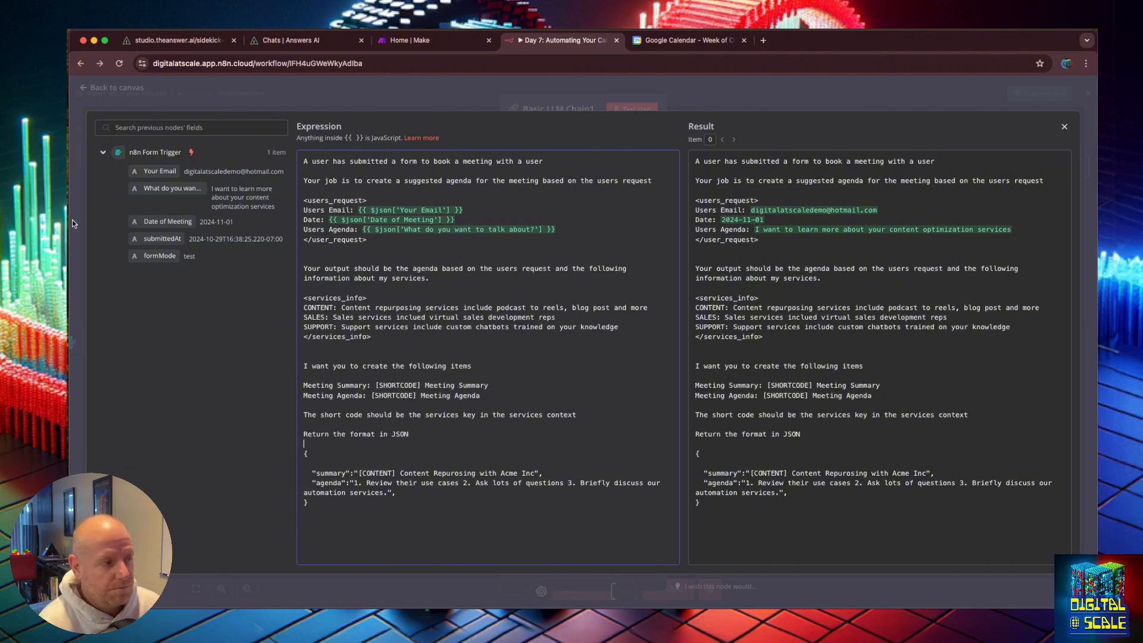
click(77, 87)
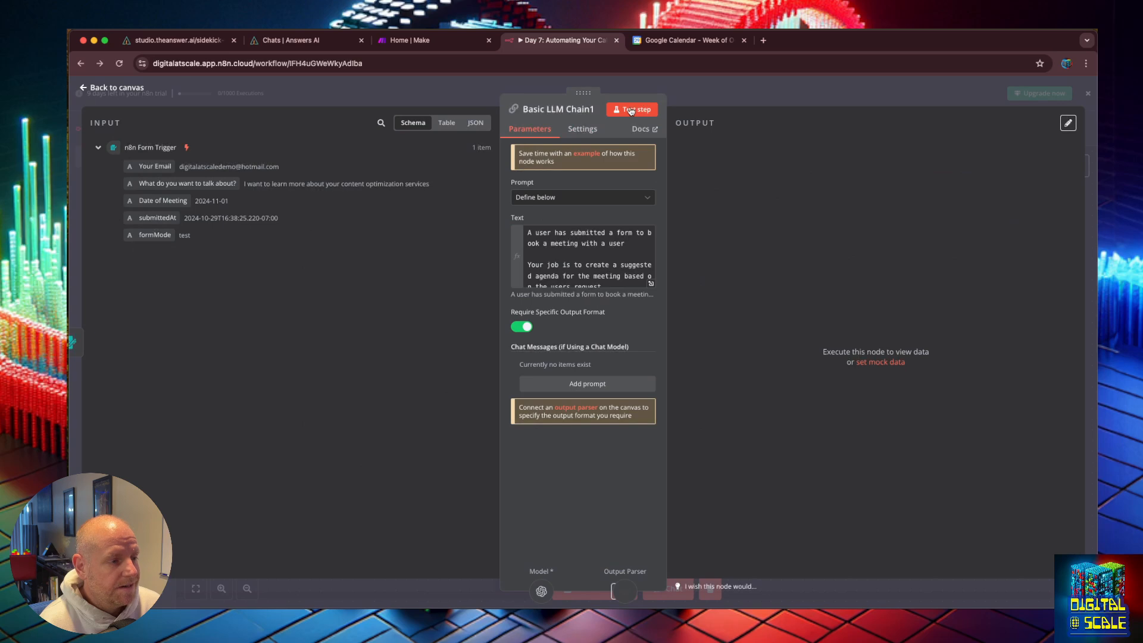
Step: Test the Basic LLM Chain1 step and inspect its summary and agenda output before returning to the canvas
click(632, 110)
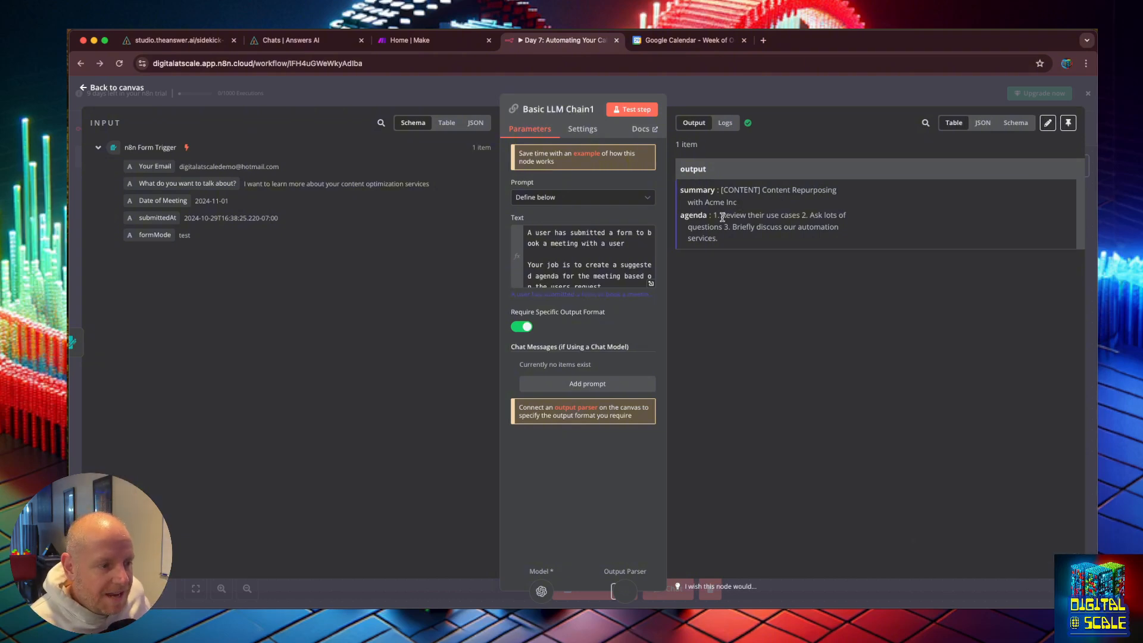
drag(722, 215, 767, 238)
click(766, 234)
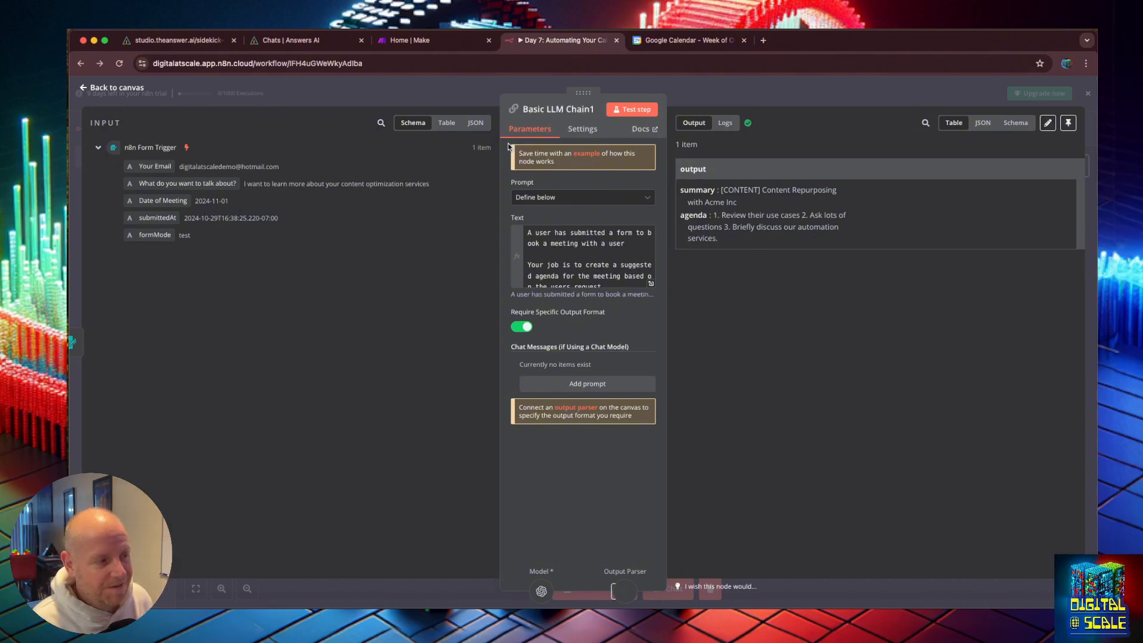
click(83, 90)
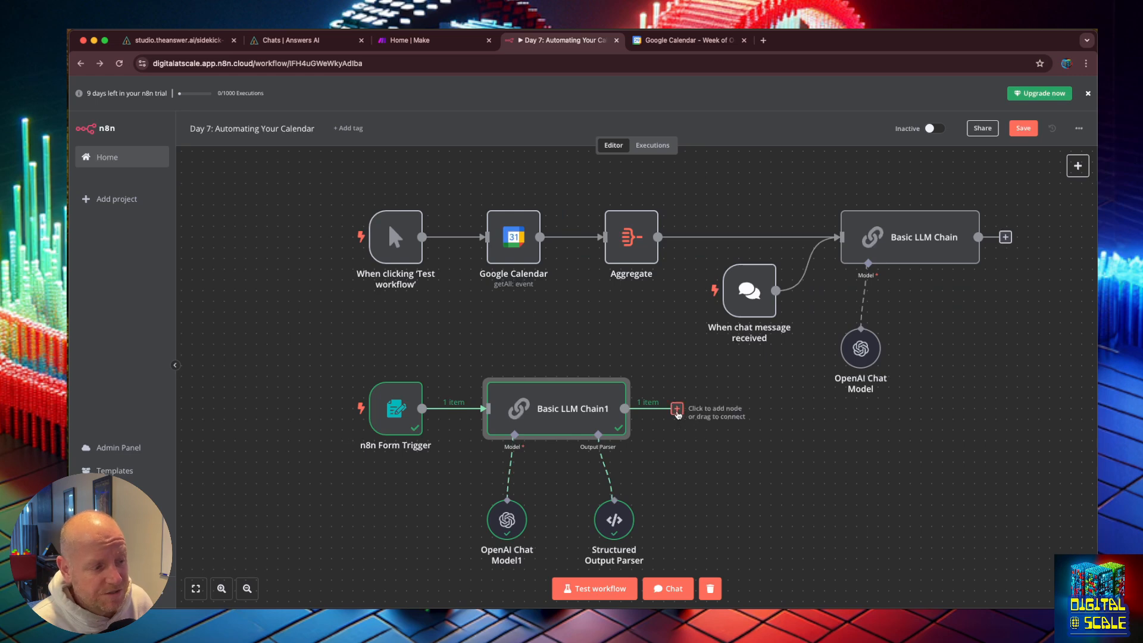
Step: Add a Google Calendar node with the Create an event action after Basic LLM Chain1
click(677, 409)
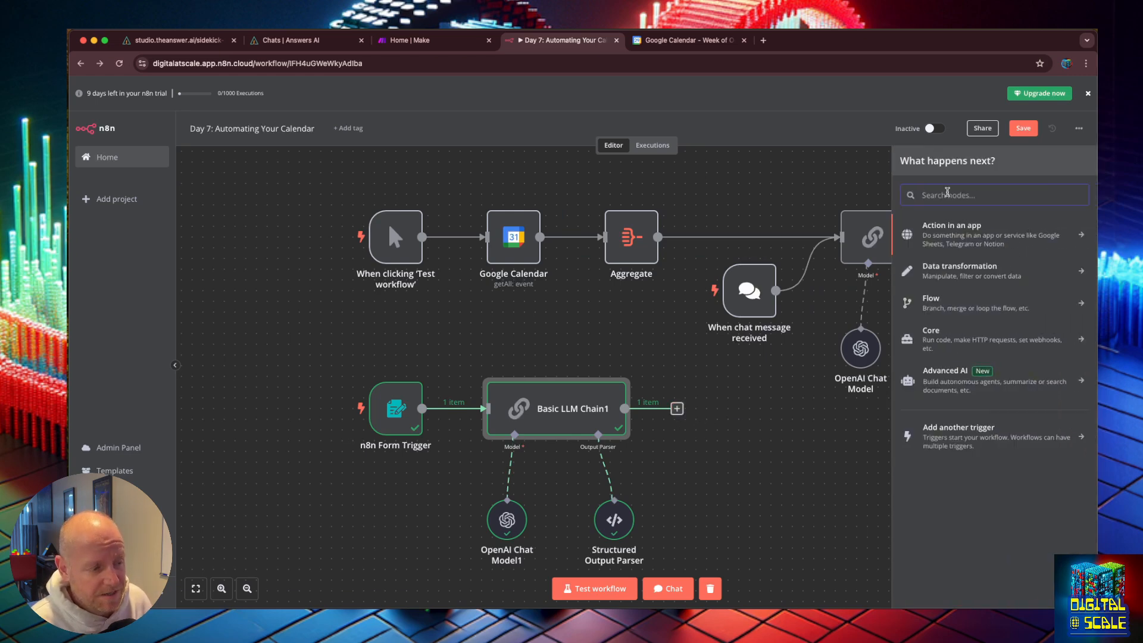
click(757, 448)
click(677, 409)
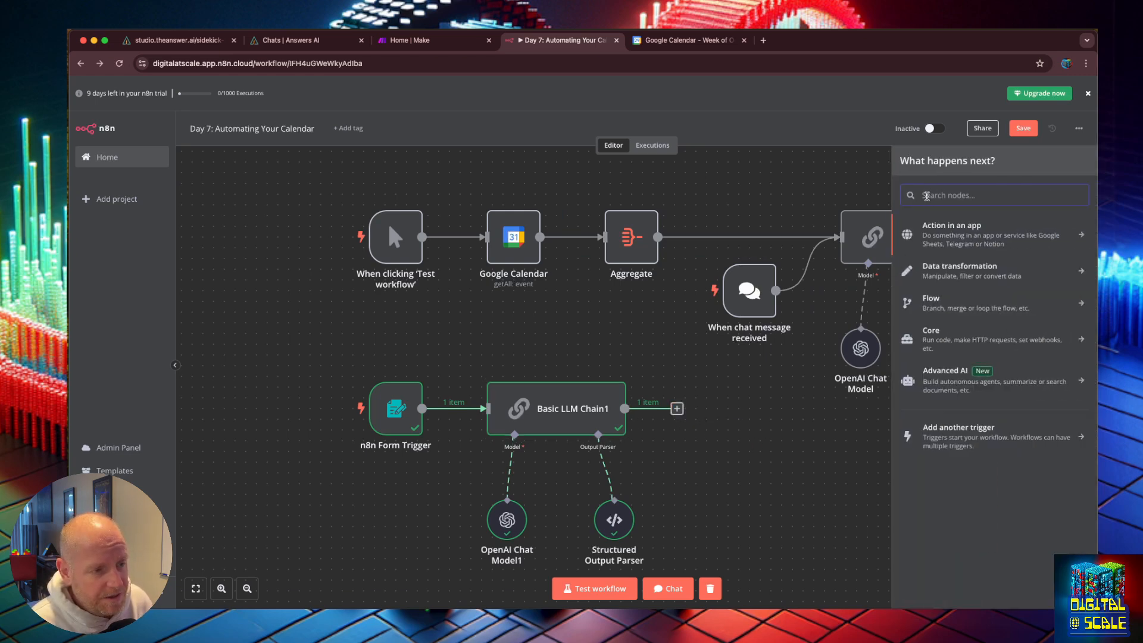
text(gma)
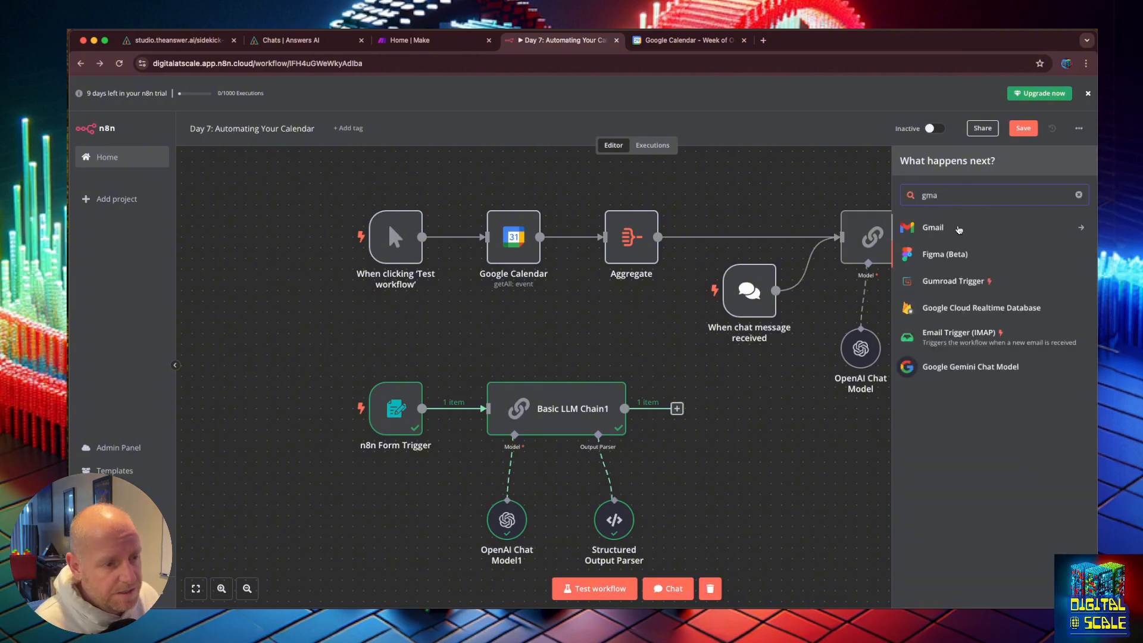
click(957, 229)
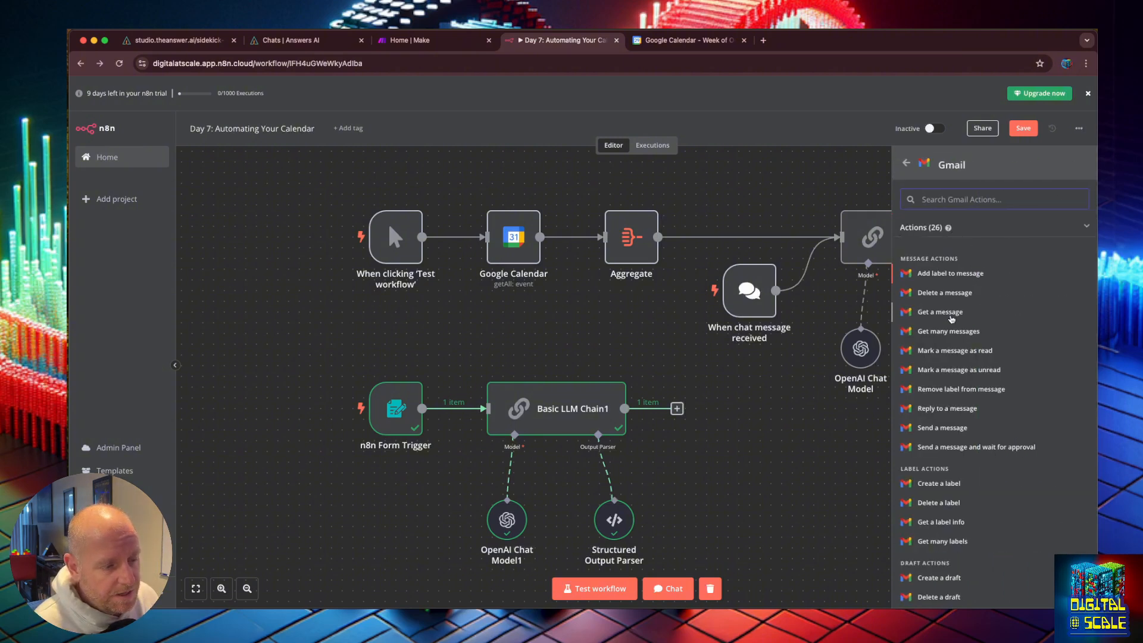
click(906, 162)
text(cal)
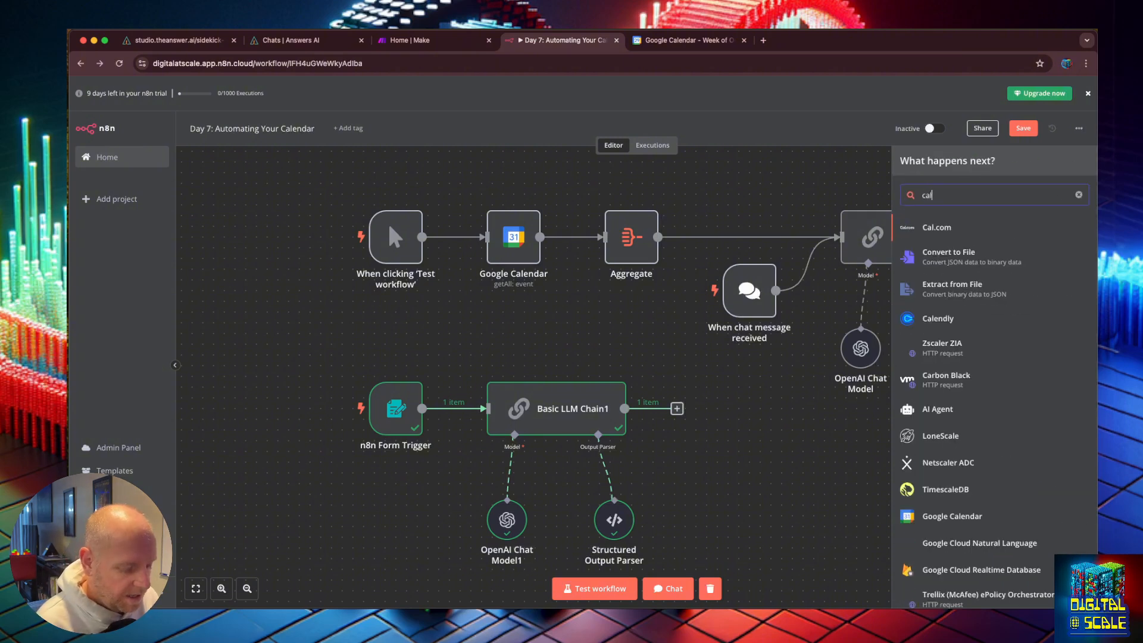
click(964, 518)
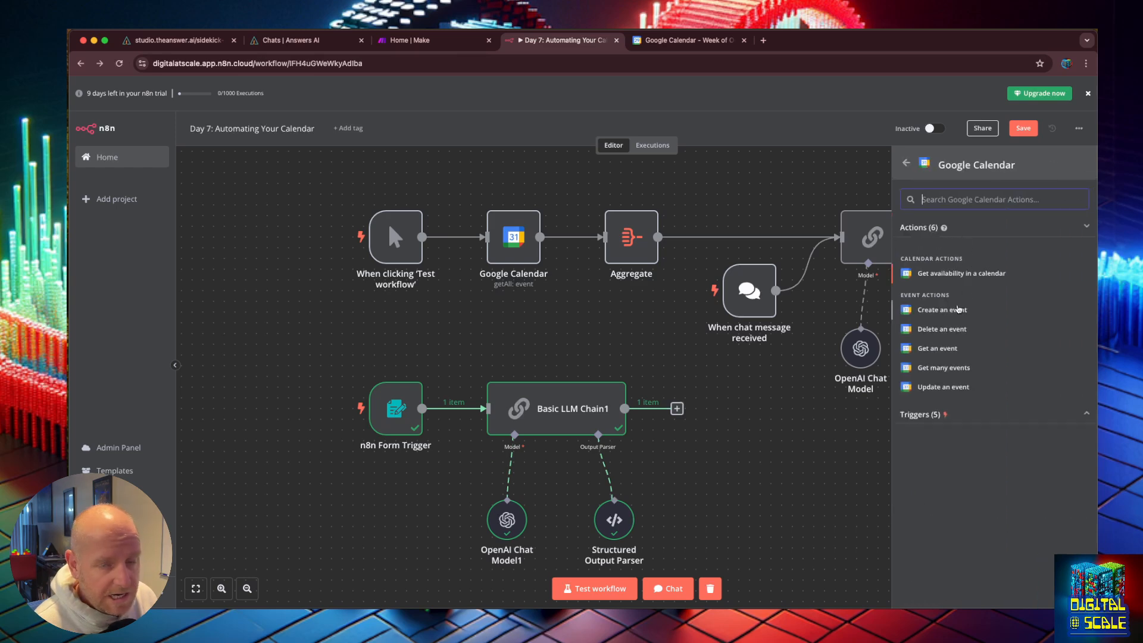
click(958, 309)
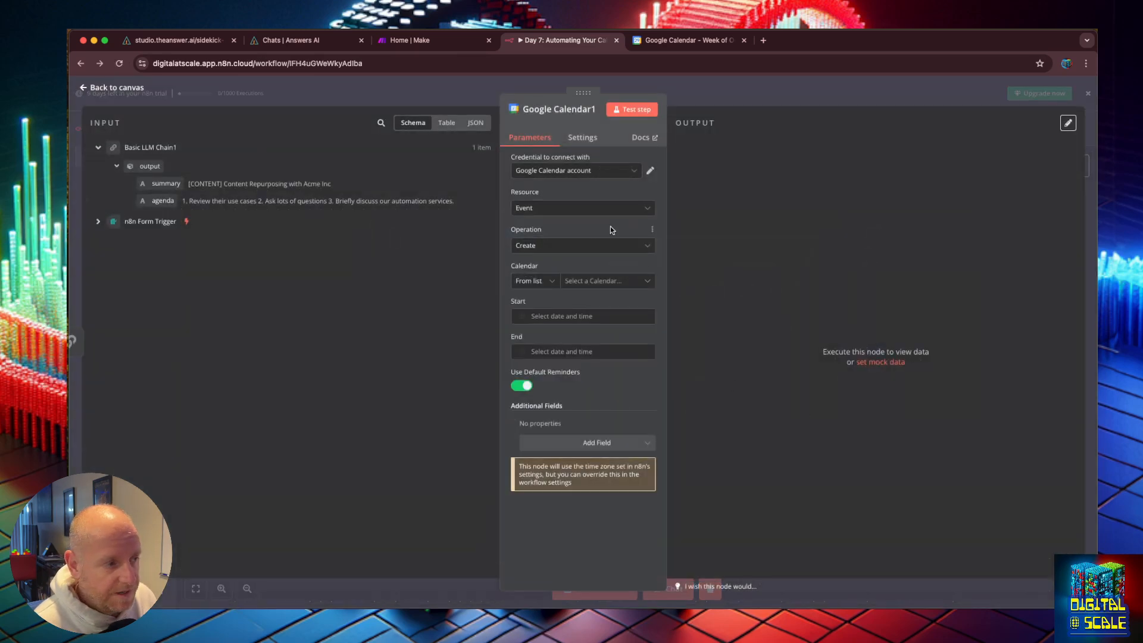
Step: Select the demo account's calendar as the calendar for the new event
click(571, 283)
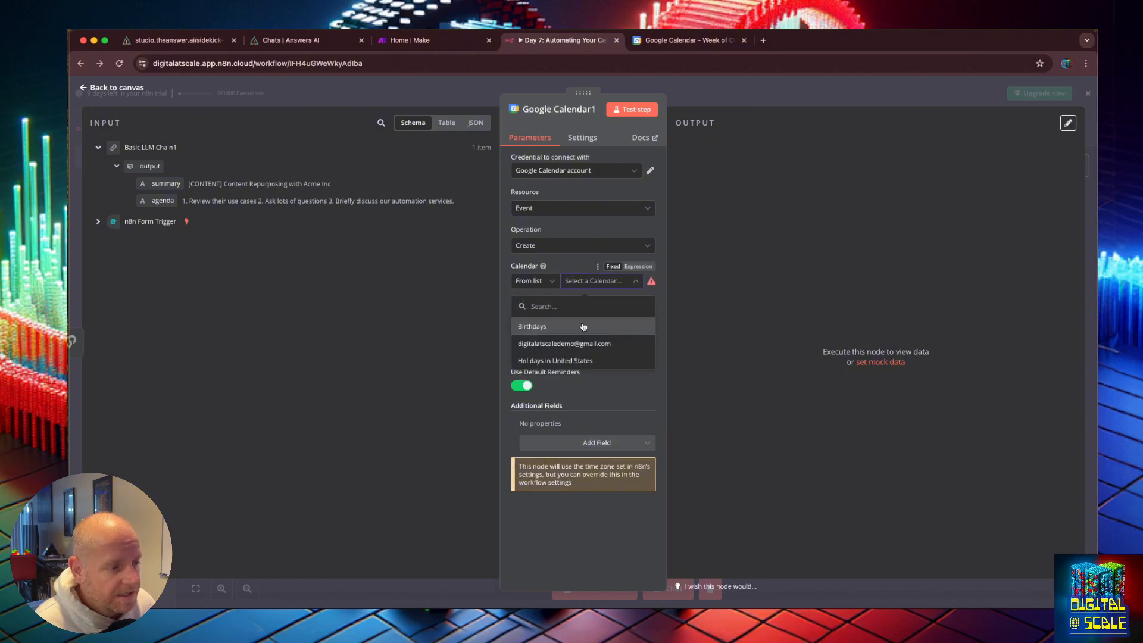
click(581, 344)
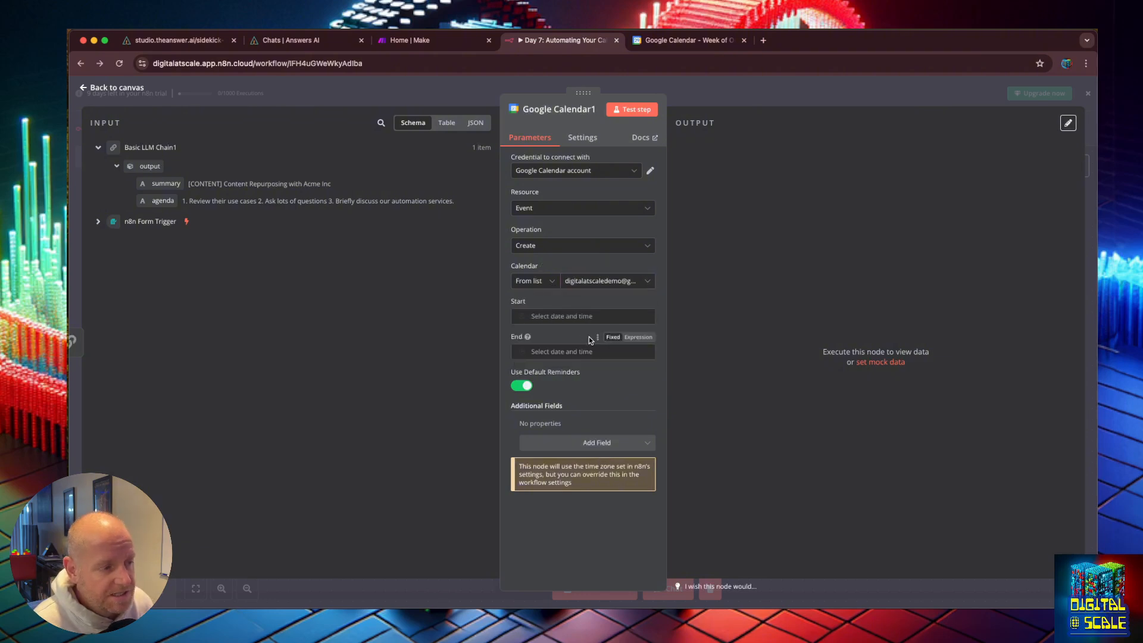
click(583, 316)
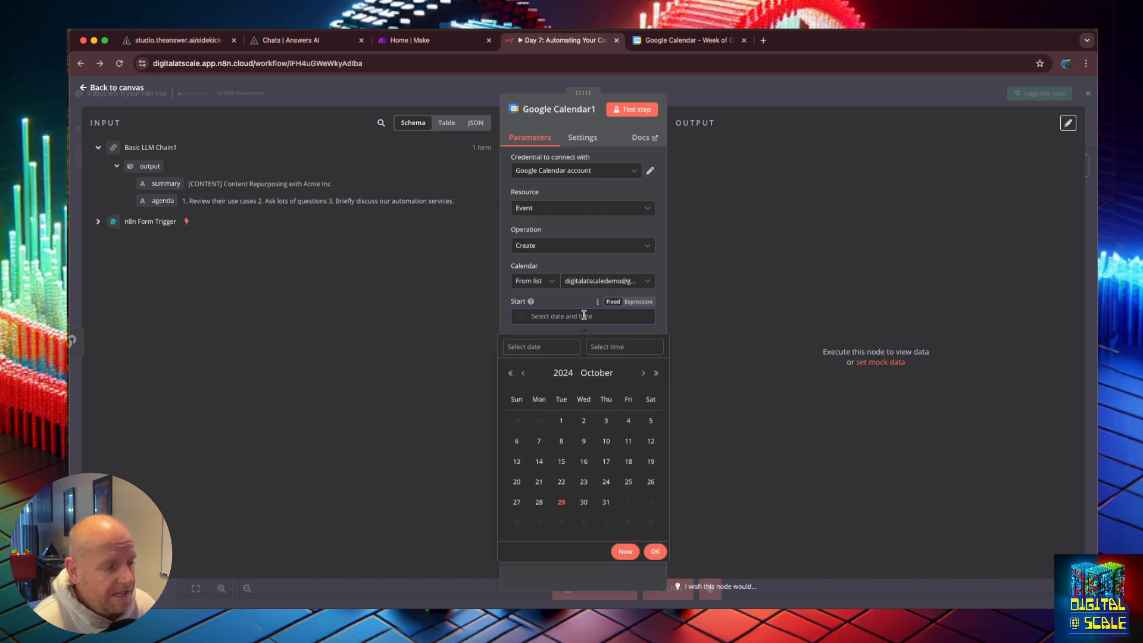
click(281, 324)
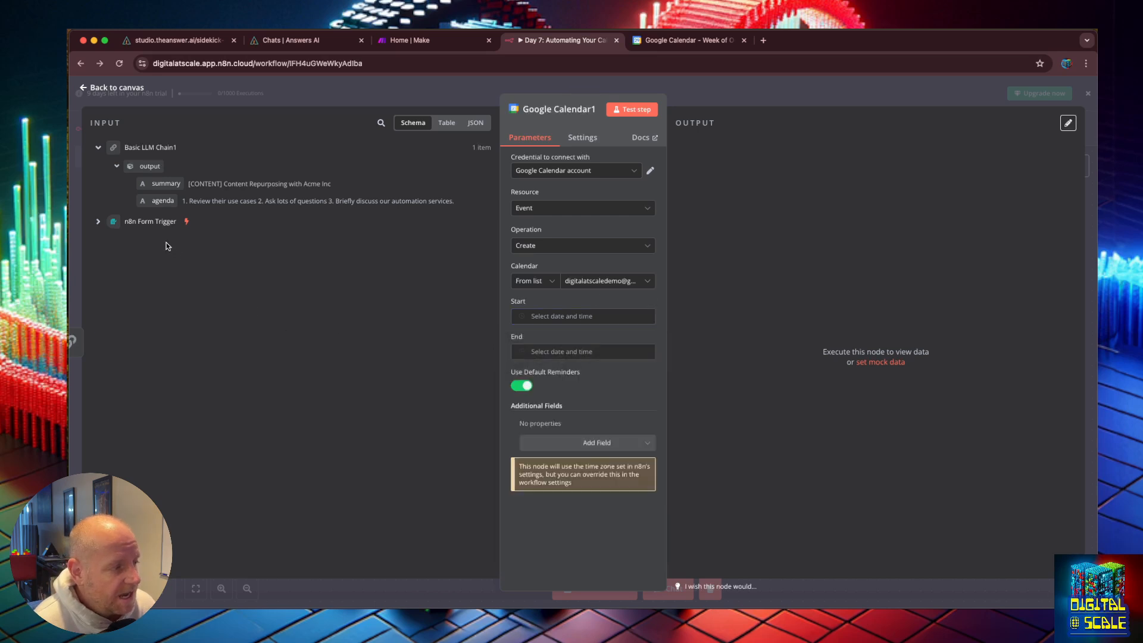
Step: Map the form trigger's Date of Meeting field into both the event's Start and End
click(97, 226)
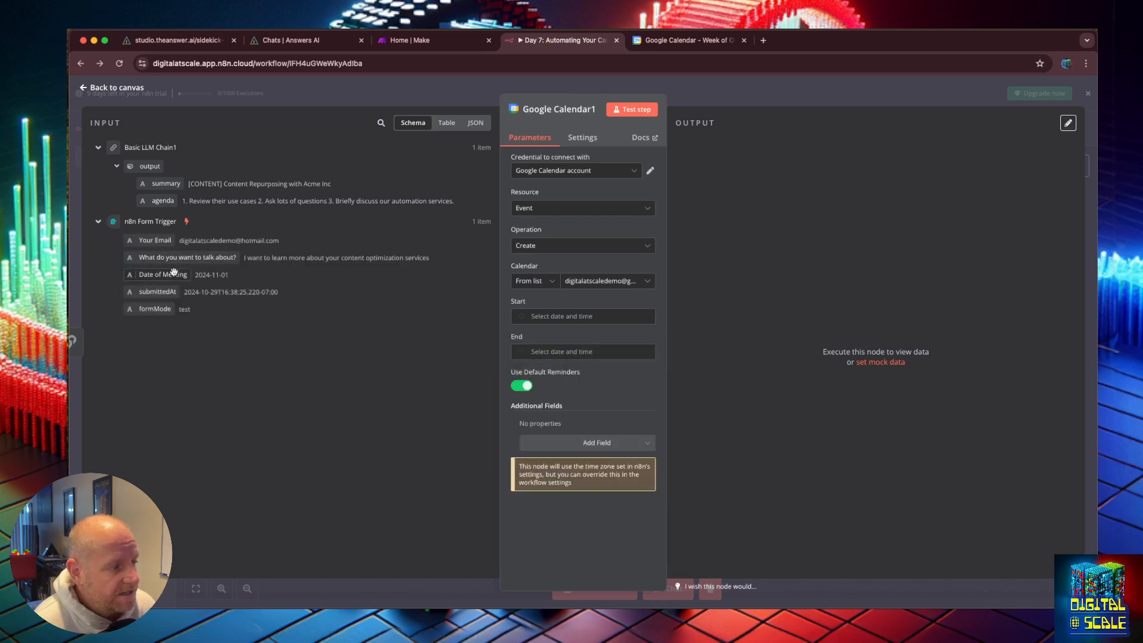
drag(172, 274, 541, 316)
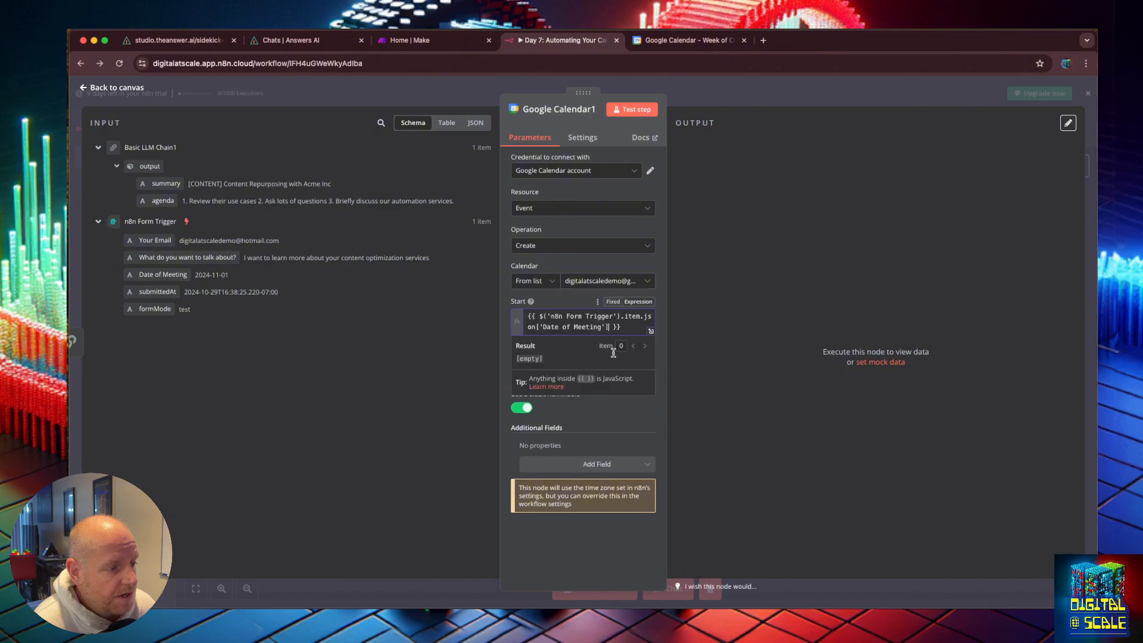
click(484, 375)
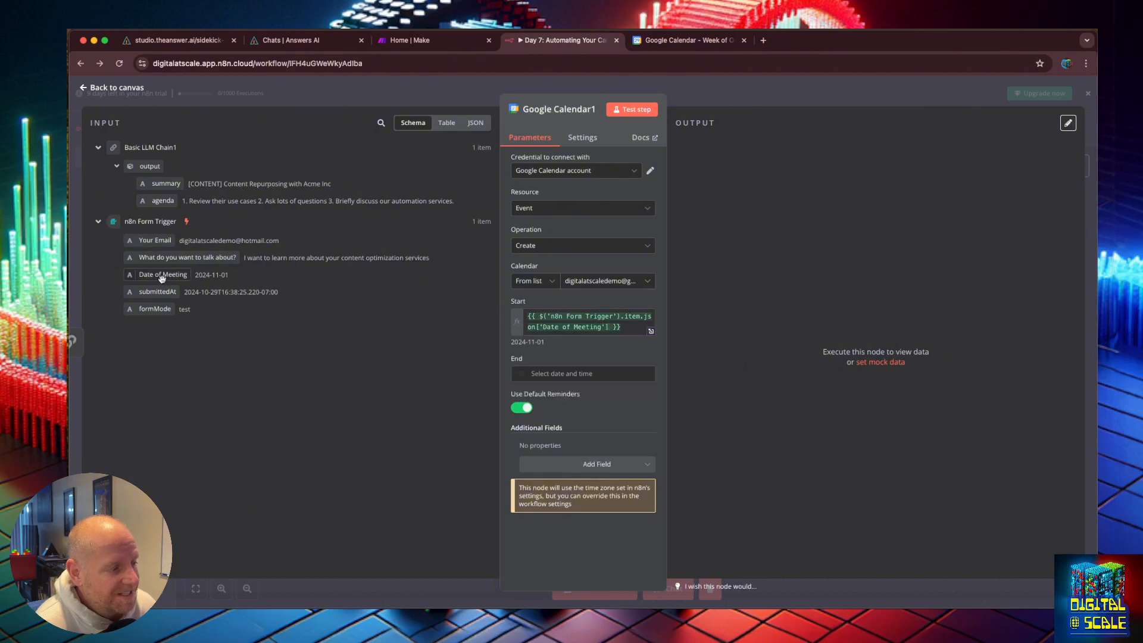
drag(162, 278, 521, 370)
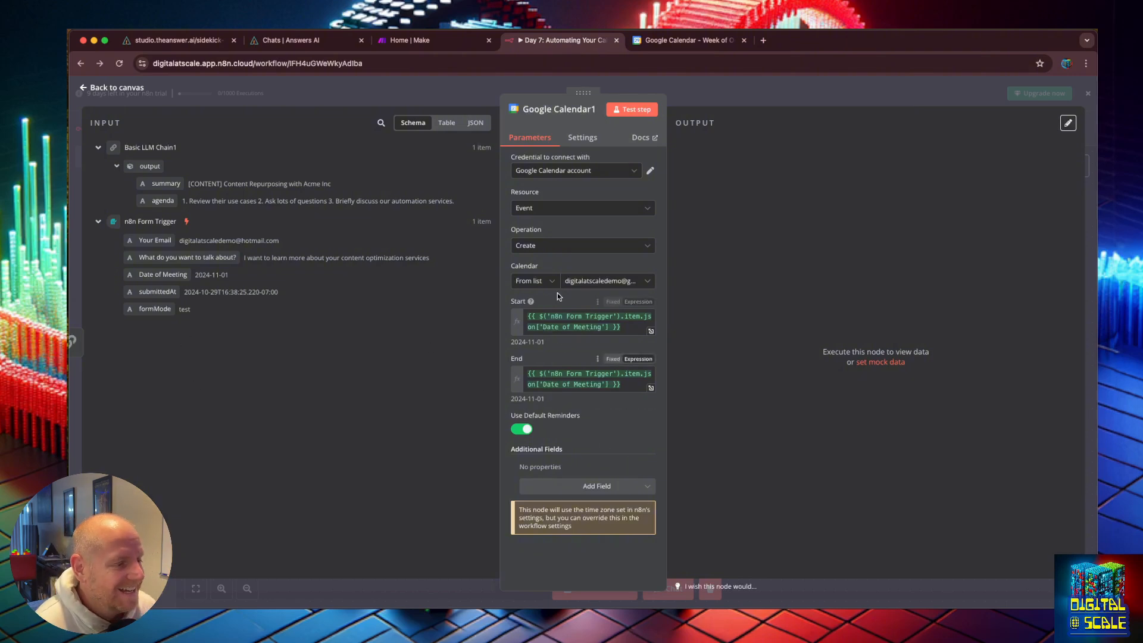
Step: Add an Attendees field and map the form trigger's Your Email into the first attendee
click(577, 488)
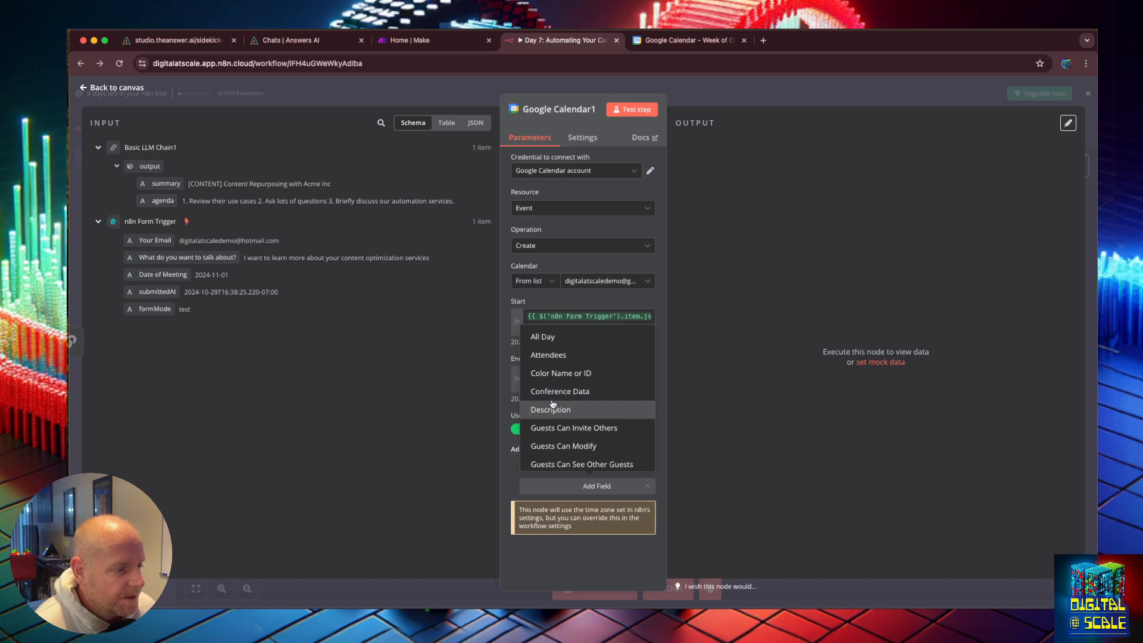
click(557, 356)
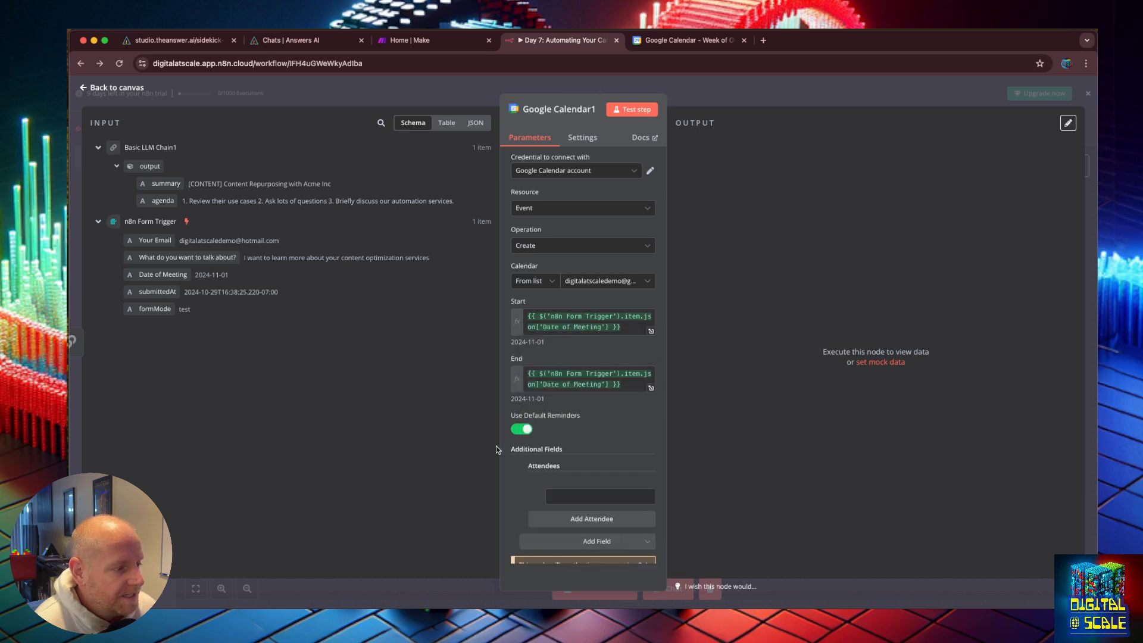
scroll(576, 481, down, 2)
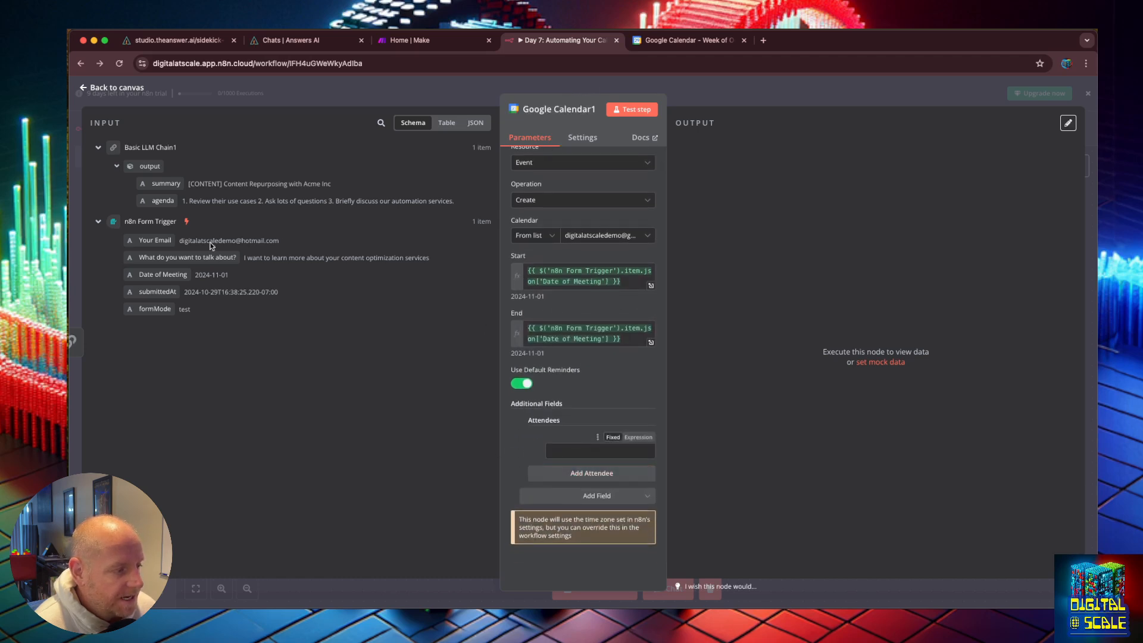
drag(139, 238, 598, 450)
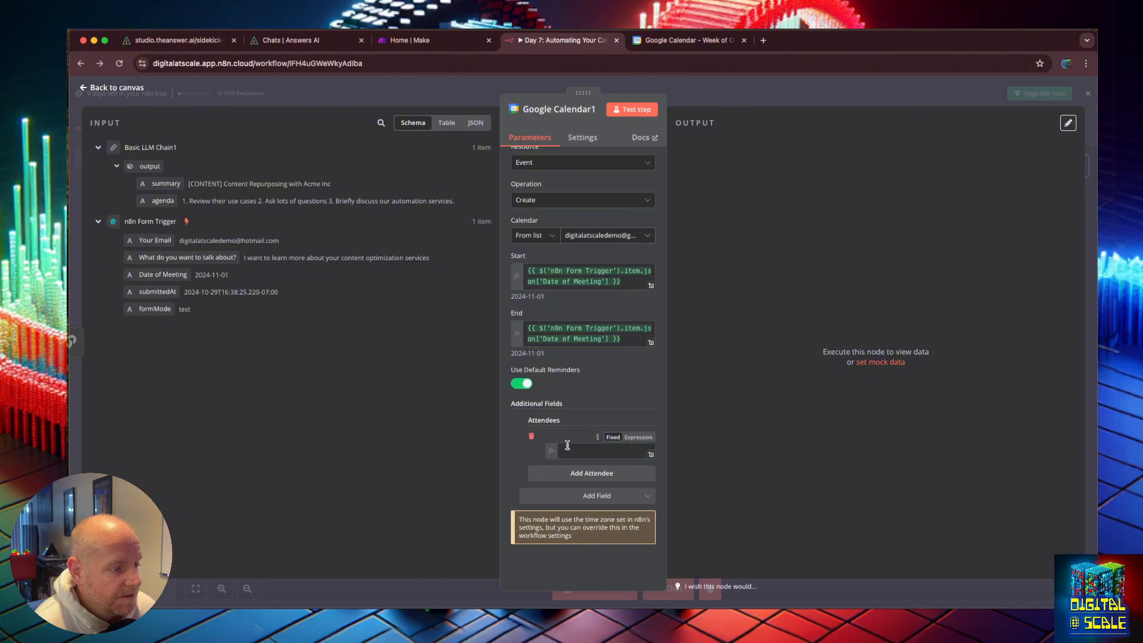
Step: Add a second attendee with a fixed email address and delete the extra empty attendee entry
click(587, 476)
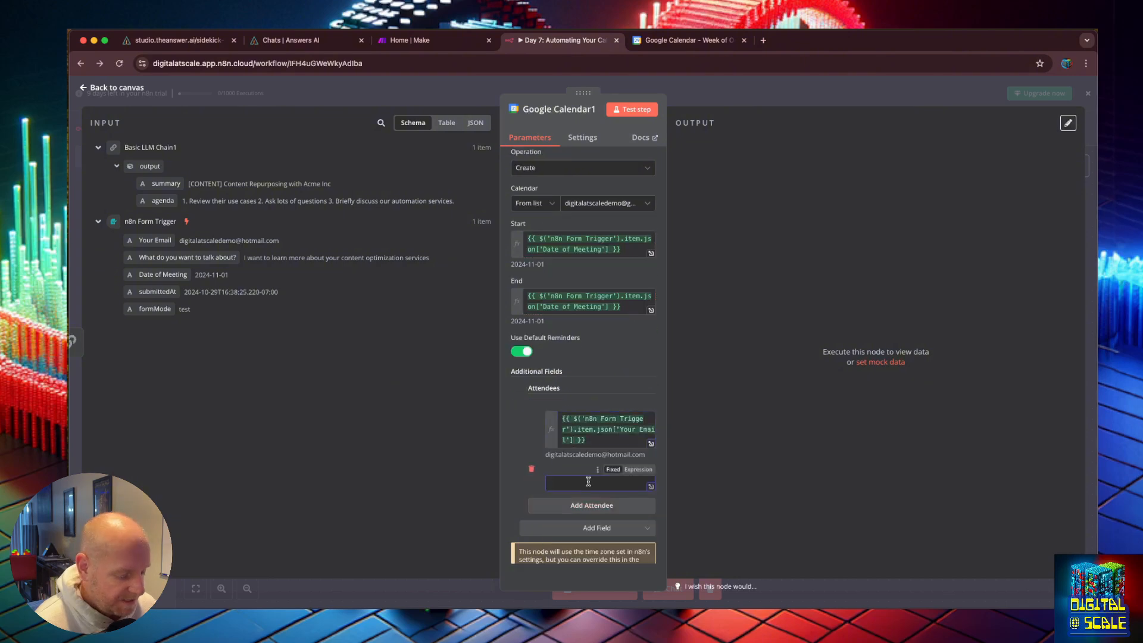
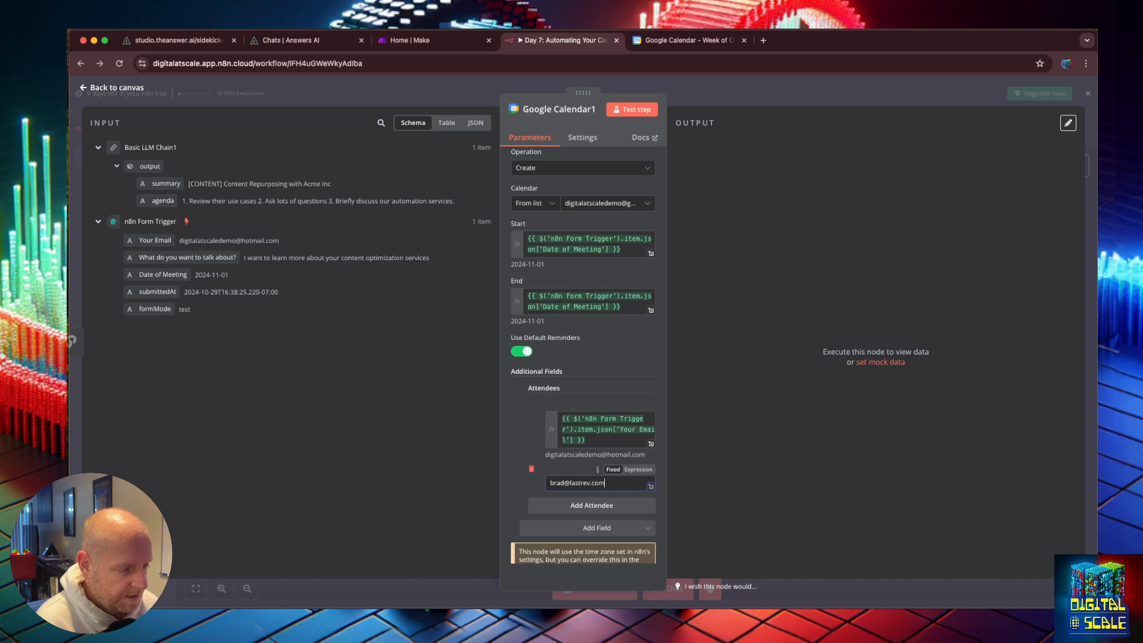
click(607, 505)
scroll(568, 496, down, 1)
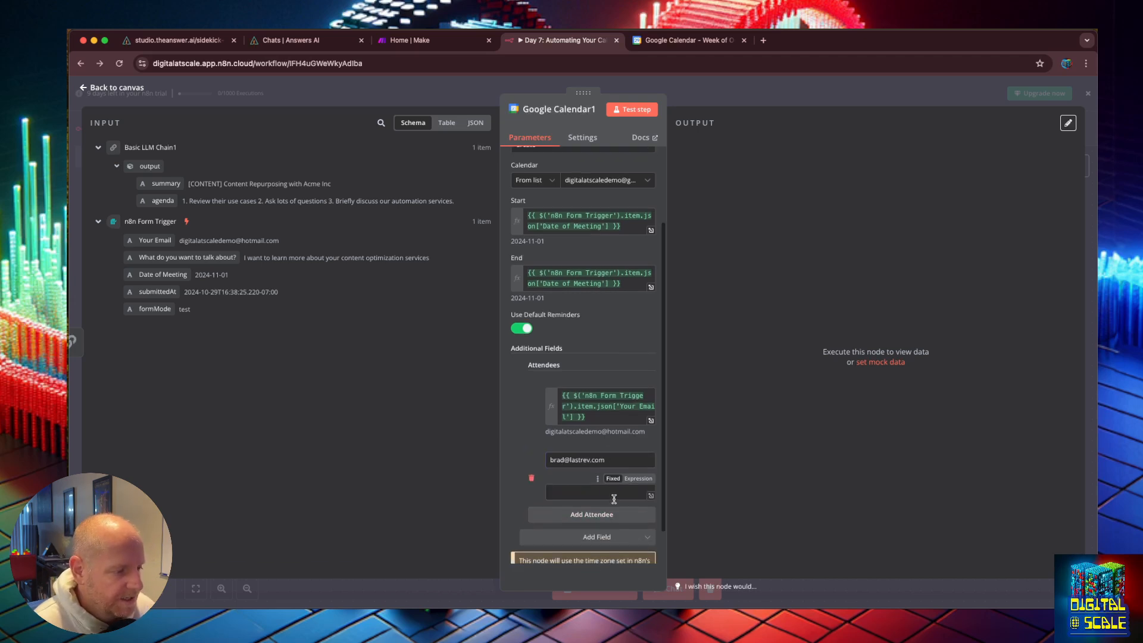
click(534, 492)
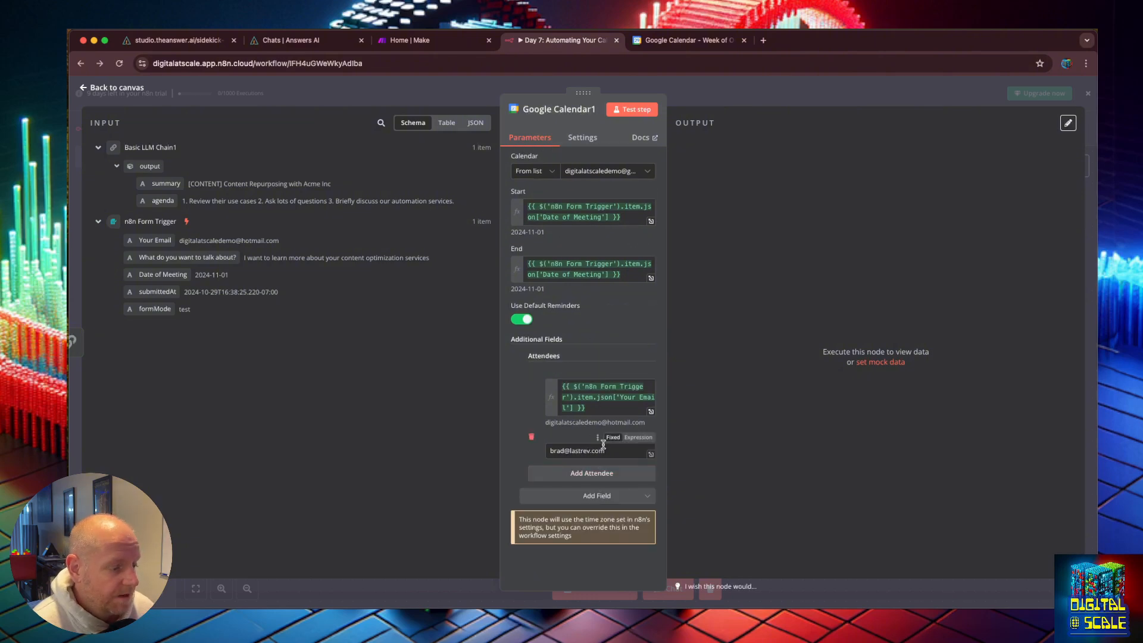
Step: Replace the second attendee's address with the demo account's Gmail address
drag(606, 447, 546, 450)
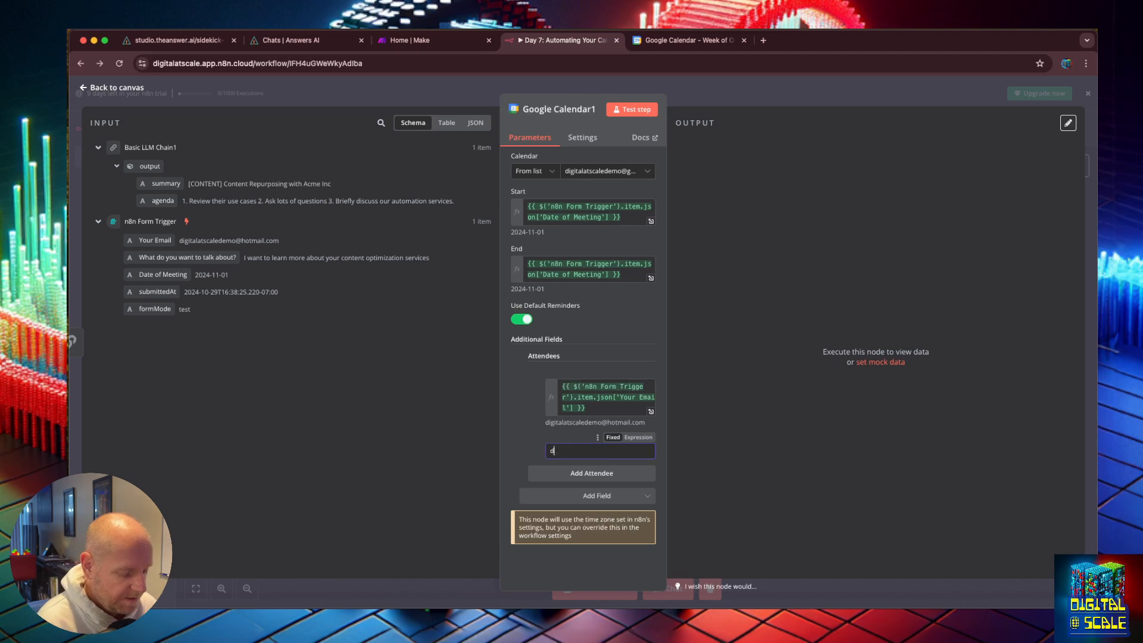
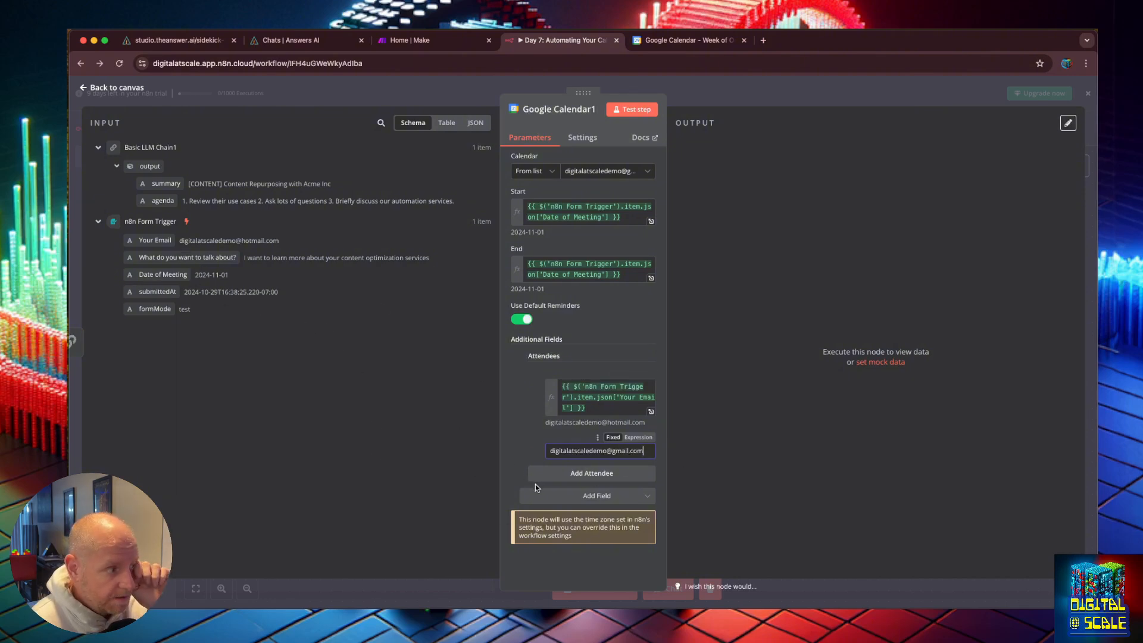
Step: Add a Summary field to the event and map the LLM chain's summary output into it
click(598, 494)
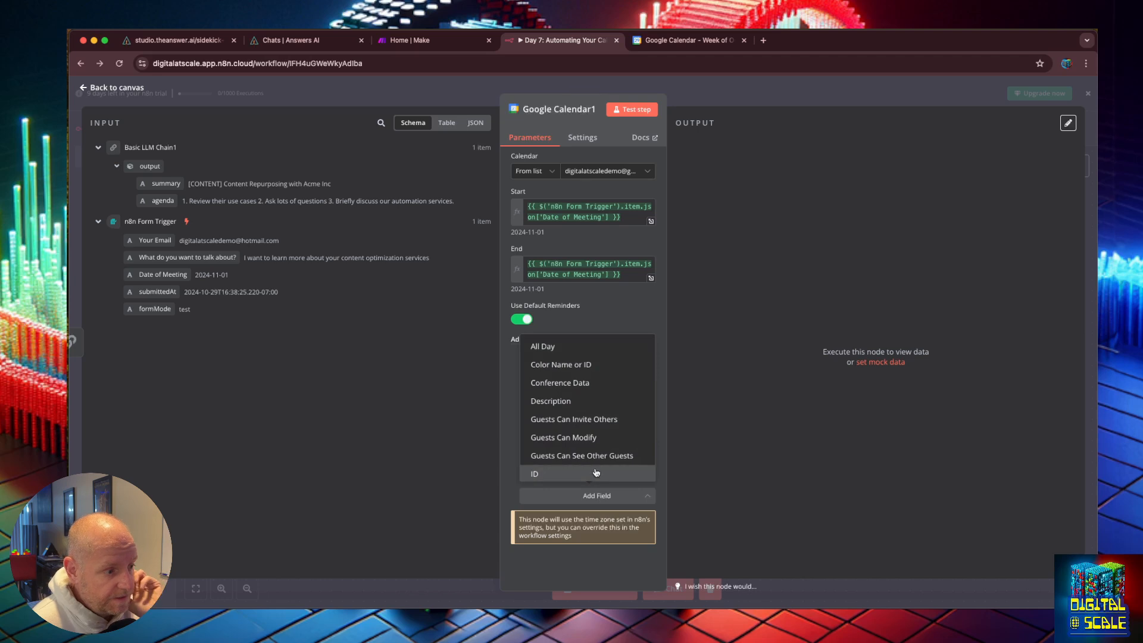
scroll(587, 421, down, 3)
scroll(587, 420, down, 5)
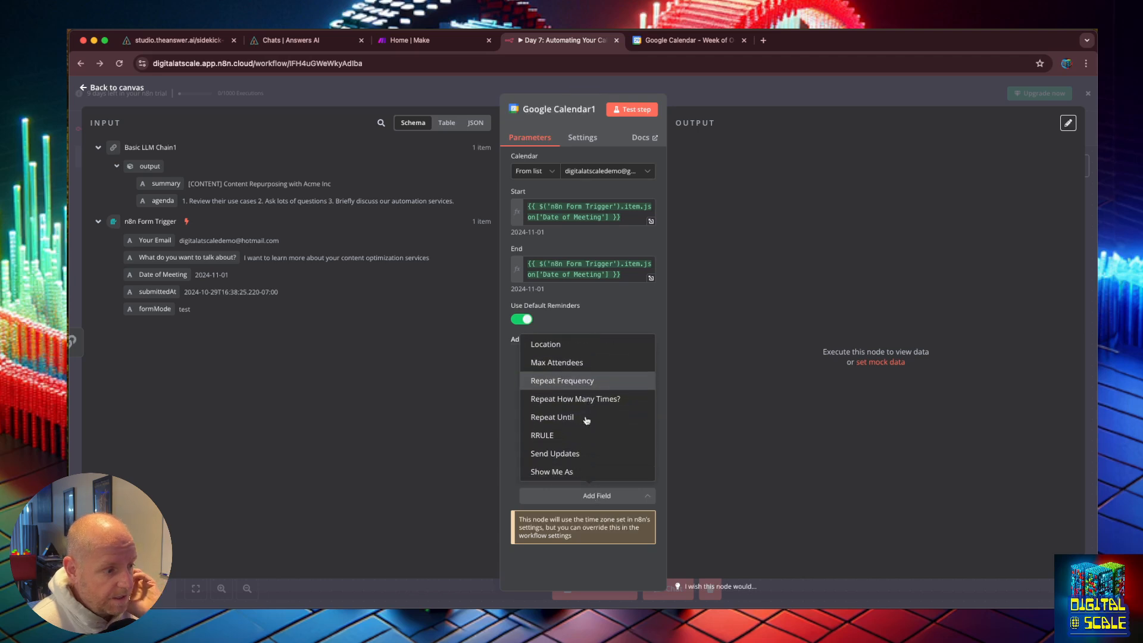
click(586, 451)
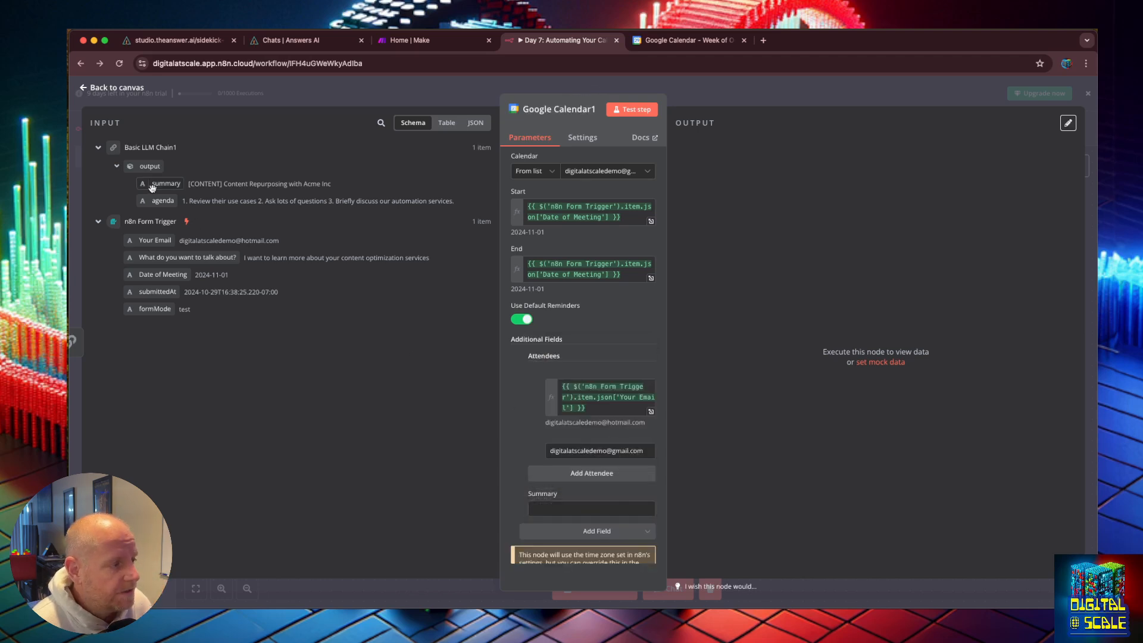
drag(158, 184, 571, 509)
scroll(513, 436, down, 1)
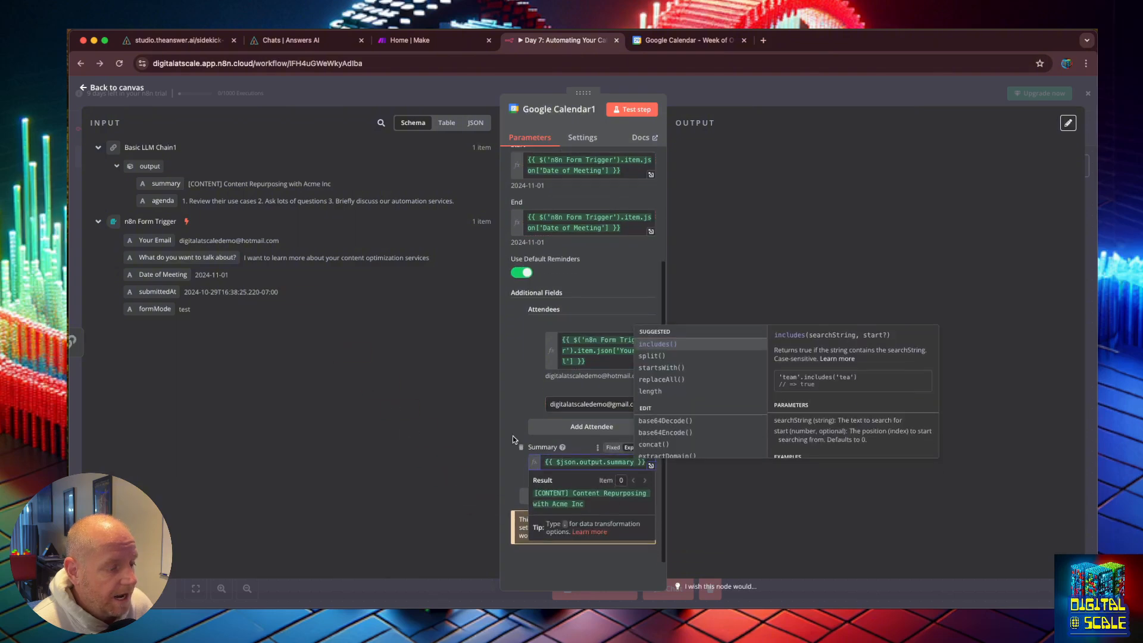
Step: Add a Description field and map the LLM chain's agenda output into it
click(509, 412)
click(621, 497)
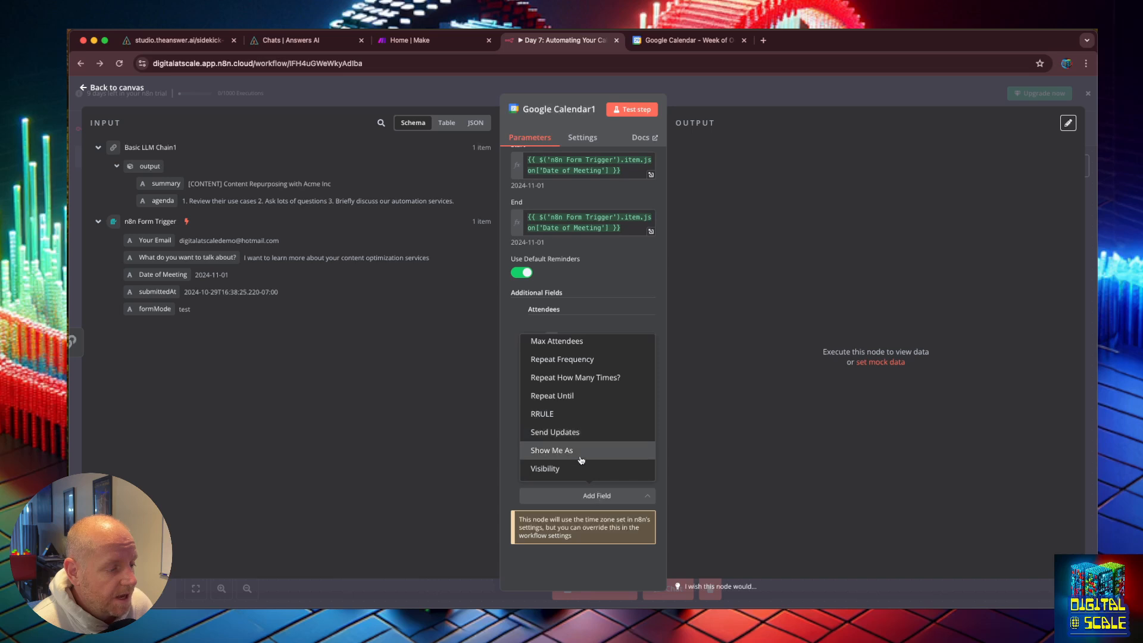
scroll(581, 457, up, 2)
click(576, 371)
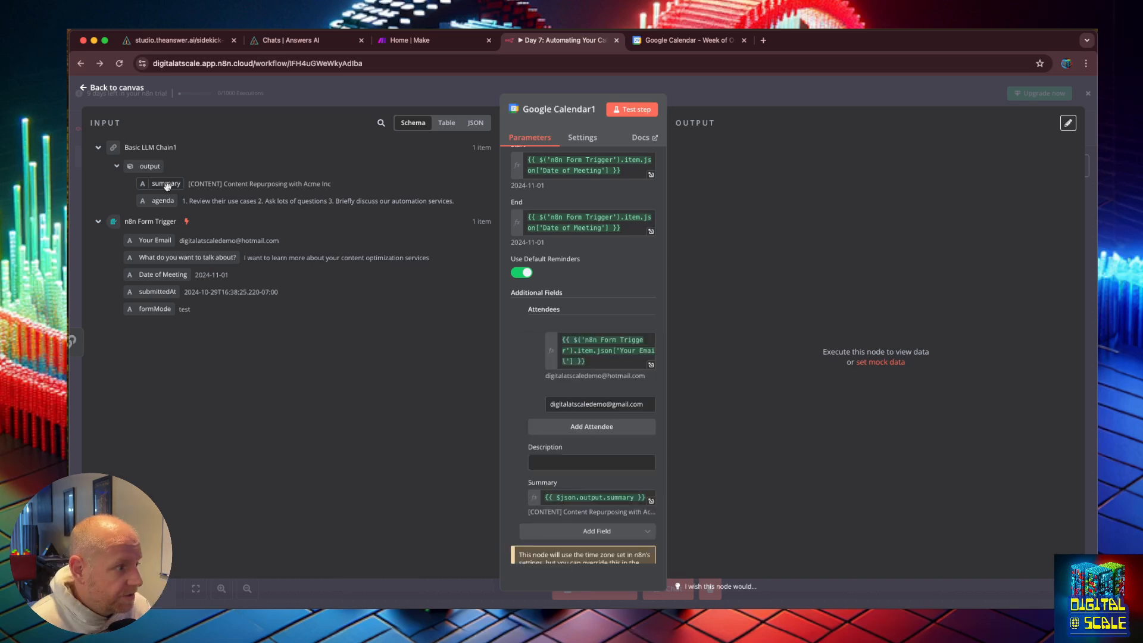
drag(167, 195, 560, 464)
click(744, 494)
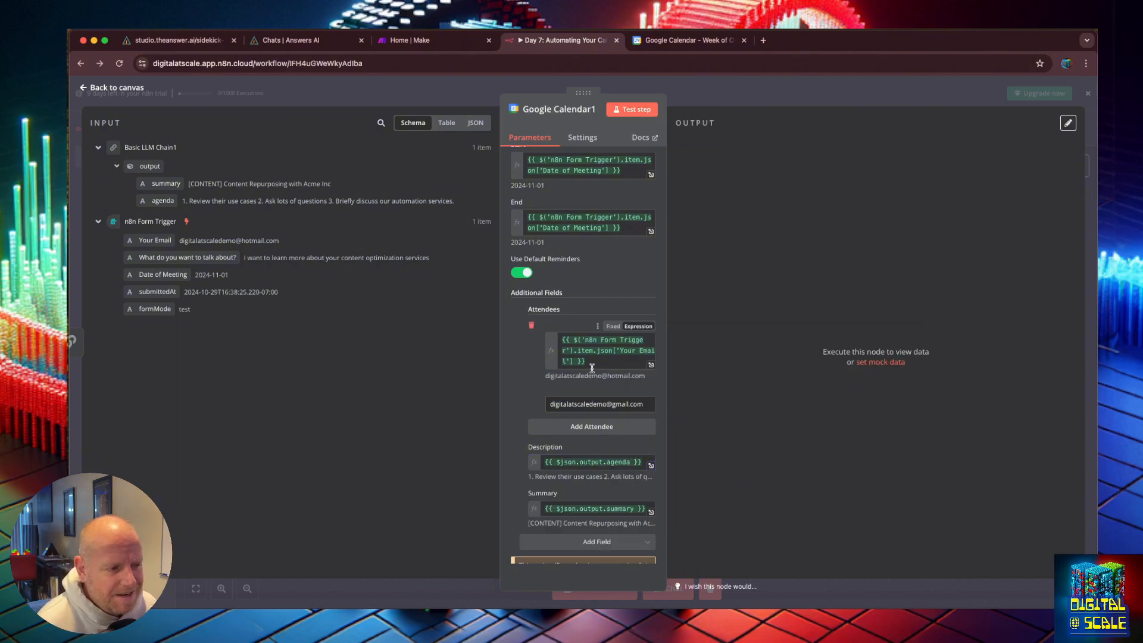
Step: Test the Google Calendar step, then open the created event in Google Calendar to check its details
scroll(616, 287, up, 3)
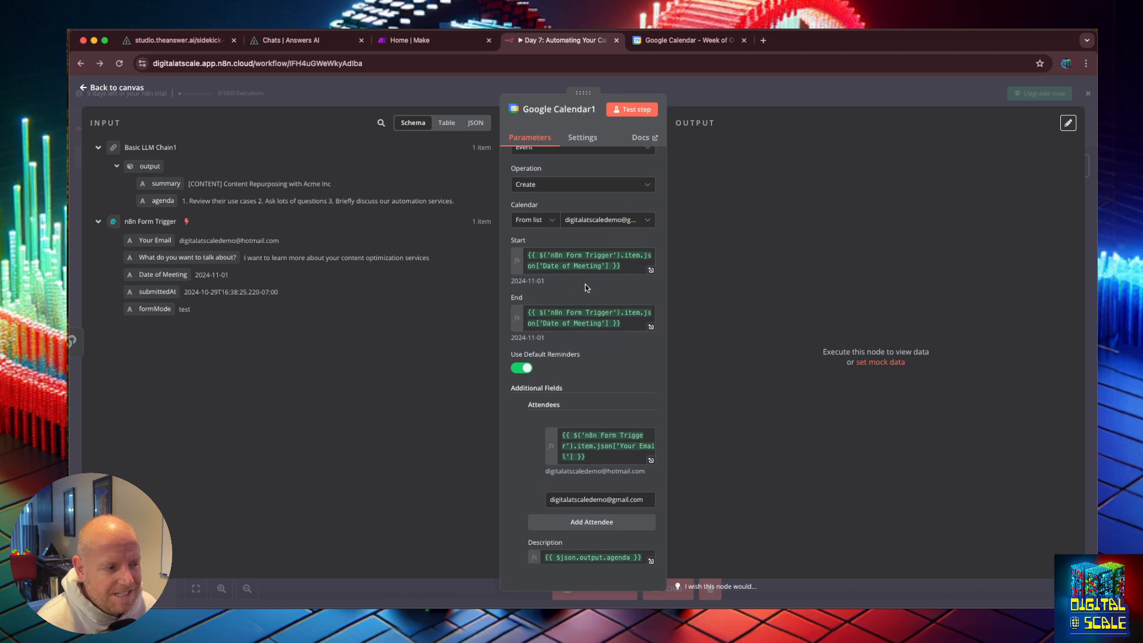
click(626, 112)
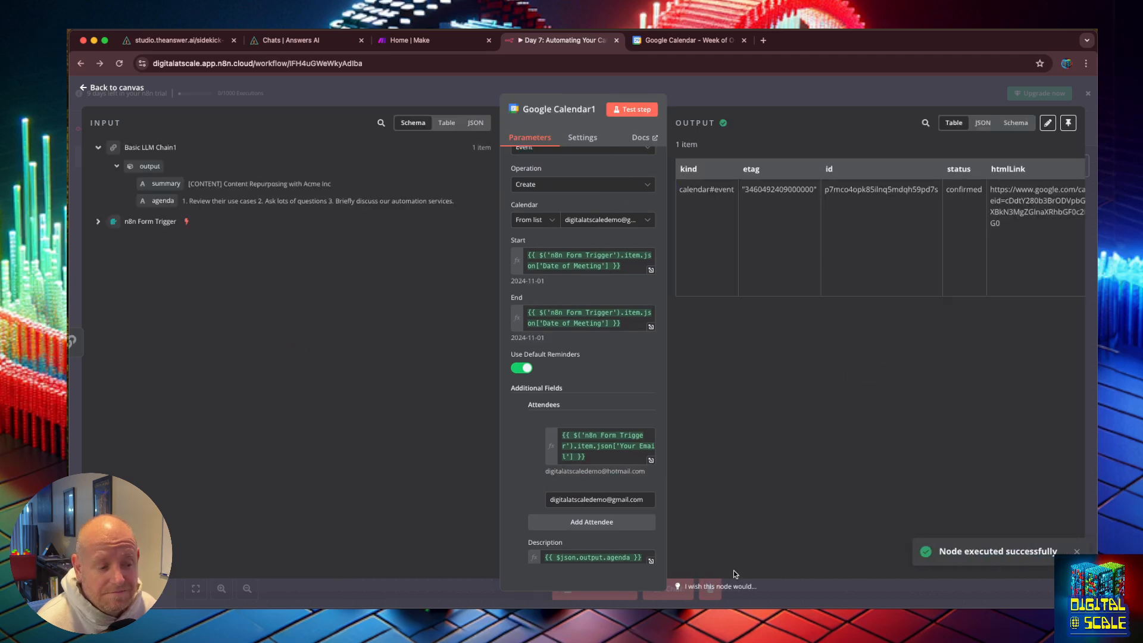
click(681, 45)
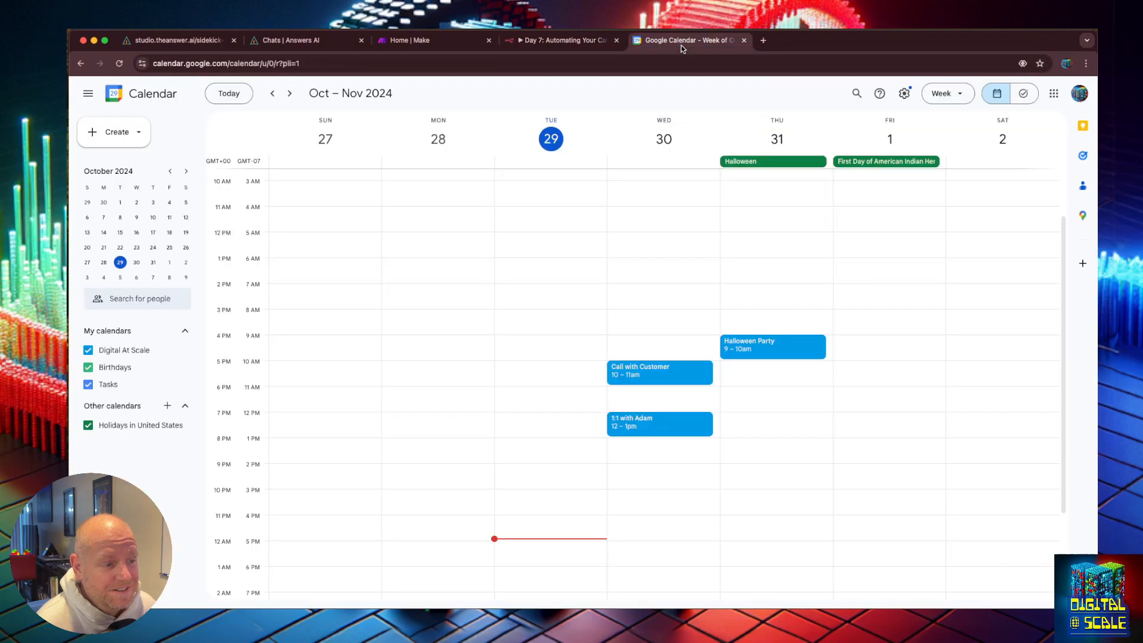
double_click(878, 171)
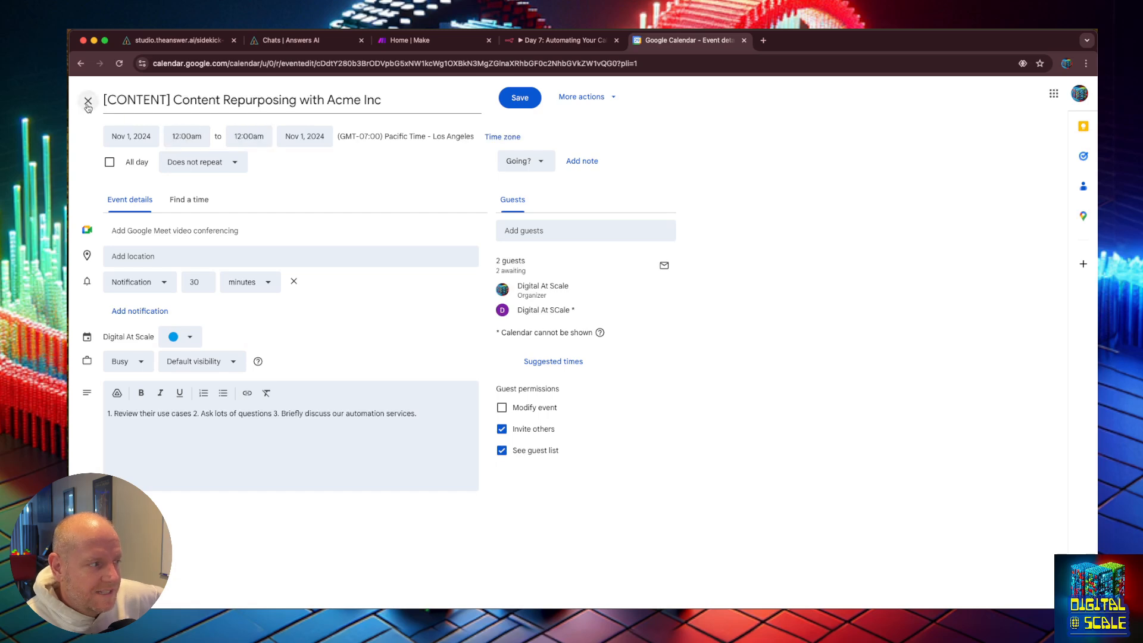
click(560, 39)
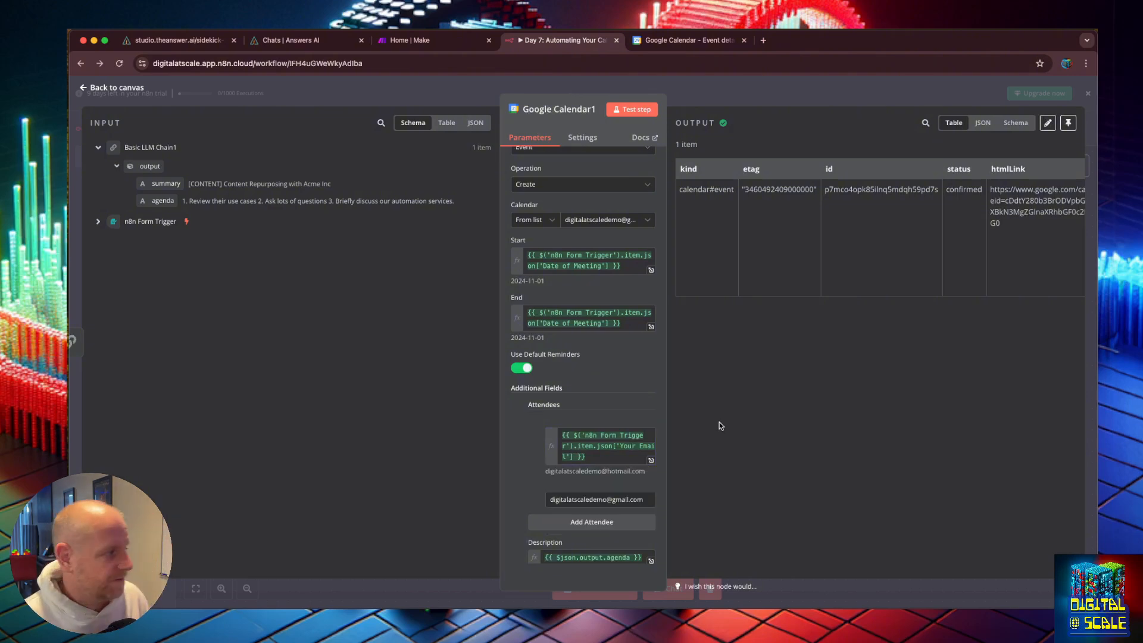
Step: Open the first attendee's expression in the full editor and read the n8n docs on converting date strings with Luxon
click(573, 446)
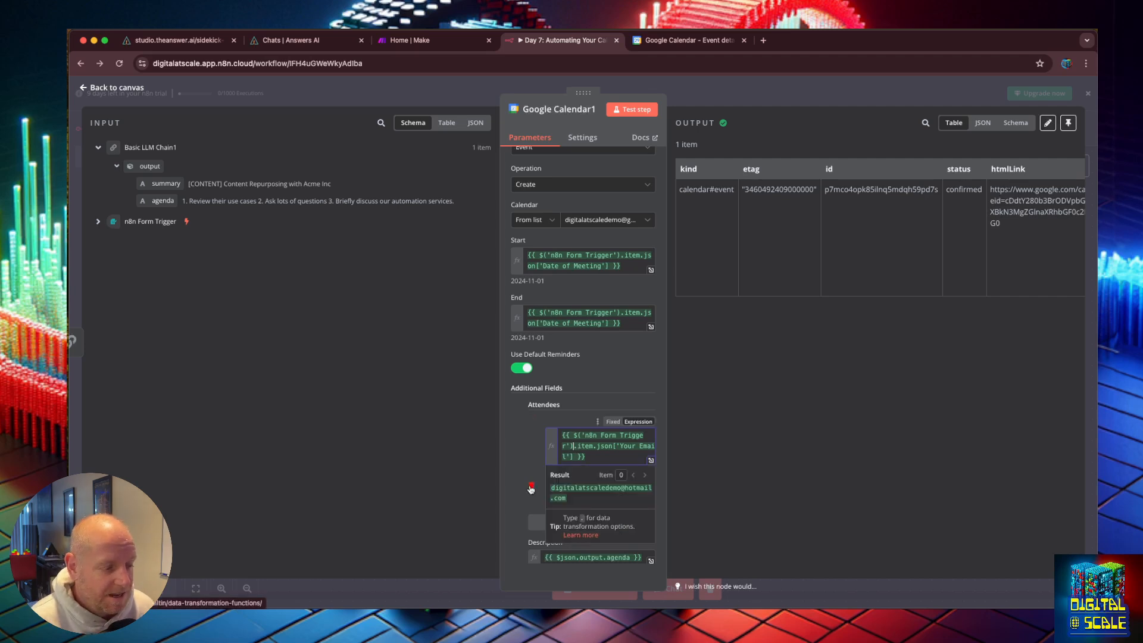
click(651, 461)
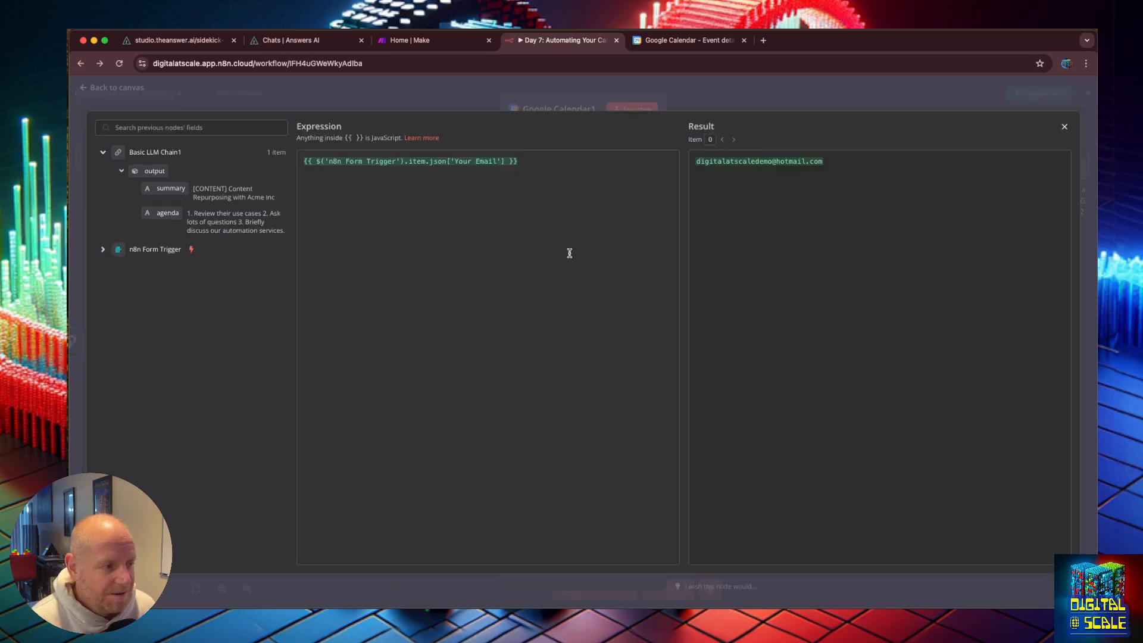
click(420, 140)
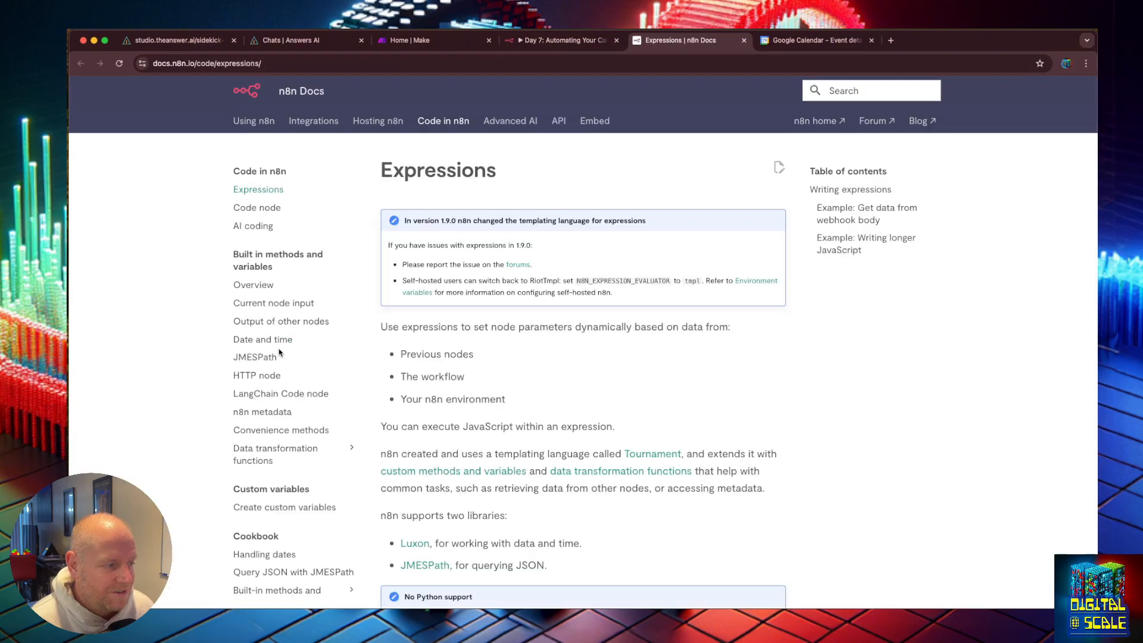
click(276, 343)
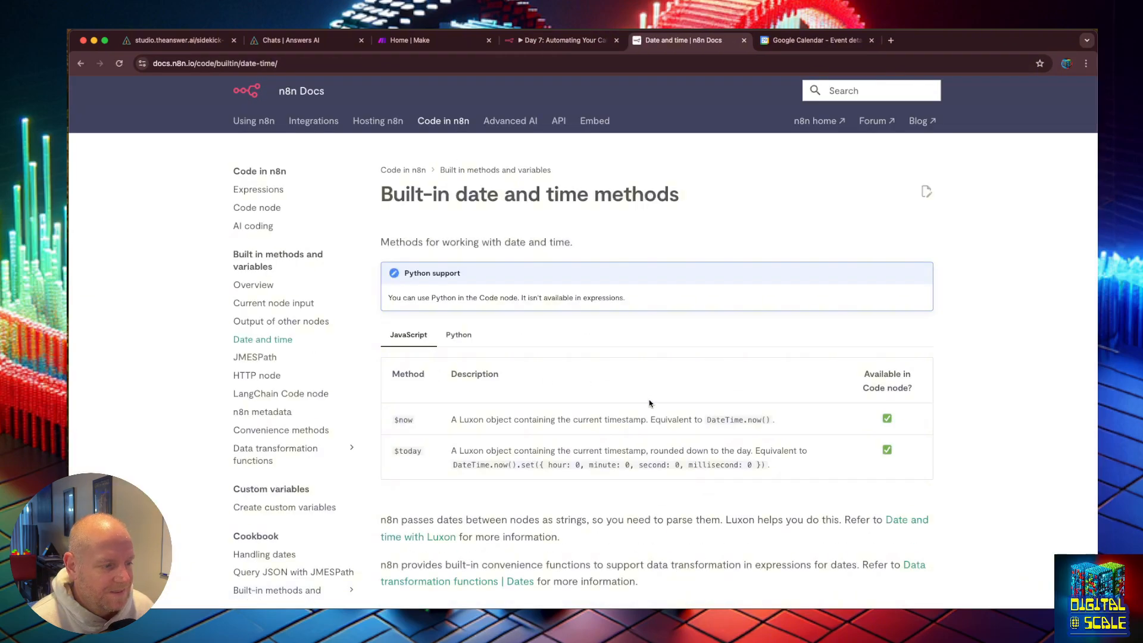
scroll(649, 404, down, 2)
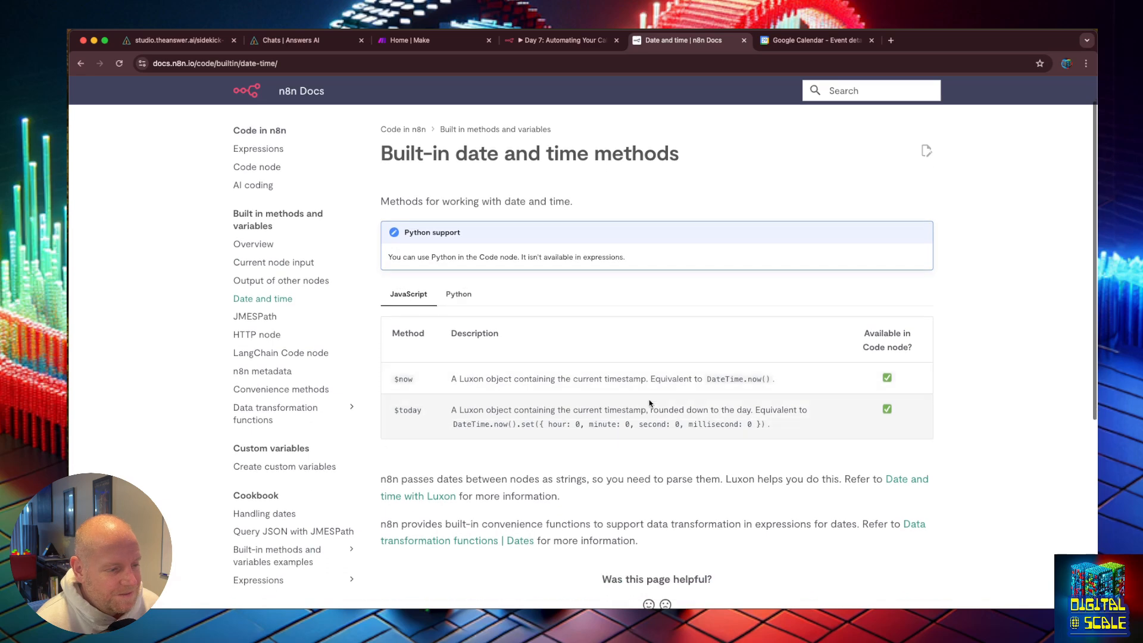
scroll(650, 403, down, 2)
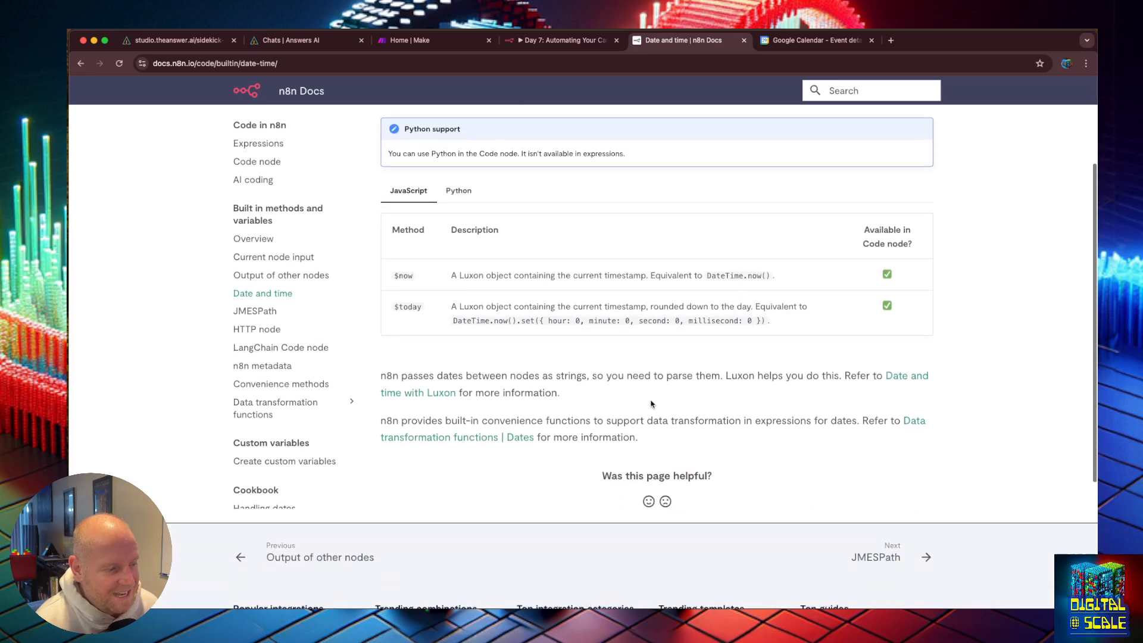
scroll(651, 400, up, 3)
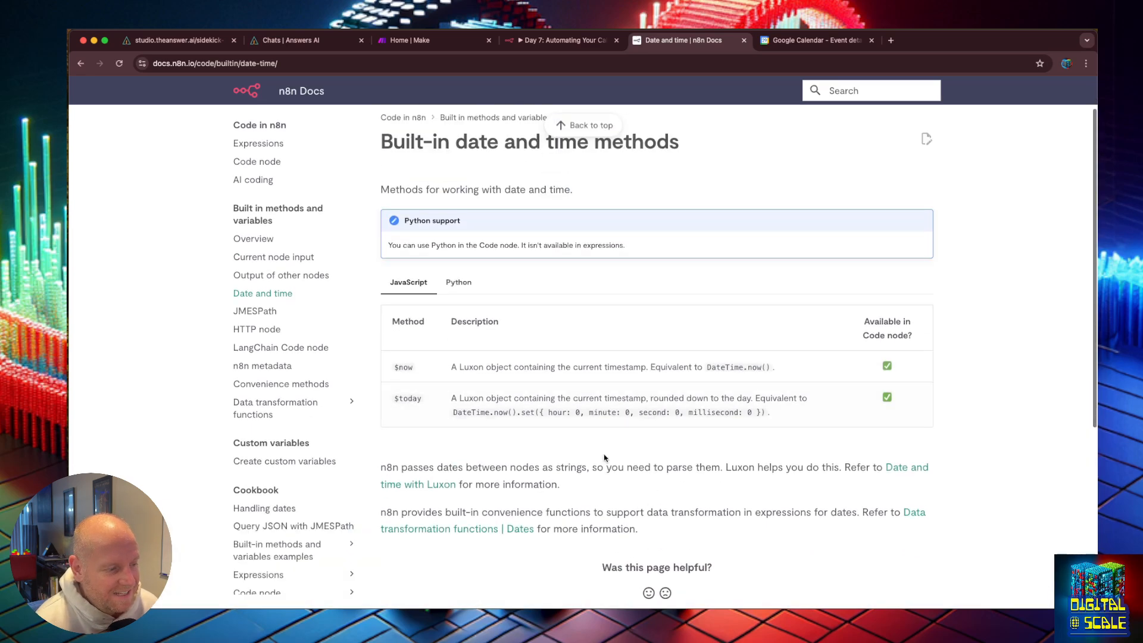
click(435, 487)
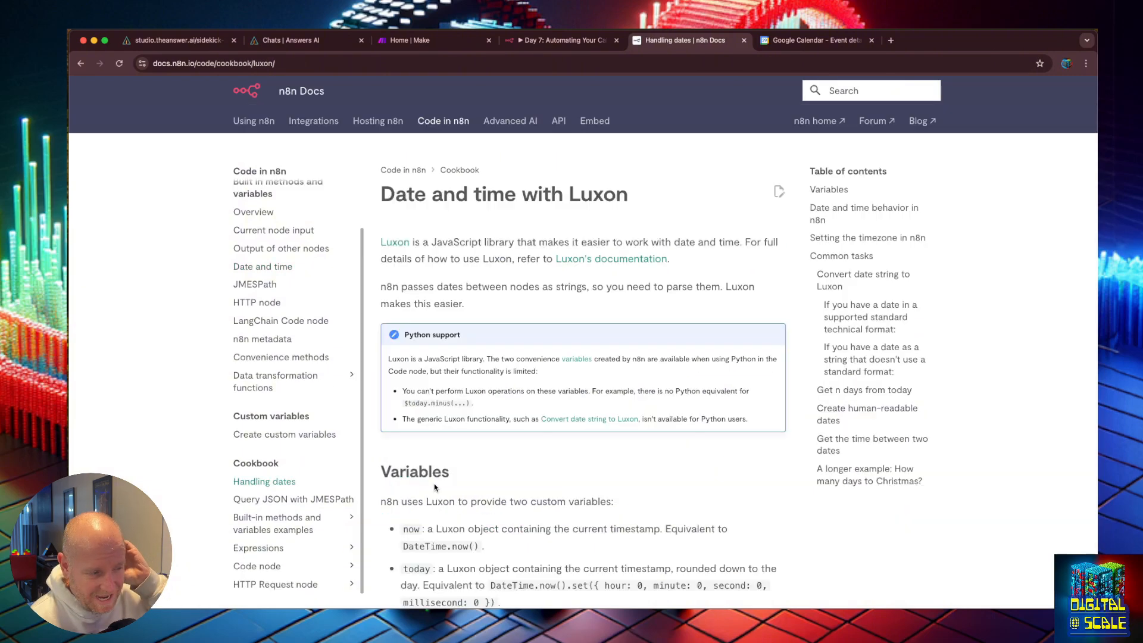
scroll(587, 468, down, 1)
scroll(587, 467, down, 2)
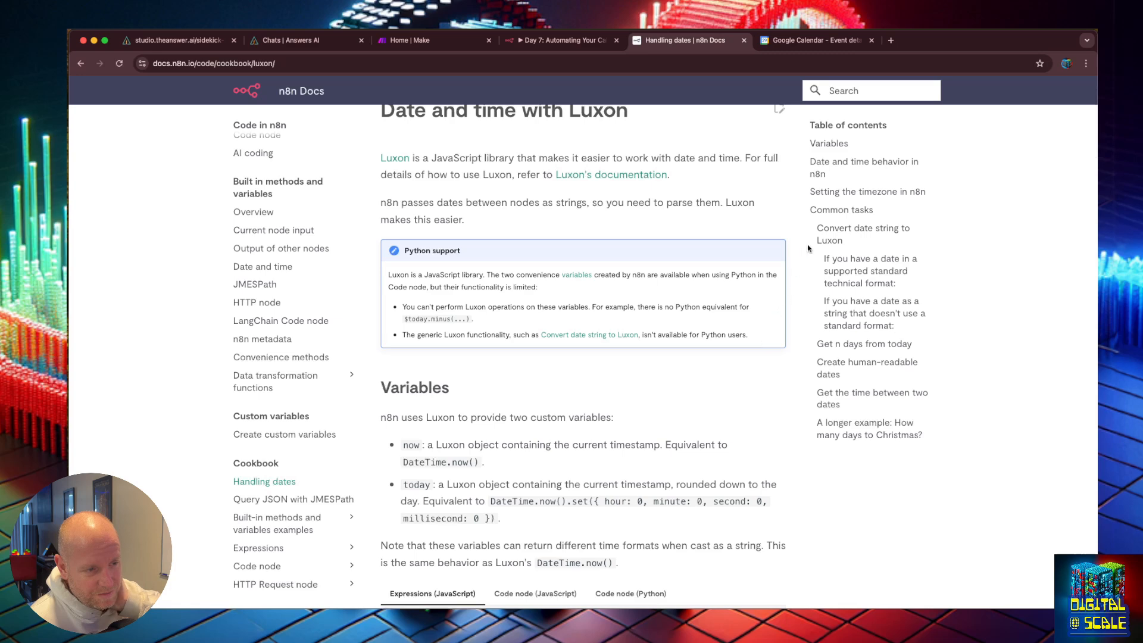
click(834, 235)
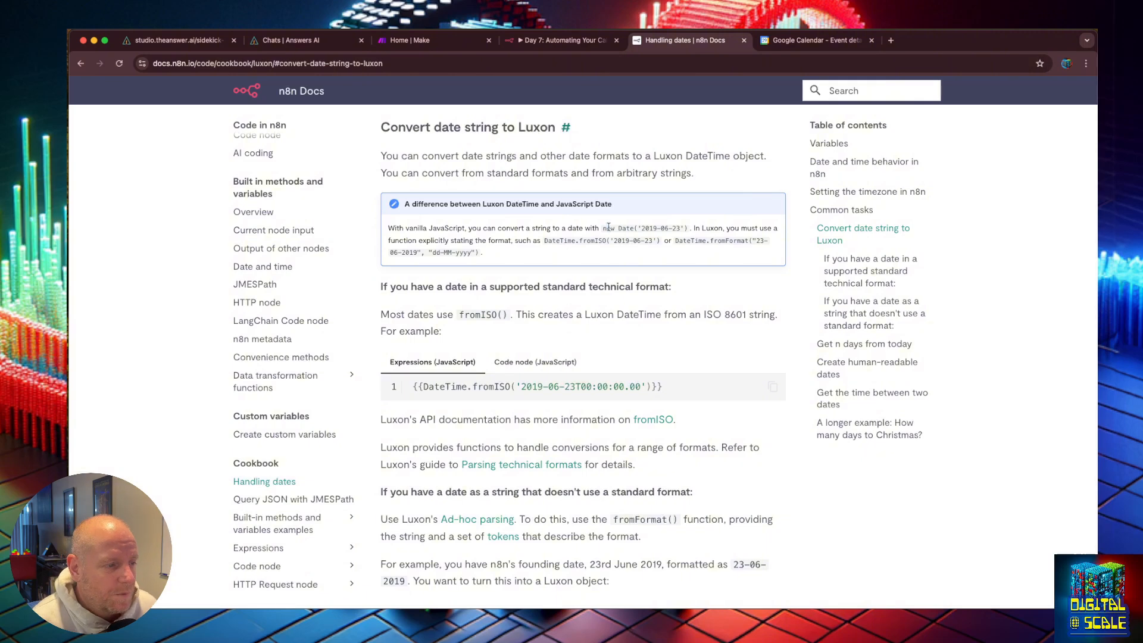
click(559, 42)
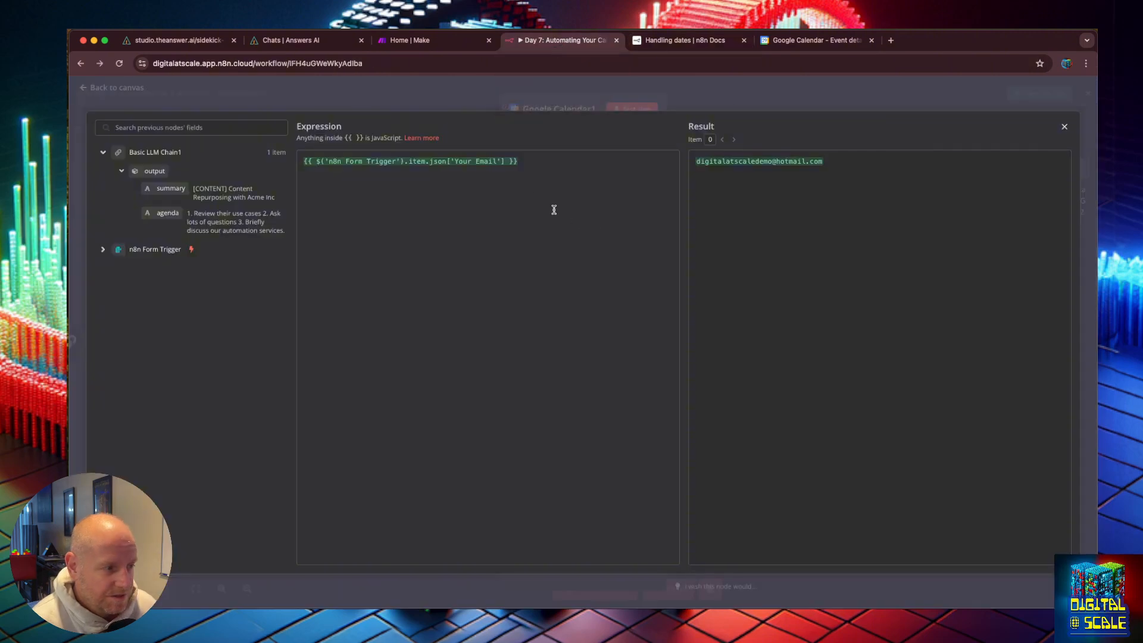
Step: Try wrapping the form field reference in the expression inside new Date( ) with quotes around it
click(316, 161)
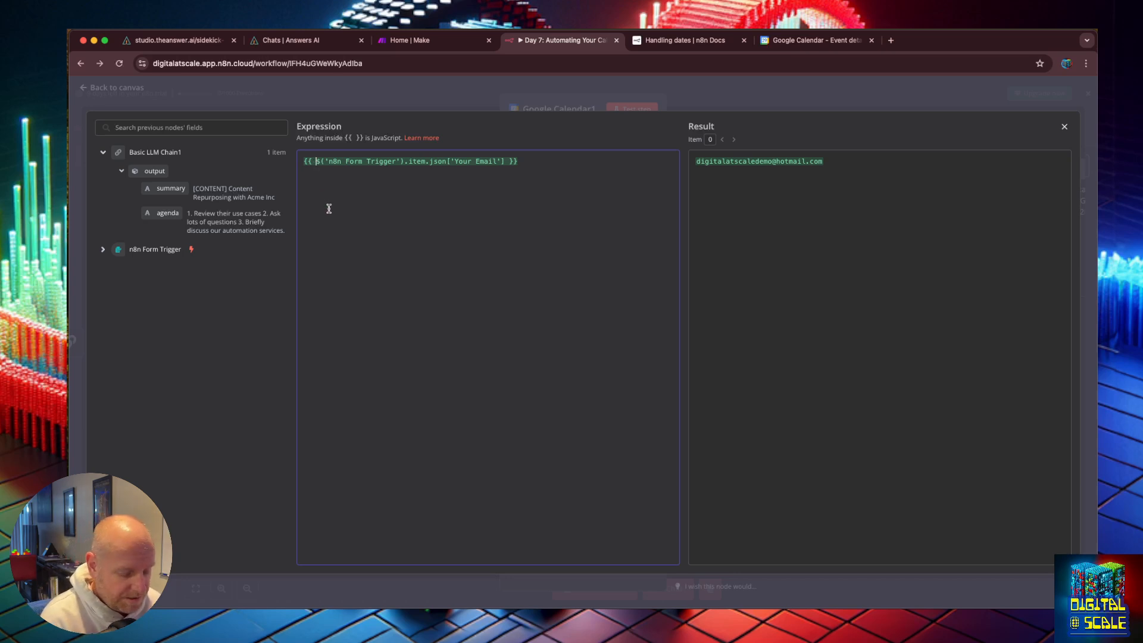
text(new Date()
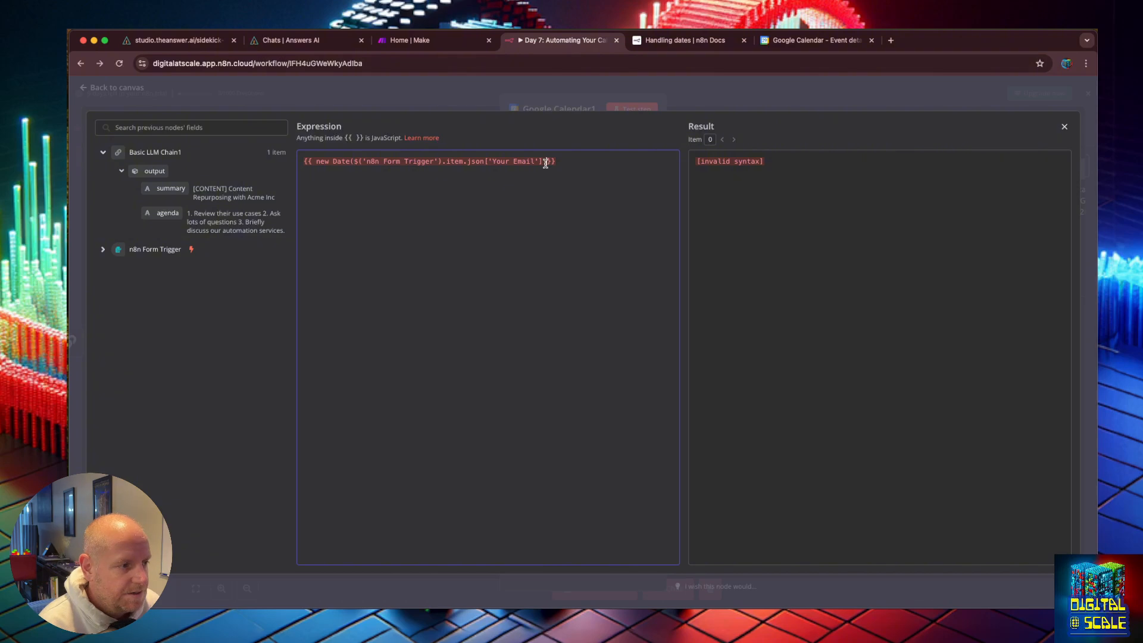
text())
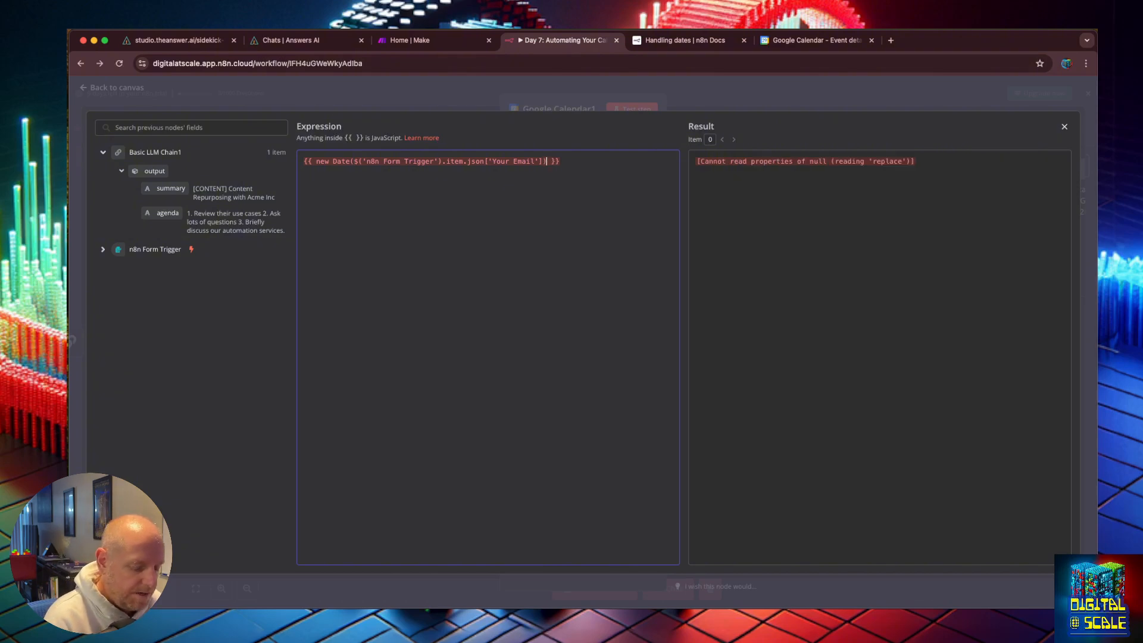
key(Left)
text(')
click(354, 159)
text(')
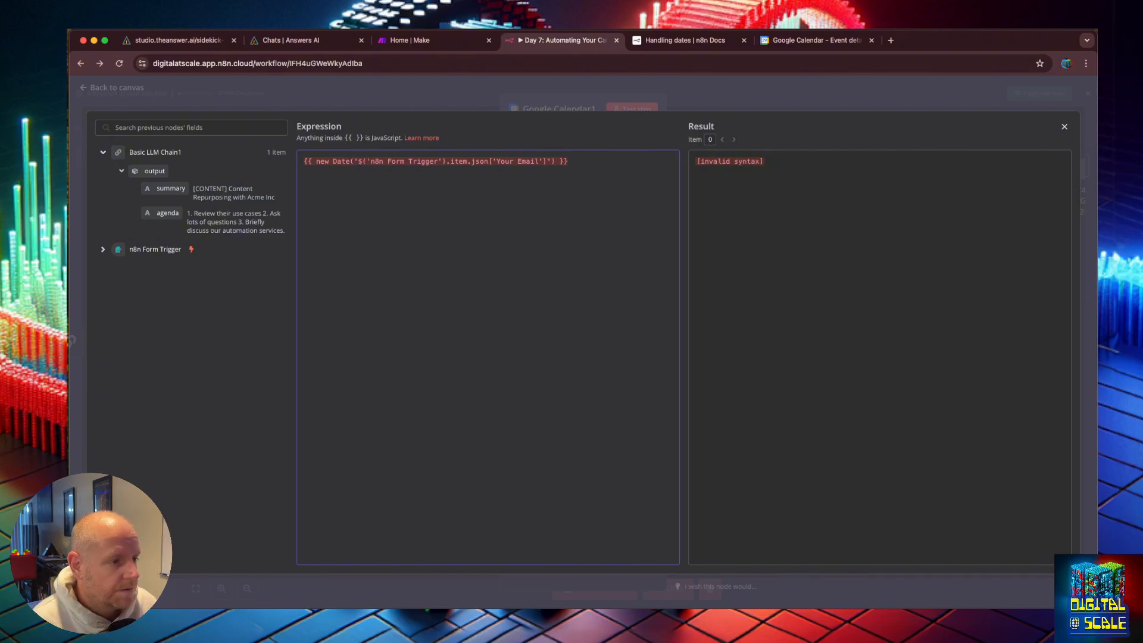
key(BackSpace)
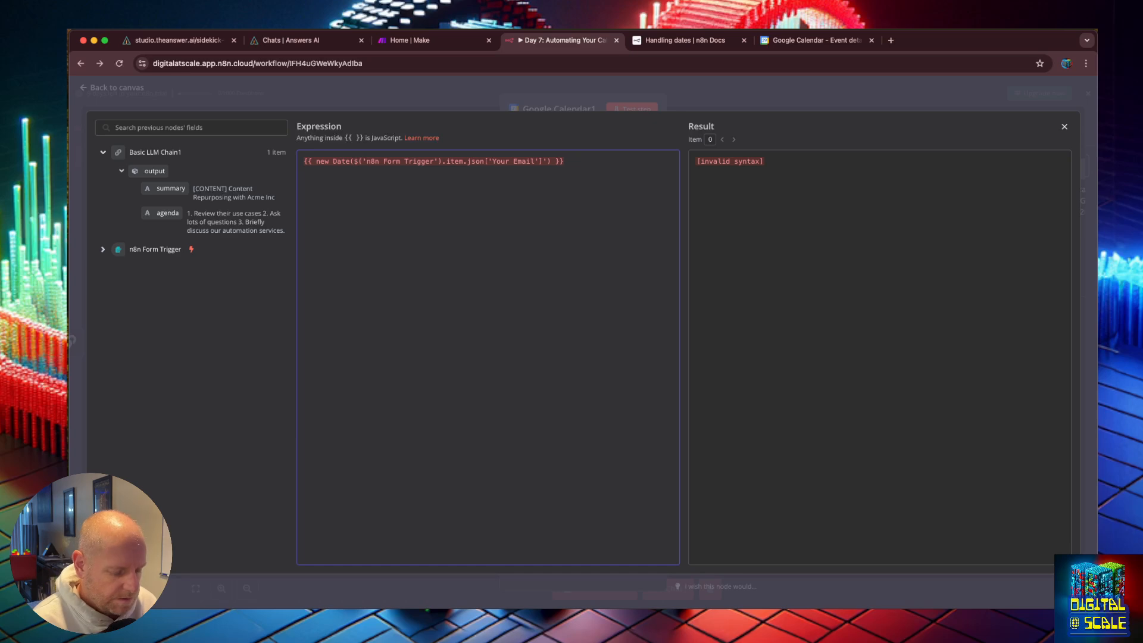
text(")
Step: Copy the DateTime.fromFormat("23-06-2019", "dd-MM-yyyy") example from the docs and replace the whole expression with it
key(ctrl+Tab)
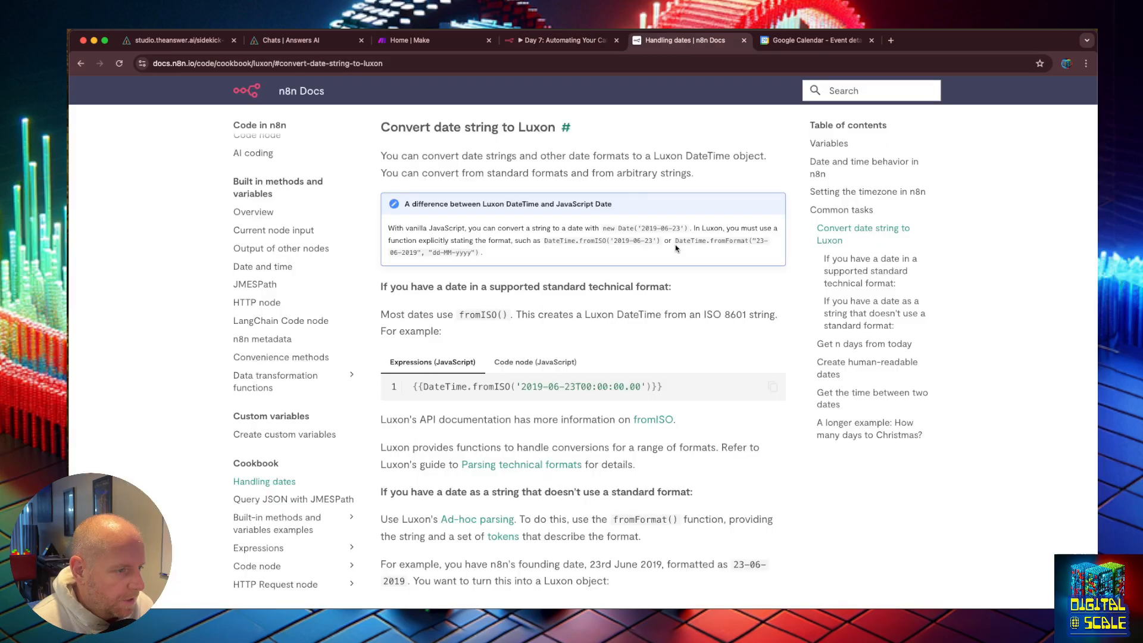
drag(674, 240, 467, 251)
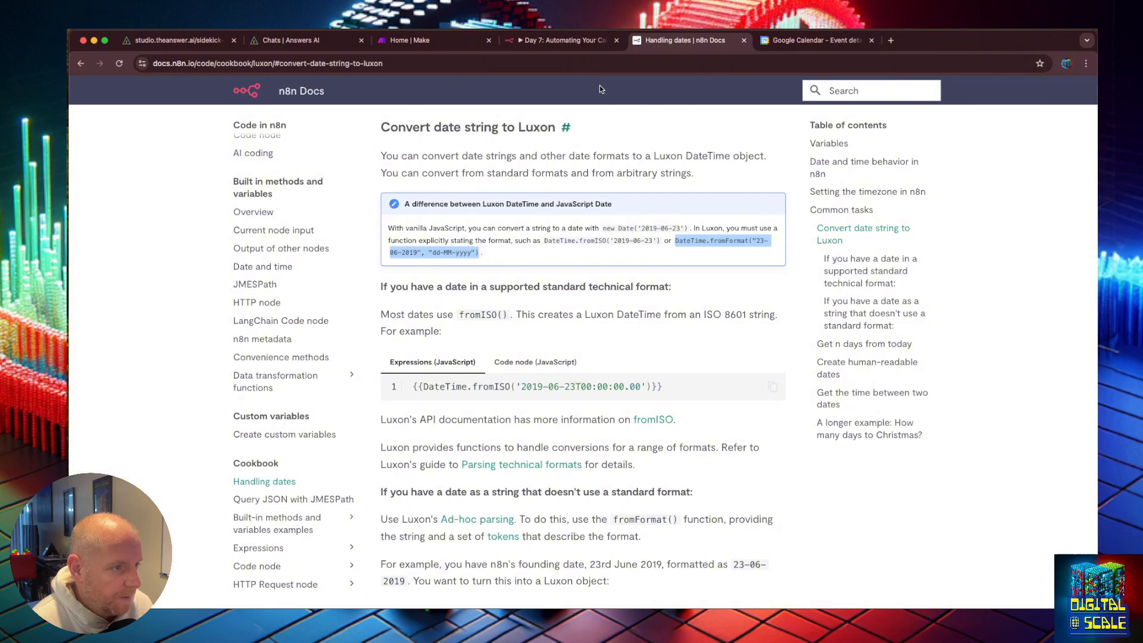
click(801, 42)
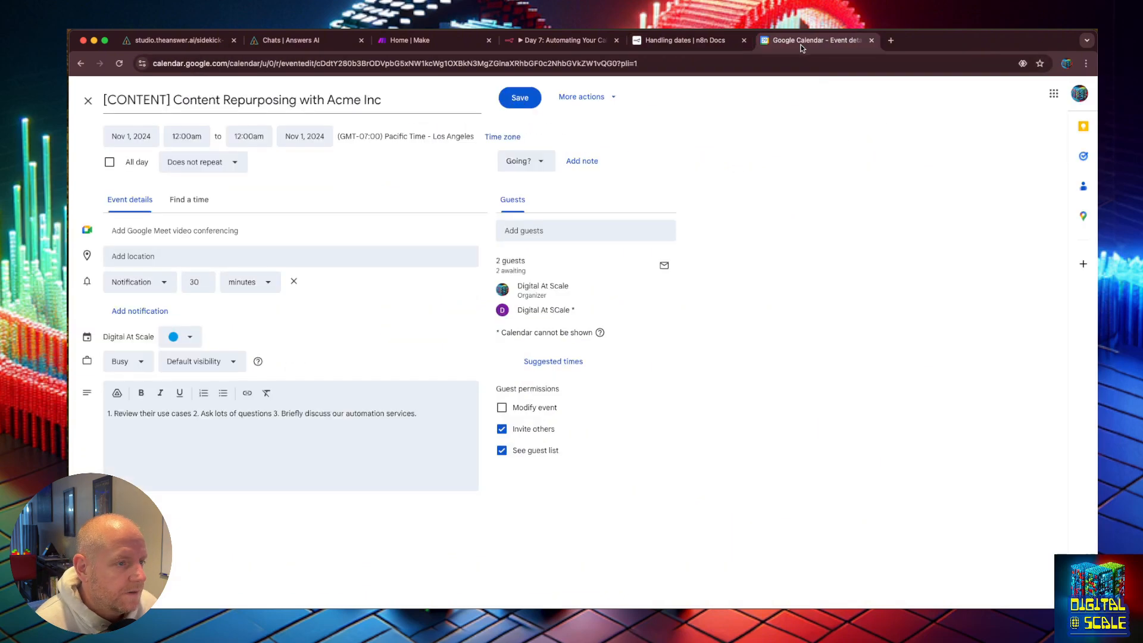
click(581, 42)
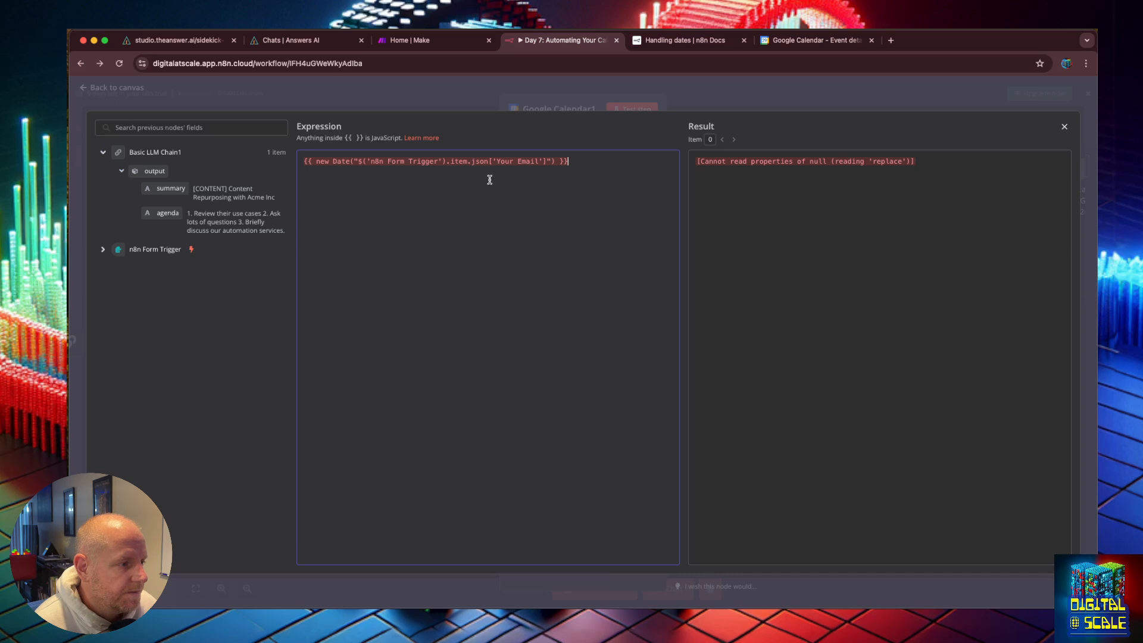
drag(566, 162, 304, 162)
click(341, 162)
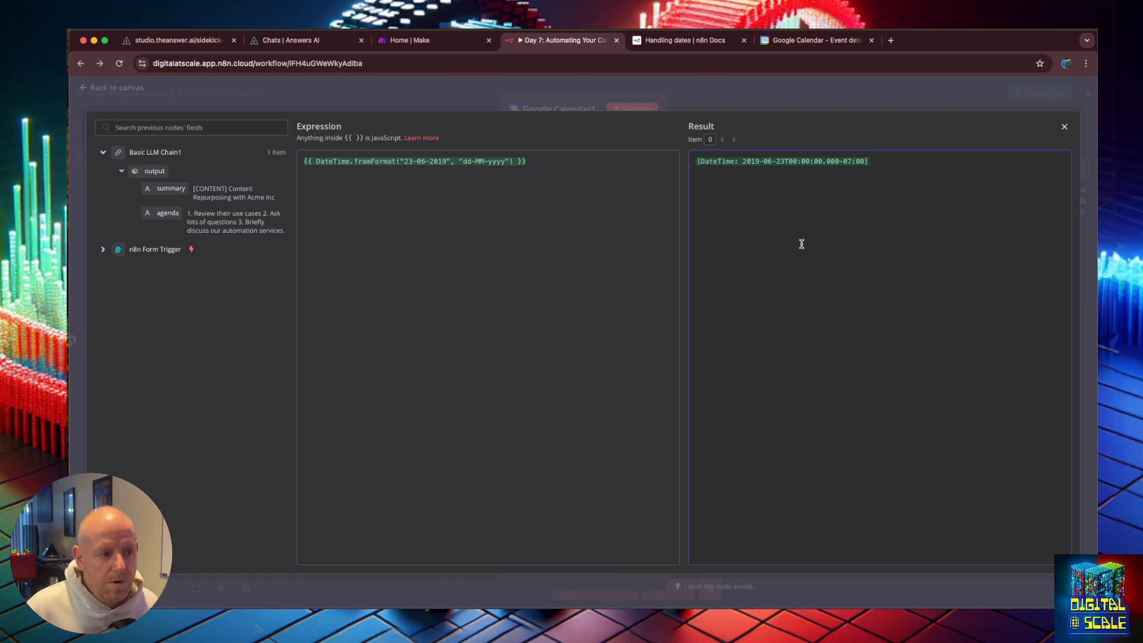
Step: Search the web for unix date formats and open the Linux date command format options reference
click(433, 161)
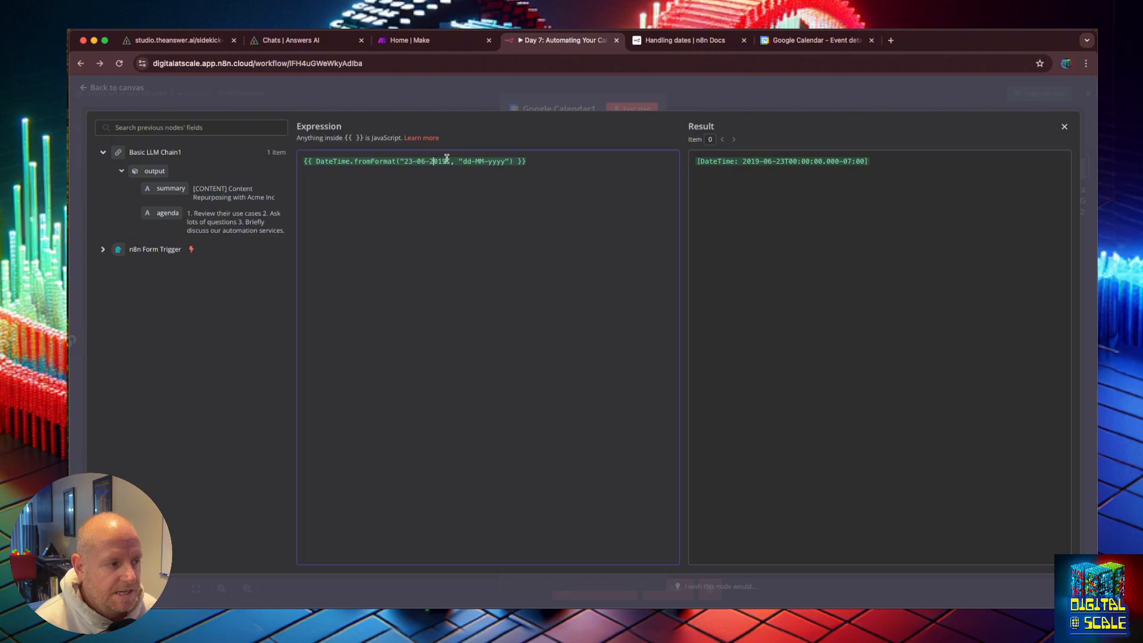
drag(446, 160, 425, 162)
click(426, 164)
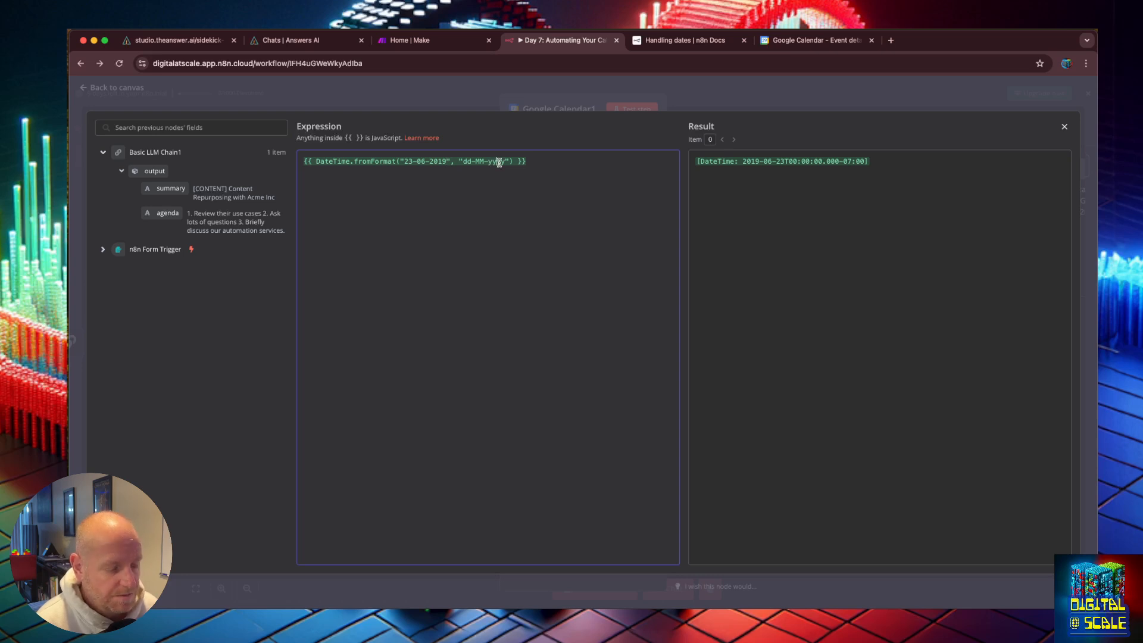
key(super+t)
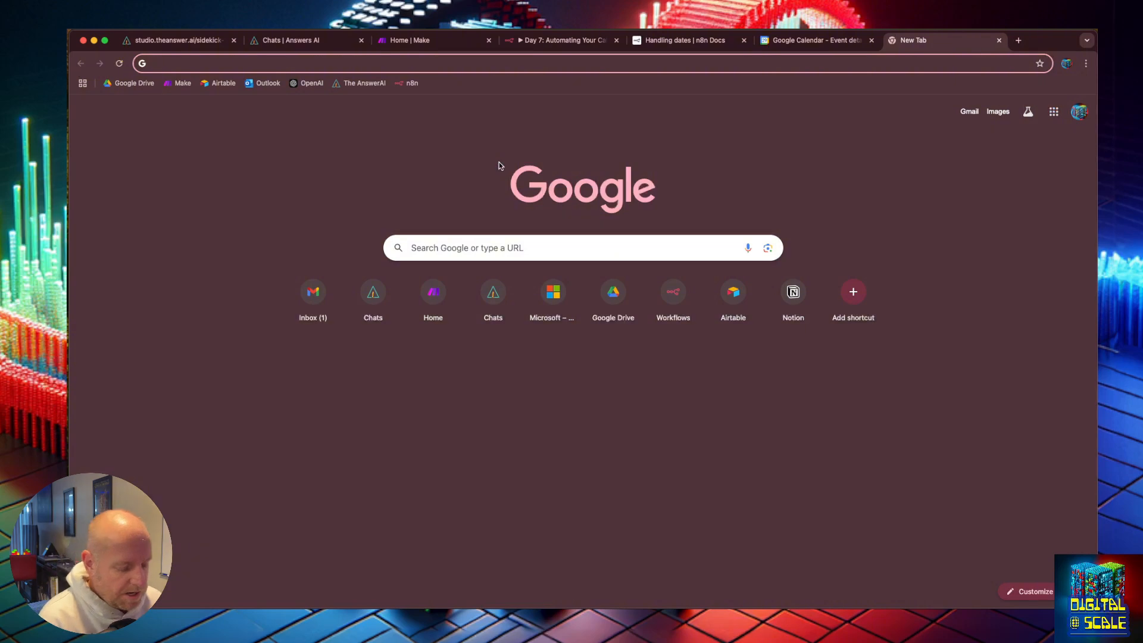
text(unix date formats)
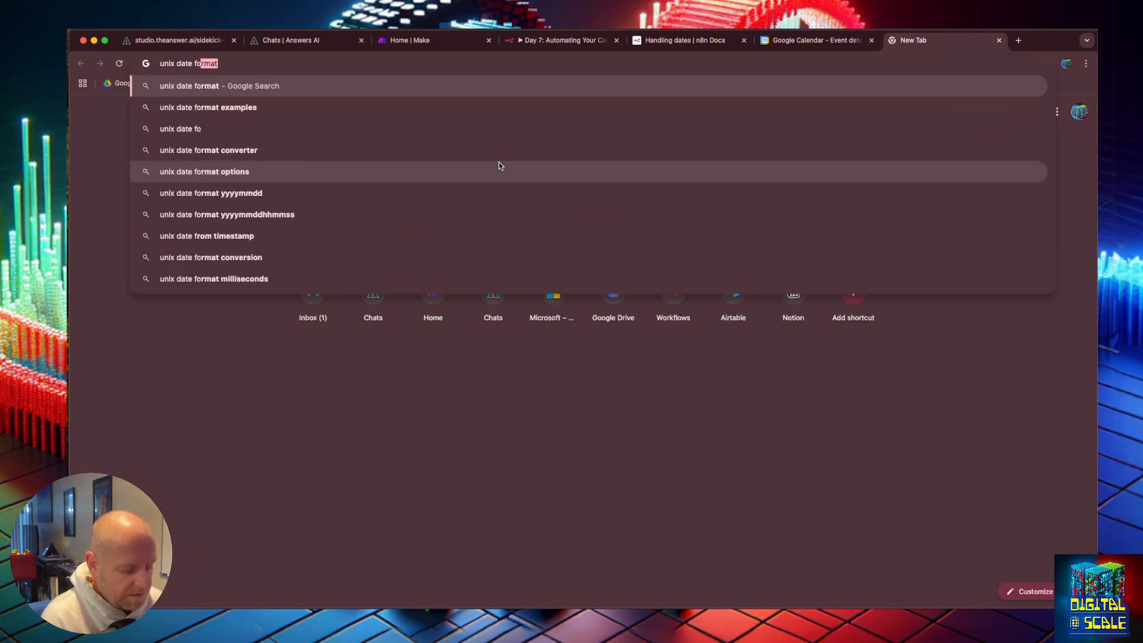
key(Return)
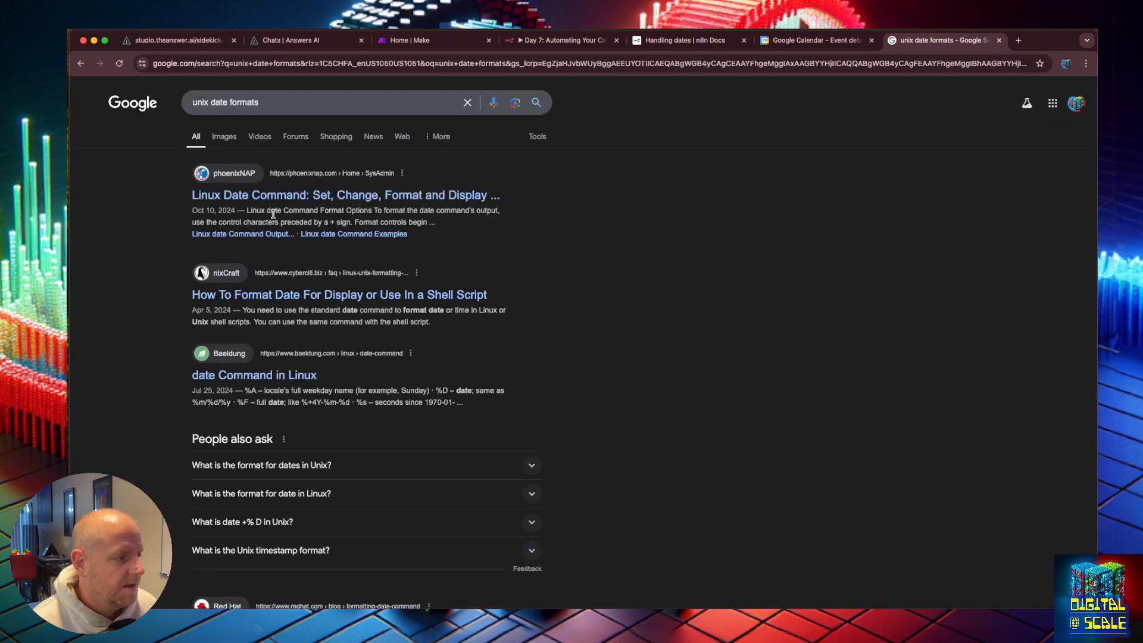
click(278, 199)
scroll(596, 233, down, 20)
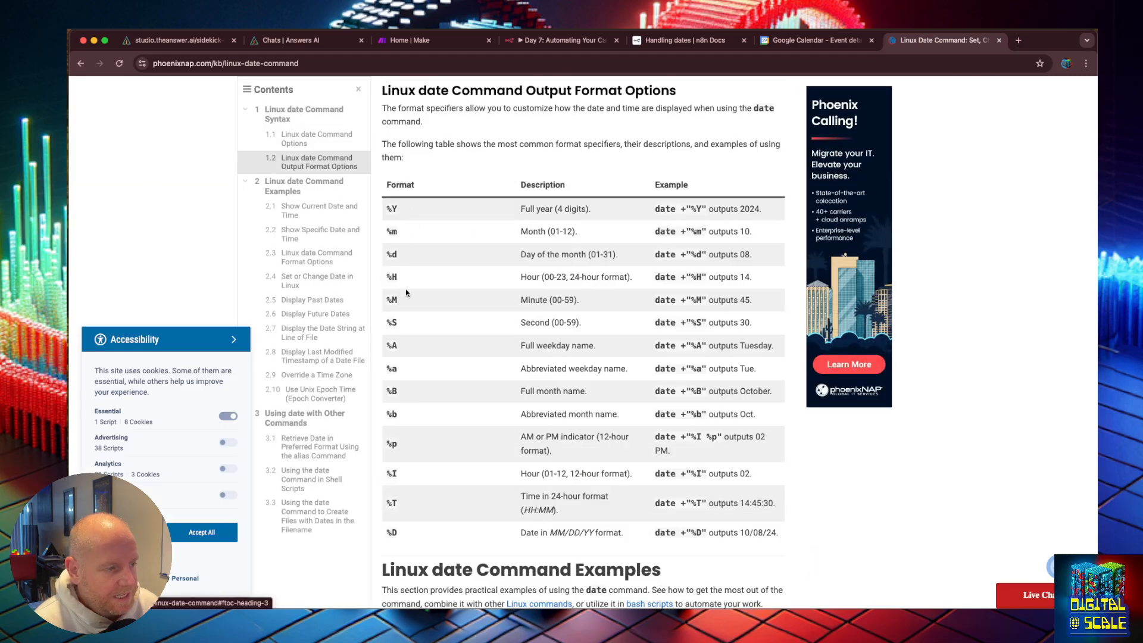
scroll(406, 296, down, 1)
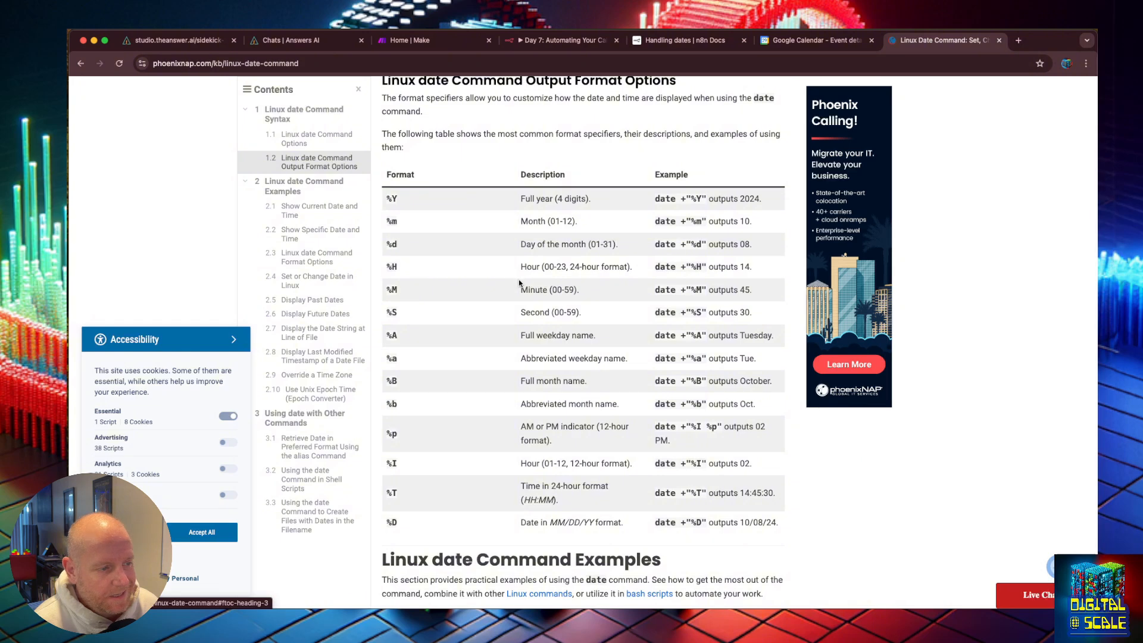
Step: Ask the Basic Conversation chat for a unix date format matching the type Jan 21, 2024
click(308, 48)
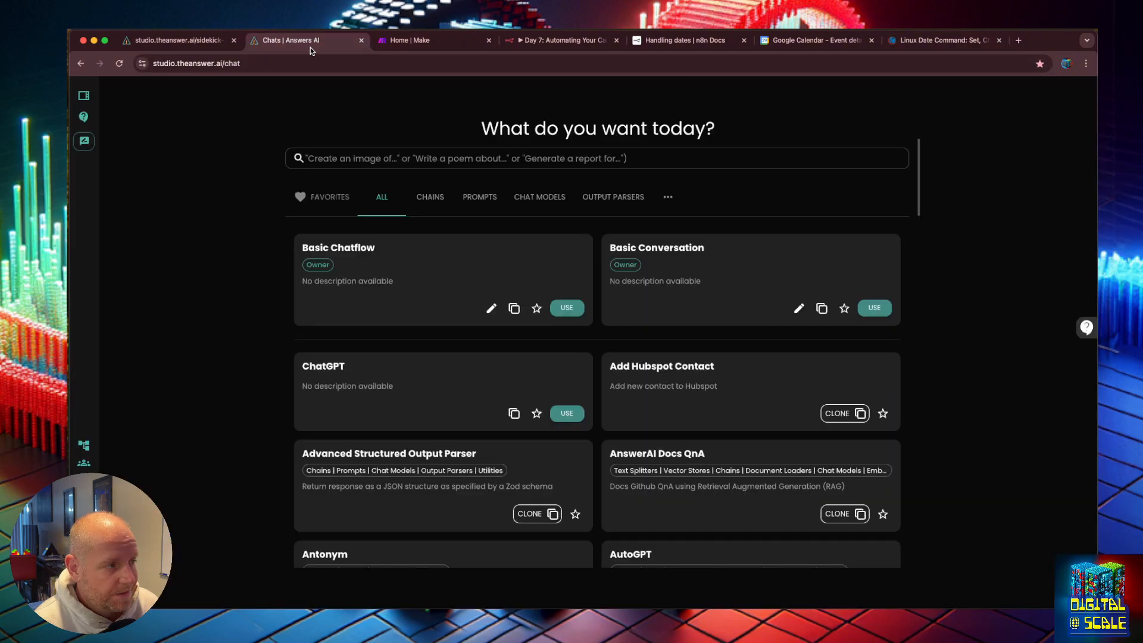
click(617, 257)
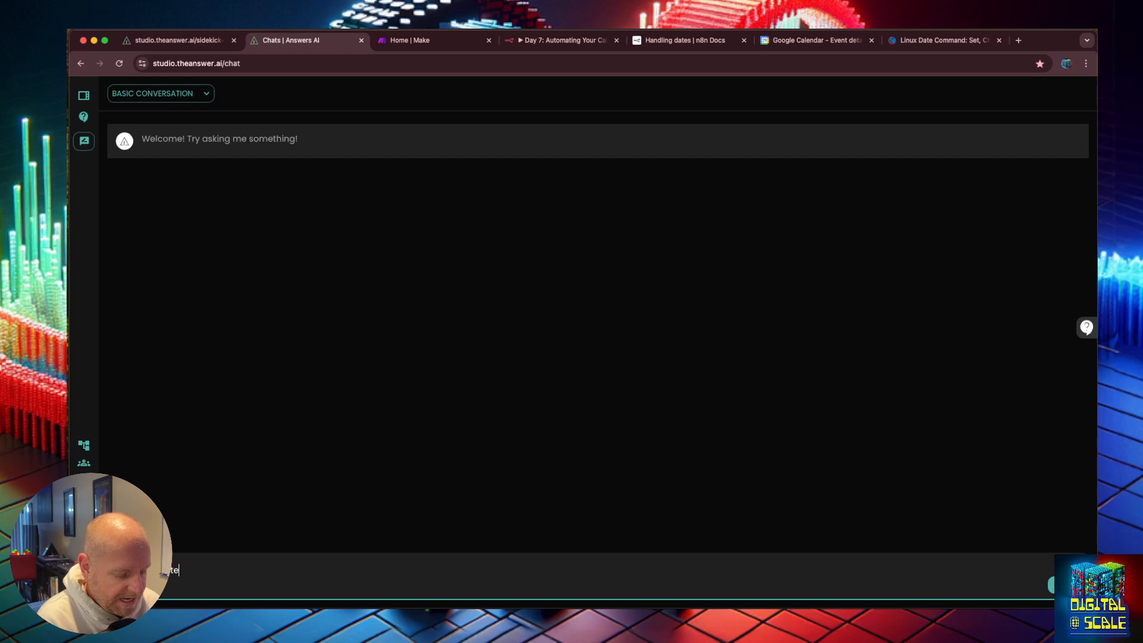
text(r)
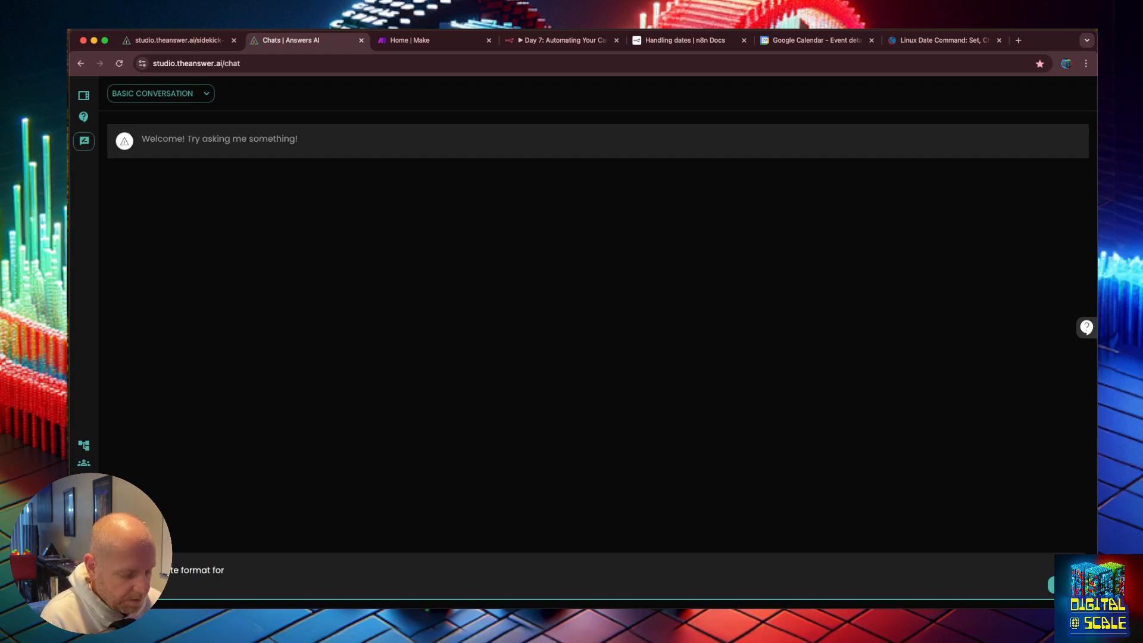
text(mat in un)
key(BackSpace)
key(BackSpace)
text(in unix that)
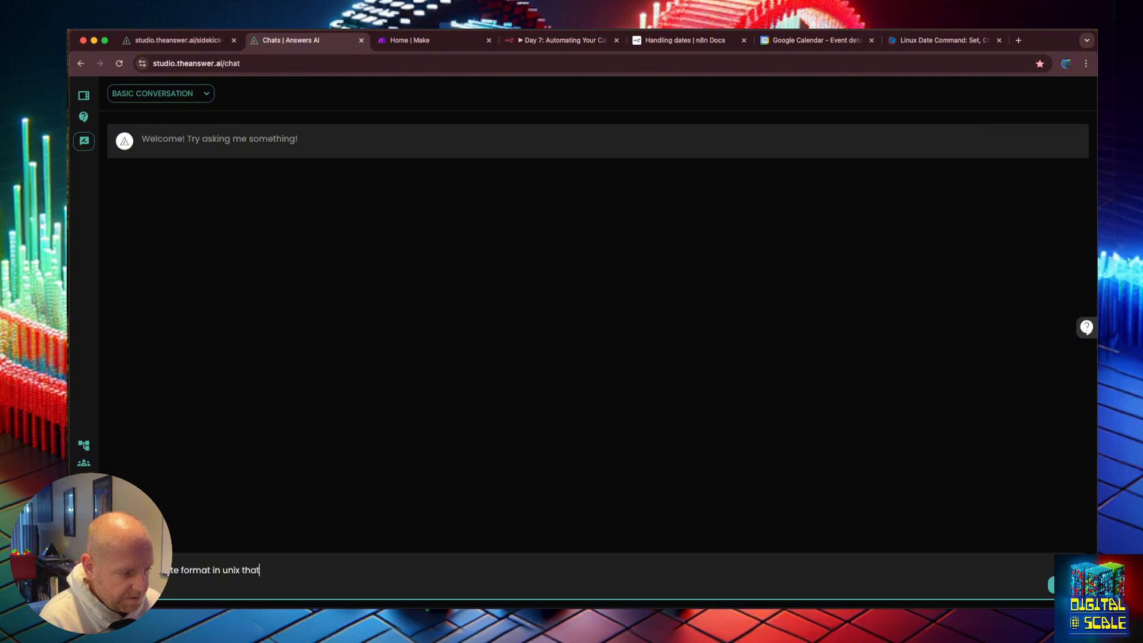
text( is this type Jan 21, 2024)
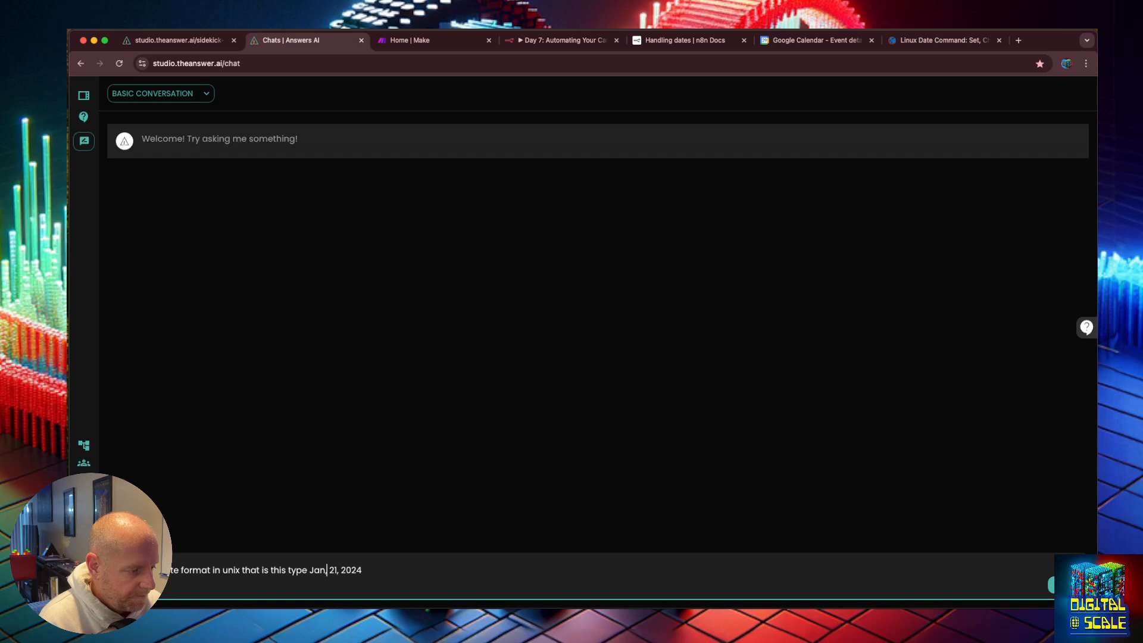
key(Return)
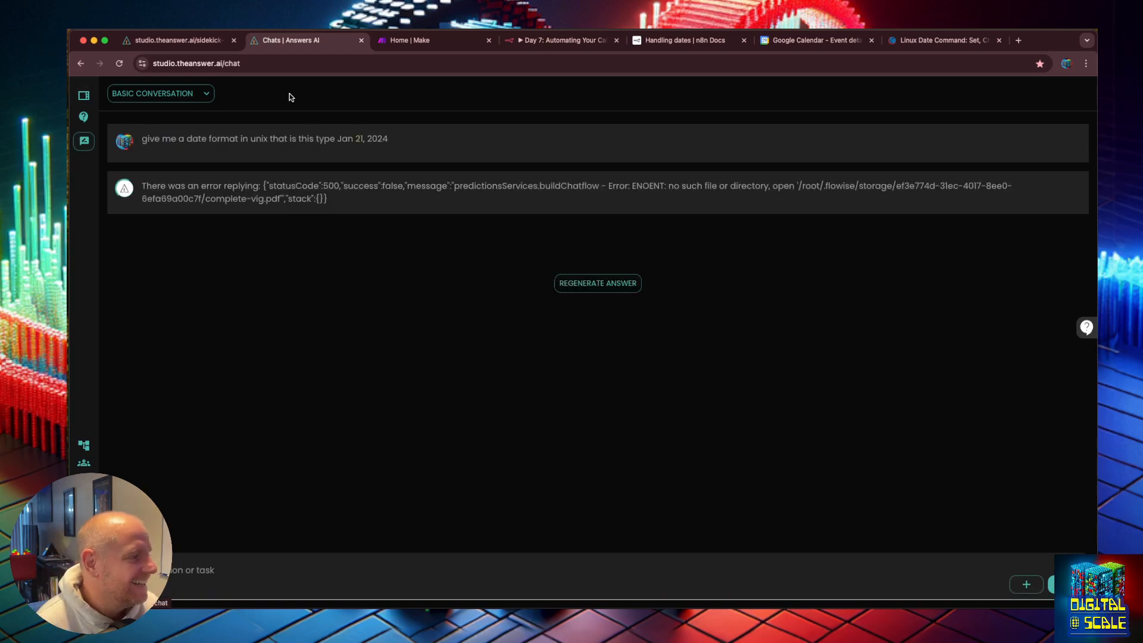
Step: Resend the same date format question to the ChatGPT chatflow
key(super+t)
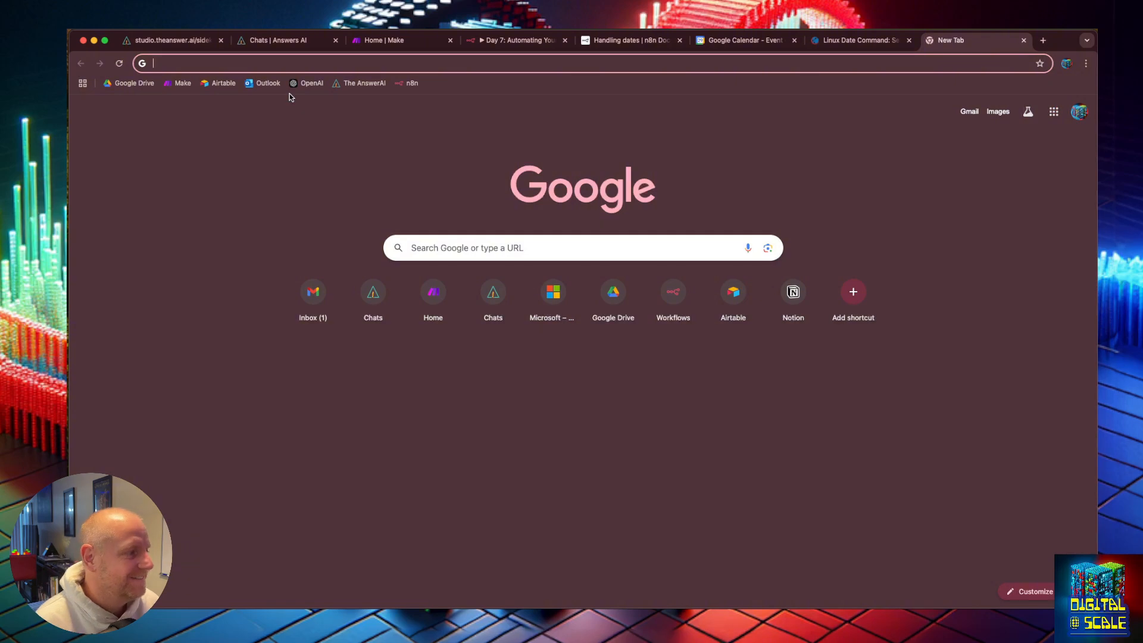
key(super+2)
drag(392, 137, 147, 136)
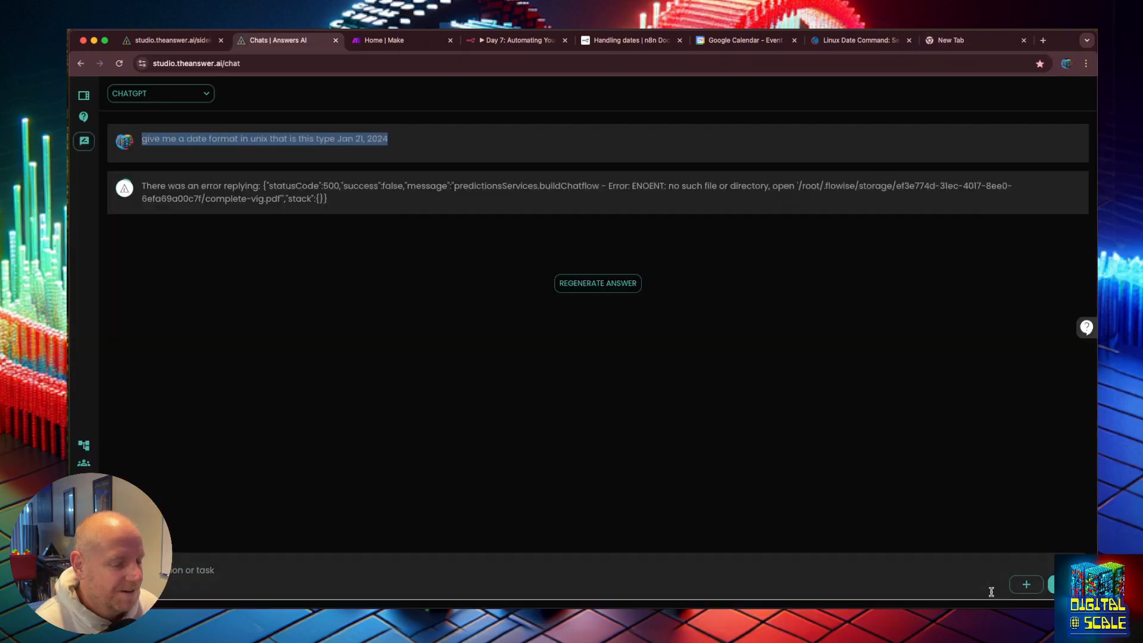
click(1026, 584)
text(give me a date format in unix that is this type Jan 21, 2024)
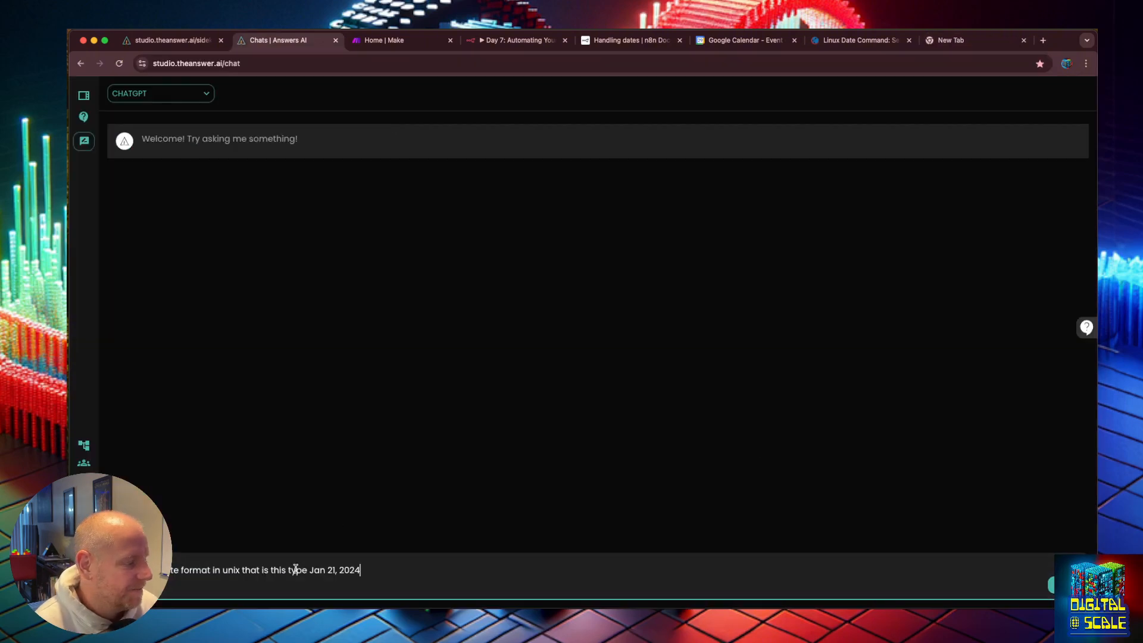
key(Return)
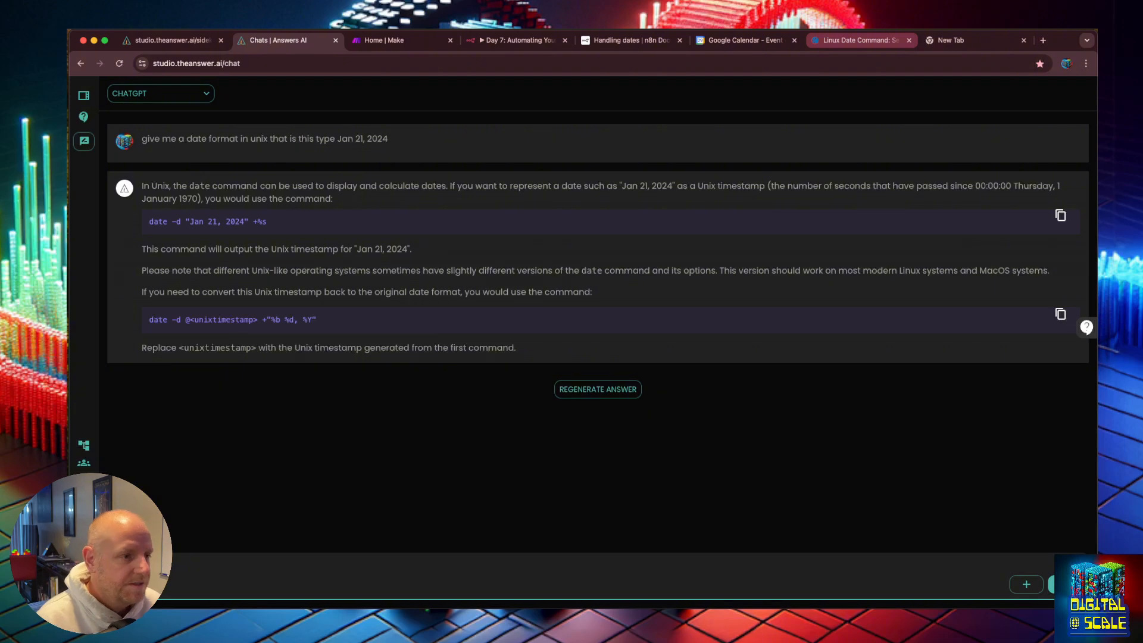
Step: Ask the chat what the format is to create Jan 21, 2024 and select its toFormat example
click(641, 42)
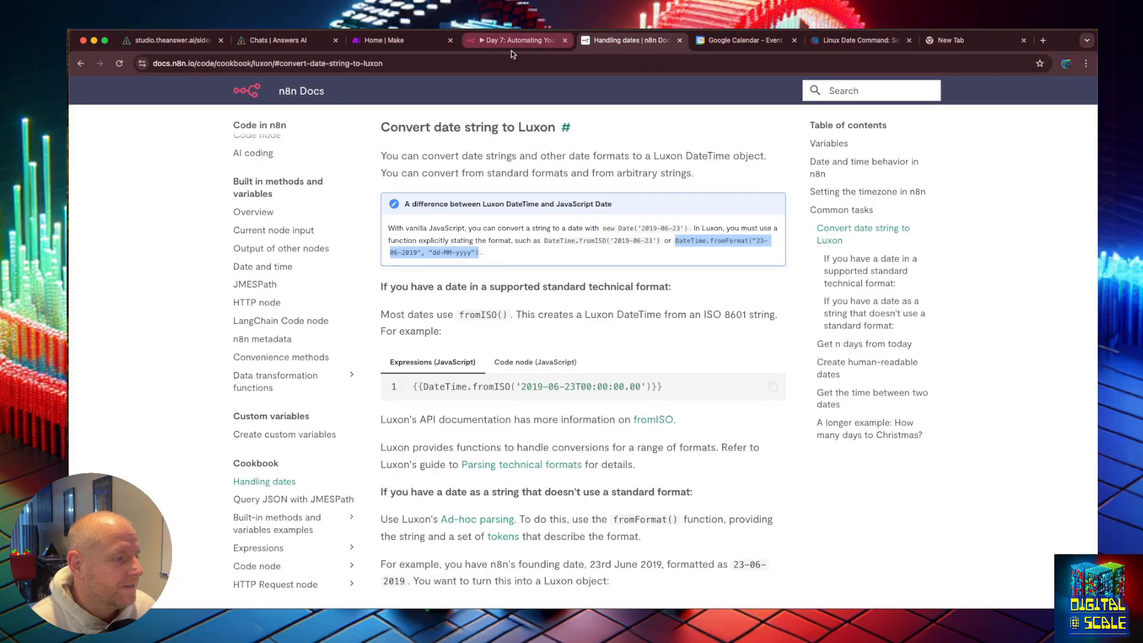
double_click(712, 228)
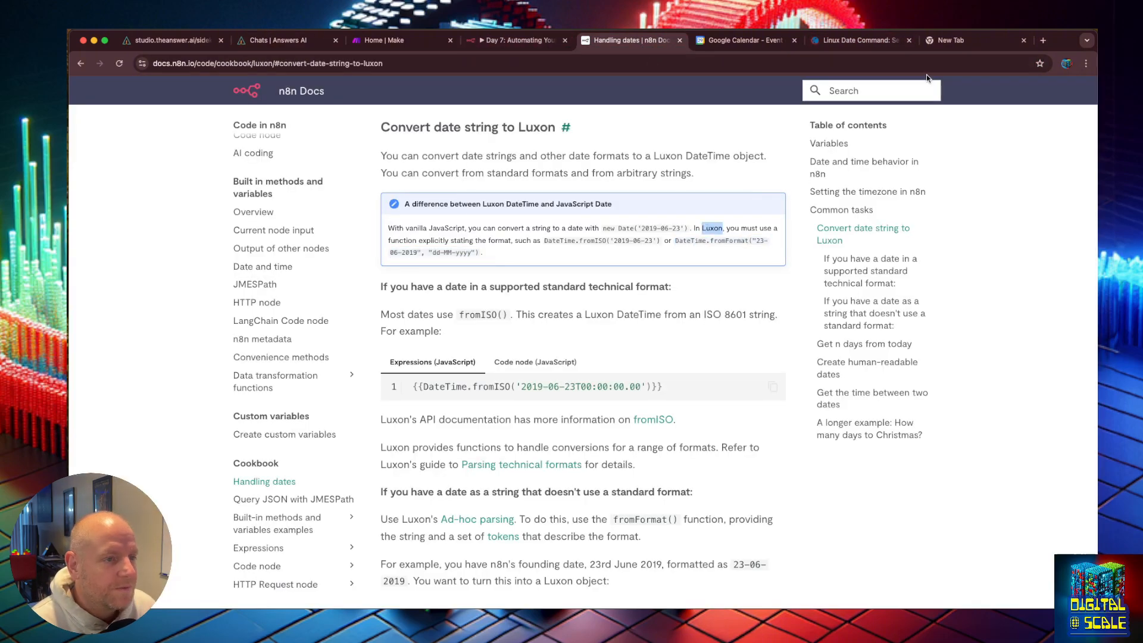
click(277, 40)
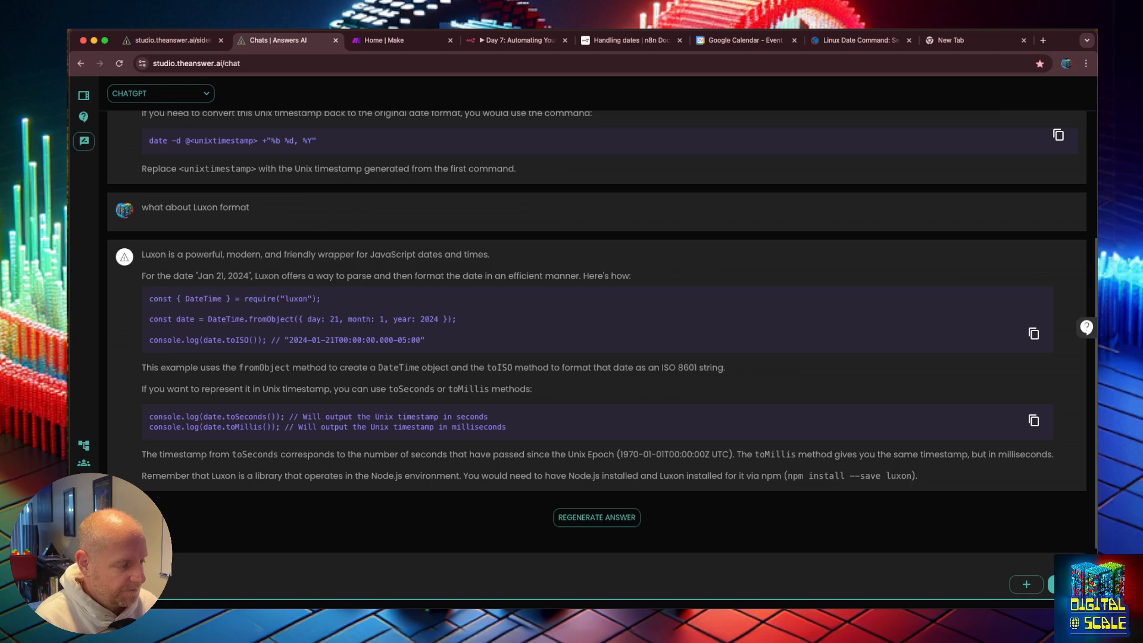
text(reate)
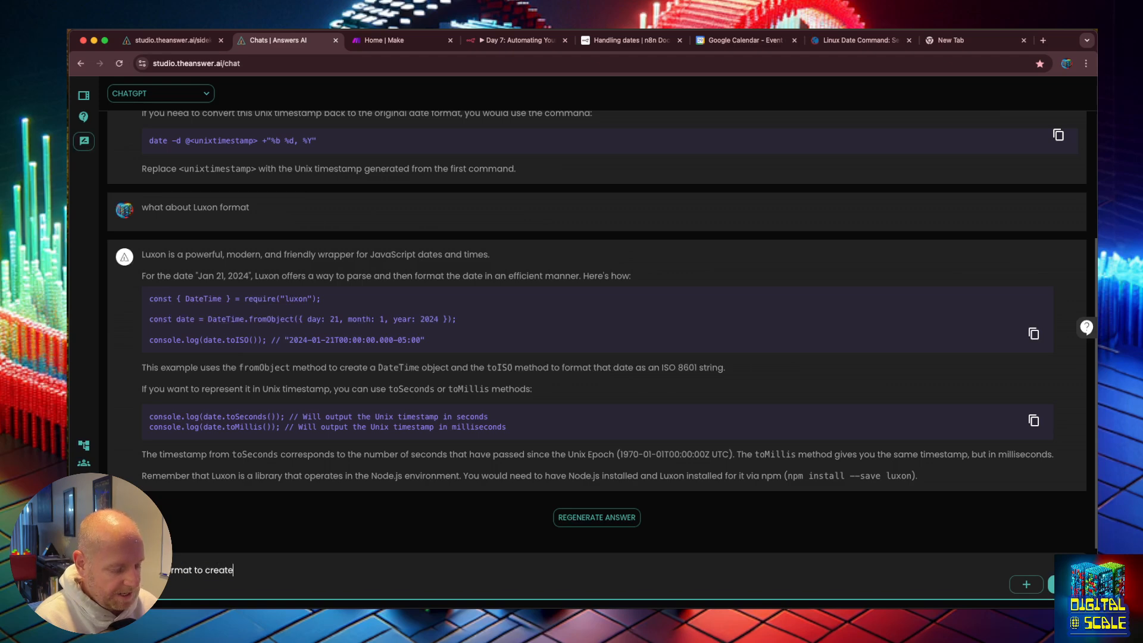
text( Jan 21, 2)
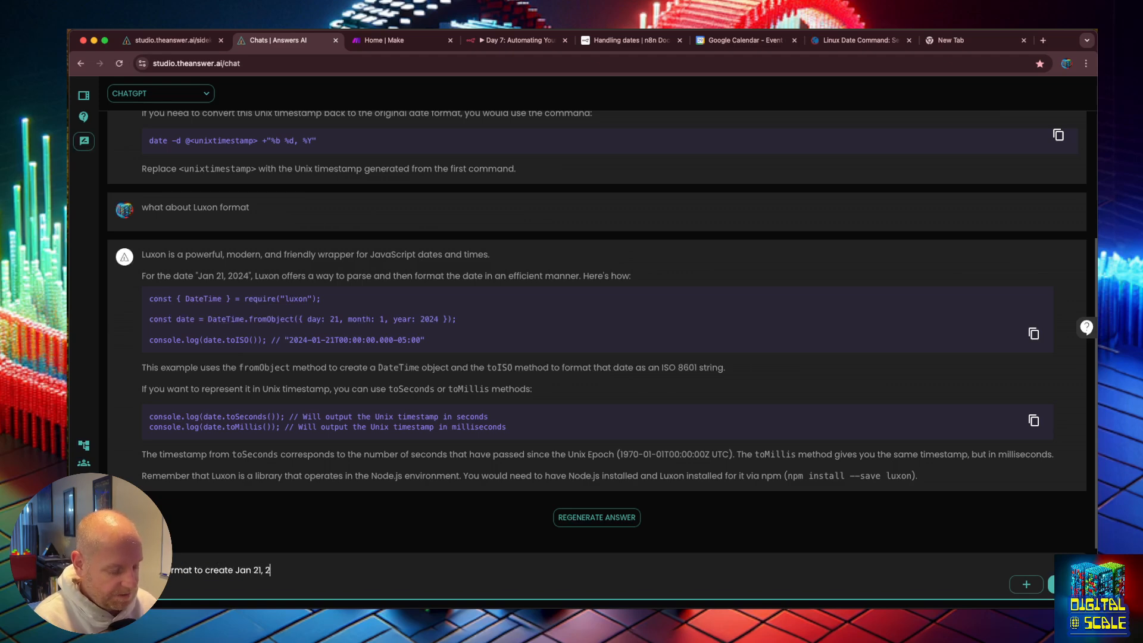
text(024)
key(Return)
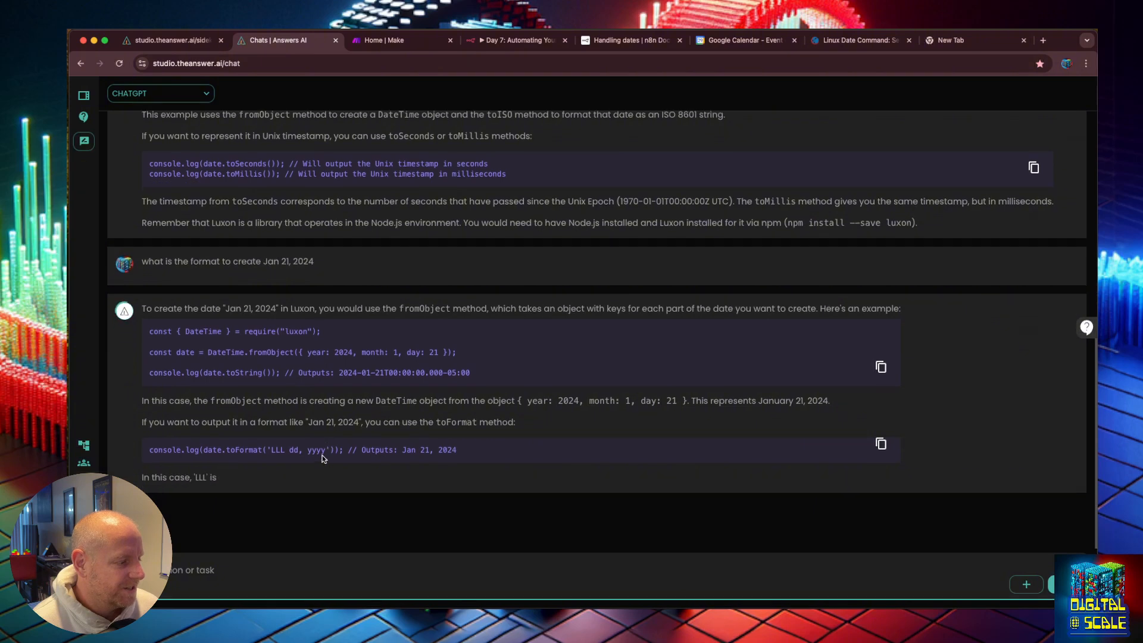
drag(271, 447, 318, 445)
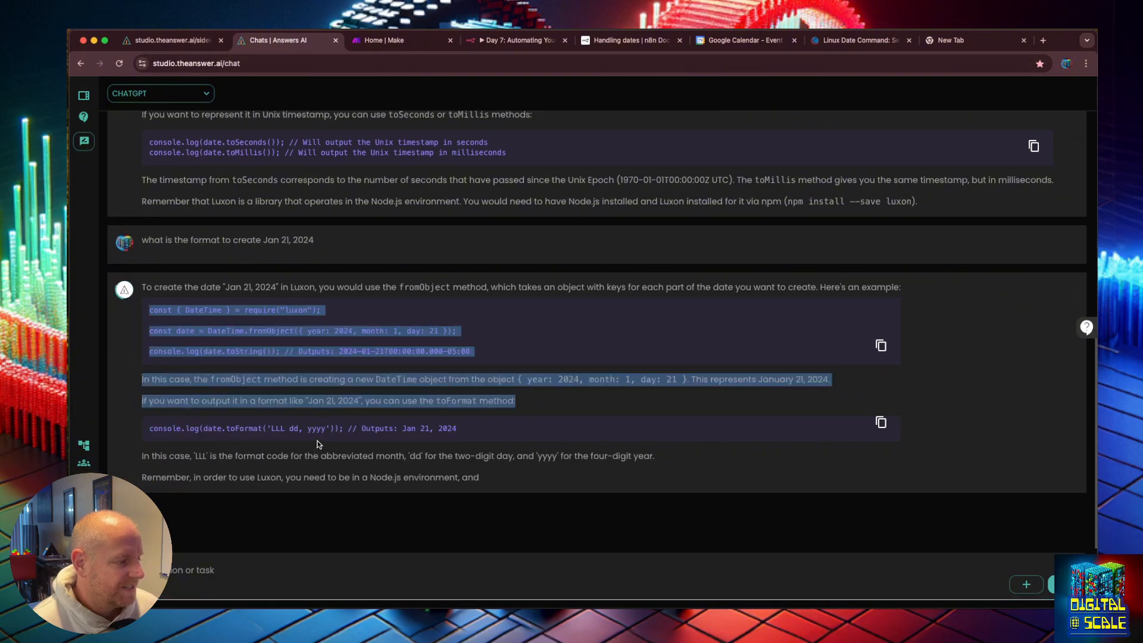
click(318, 444)
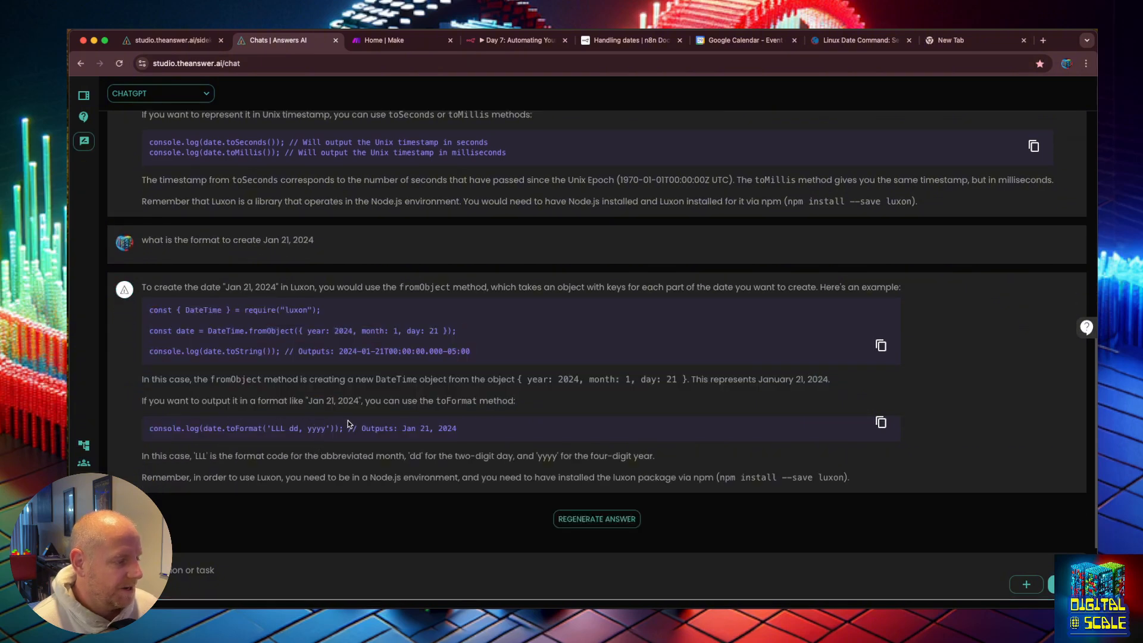
drag(330, 428, 200, 425)
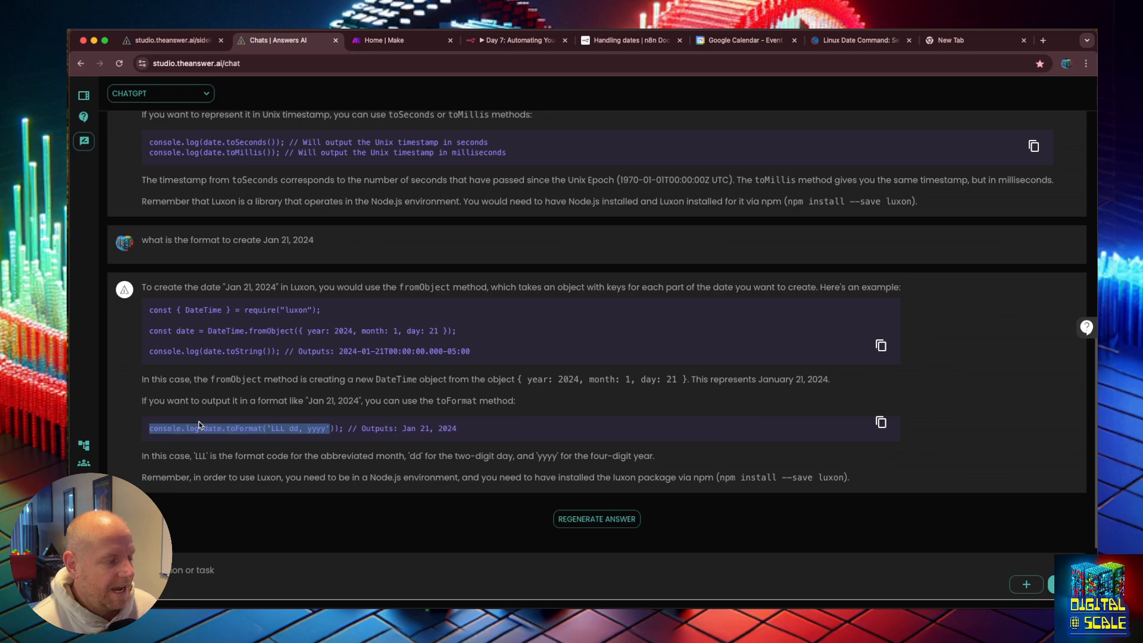
Step: Reopen the attendee expression in the full editor and change its format string to yyyy-MM-DD
click(489, 42)
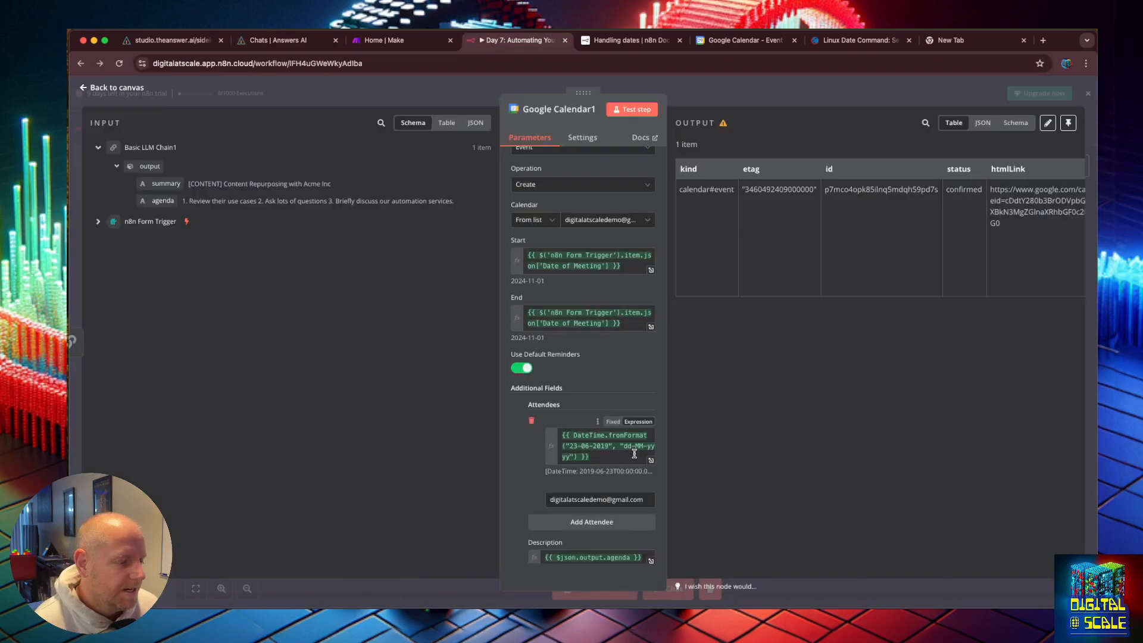
click(98, 222)
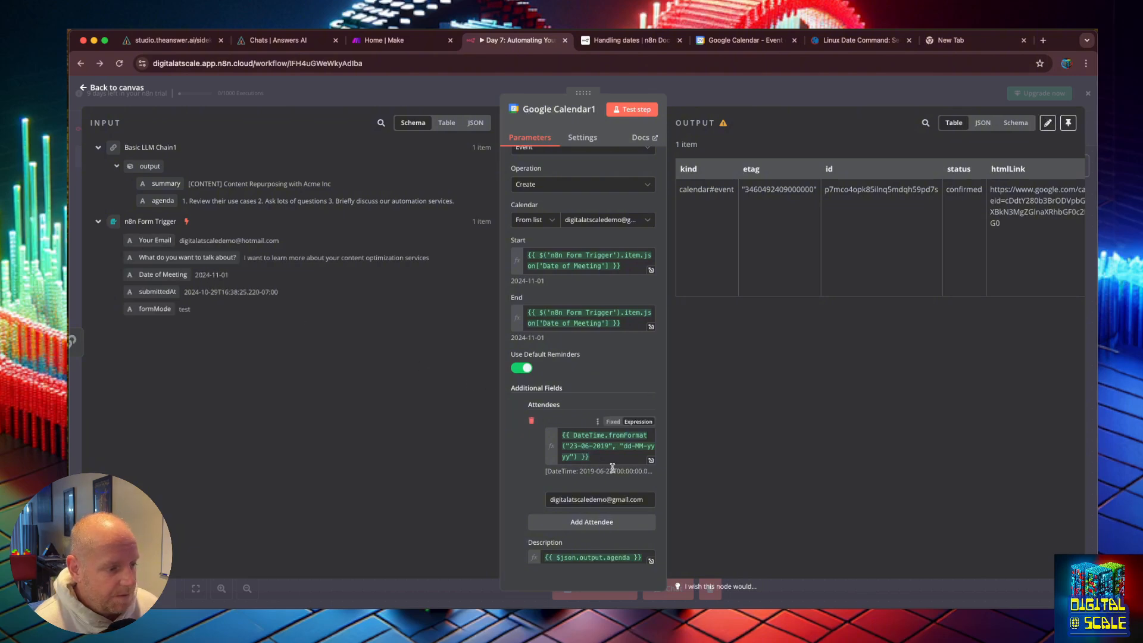
click(650, 460)
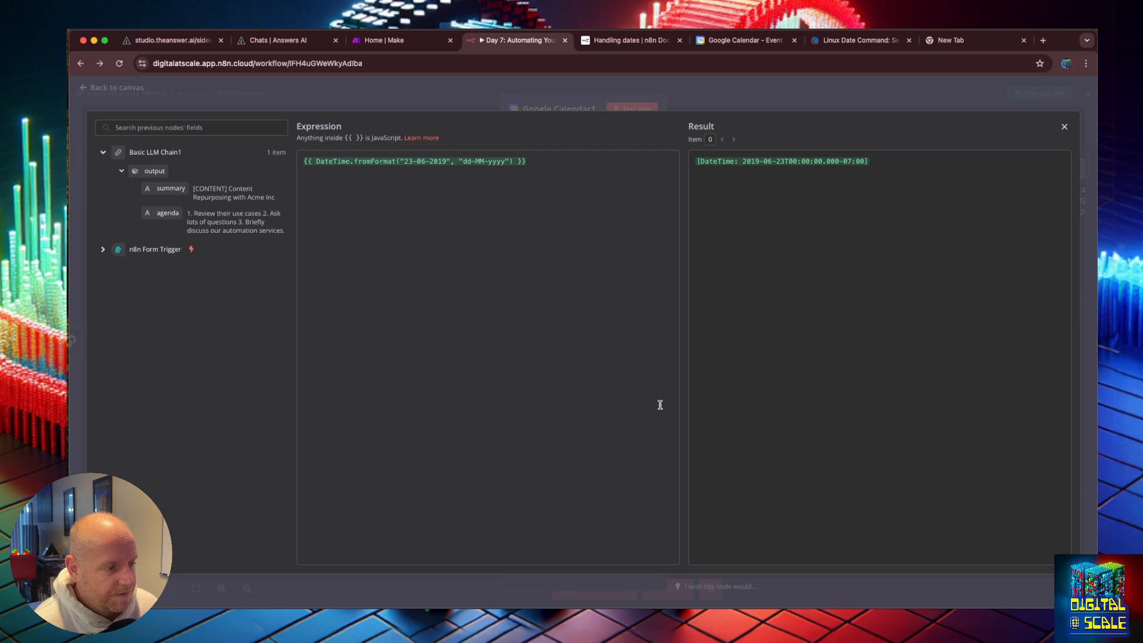
double_click(471, 162)
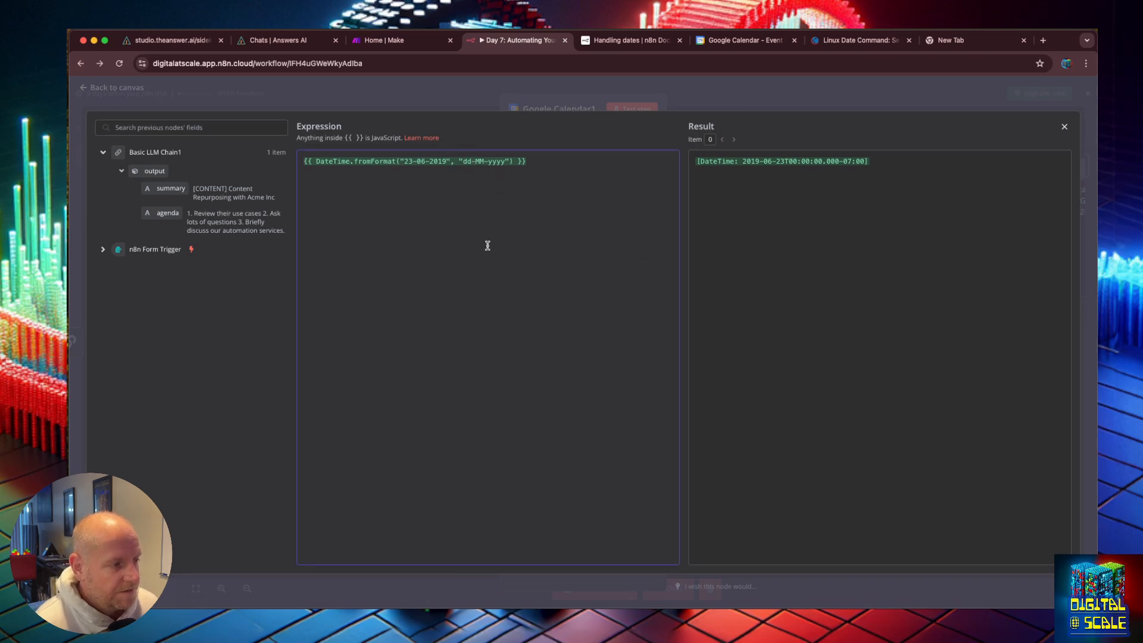
text(YY)
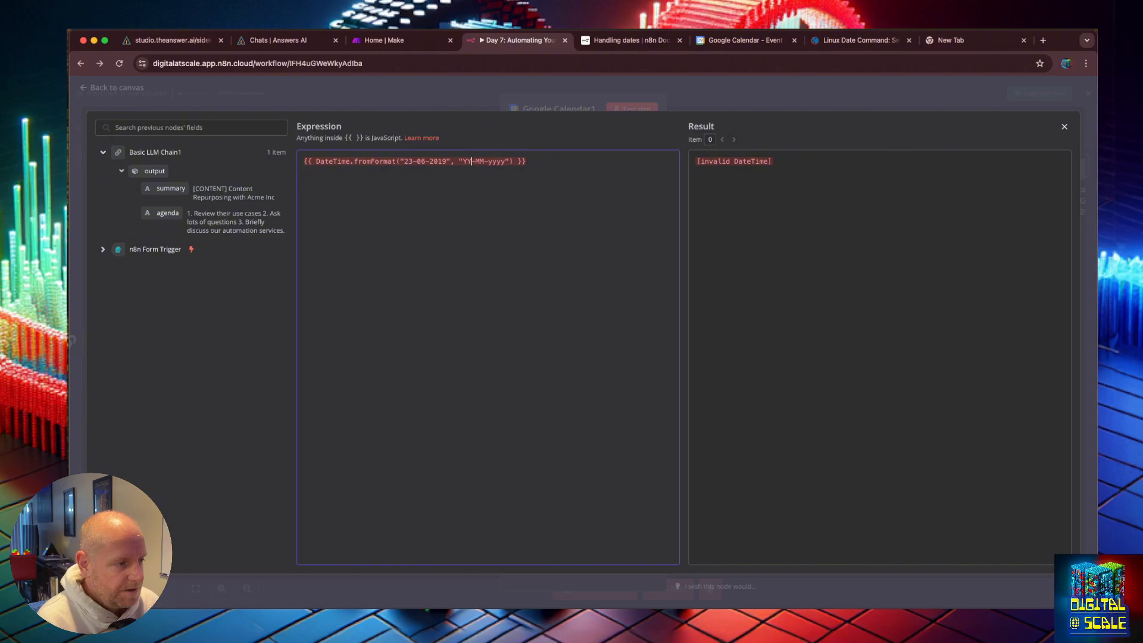
key(BackSpace)
key(BackSpace)
text(yyyy)
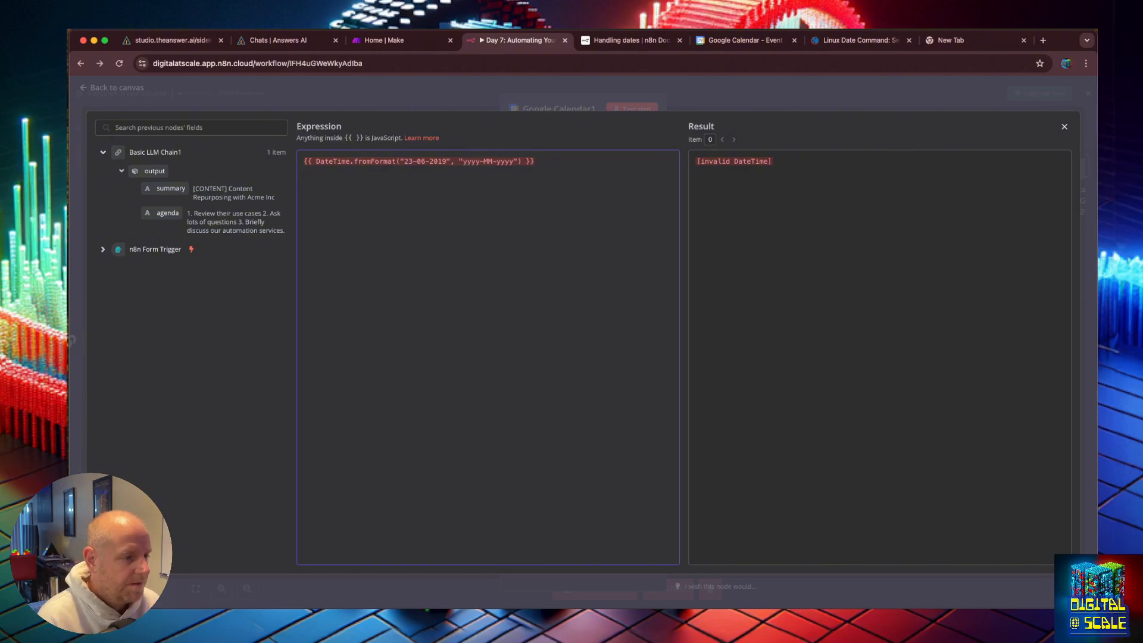
double_click(507, 162)
text(DD)
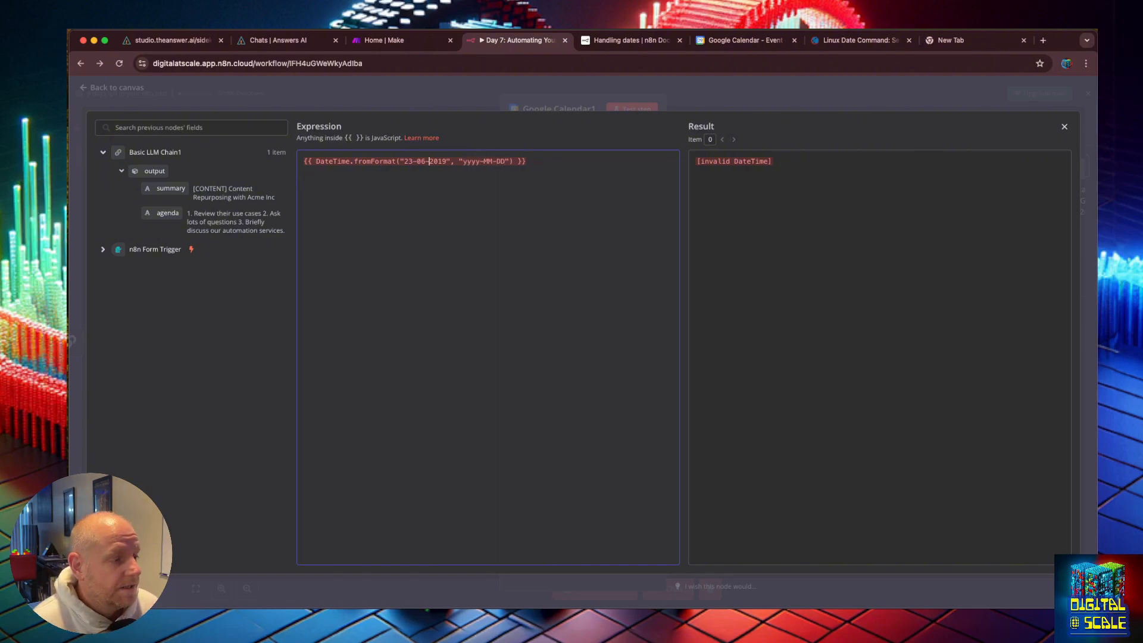
Step: Change the sample date string in the expression to 2024-01-21
key(BackSpace)
key(BackSpace)
key(BackSpace)
key(BackSpace)
key(BackSpace)
key(BackSpace)
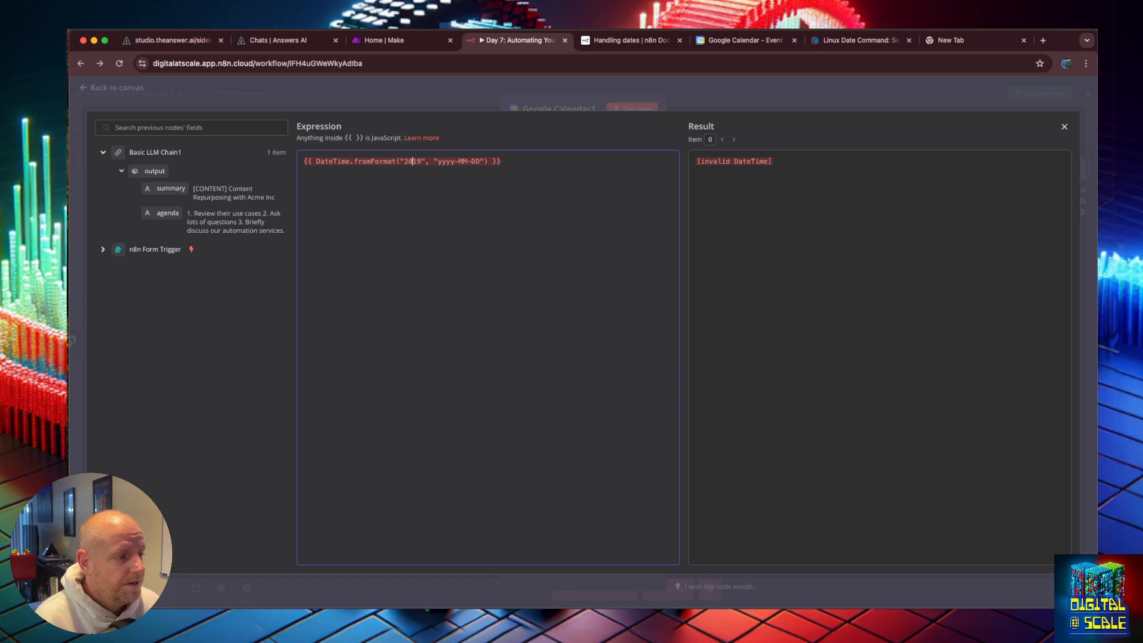
key(BackSpace)
key(BackSpace)
text(23)
key(BackSpace)
text(4-01-21)
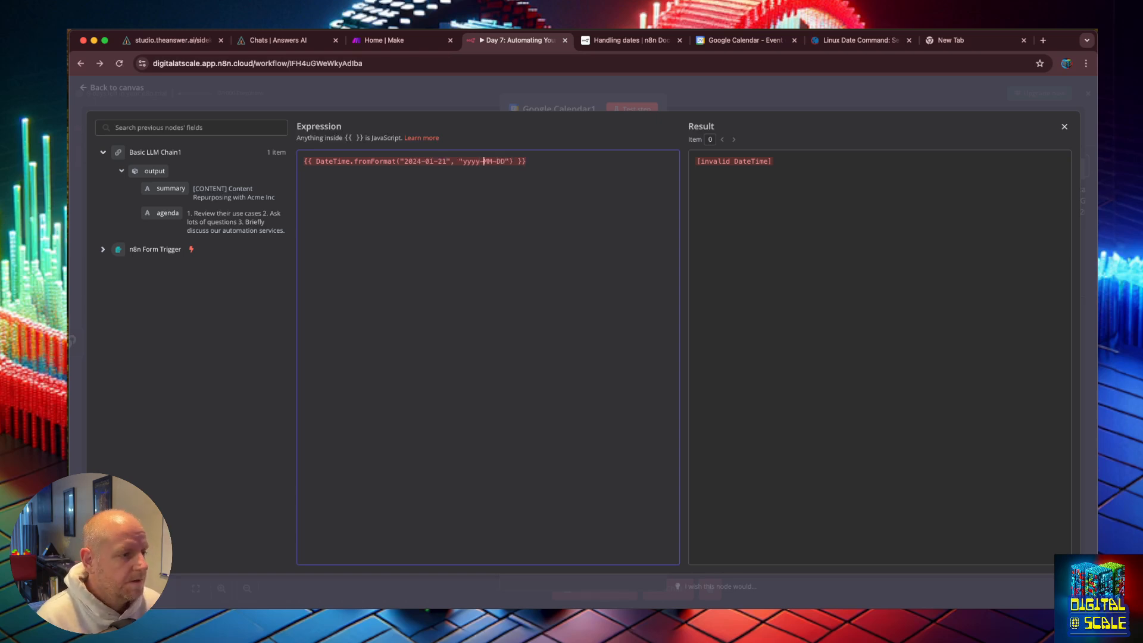
Step: Change the attendee expression's format string to yyyy-mm-dd
key(Delete)
key(Delete)
key(Delete)
key(Delete)
key(Delete)
key(Delete)
text(-mm-dd)
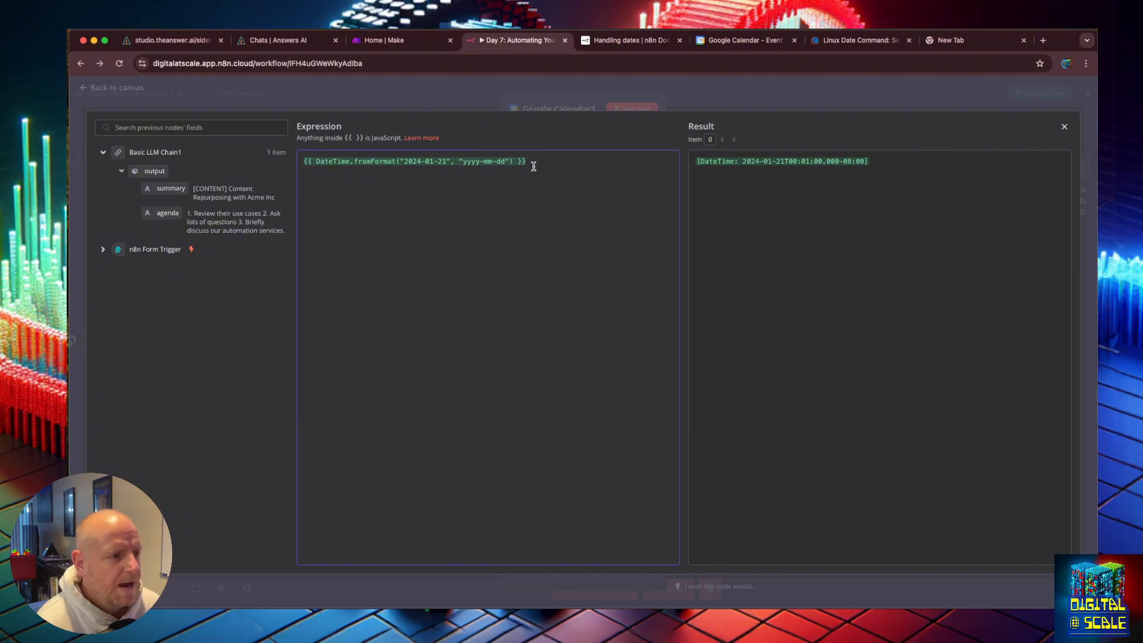
key(ctrl+Tab)
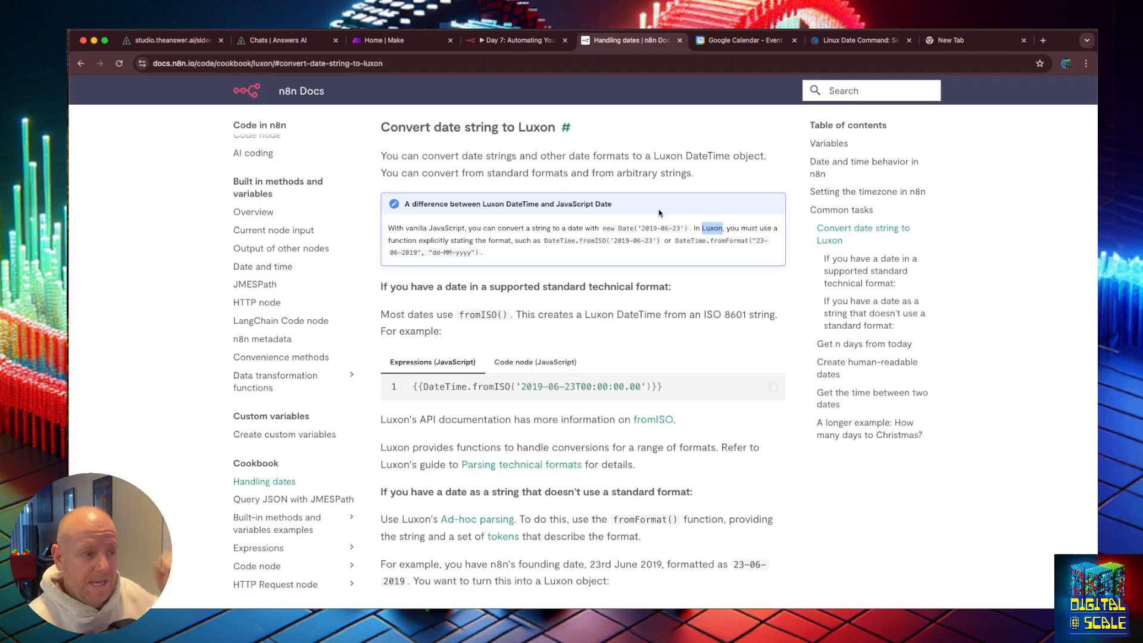
click(524, 43)
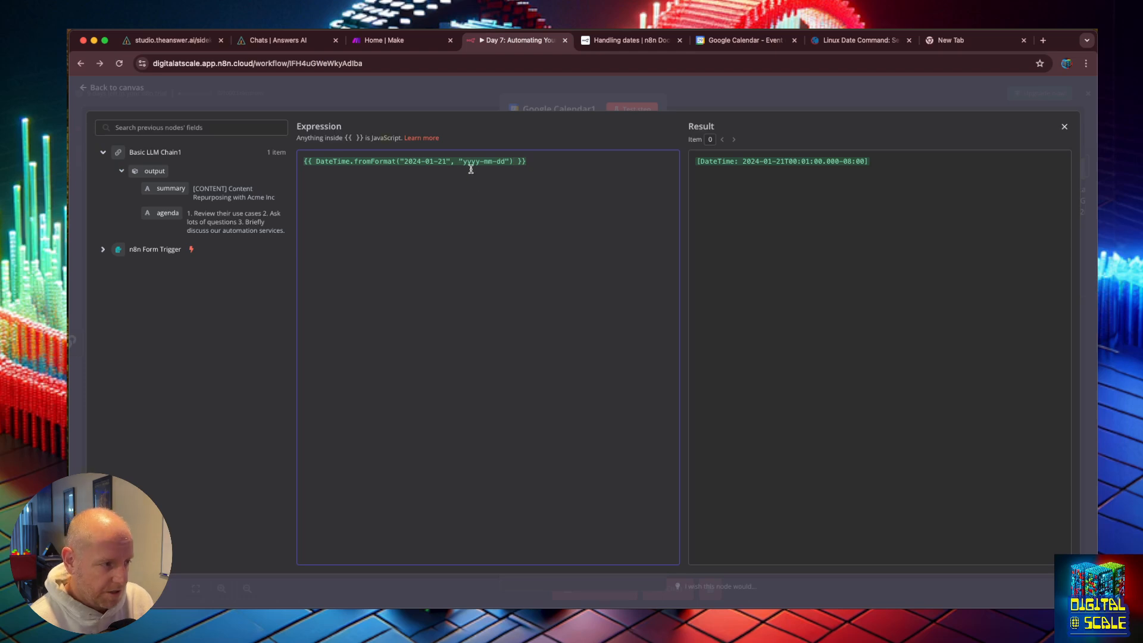
Step: Save the workflow with the corrected attendee expression and return to the canvas
click(84, 87)
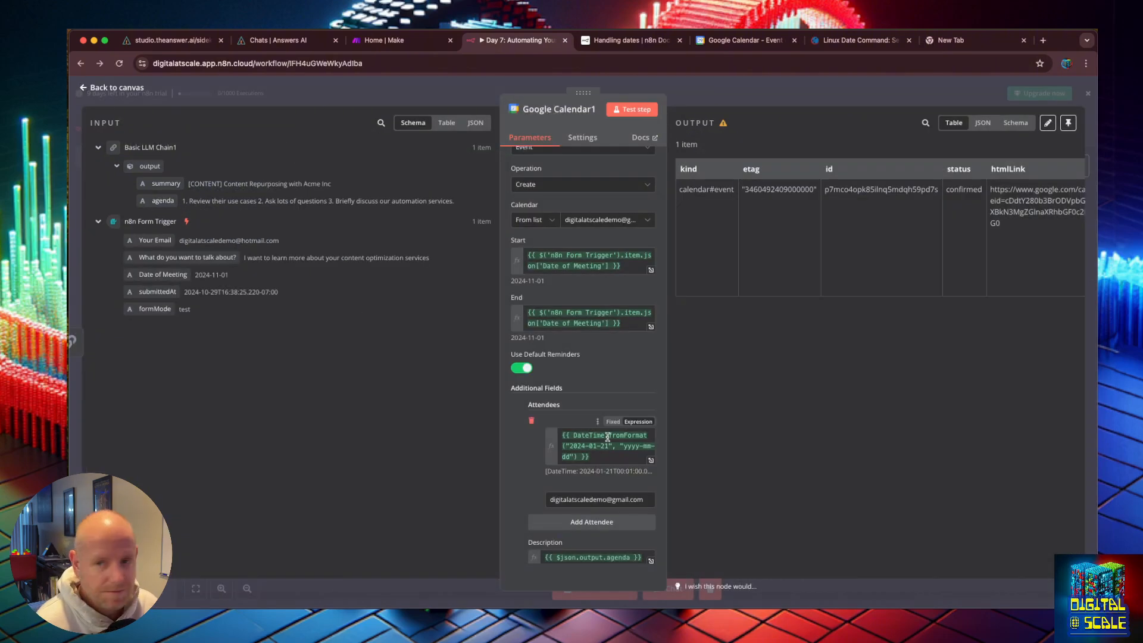
scroll(592, 423, down, 3)
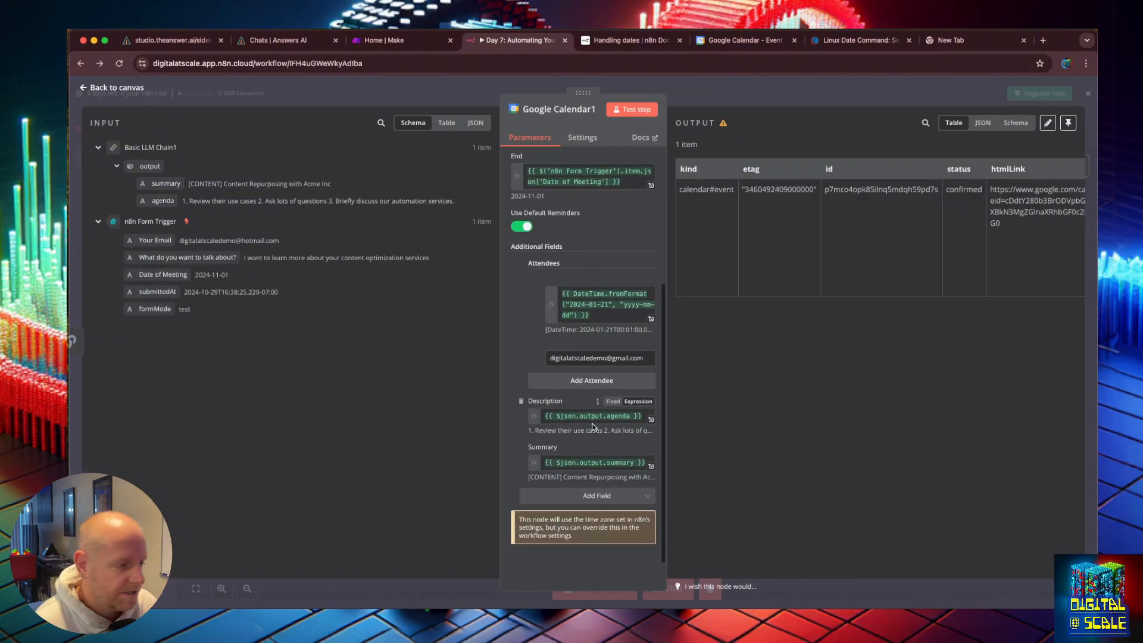
click(650, 318)
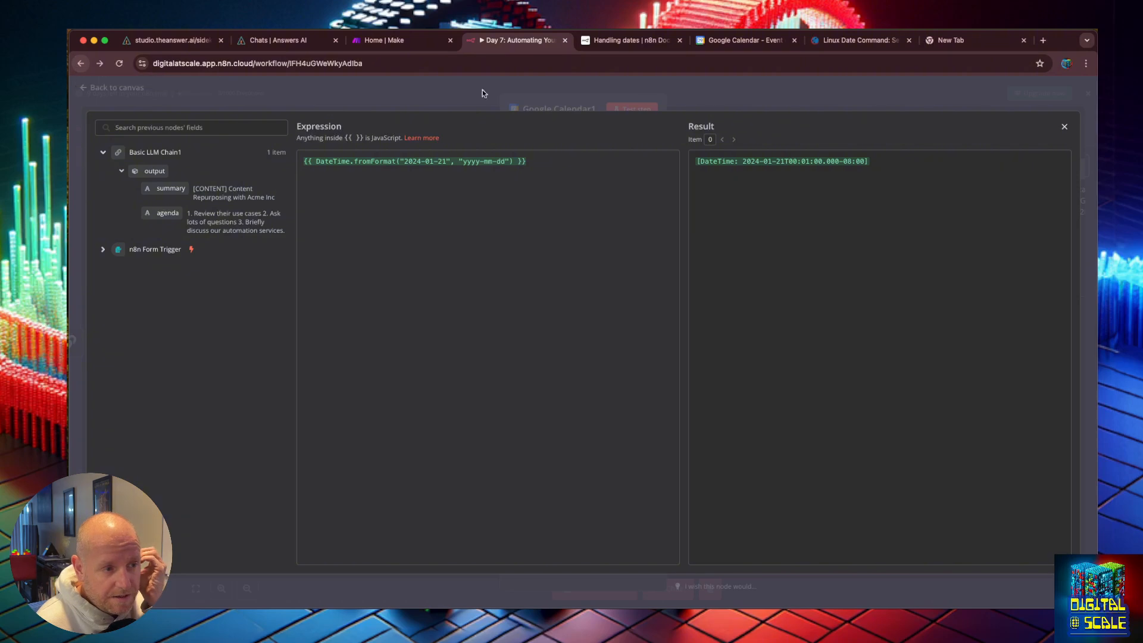
click(80, 64)
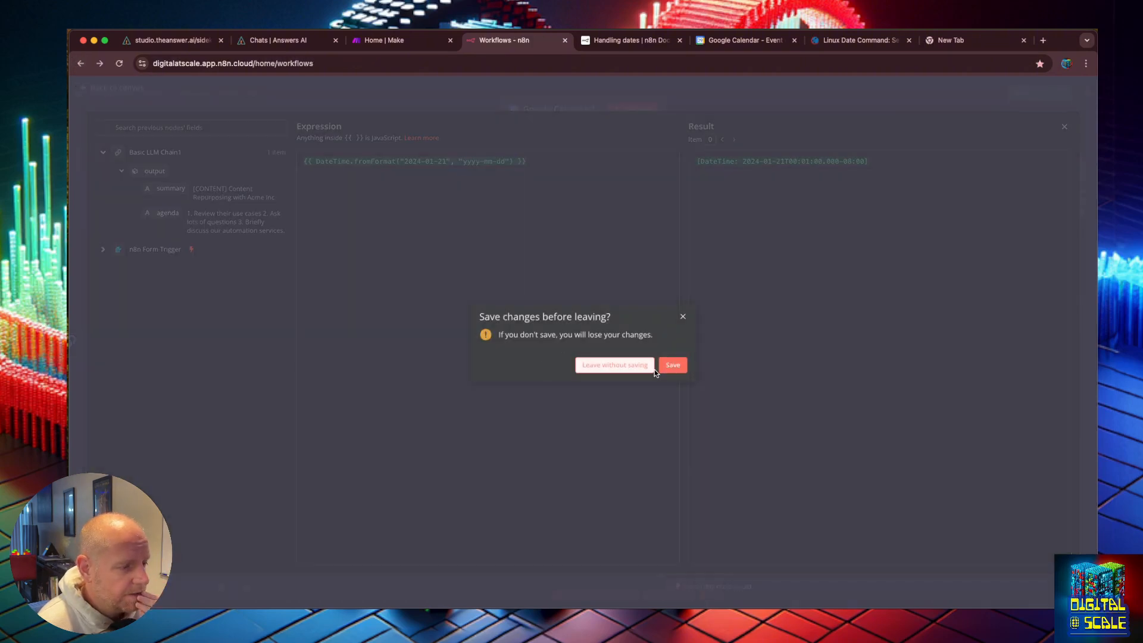
click(670, 367)
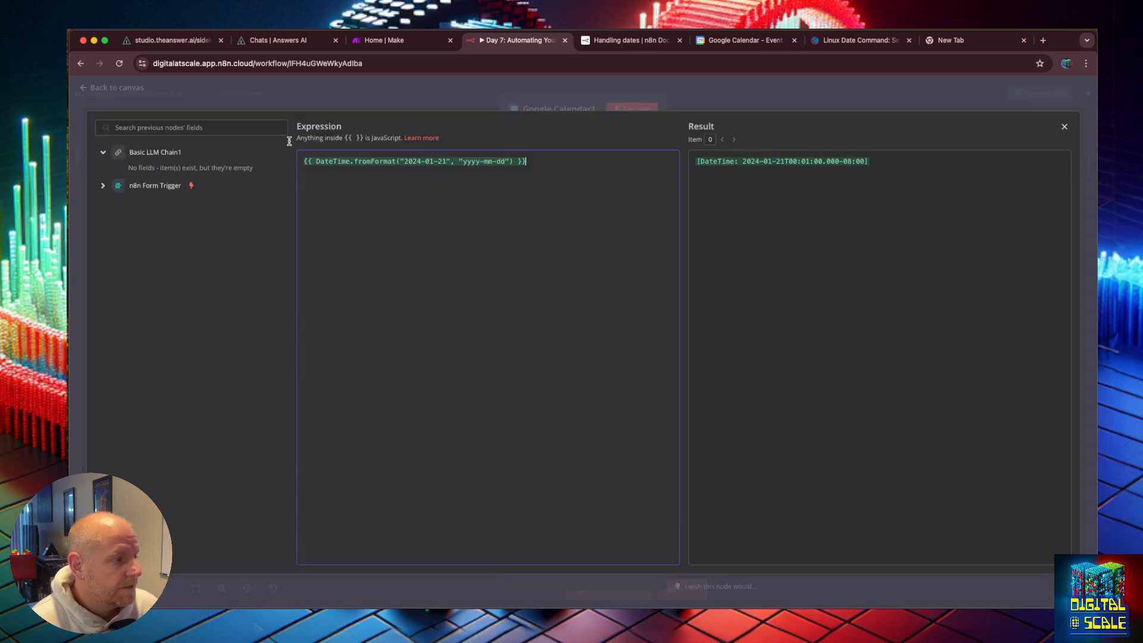
click(103, 185)
click(103, 185)
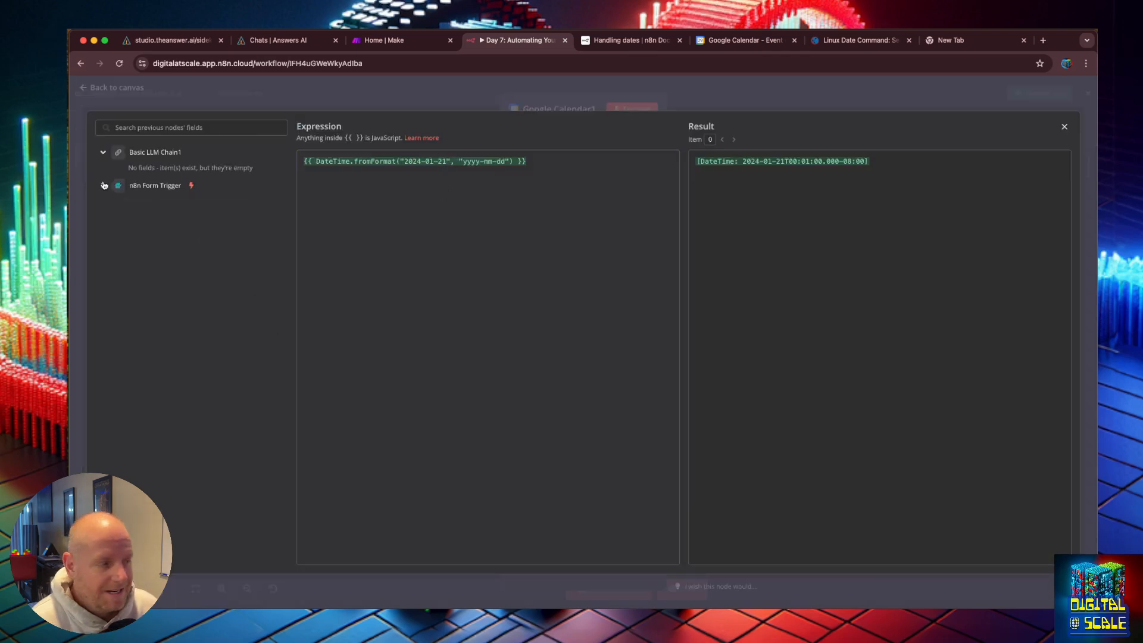
click(1064, 127)
click(95, 87)
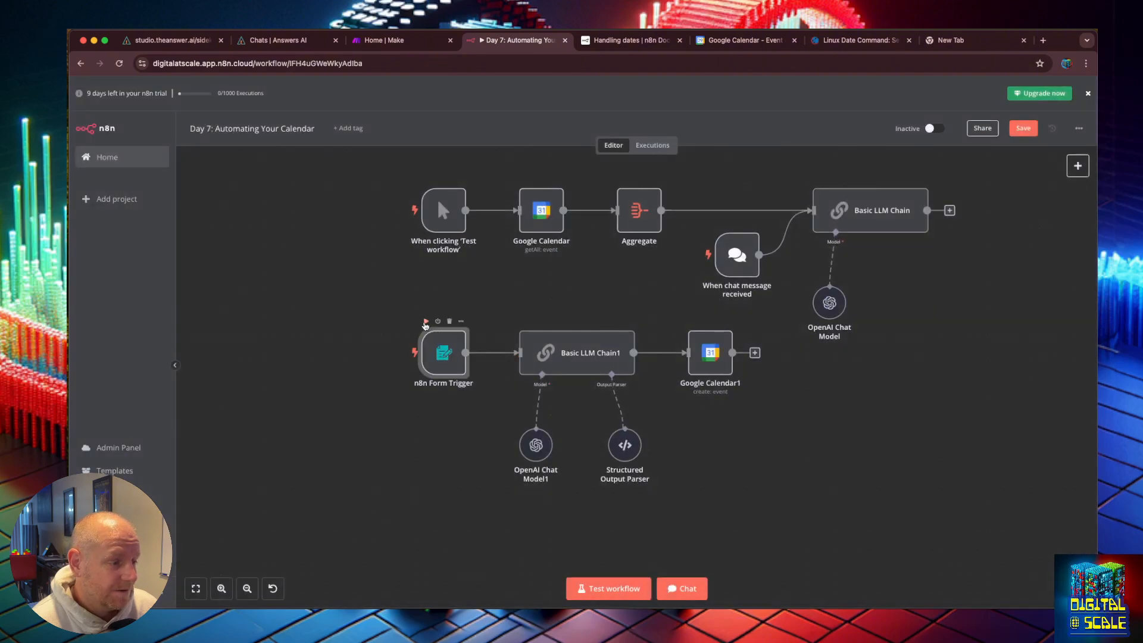
click(425, 321)
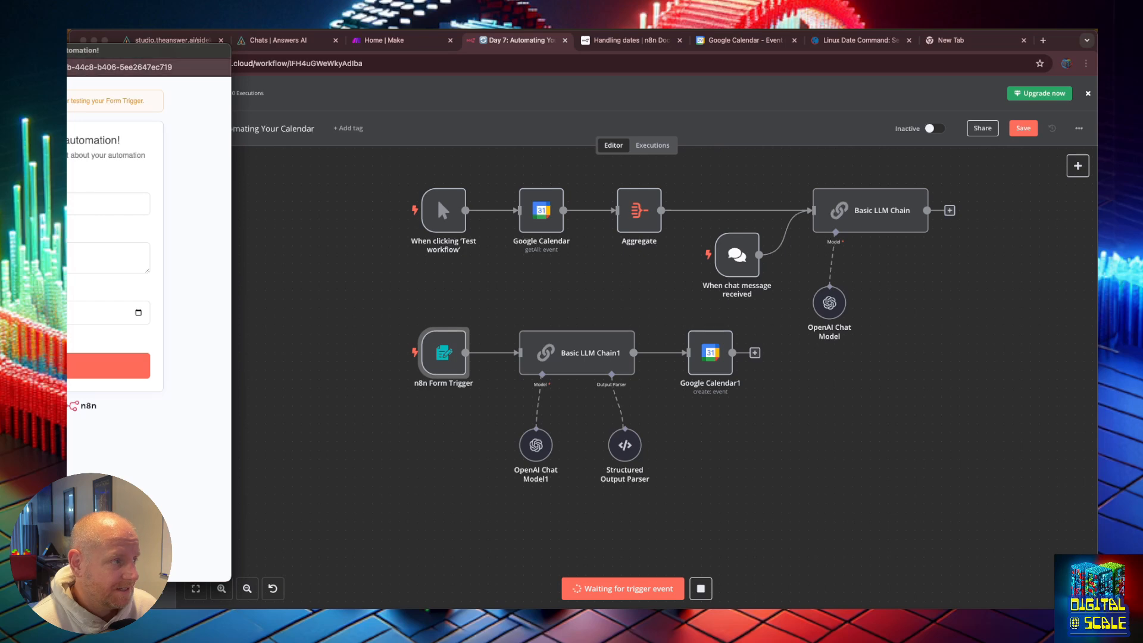
drag(62, 52, 594, 69)
click(509, 220)
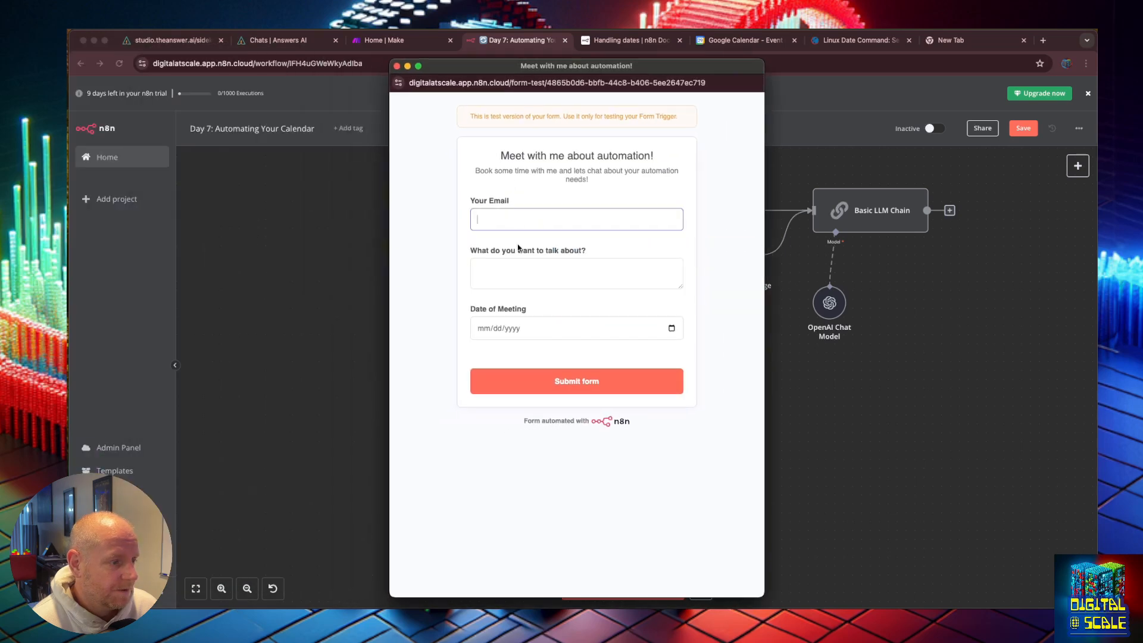
click(398, 67)
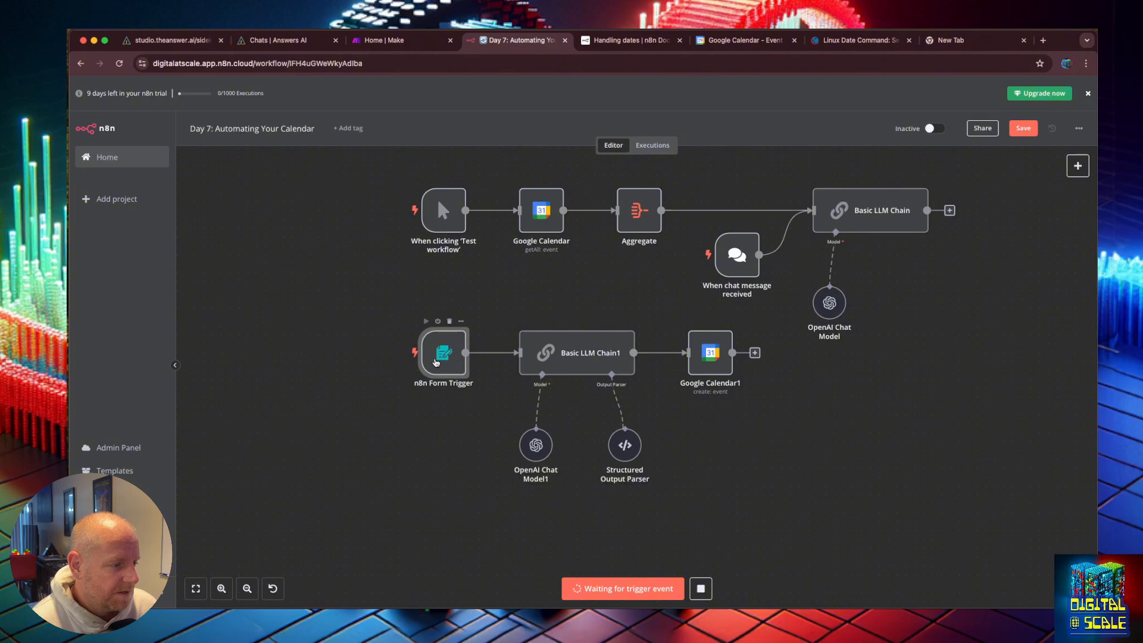
Step: Open the form trigger and review the Date of Meeting field's type and format settings
double_click(454, 360)
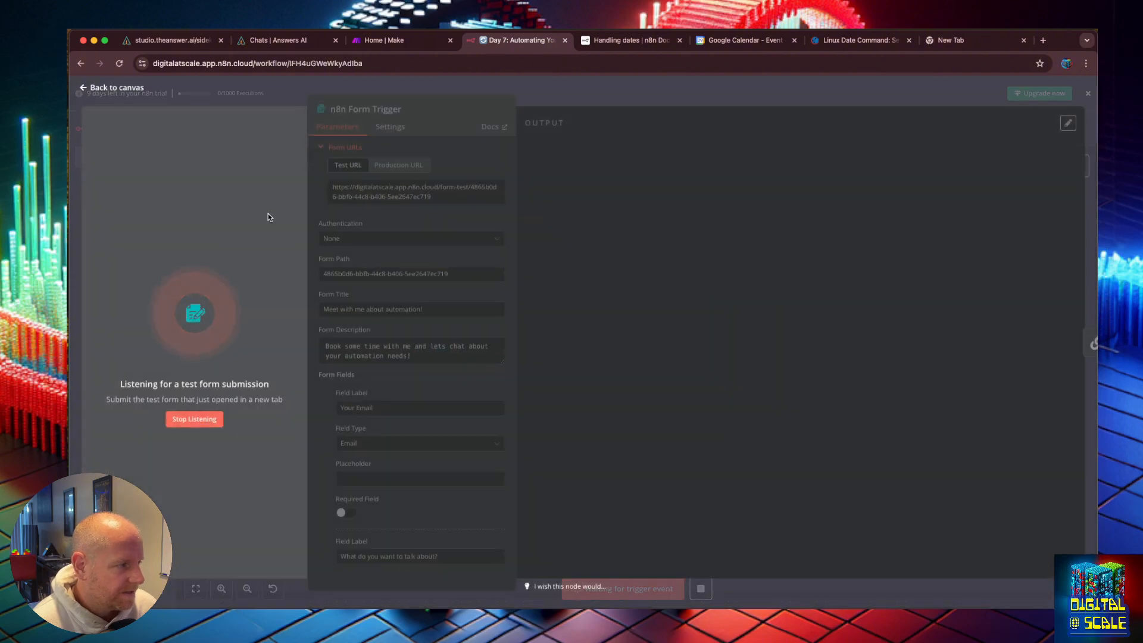
click(196, 419)
scroll(381, 357, down, 10)
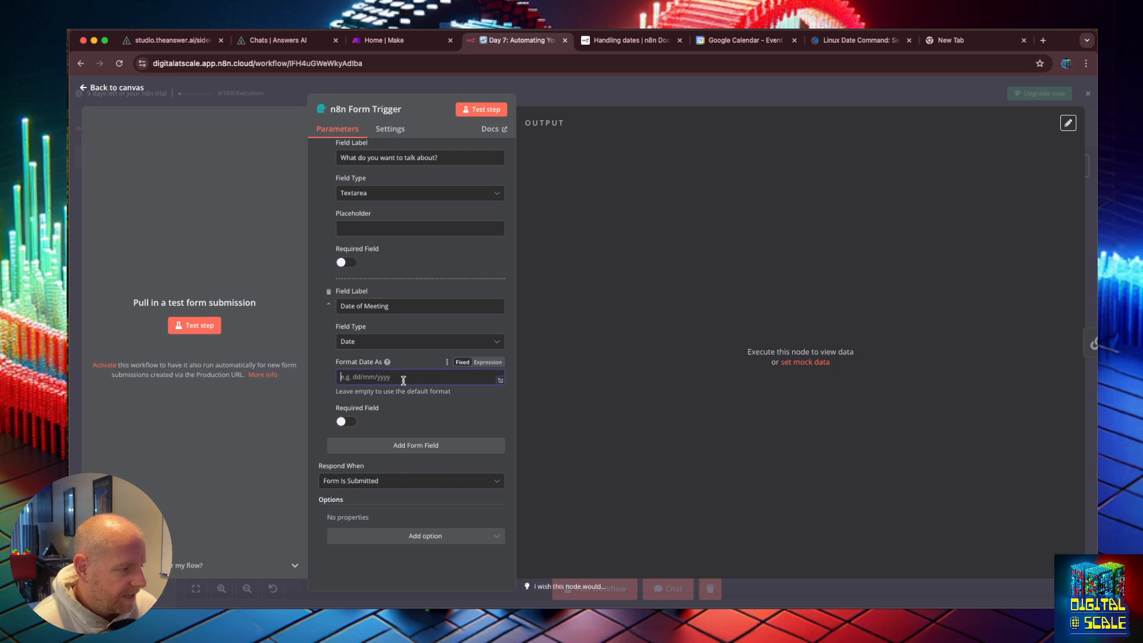
click(405, 342)
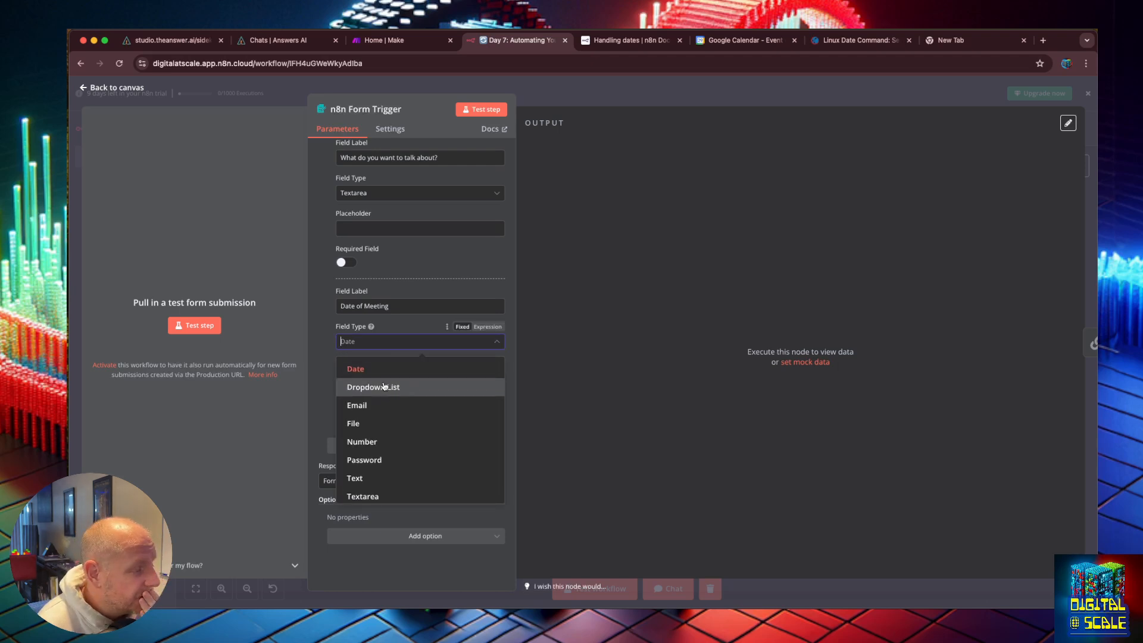
click(379, 378)
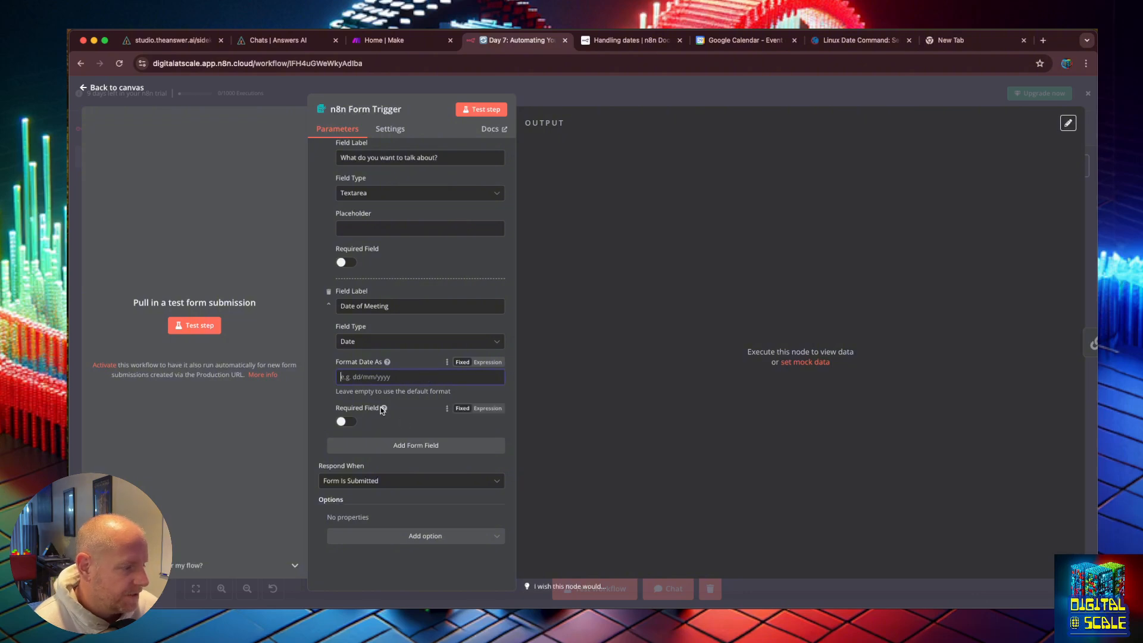
click(83, 89)
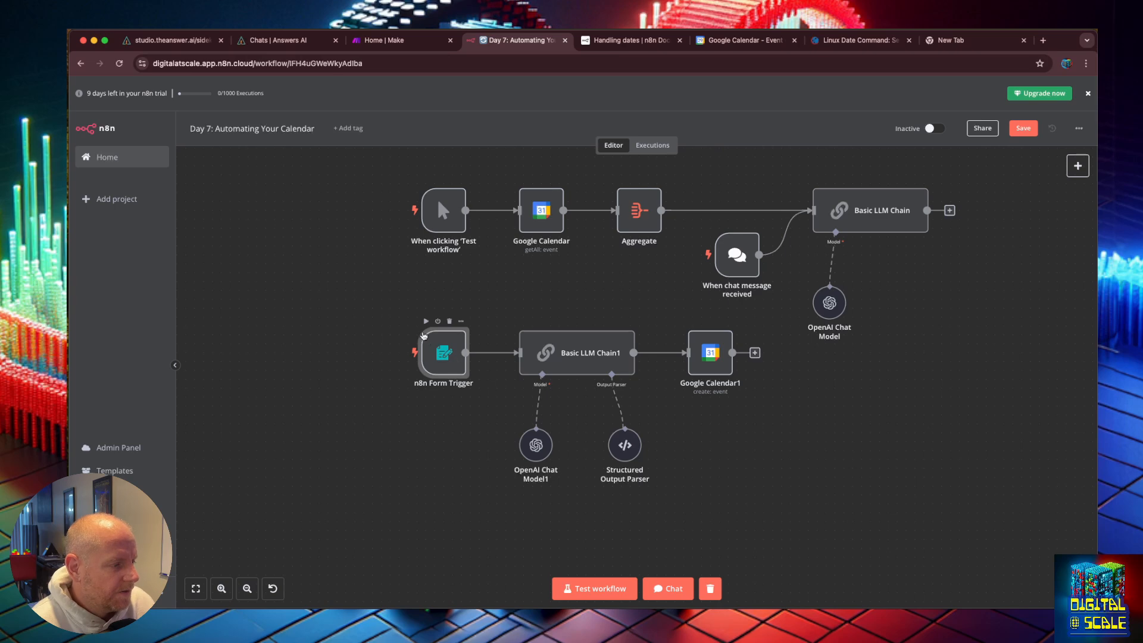
Step: Start a test of the form trigger and enter the contact's e-mail address in the test form
click(424, 322)
text(b)
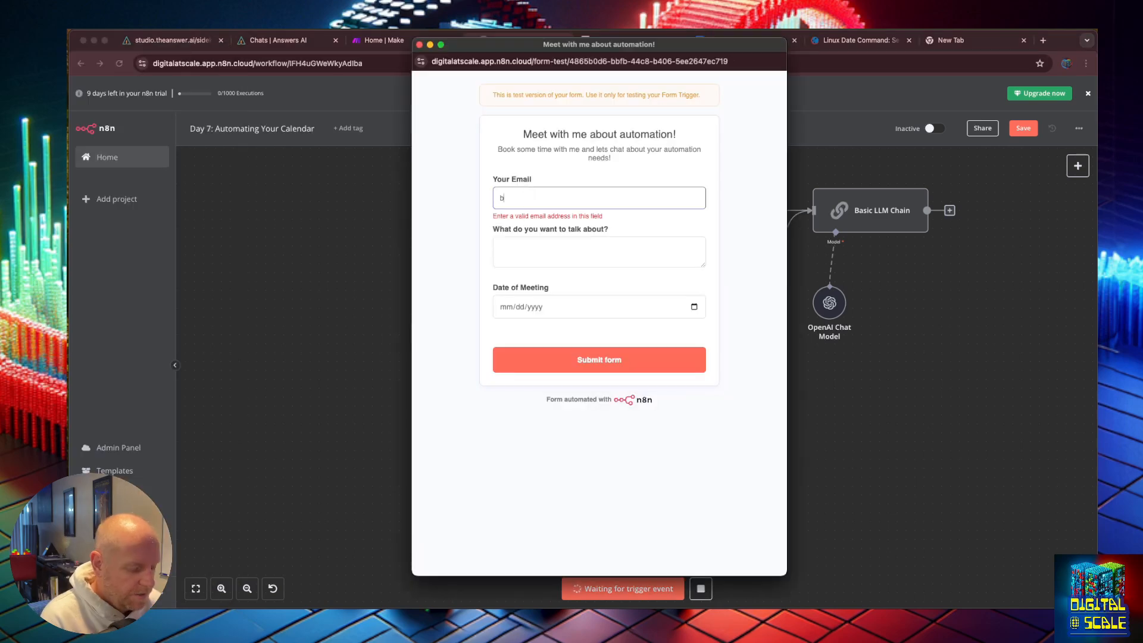
text(r)
key(BackSpace)
key(BackSpace)
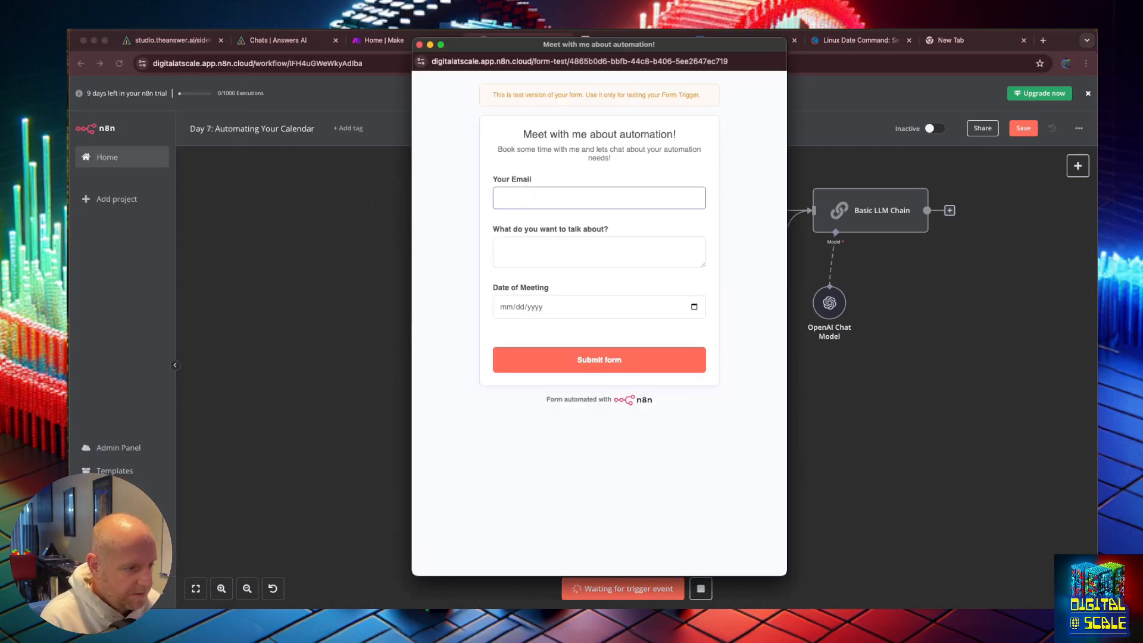
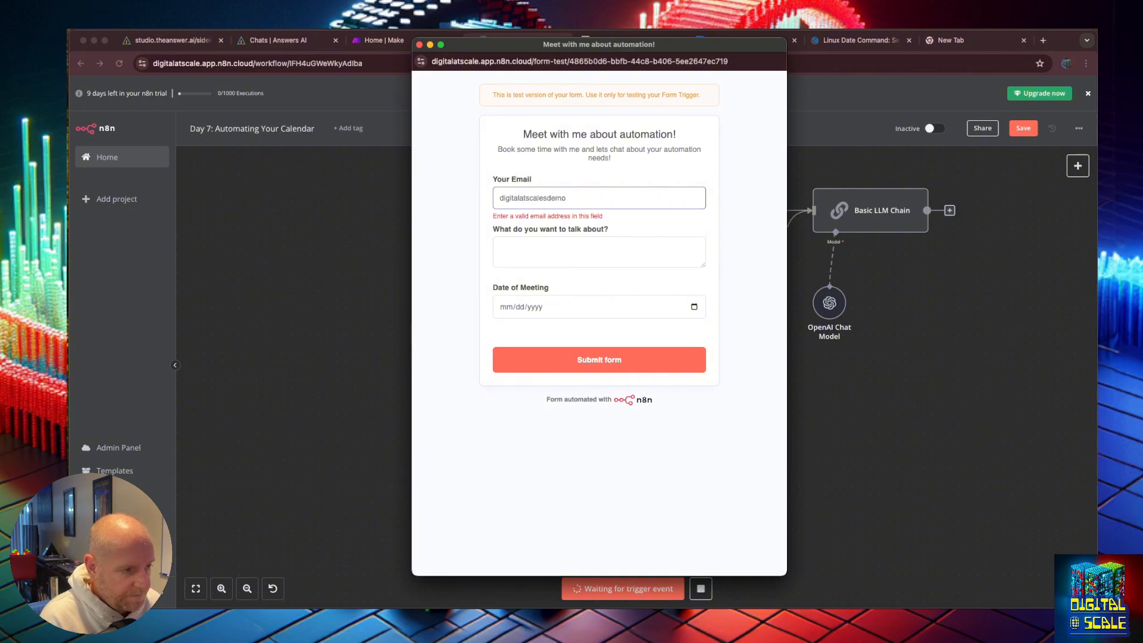
key(Tab)
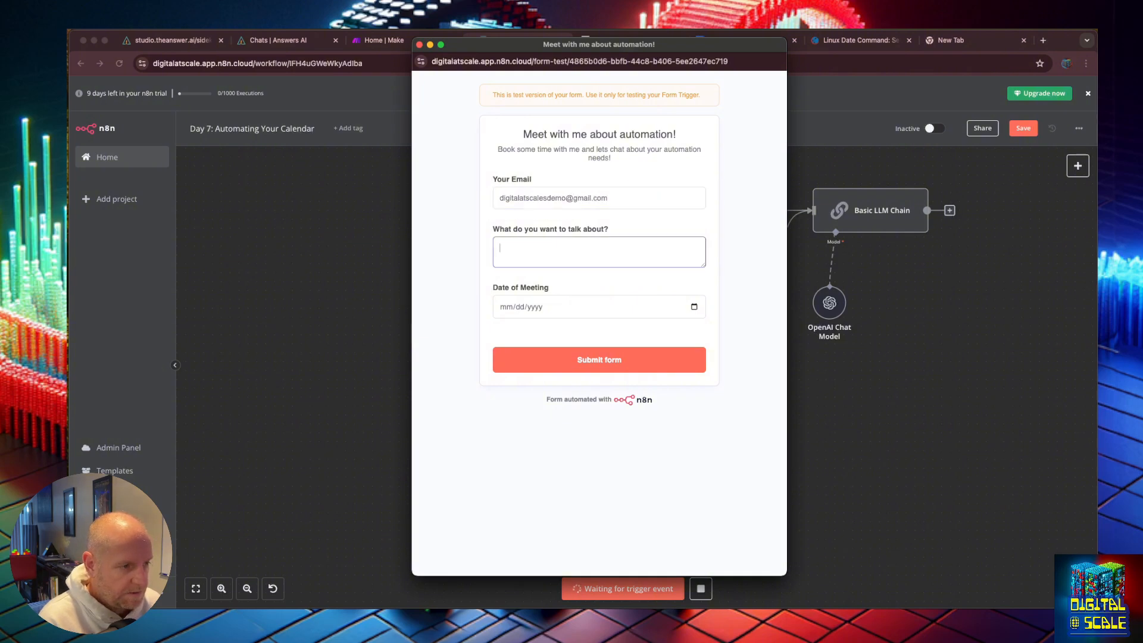
Step: Correct the e-mail's domain and enter the topic 'I want information about how I can increase my leads and close more deals'
key(shift+Tab)
key(Right)
key(BackSpace)
key(BackSpace)
key(BackSpace)
key(BackSpace)
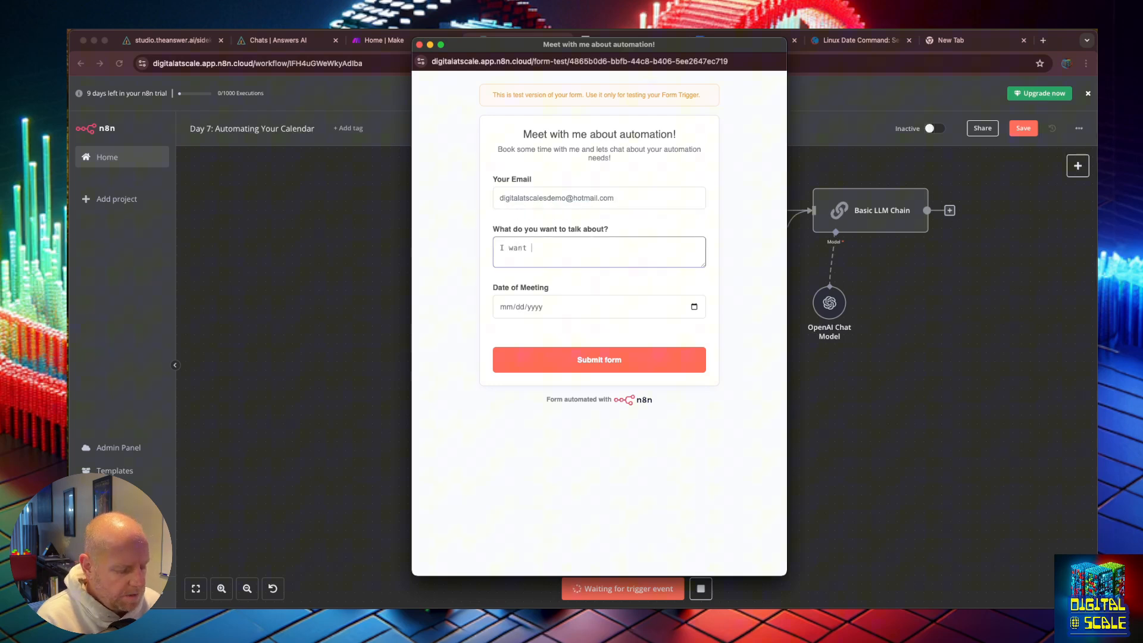
text(inf)
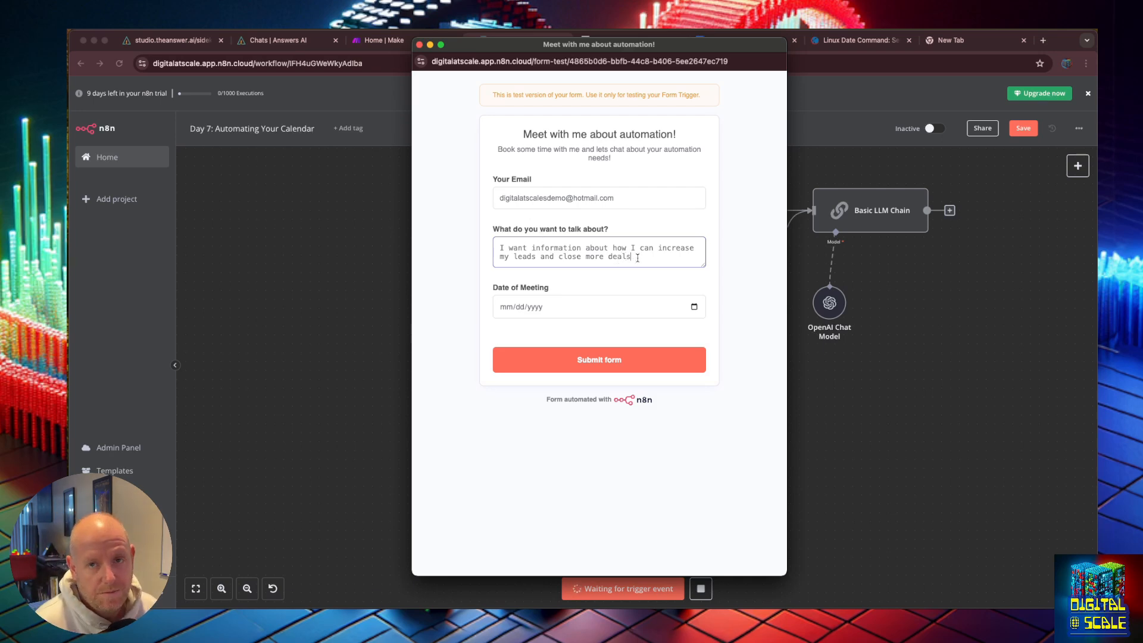
Step: Pick 10/30/2024 as the Date of Meeting and submit the test form
click(648, 305)
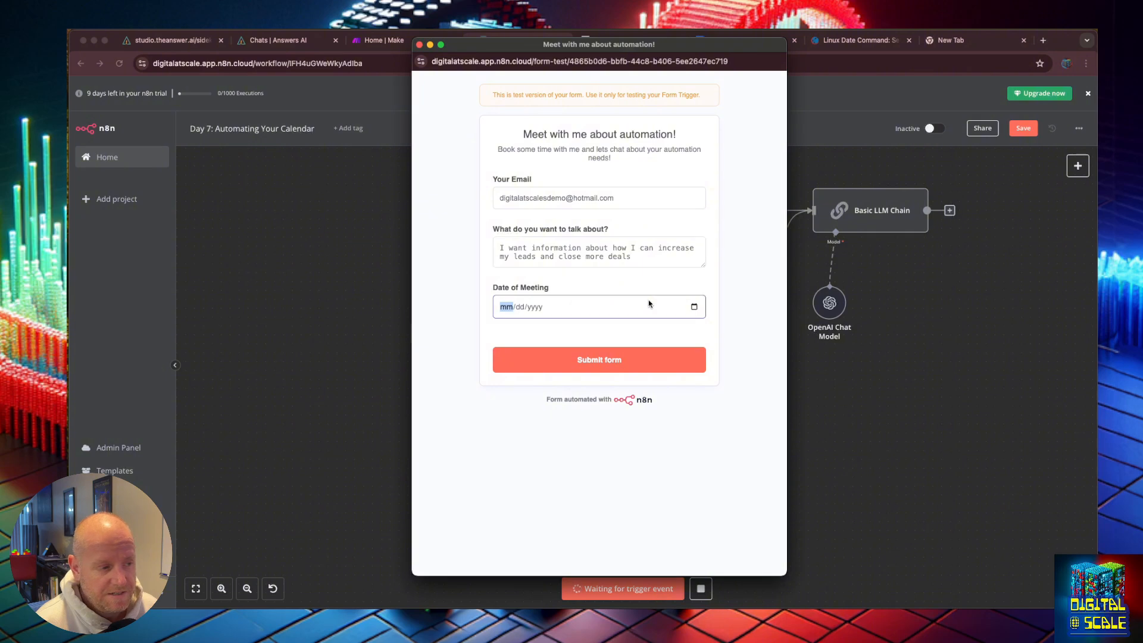
click(694, 306)
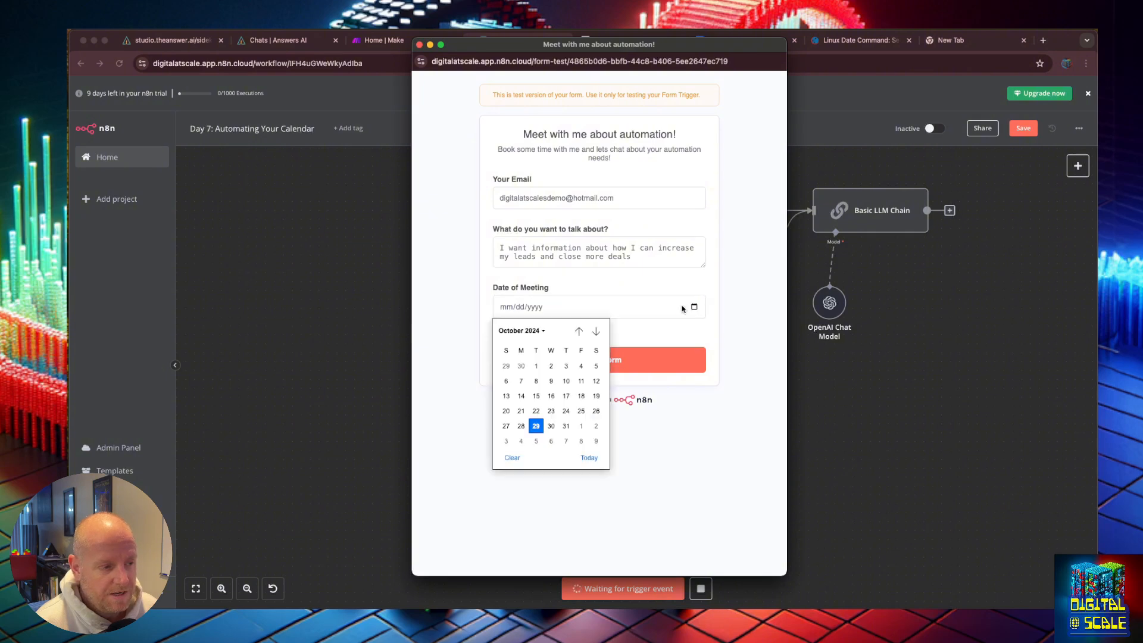
click(552, 426)
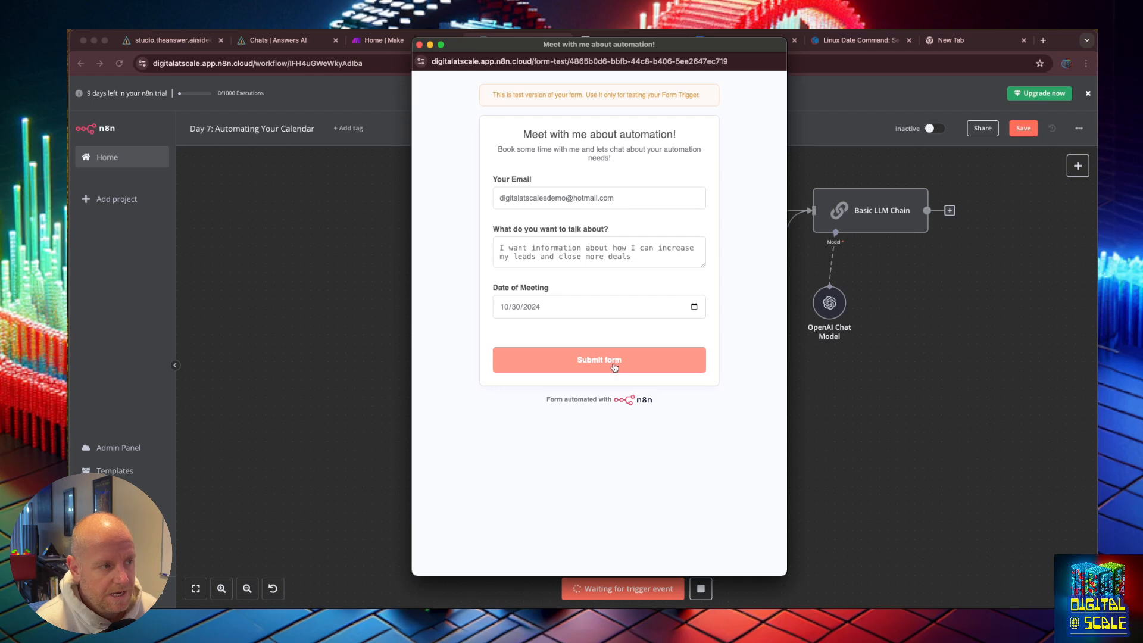
click(615, 367)
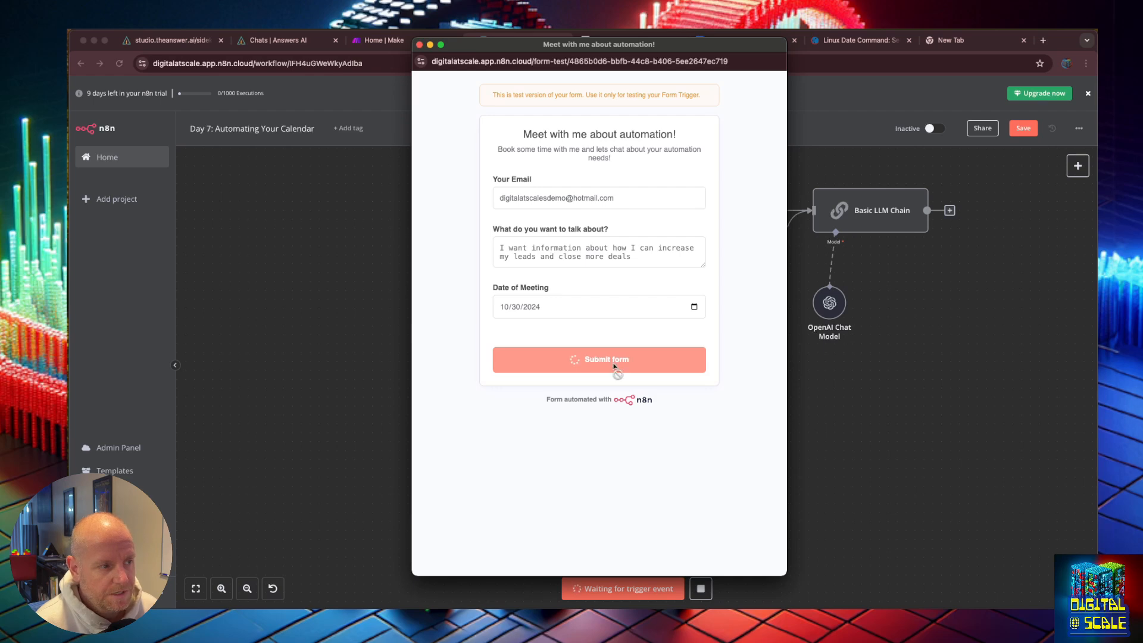
Step: Open the Basic LLM Chain1 node, review its prompt expression, and test the step
click(419, 45)
double_click(565, 351)
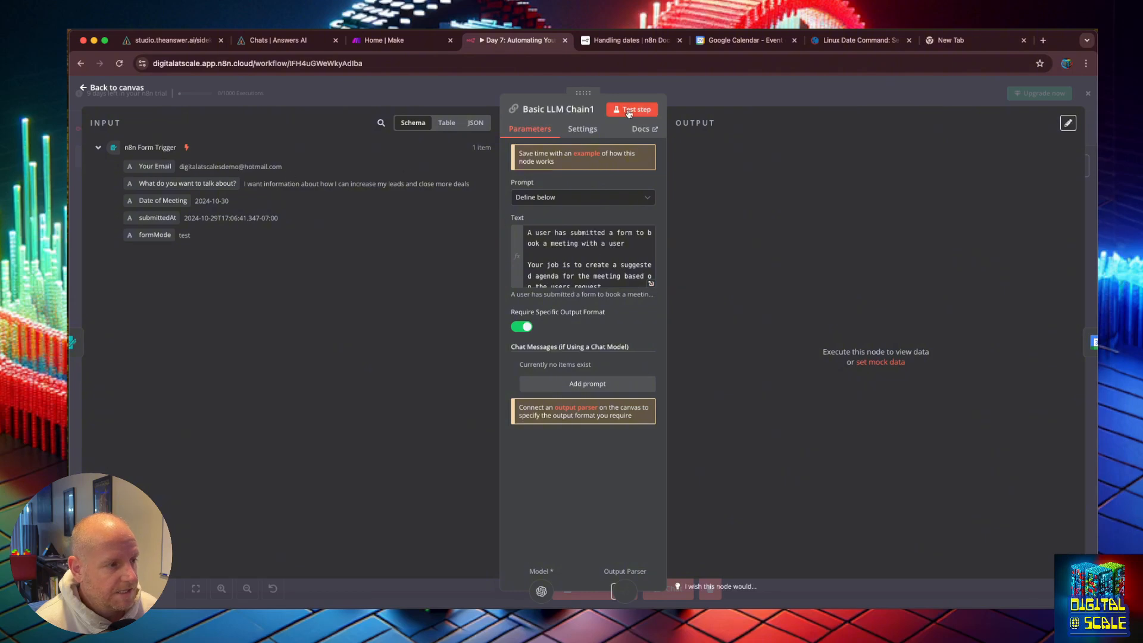
click(651, 283)
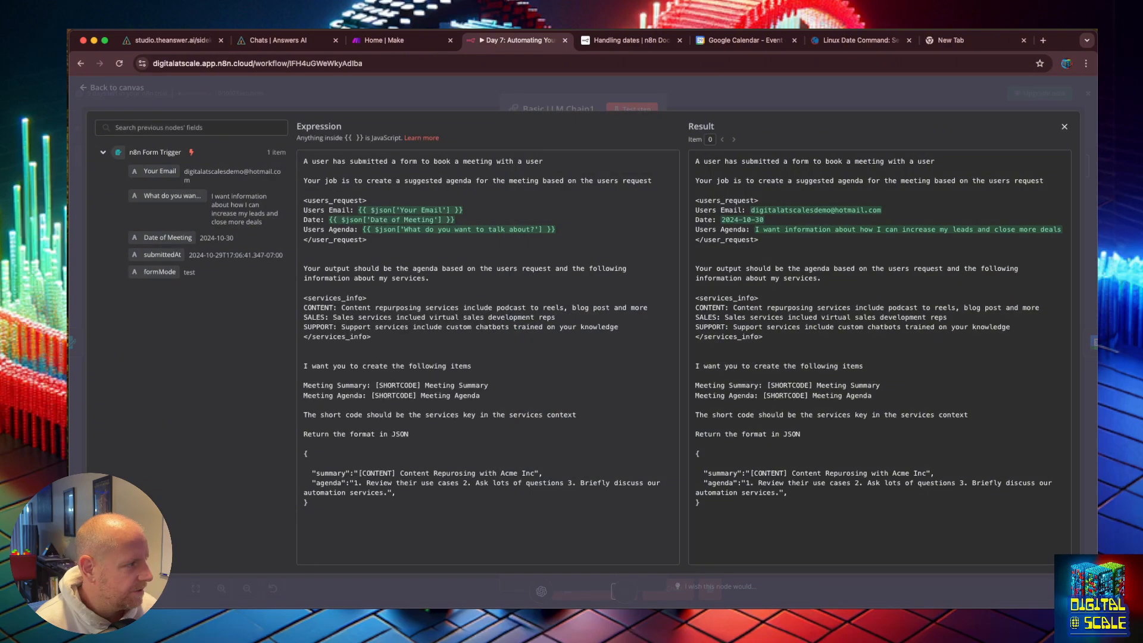
click(99, 93)
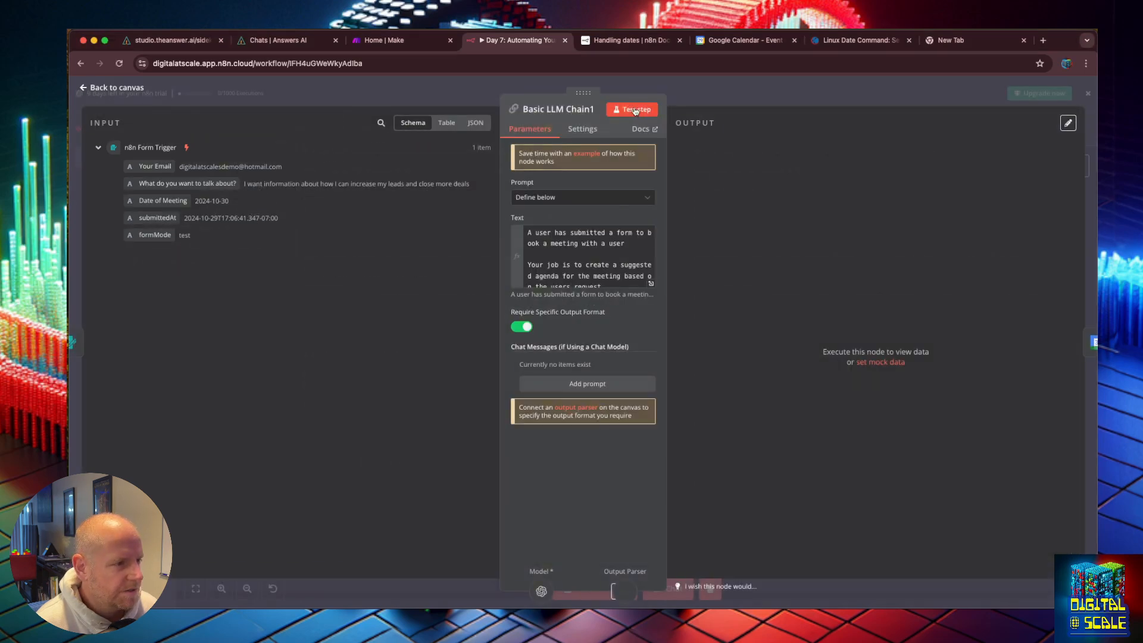
click(635, 111)
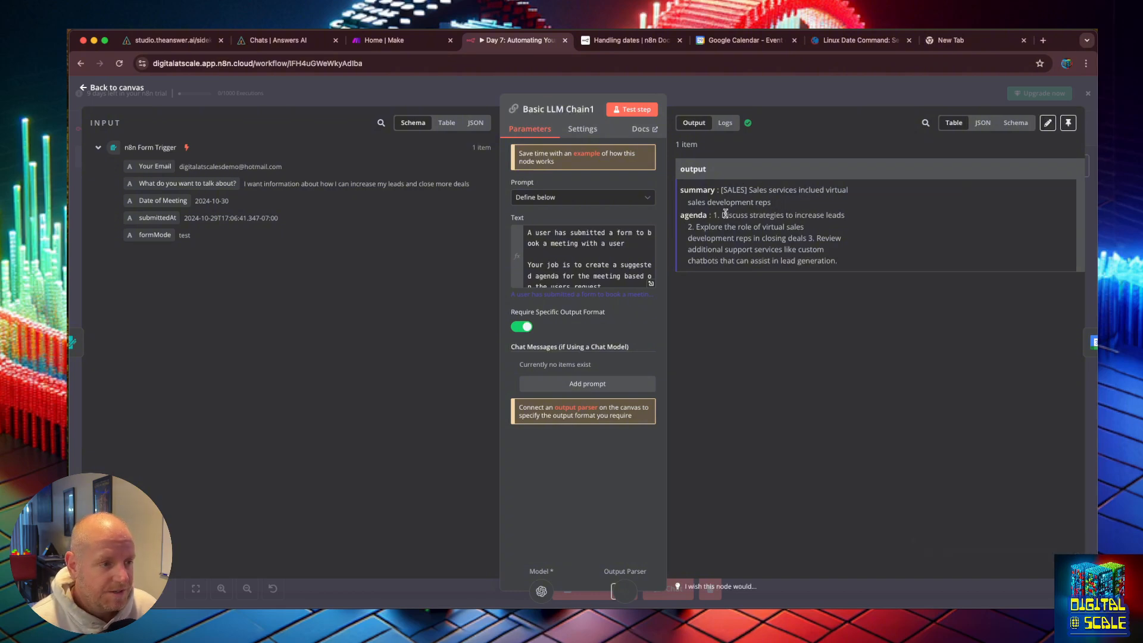
Step: Select the generated agenda text in the output and return to the canvas
drag(727, 213, 836, 262)
click(842, 265)
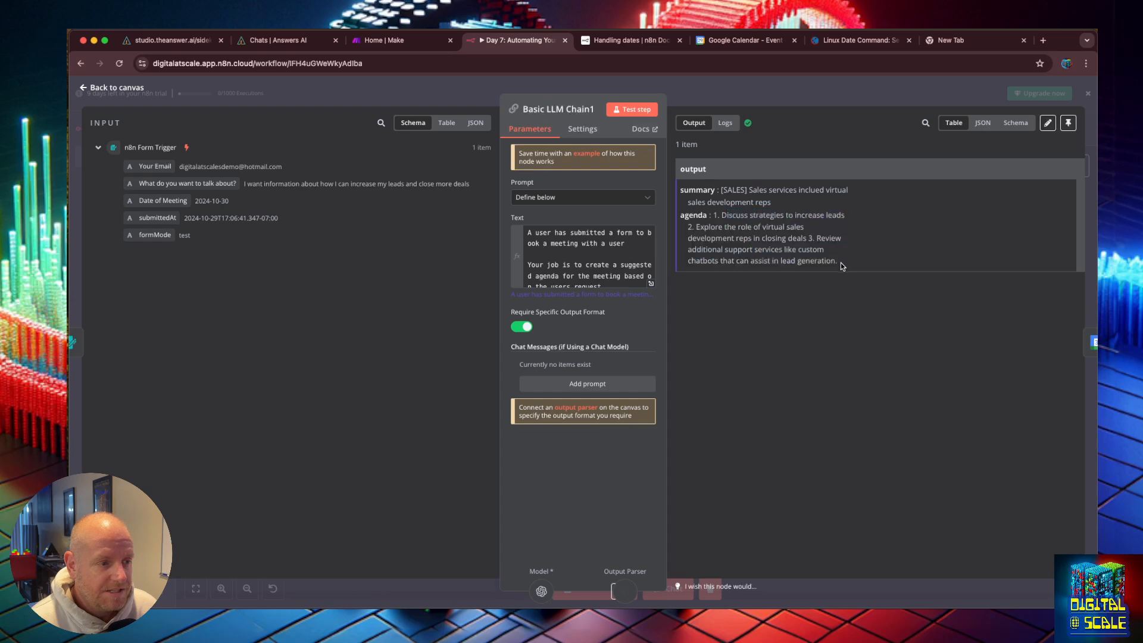
click(82, 88)
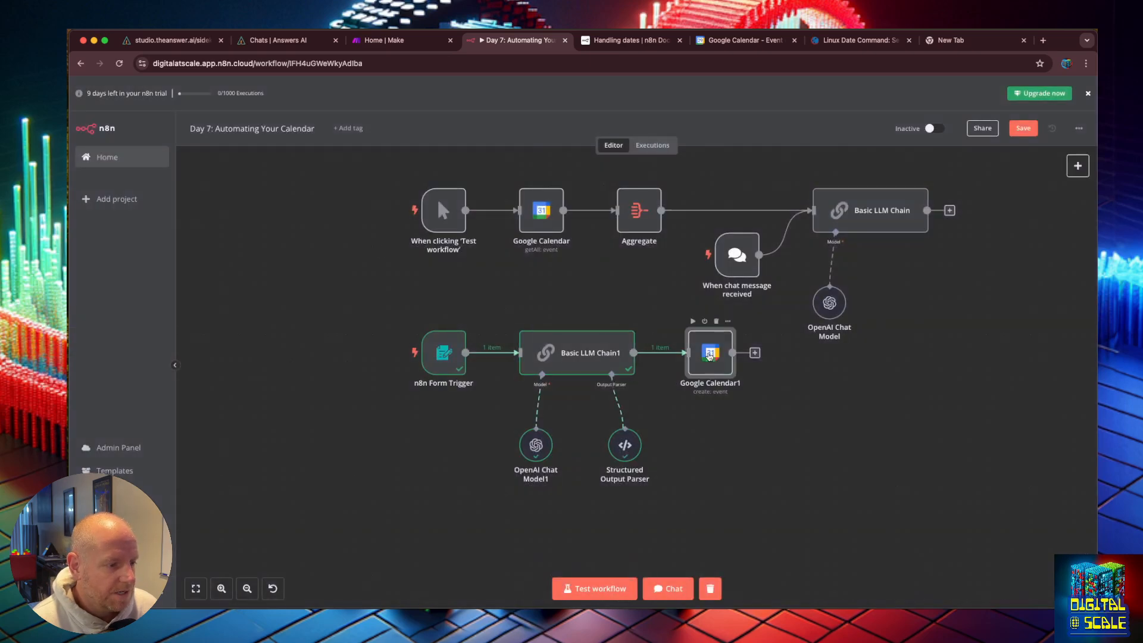
Step: Open the Google Calendar1 node and map the form's Your Email field into the empty attendee slot
double_click(709, 352)
click(98, 230)
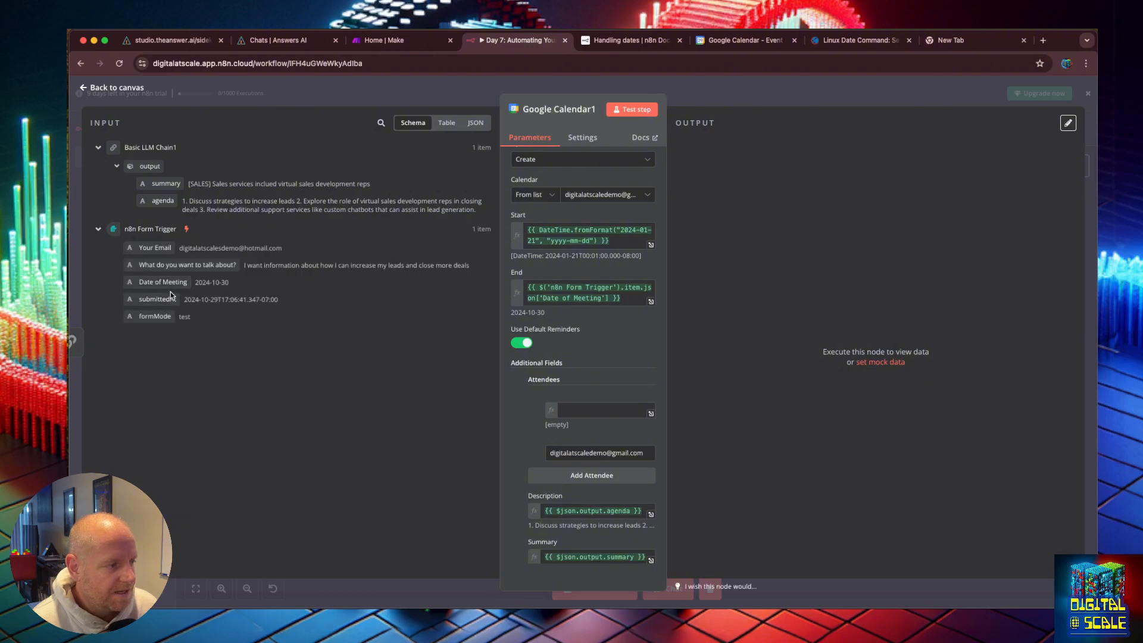
scroll(579, 391, down, 3)
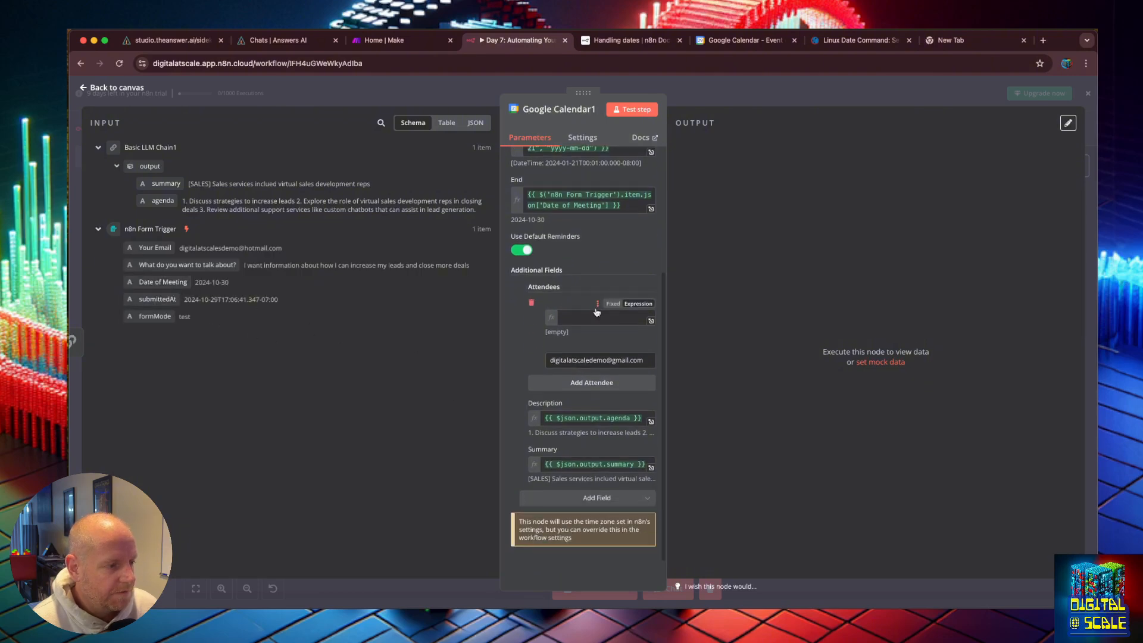
click(590, 316)
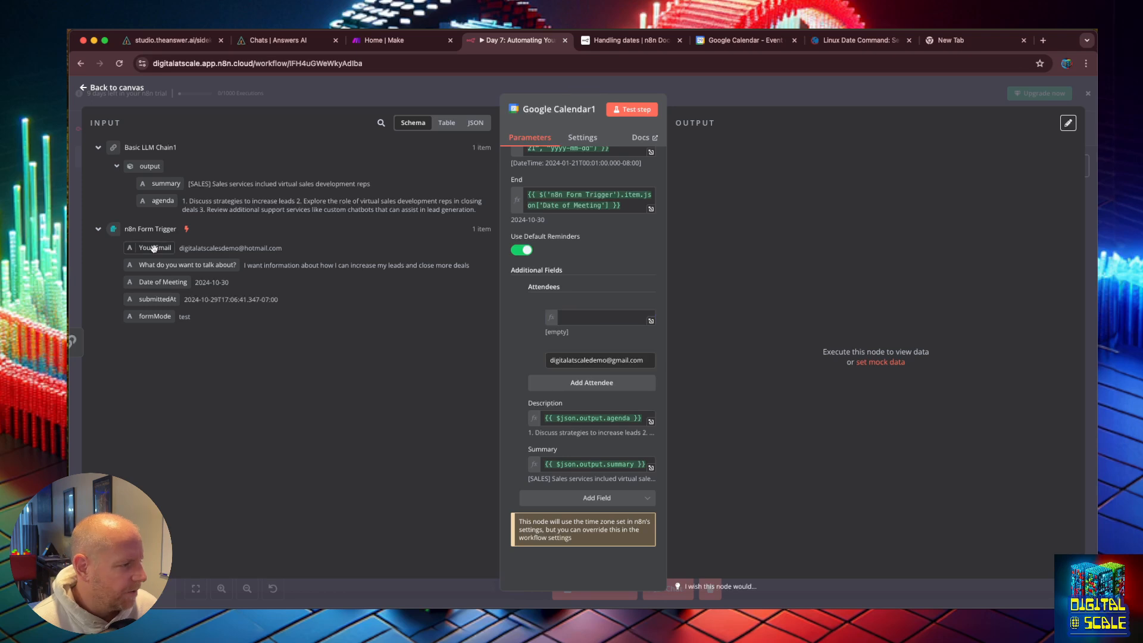
click(191, 248)
drag(147, 246, 573, 315)
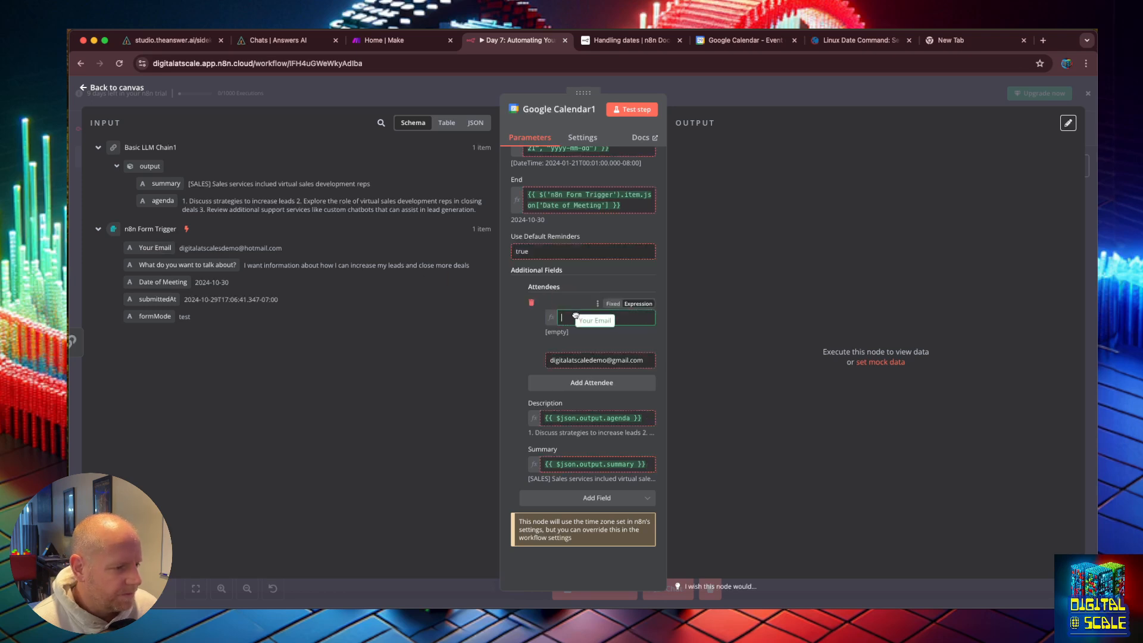
click(724, 325)
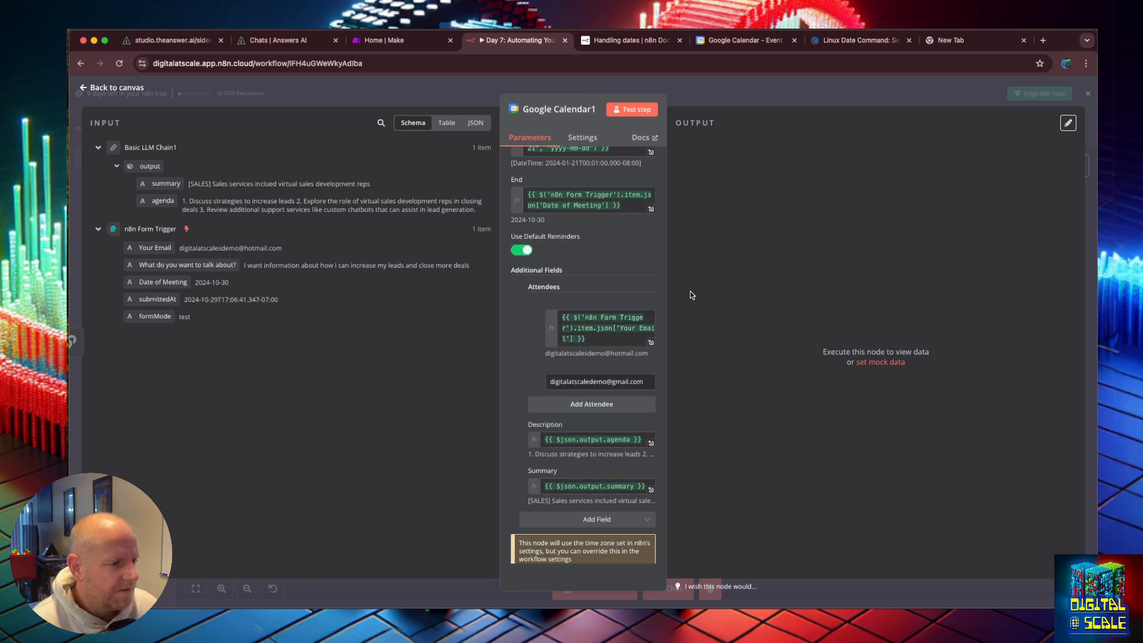
Step: In the Start expression editor, replace the hardcoded '2024-01-21' date with the form's Date of Meeting field
scroll(607, 247, up, 3)
click(608, 247)
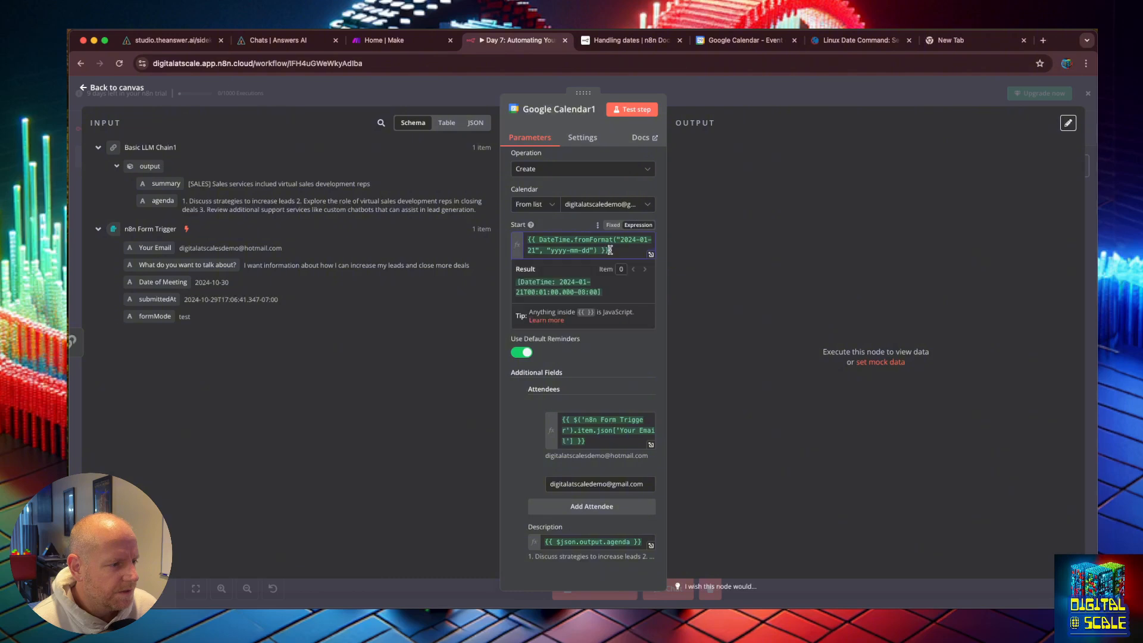
click(651, 254)
drag(449, 163, 400, 163)
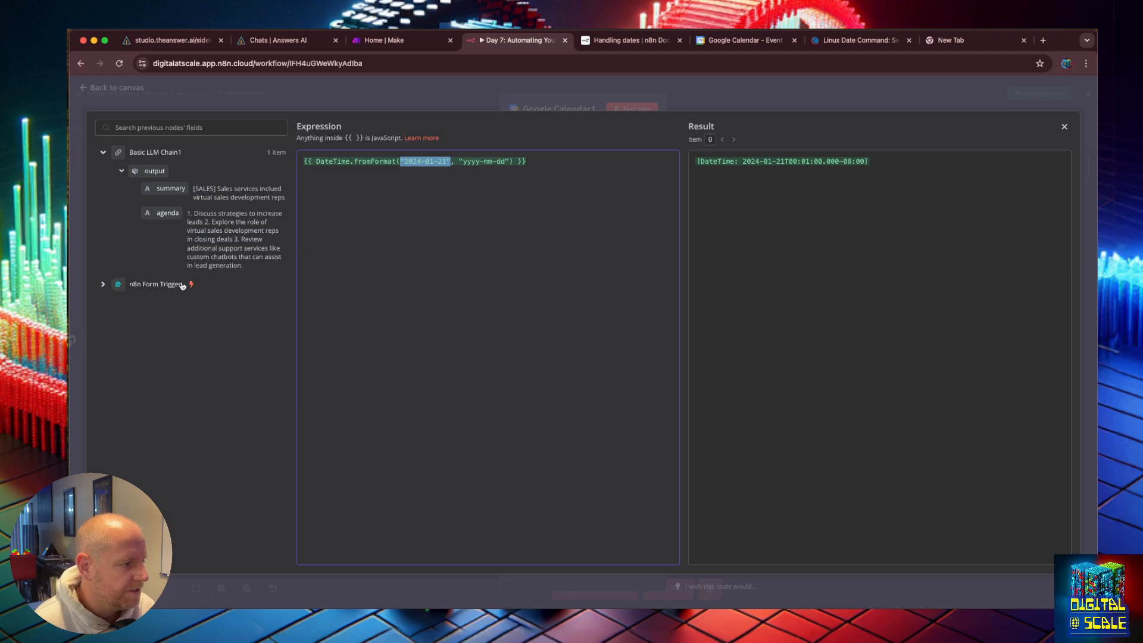
key(BackSpace)
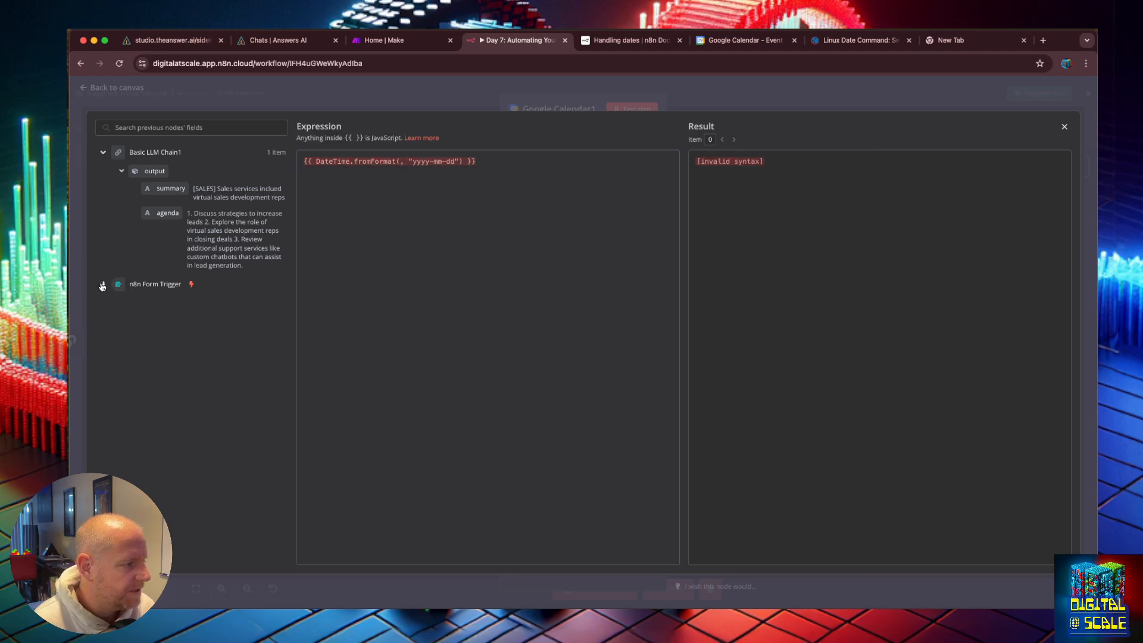
click(102, 285)
drag(152, 369, 401, 166)
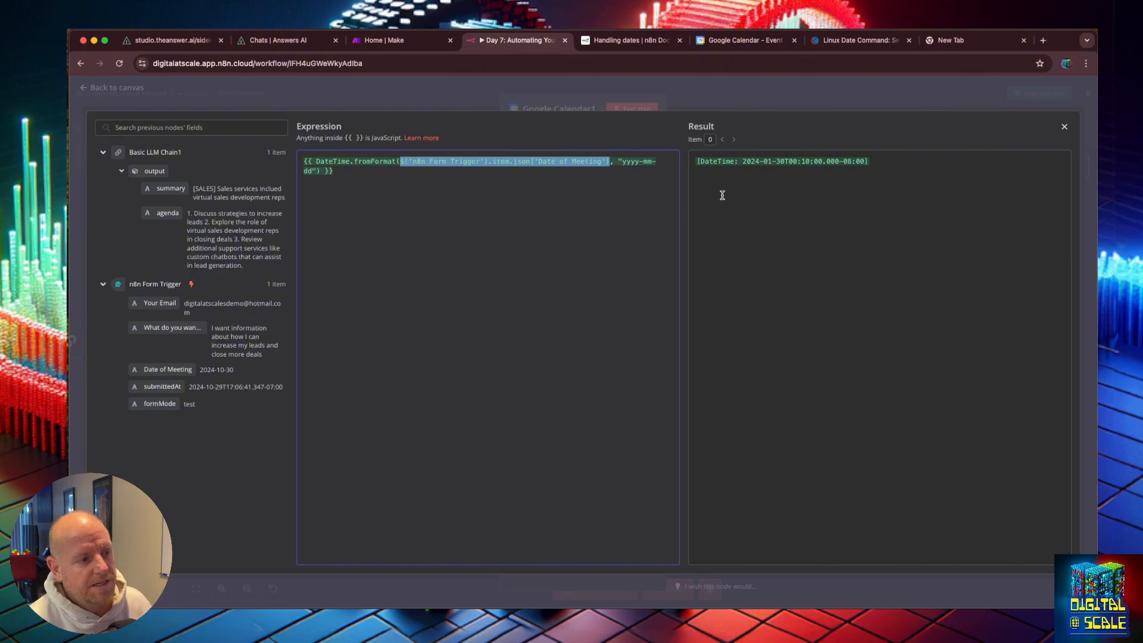
Step: Change the Start expression's format string to "yyyy-MM-dd" with uppercase month tokens
click(784, 163)
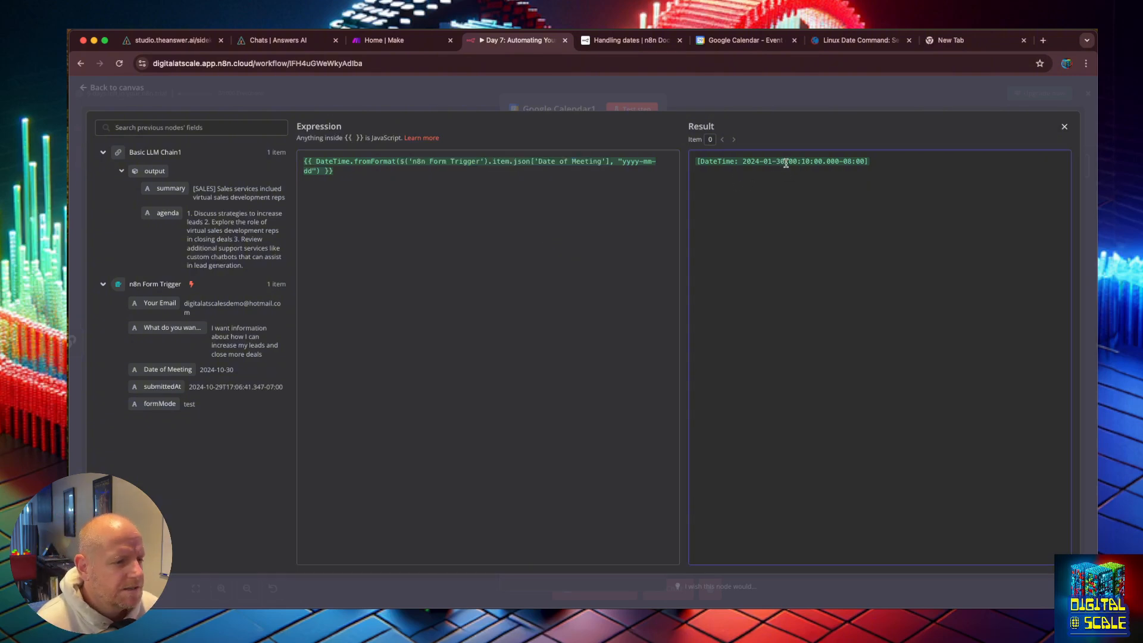
drag(786, 163, 764, 162)
click(766, 162)
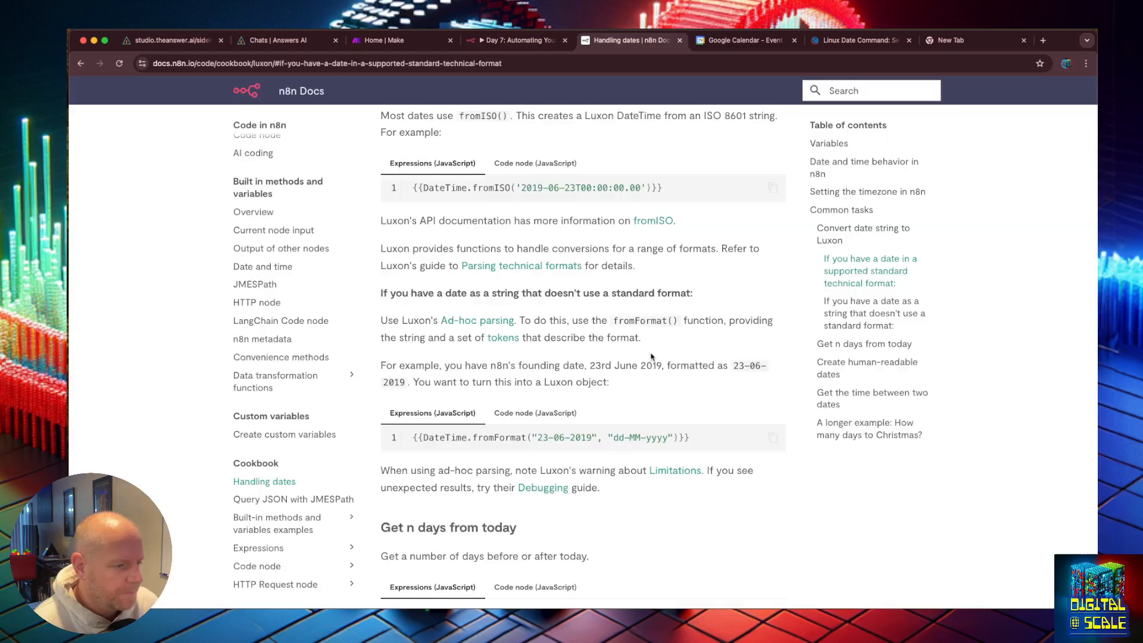
key(ctrl+Tab)
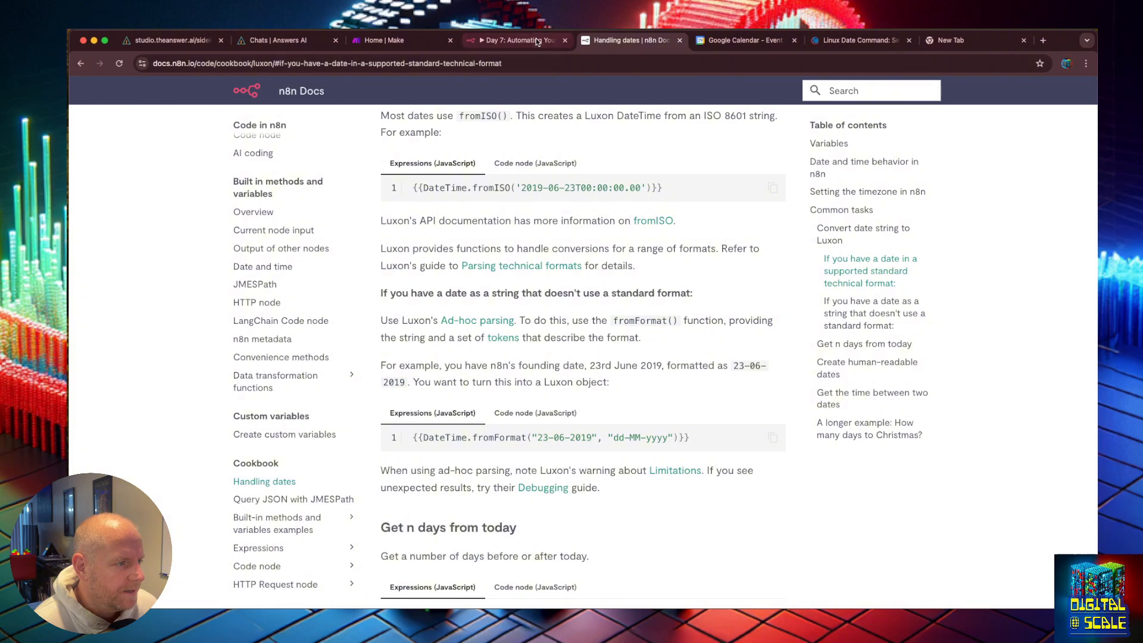
click(509, 40)
double_click(646, 161)
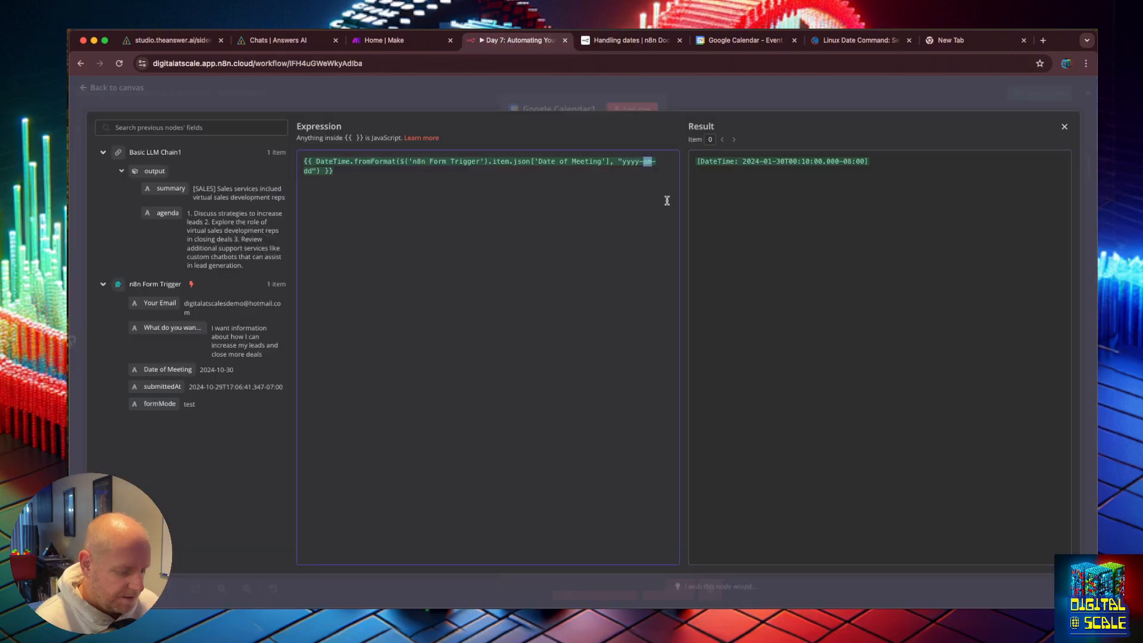
text(MM)
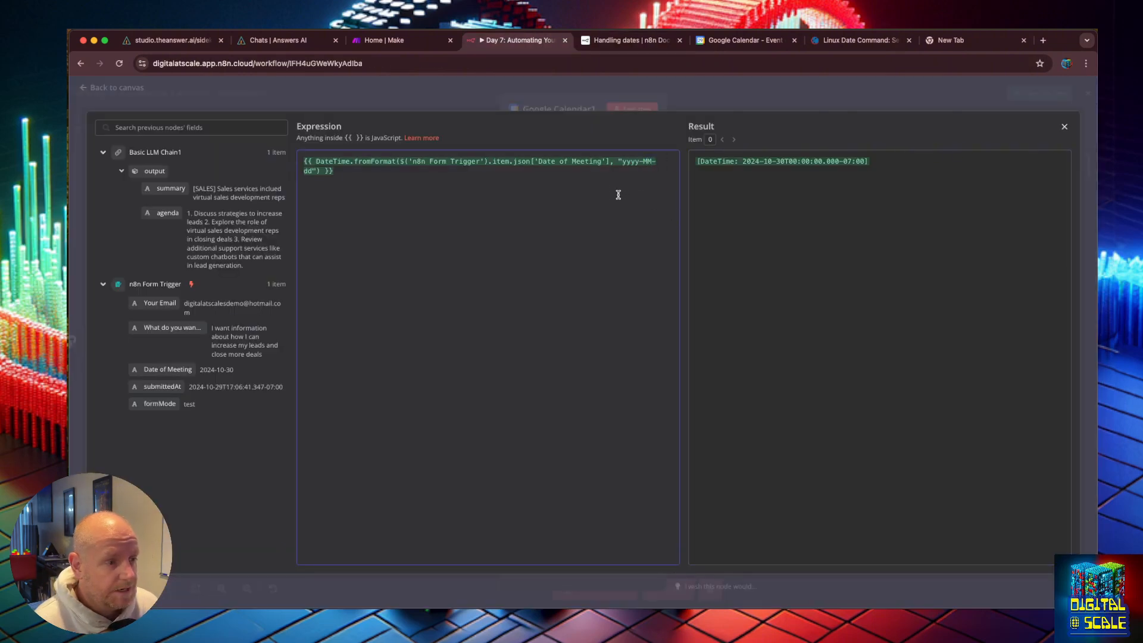
double_click(648, 161)
text(mm)
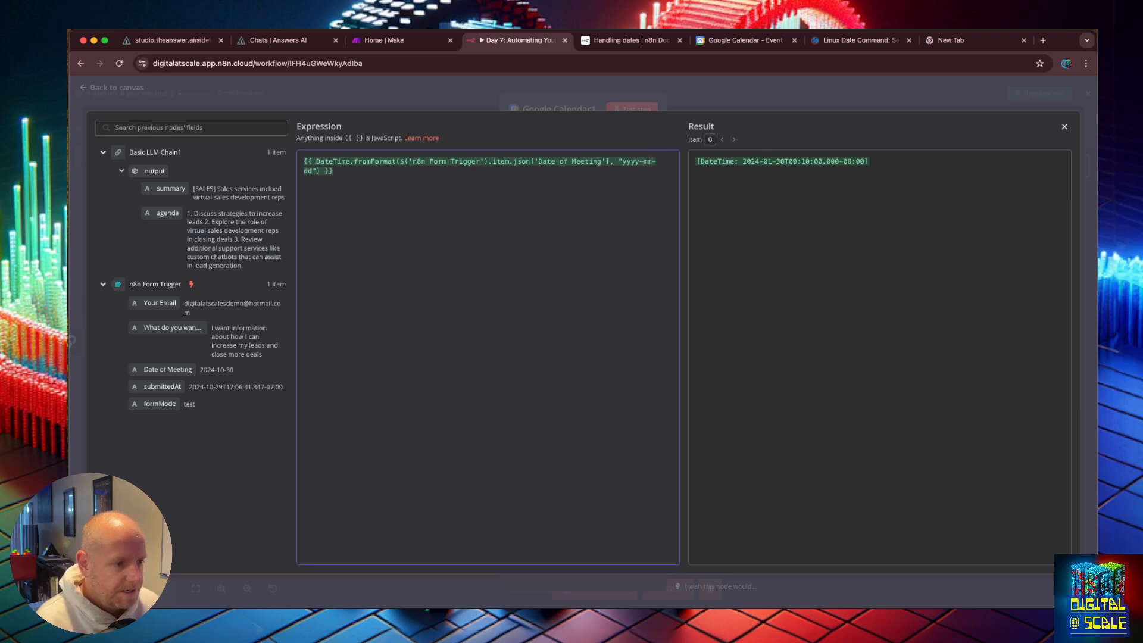
key(BackSpace)
key(BackSpace)
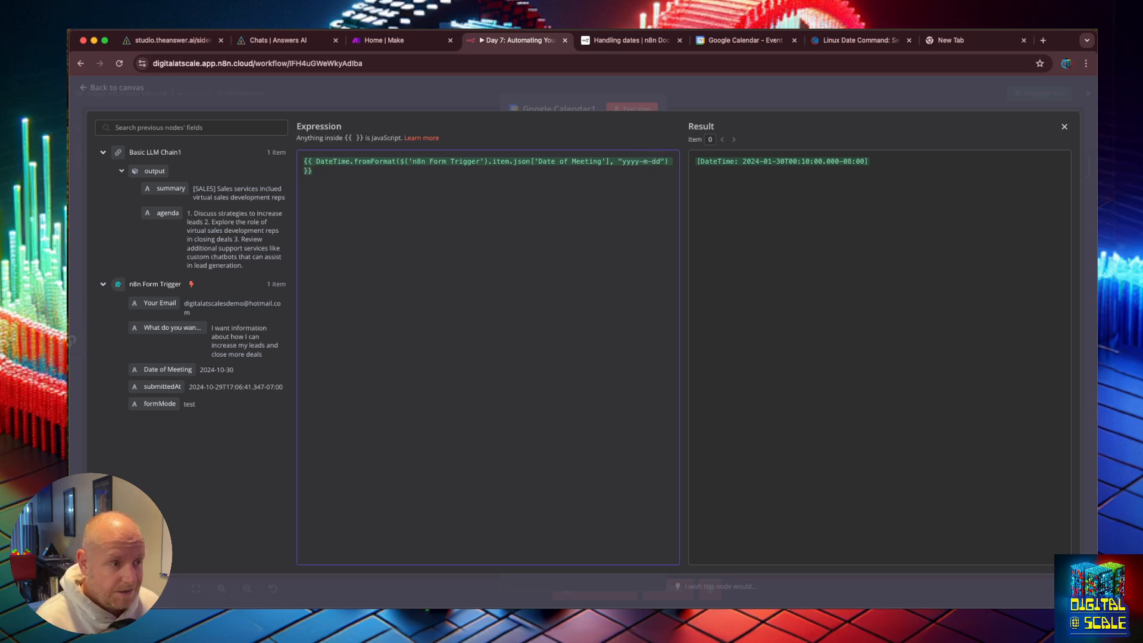
text(MM)
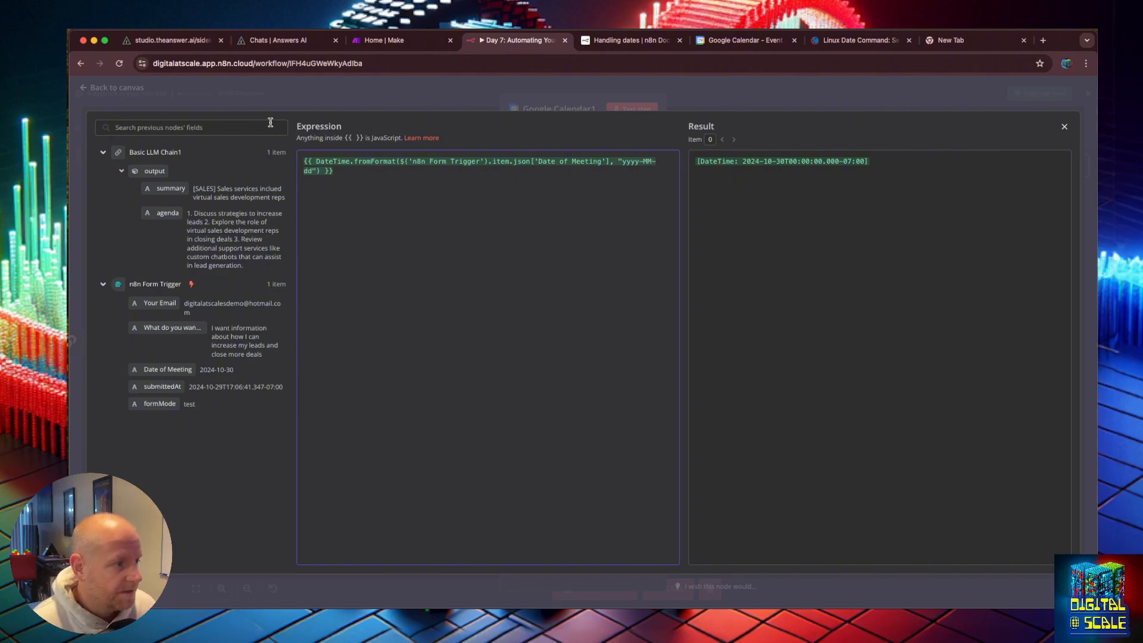
Step: Look through the n8n date-handling docs and Luxon's math guide for date arithmetic examples
click(642, 37)
scroll(582, 315, down, 2)
scroll(536, 357, down, 3)
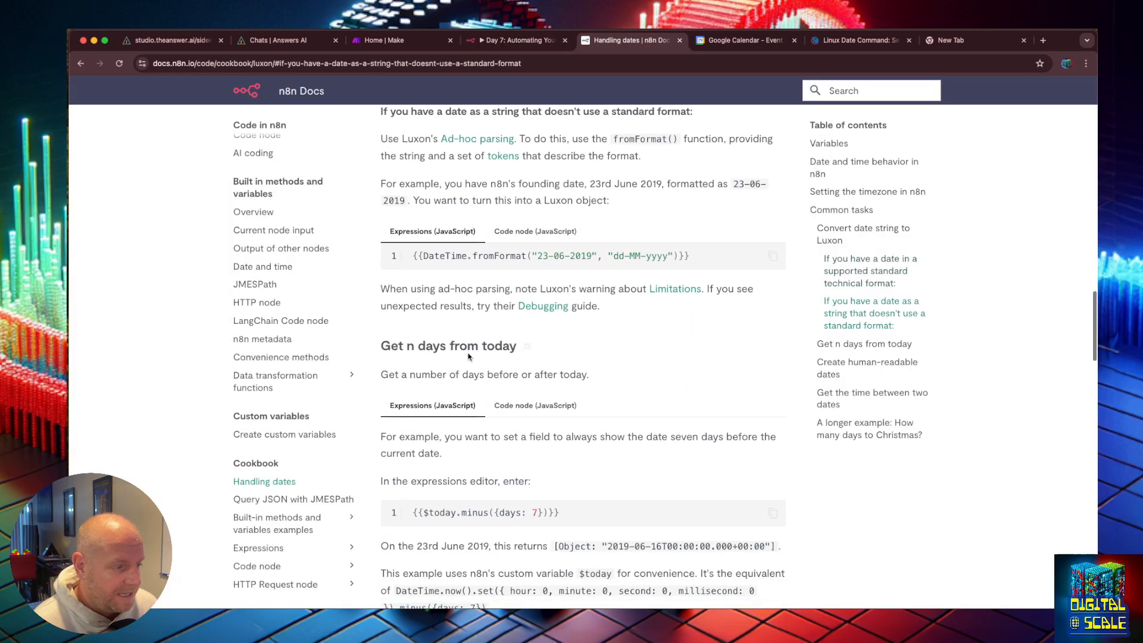
scroll(479, 447, down, 3)
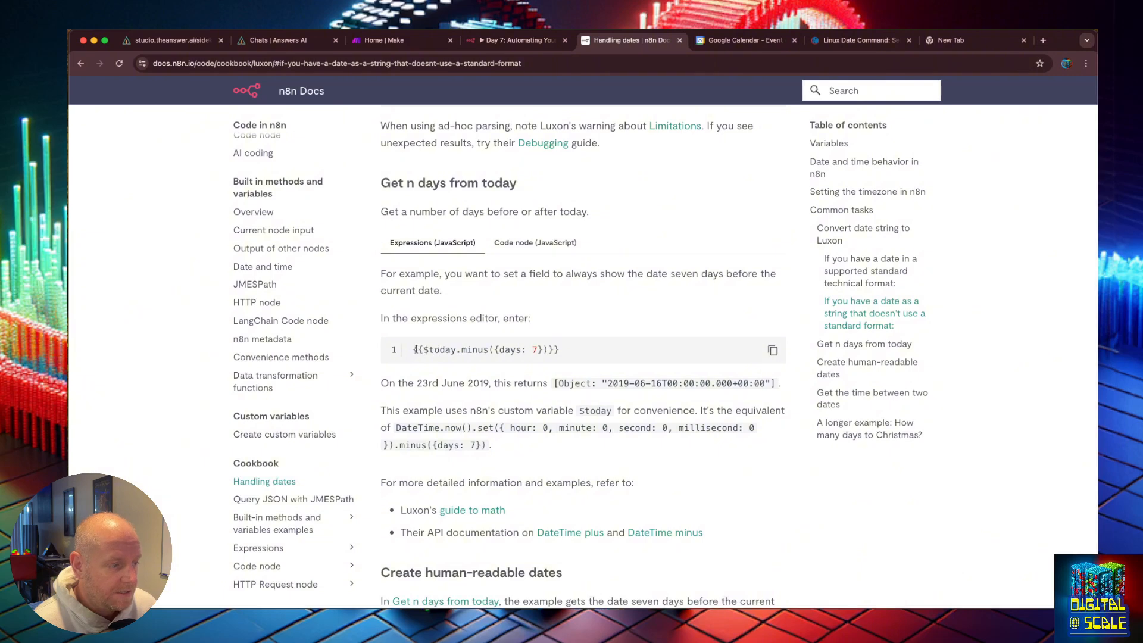
drag(414, 349, 563, 350)
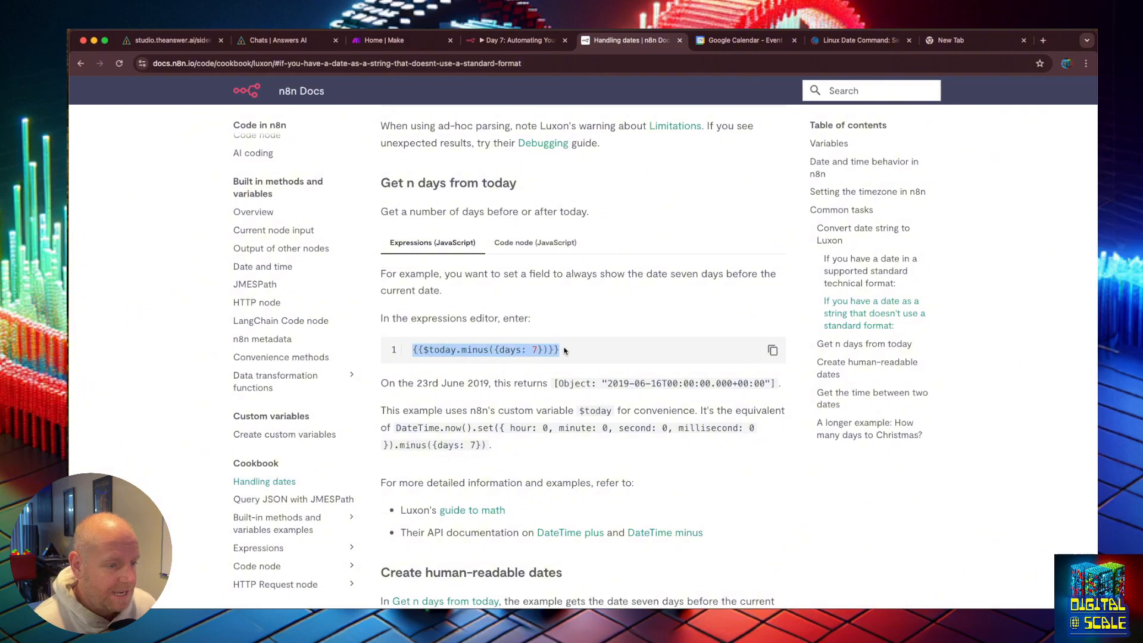
scroll(565, 350, down, 2)
scroll(565, 350, down, 2)
click(469, 380)
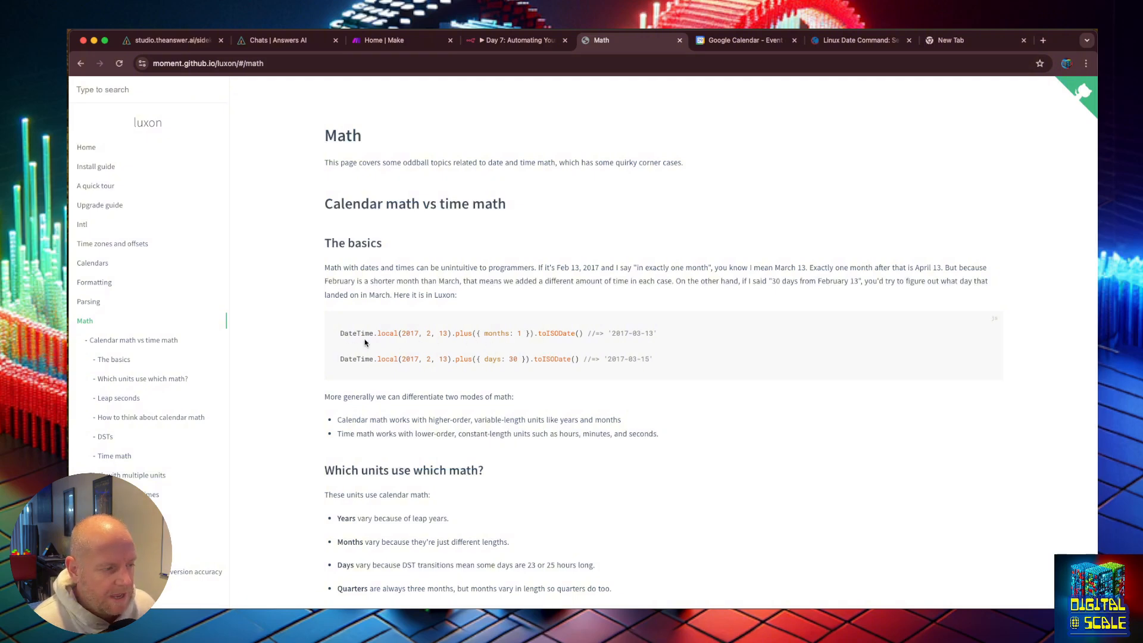
scroll(630, 373, down, 10)
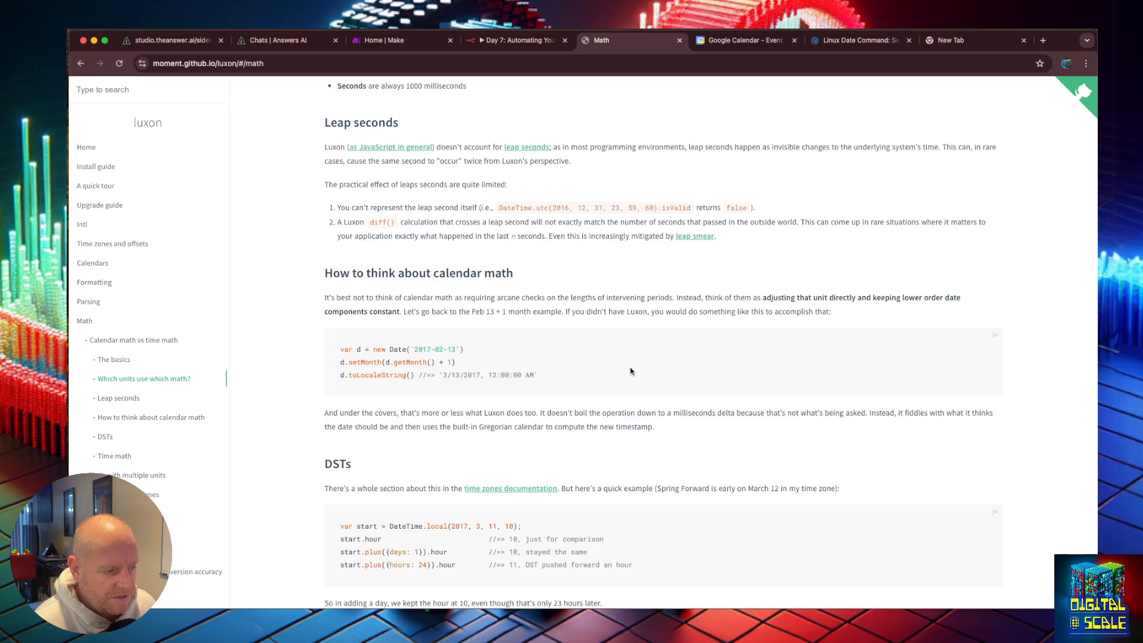
scroll(630, 371, down, 5)
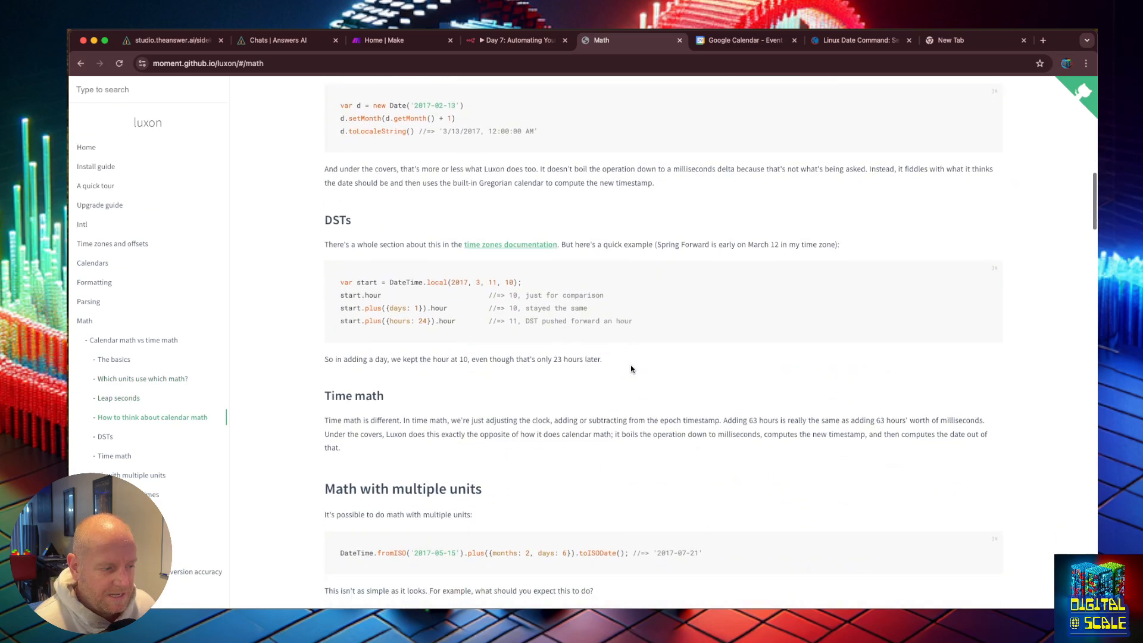
scroll(631, 369, down, 2)
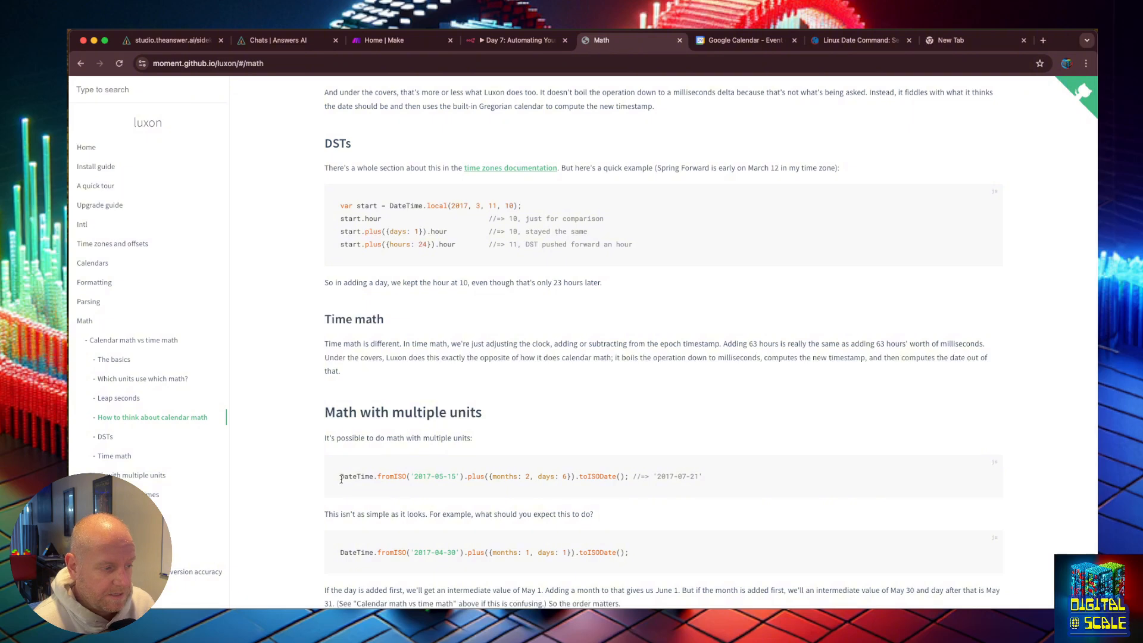
Step: Copy Luxon's multi-unit plus example onto a new line of the Start expression, wrapped in {{ }}, using Date of Meeting as its date
drag(343, 476, 632, 479)
key(super+c)
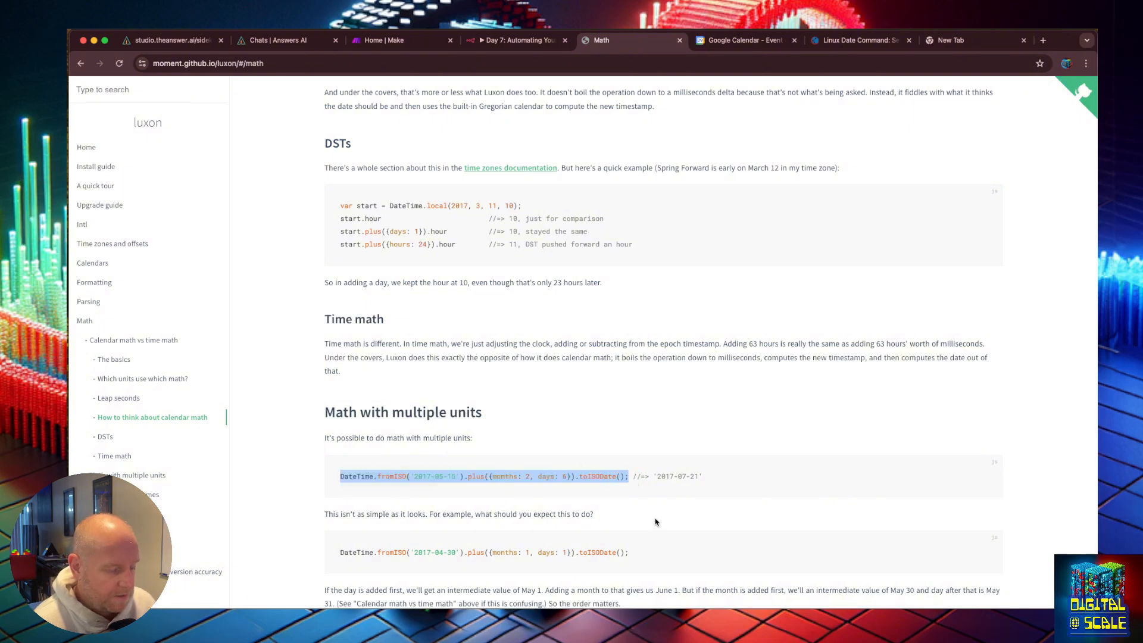
click(517, 52)
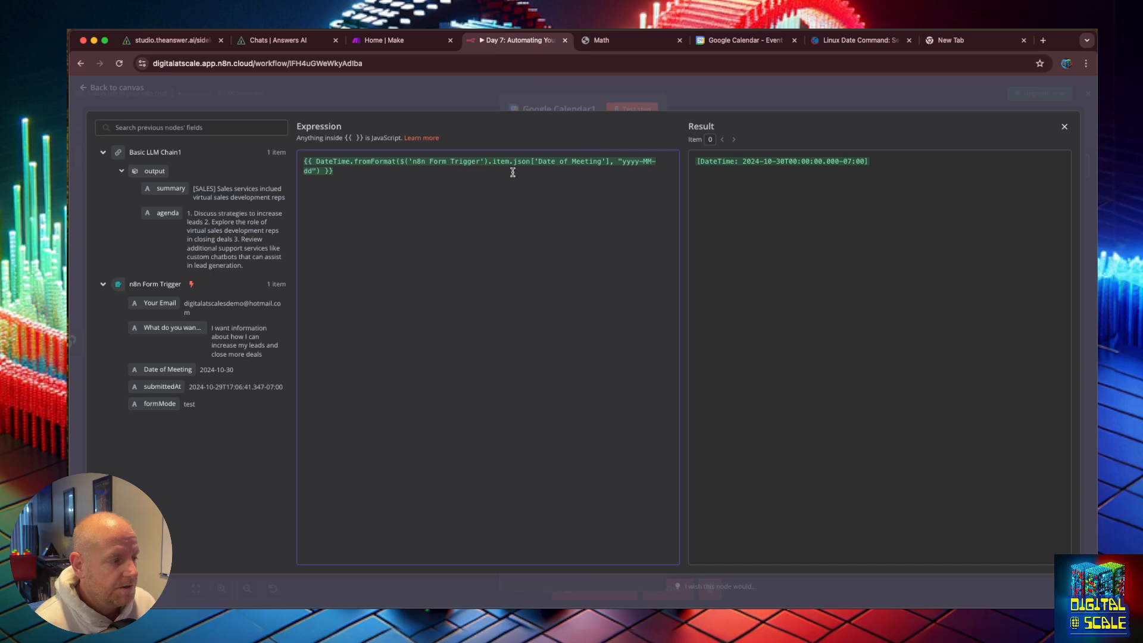
key(Return)
key(Return)
key(super+v)
click(302, 190)
text({{)
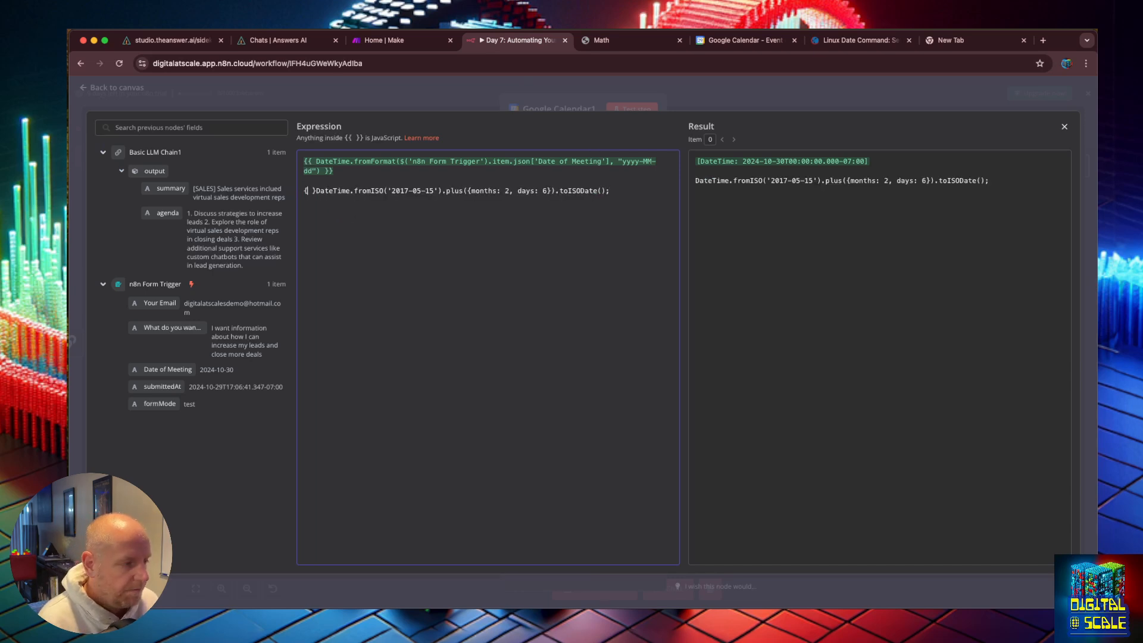
key(Escape)
key(Delete)
key(Delete)
key(Delete)
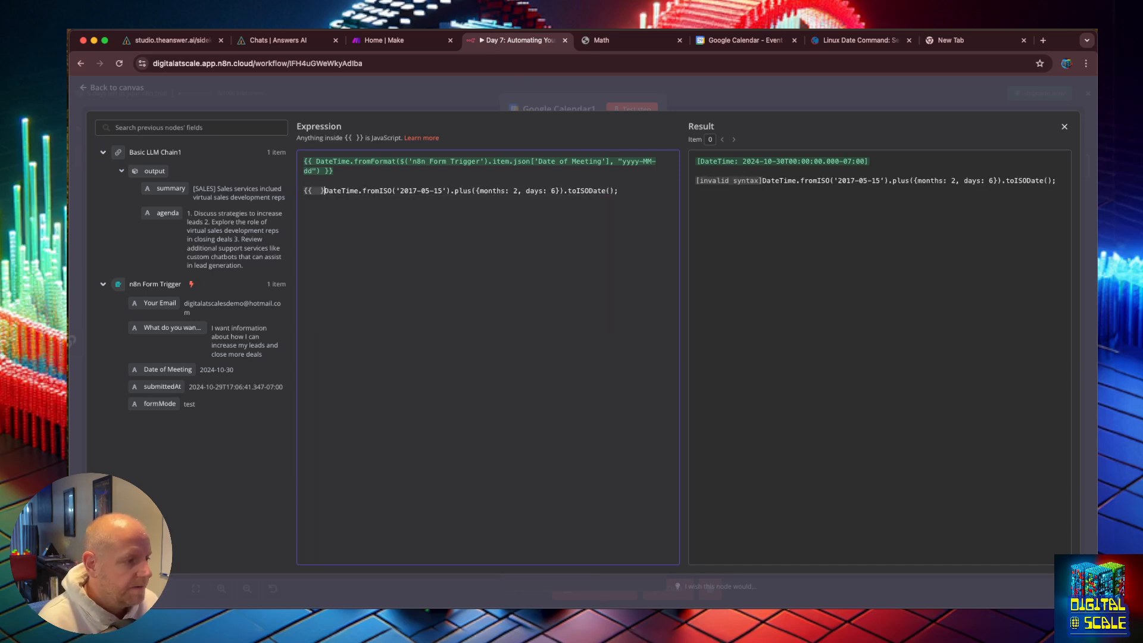
click(618, 194)
text(}})
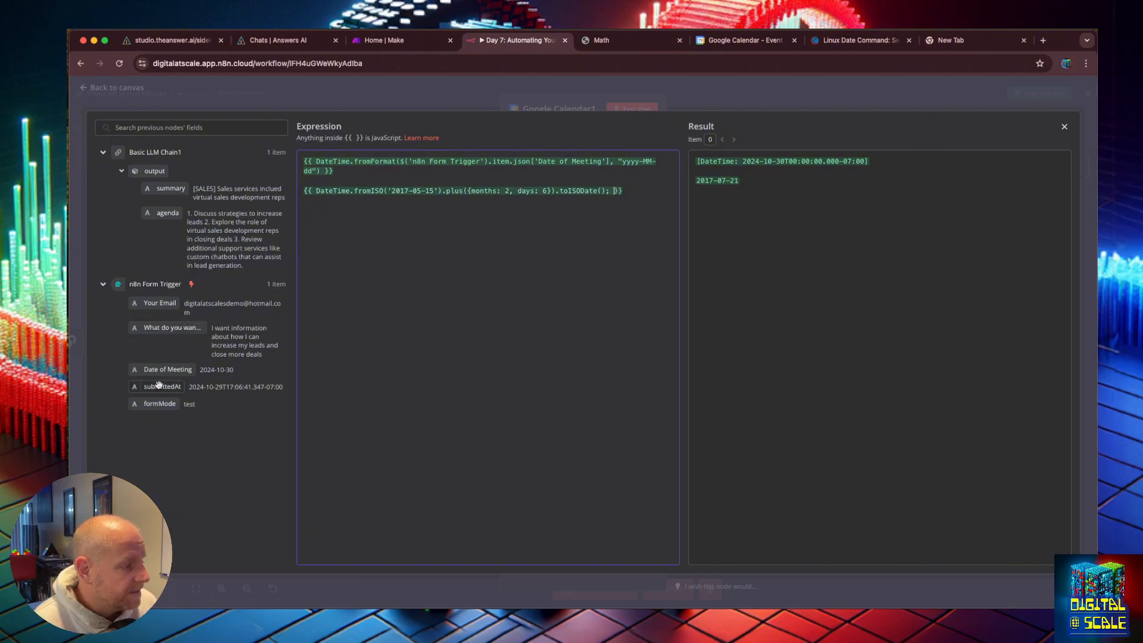
drag(438, 191, 388, 194)
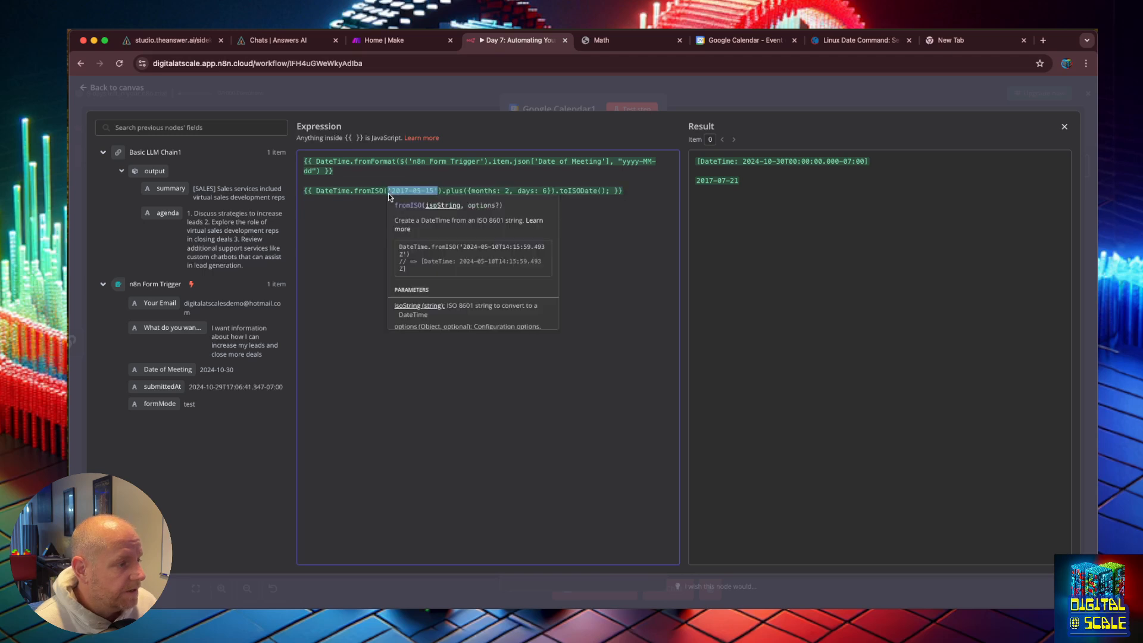
drag(168, 370, 417, 191)
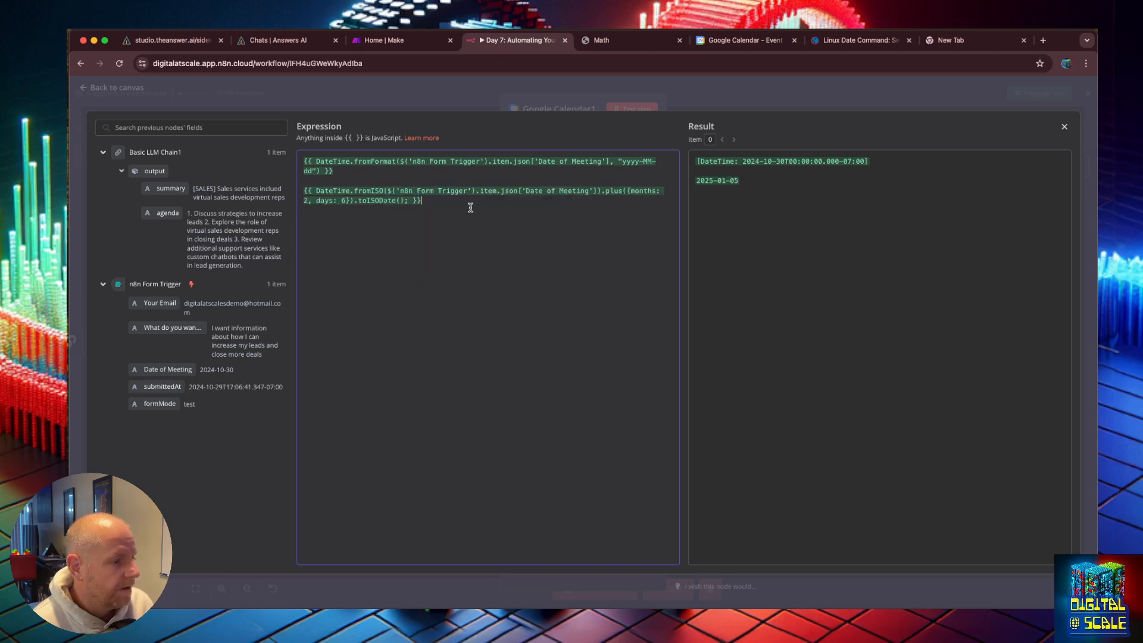
Step: Change the new line's plus arguments to {hours: 6} and remove the toISODate call
double_click(643, 190)
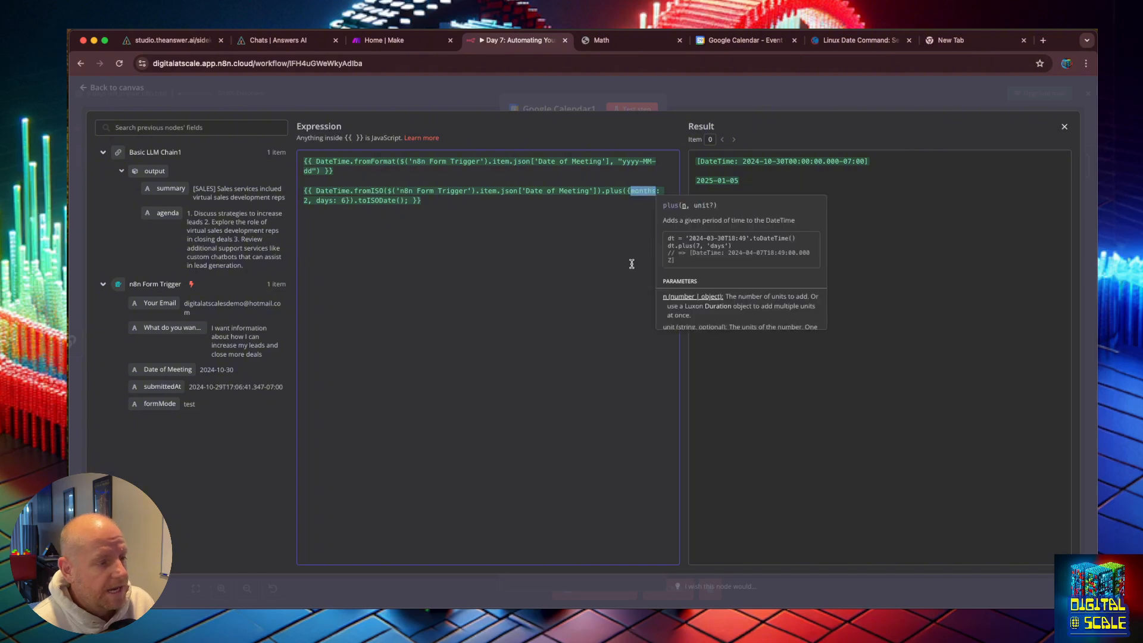
double_click(324, 201)
text(hours)
key(alt+Left)
key(BackSpace)
key(BackSpace)
key(BackSpace)
key(BackSpace)
key(BackSpace)
key(BackSpace)
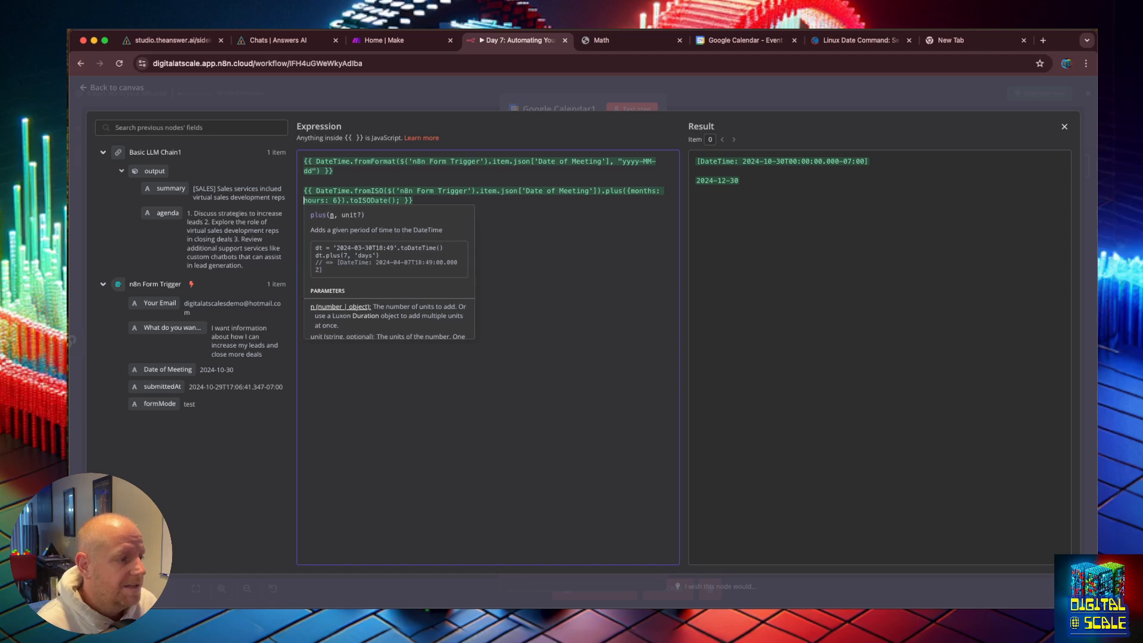
key(BackSpace)
key(BackSpace)
key(BackSpace)
key(BackSpace)
key(BackSpace)
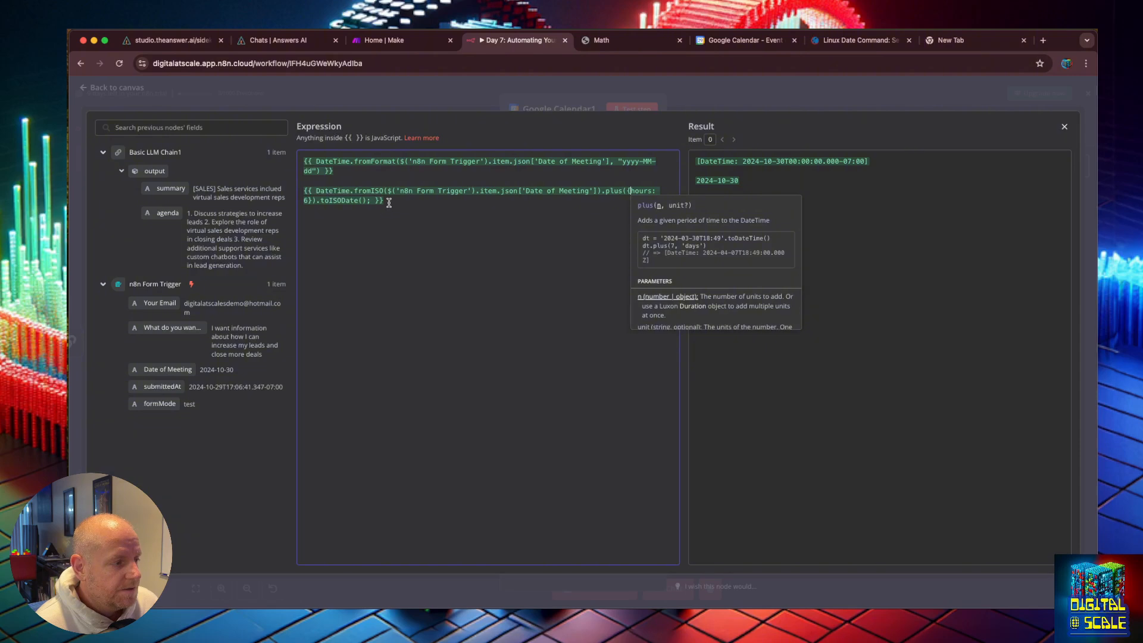
click(368, 201)
key(BackSpace)
key(BackSpace)
key(BackSpace)
key(BackSpace)
key(BackSpace)
key(BackSpace)
key(BackSpace)
key(BackSpace)
key(BackSpace)
key(BackSpace)
key(BackSpace)
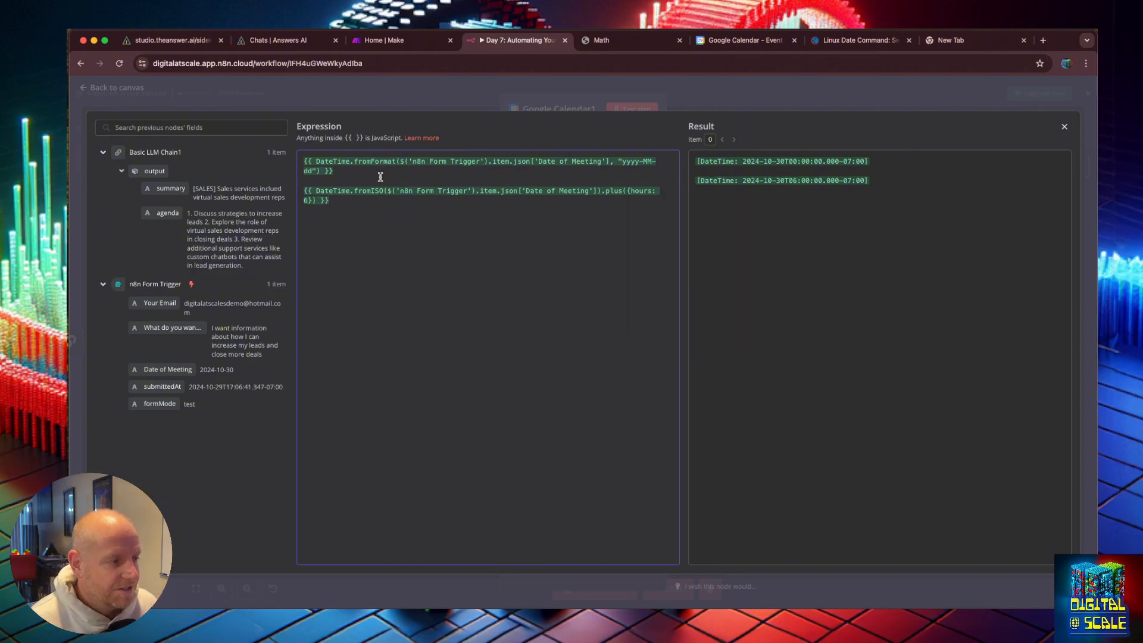
Step: Move the {hours: 6} plus expression out of the Start field into the End field, replacing the End expression, and close the editor
drag(335, 202, 294, 191)
key(ctrl+c)
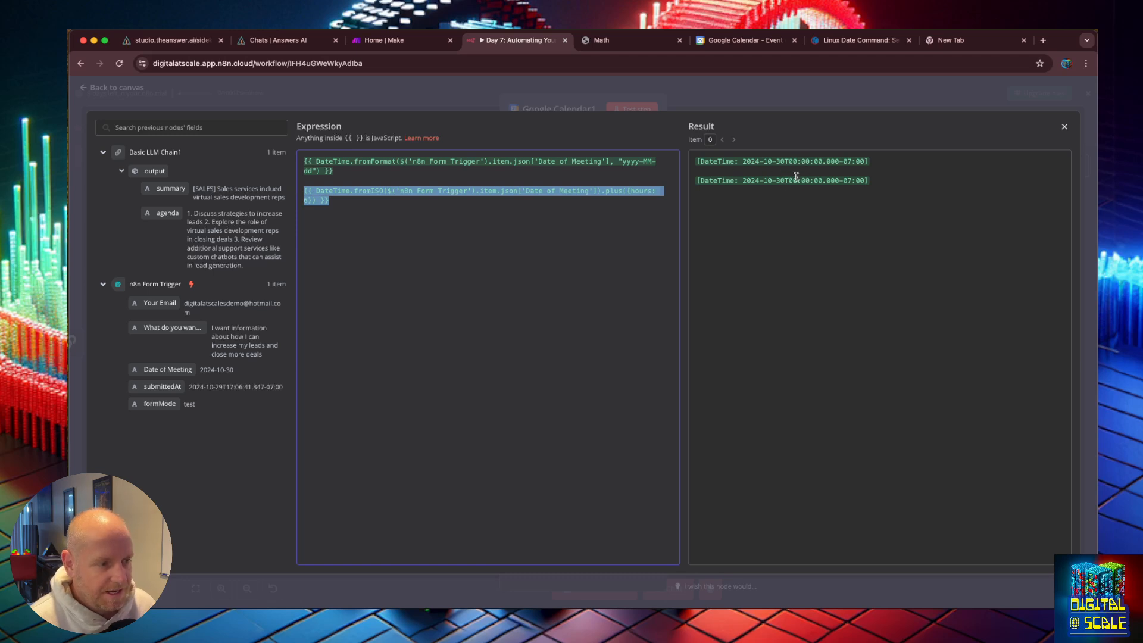
key(BackSpace)
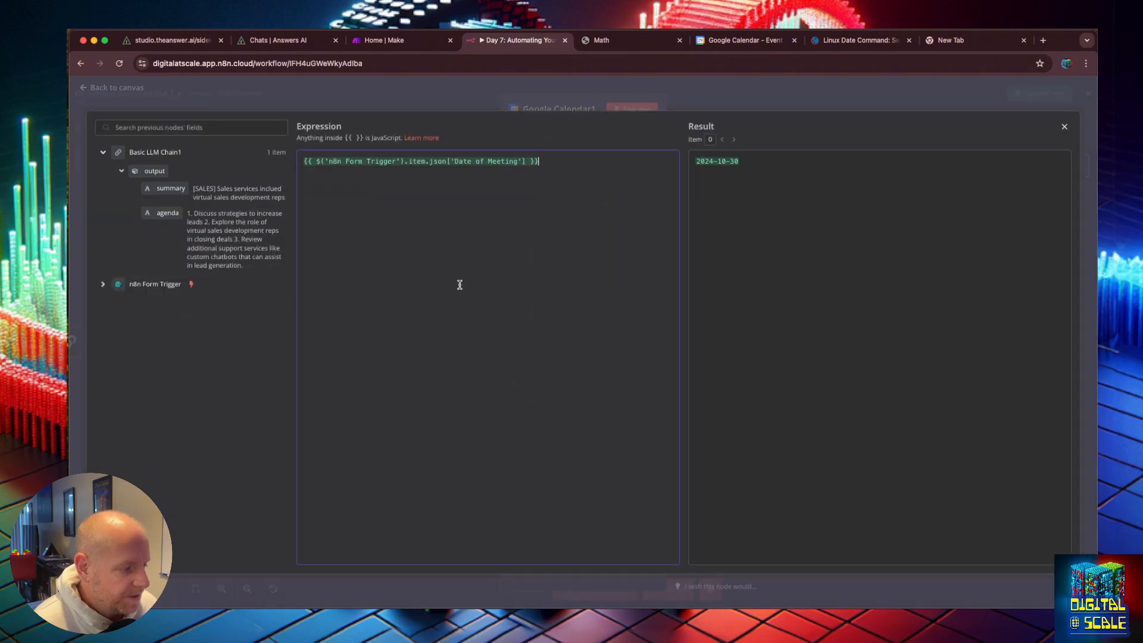
key(ctrl+a)
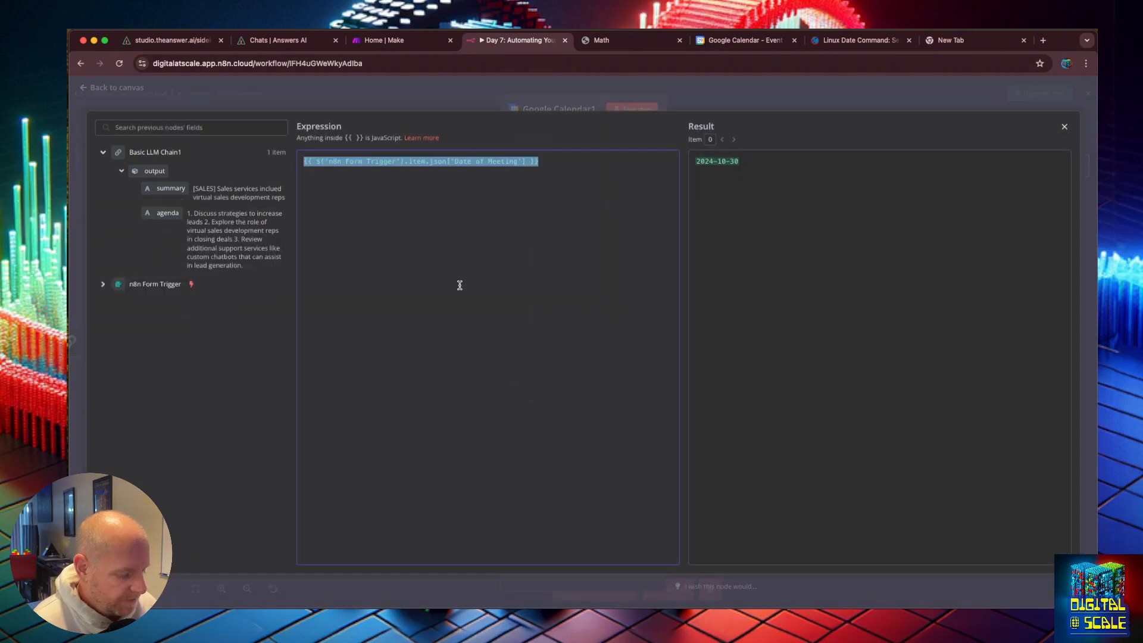
key(ctrl+v)
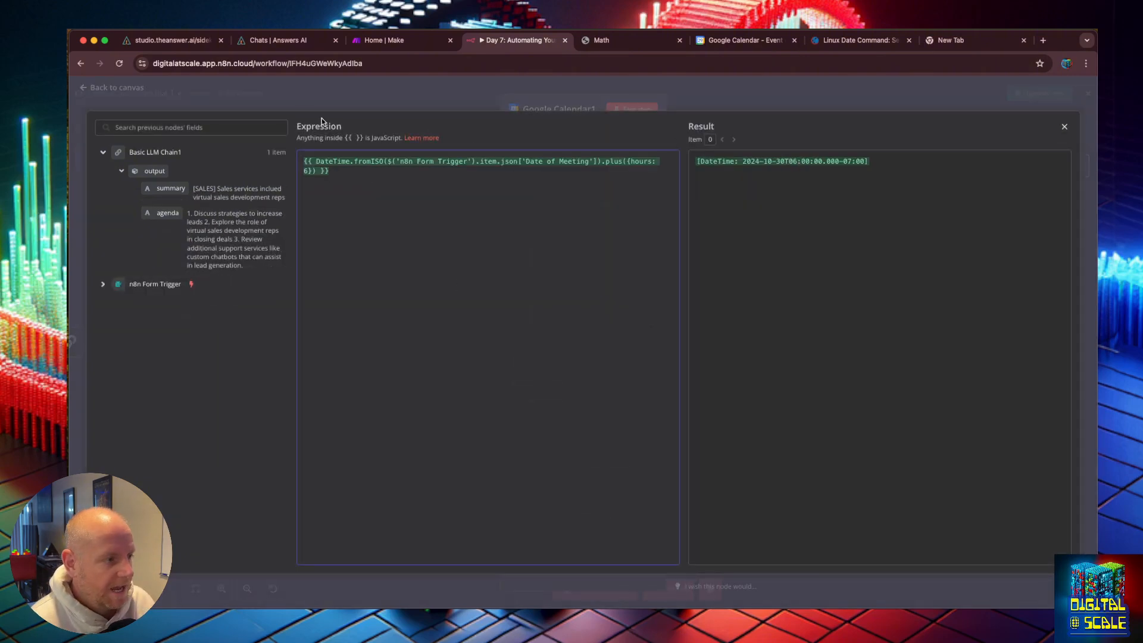
click(101, 95)
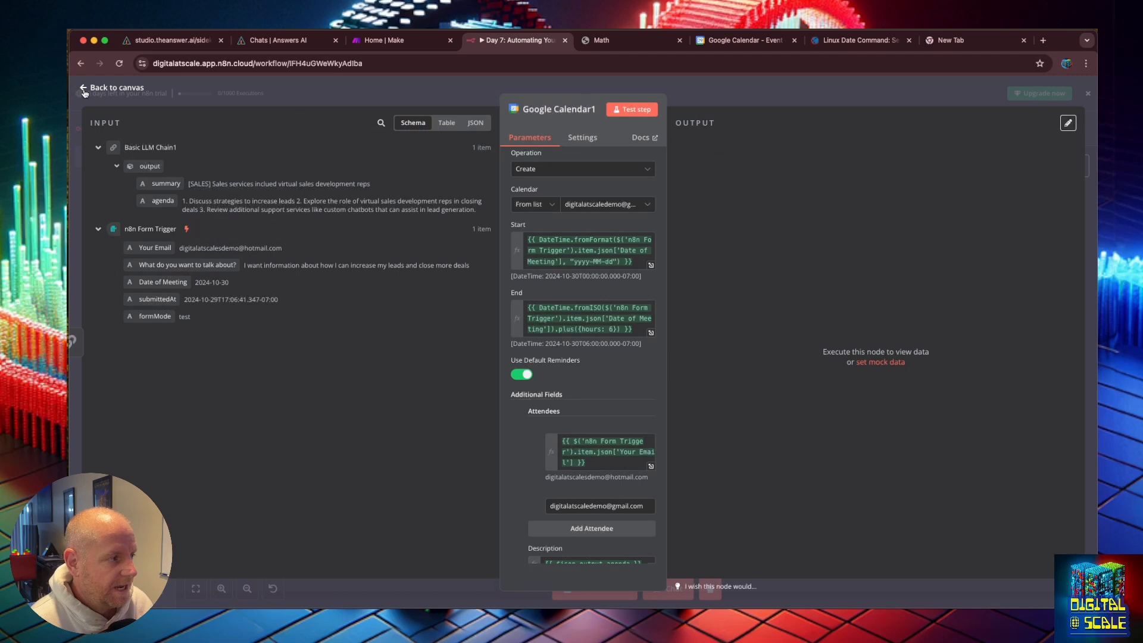
Step: Return to the canvas and review the Google Calendar1 node's Start and End settings
click(89, 91)
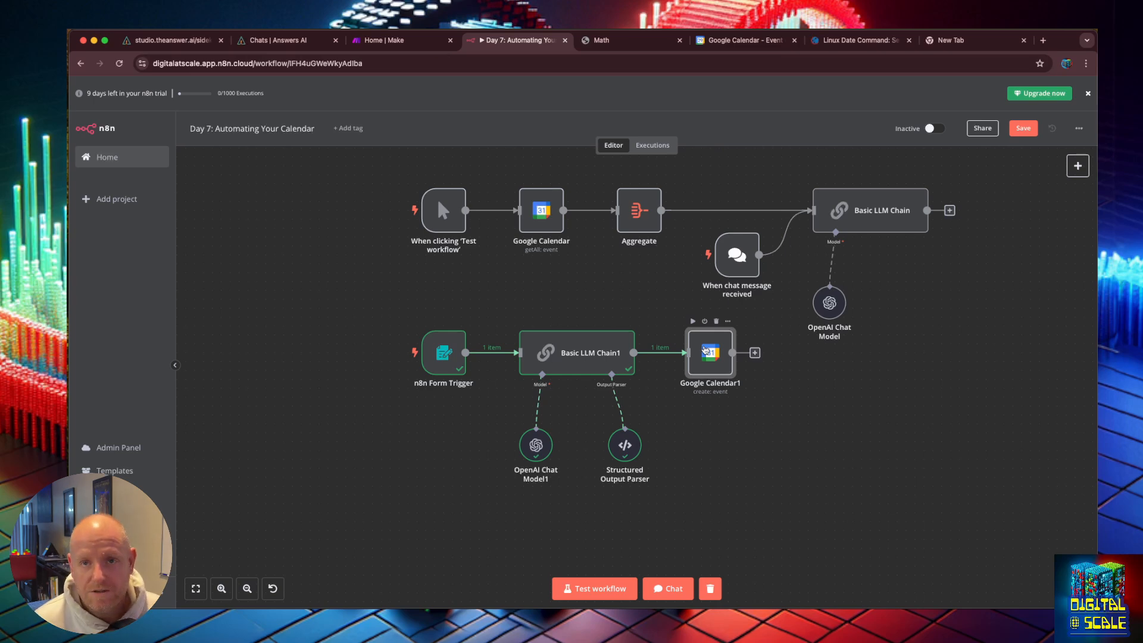
double_click(705, 351)
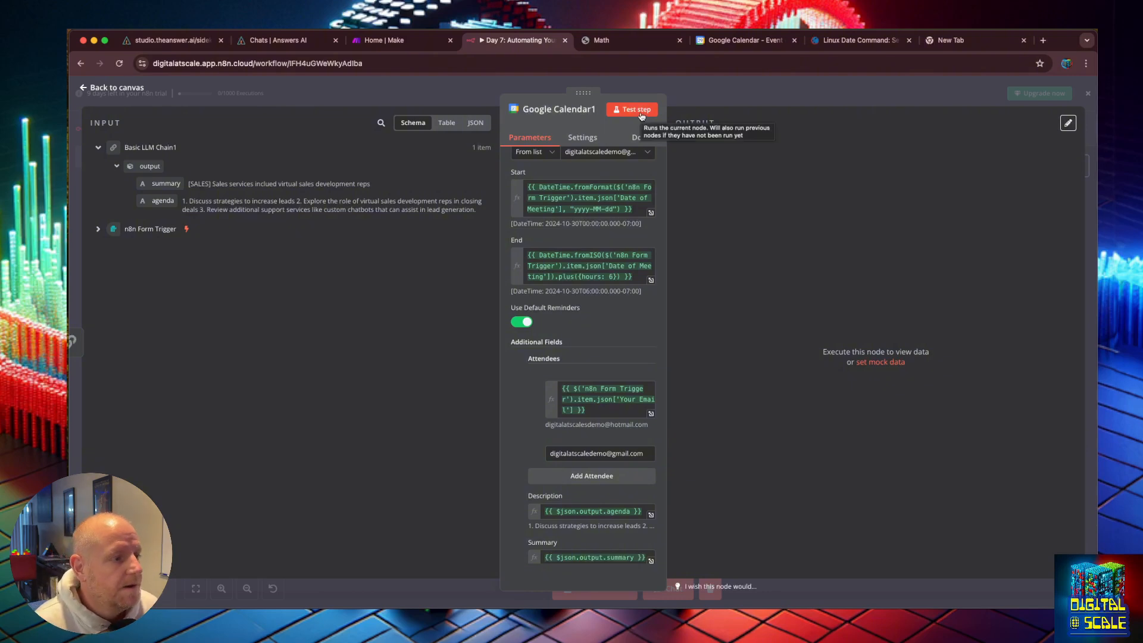
click(84, 88)
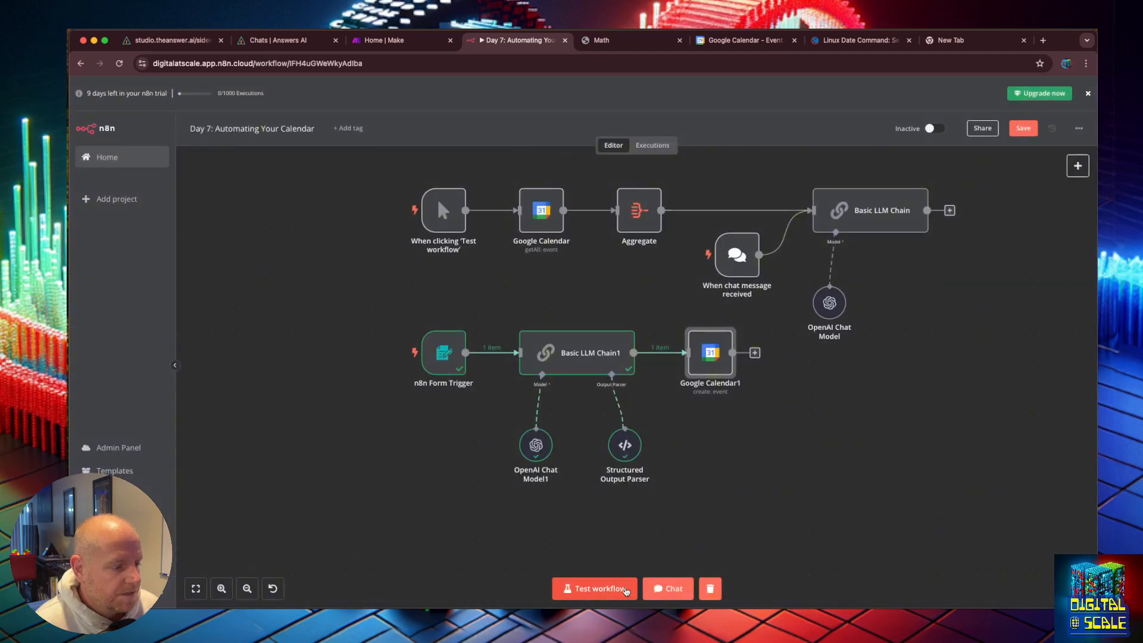
Step: Test the workflow and enter the demo contact's e-mail address in the form's Your Email field
click(594, 588)
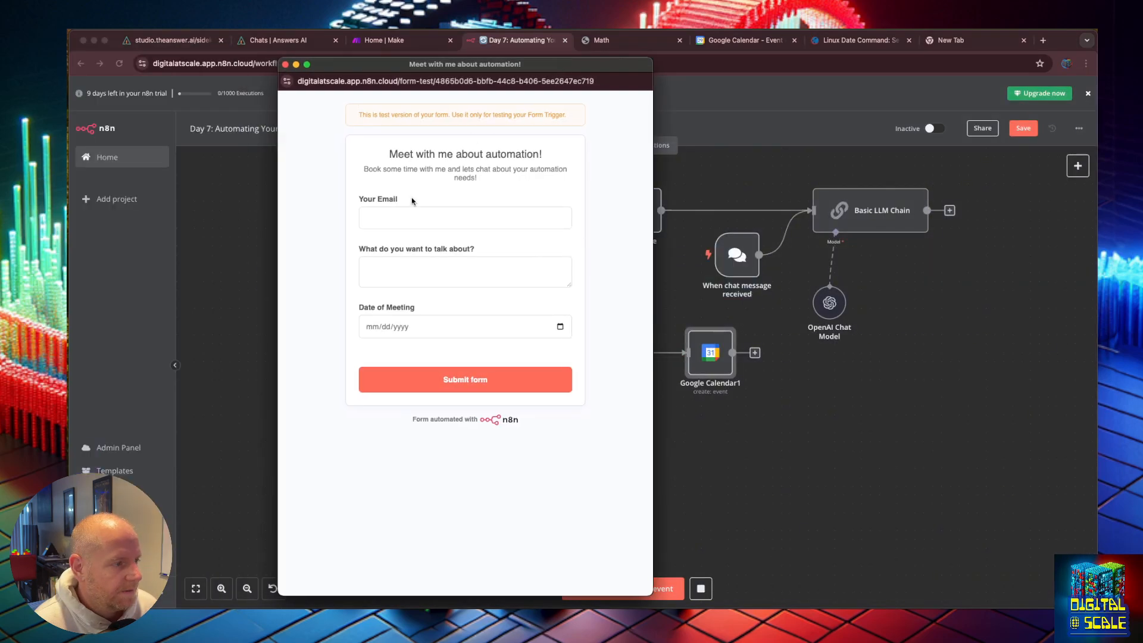
click(406, 214)
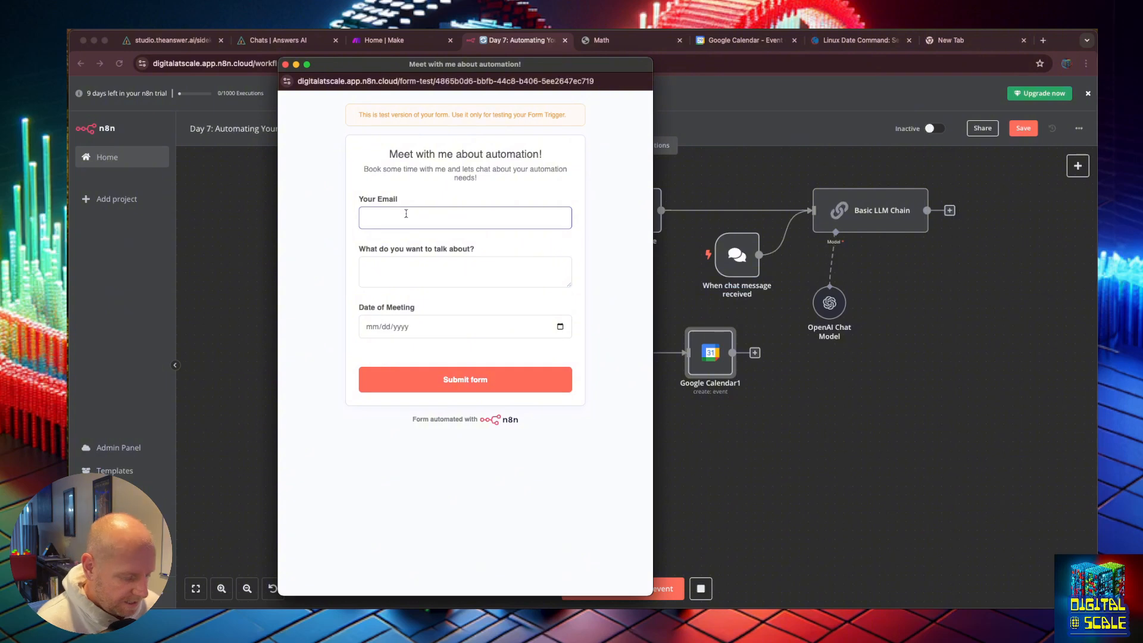
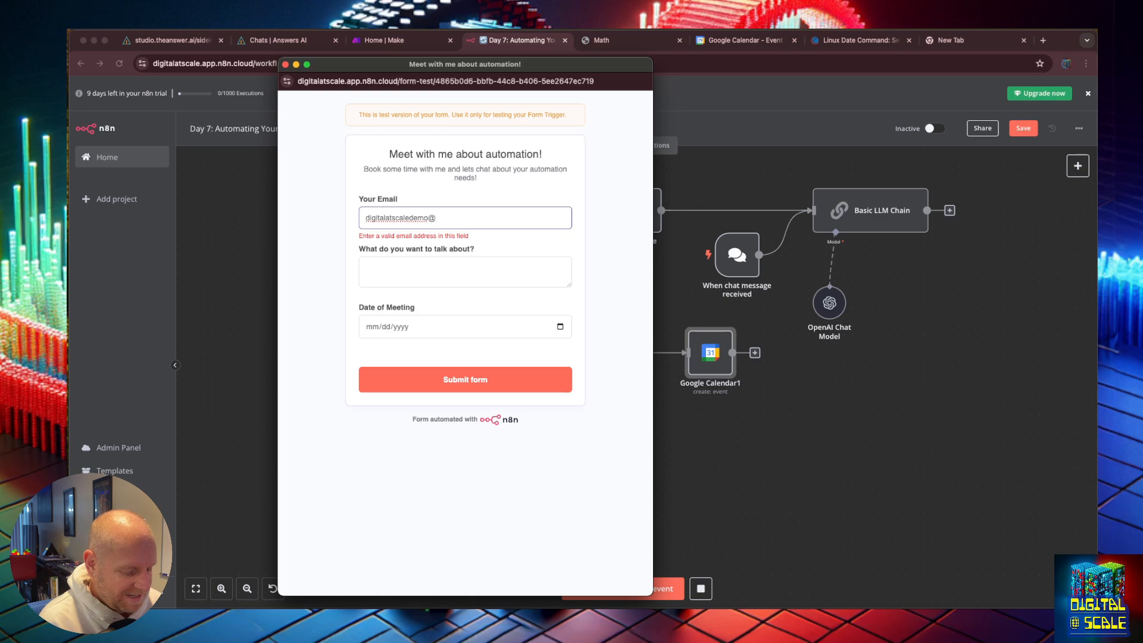
key(Tab)
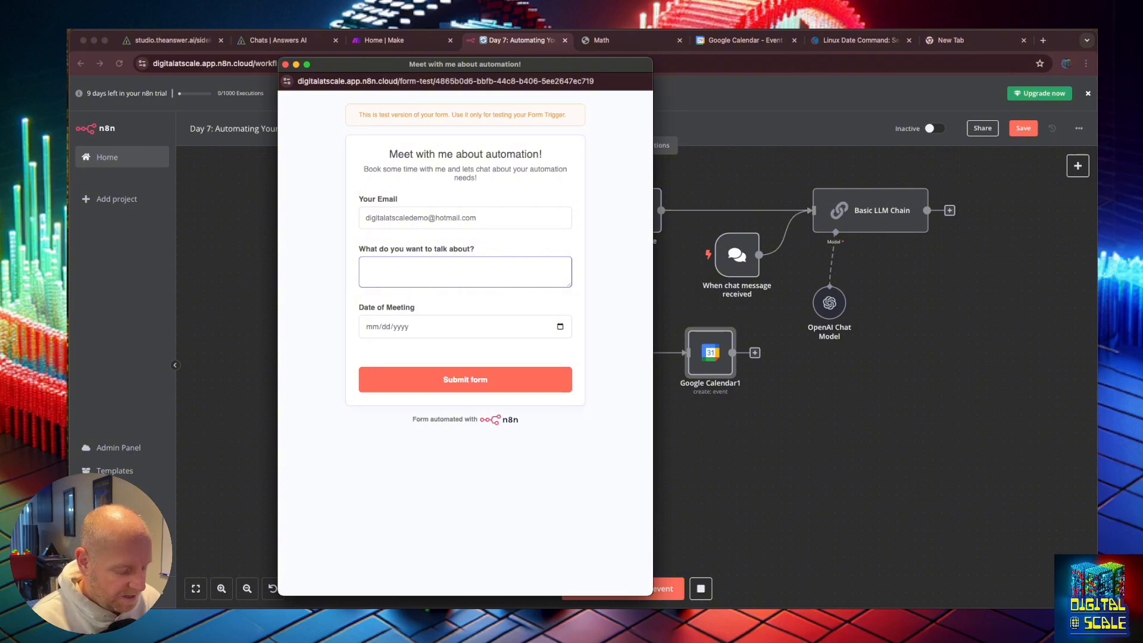
Step: Fill in the topic as "I want to reduce my support tickets and increase my help center docs"
text(I want to redu)
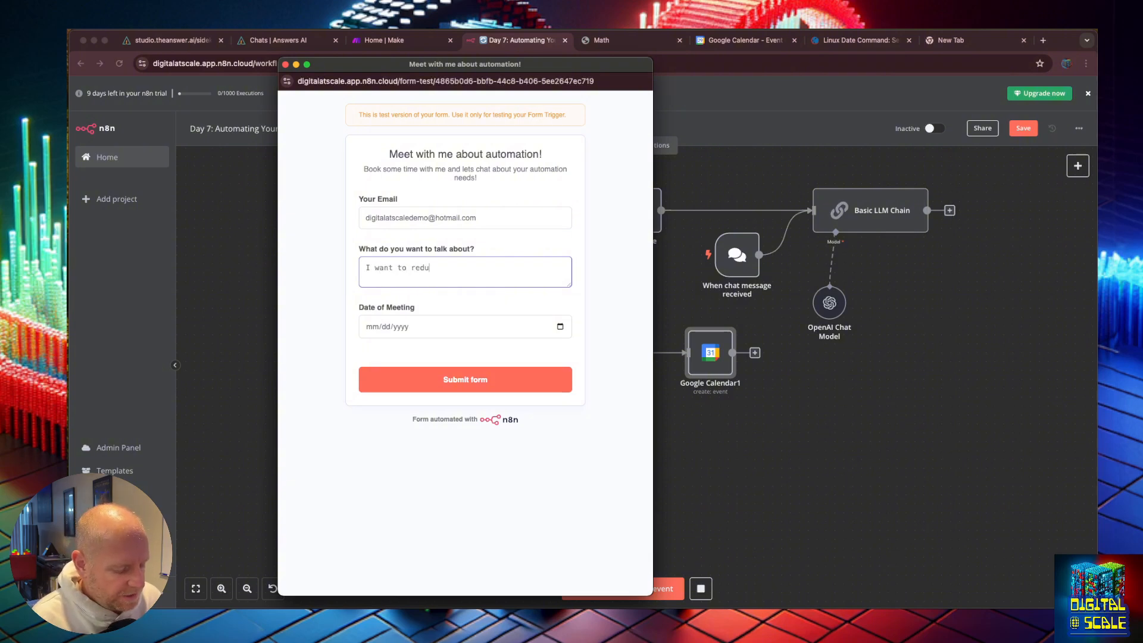
text(ce my support tickets ad)
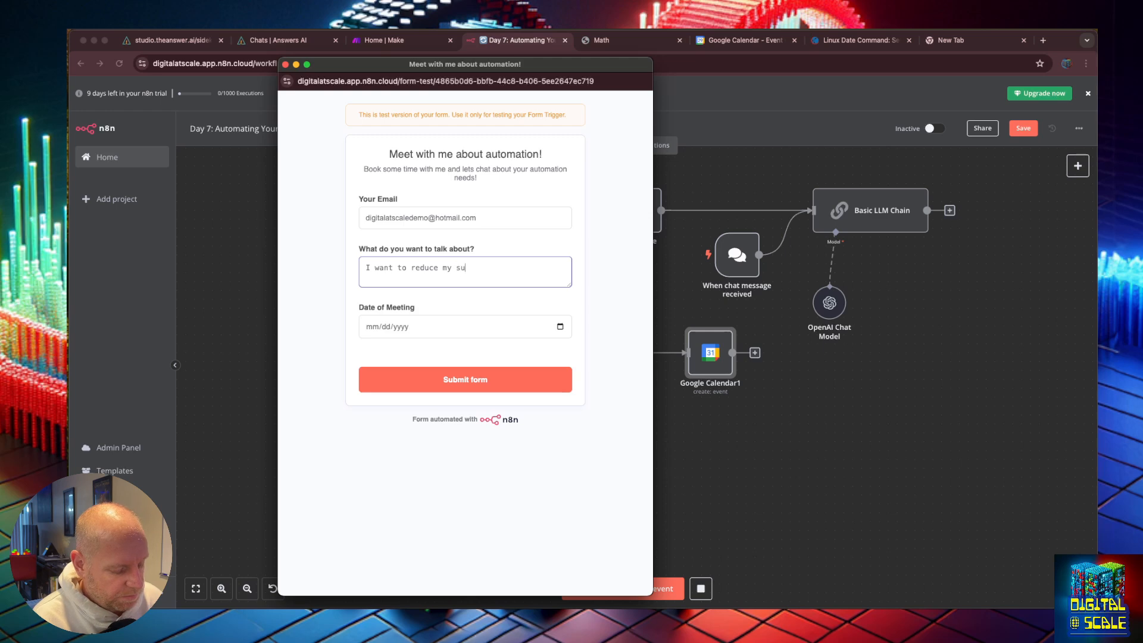
key(BackSpace)
key(BackSpace)
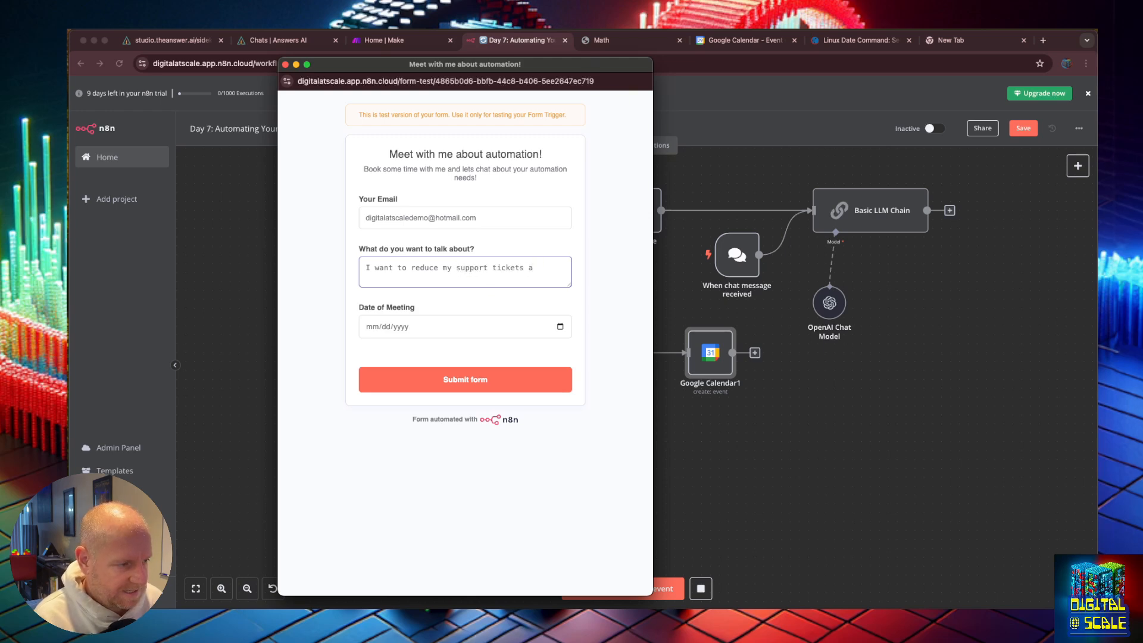
text(nd increas)
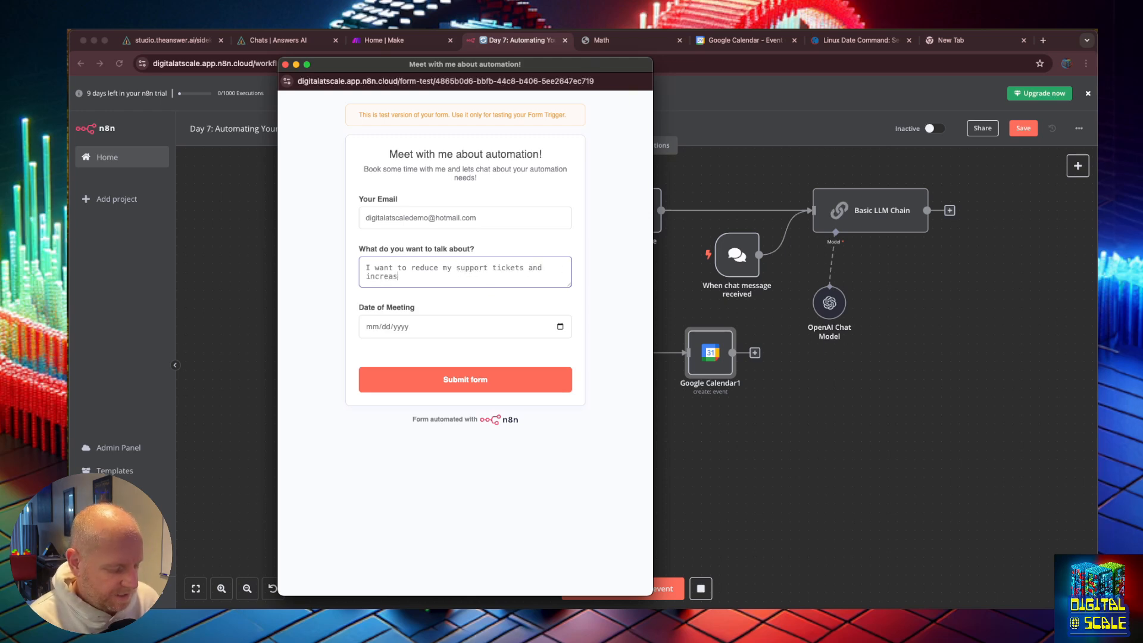
text(e my help ce)
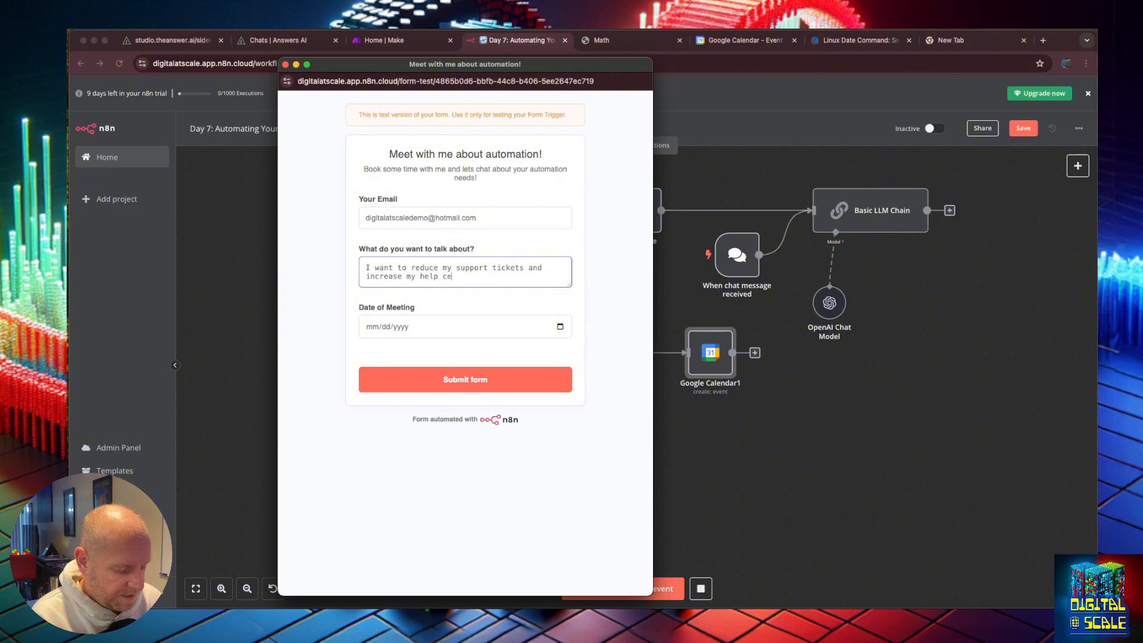
text(nter docs)
Step: Set Date of Meeting to October 30, 2024, submit the form, and close the form window
click(402, 328)
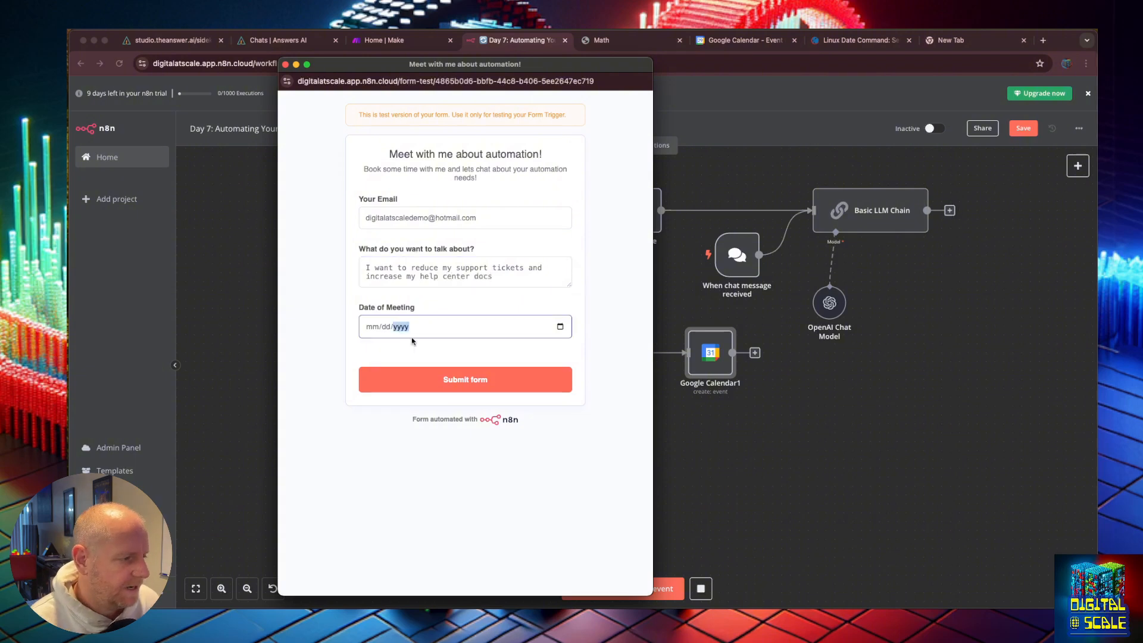
click(560, 327)
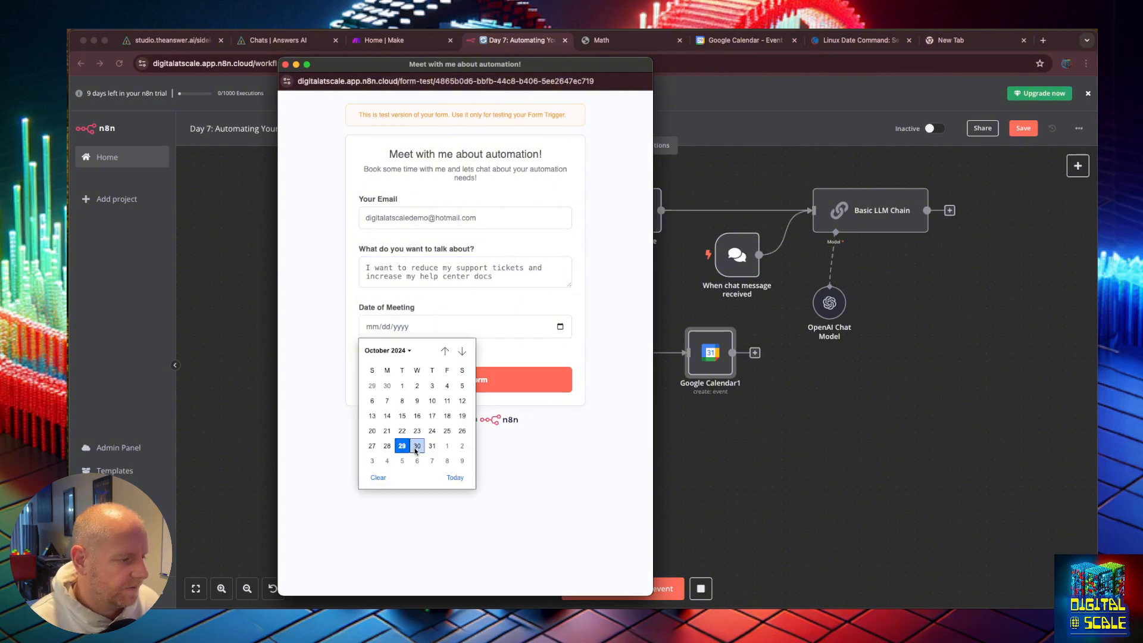
click(416, 446)
click(468, 383)
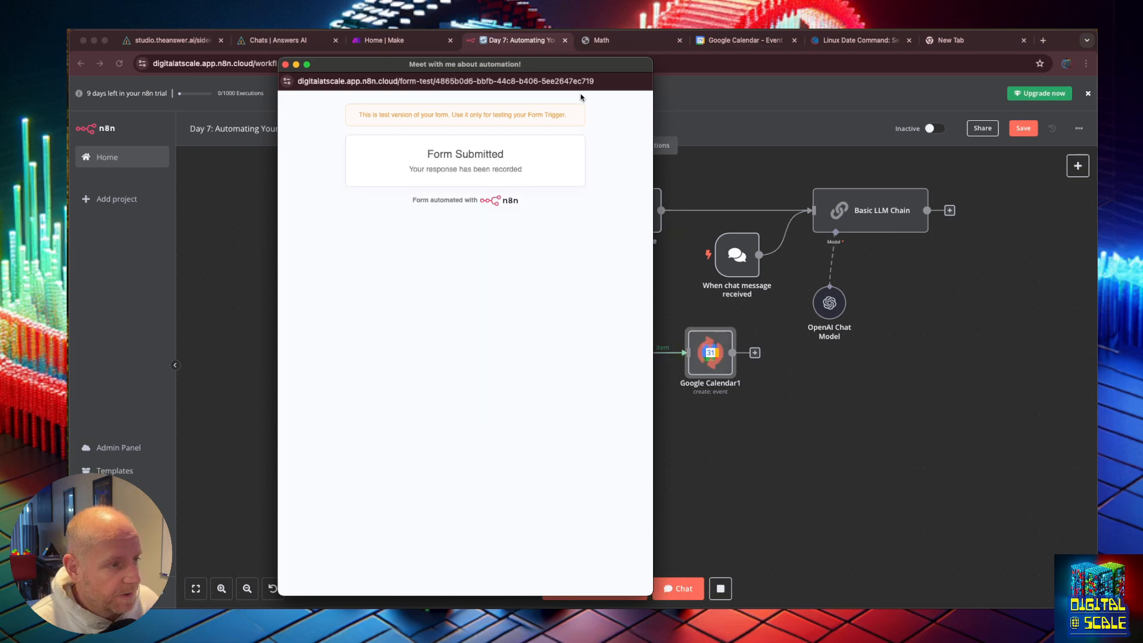
click(573, 77)
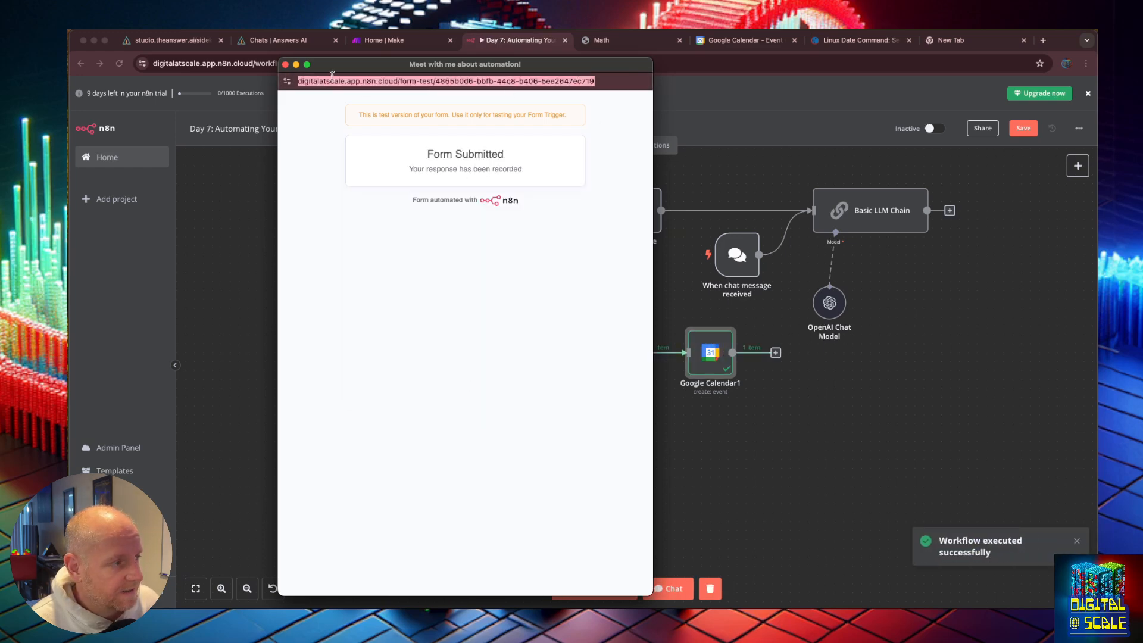
click(285, 65)
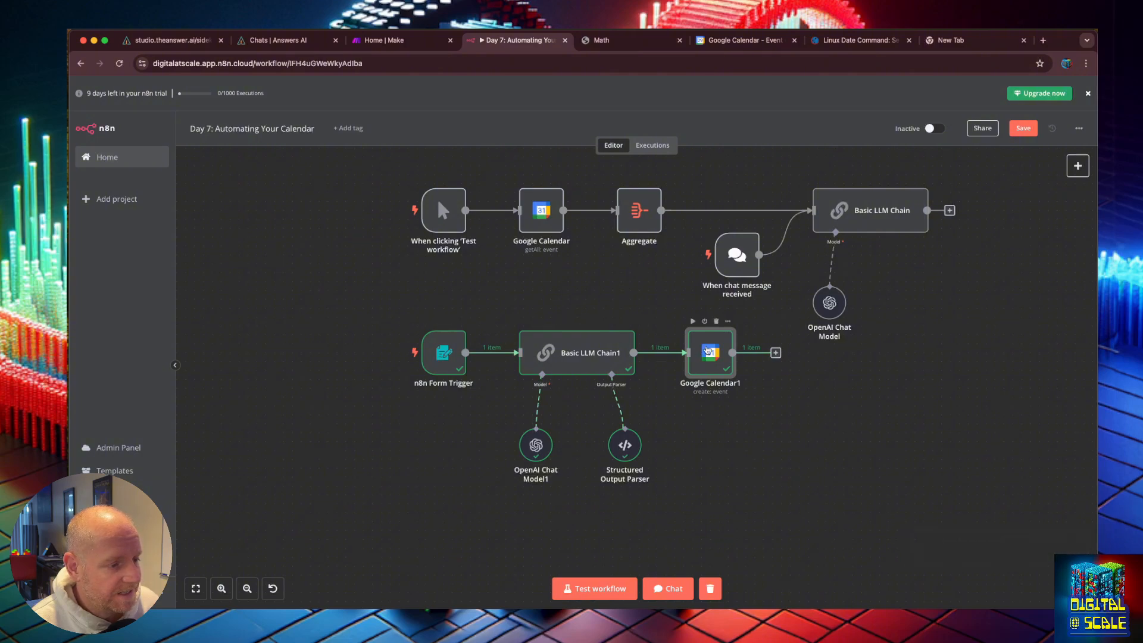
Step: Check the Google Calendar1 node's output and open the newly created SUPPORT event in Google Calendar
double_click(708, 351)
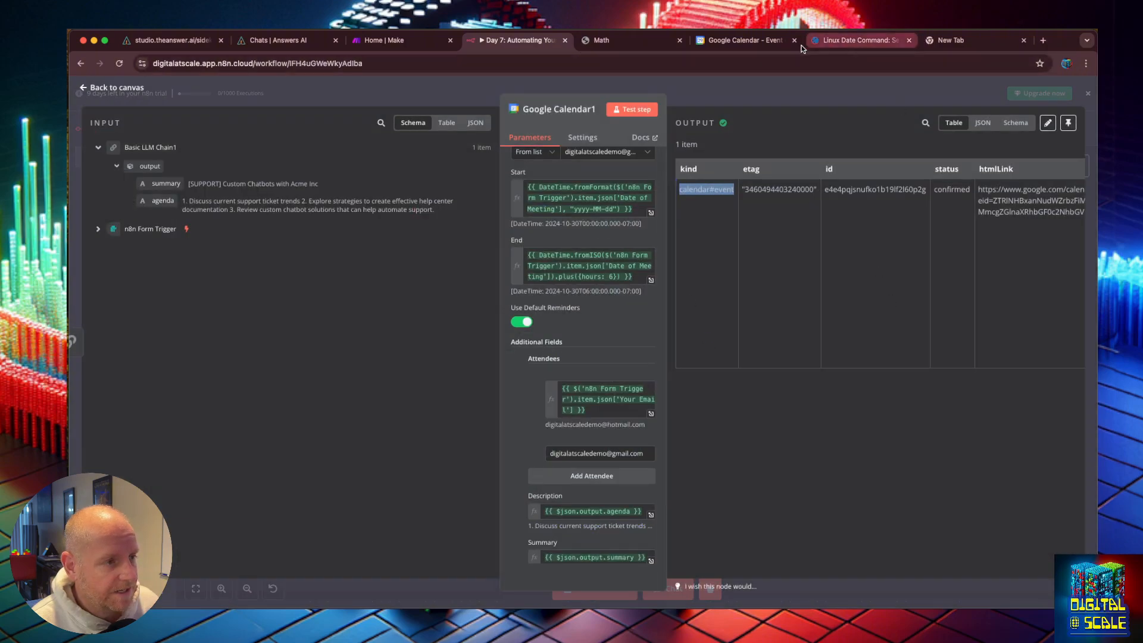
click(744, 41)
click(87, 100)
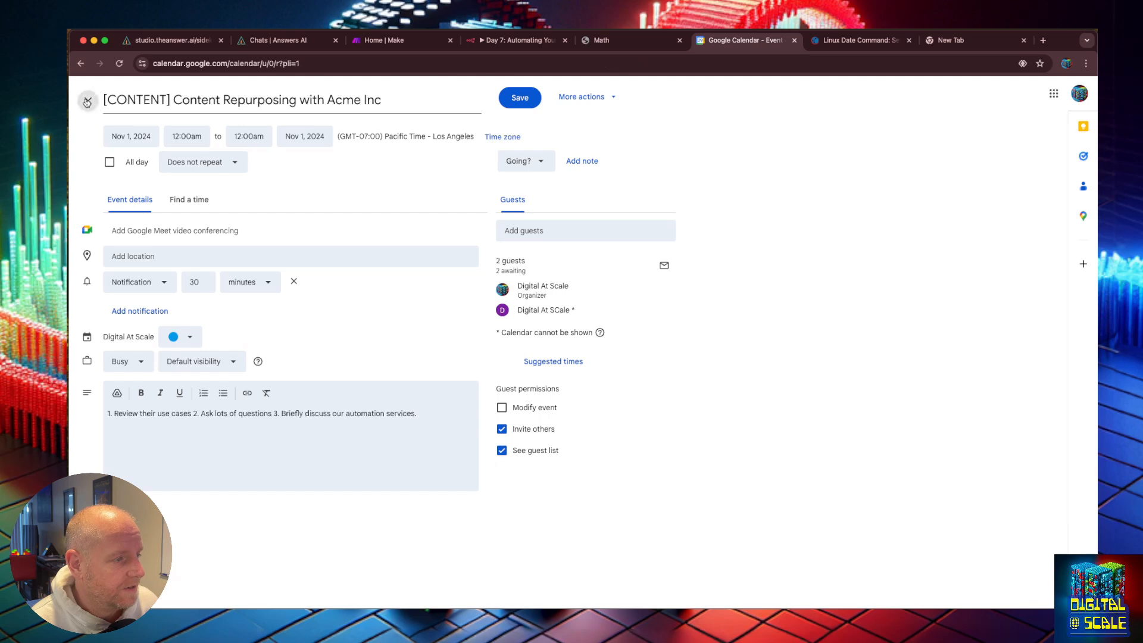
click(664, 175)
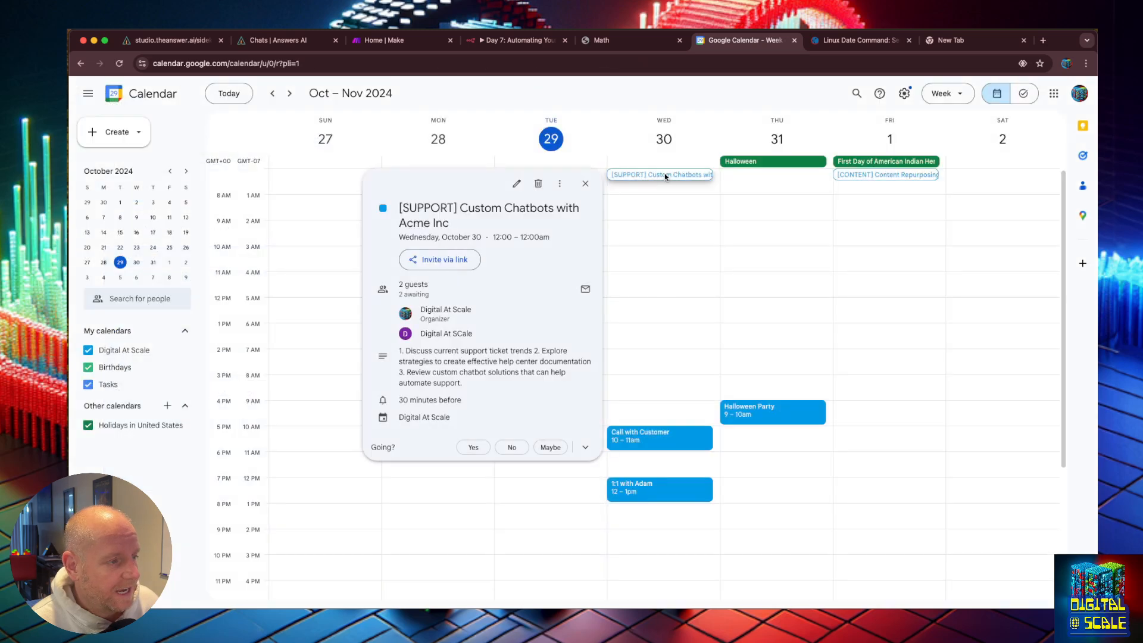
double_click(664, 177)
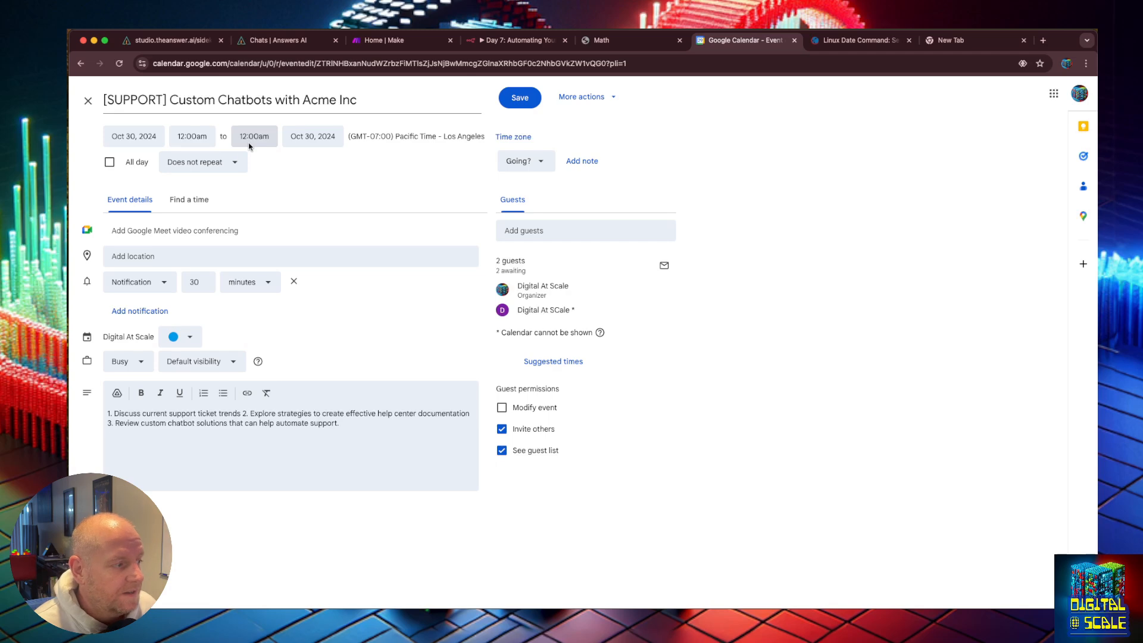
Step: Examine the event's title, dates and agenda description, then close the event
drag(167, 100, 102, 106)
click(311, 441)
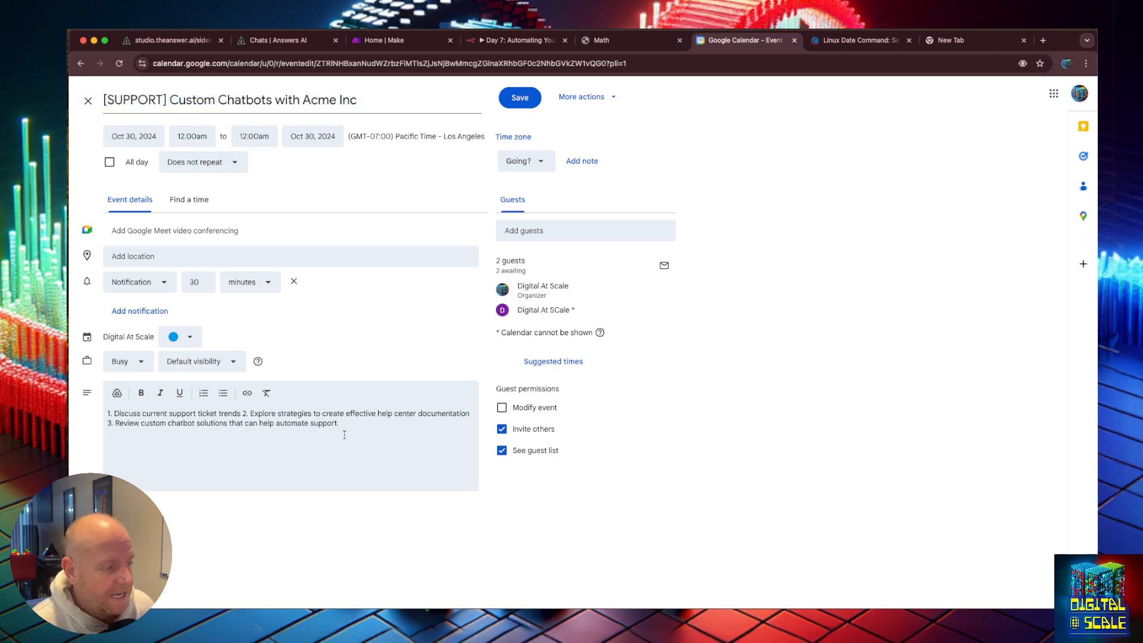
drag(344, 435, 106, 413)
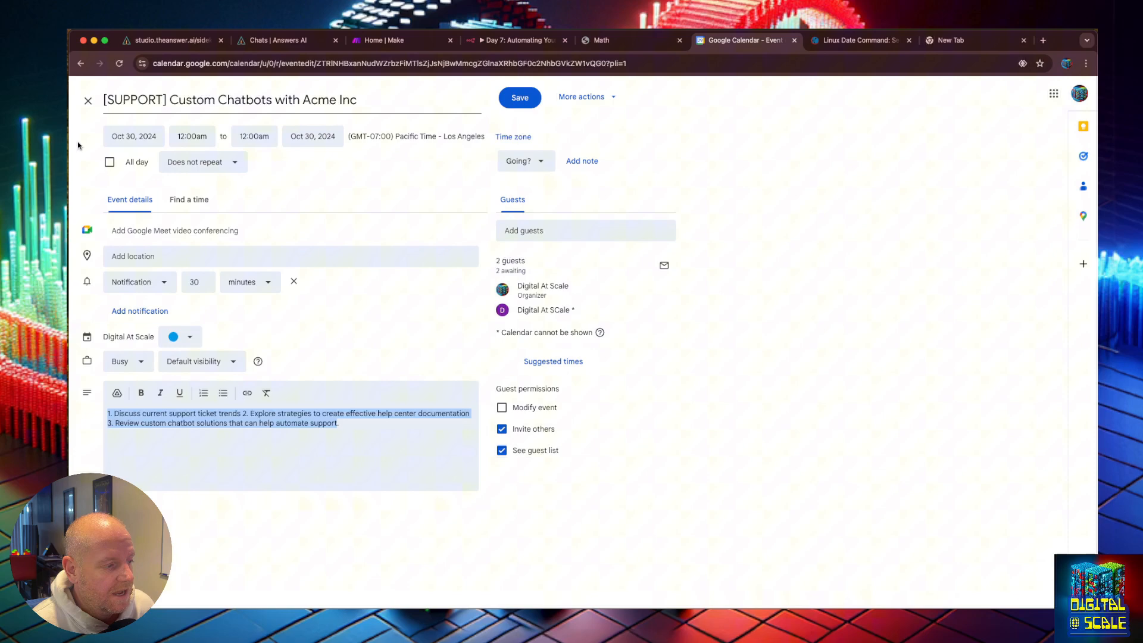
click(87, 101)
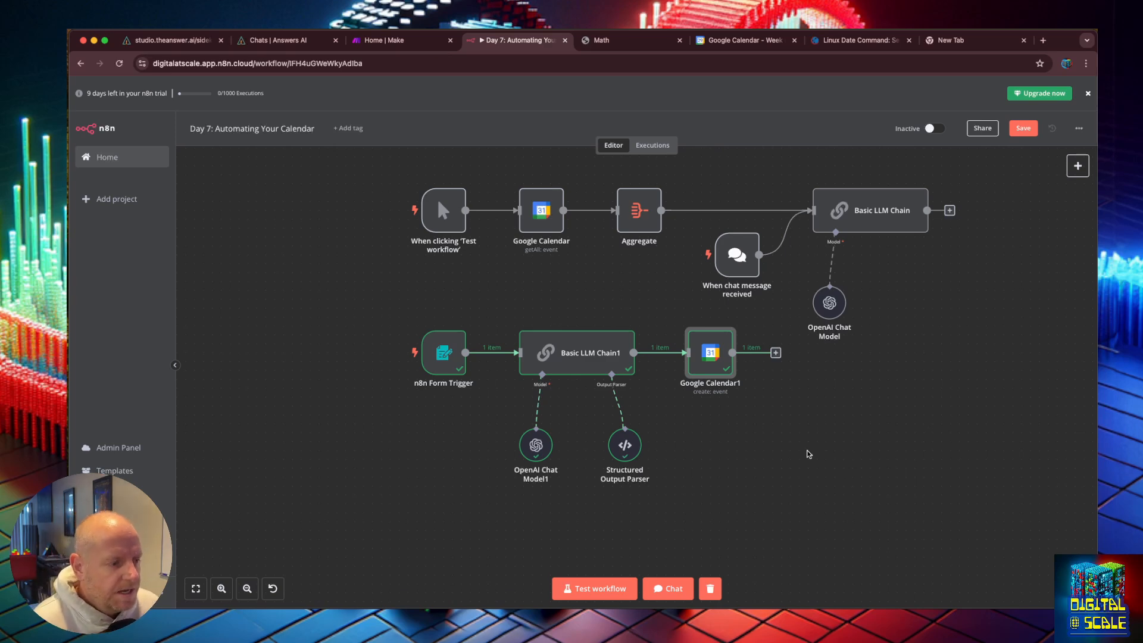
Step: Add a Google Calendar trigger node set to fire on event ended
scroll(808, 453, down, 3)
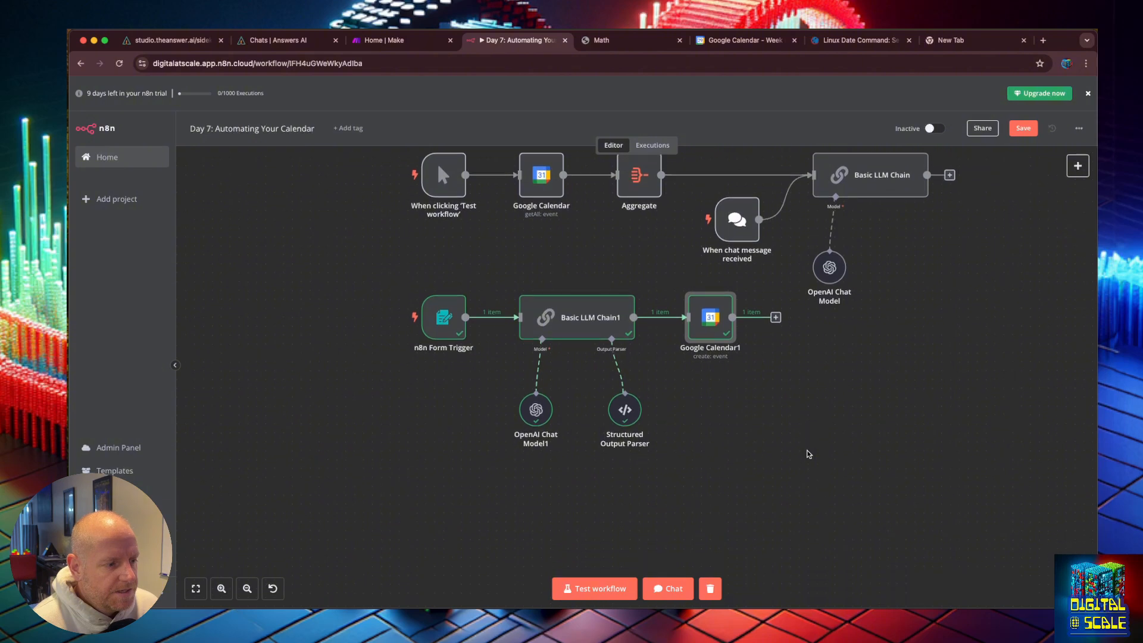
scroll(809, 454, down, 2)
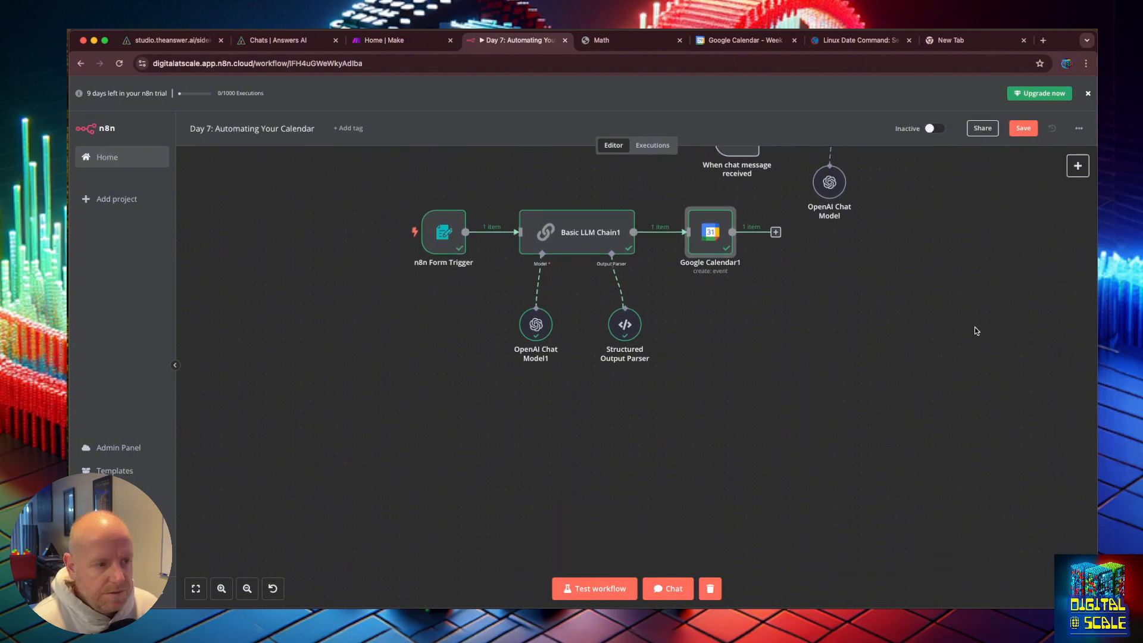
click(1077, 165)
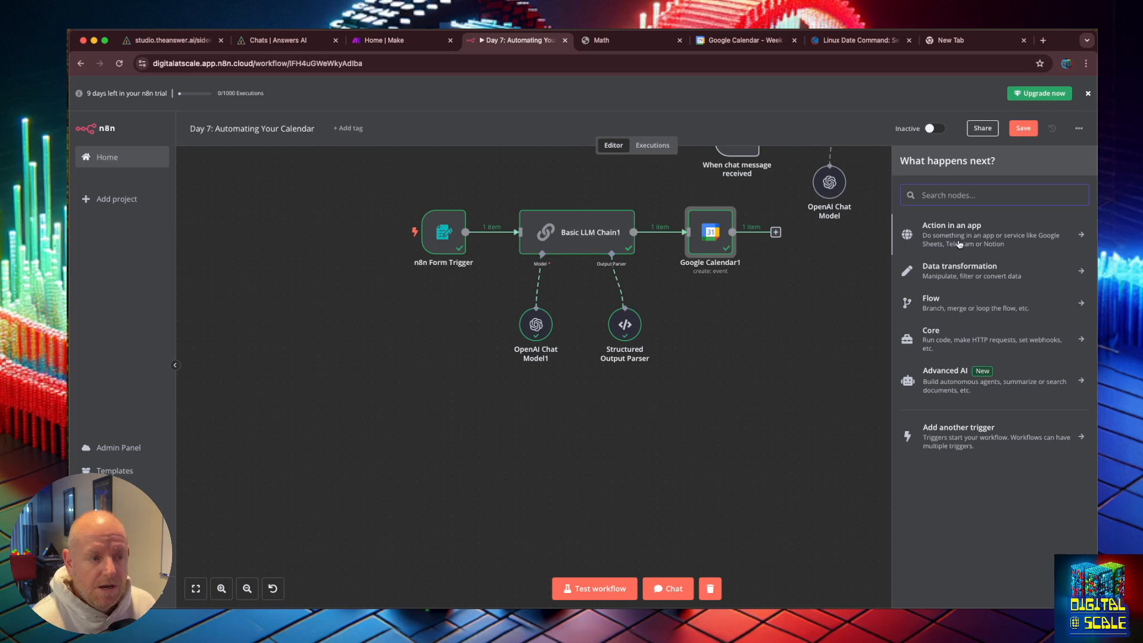
click(966, 427)
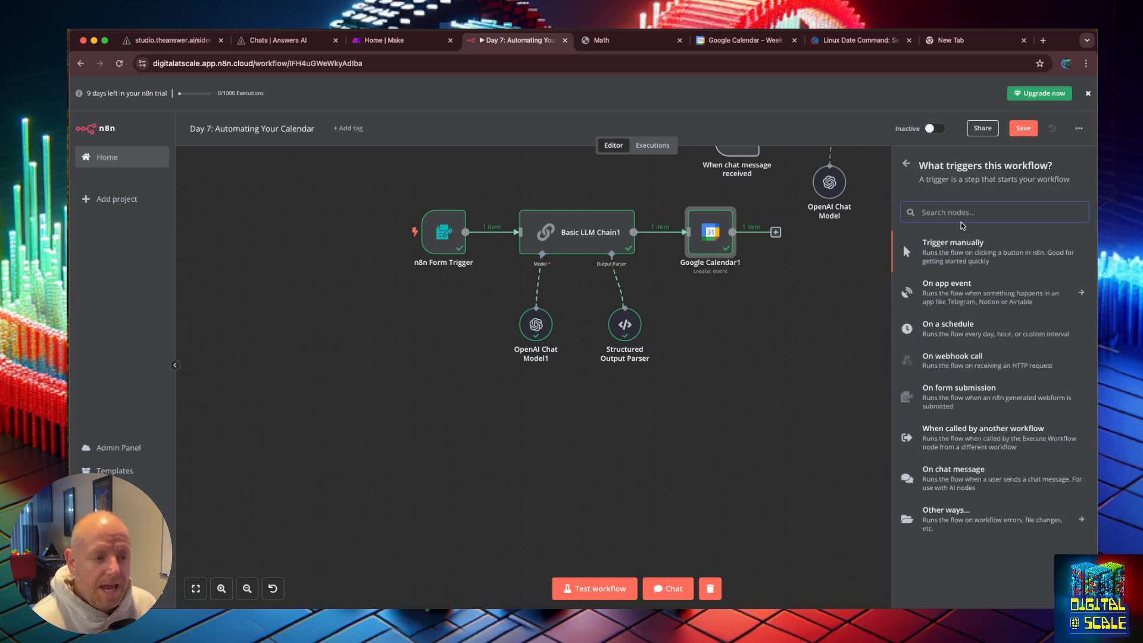
text(cal)
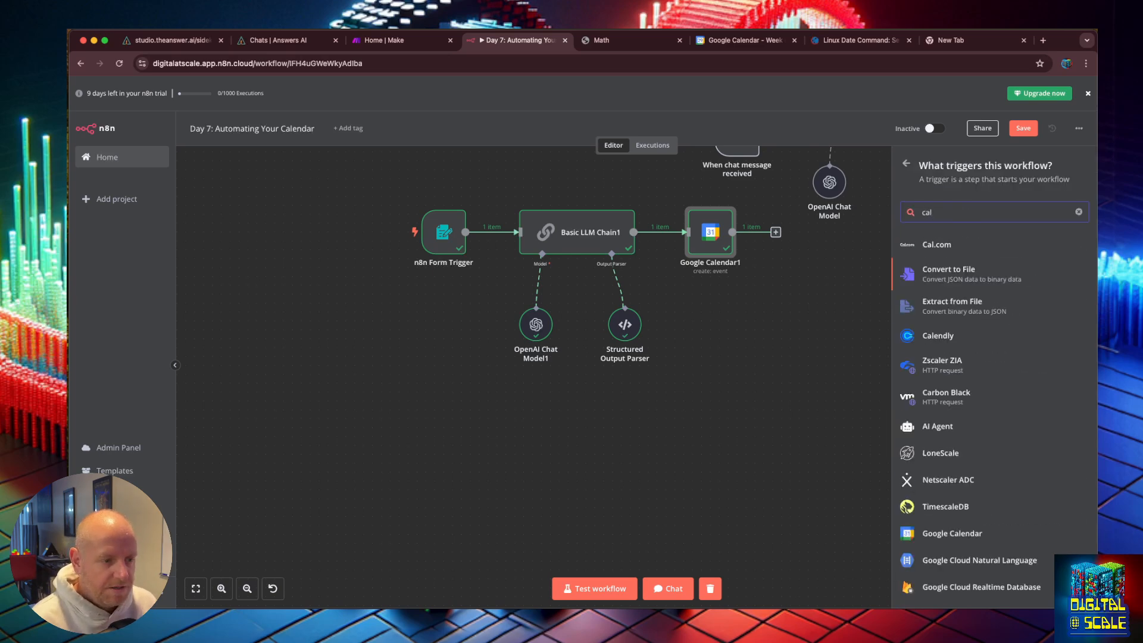
click(952, 533)
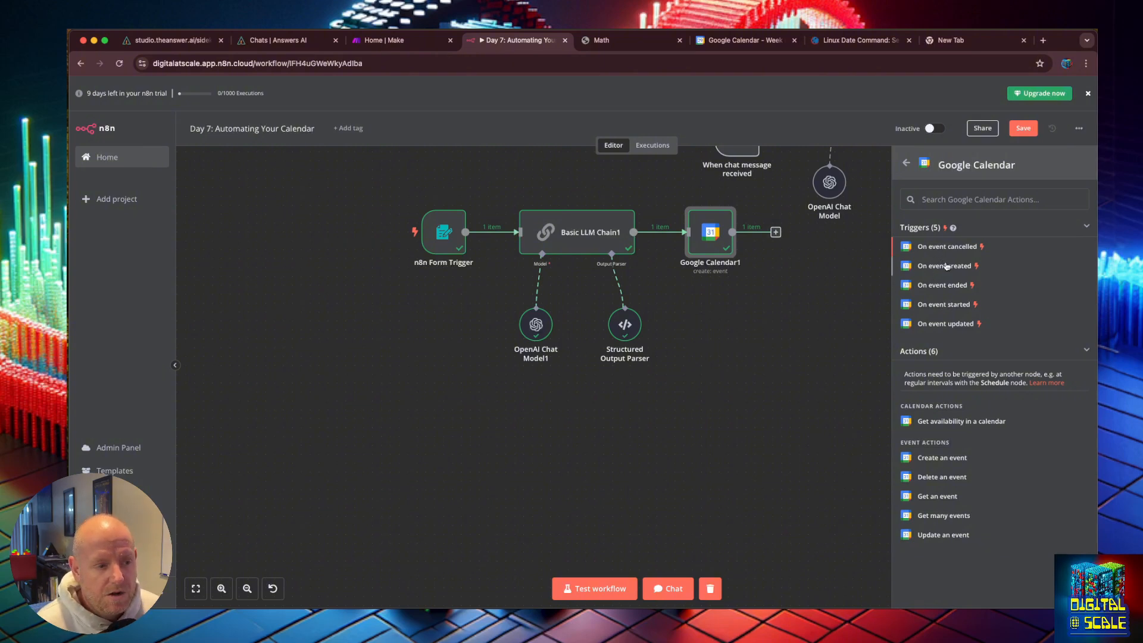
click(946, 285)
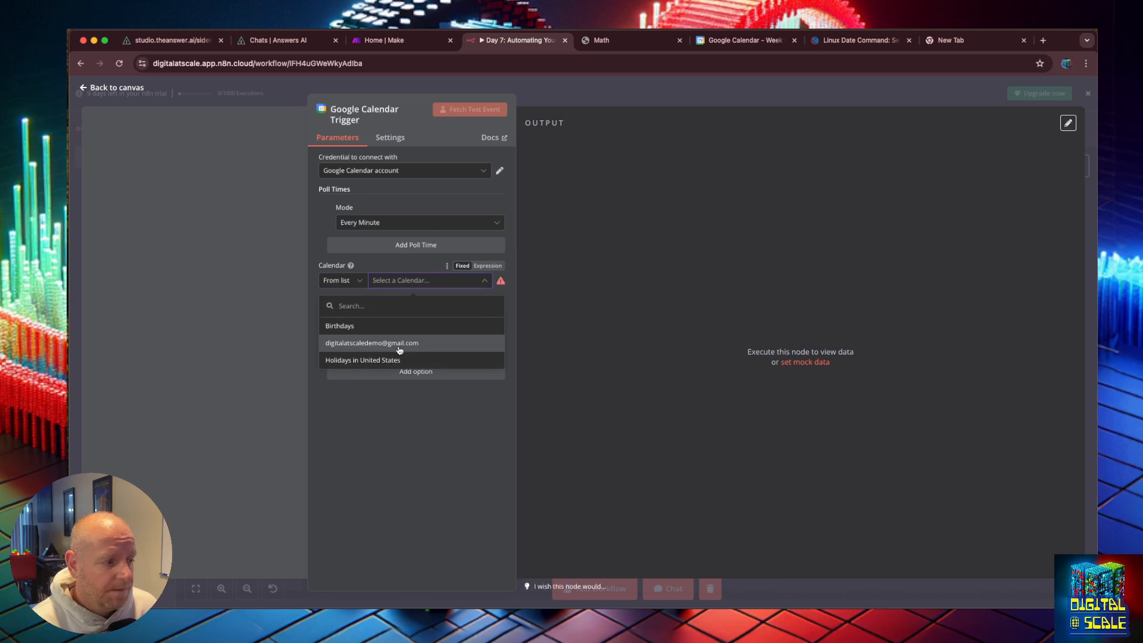
Step: Select the demo account's calendar in the trigger and keep the trigger on Event Ended
click(384, 340)
click(371, 316)
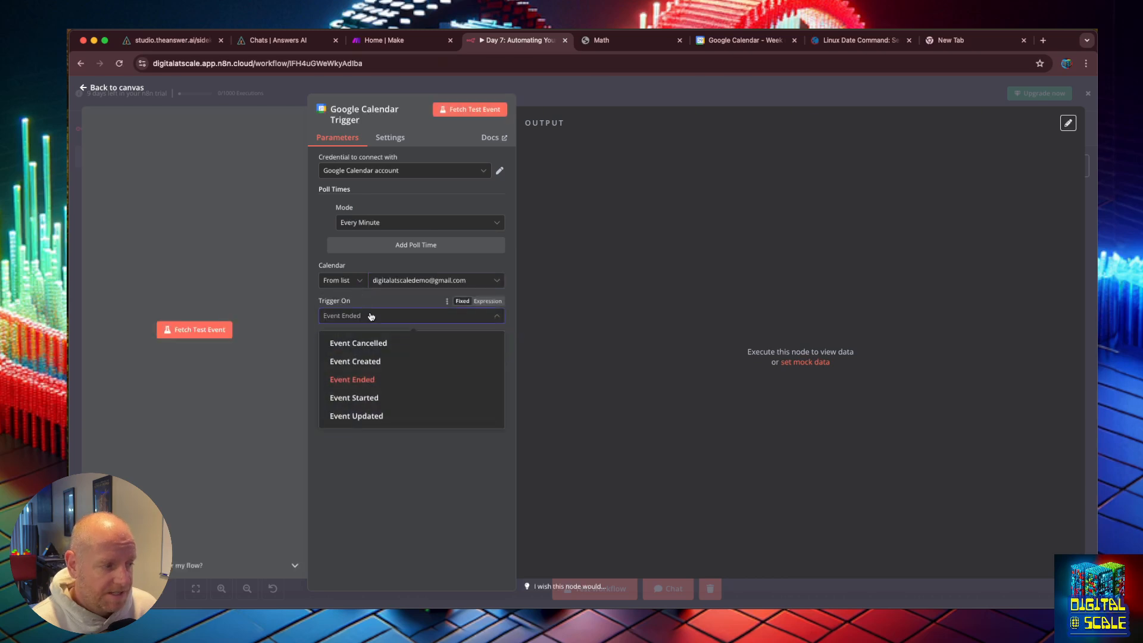
click(370, 316)
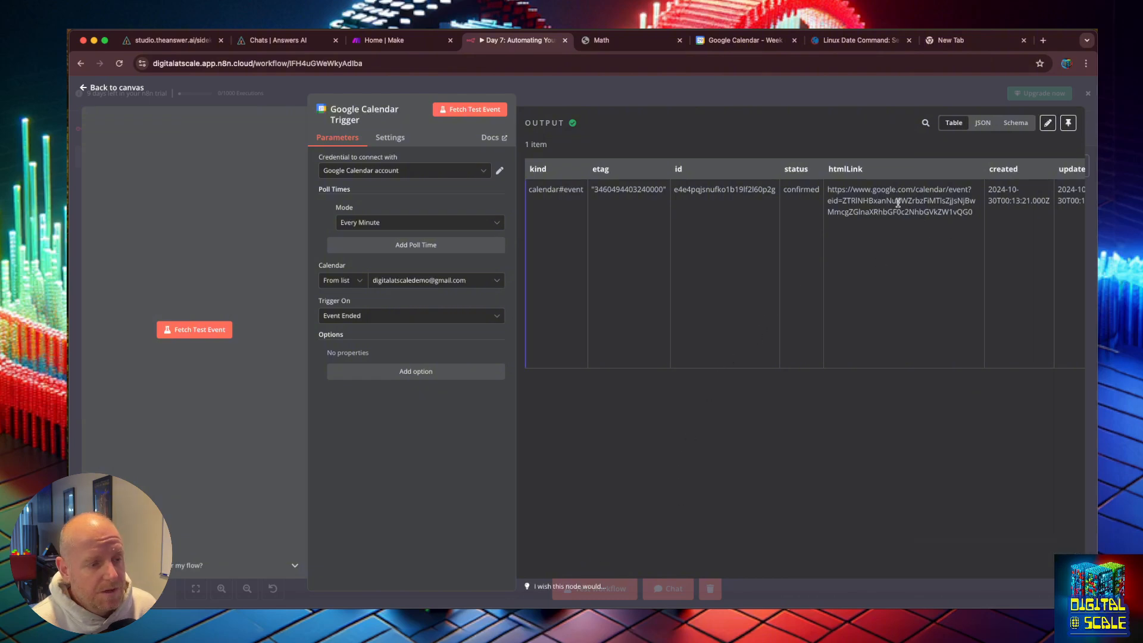
Step: Inspect the fetched test event's fields in the trigger output and compare them with the calendar tab
drag(783, 190, 859, 210)
click(611, 231)
drag(599, 227, 417, 215)
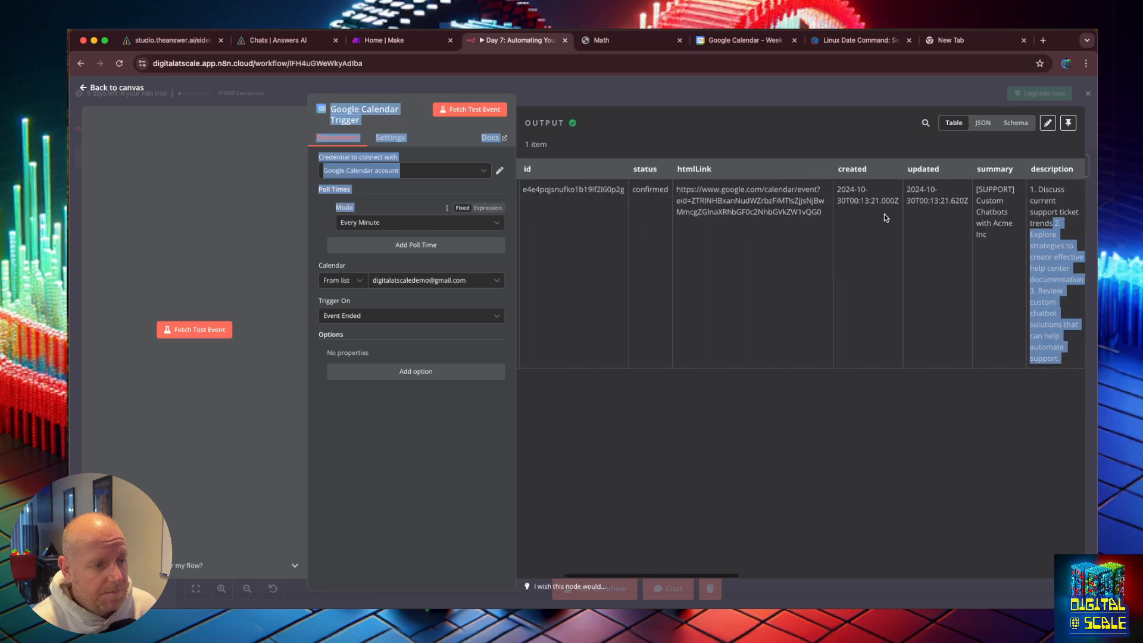
click(977, 209)
drag(976, 196, 996, 238)
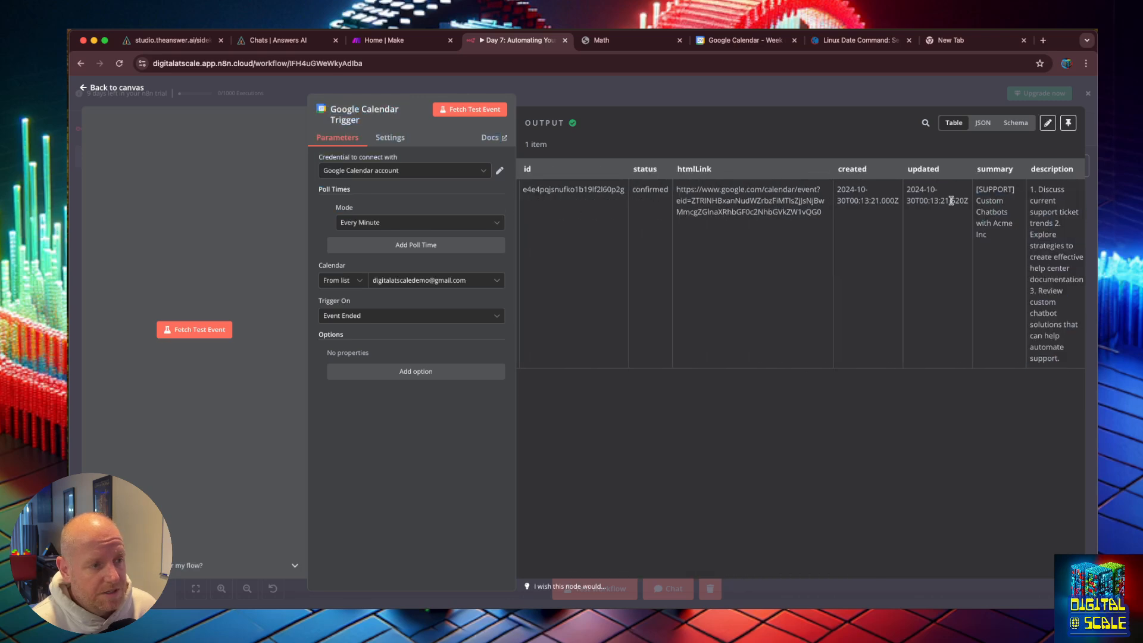
click(701, 40)
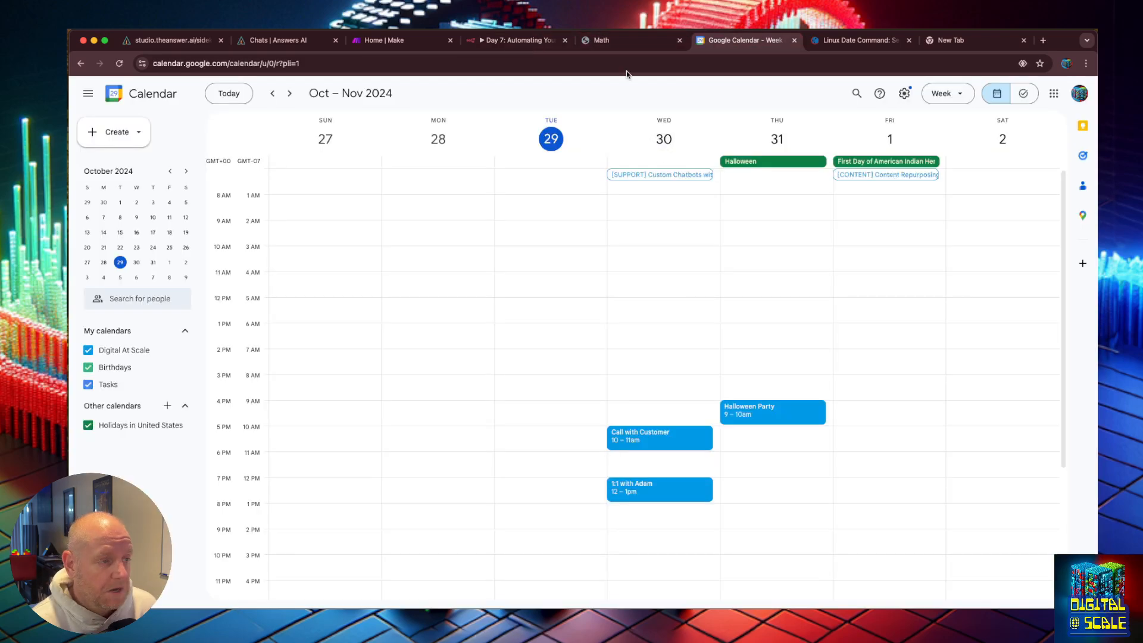
click(502, 40)
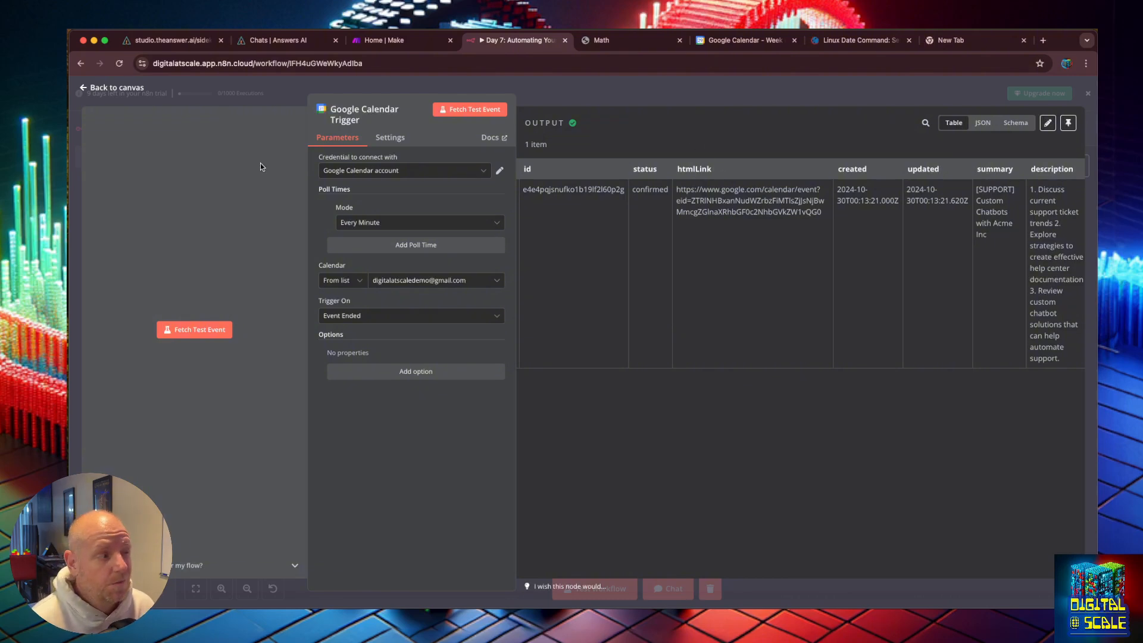
Step: Return to the canvas and move the Google Calendar Trigger node below the form workflow
click(85, 88)
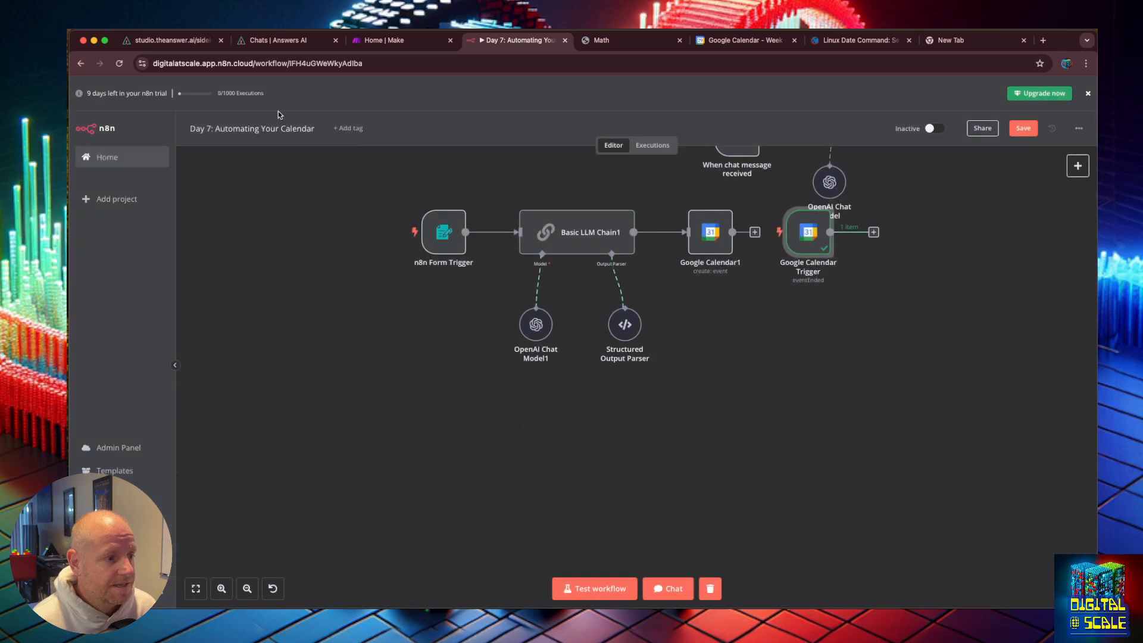
mouse_move(808, 238)
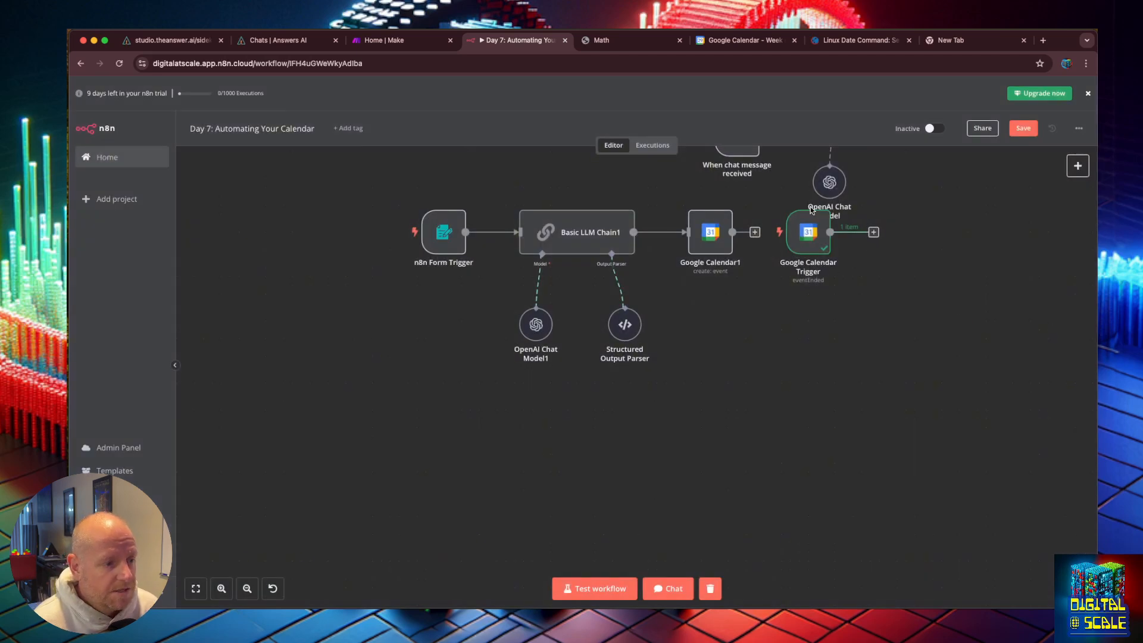
drag(809, 238, 435, 469)
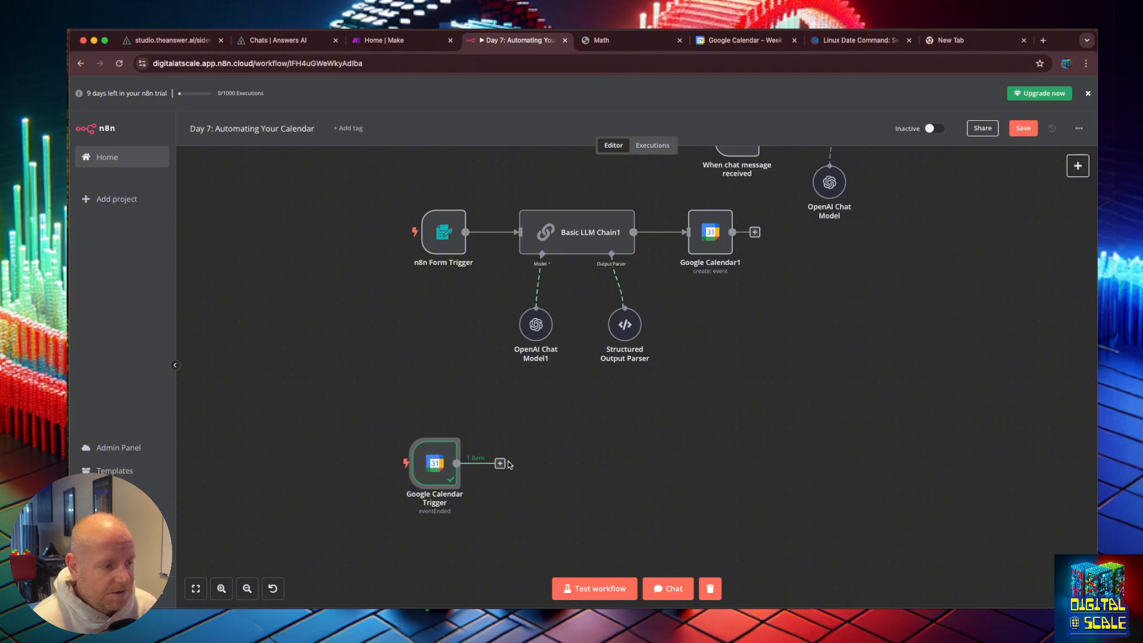
Step: Add a Basic LLM Chain after the Google Calendar Trigger and set its prompt source to Define below
click(500, 464)
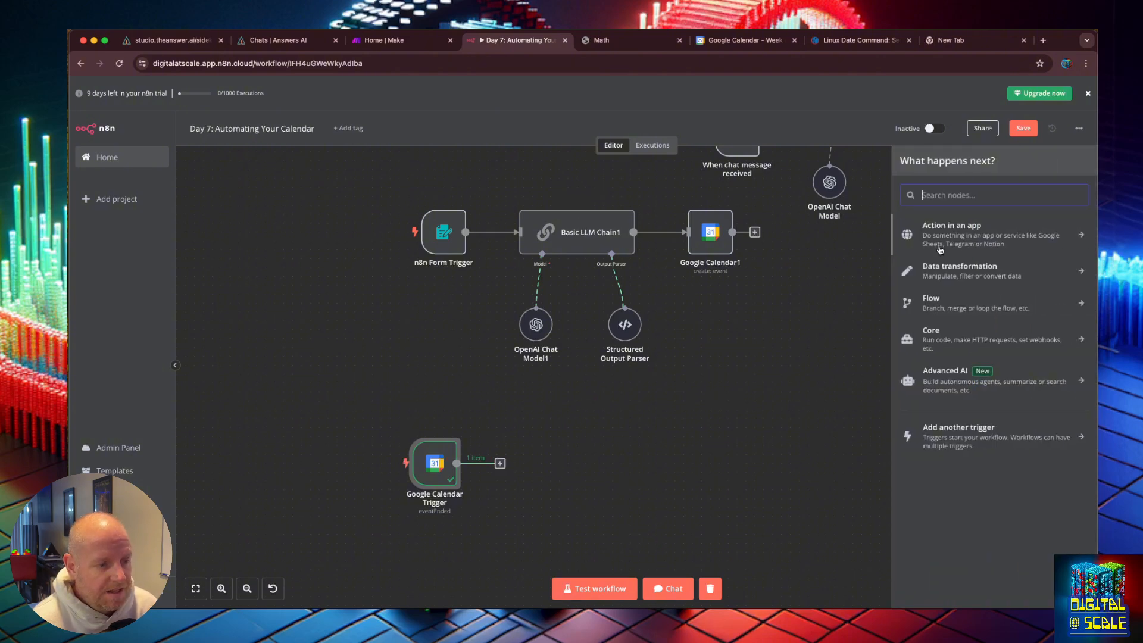
click(945, 370)
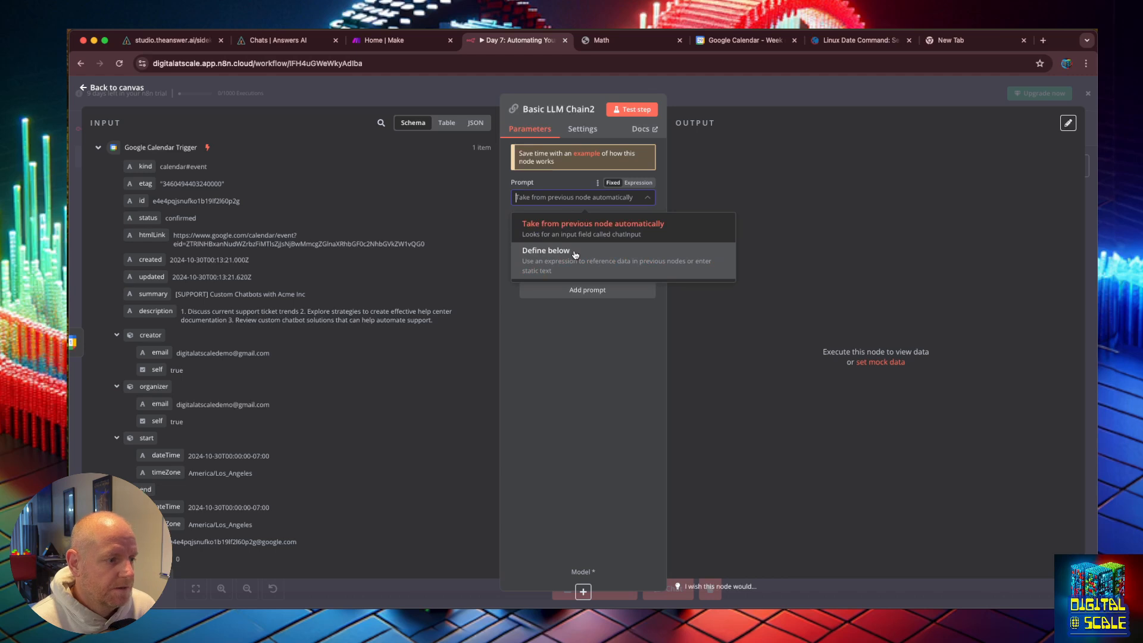
click(575, 254)
click(625, 234)
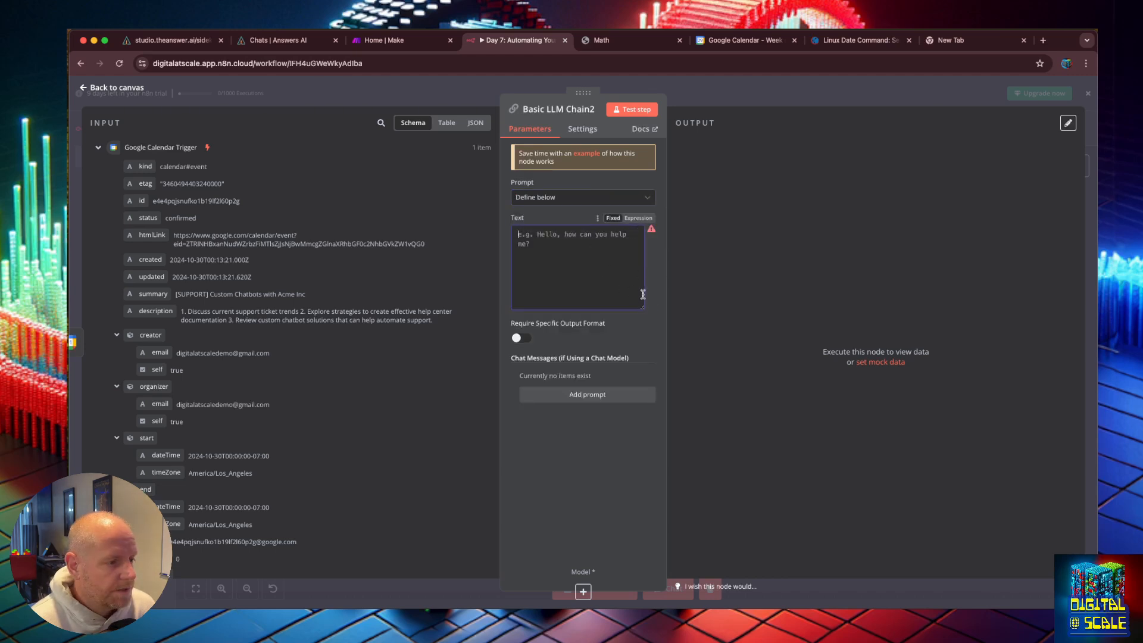
Step: Write the prompt as an expression starting "A meeting just ended with the following partcipants and agenda:" followed by blank lines
click(644, 223)
click(653, 256)
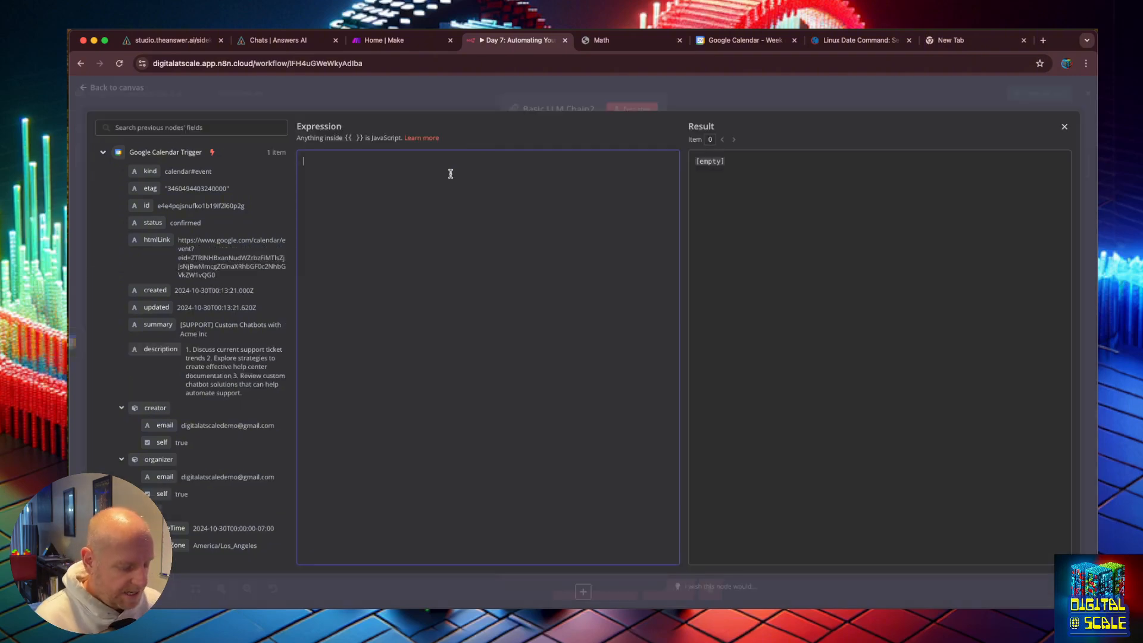
text(A meeting just )
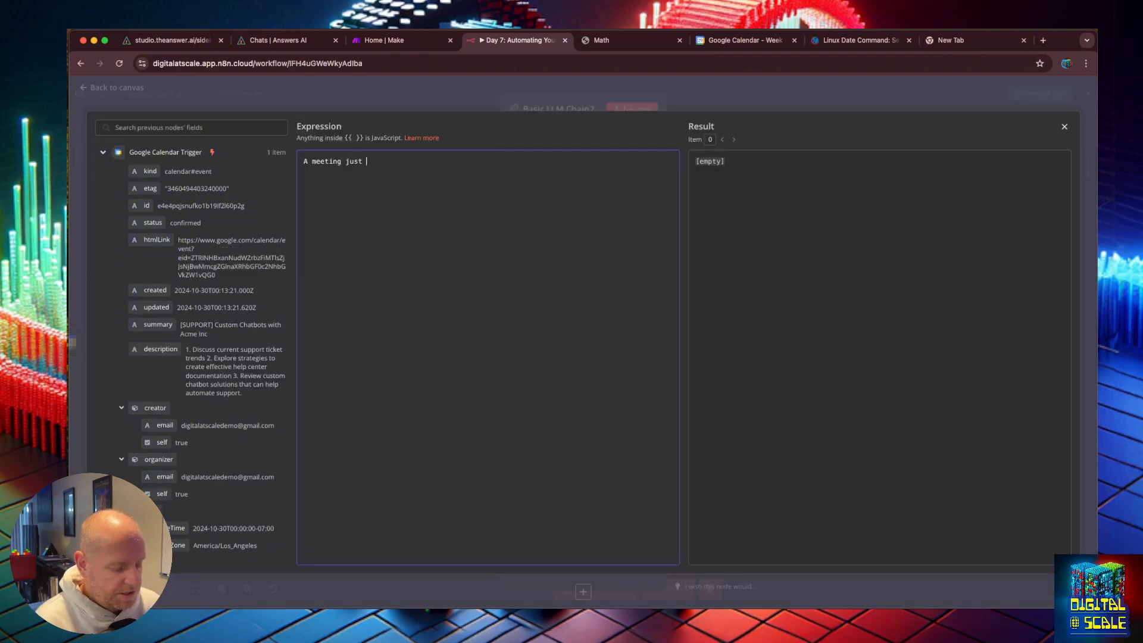
text(ended with )
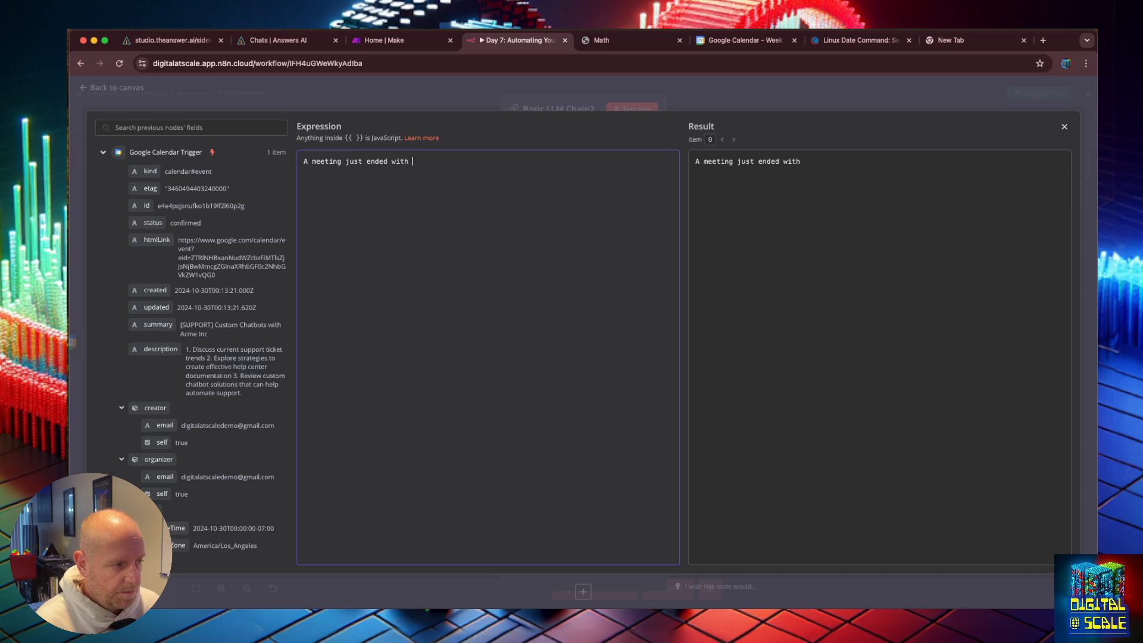
text(the following part)
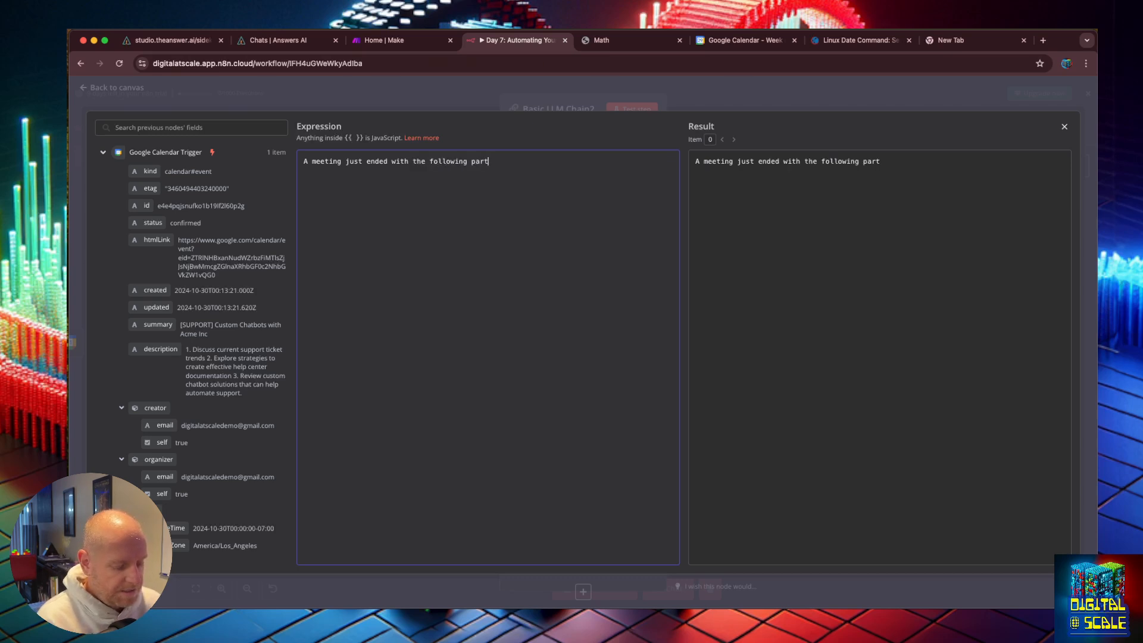
text(cipants and a)
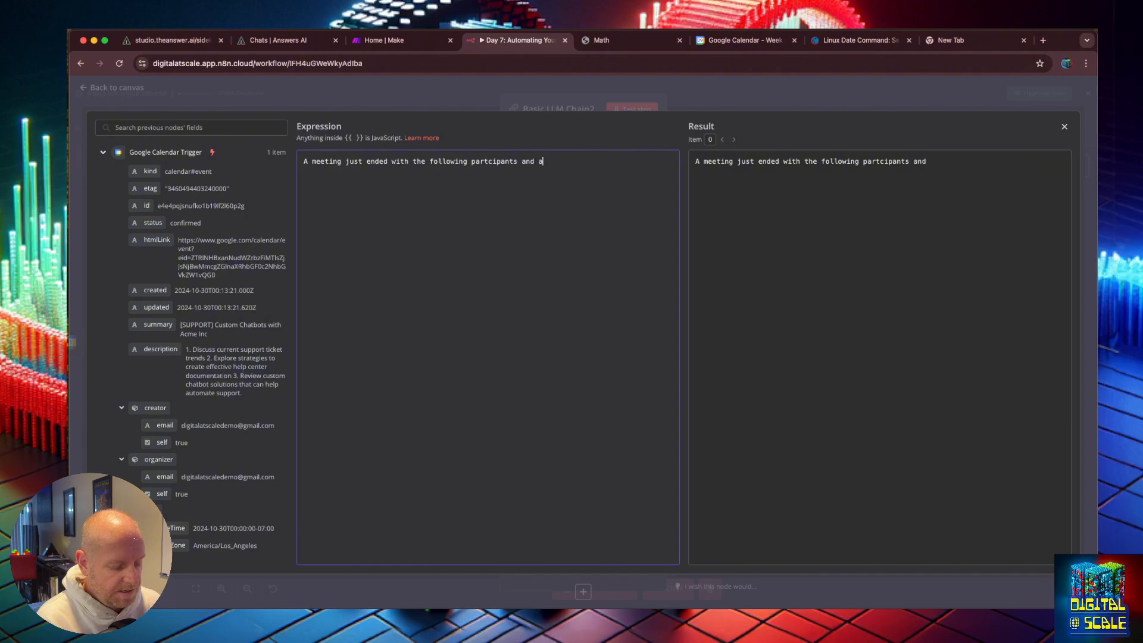
text(genda:)
key(Return)
key(Return)
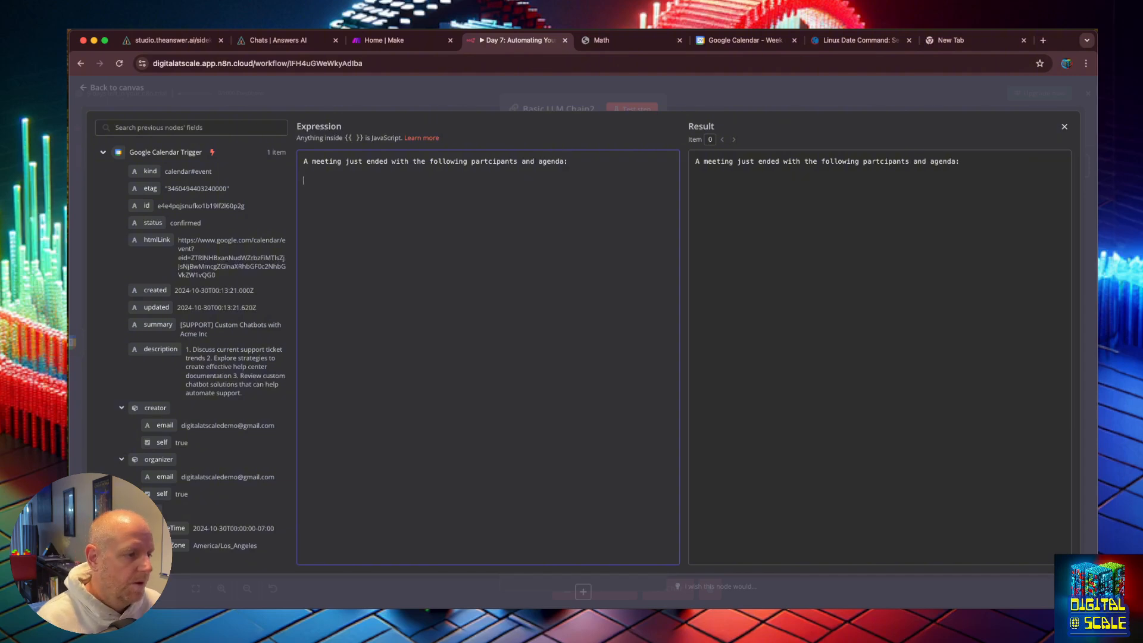
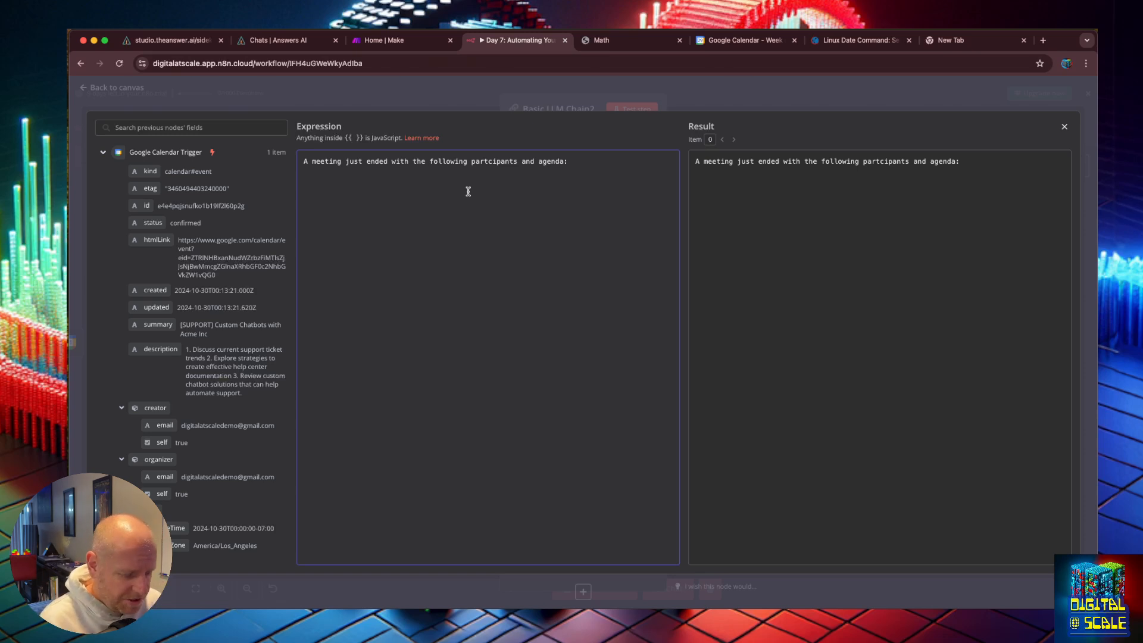
Step: Add an opening and closing <meeting_info> tag pair below the prompt's first line
text(<meeting_info>)
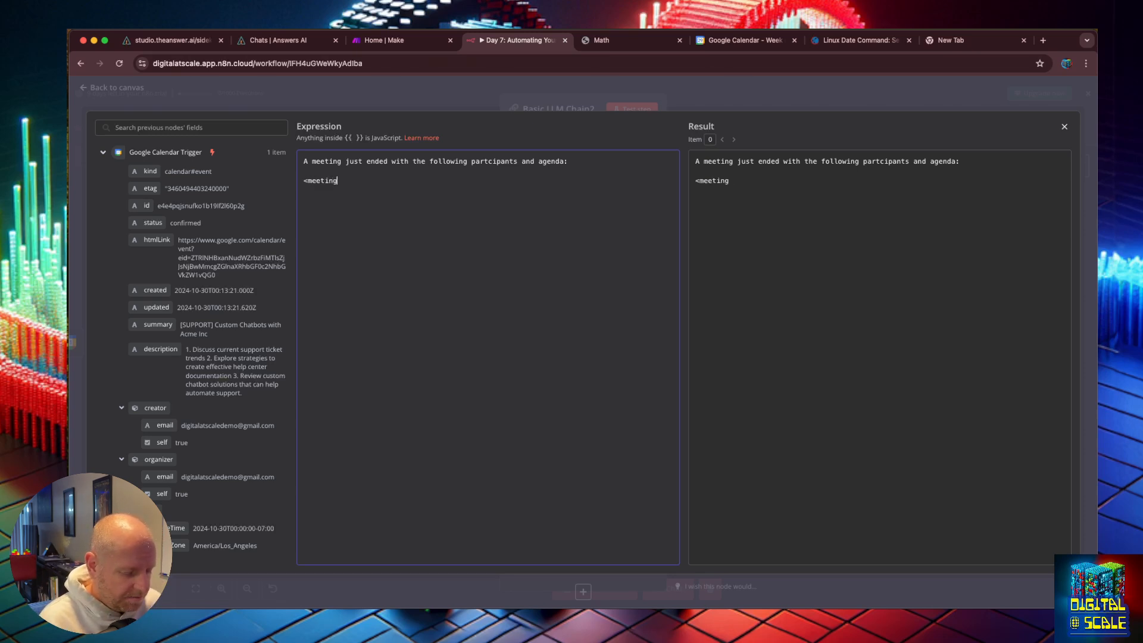
key(Return)
key(Return)
text(</meeting_info>)
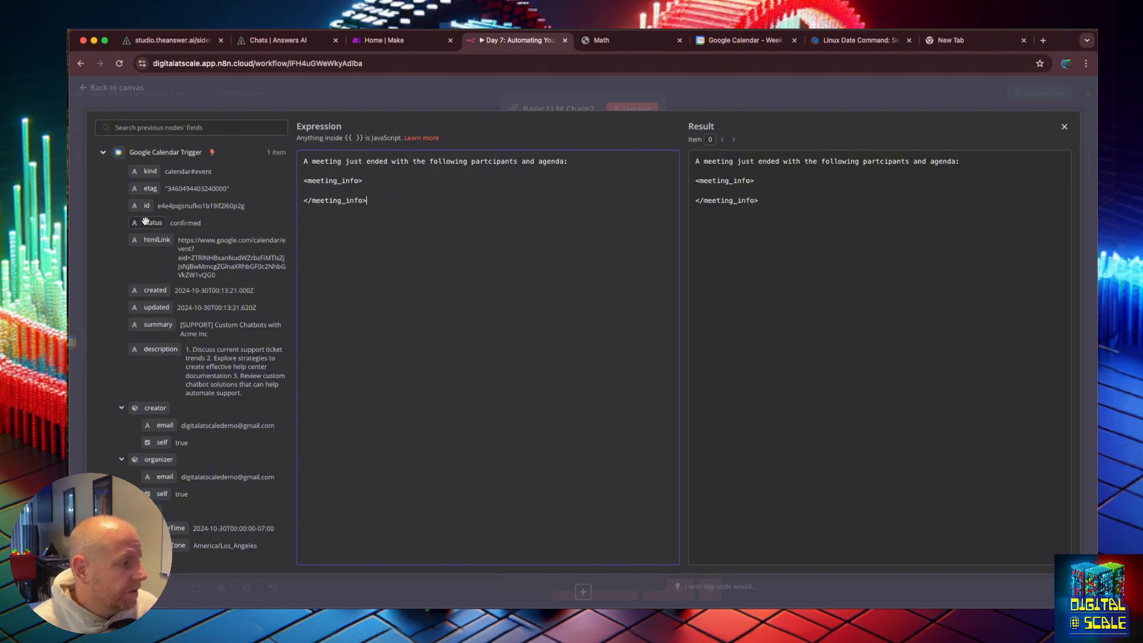
Step: Map the event summary, description and first attendee's email into the meeting_info block, labelling the email 'Attendee:'
drag(156, 325, 321, 192)
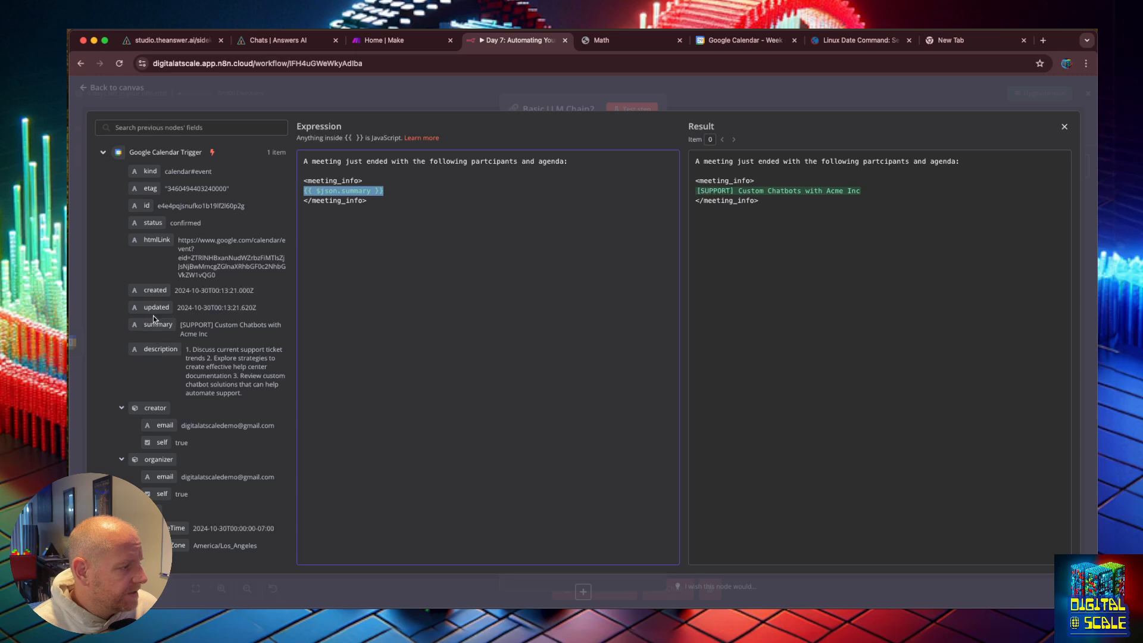
drag(158, 349, 385, 191)
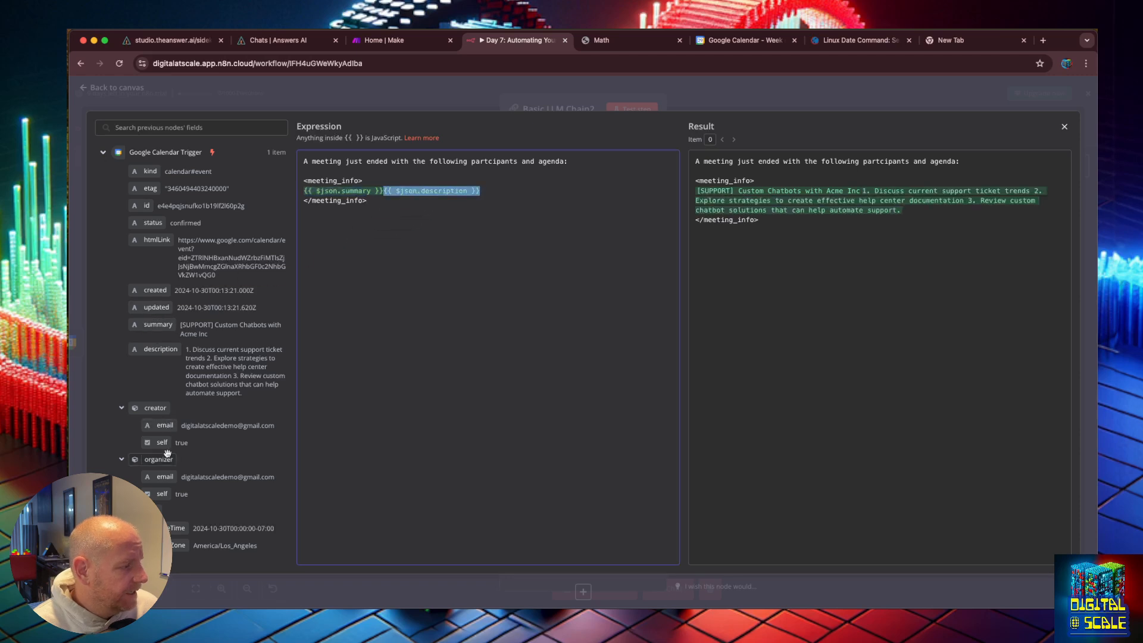
scroll(167, 458, down, 5)
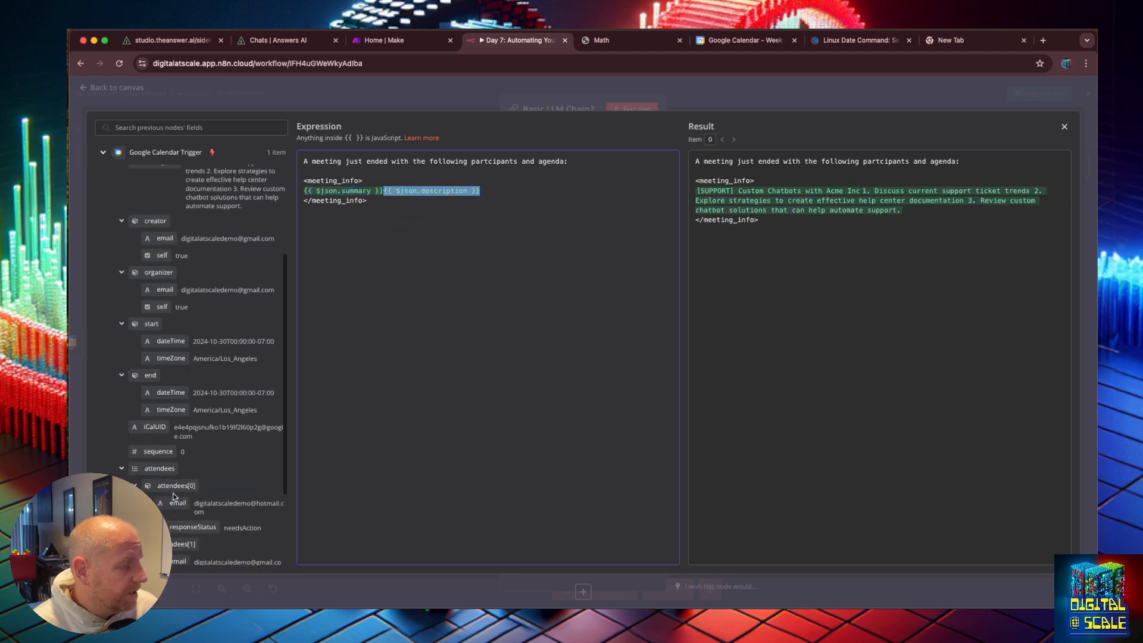
drag(176, 503, 364, 181)
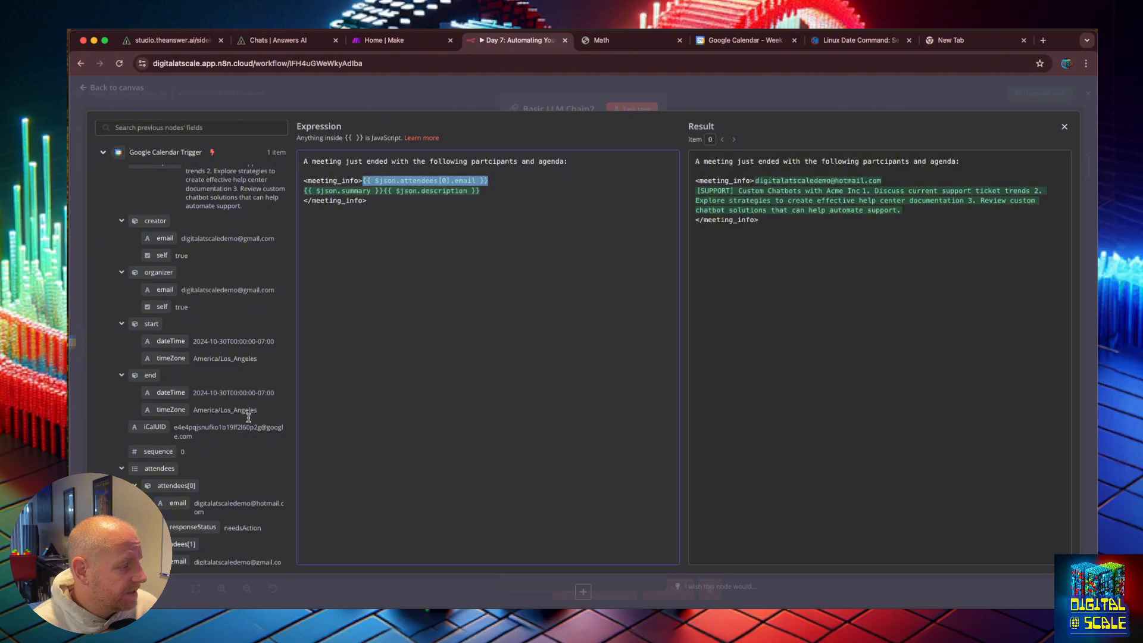
scroll(249, 418, down, 3)
key(Left)
text(Attendee:)
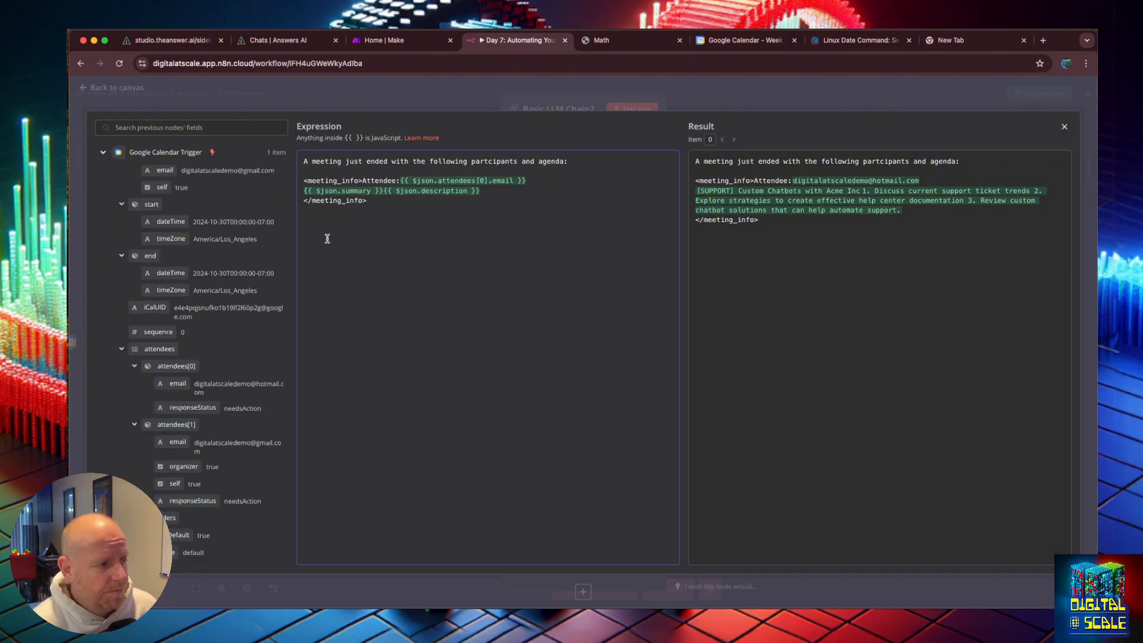
Step: Add the instruction 'Create a followup thank you email that recaps the discussion' below the meeting_info block
click(377, 203)
key(Return)
key(Return)
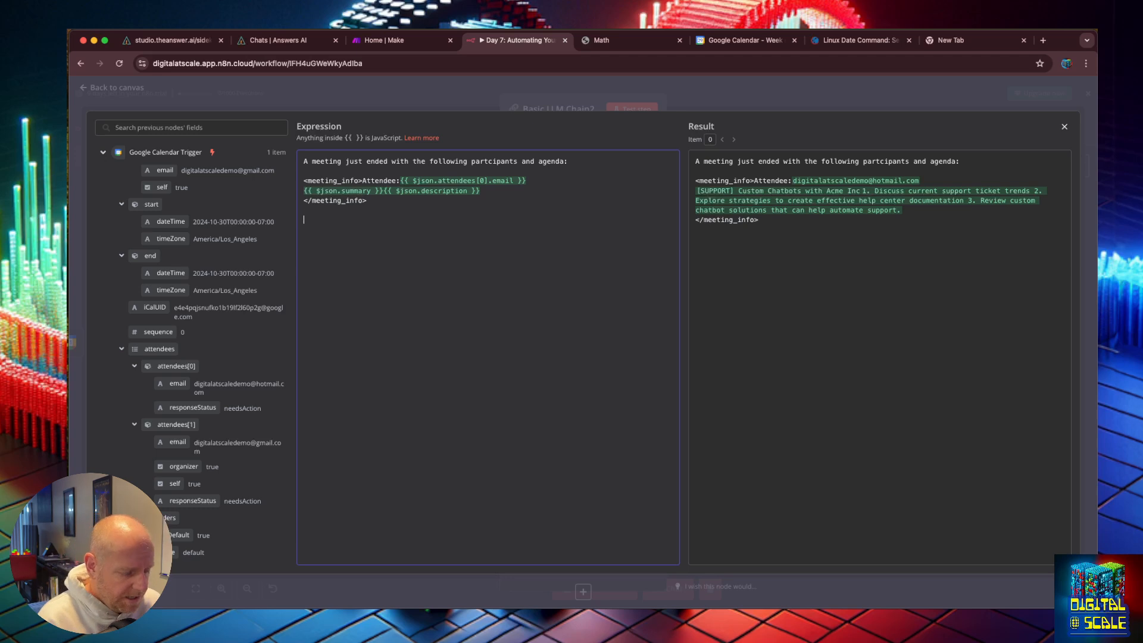
text(Create a fol)
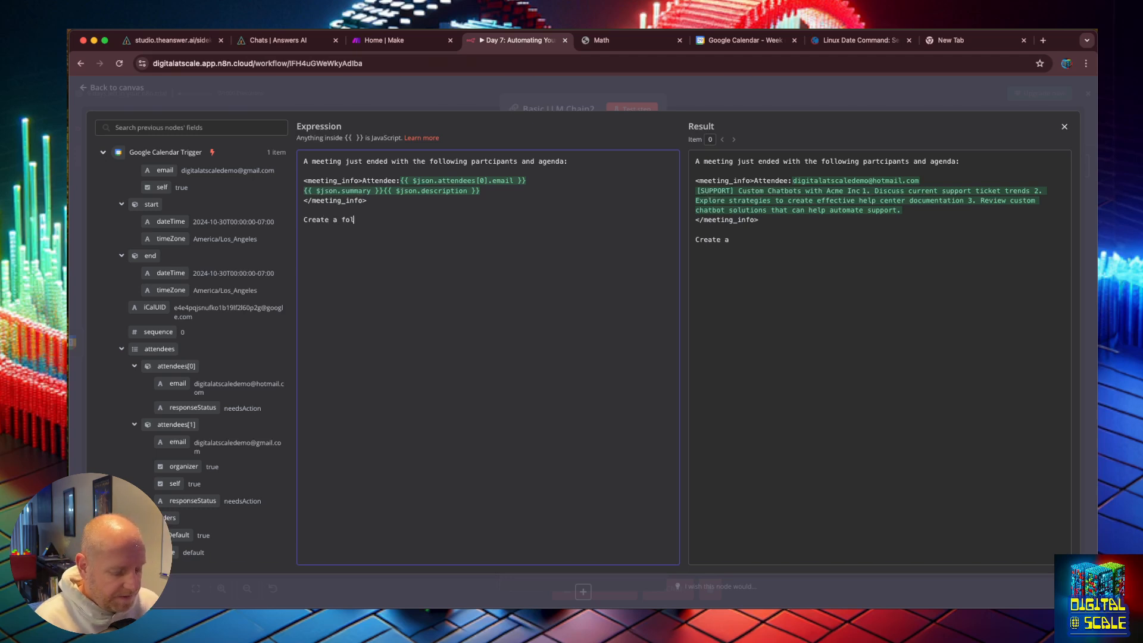
text(lowup thank you email that )
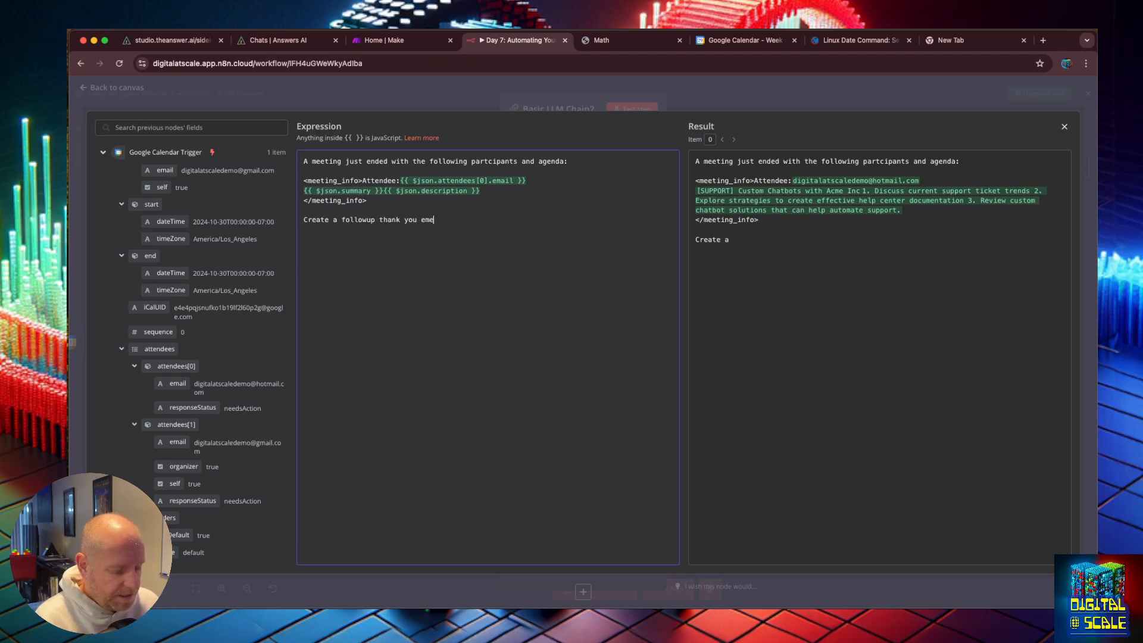
text(recaps )
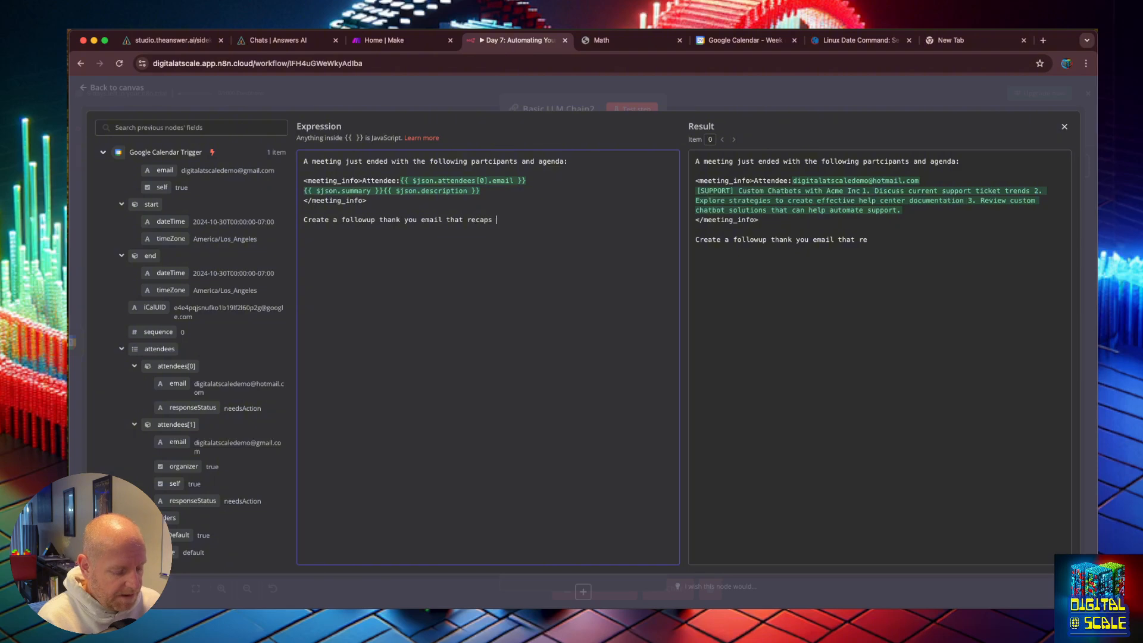
text(the discussion)
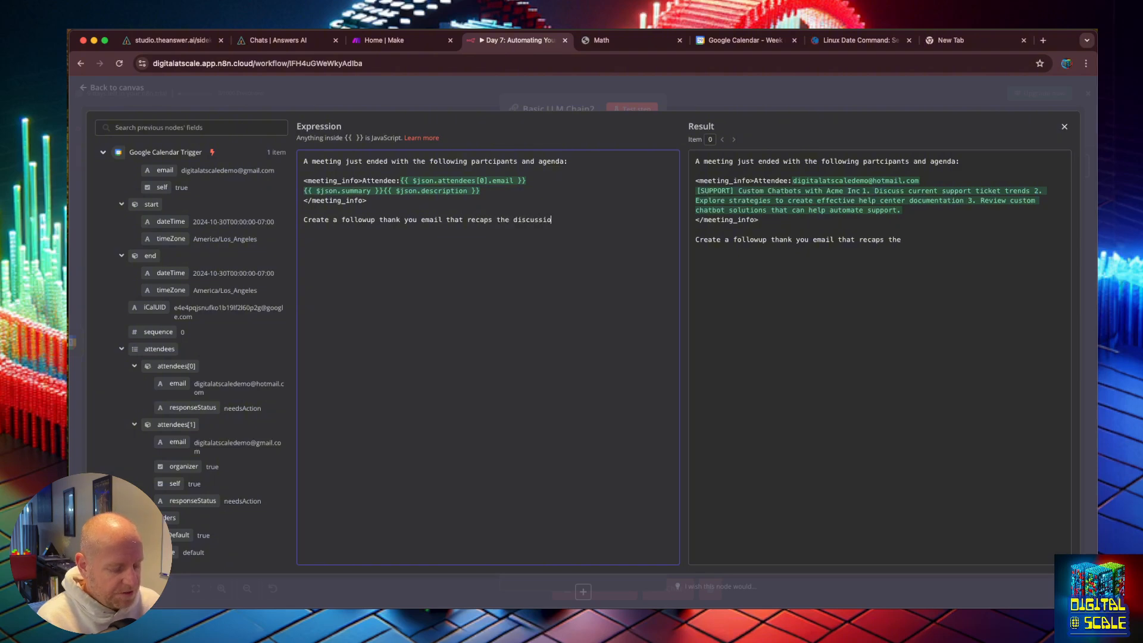
key(Return)
key(Return)
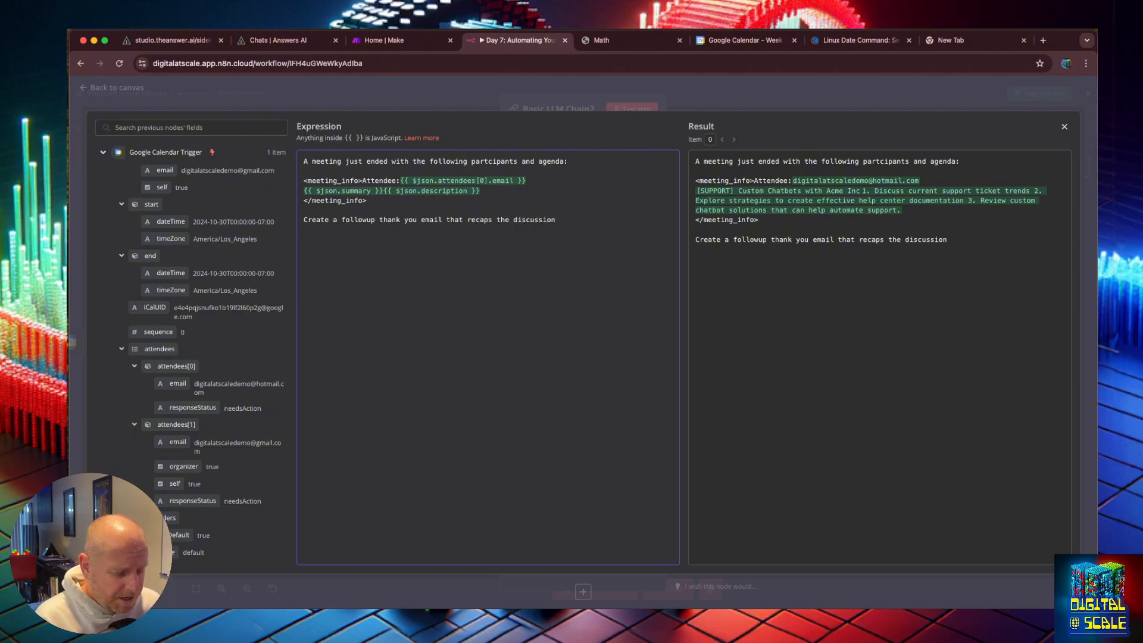
text(<transcript>)
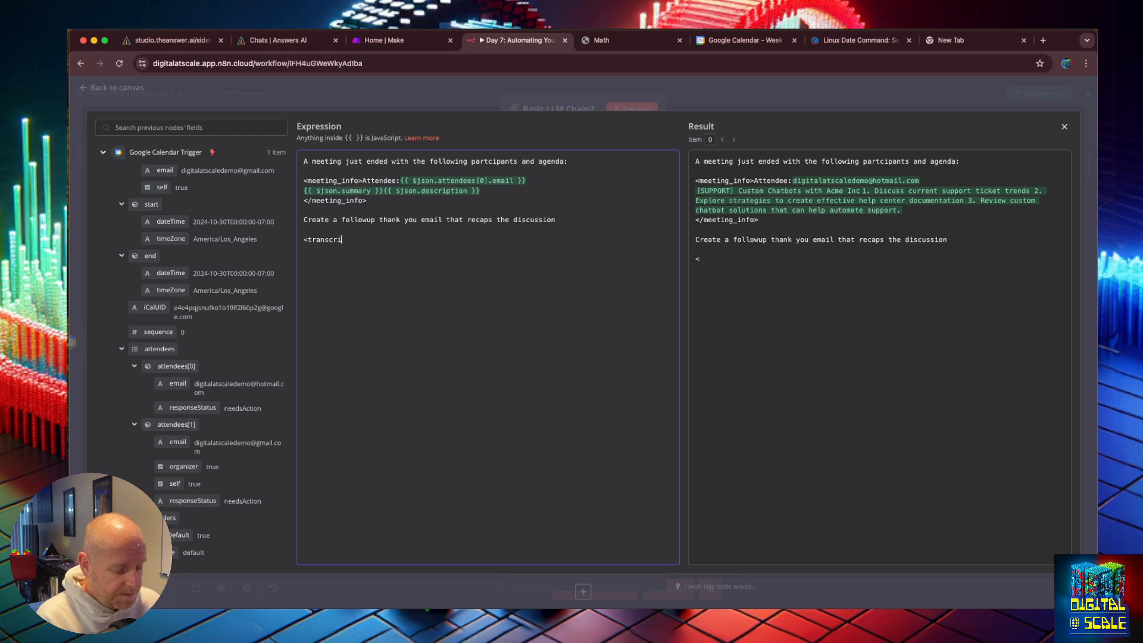
key(Return)
key(Return)
text(</transcirp>)
key(BackSpace)
key(BackSpace)
key(BackSpace)
key(BackSpace)
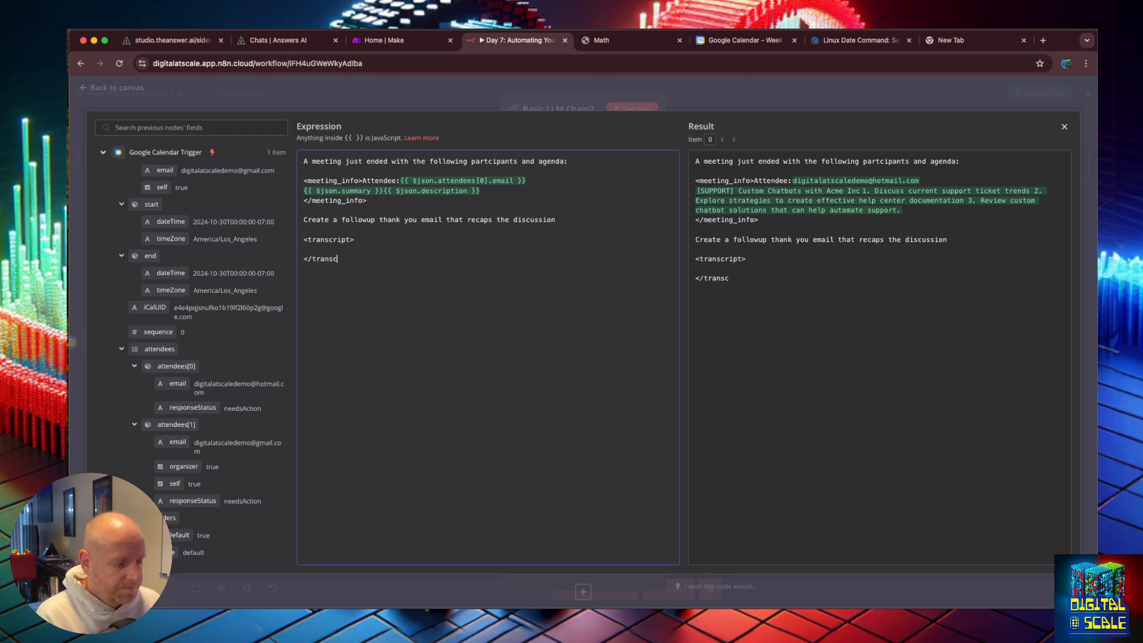
text(ript>)
click(372, 251)
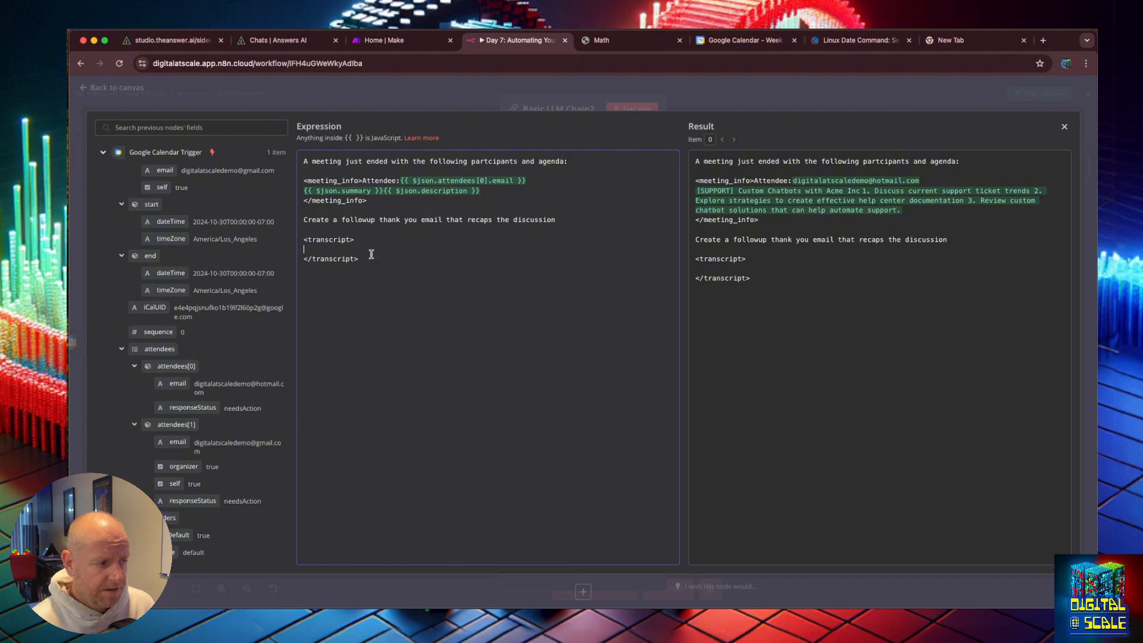
drag(372, 259, 299, 248)
key(BackSpace)
key(BackSpace)
key(BackSpace)
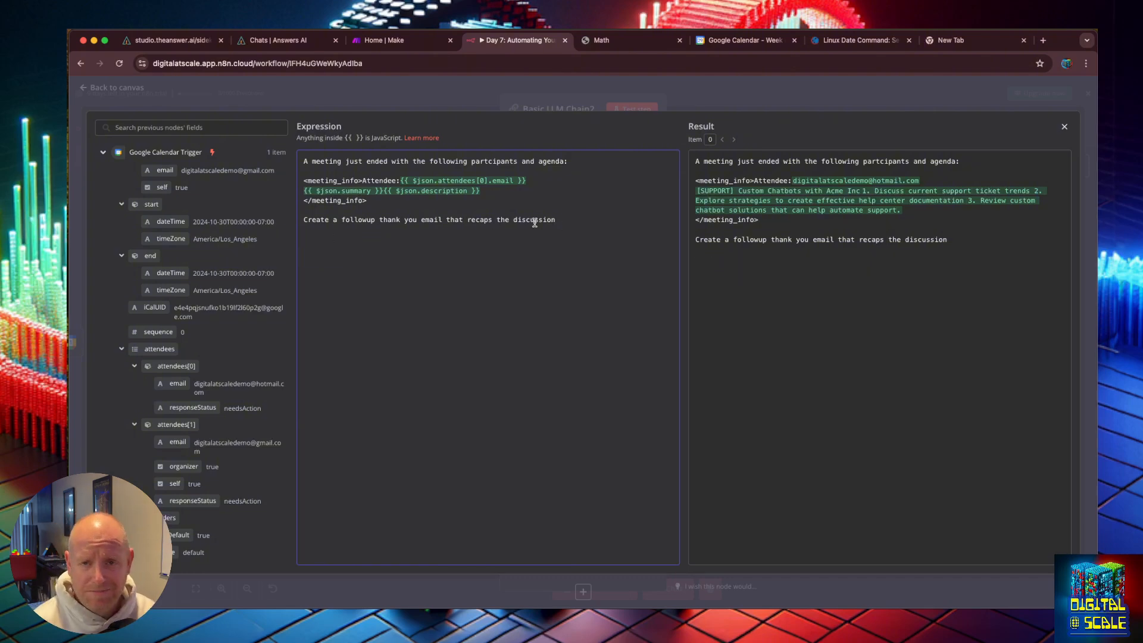
Step: Close the expression editor and try to test the Basic LLM Chain2 step
key(Return)
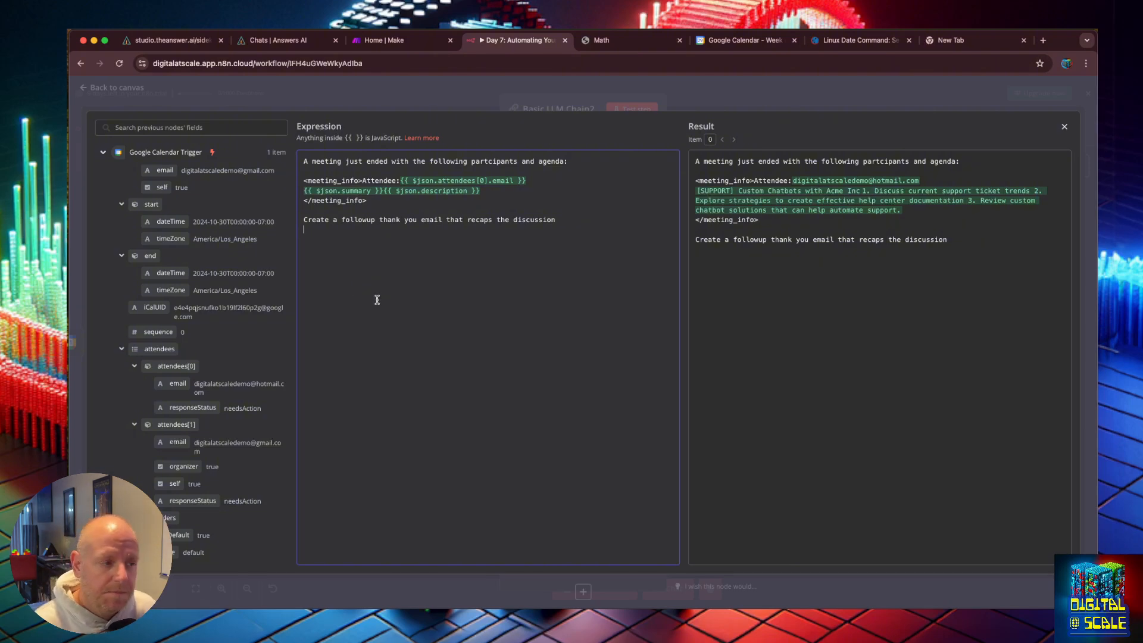
click(1062, 130)
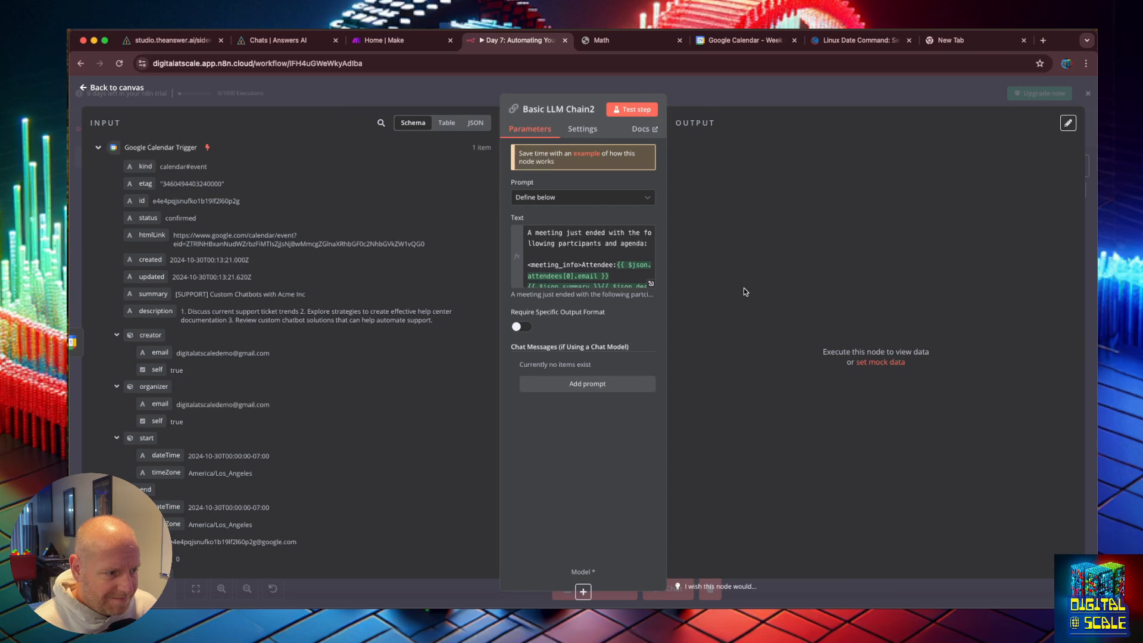
click(632, 112)
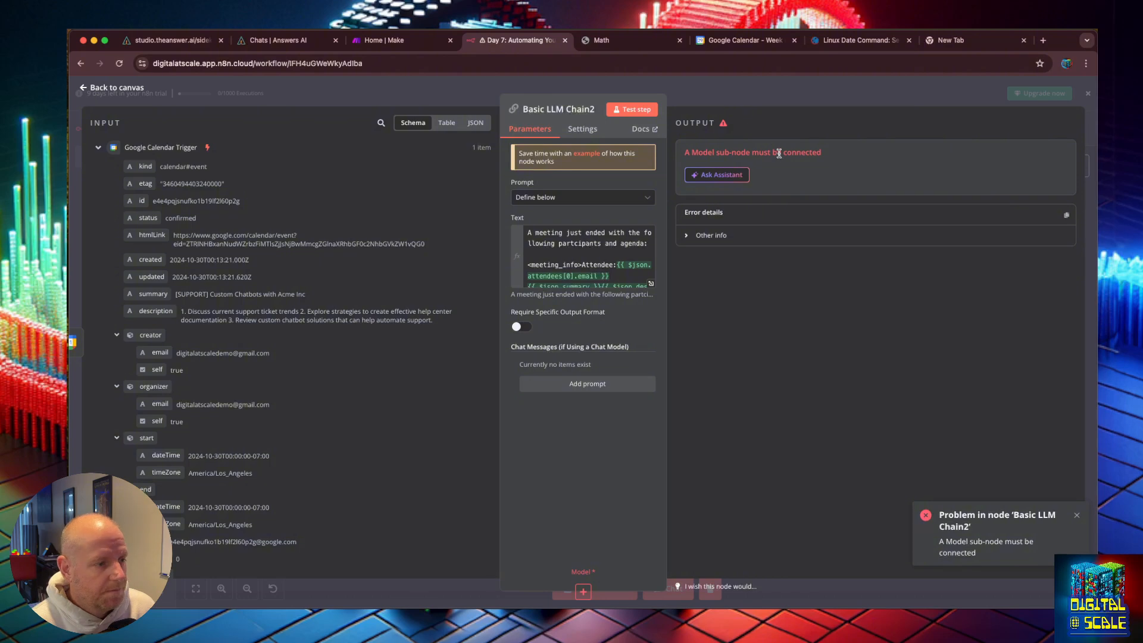
Step: Attach an OpenAI Chat Model to Basic LLM Chain2 and select the gpt-4o-mini model
click(86, 88)
click(533, 506)
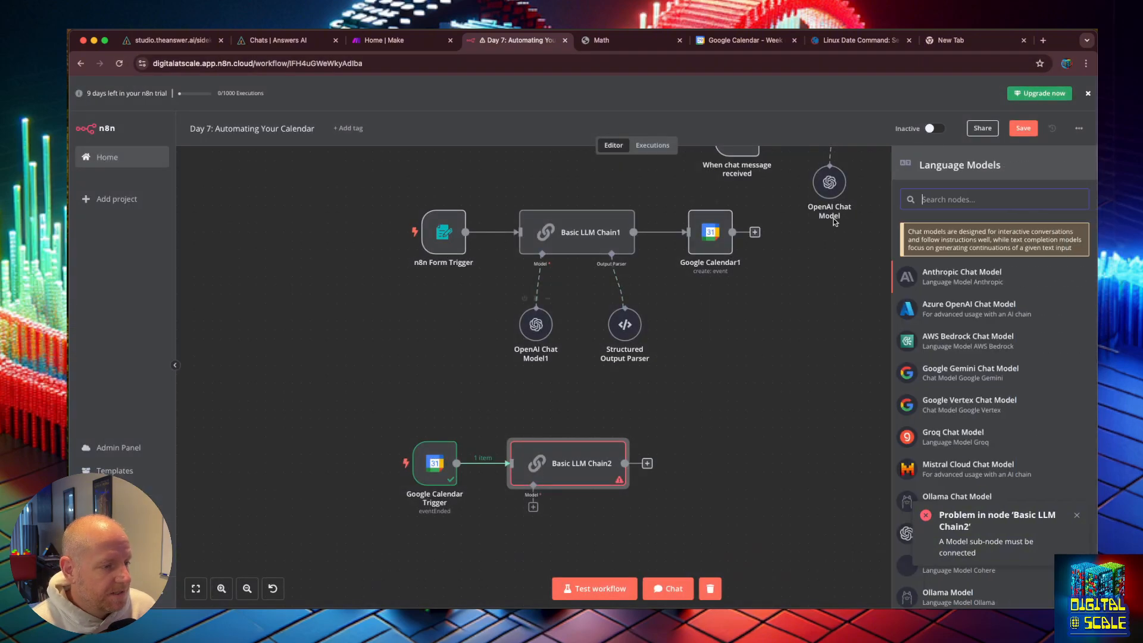
text(open)
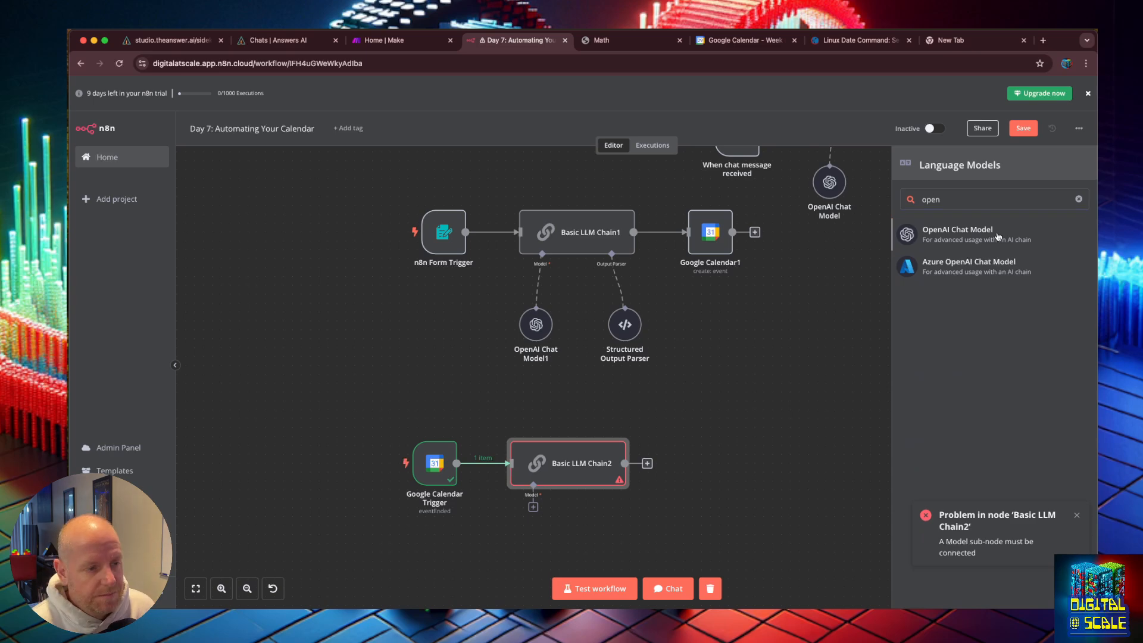
key(Return)
click(592, 196)
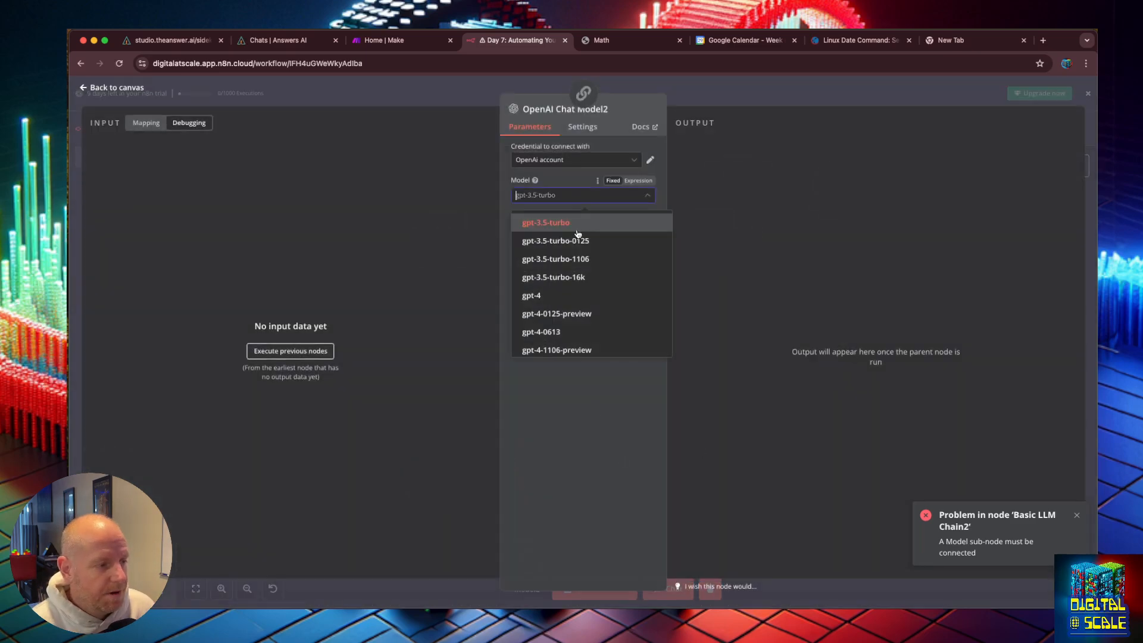
scroll(575, 287, down, 5)
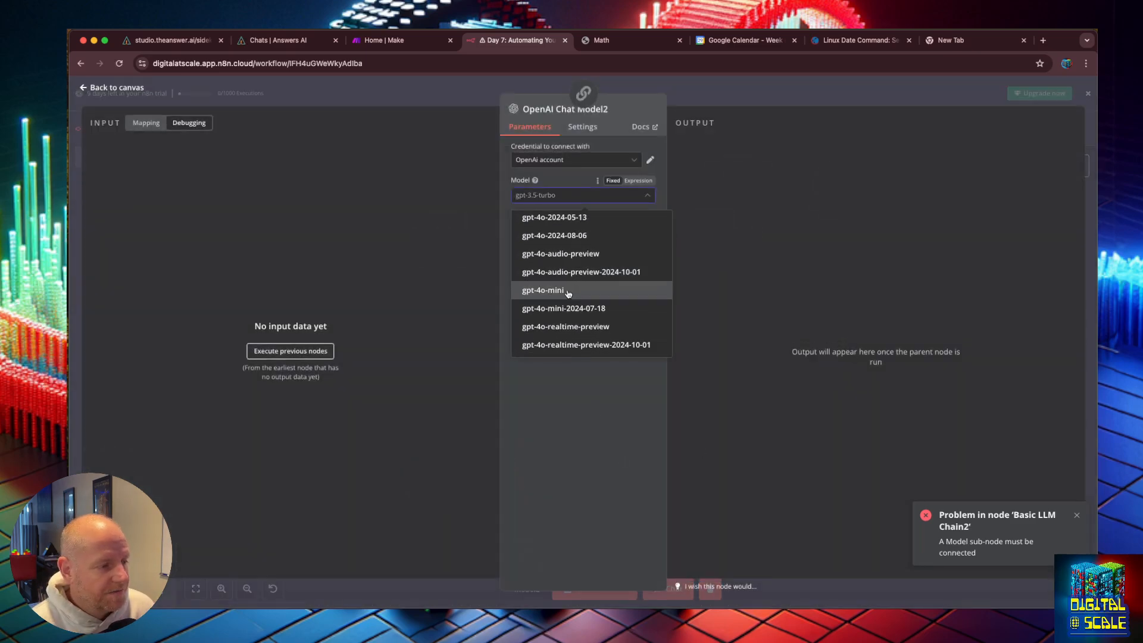
click(575, 290)
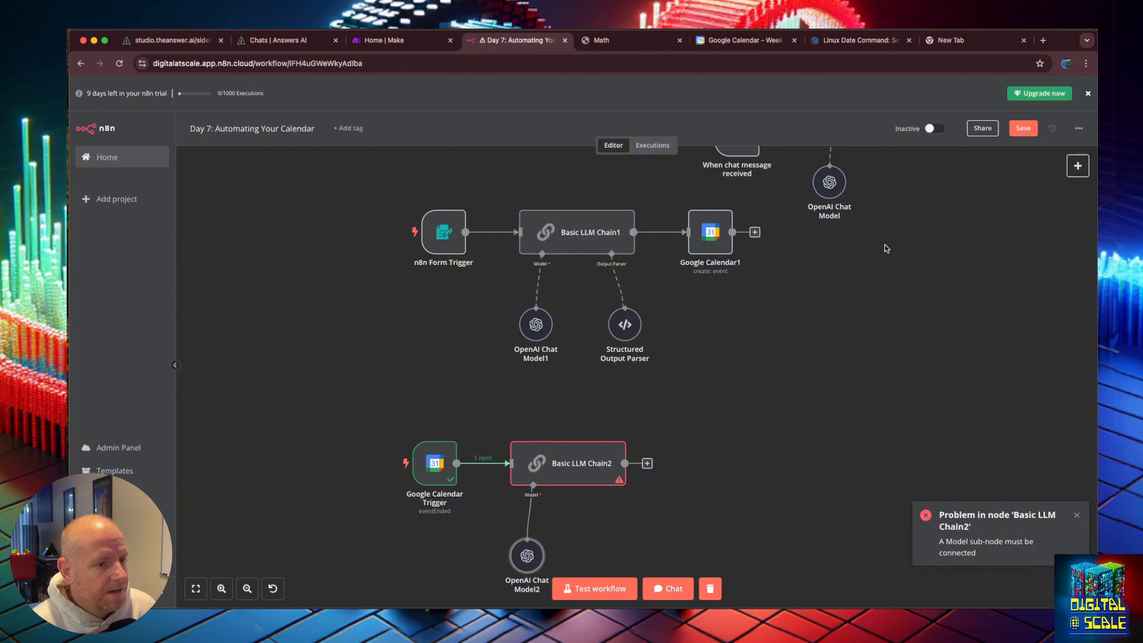
Step: Test the Basic LLM Chain2 step and review the generated follow-up email text
double_click(572, 467)
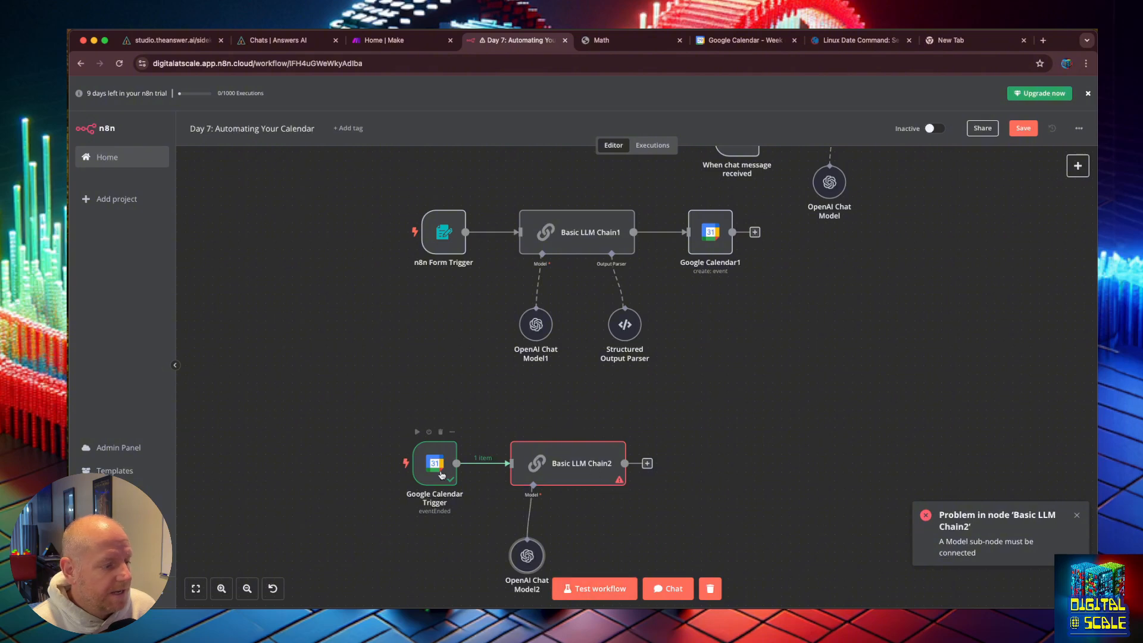
click(624, 111)
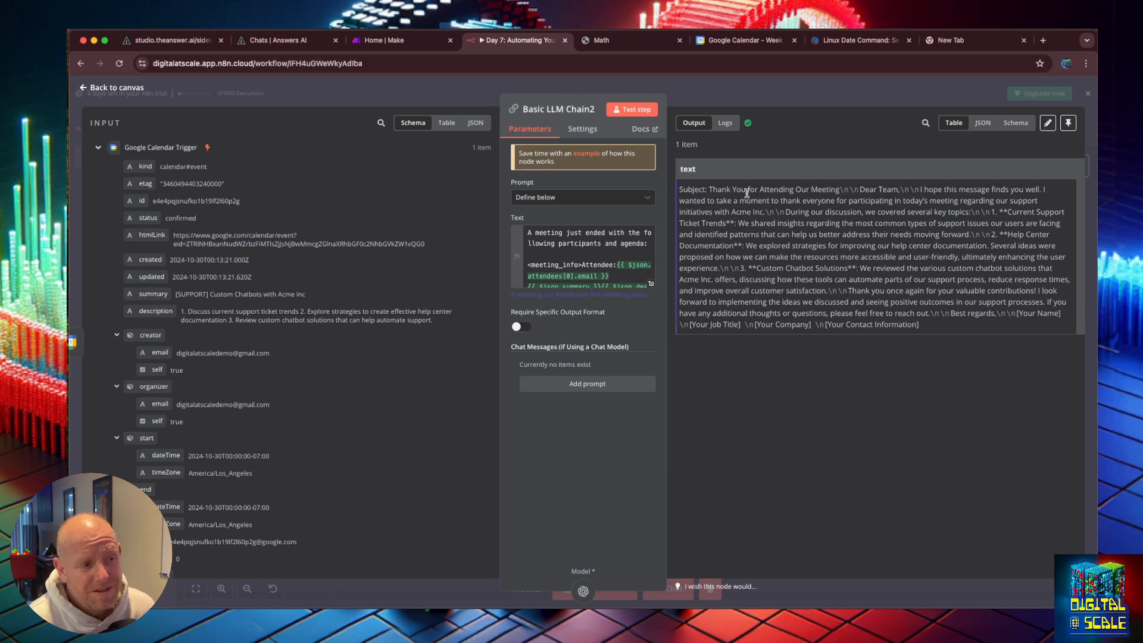
drag(864, 190, 910, 190)
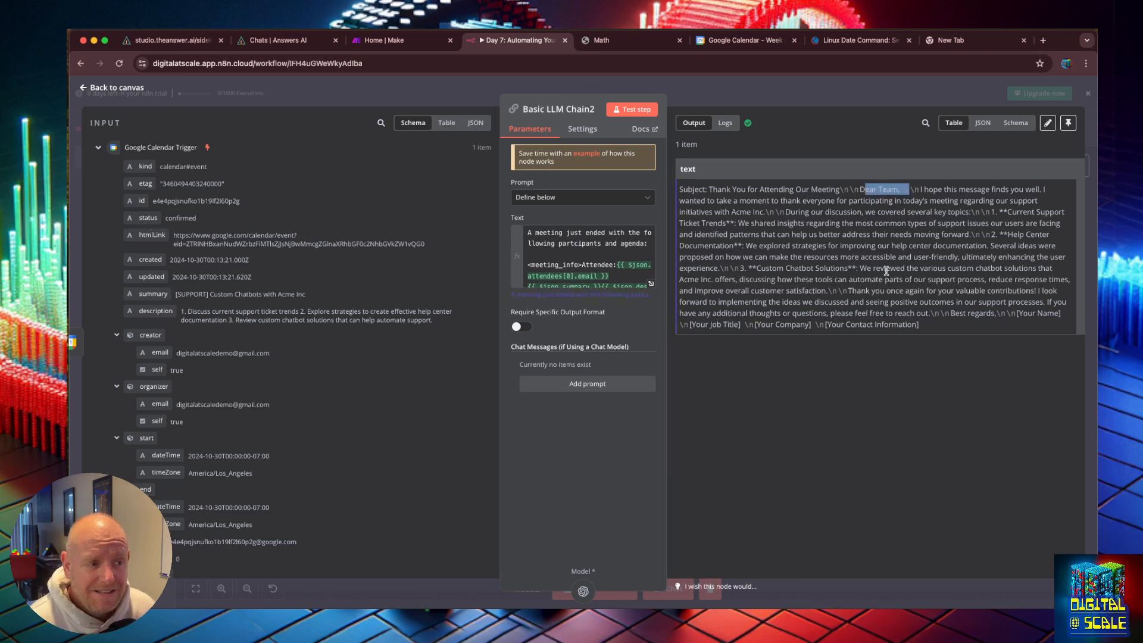
click(87, 88)
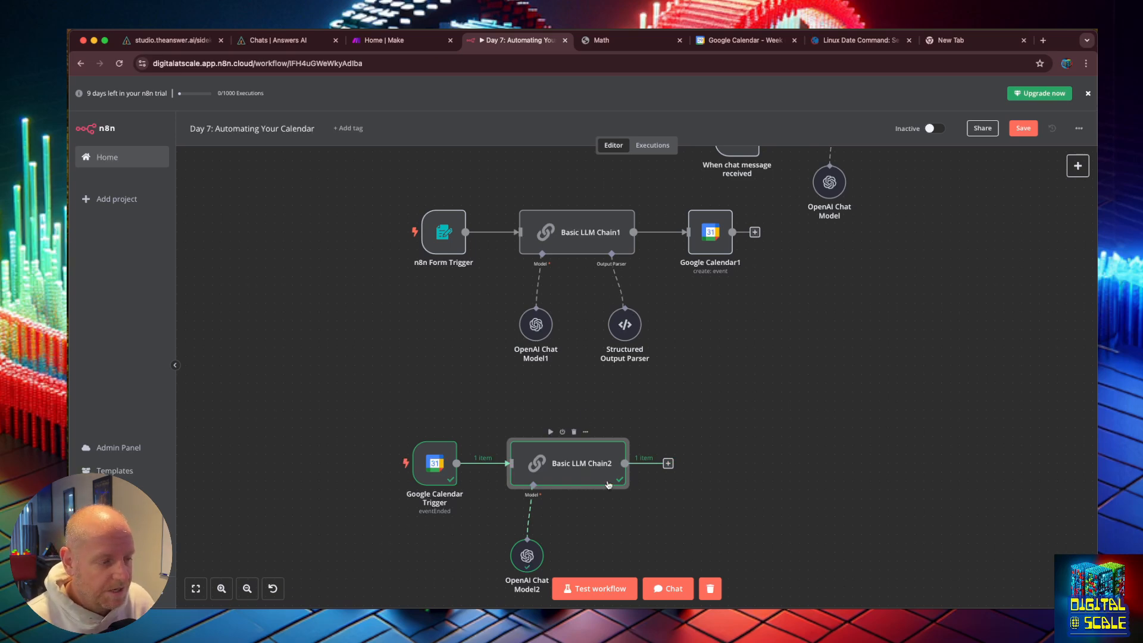
Step: Turn on Require Specific Output Format for Basic LLM Chain2 and attach a Structured Output Parser
double_click(601, 470)
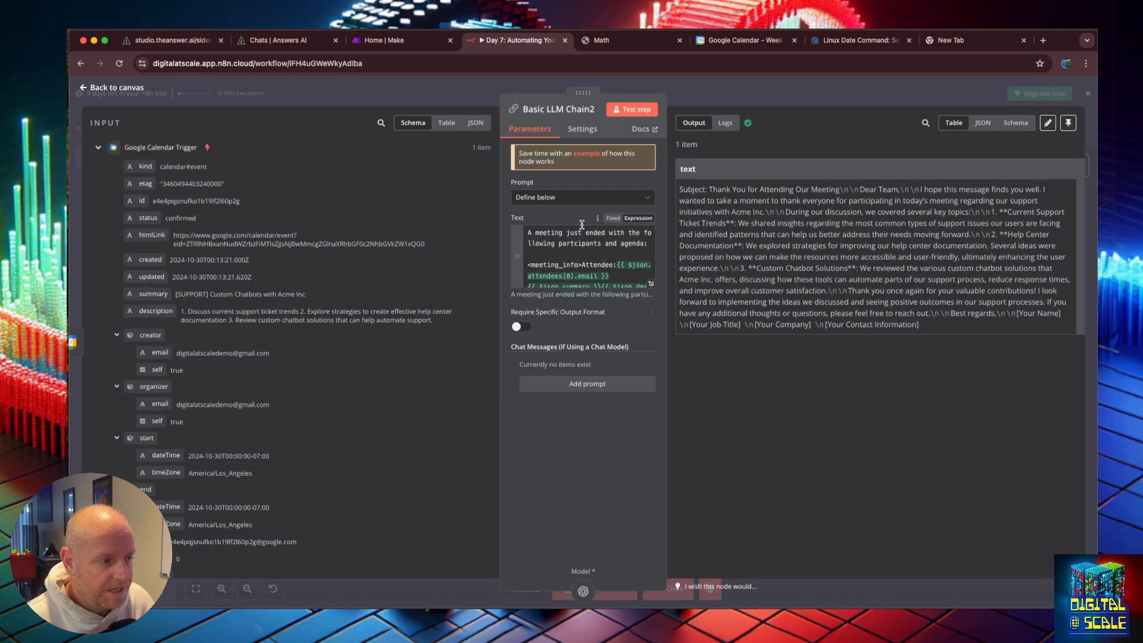
click(516, 328)
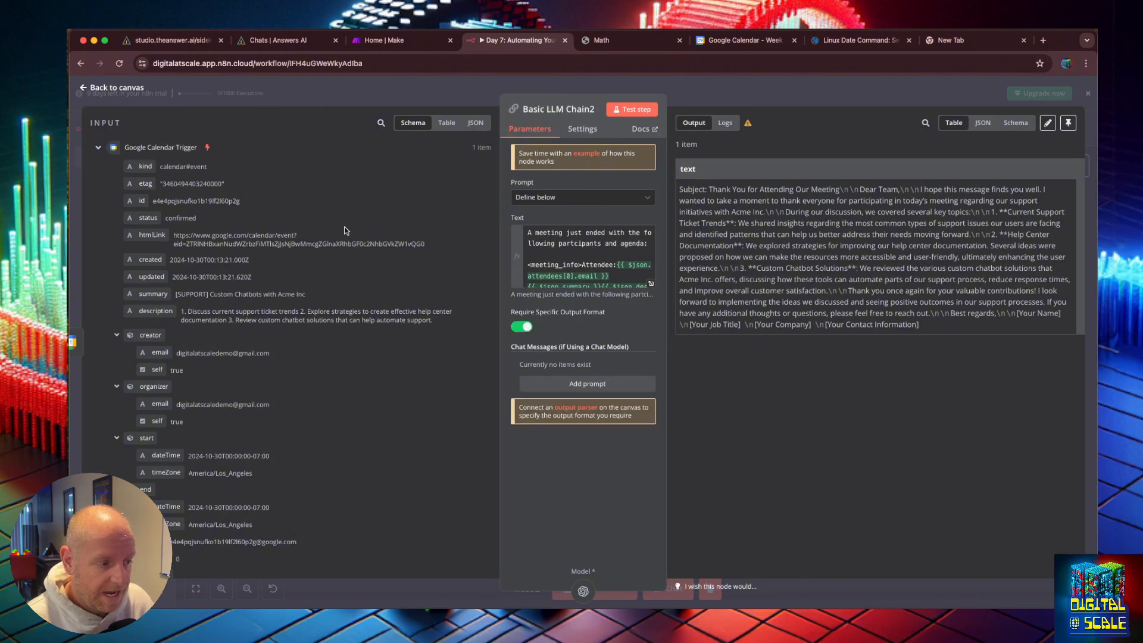
click(90, 88)
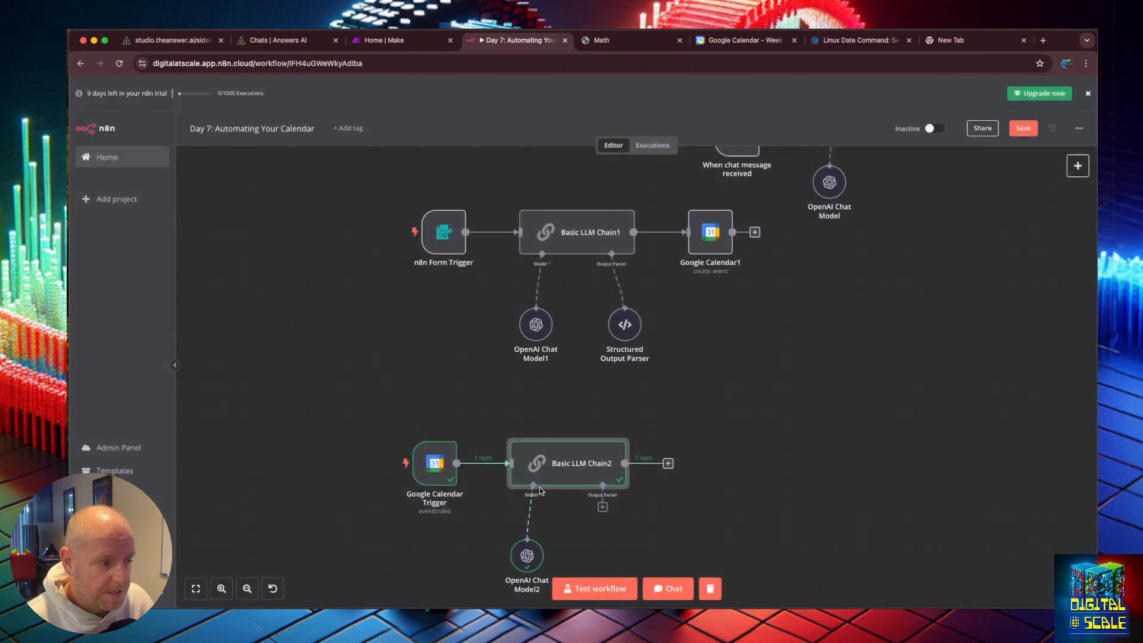
click(602, 507)
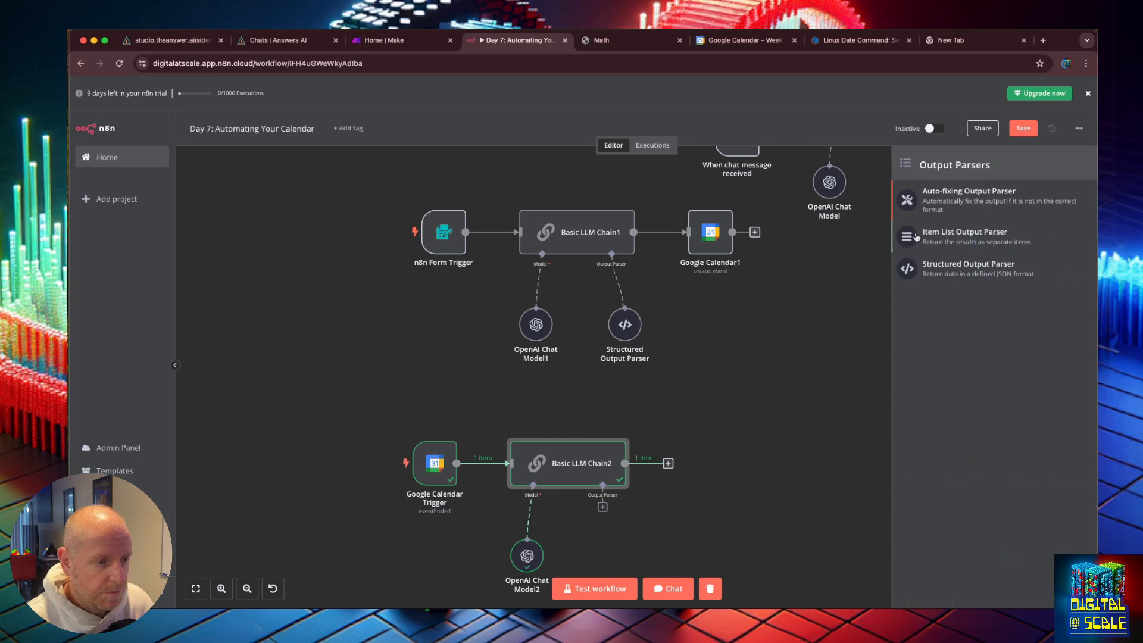
click(953, 265)
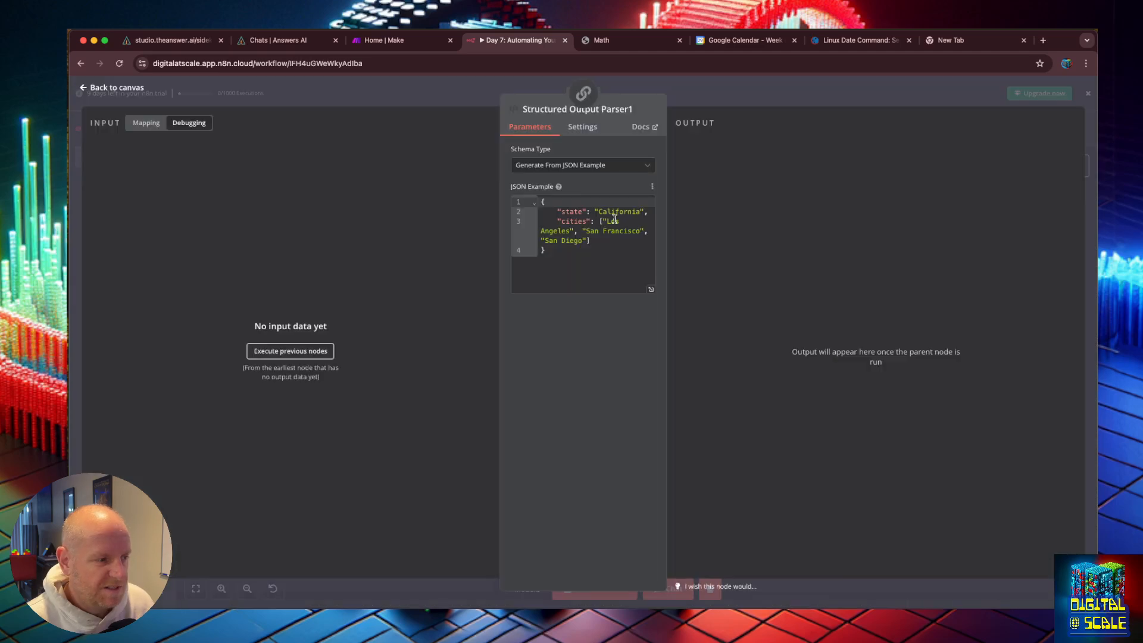
Step: Rename the Structured Output Parser's JSON example keys to subject and body
double_click(569, 212)
text(sumb)
key(BackSpace)
key(BackSpace)
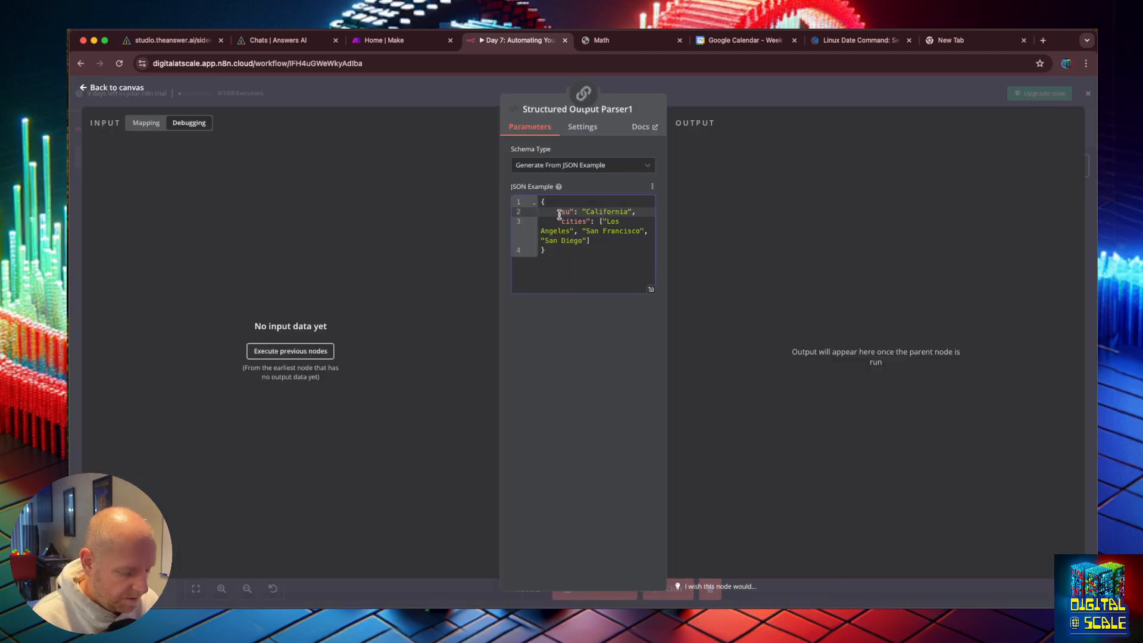
text(bject)
double_click(573, 231)
text(body)
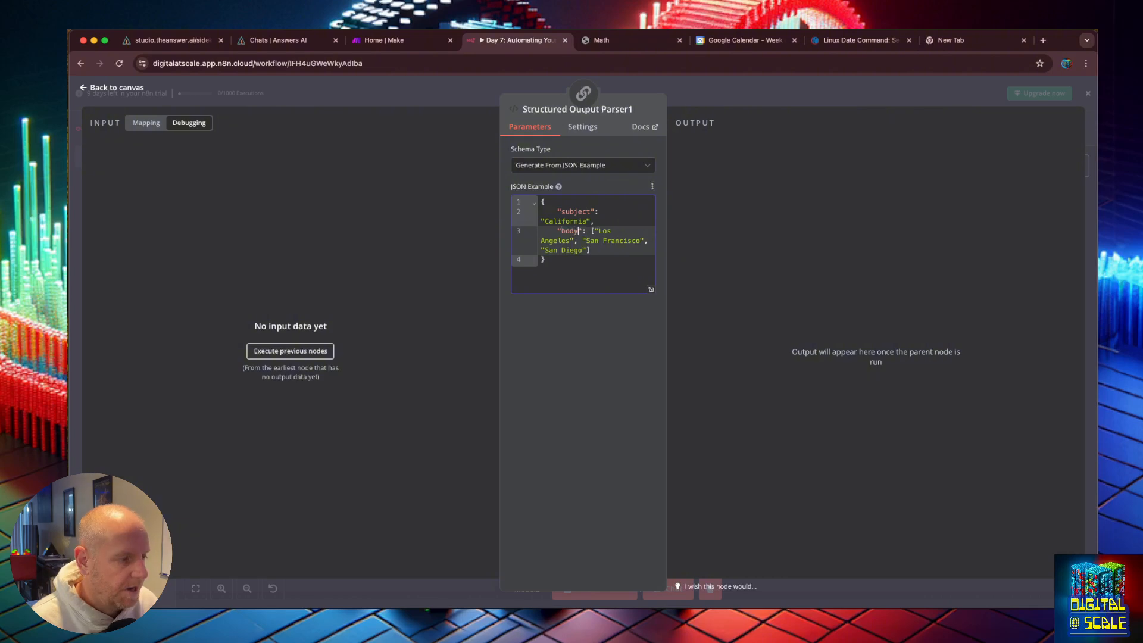
Step: Set the example values to "Email Subject" and "The Thank you message body"
double_click(567, 221)
text(Email Subject)
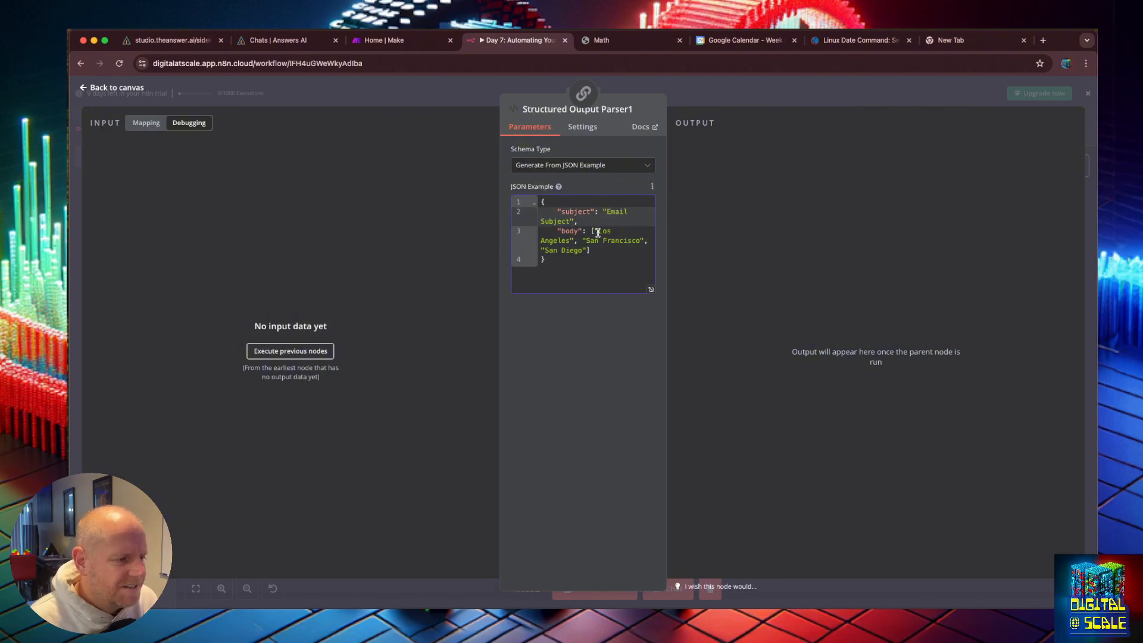
drag(592, 230, 590, 251)
key(BackSpace)
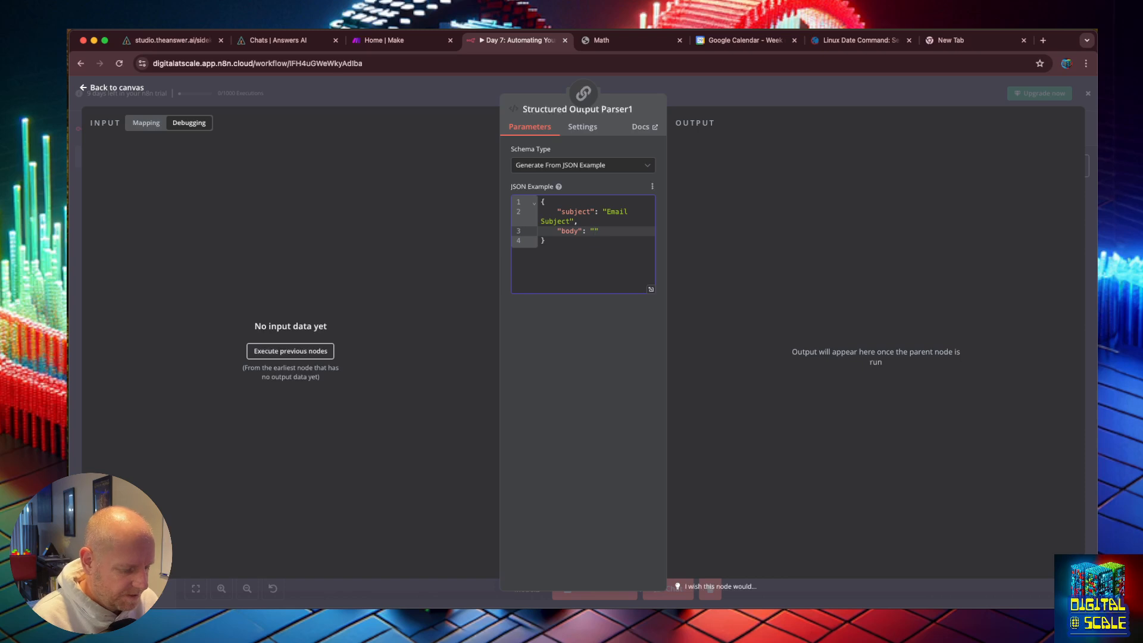
text("The Thak yo)
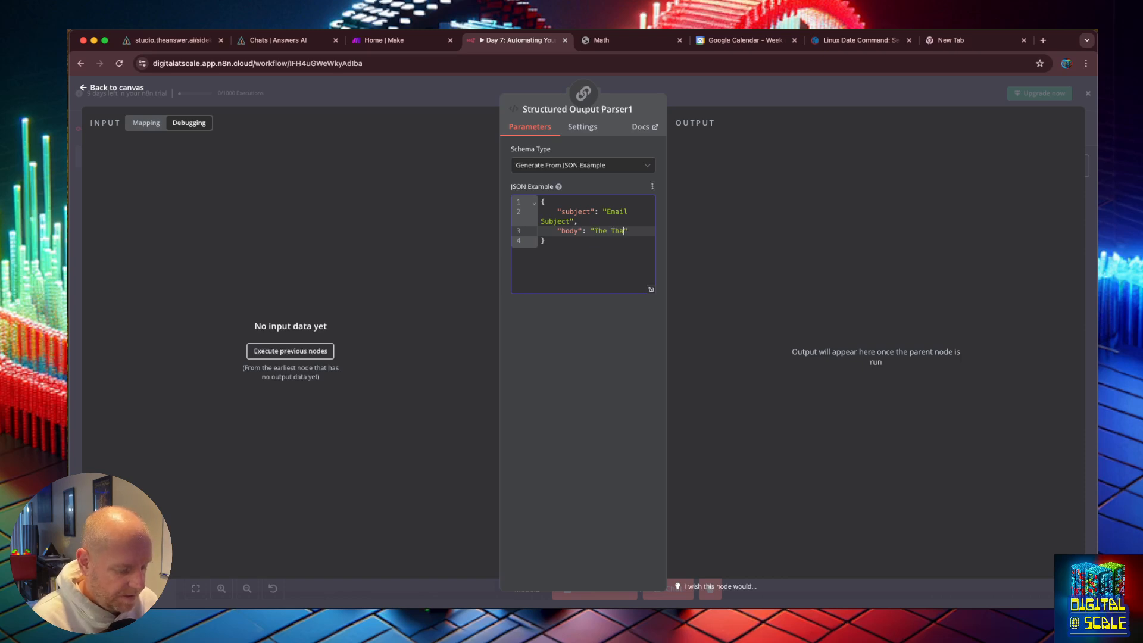
text(u message )
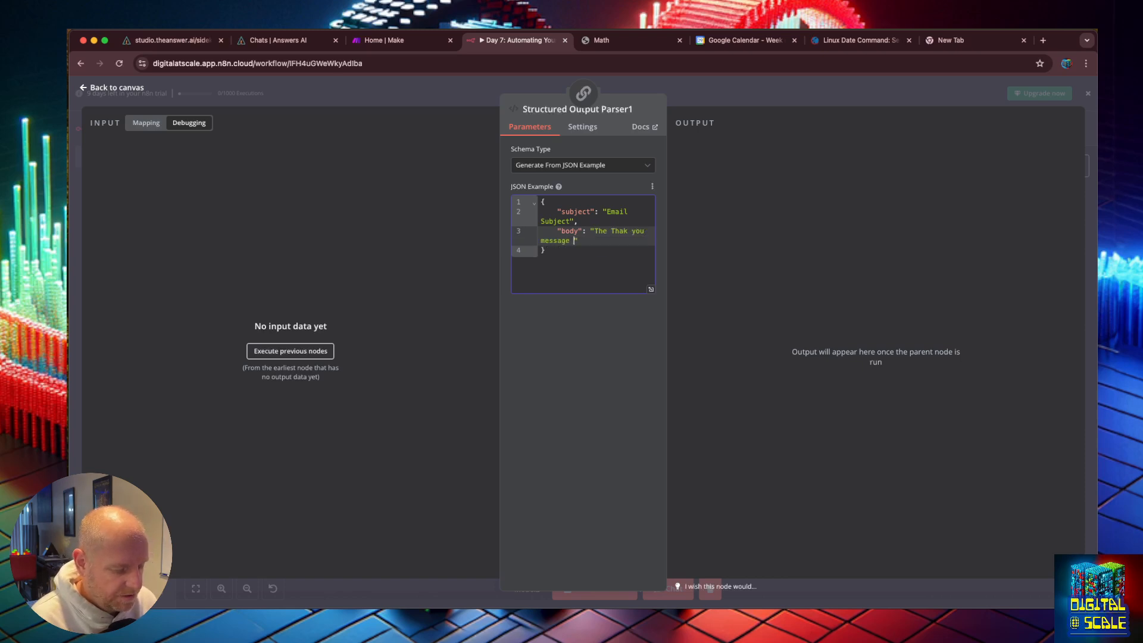
text(body)
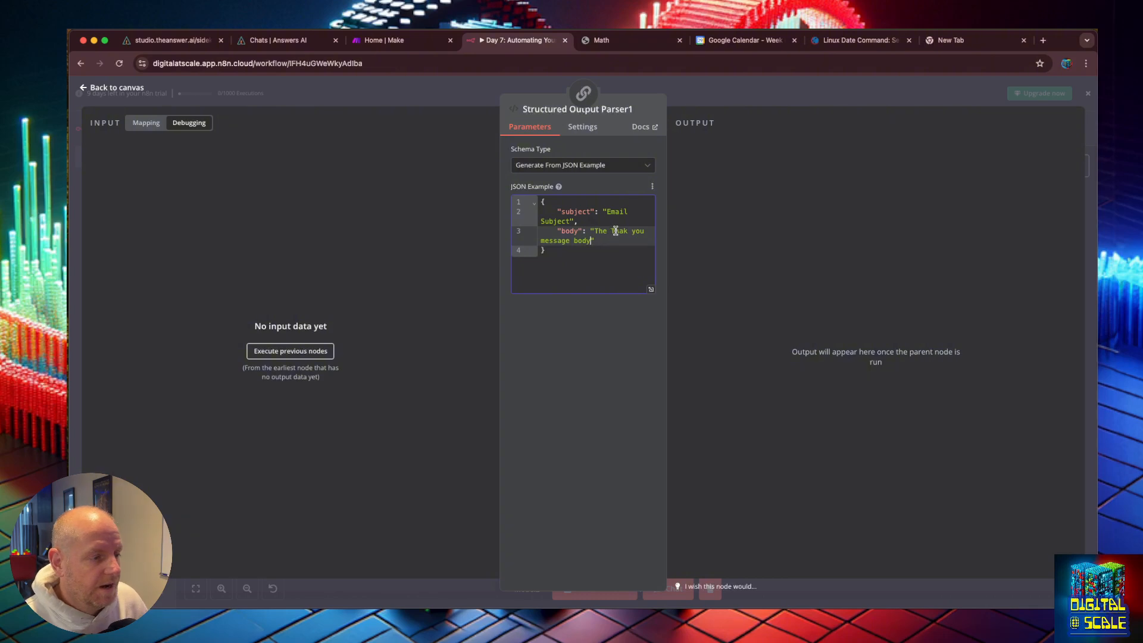
click(623, 233)
text(n)
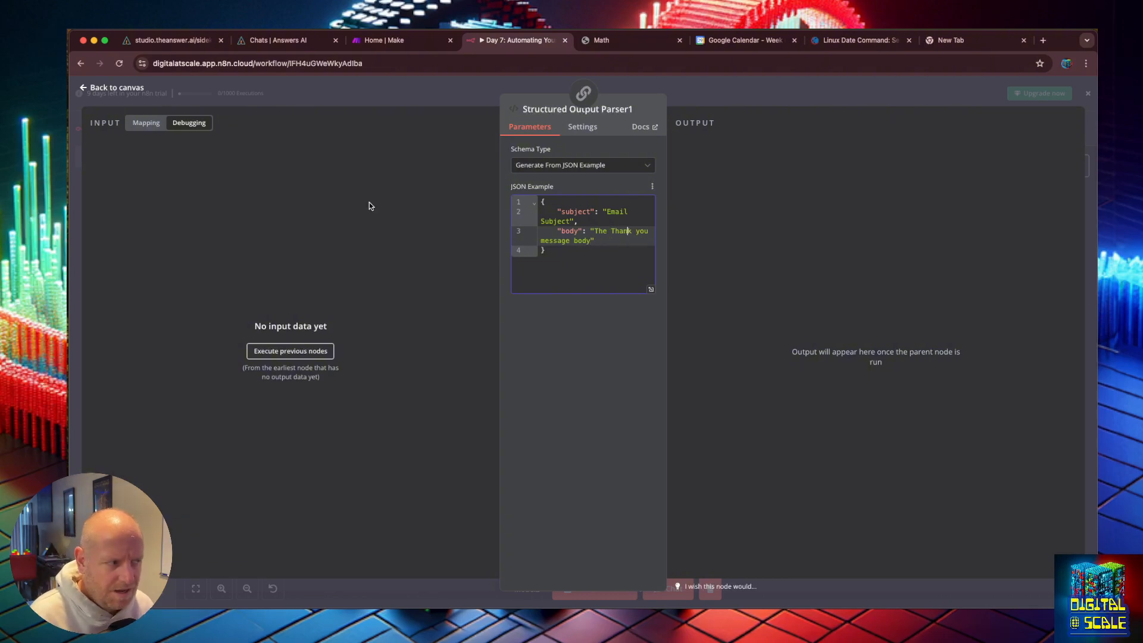
Step: Append "Respond in JSON format" to the prompt text of Basic LLM Chain2
click(83, 89)
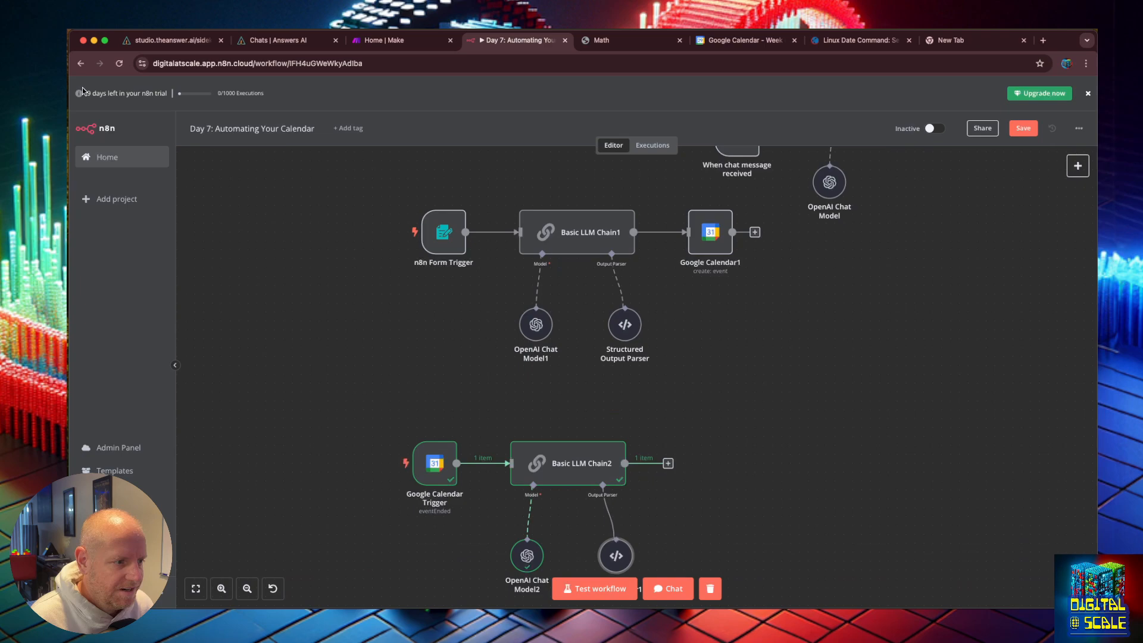
double_click(573, 448)
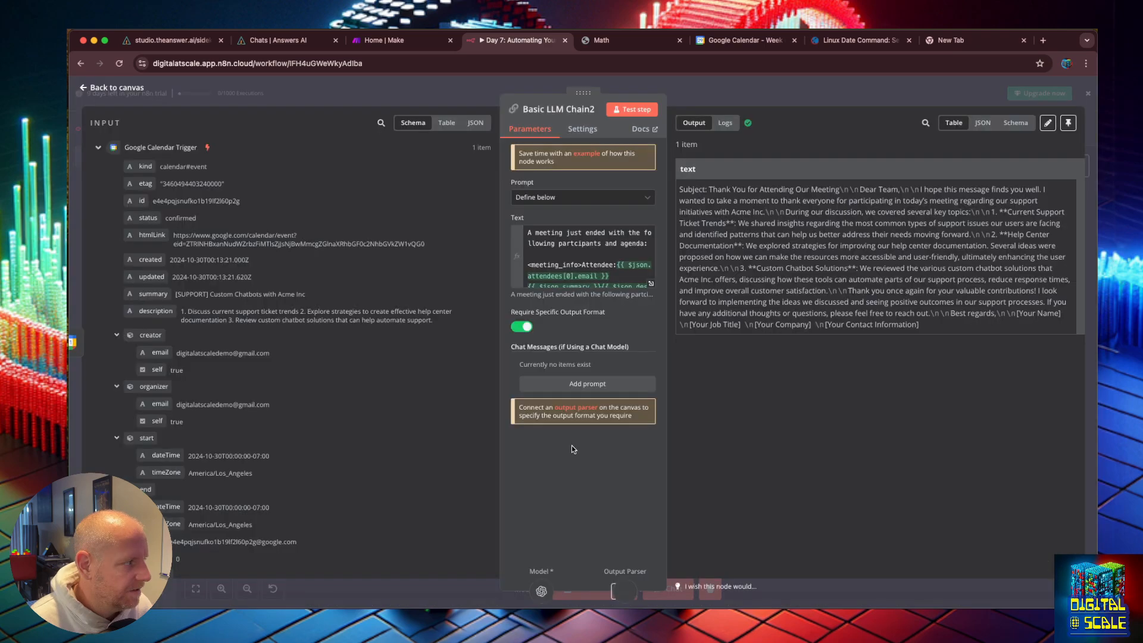
click(651, 283)
click(426, 231)
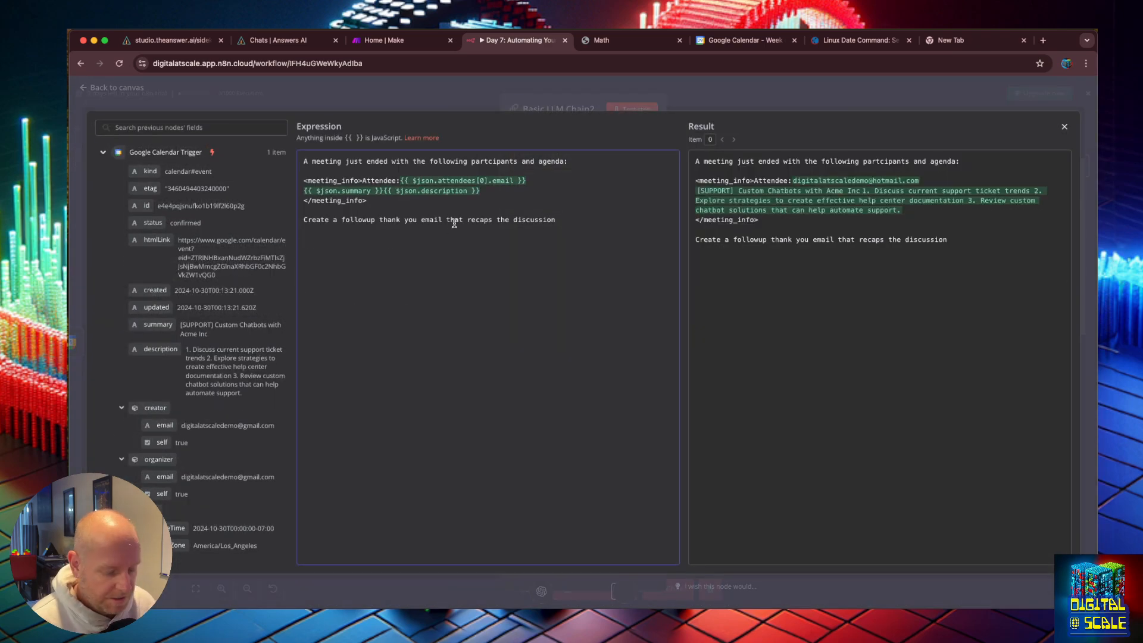
text(Return your)
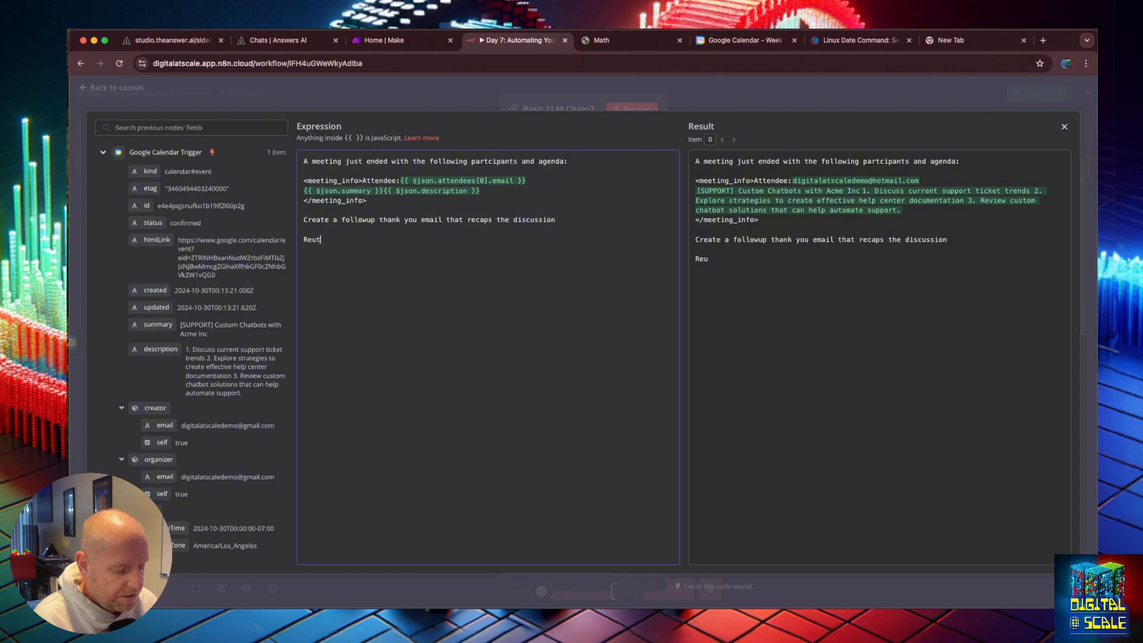
key(BackSpace)
key(BackSpace)
key(BackSpace)
key(BackSpace)
key(BackSpace)
key(BackSpace)
key(BackSpace)
key(BackSpace)
key(BackSpace)
key(BackSpace)
text(s)
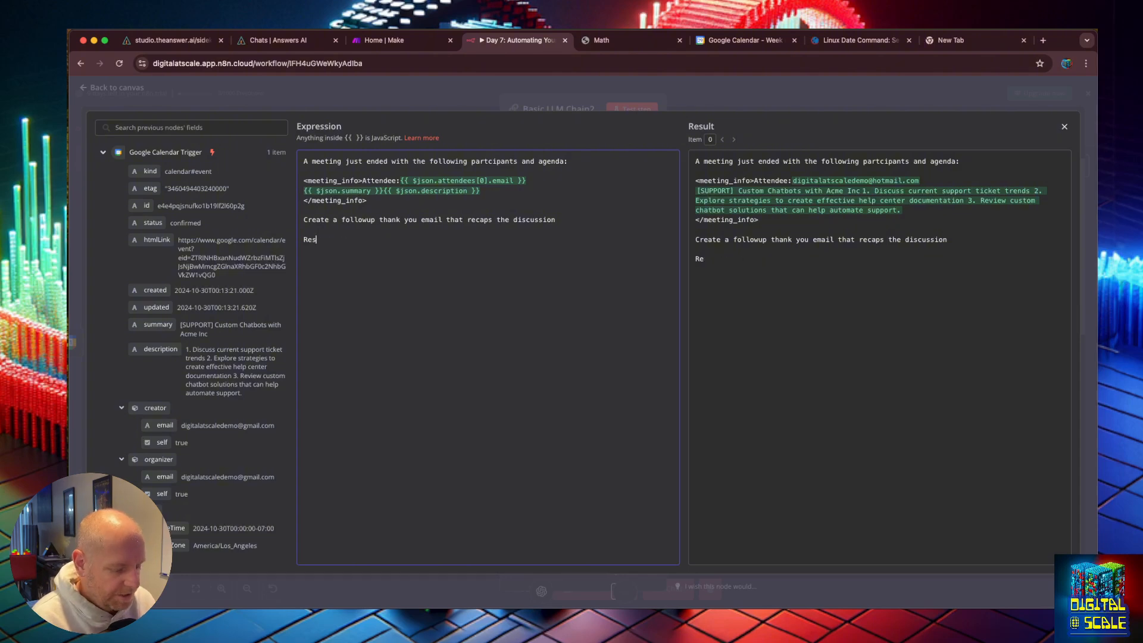
text(pond in JSO)
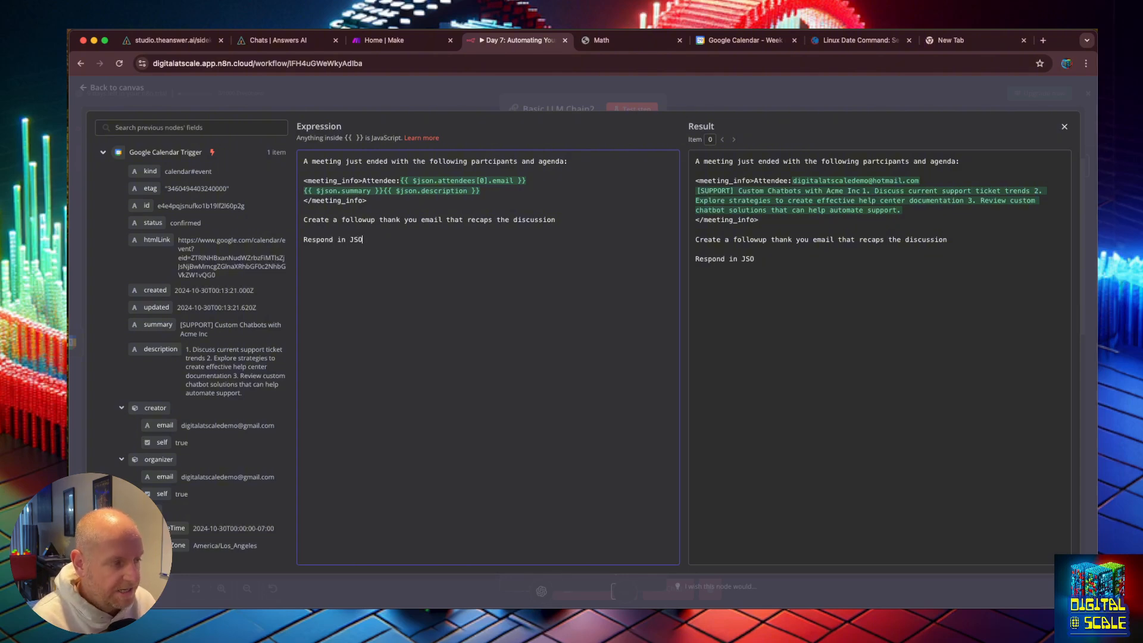
text(N format)
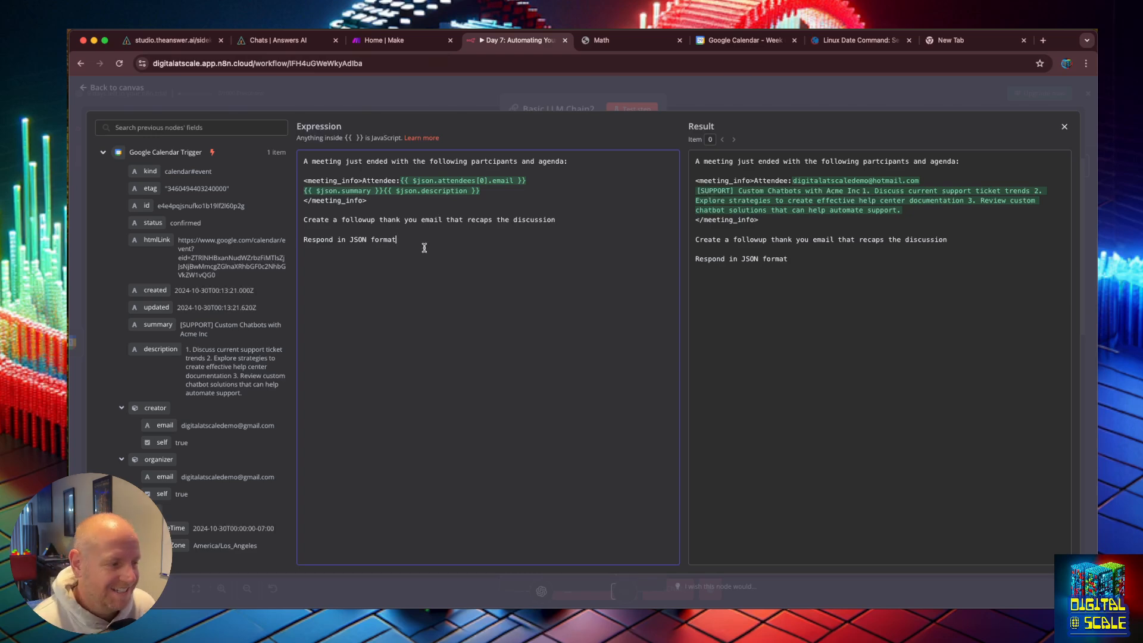
click(1065, 127)
Step: Test Basic LLM Chain2 and review the subject and body fields in its output
click(648, 114)
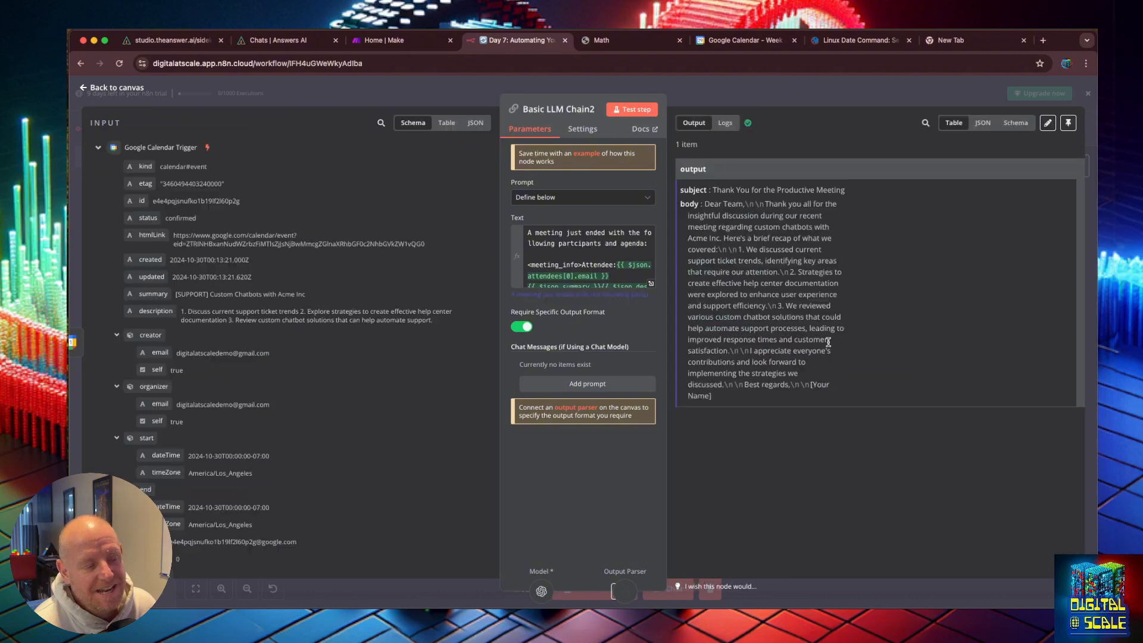
double_click(700, 190)
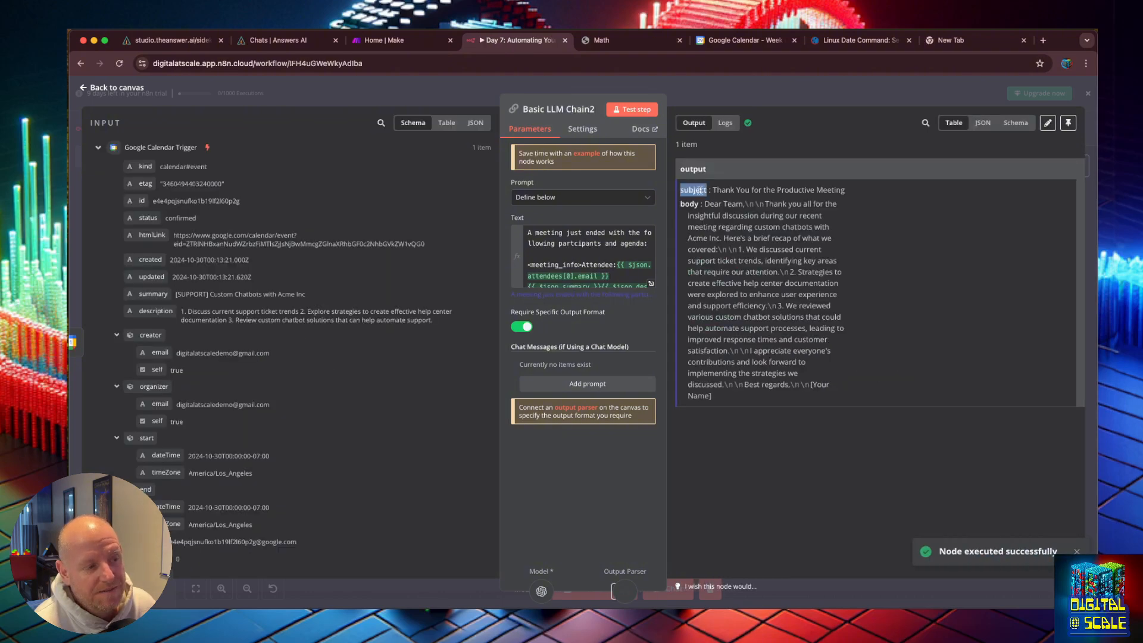
double_click(689, 204)
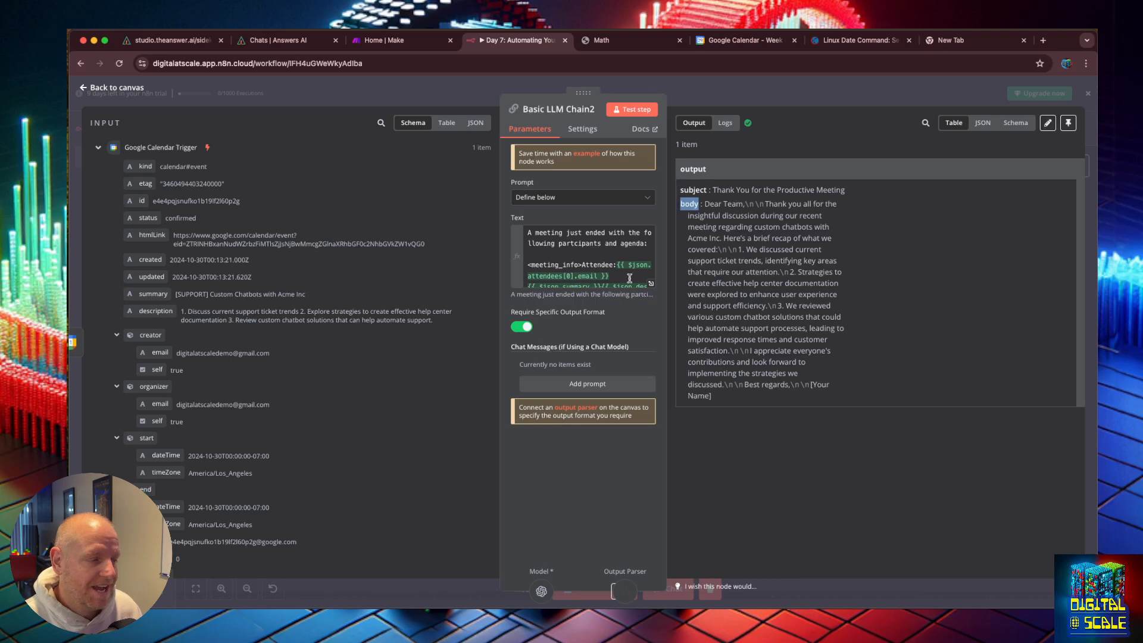
key(Escape)
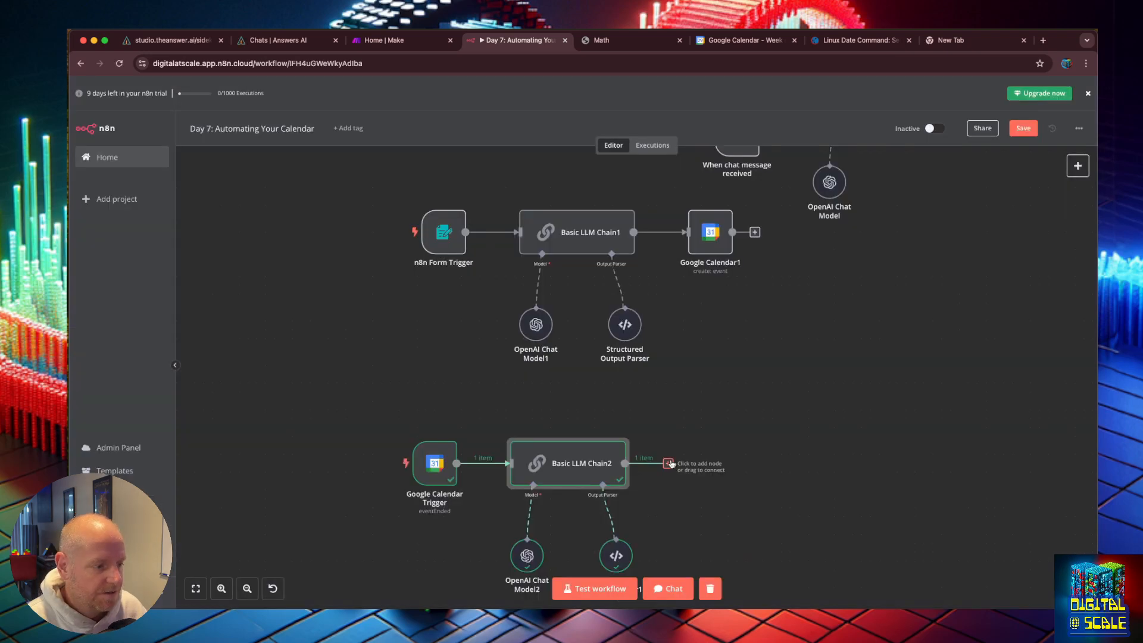
Step: Add a Gmail Create a draft node after Basic LLM Chain2
click(668, 463)
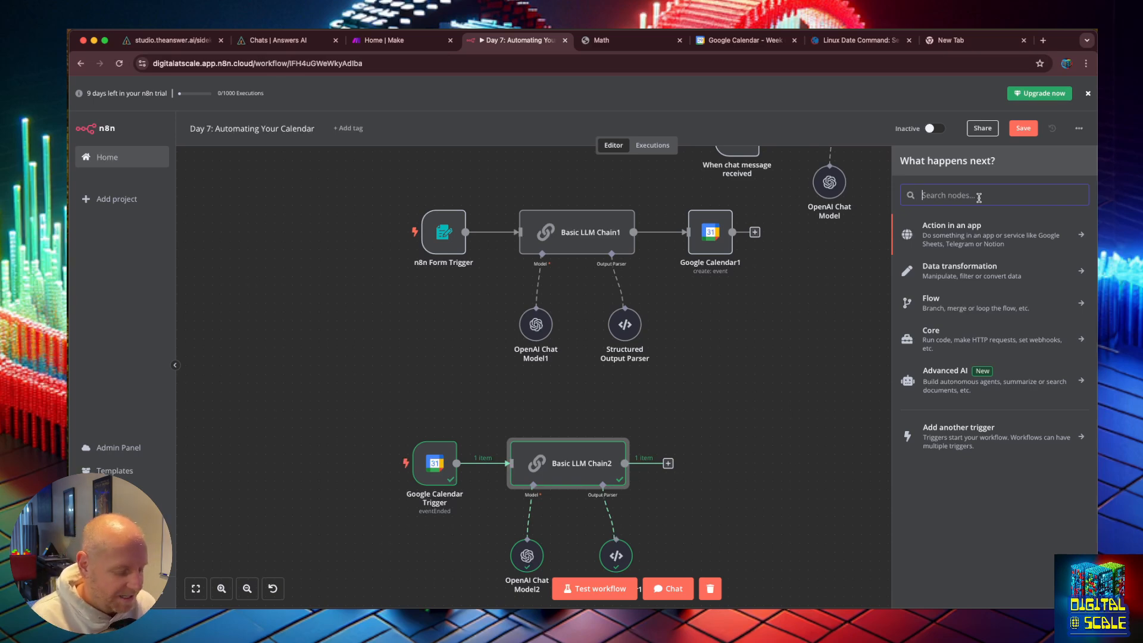
text(ca)
key(BackSpace)
key(BackSpace)
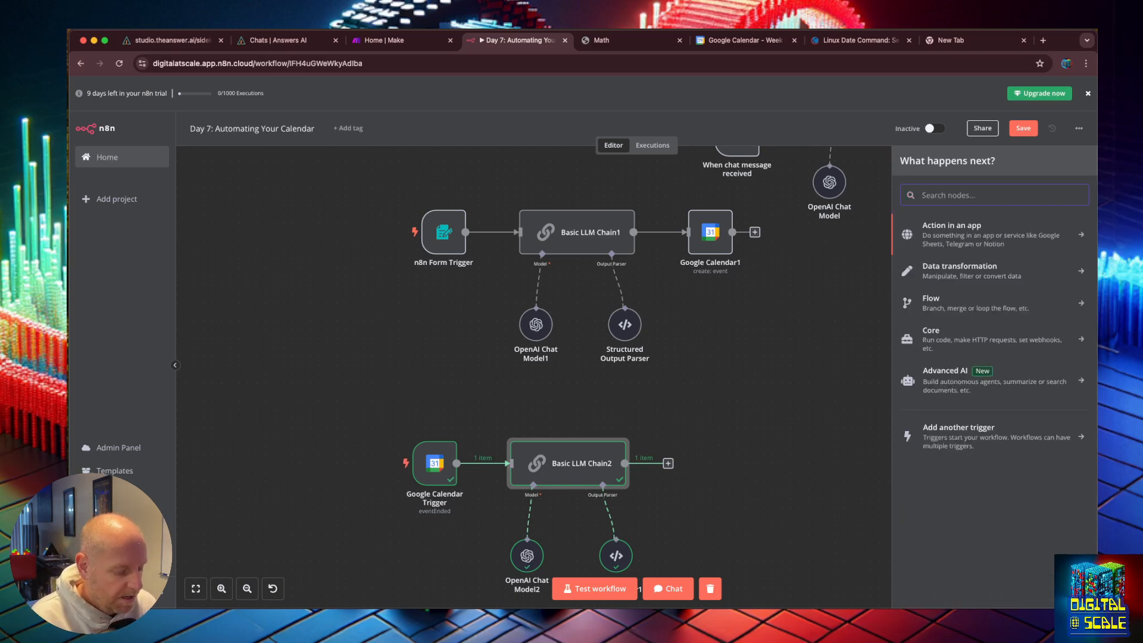
text(d)
key(BackSpace)
text(gmai)
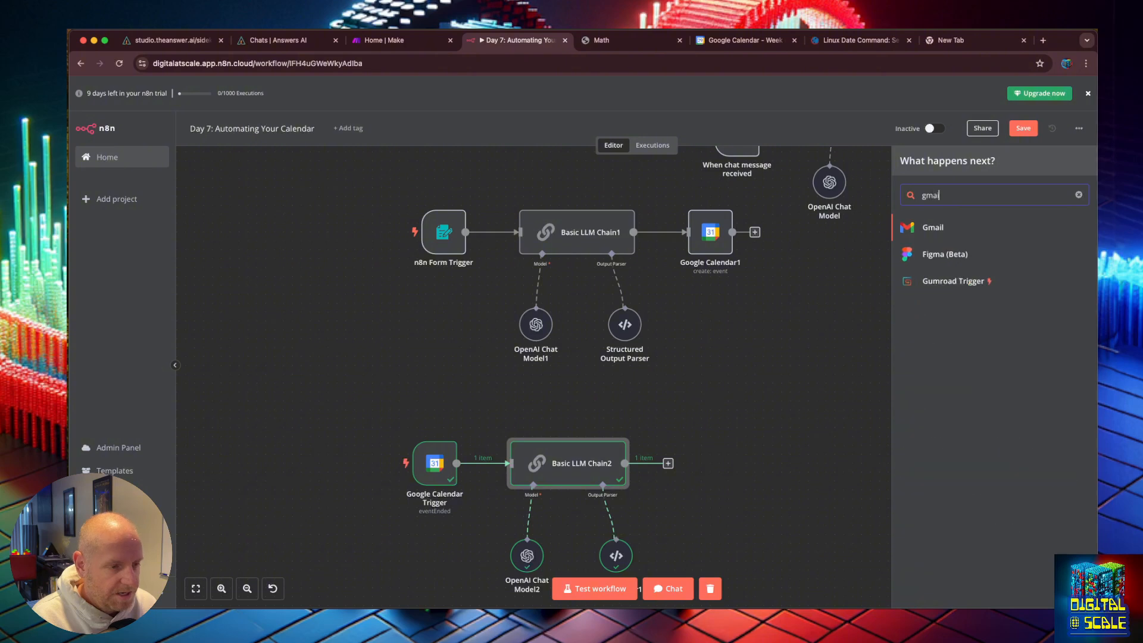
click(933, 227)
text(draf)
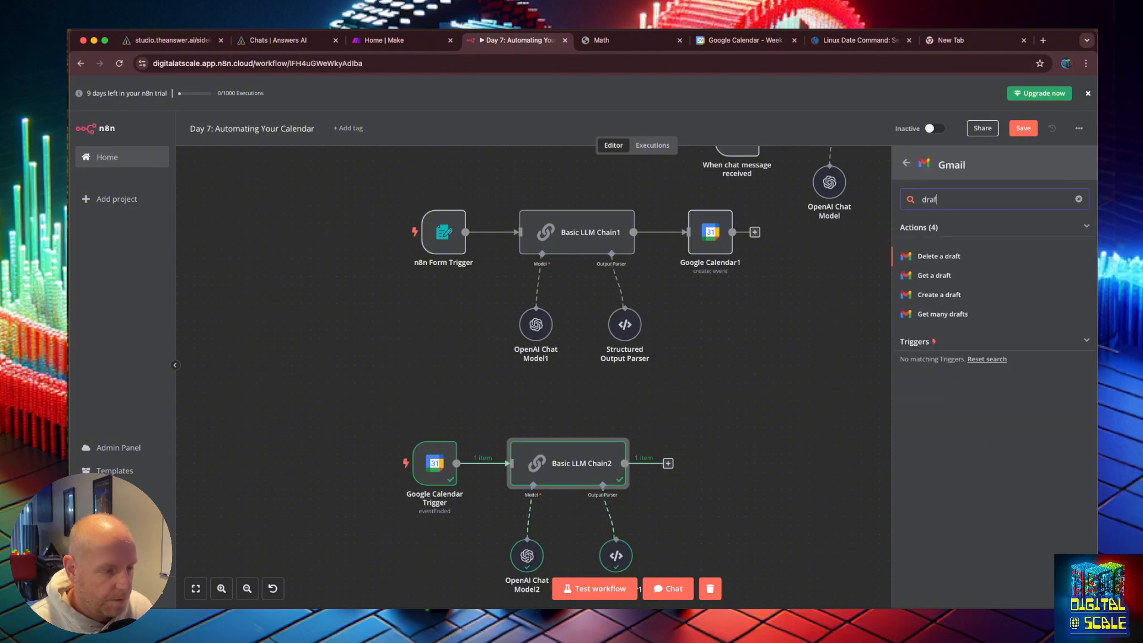
click(938, 295)
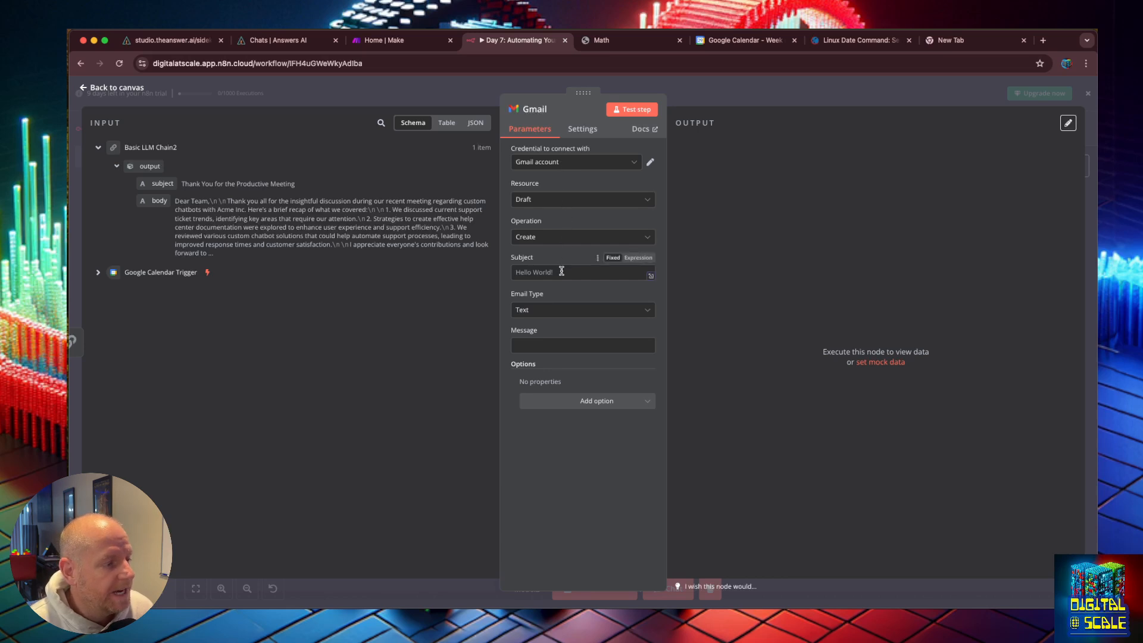
Step: Map the chain's output subject into the draft Subject and its body into the Message
drag(163, 184, 535, 269)
drag(159, 201, 536, 357)
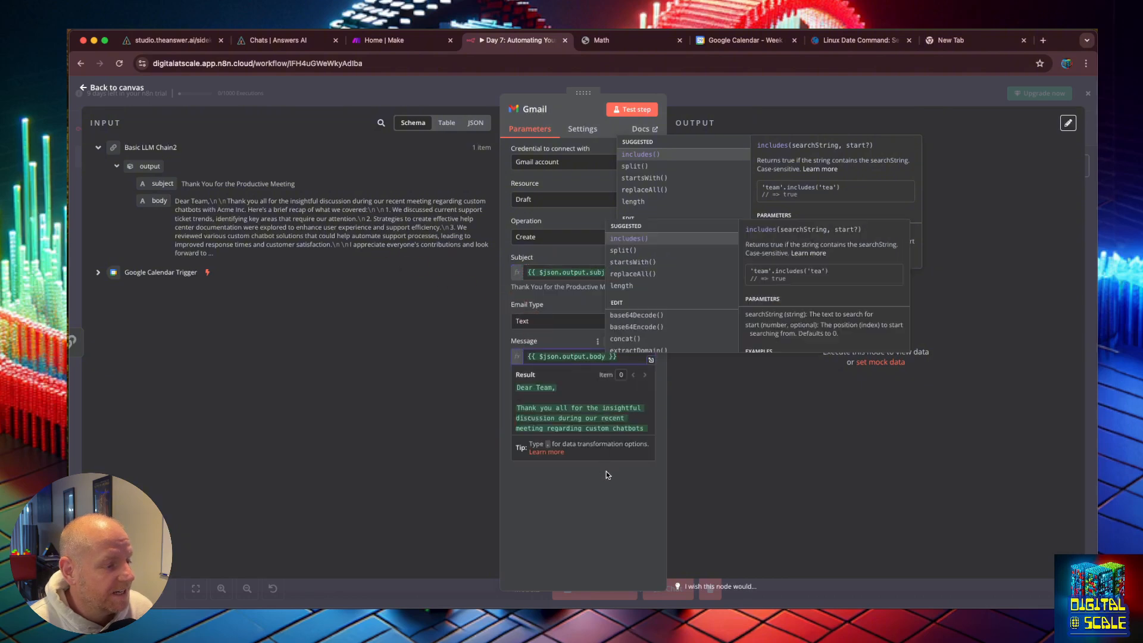
click(608, 475)
Step: Add a To Email option set to the first attendee's email from the Google Calendar Trigger
click(592, 423)
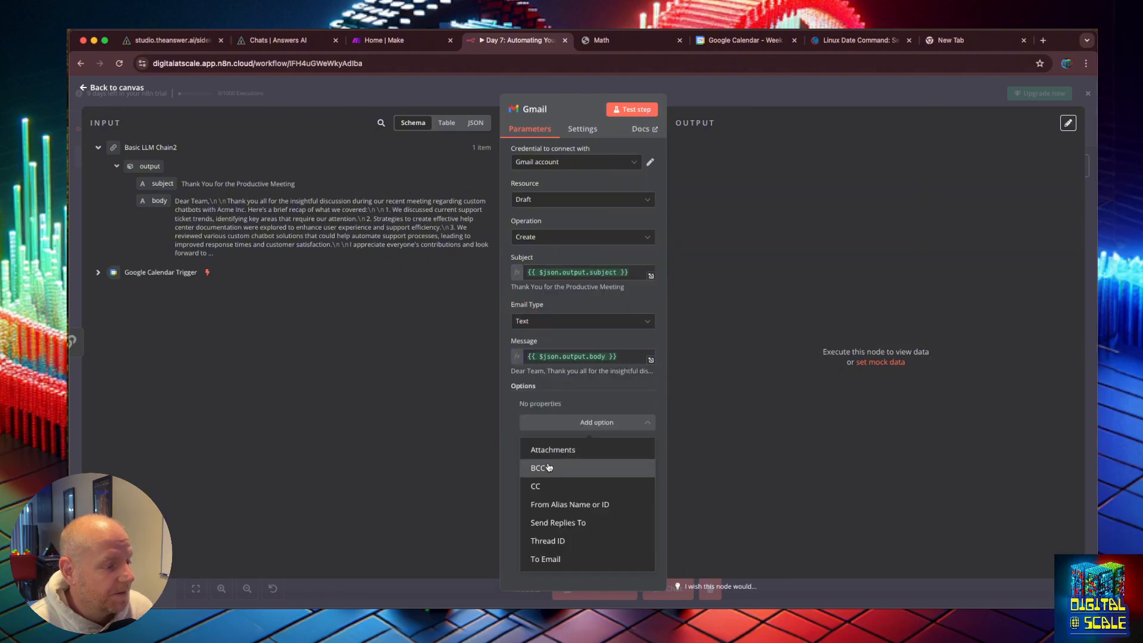
click(562, 560)
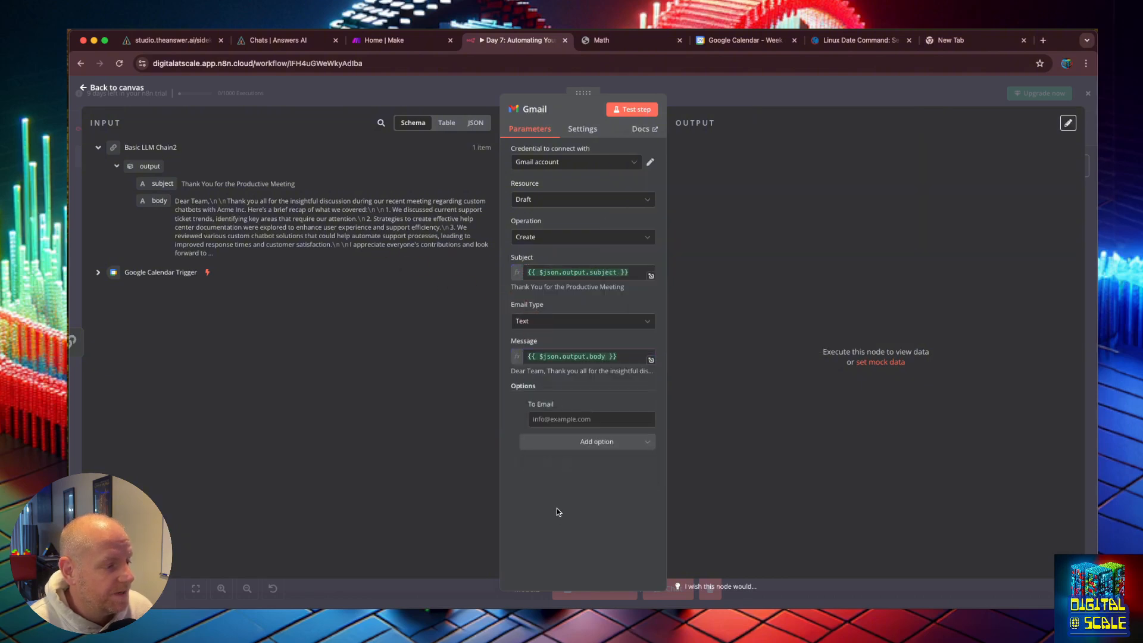
click(102, 273)
scroll(285, 358, down, 3)
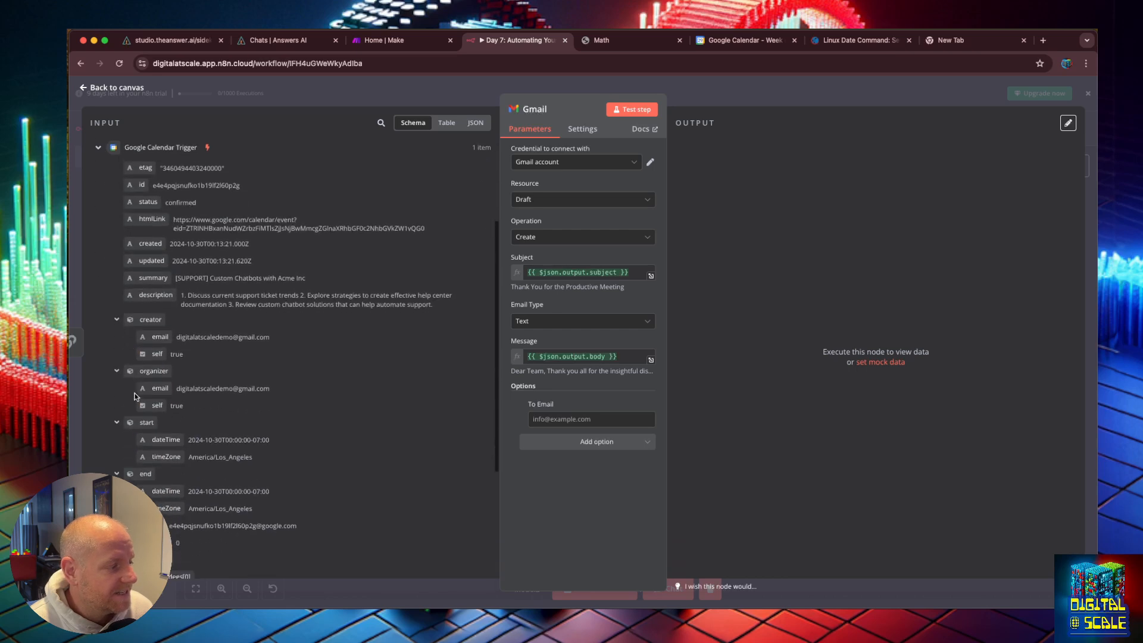
click(603, 424)
text({{ $('Google Calendar Trigger').item.json.attendees[0].email }})
click(750, 199)
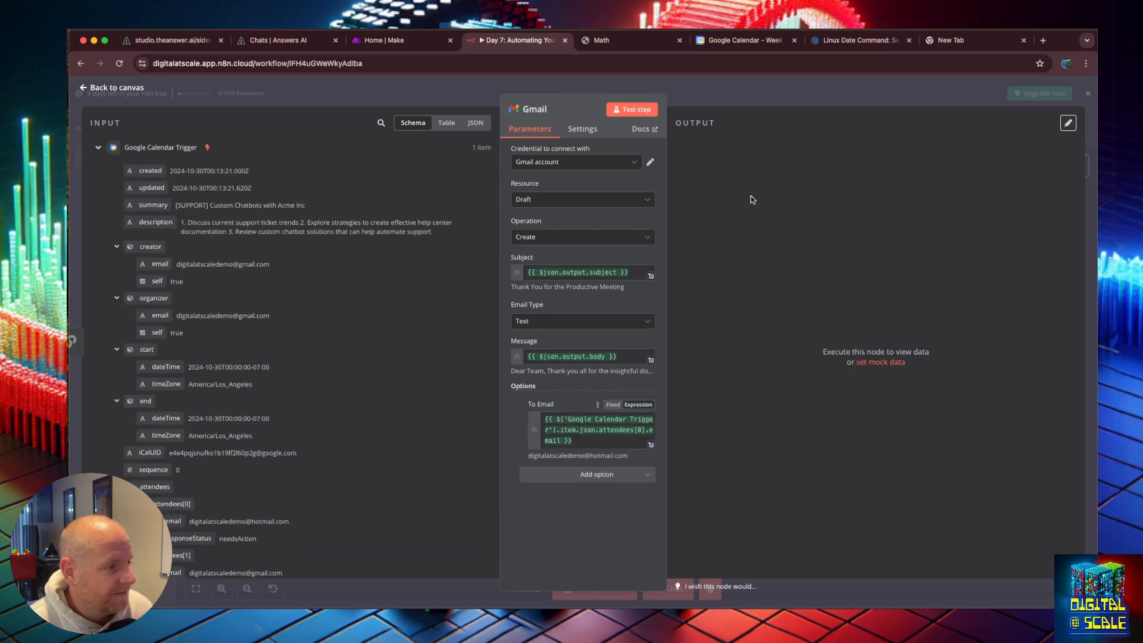
Step: Test the Gmail step and open the resulting draft in Gmail's Drafts folder to review it
click(631, 112)
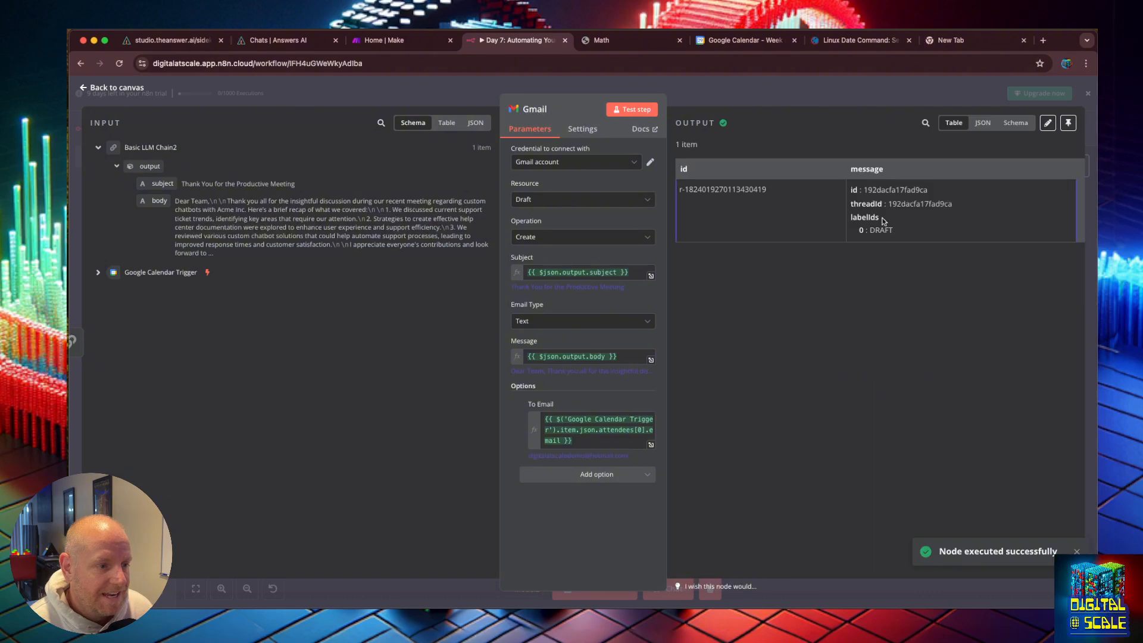
click(714, 88)
key(super+t)
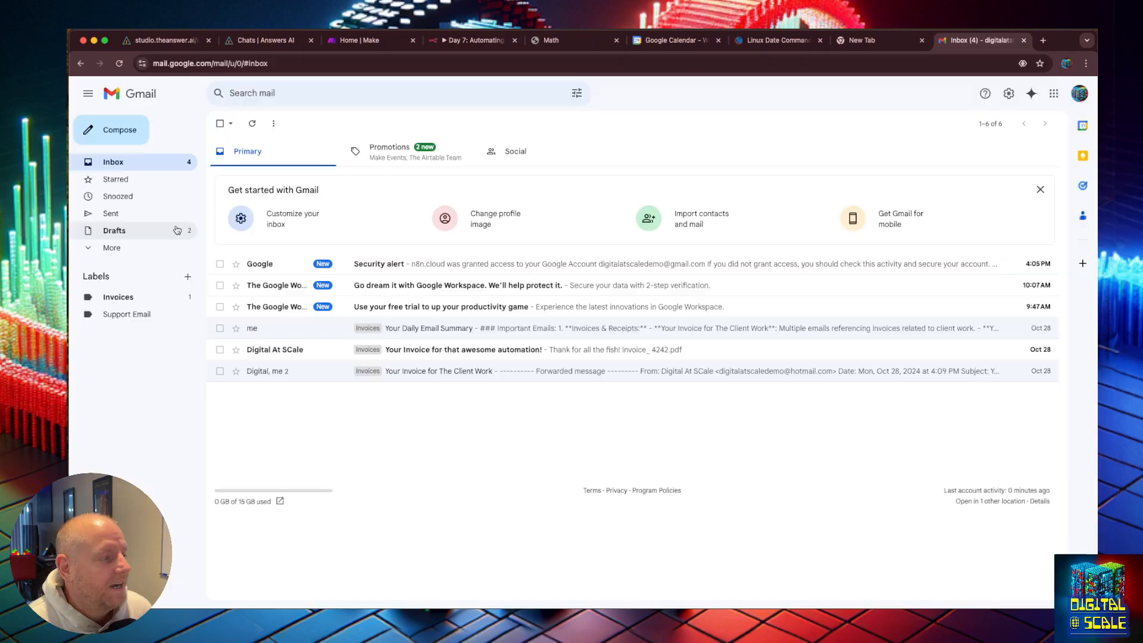
click(138, 231)
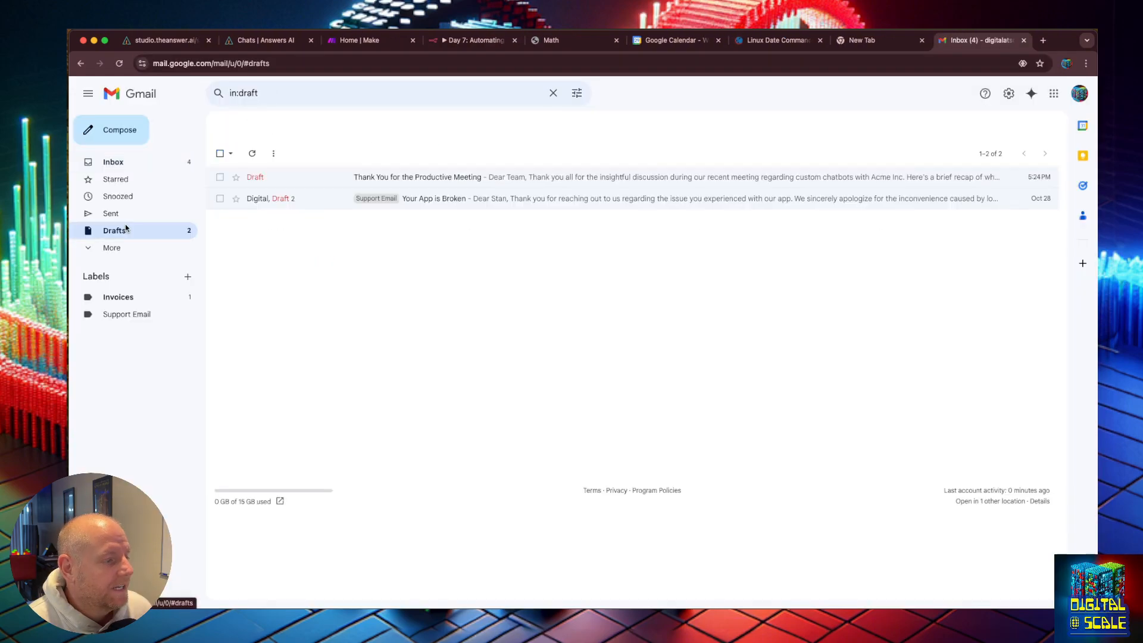
click(448, 176)
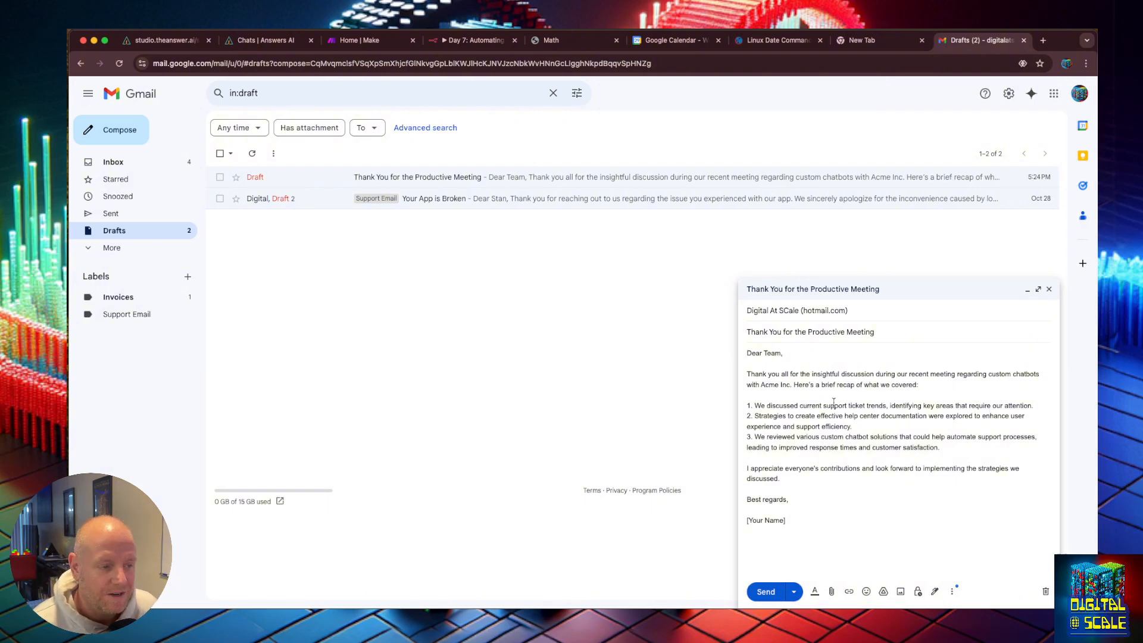
click(846, 311)
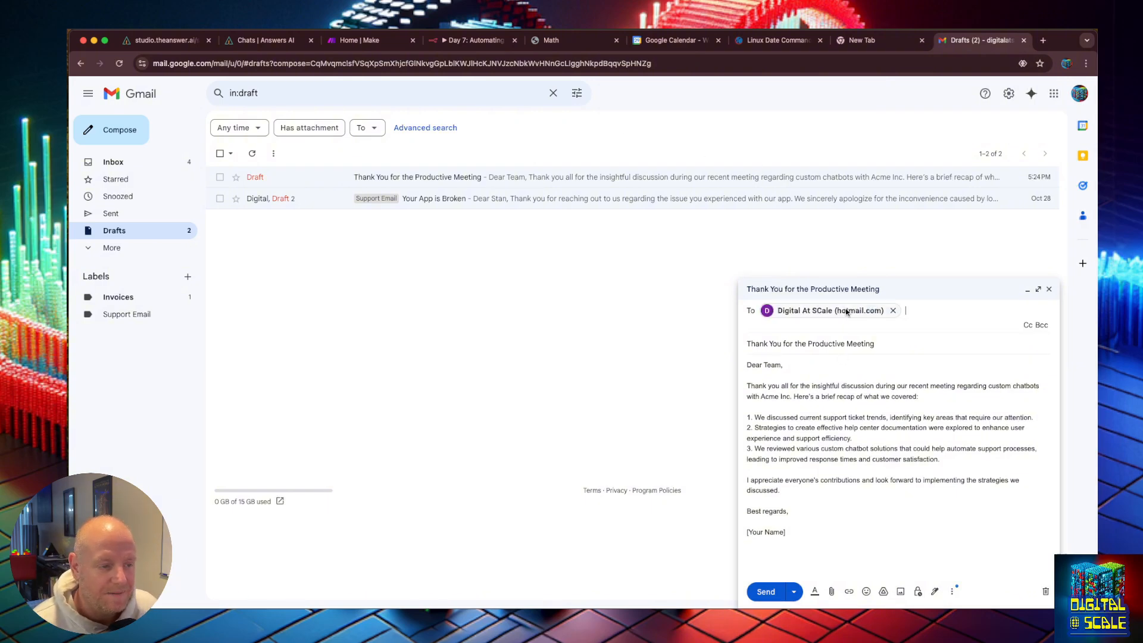
click(846, 344)
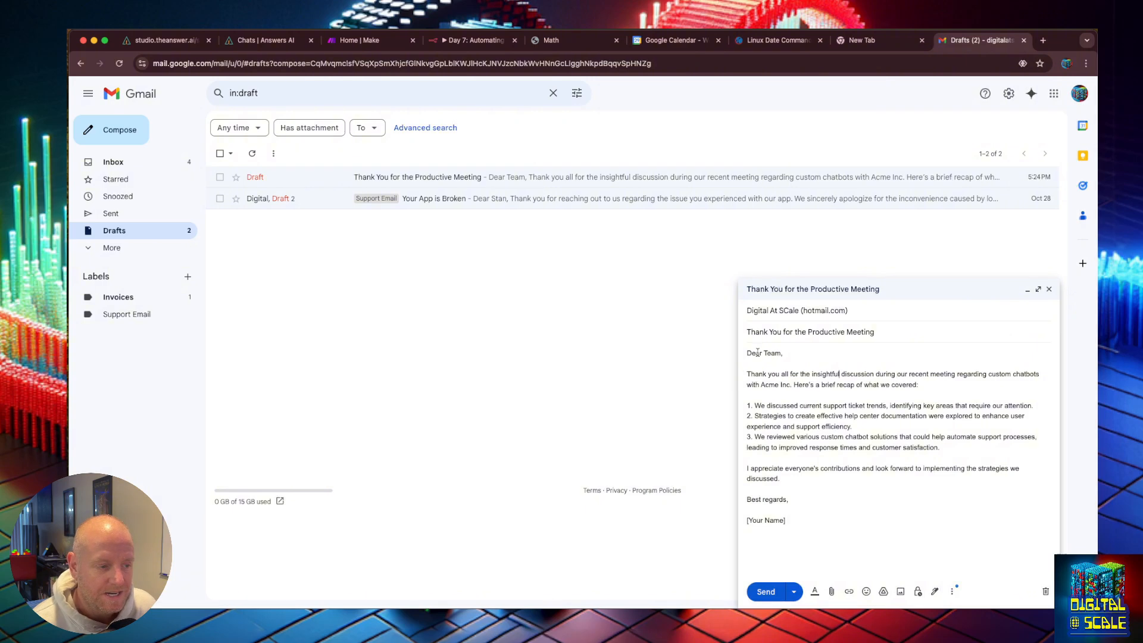
drag(748, 352, 872, 470)
click(871, 472)
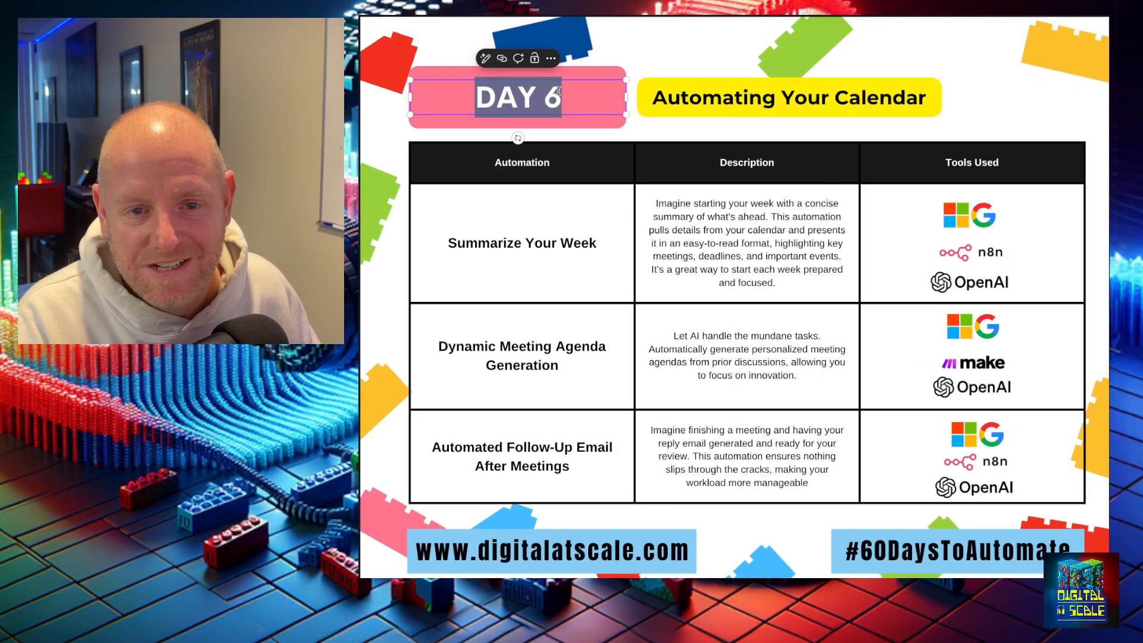
Step: Edit the slide's day label to read DAY 7
click(568, 97)
key(BackSpace)
text(7)
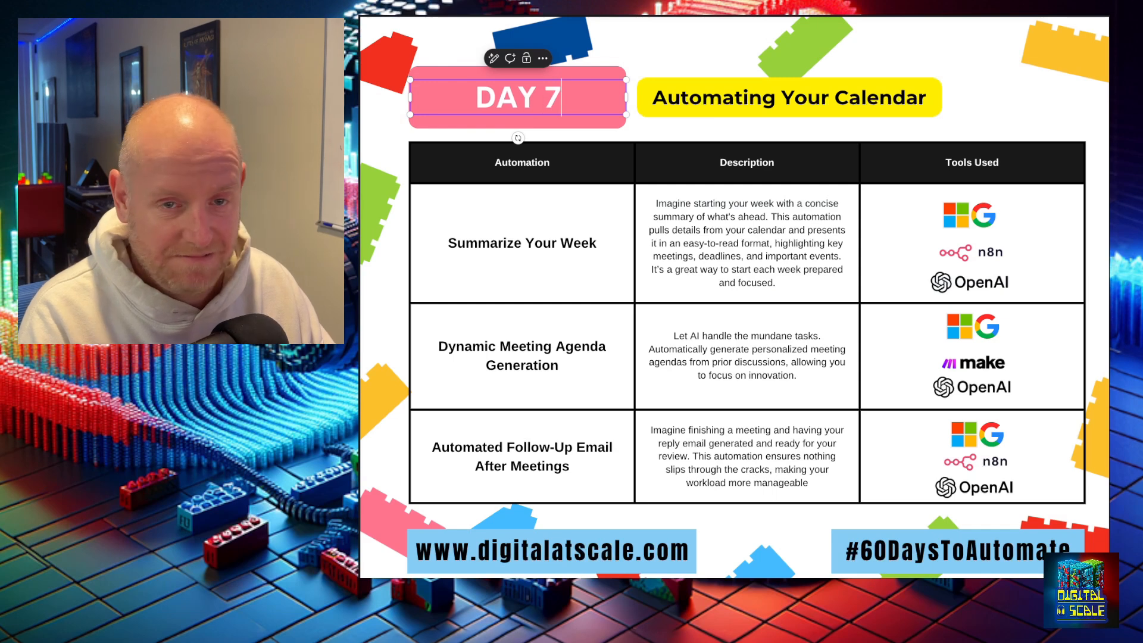
click(985, 85)
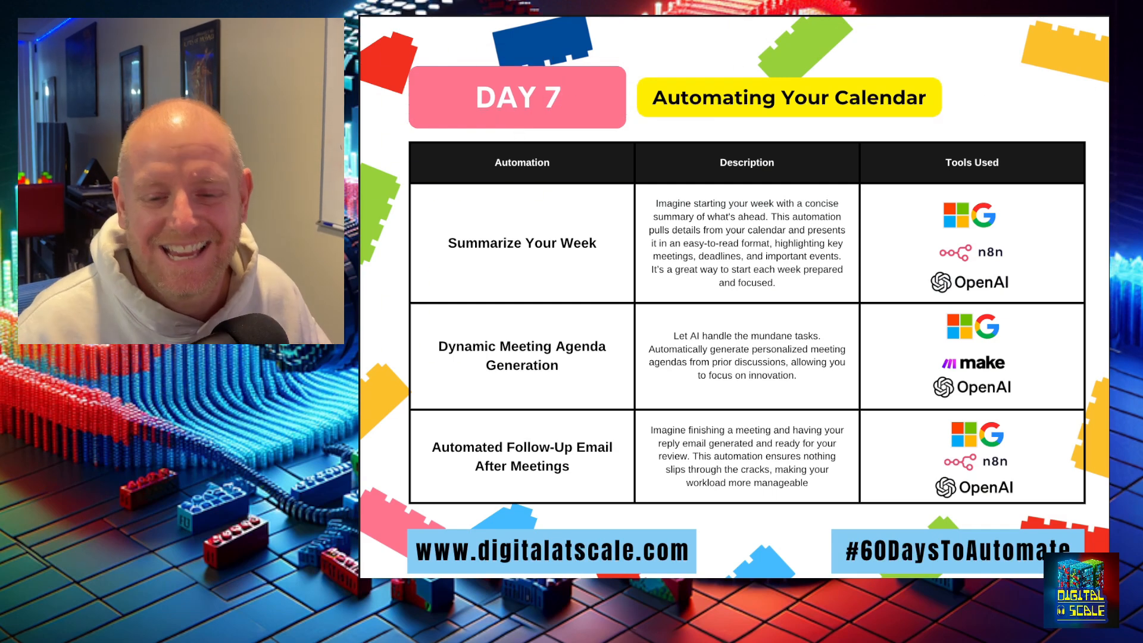